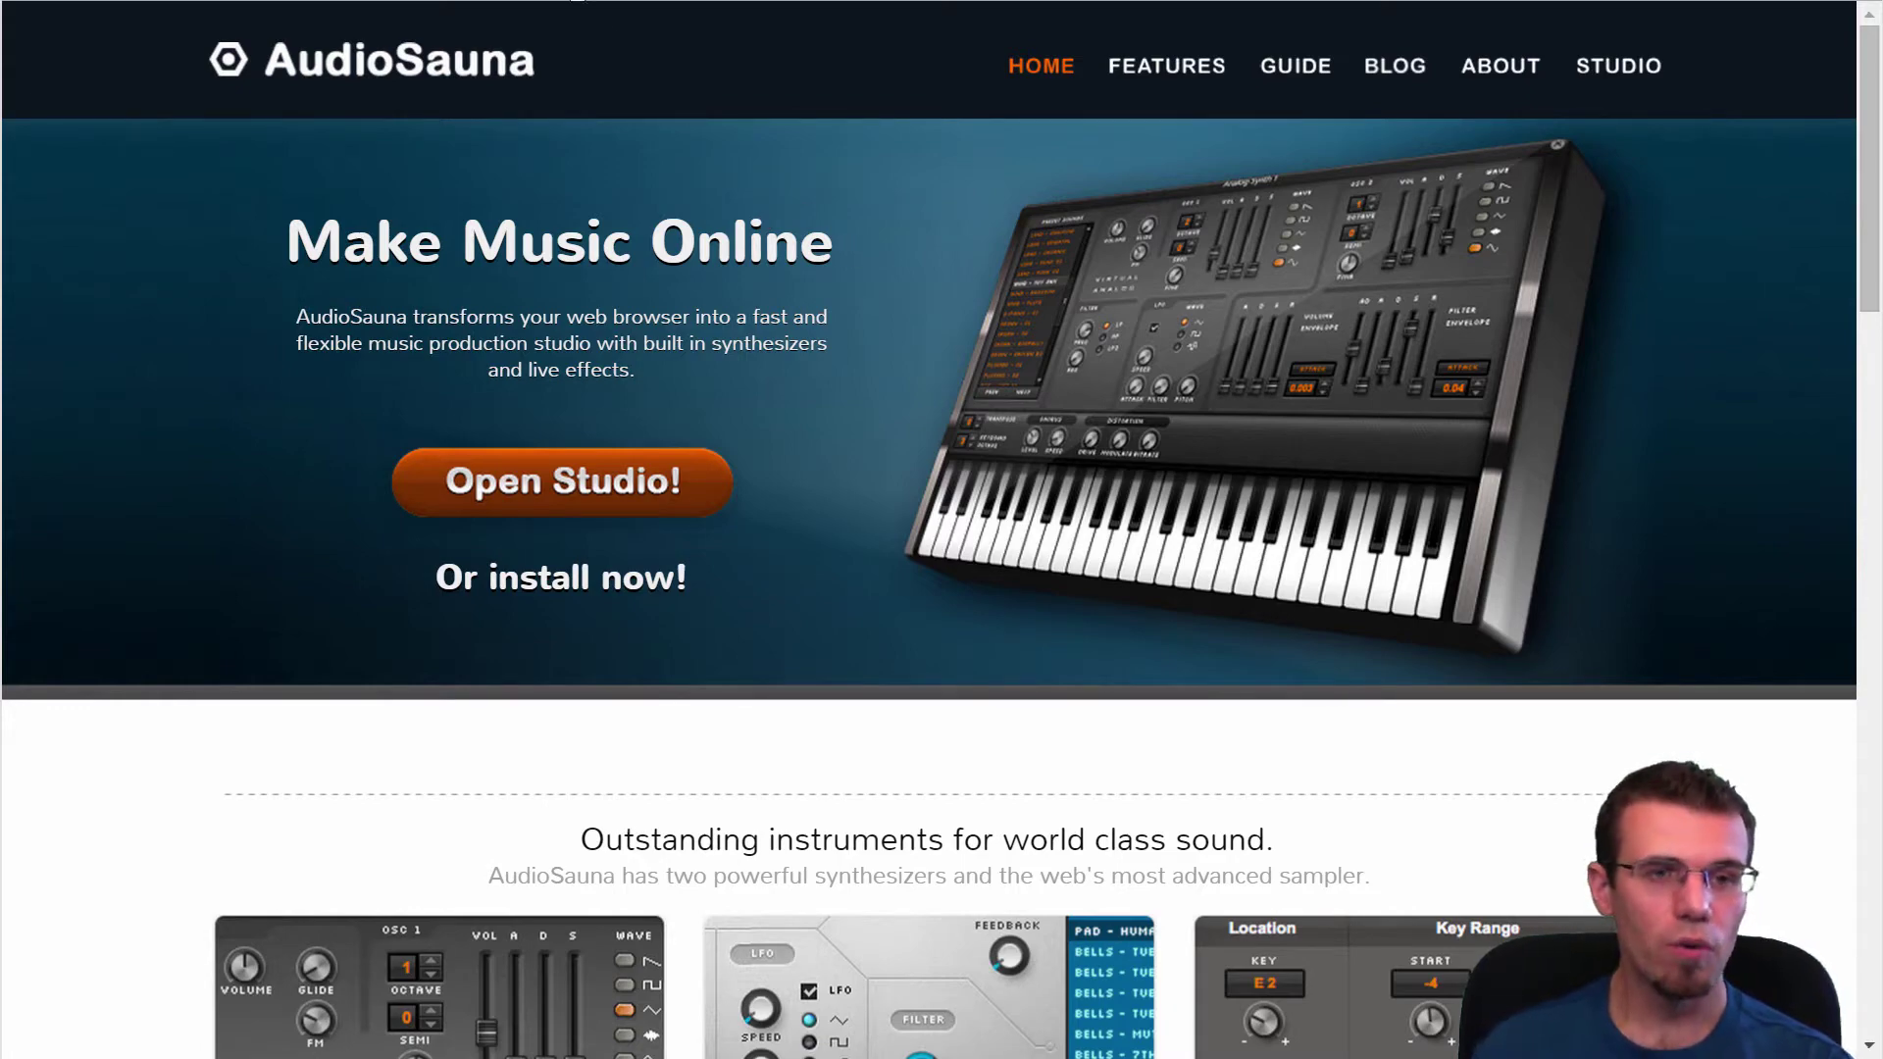
Open the AudioSauna online studio from the website's home page and close the advertisement beside it
{"action": "scroll", "coordinate": [916, 362], "scroll_direction": "down", "scroll_amount": 8}
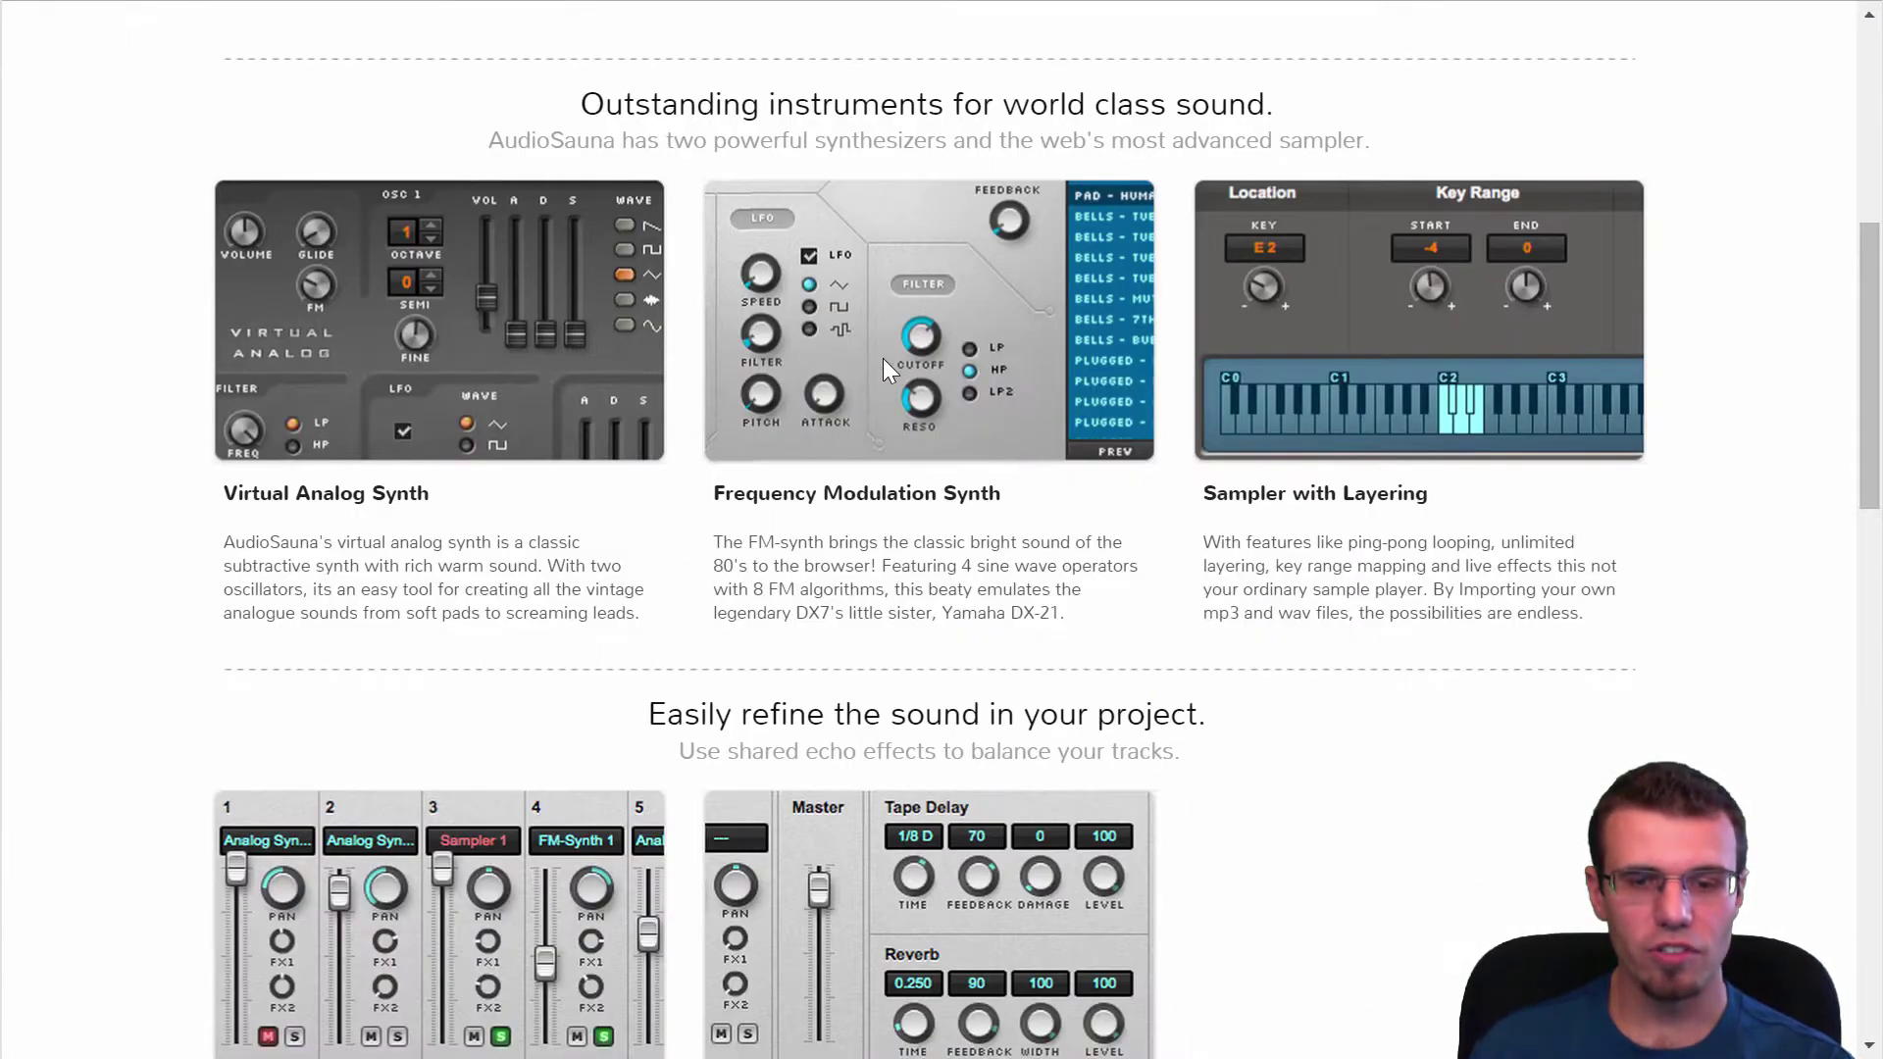
{"action": "scroll", "coordinate": [882, 357], "scroll_direction": "up", "scroll_amount": 8}
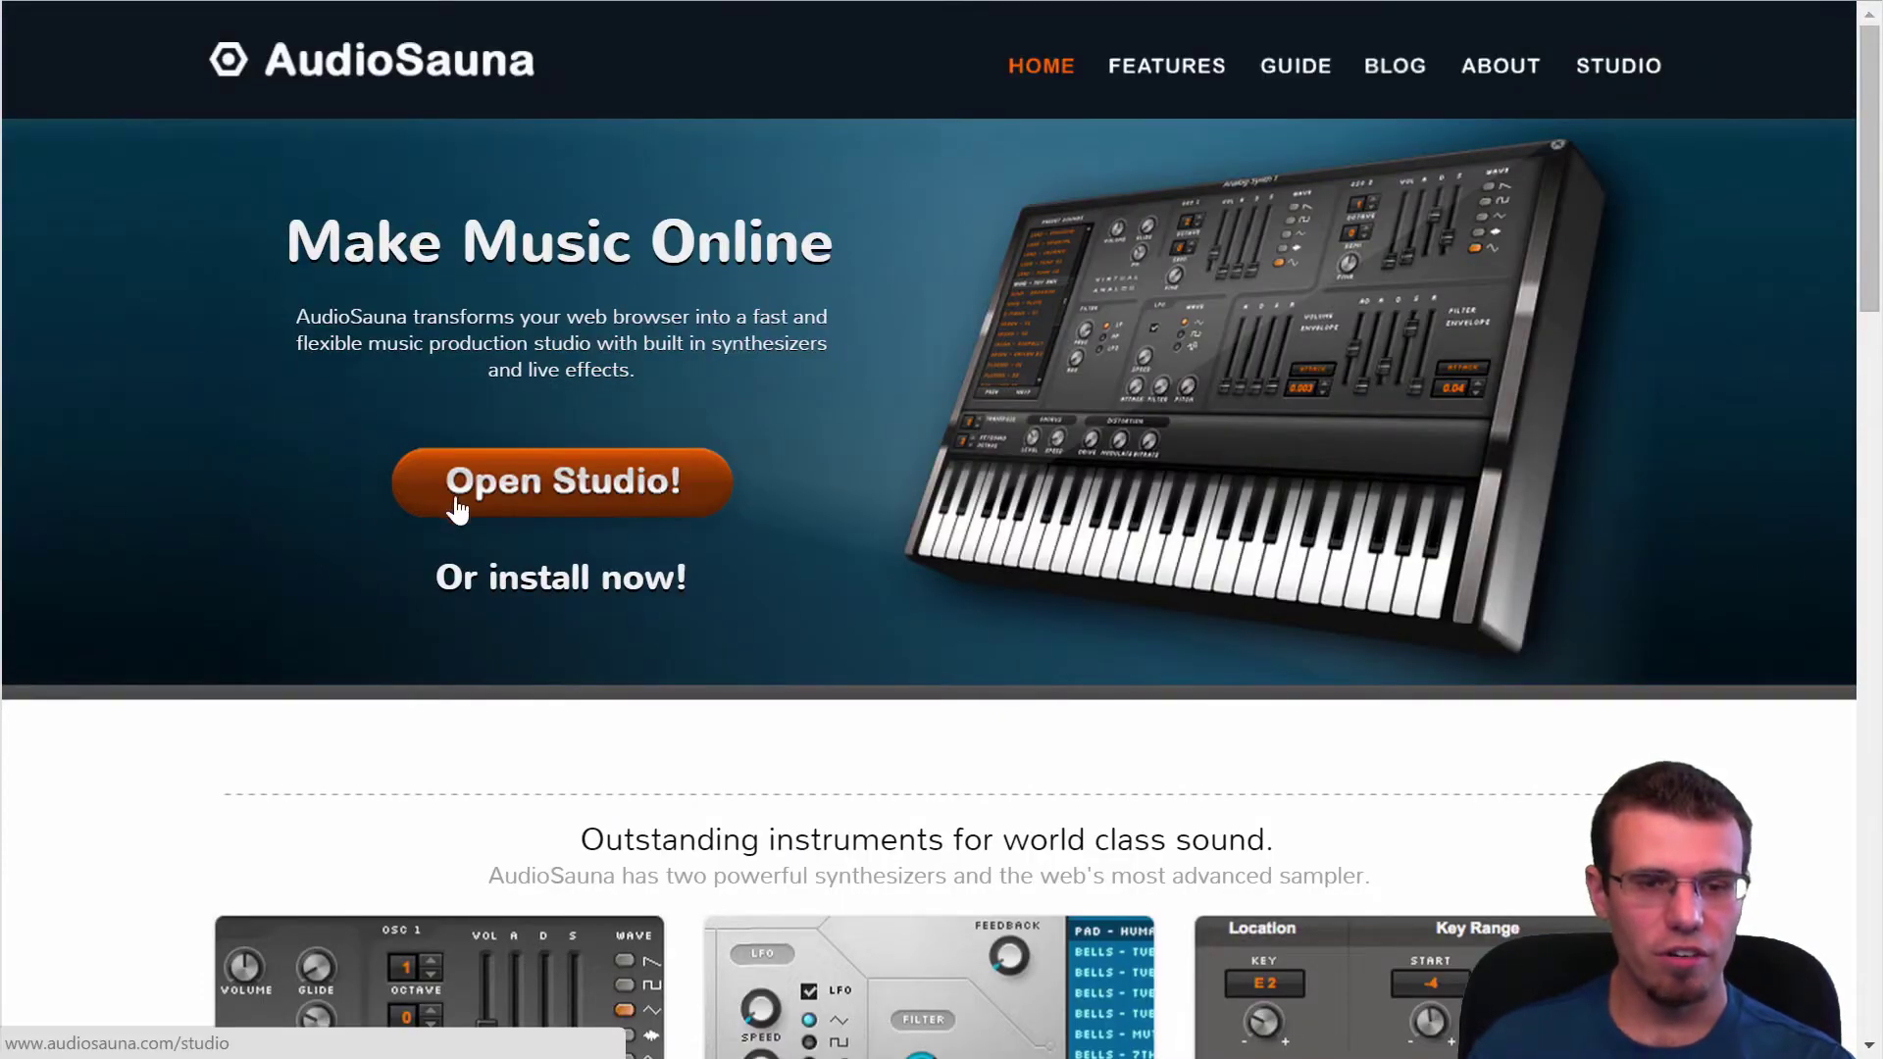
{"action": "left_click", "coordinate": [579, 478]}
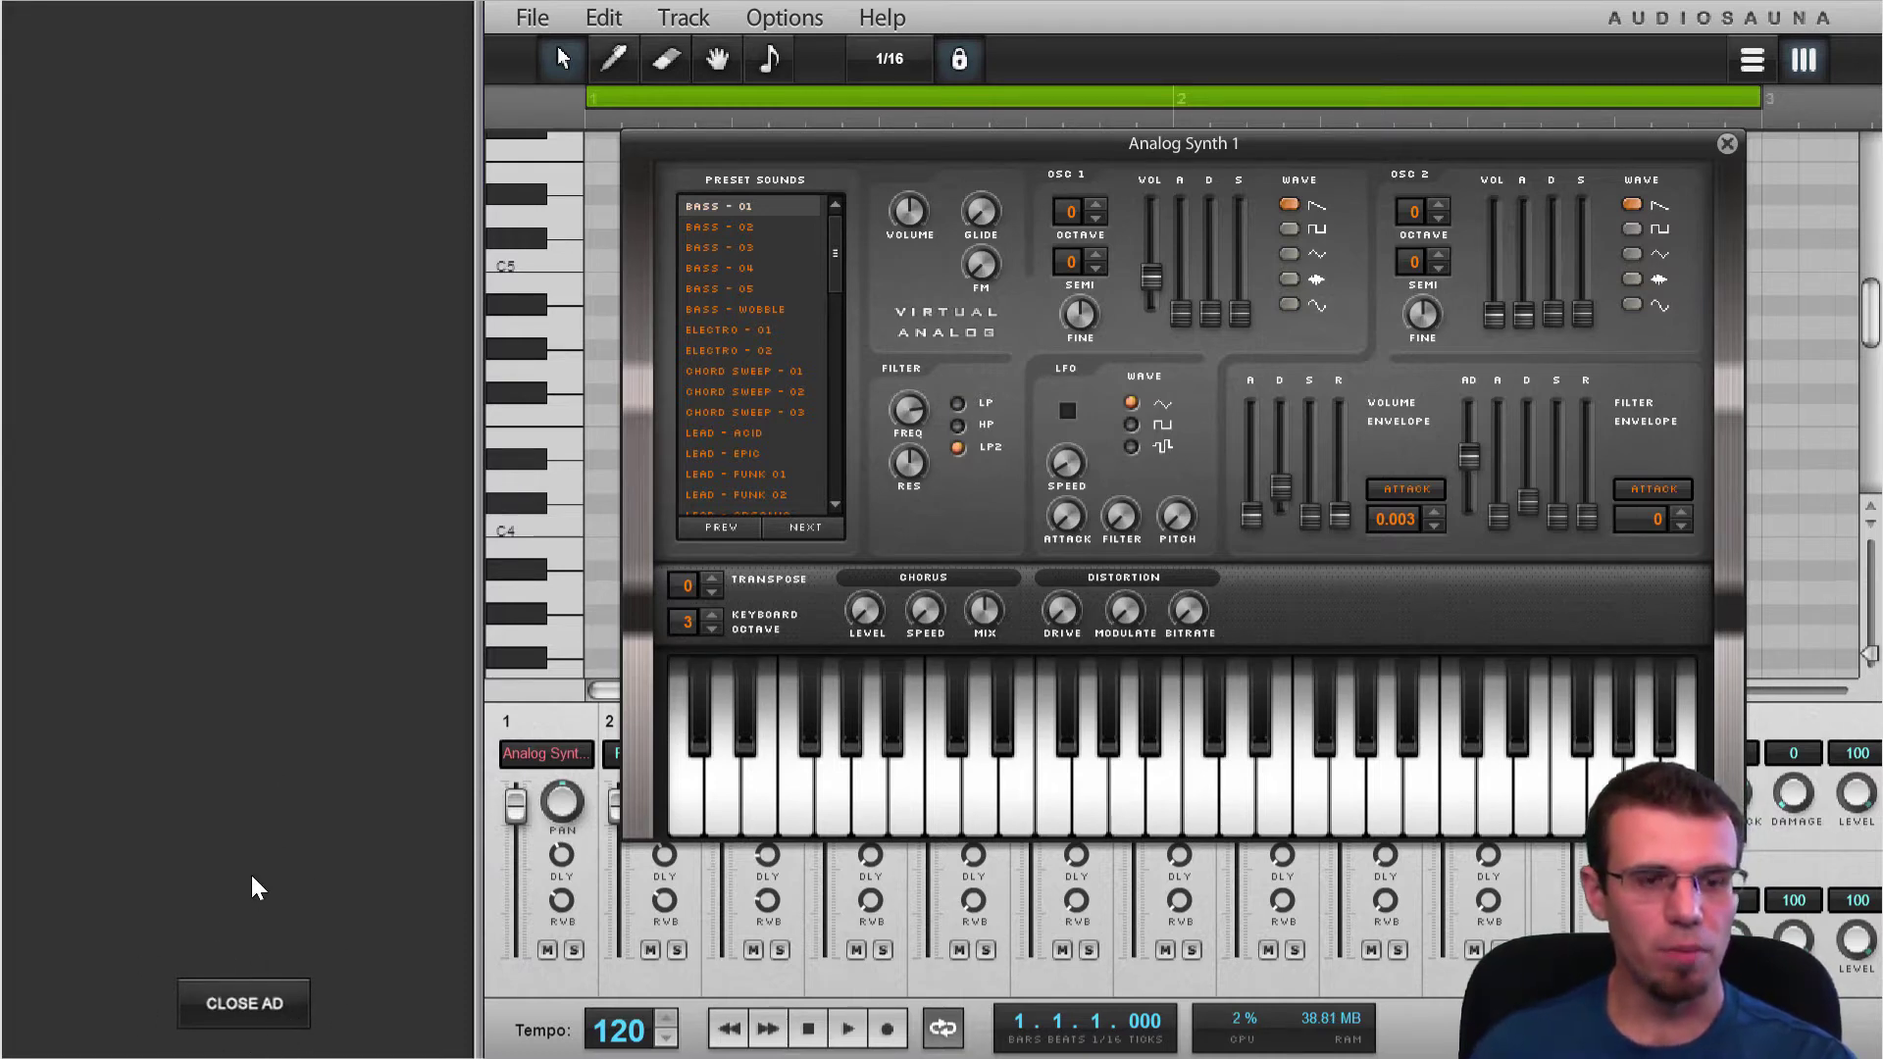
{"action": "left_click", "coordinate": [236, 1011]}
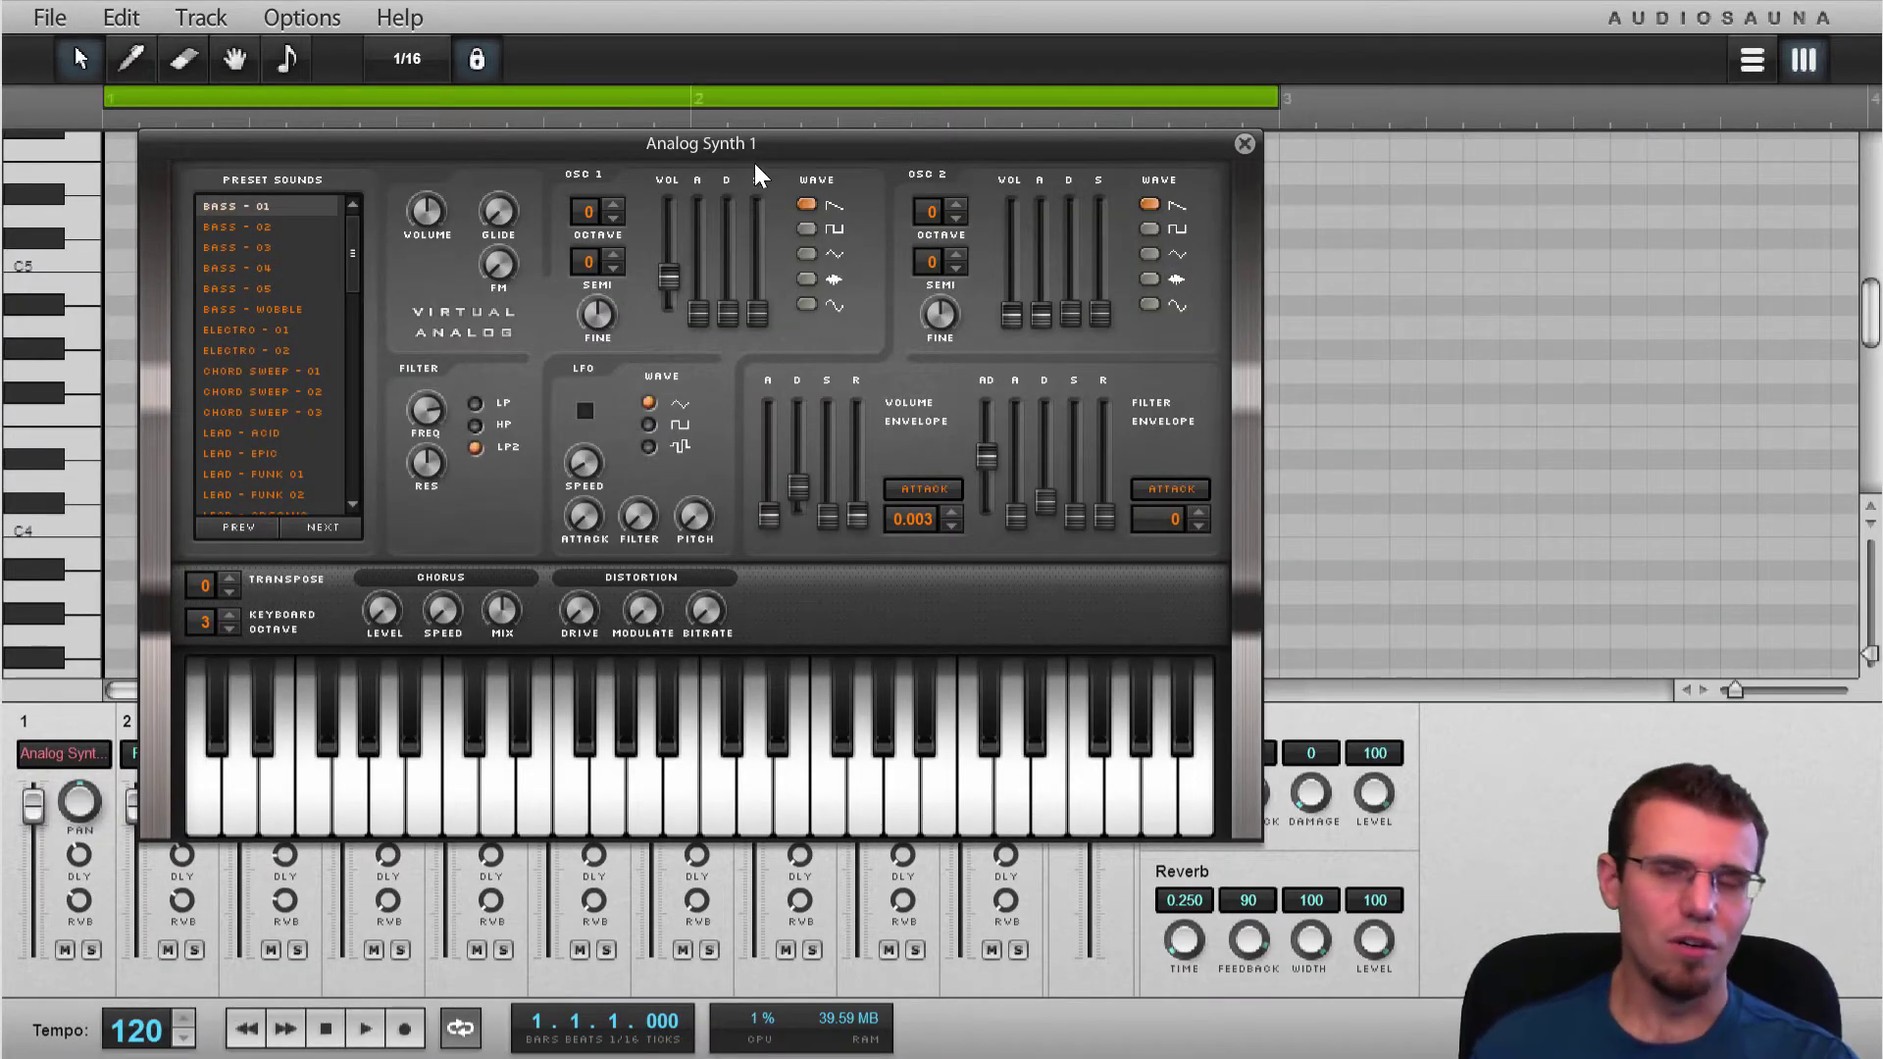
Create a new song and agree to close the current project
{"action": "left_click_drag", "start_coordinate": [728, 150], "coordinate": [1102, 138]}
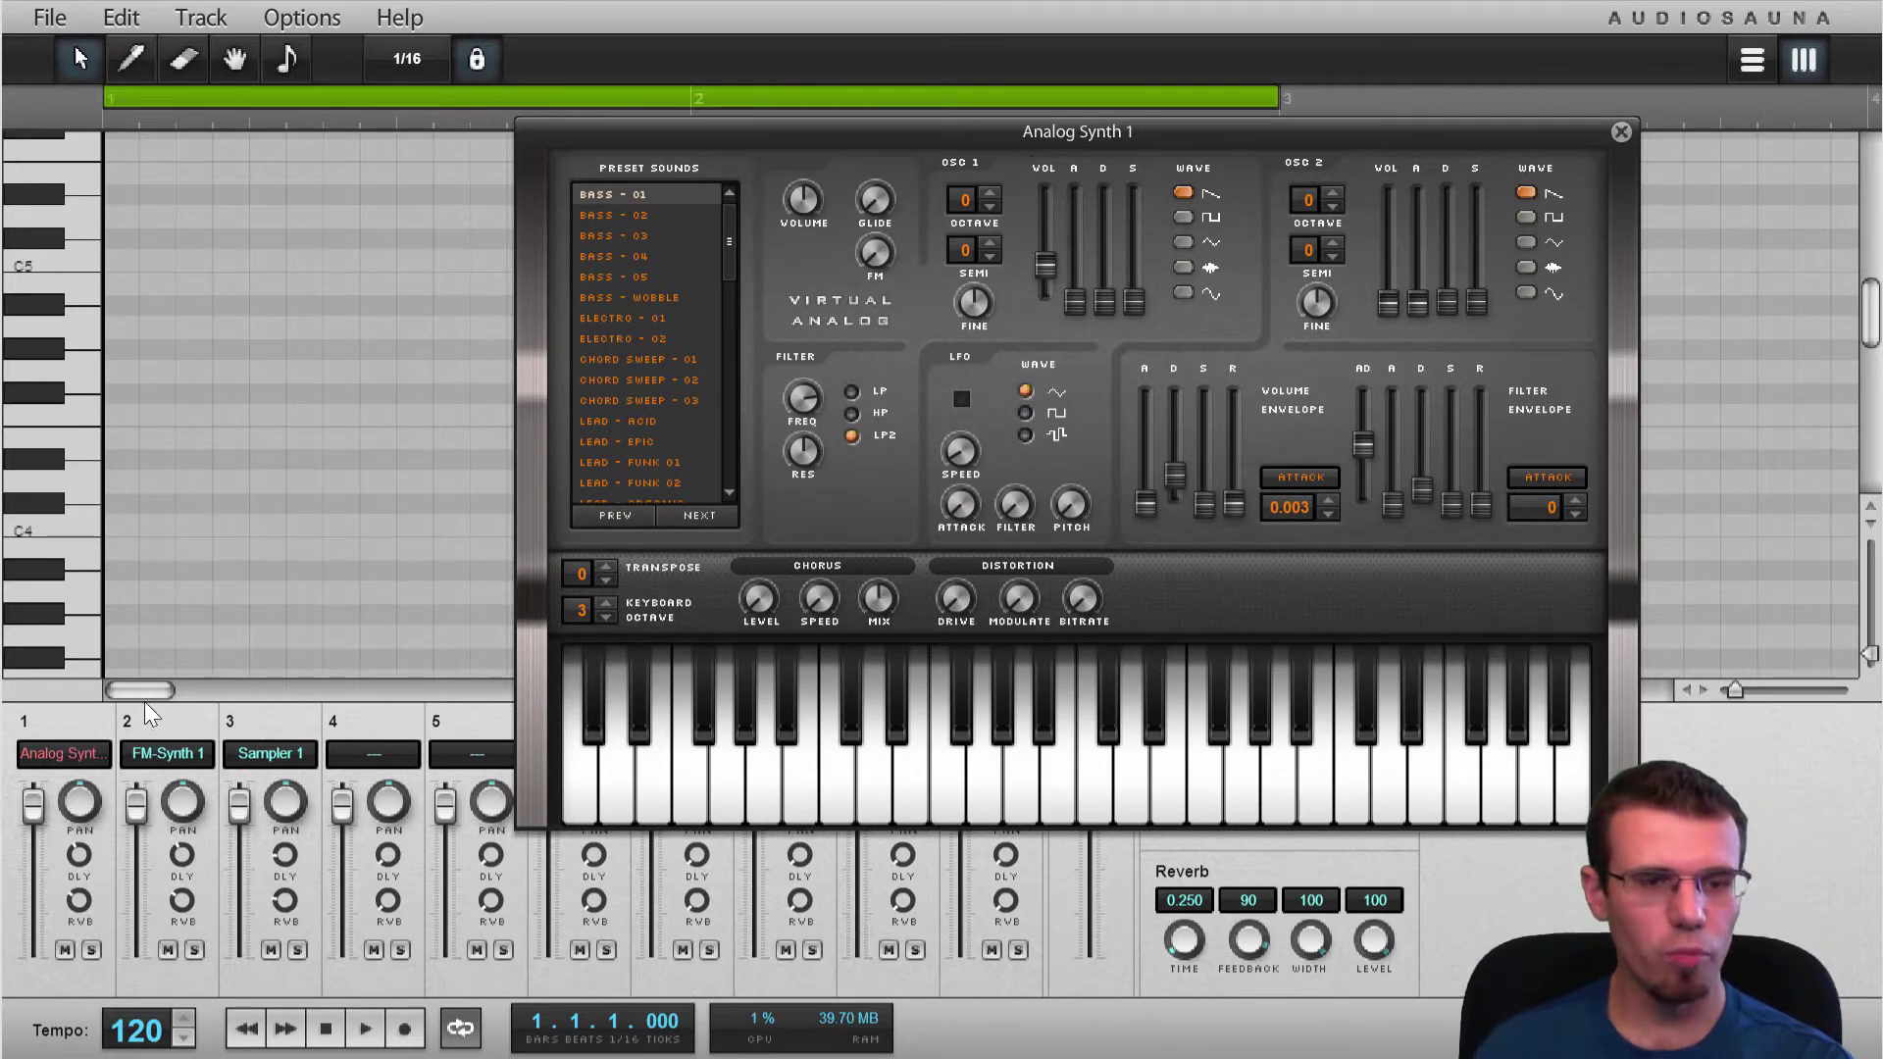
{"action": "left_click", "coordinate": [53, 27]}
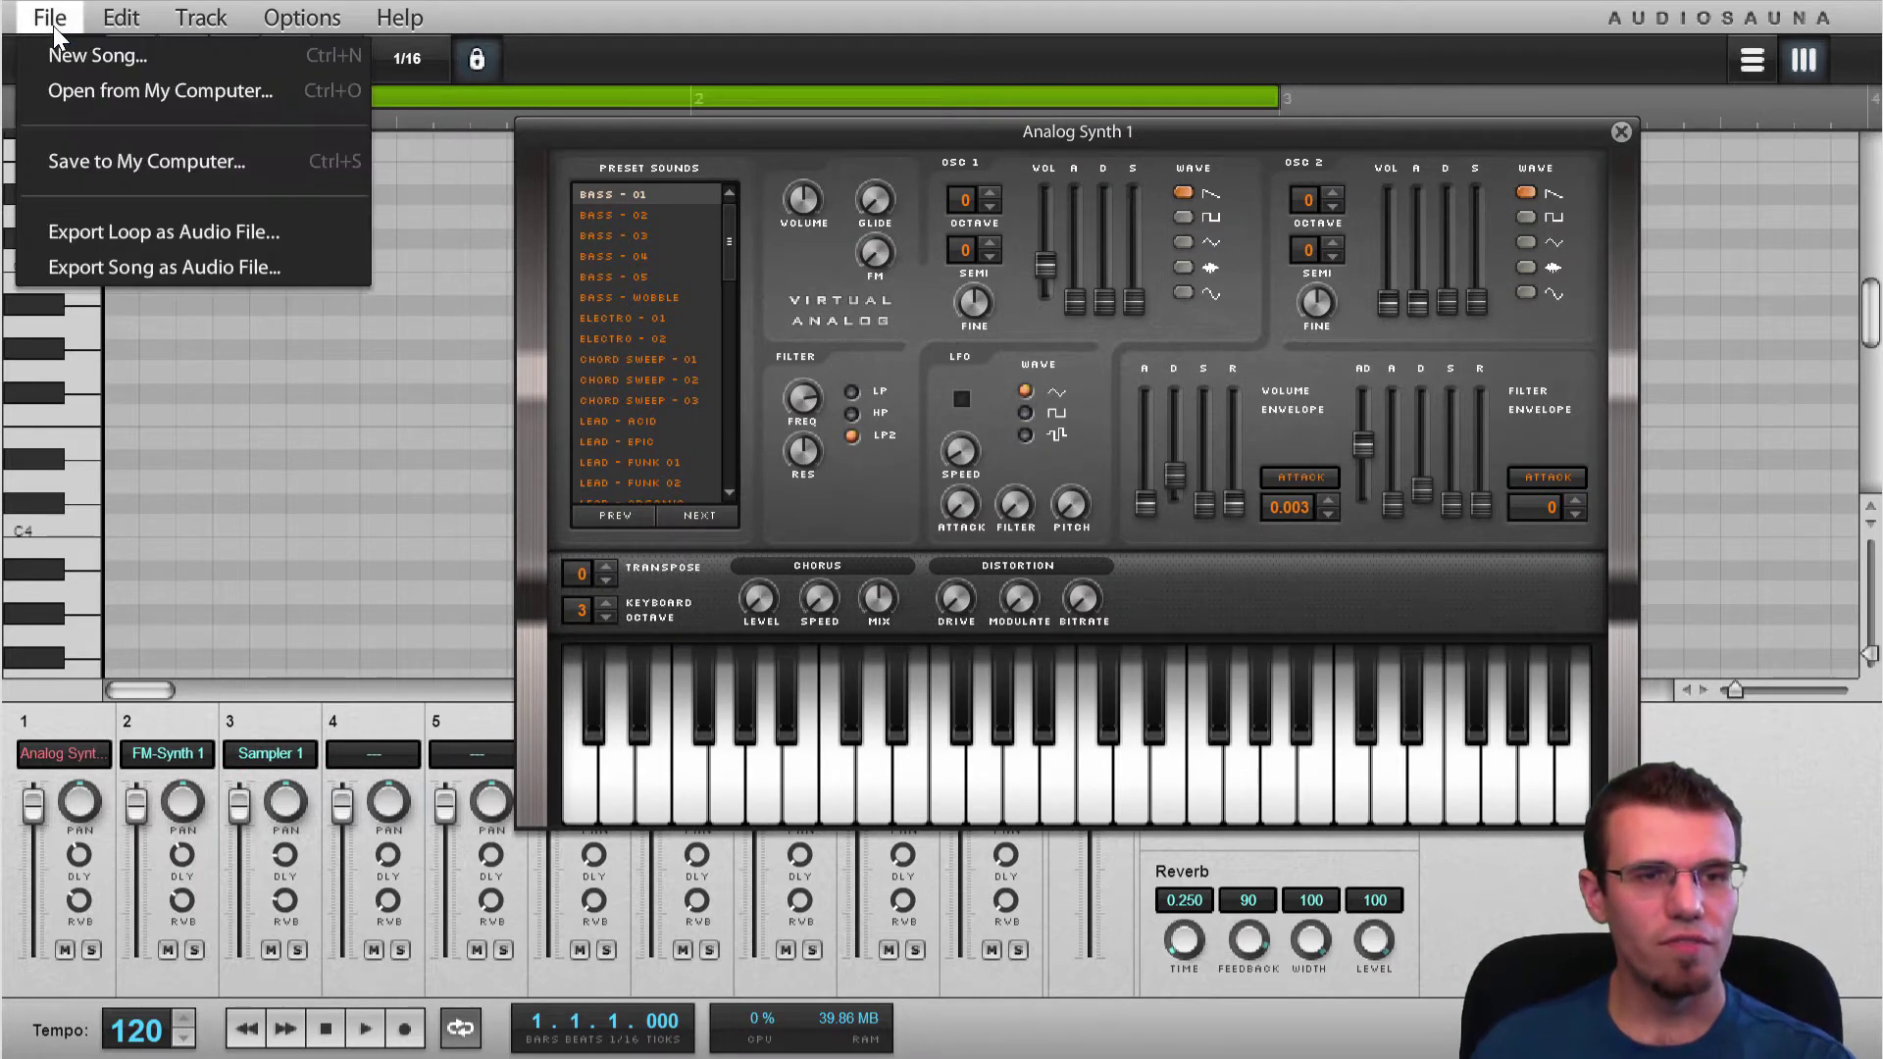
{"action": "left_click", "coordinate": [98, 56]}
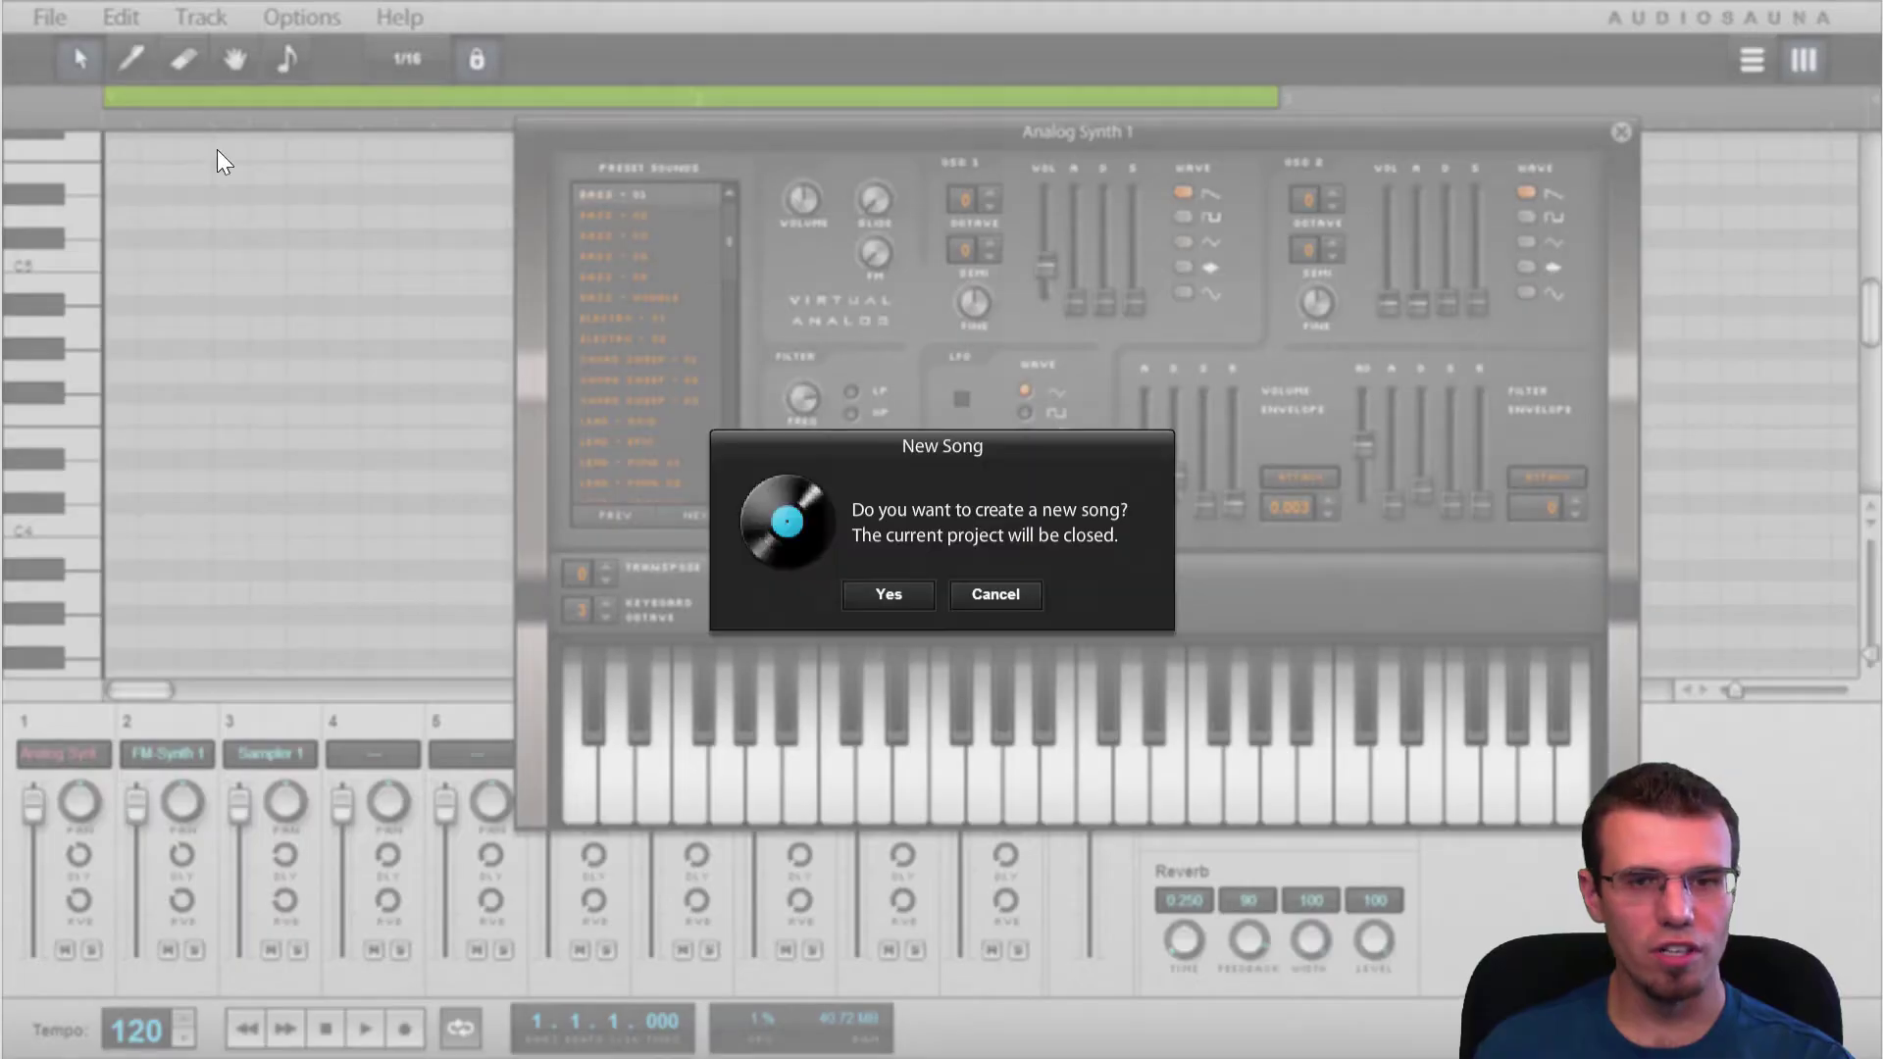
{"action": "left_click", "coordinate": [893, 597]}
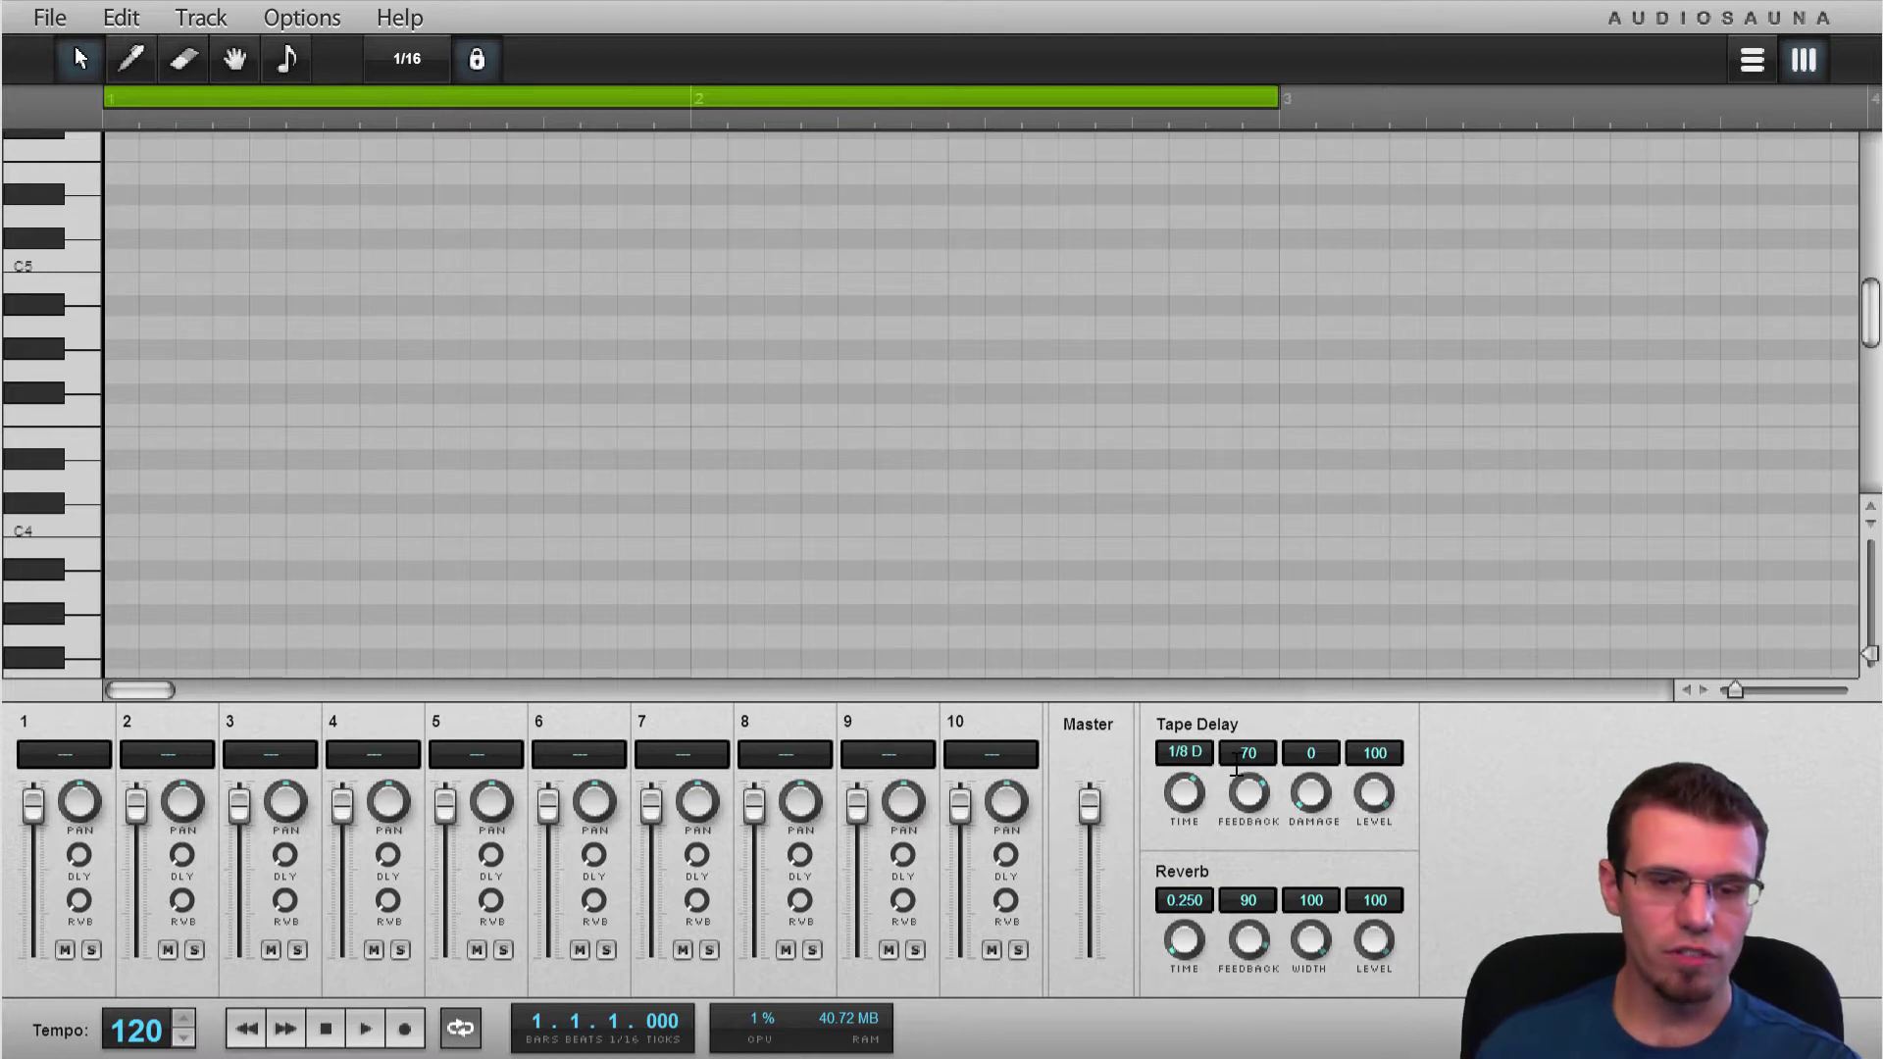
Create a new analog synthesizer track and shift its window slightly so the fourth mixer channel is uncovered
{"action": "left_click", "coordinate": [210, 28]}
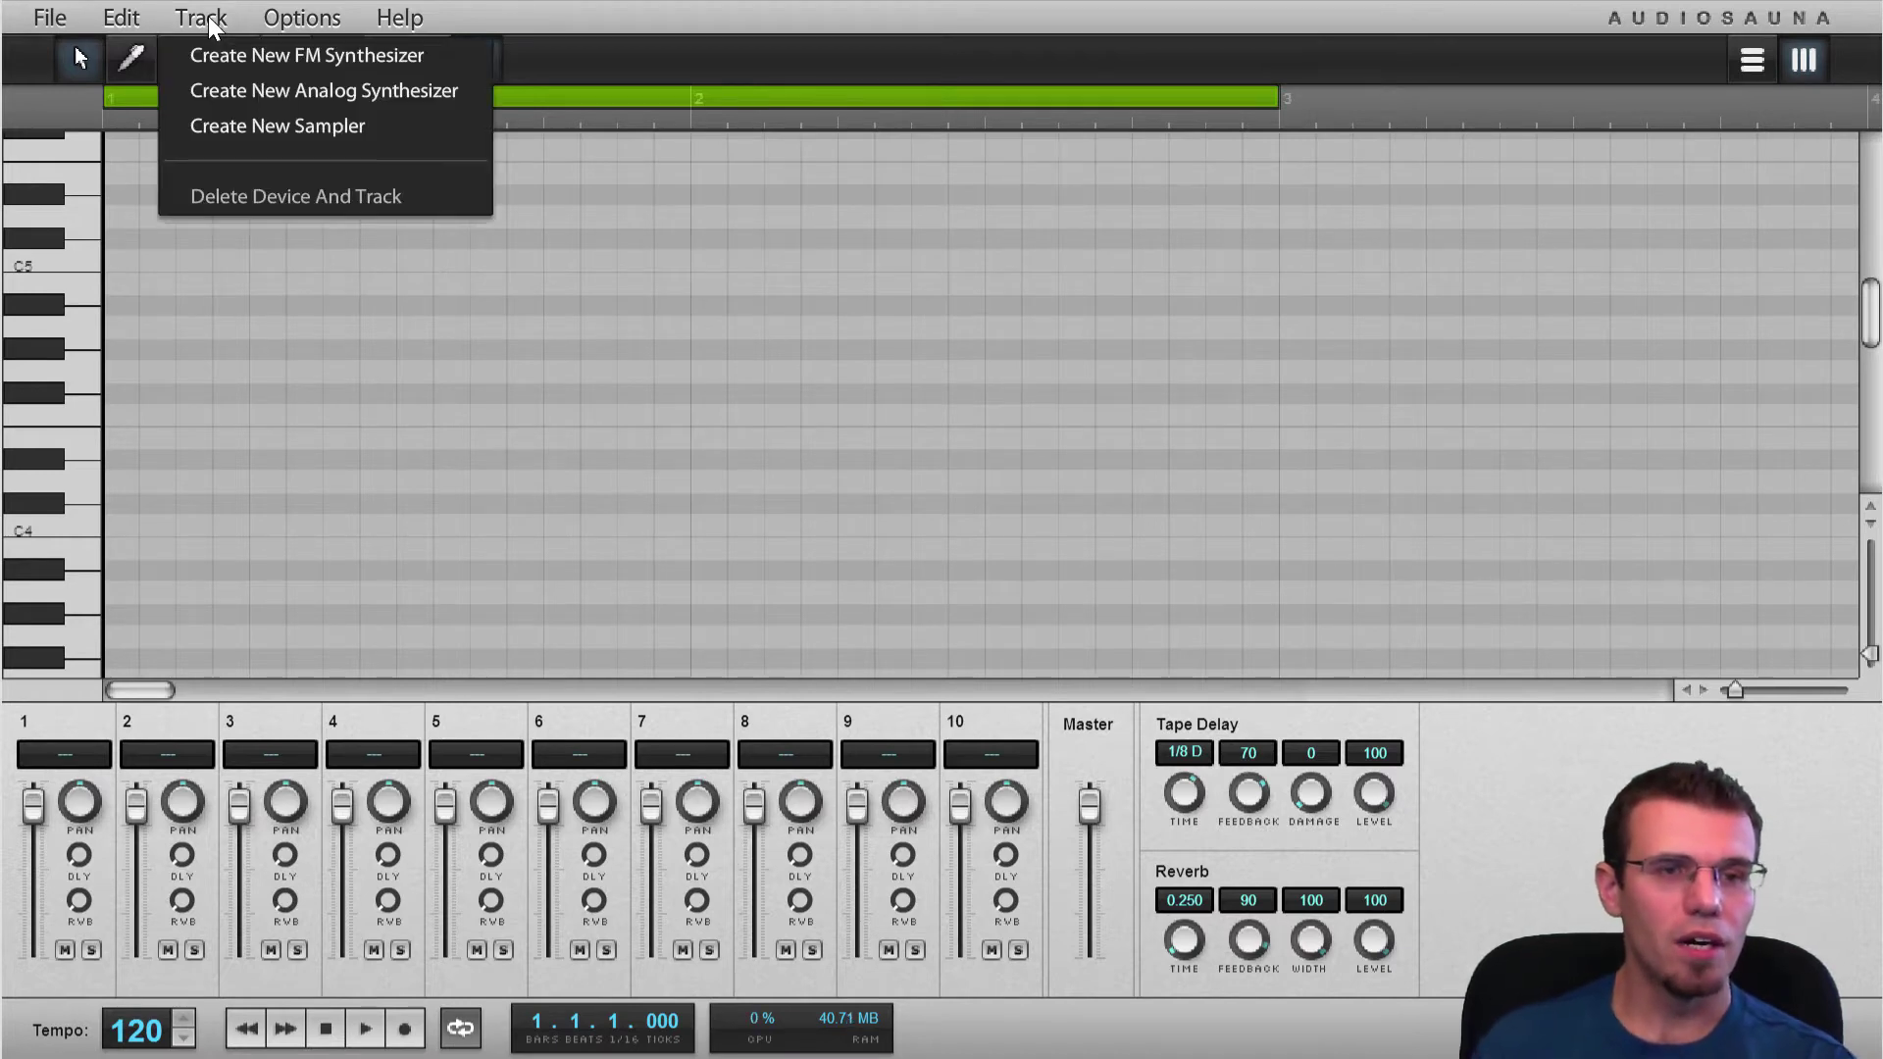
{"action": "left_click", "coordinate": [253, 98]}
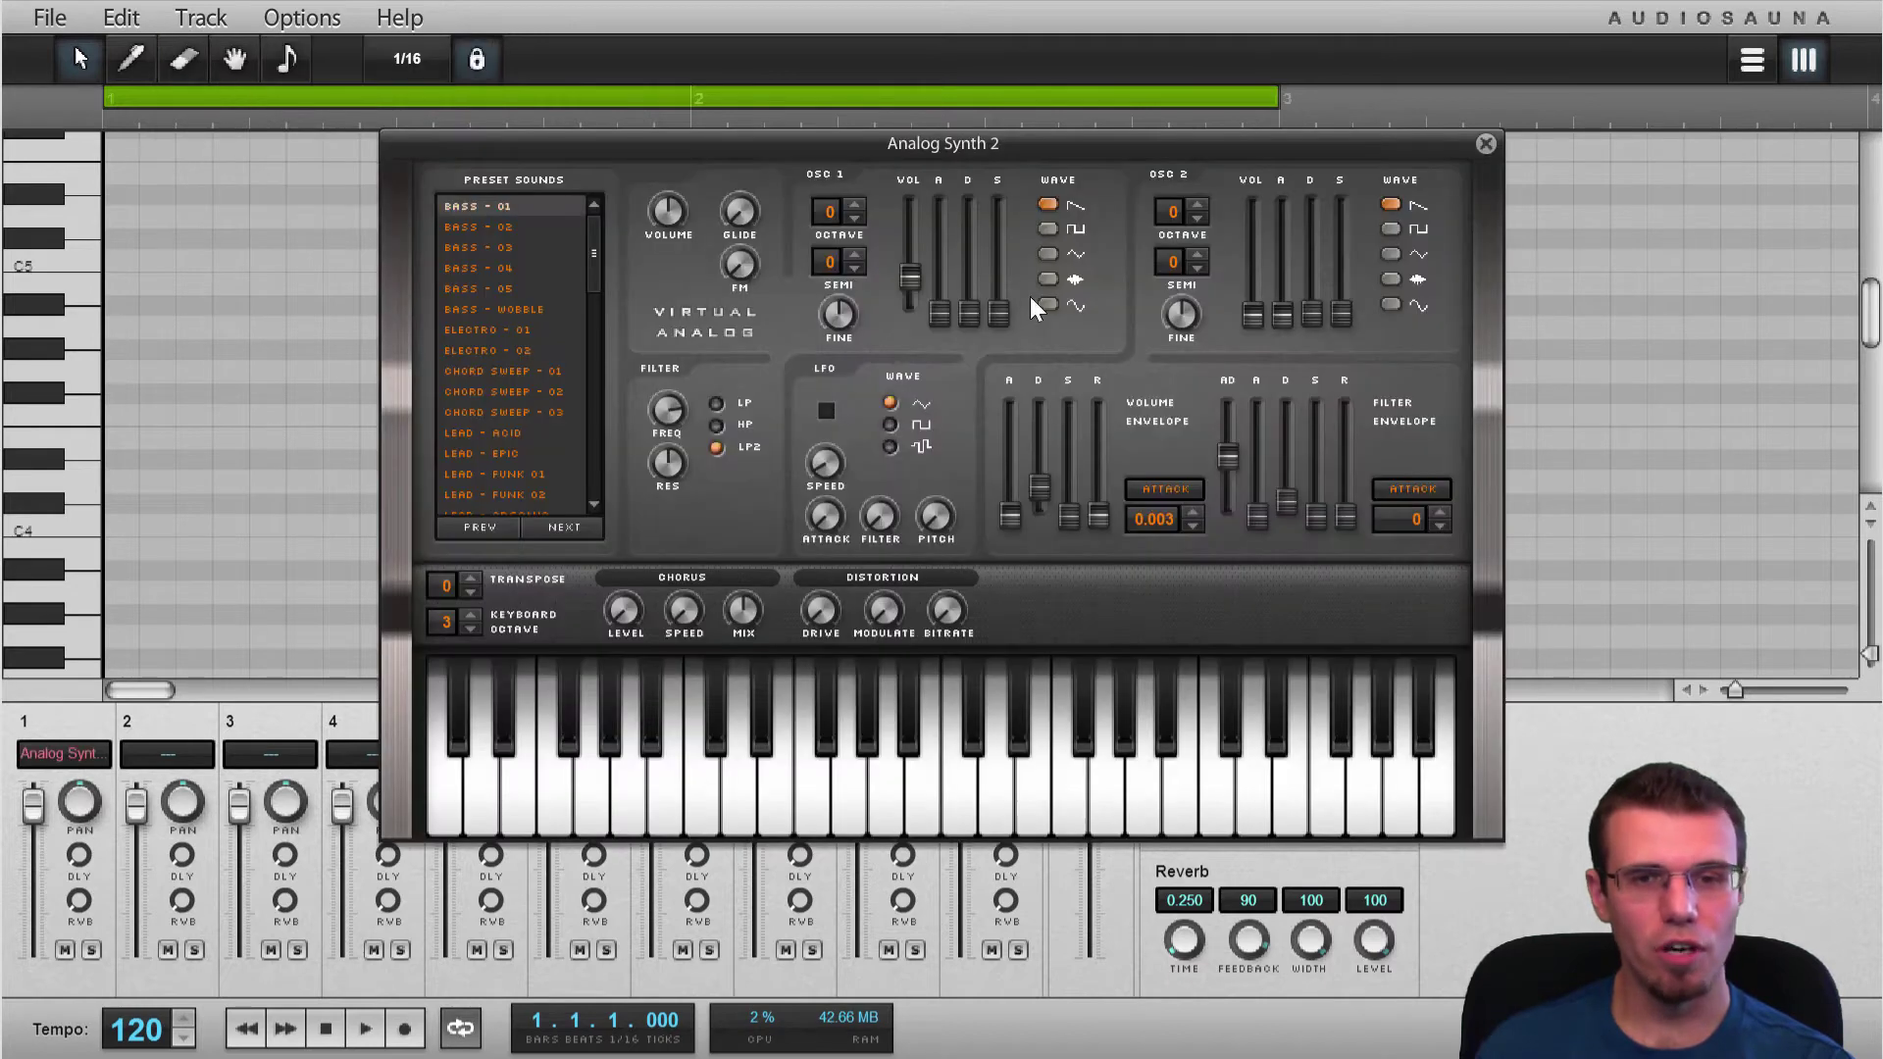
{"action": "left_click_drag", "start_coordinate": [1001, 160], "coordinate": [1052, 157]}
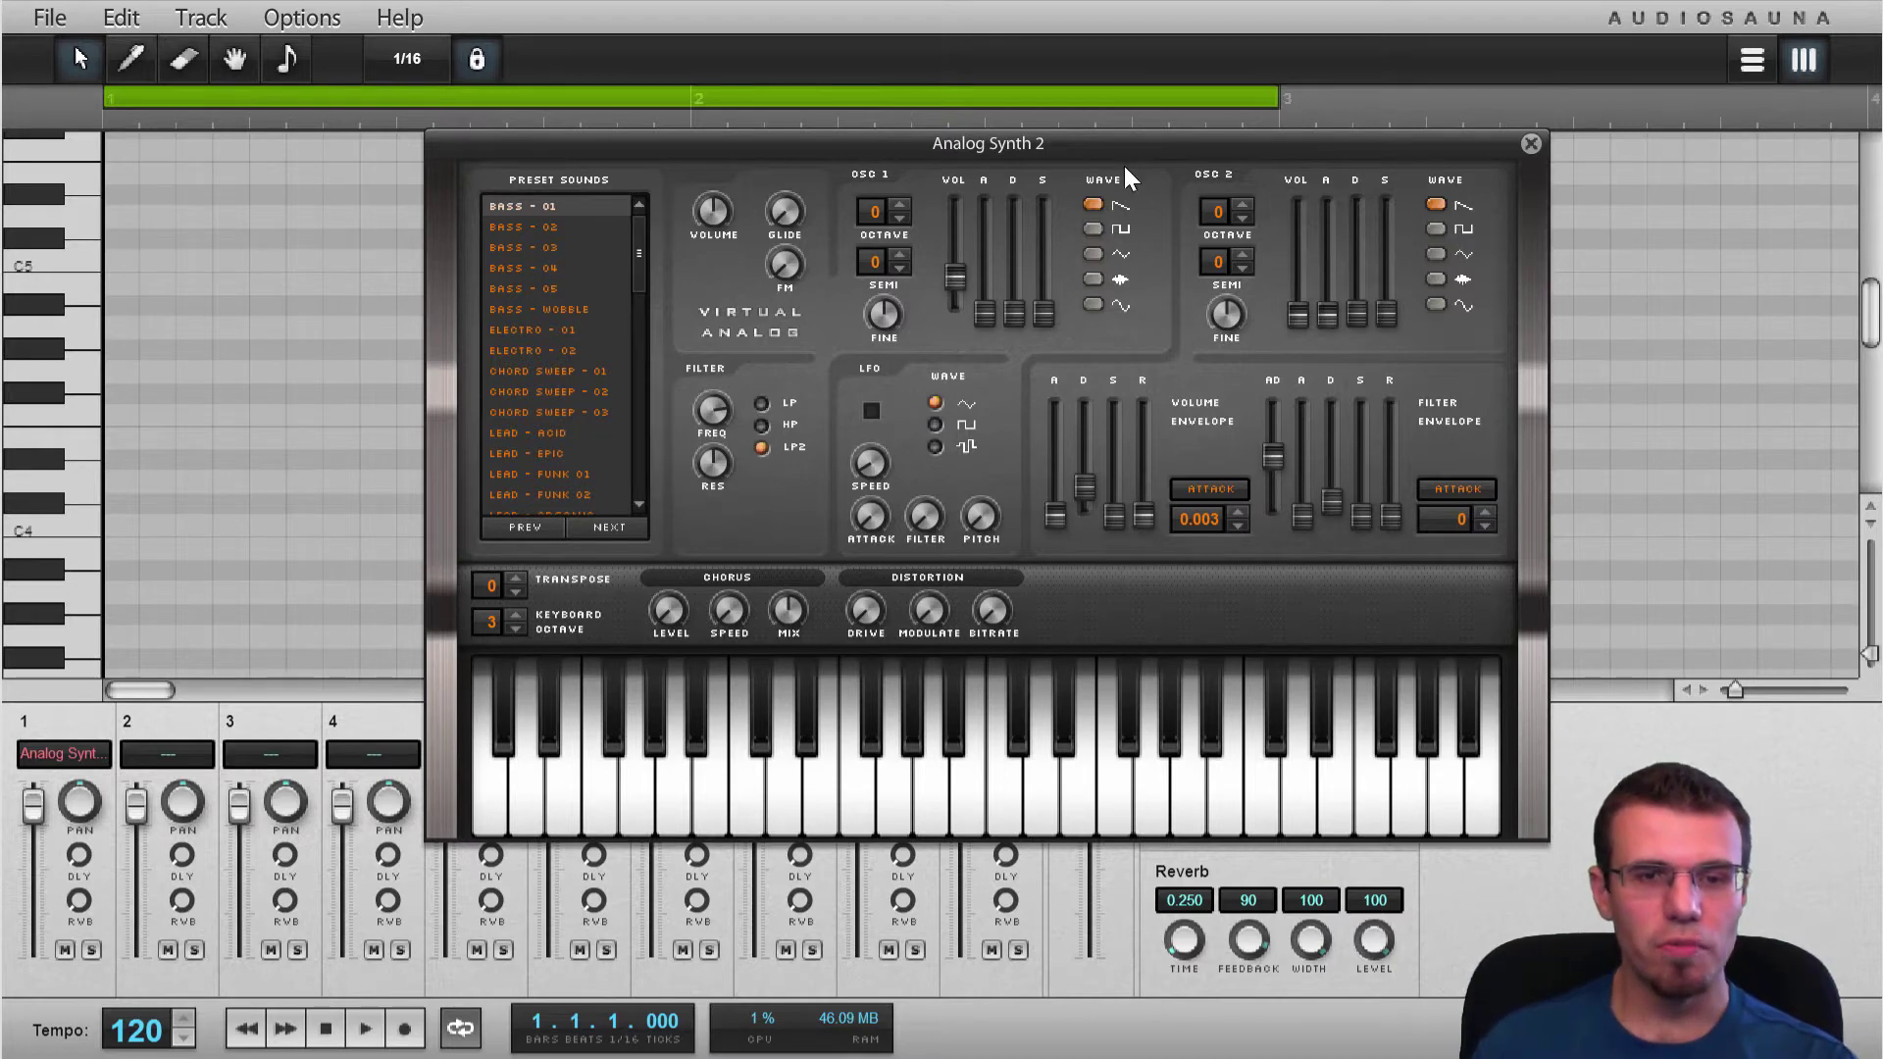
{"action": "left_click_drag", "start_coordinate": [640, 253], "coordinate": [667, 204]}
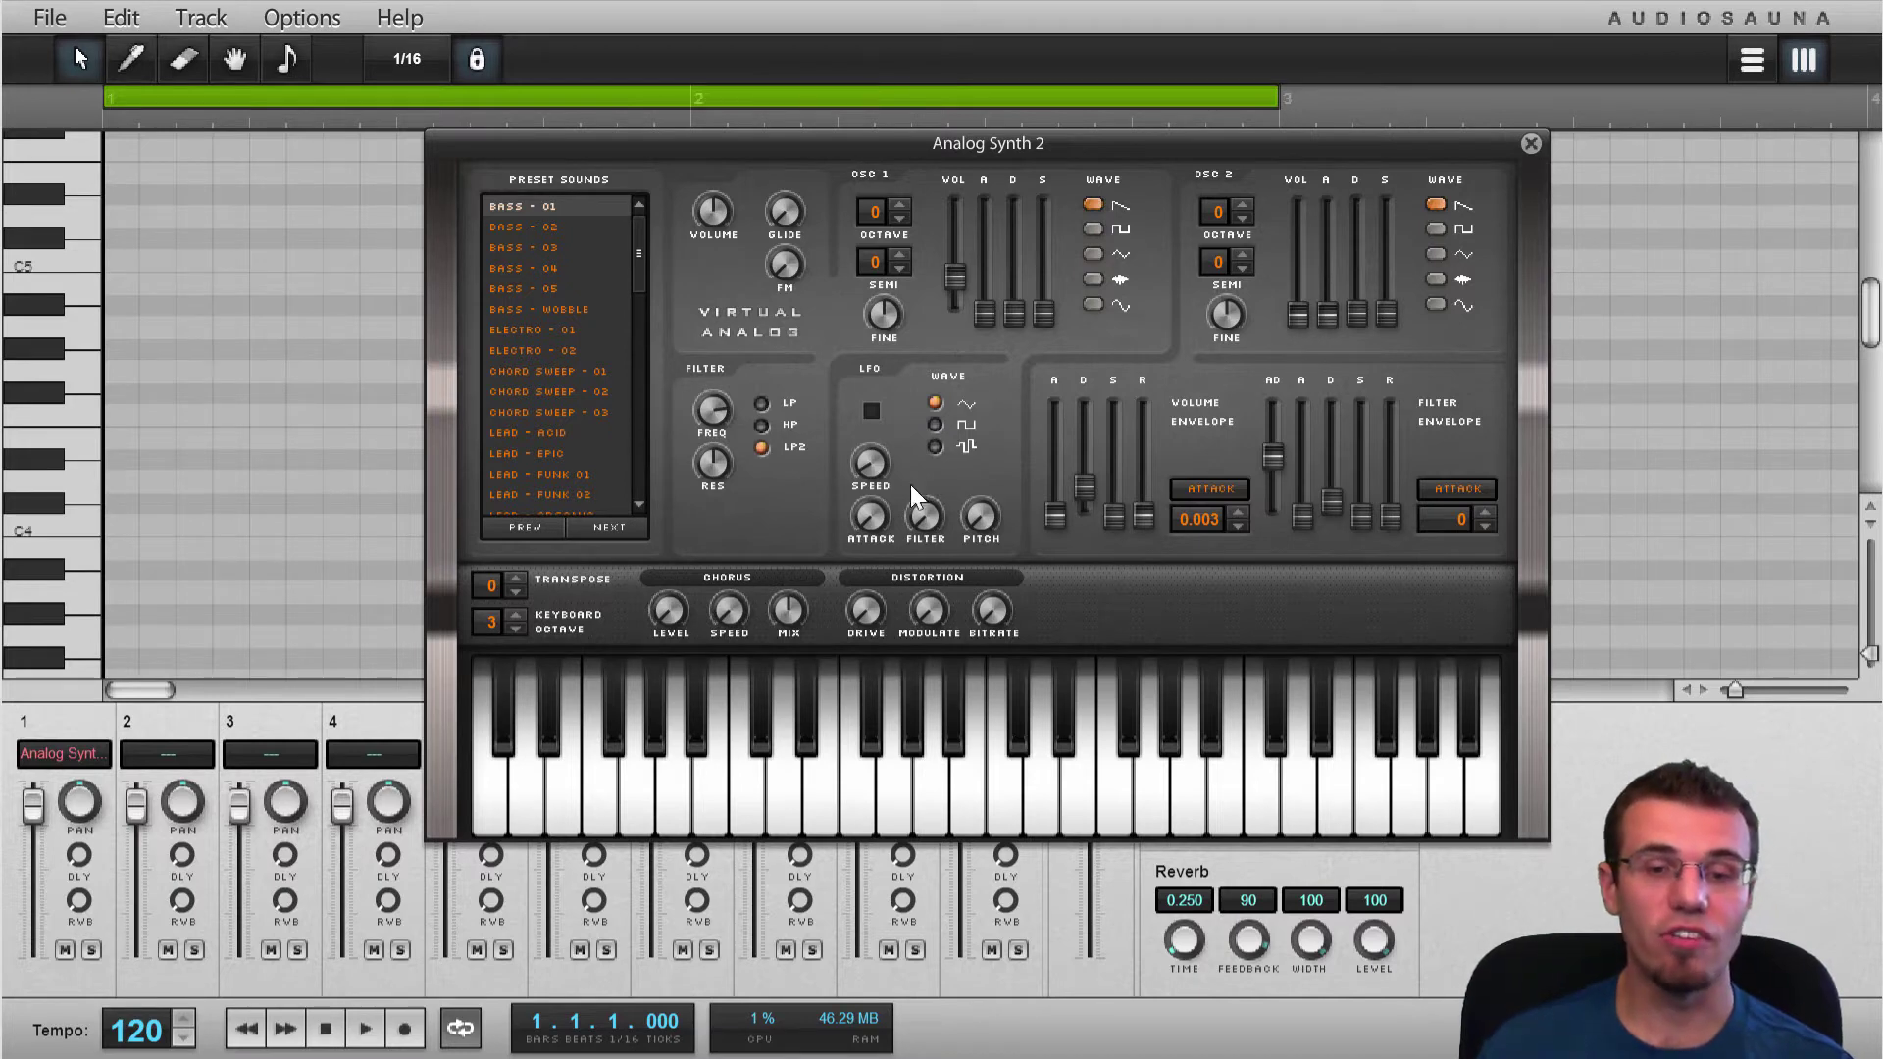
Lower the filter envelope's AD and decay sliders to their minimum, comparing the synth's sound by playing notes before and after
{"action": "left_click", "coordinate": [969, 805]}
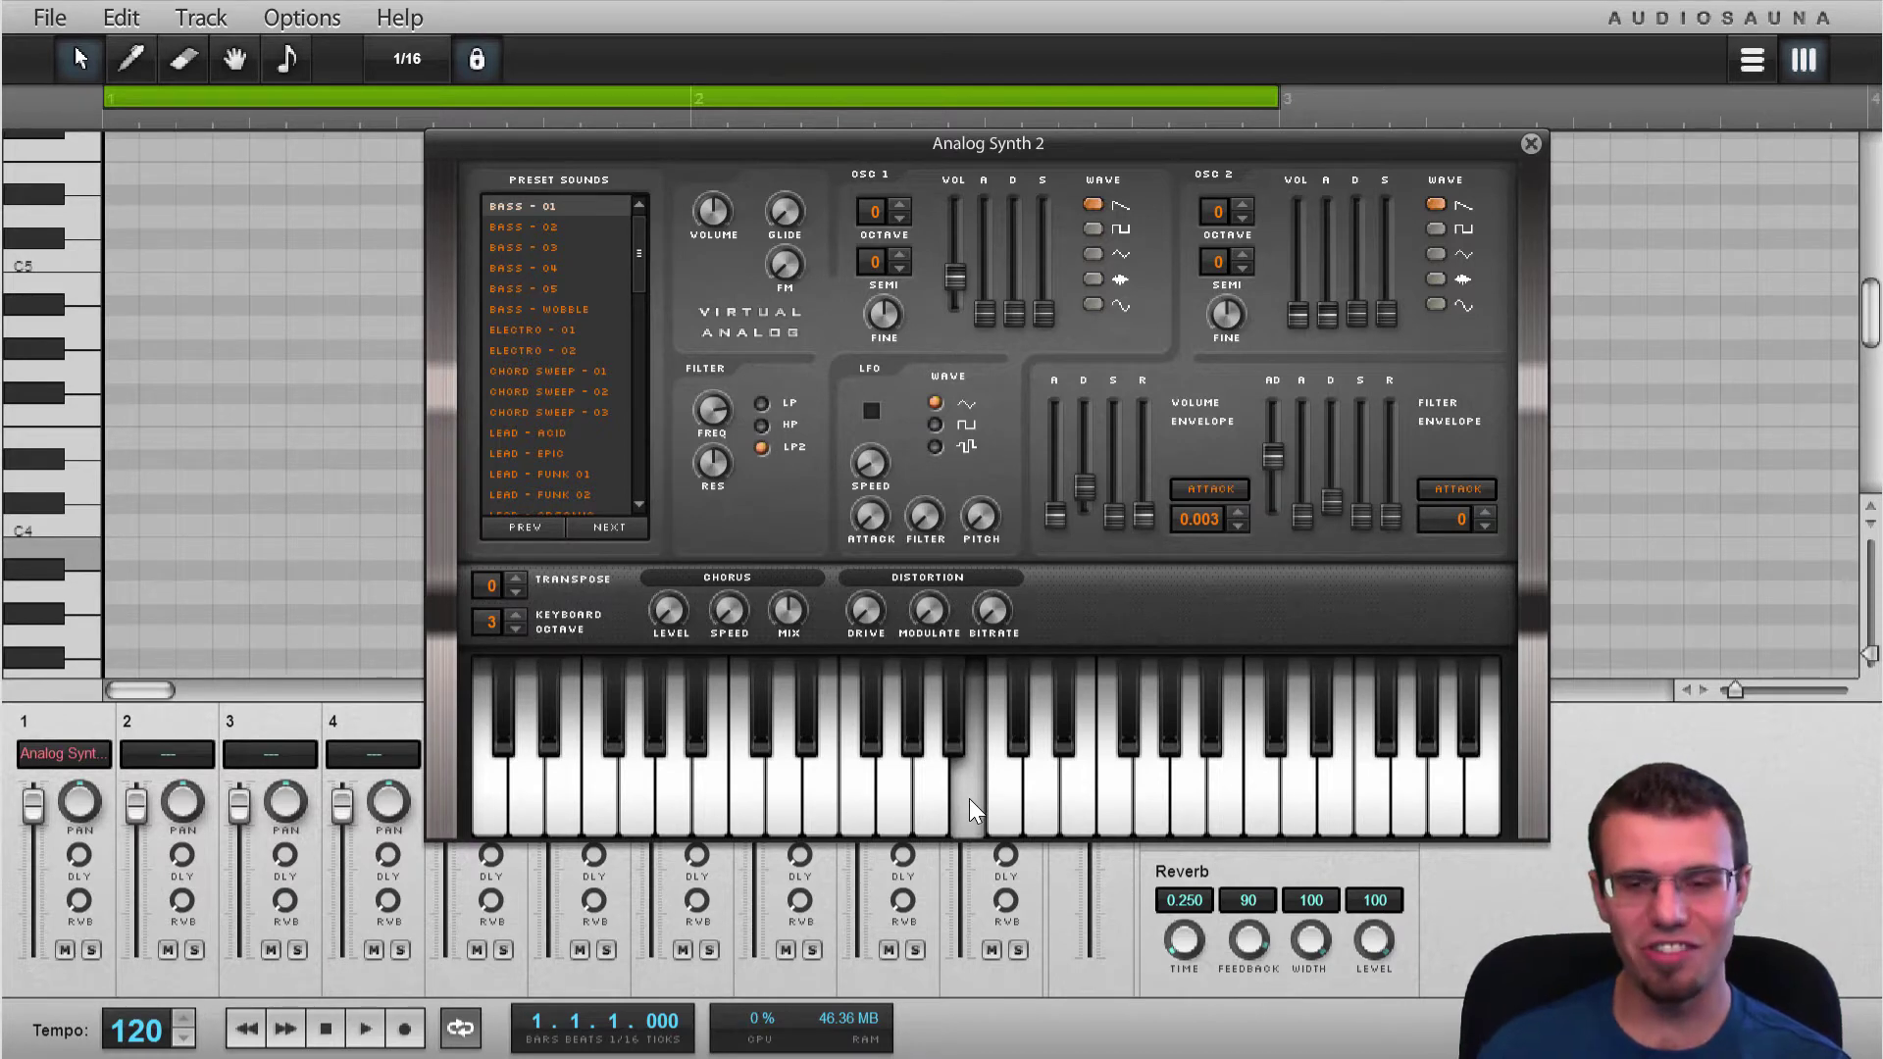
{"action": "left_click", "coordinate": [971, 804]}
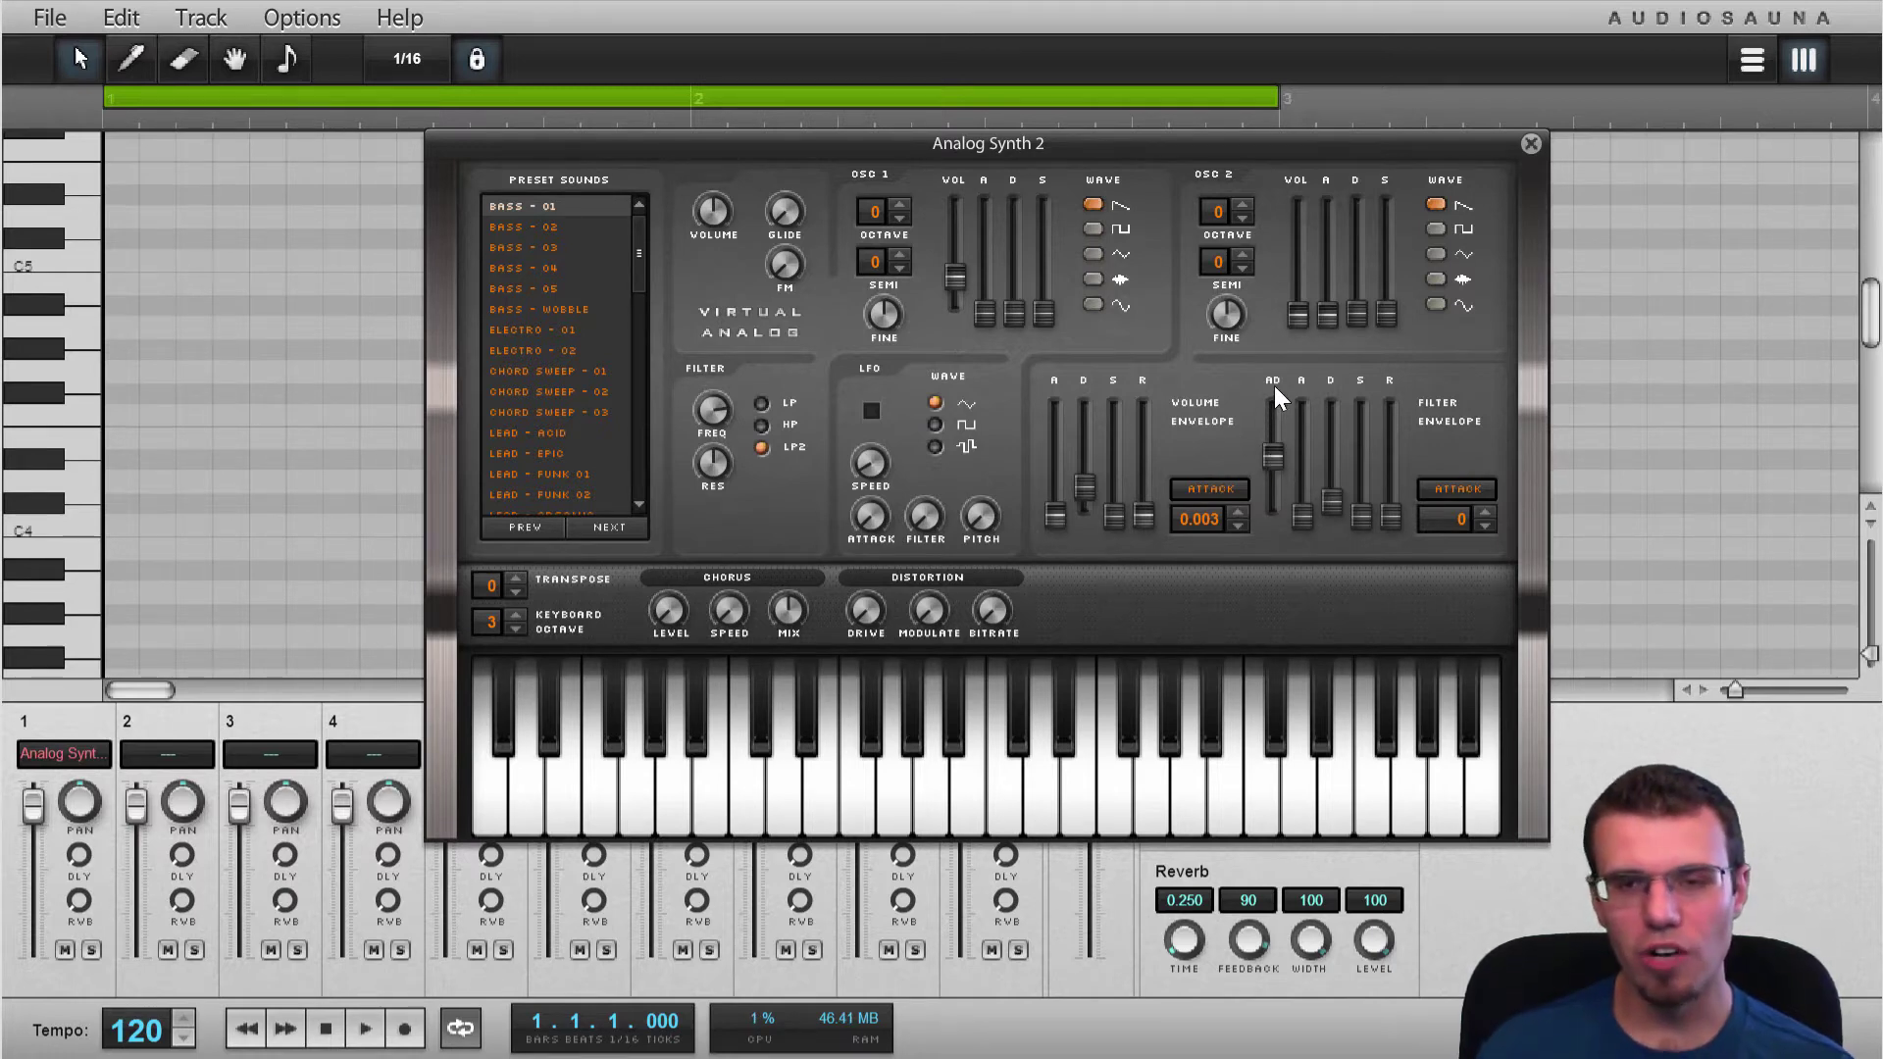
{"action": "left_click_drag", "start_coordinate": [1274, 458], "coordinate": [1314, 588]}
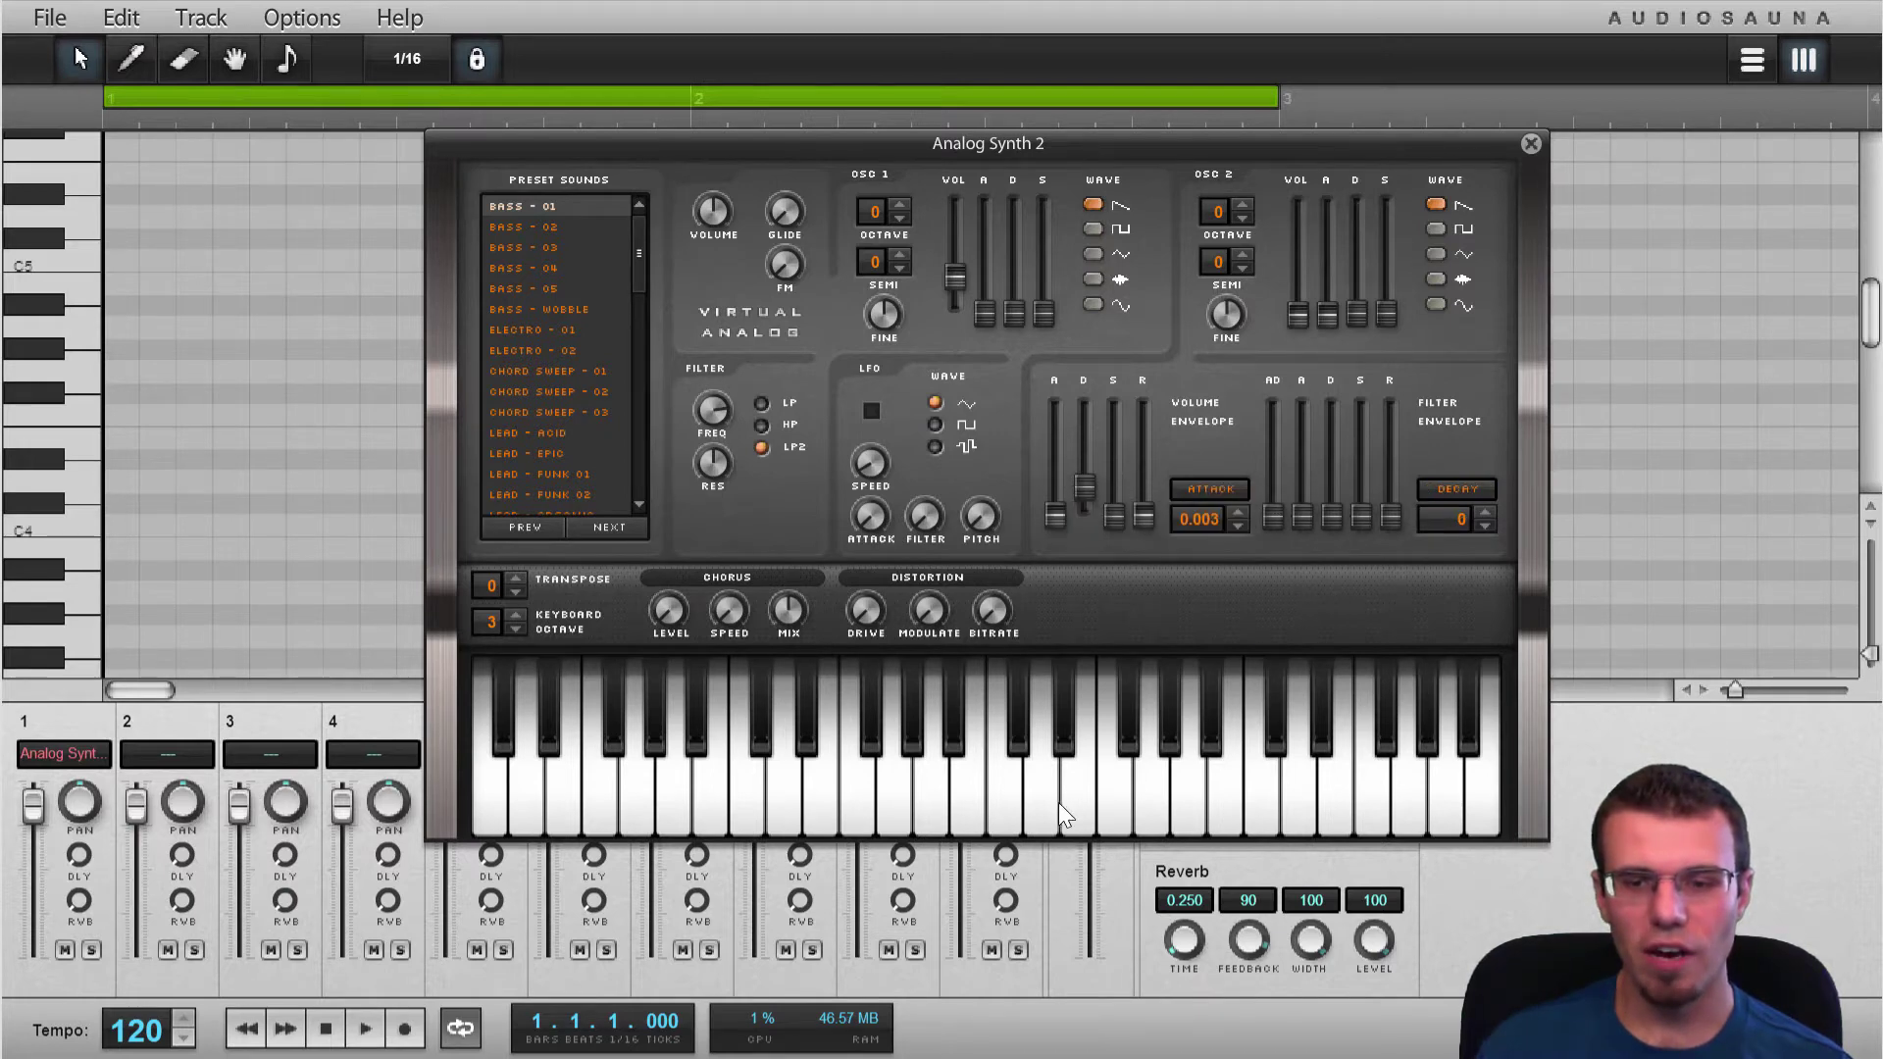
{"action": "left_click", "coordinate": [1090, 810]}
{"action": "left_click", "coordinate": [946, 812]}
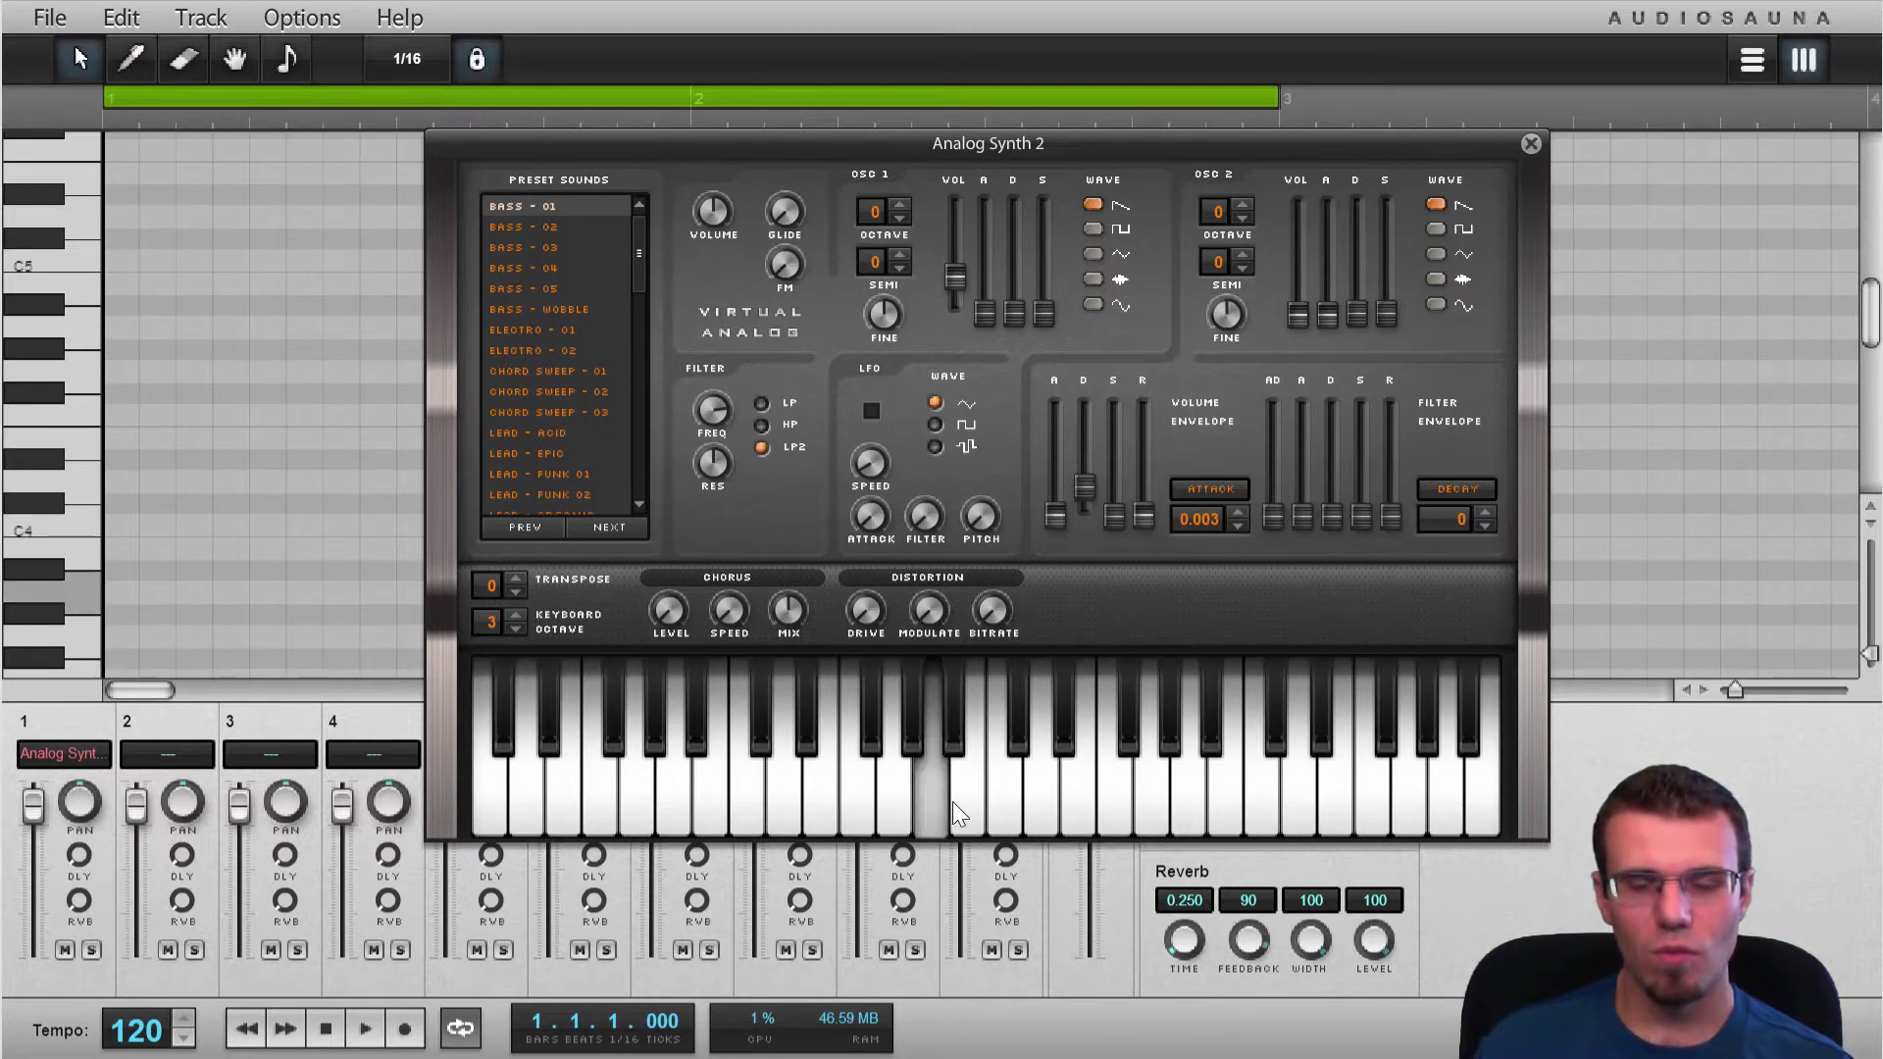
{"action": "left_click", "coordinate": [959, 817]}
{"action": "left_click", "coordinate": [1042, 820]}
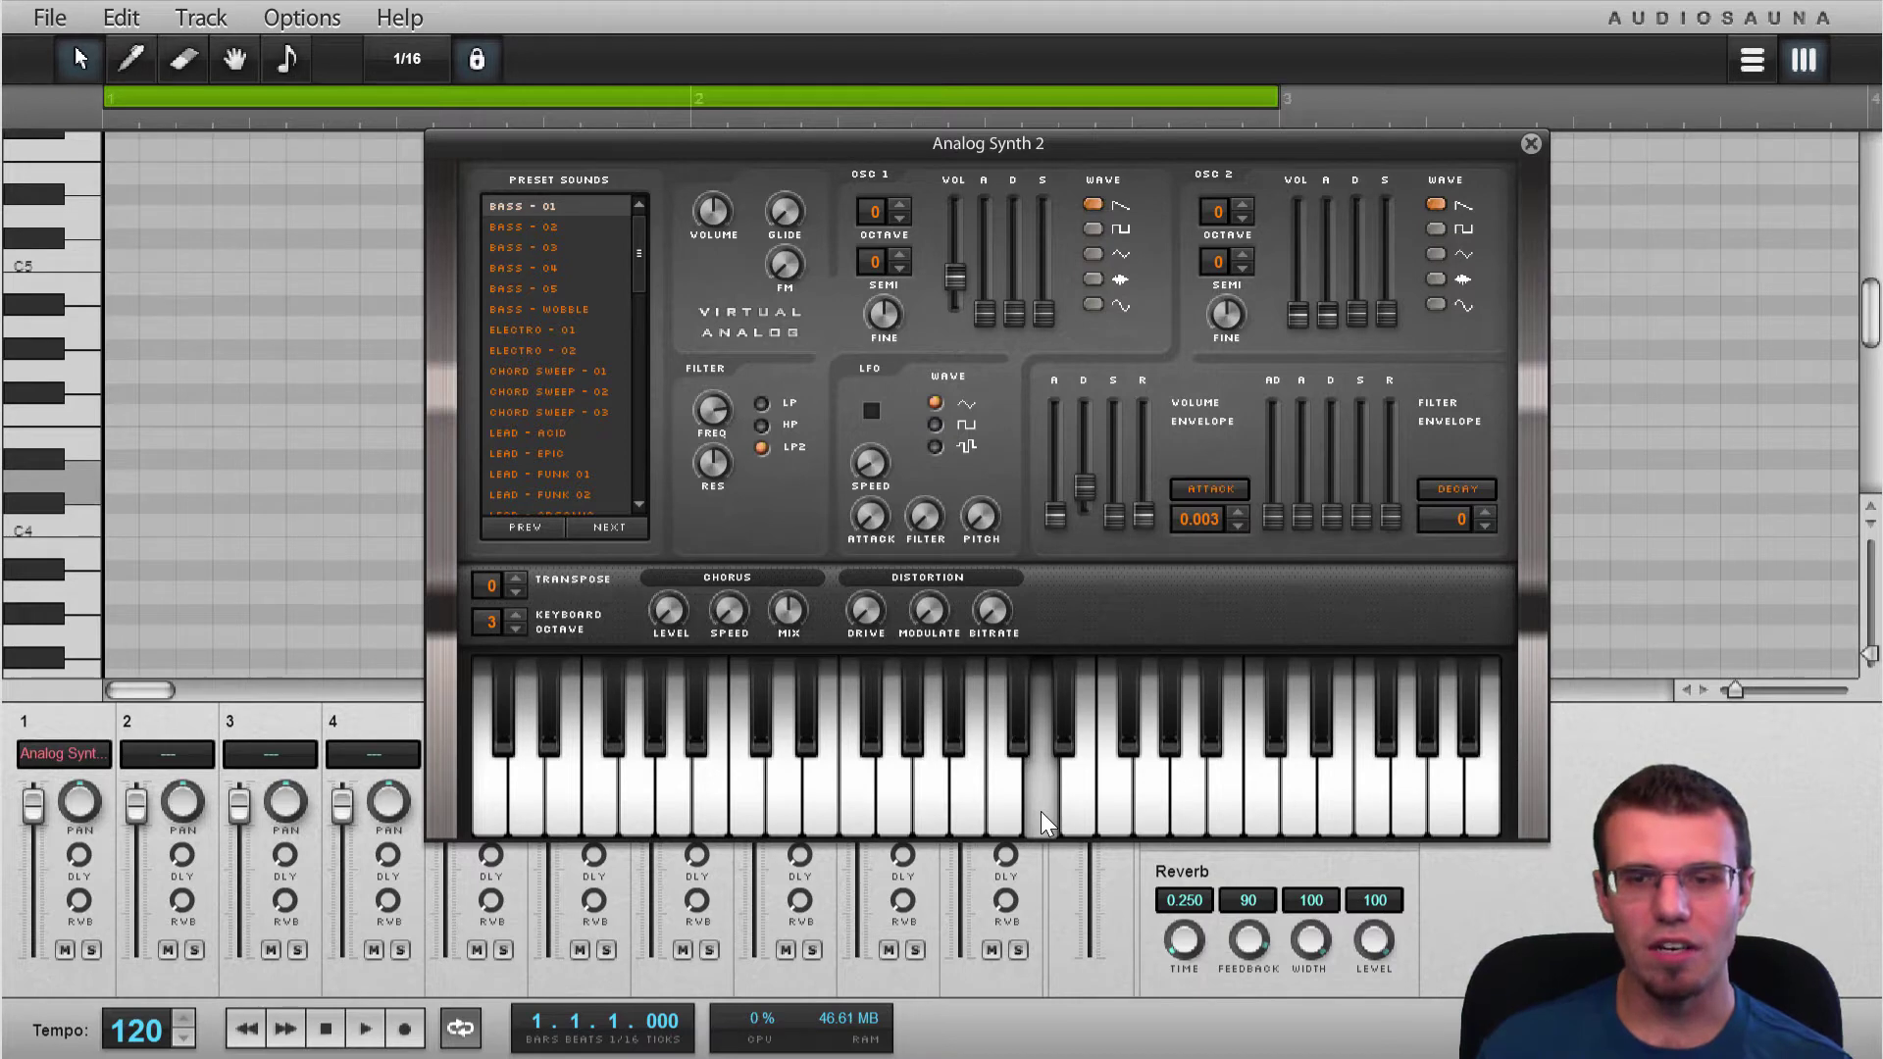
{"action": "left_click", "coordinate": [1159, 818]}
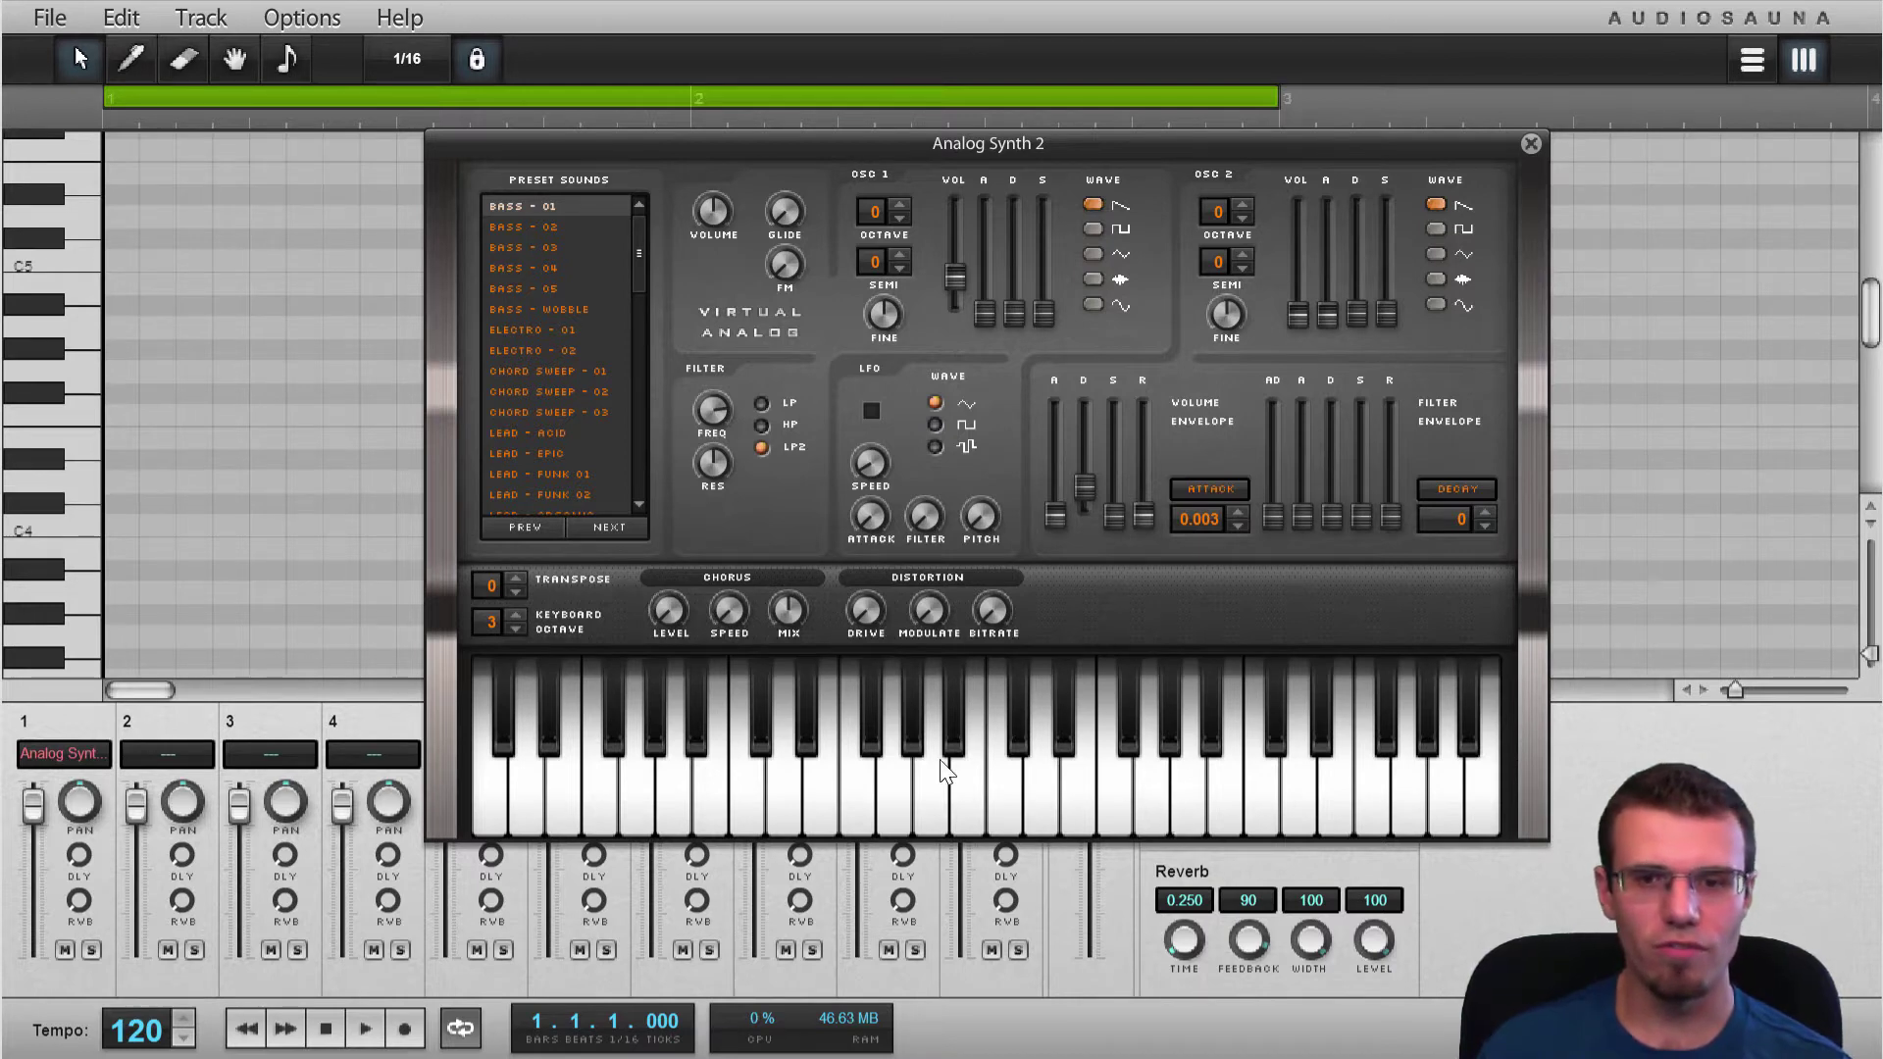
{"action": "left_click", "coordinate": [1038, 784]}
{"action": "left_click", "coordinate": [1206, 799]}
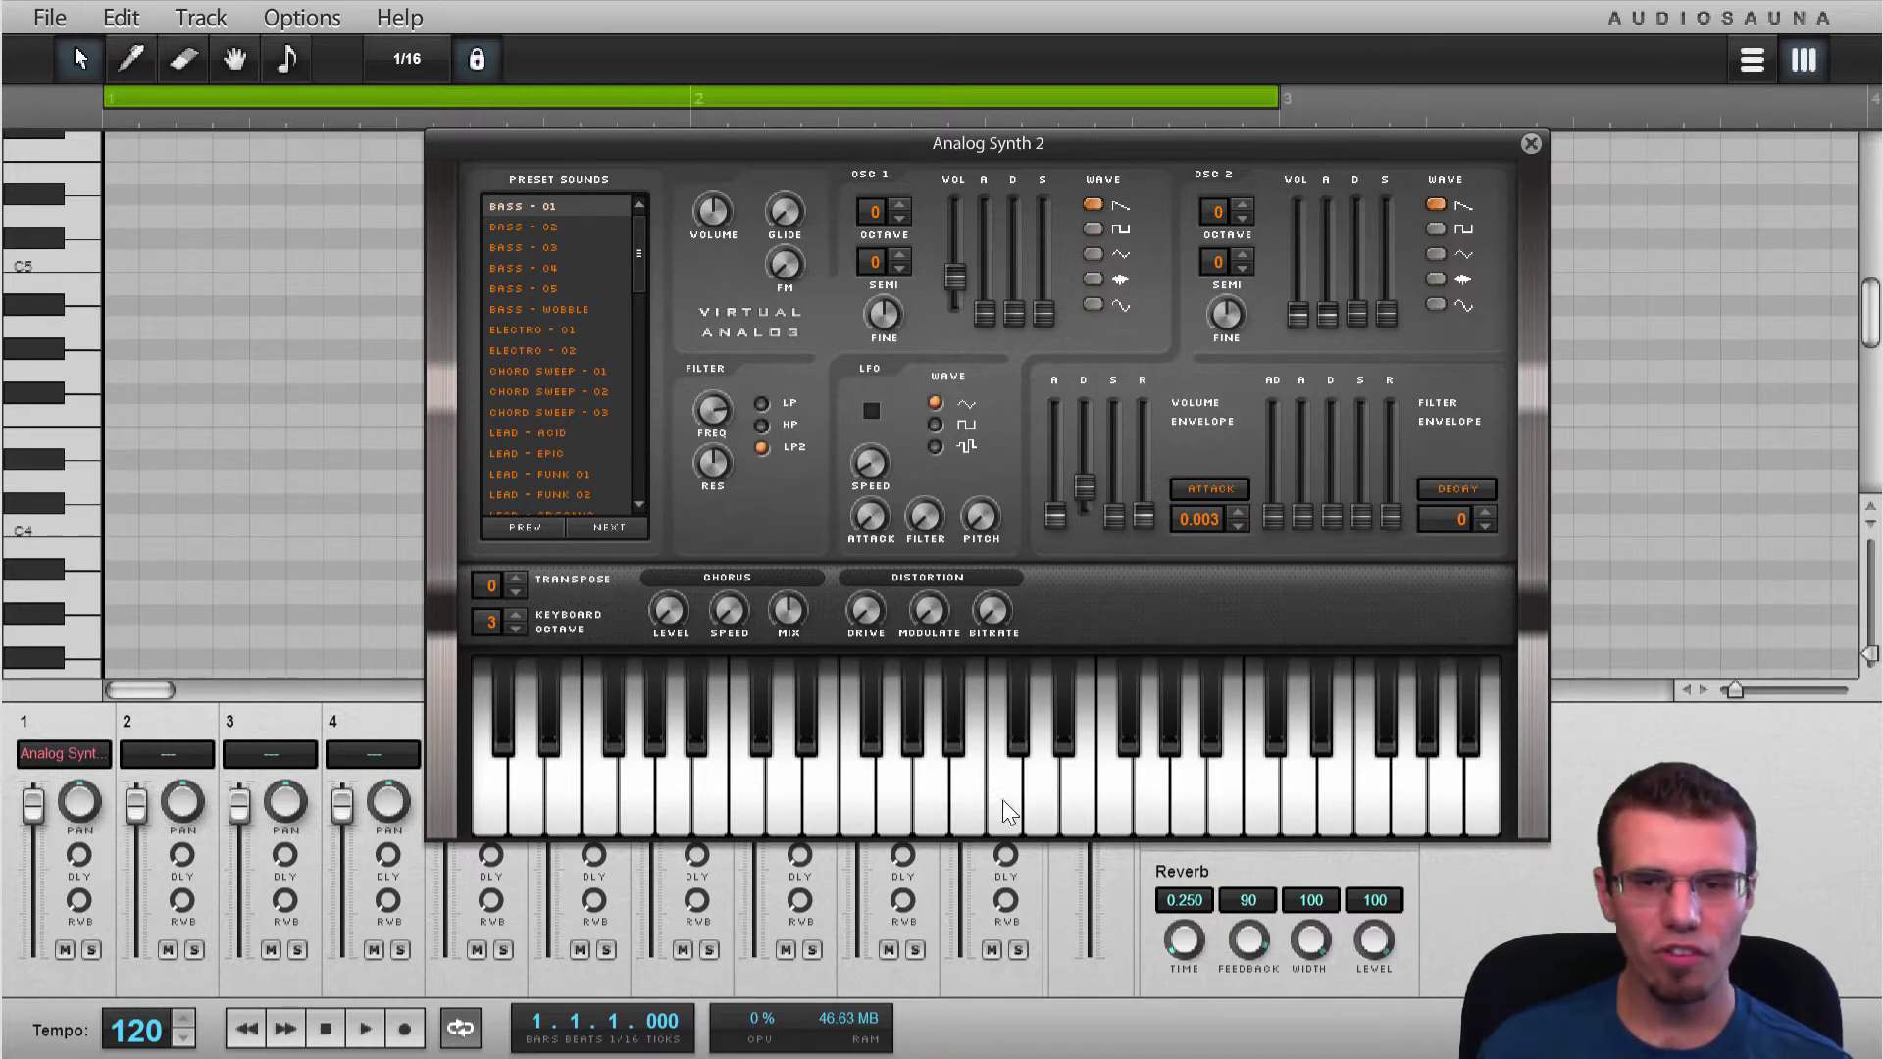
Set the synth's filter frequency to 100 % and play a few notes to hear the change
{"action": "left_click_drag", "start_coordinate": [704, 436], "coordinate": [742, 282]}
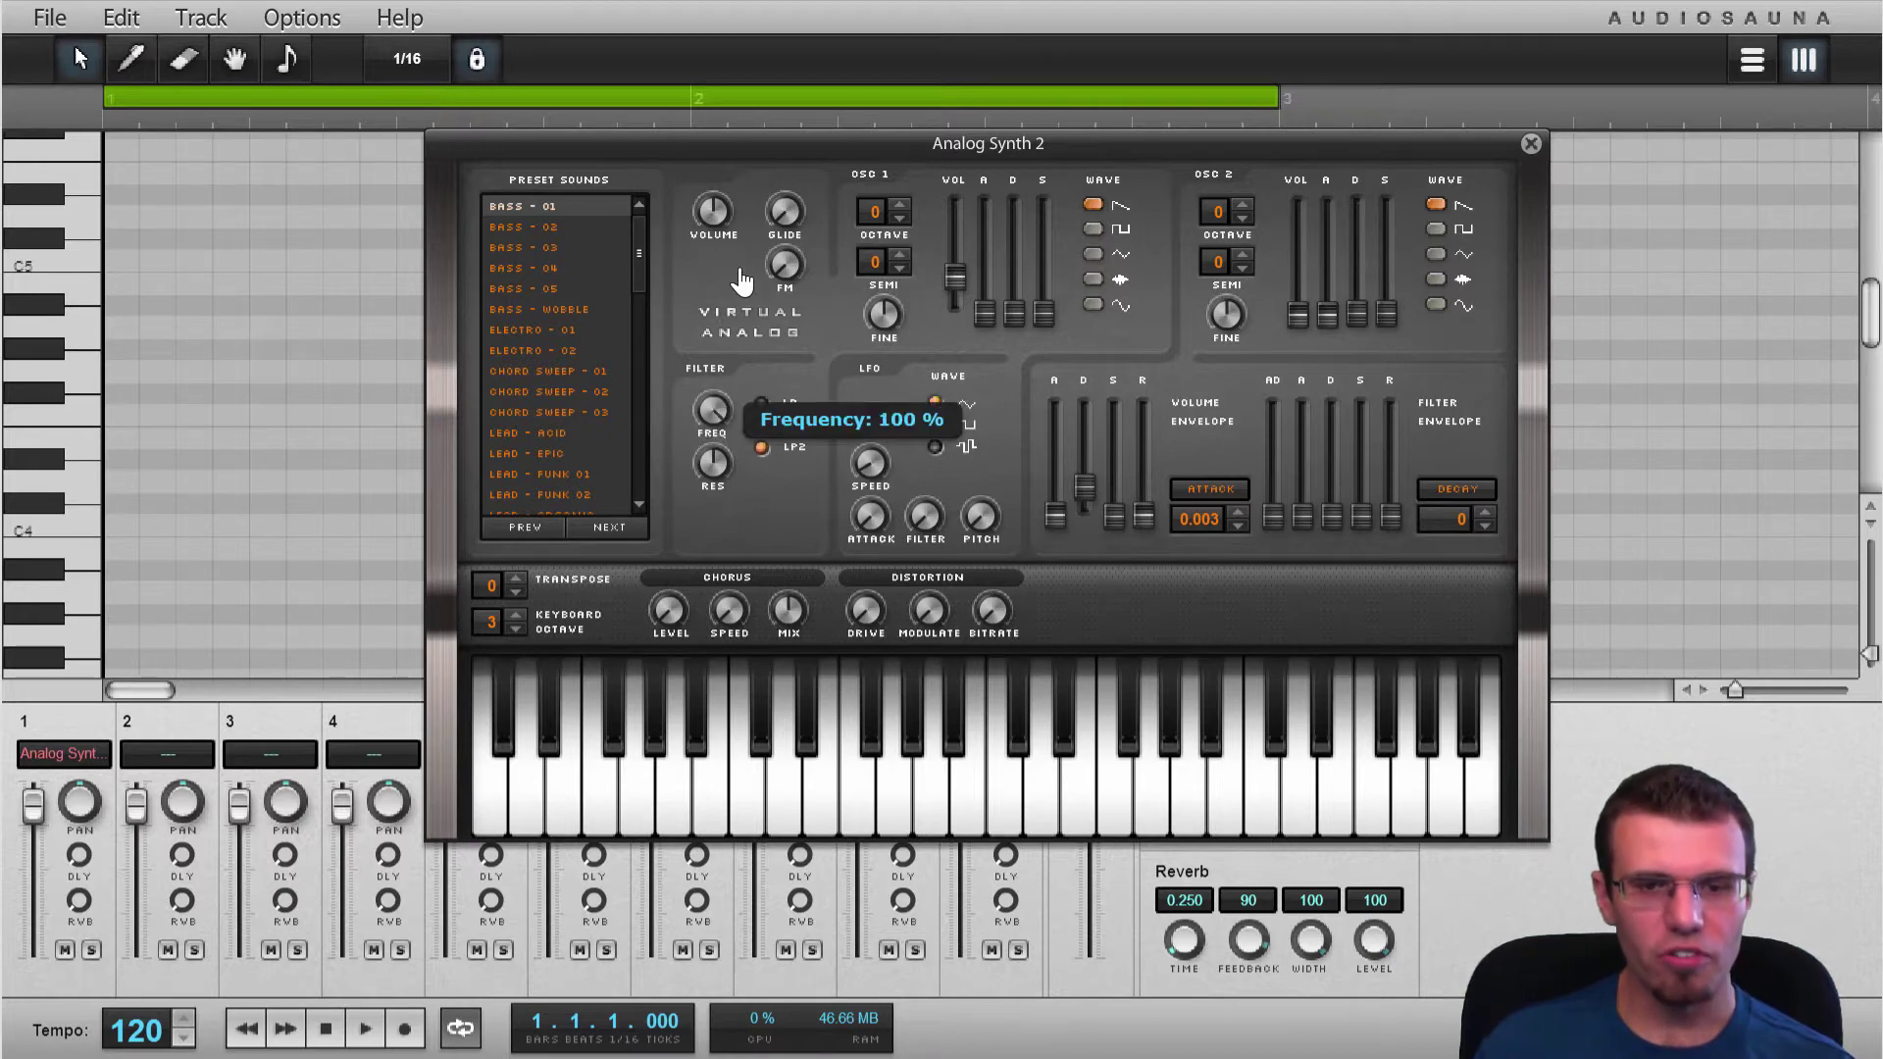
{"action": "left_click", "coordinate": [1029, 819]}
{"action": "left_click", "coordinate": [1115, 780]}
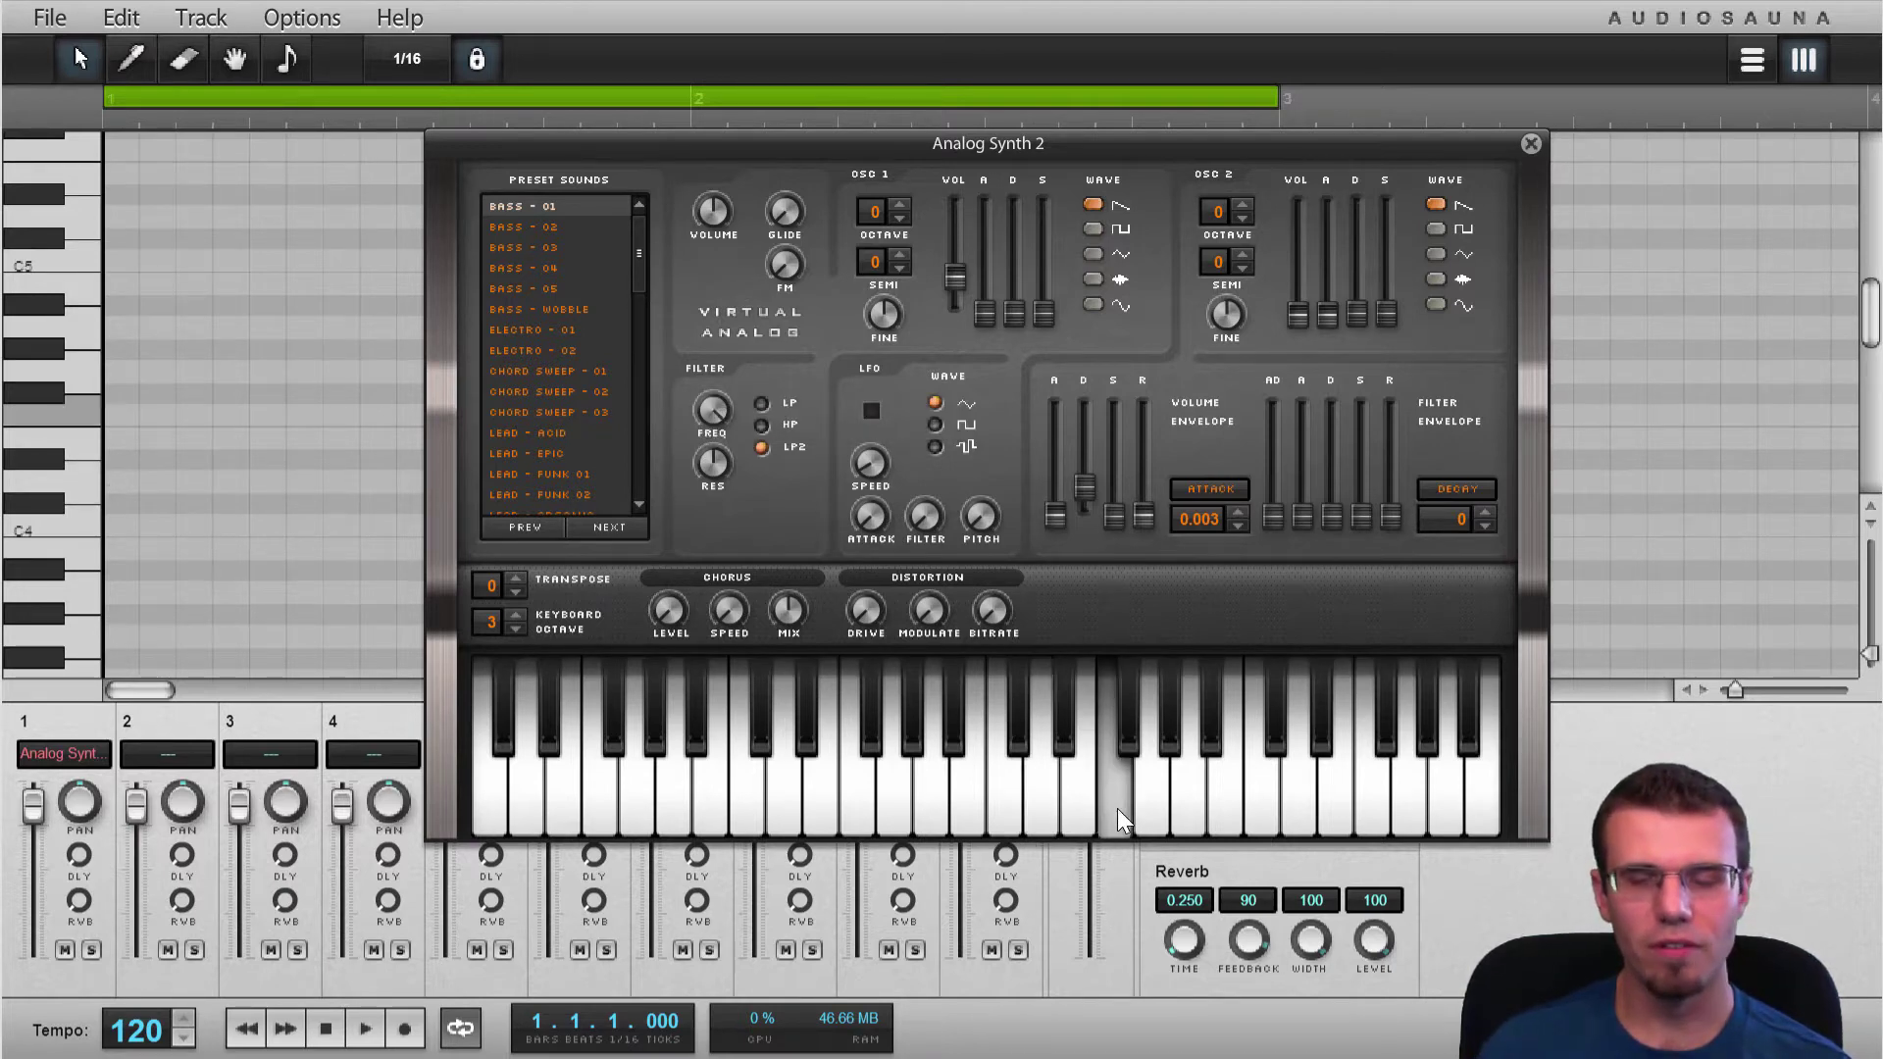
{"action": "left_click", "coordinate": [932, 811]}
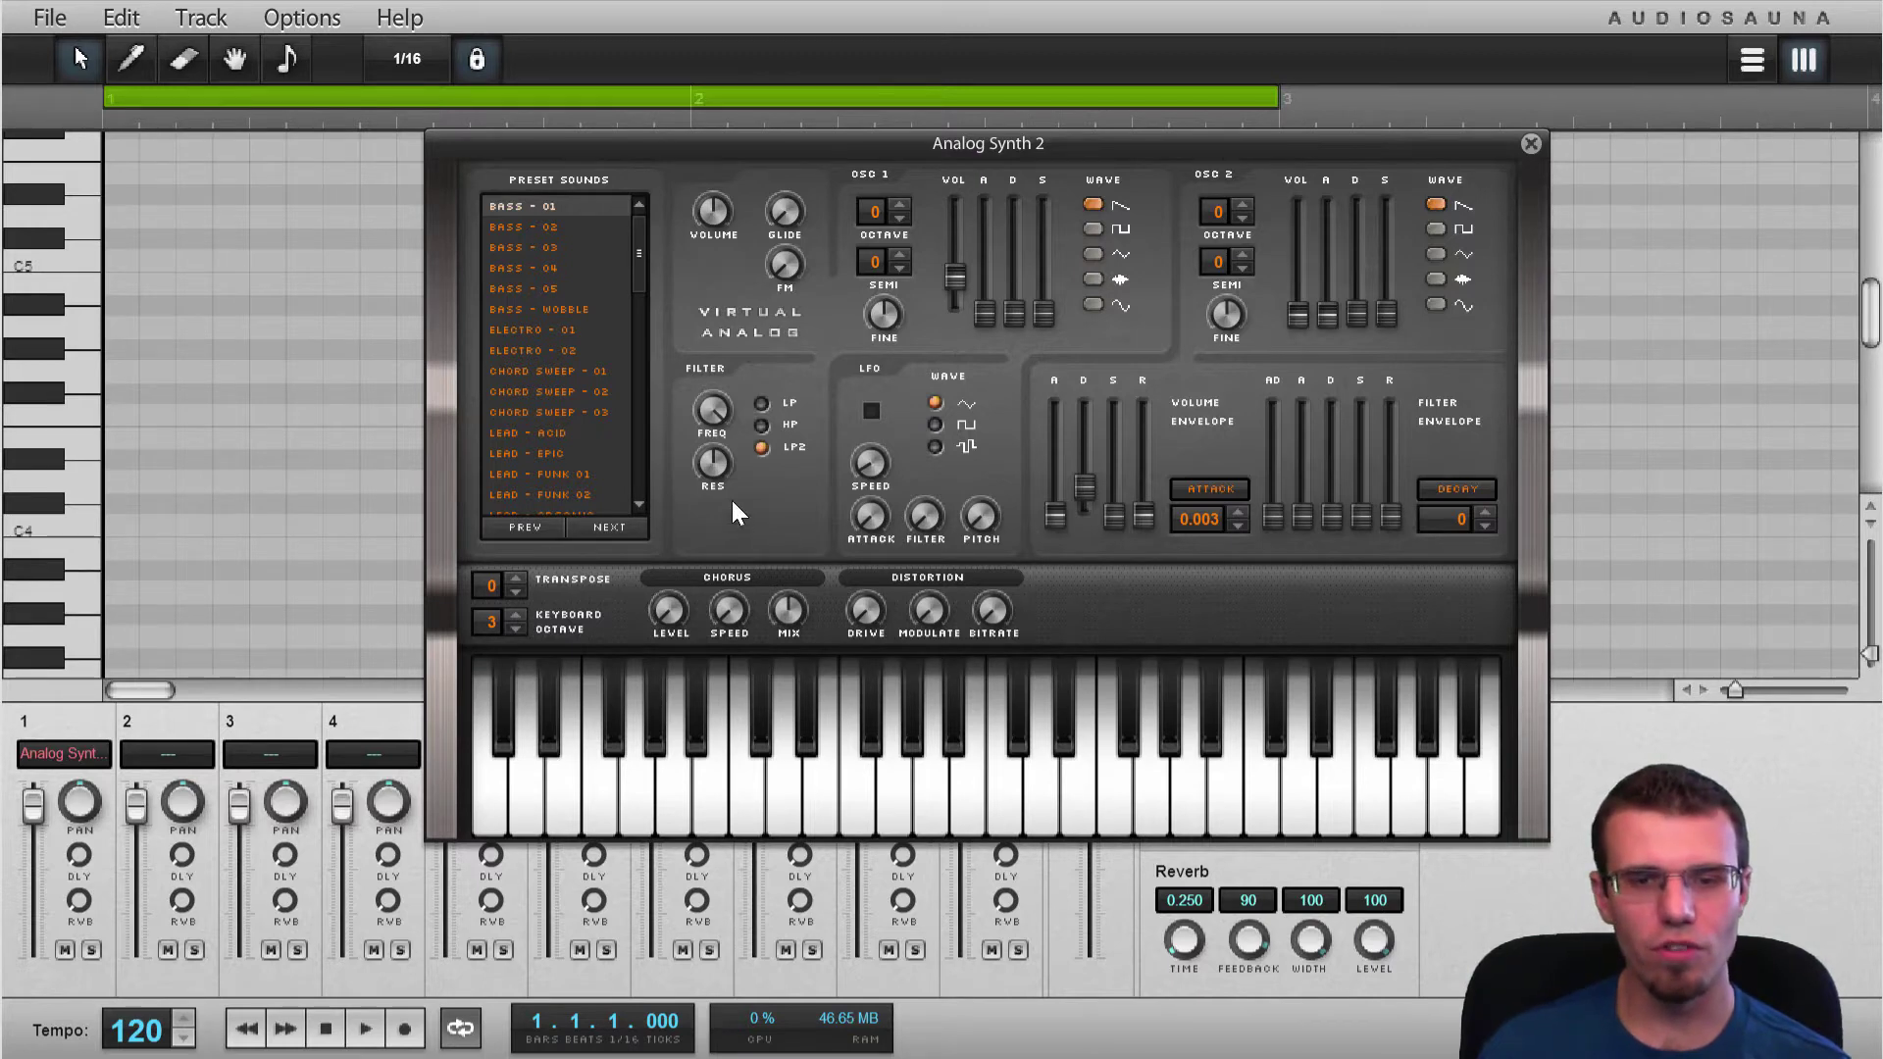
Set the synth's filter resonance to 13 % and play a few notes to hear the change
{"action": "left_click_drag", "start_coordinate": [715, 475], "coordinate": [757, 613]}
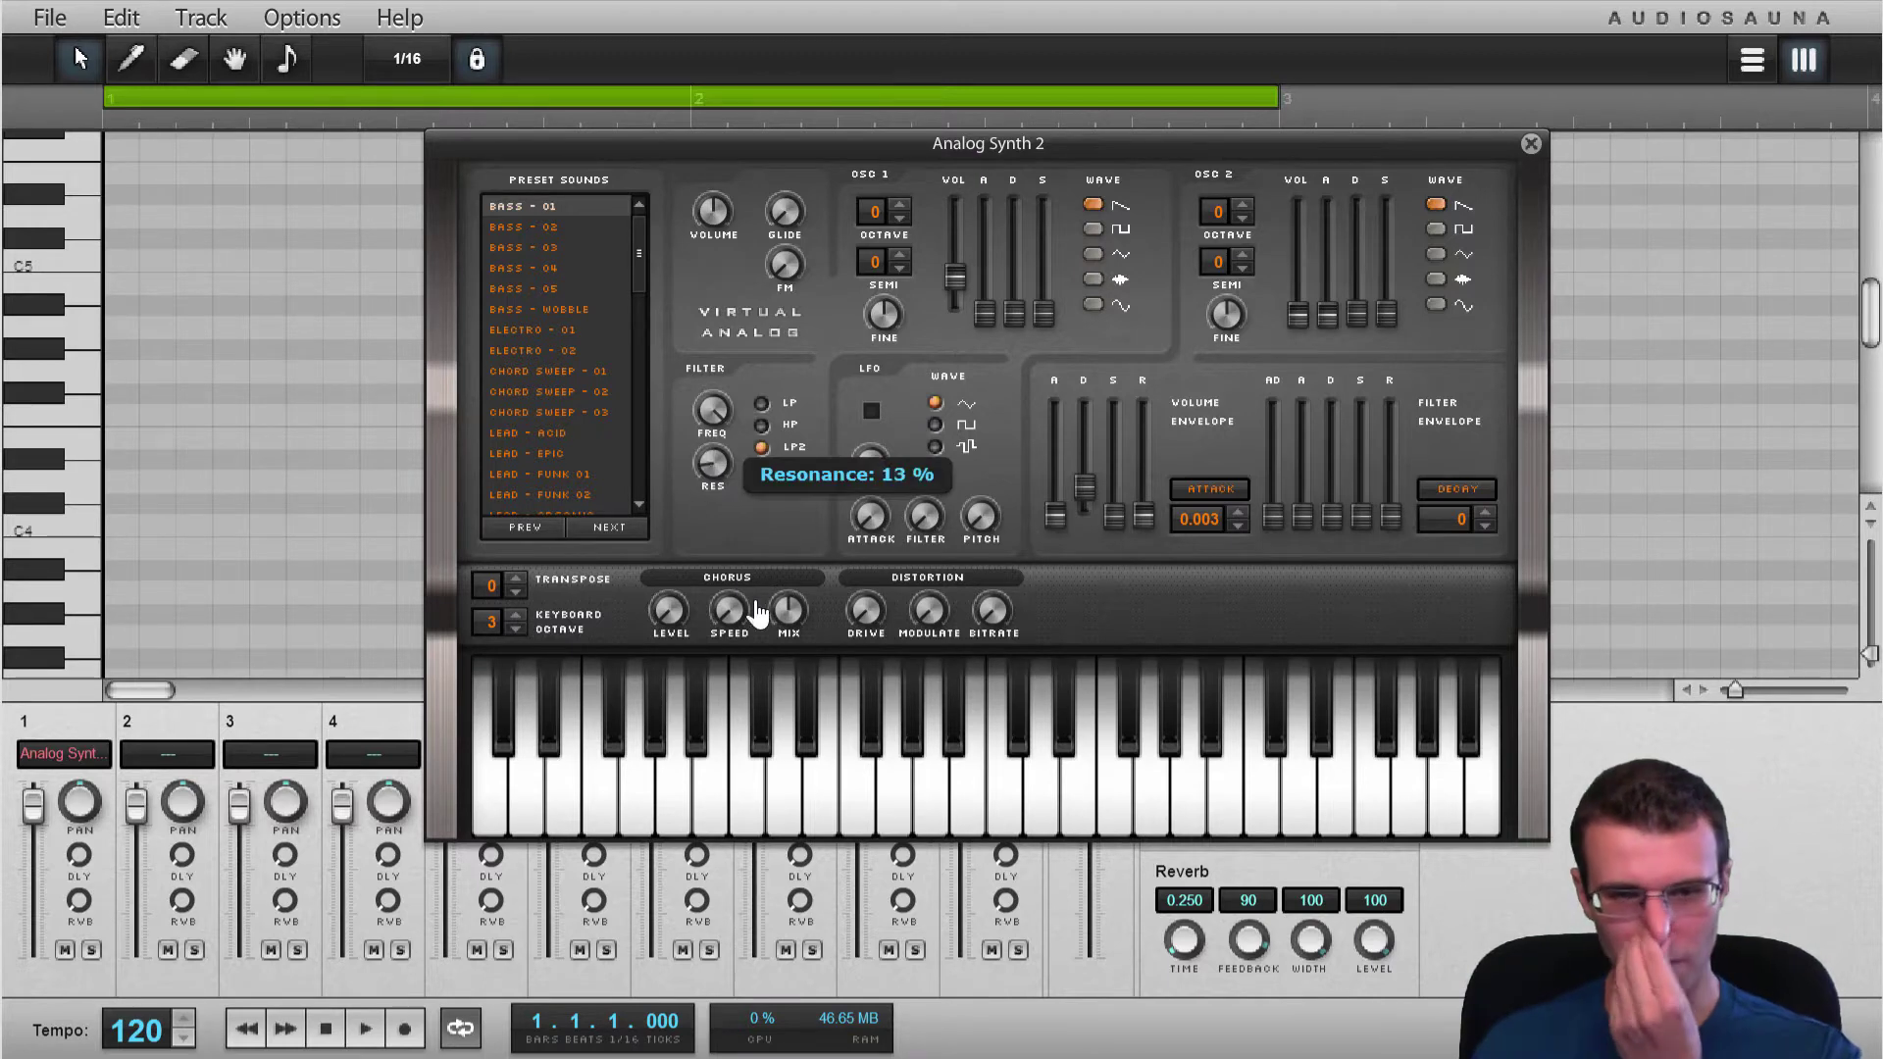
{"action": "left_click", "coordinate": [1041, 791]}
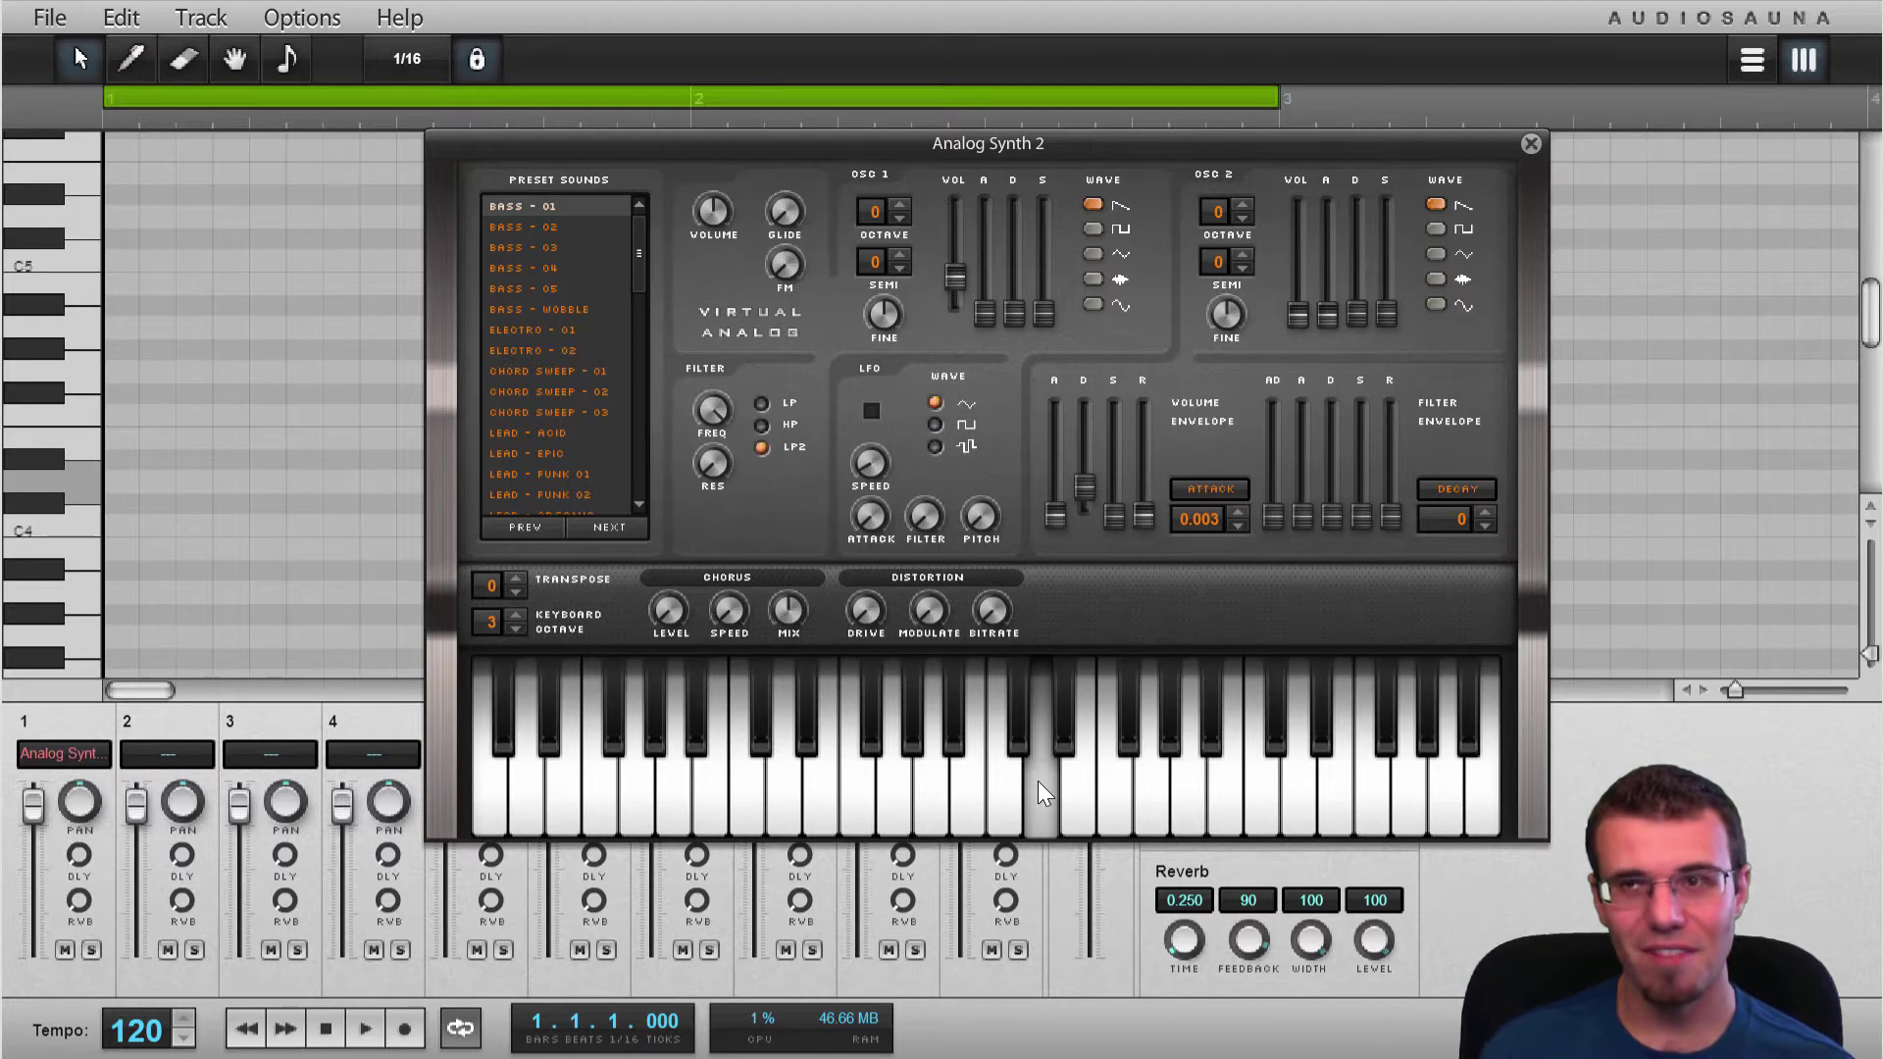
{"action": "left_click", "coordinate": [946, 795]}
{"action": "left_click", "coordinate": [1124, 791]}
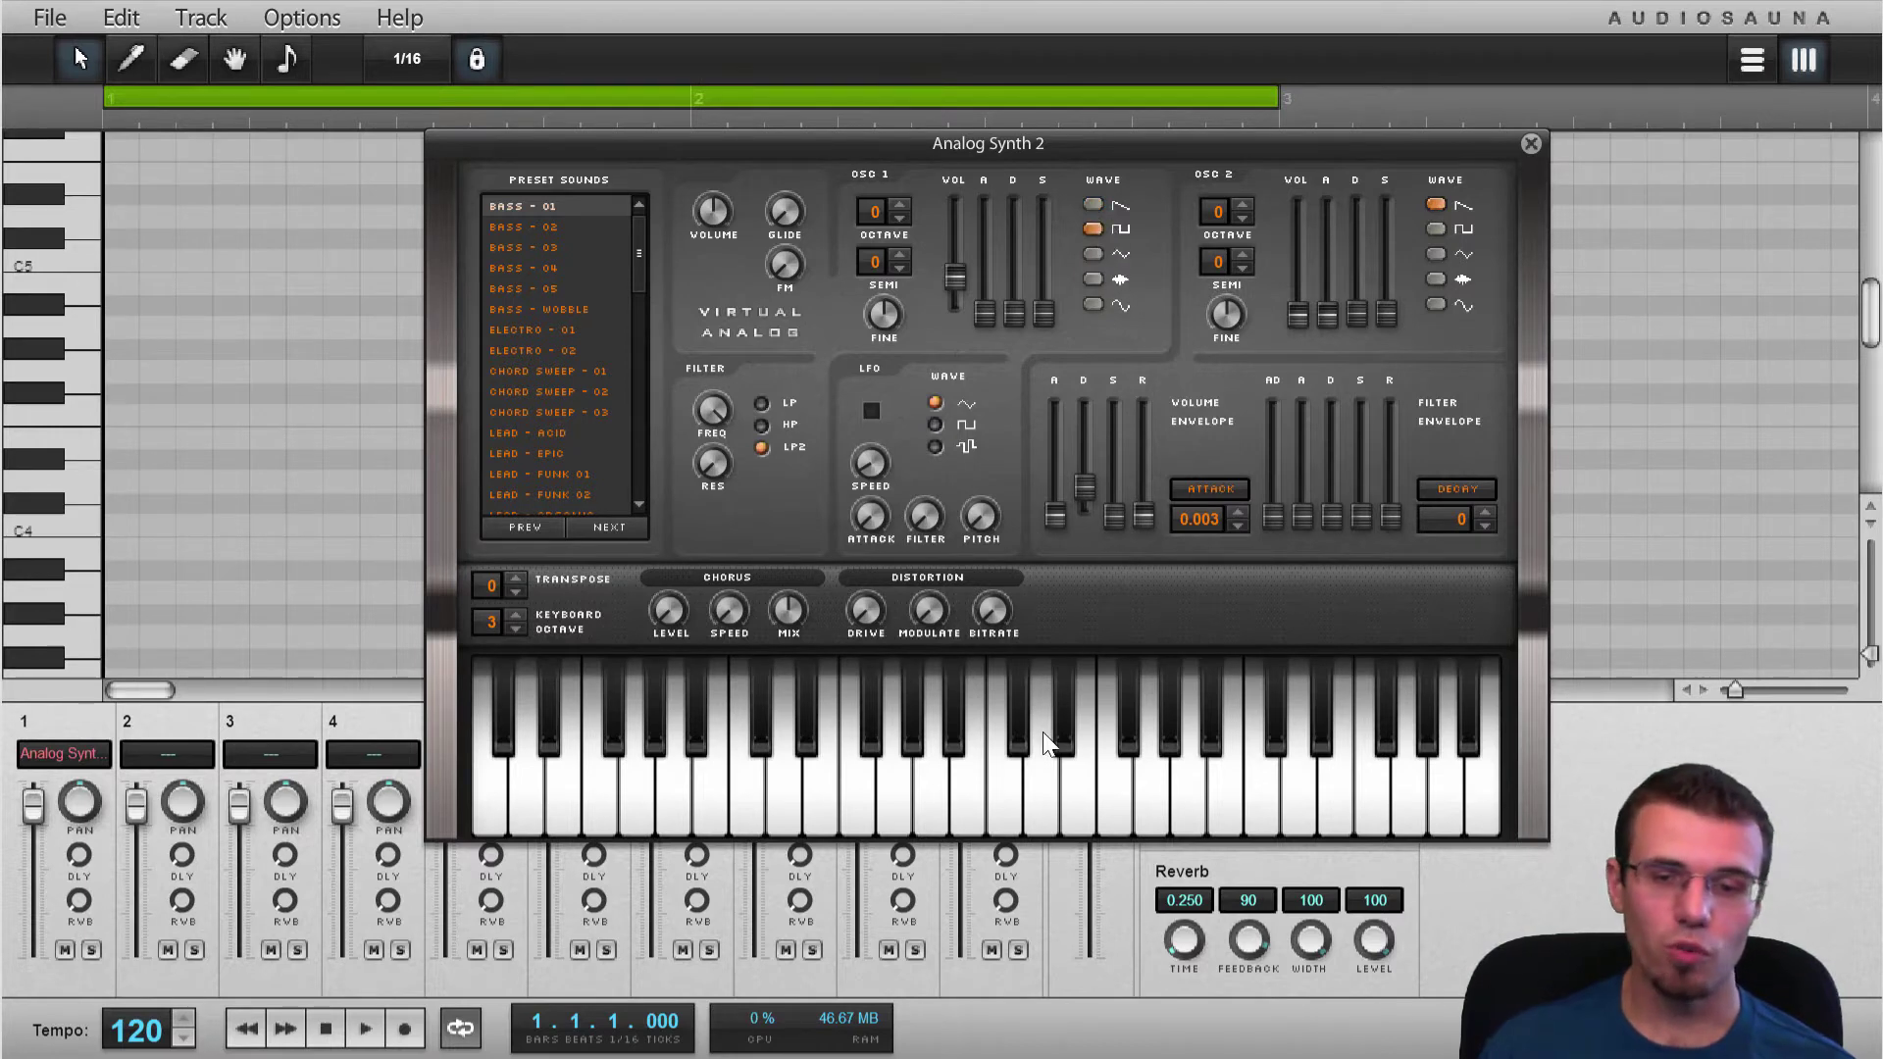
Audition oscillator 1's square wave on the synth keyboard, and try the triangle wave with similar notes
{"action": "left_click", "coordinate": [1037, 803]}
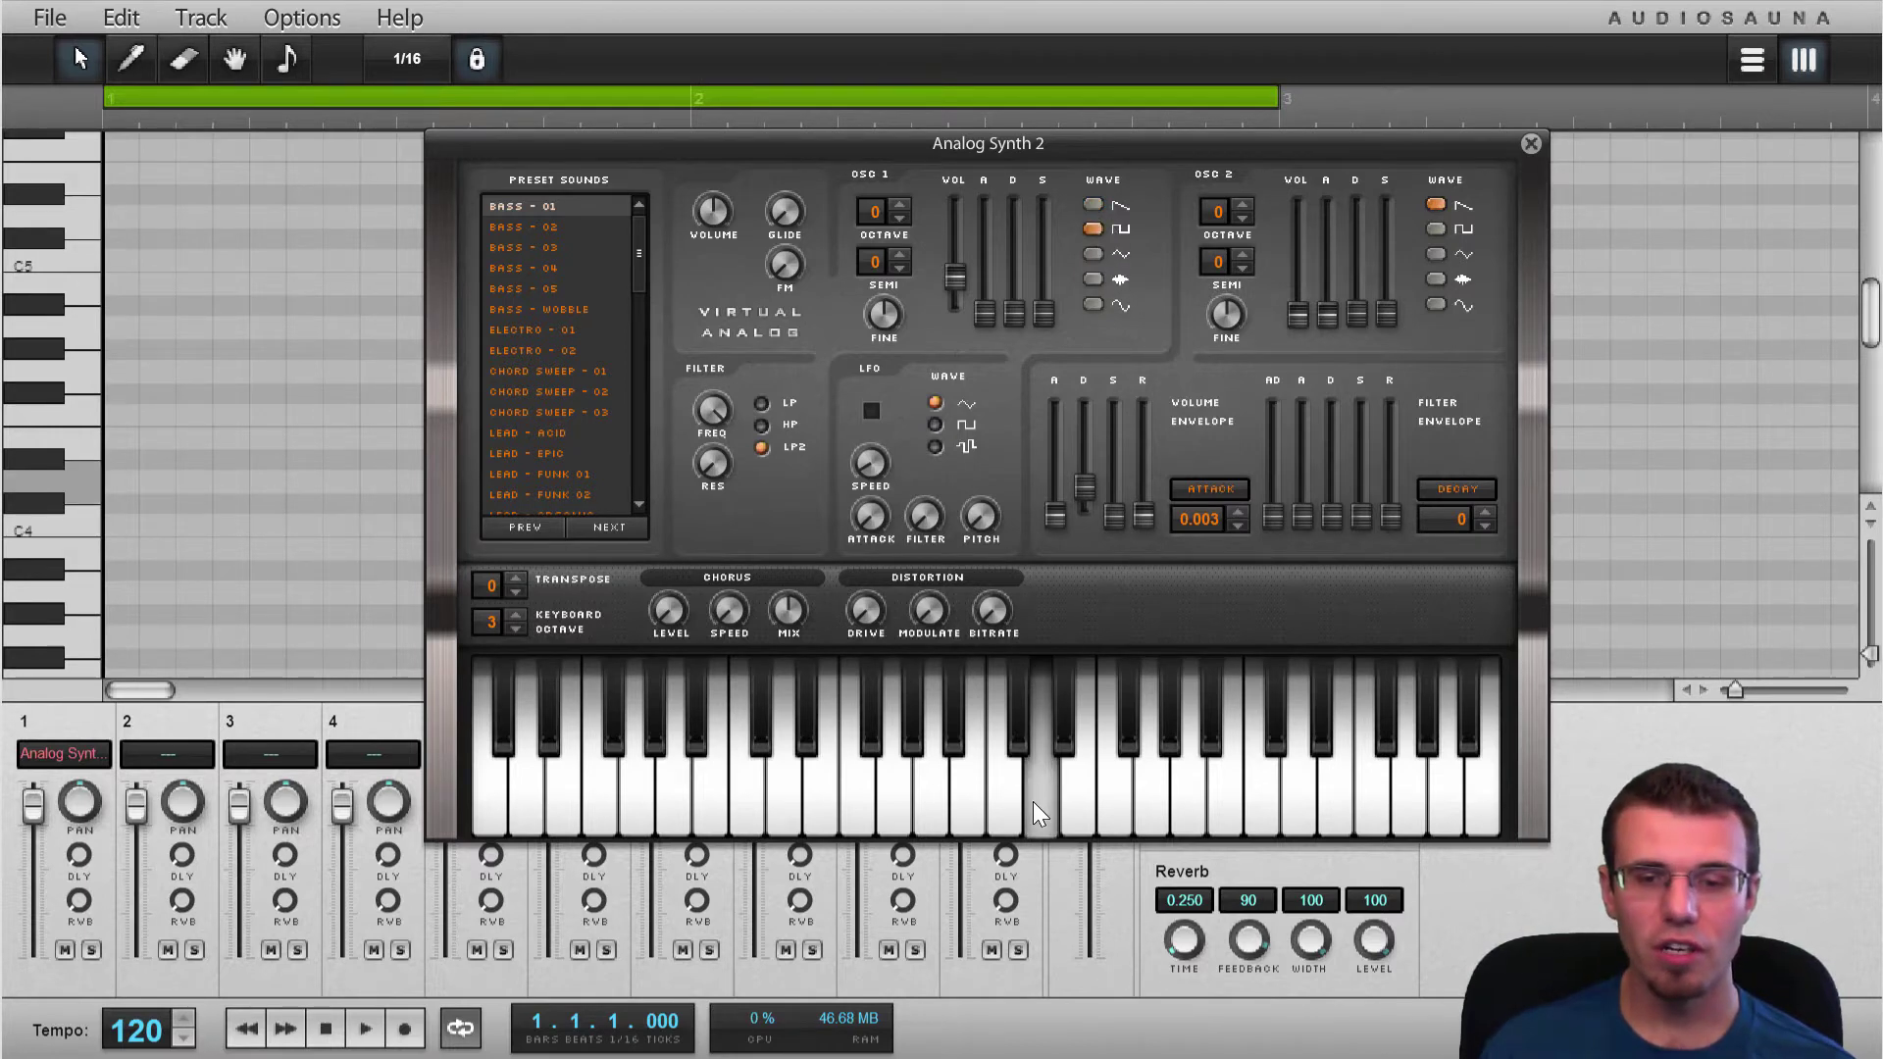
{"action": "left_click", "coordinate": [966, 809]}
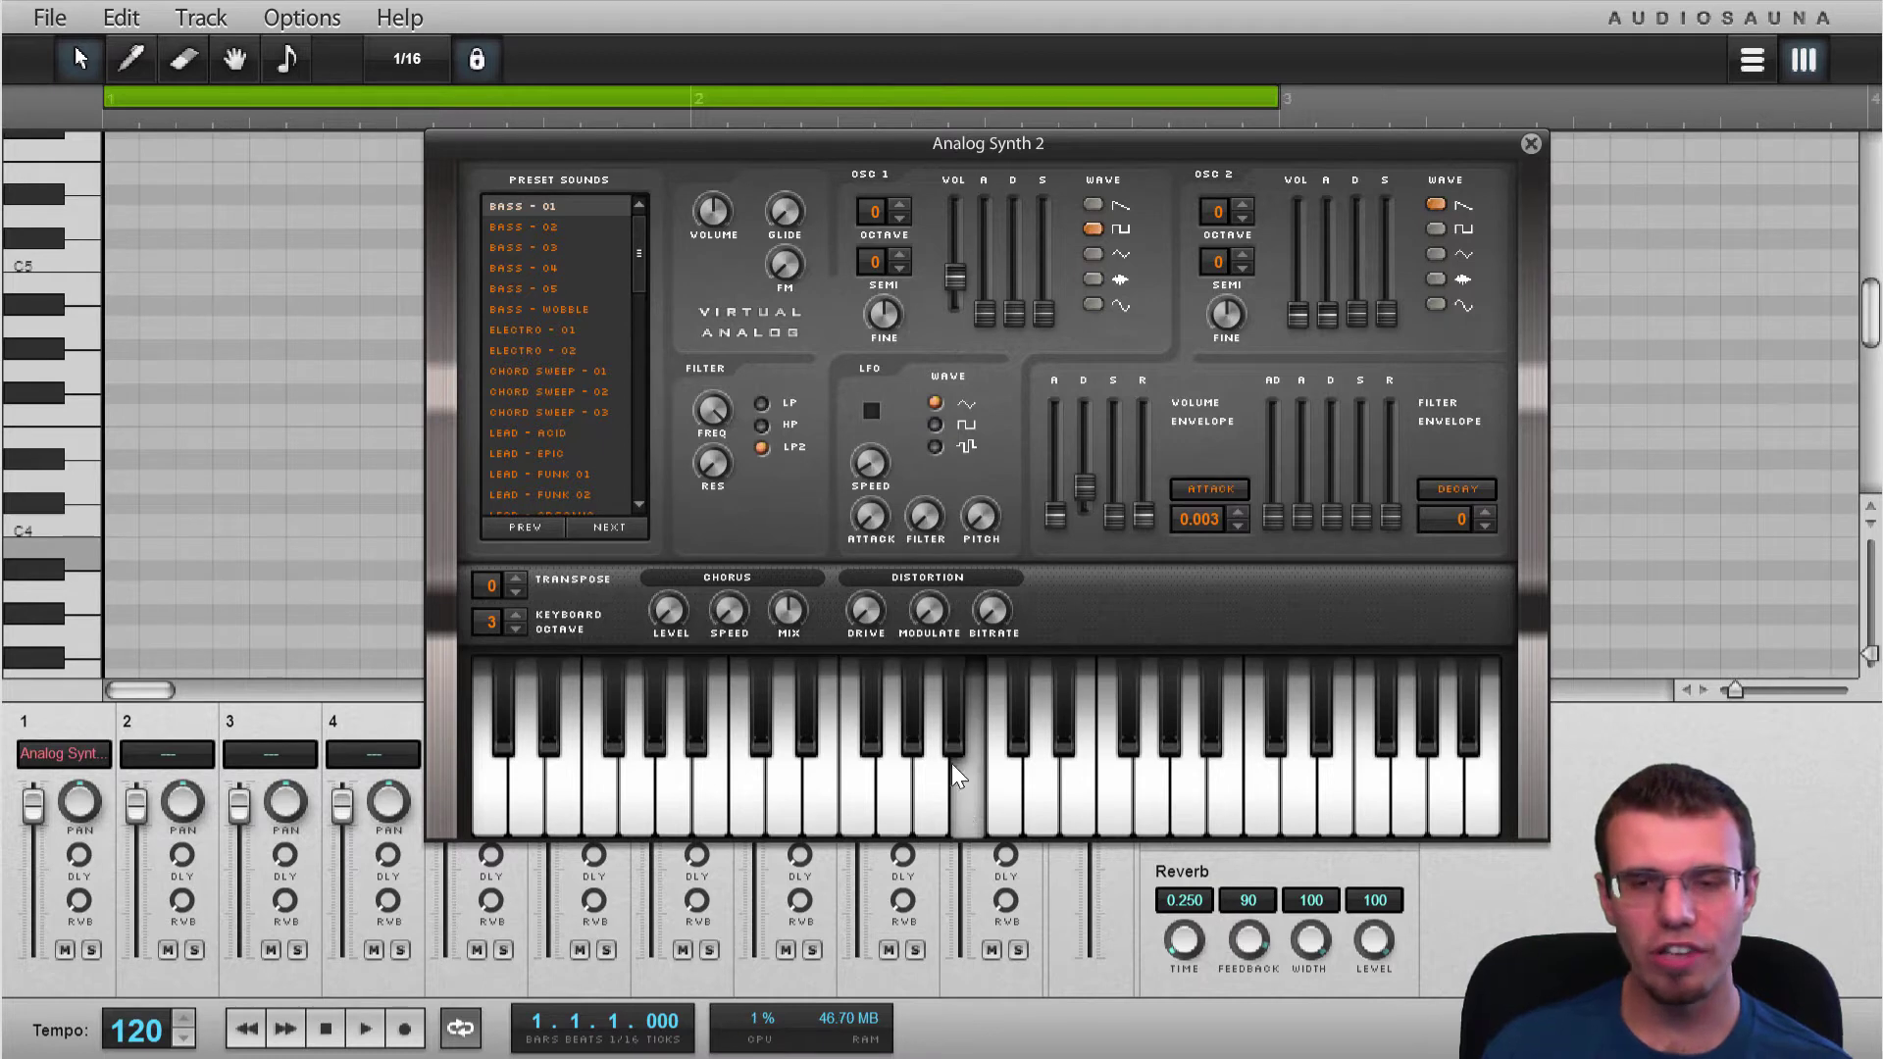
{"action": "left_click", "coordinate": [1093, 255]}
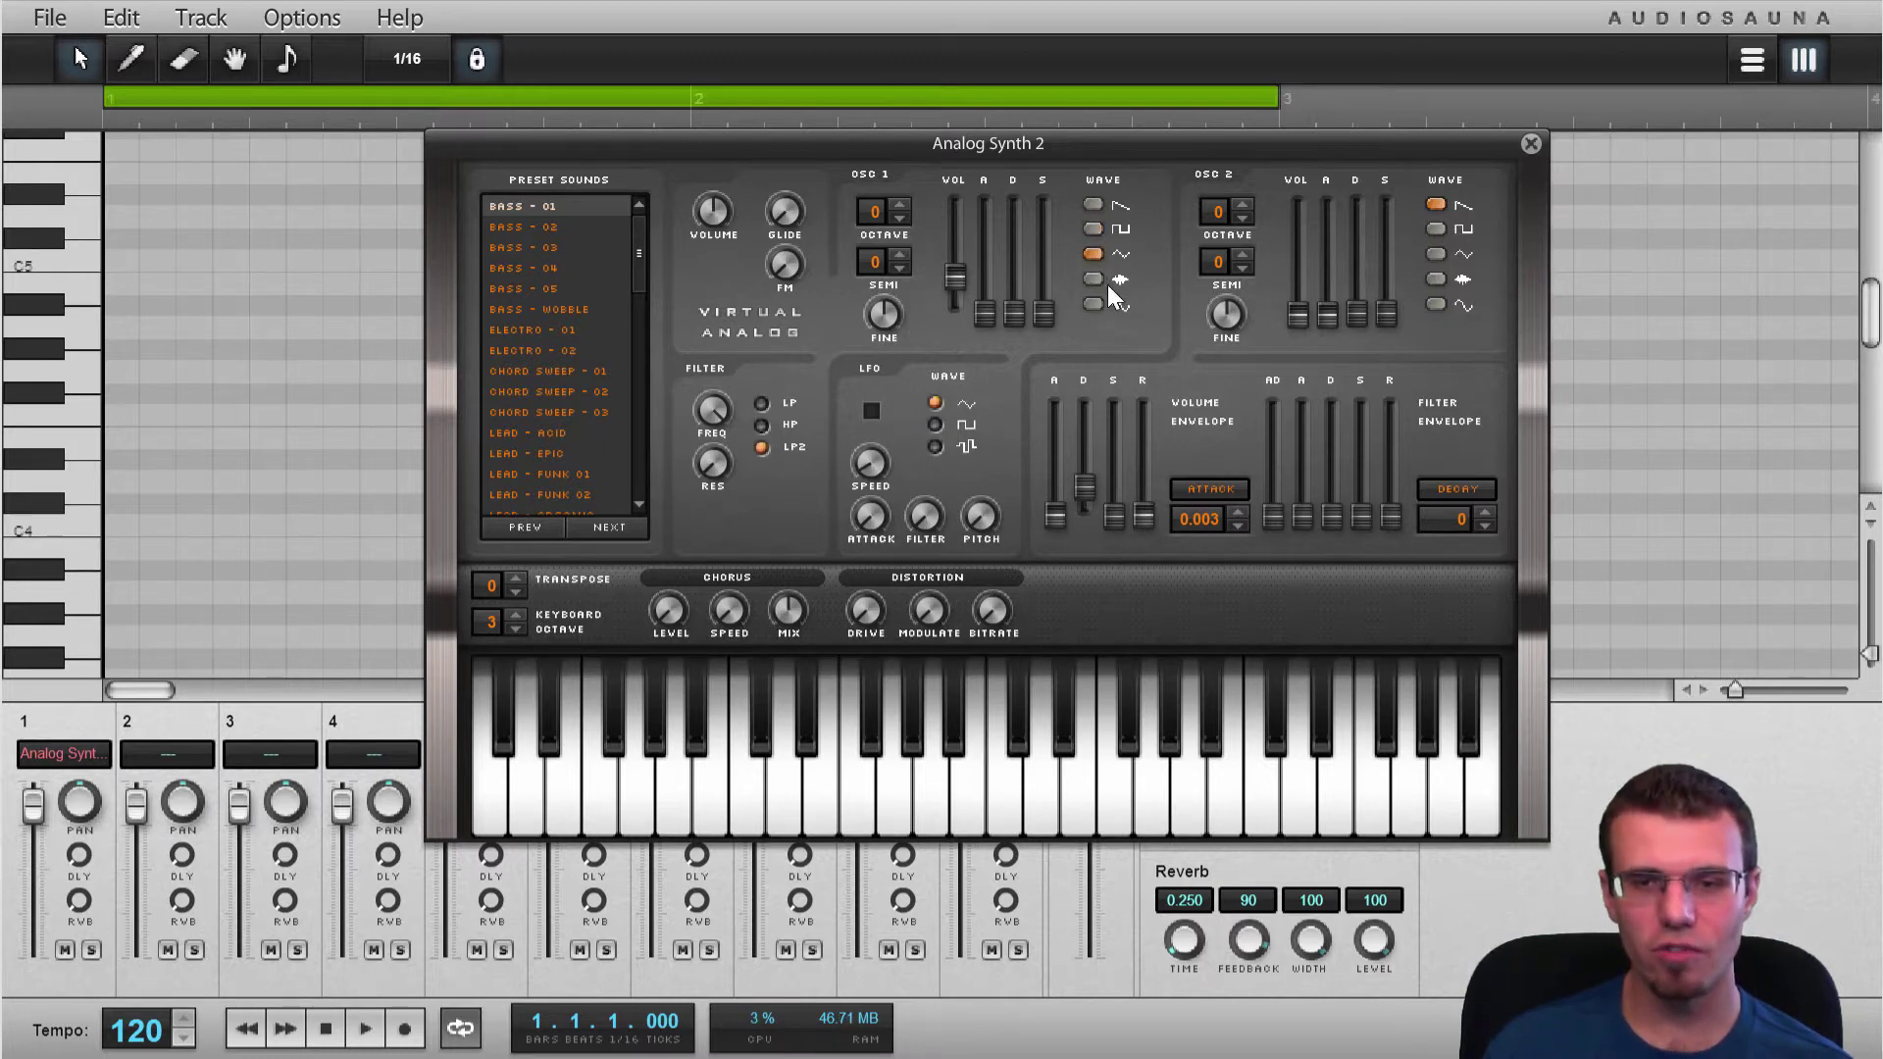
{"action": "left_click", "coordinate": [1043, 807]}
{"action": "left_click", "coordinate": [946, 810]}
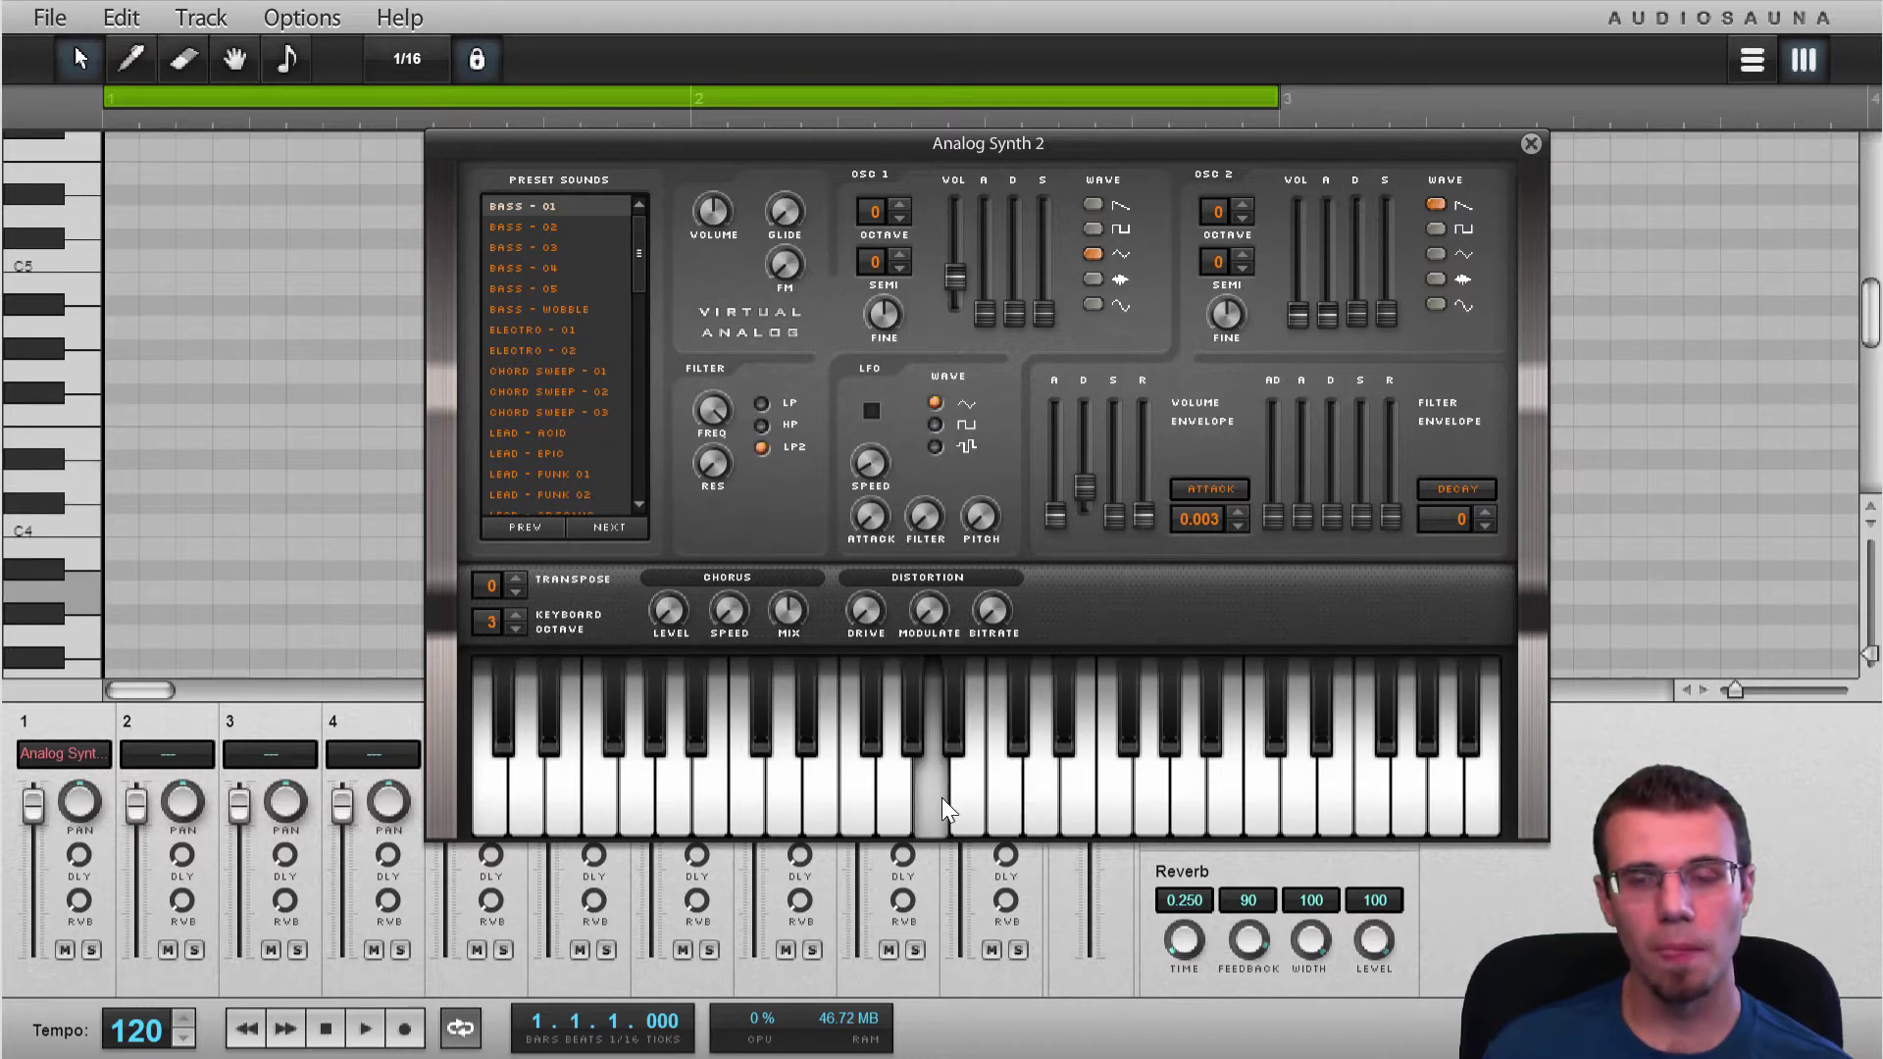
{"action": "left_click", "coordinate": [1043, 814]}
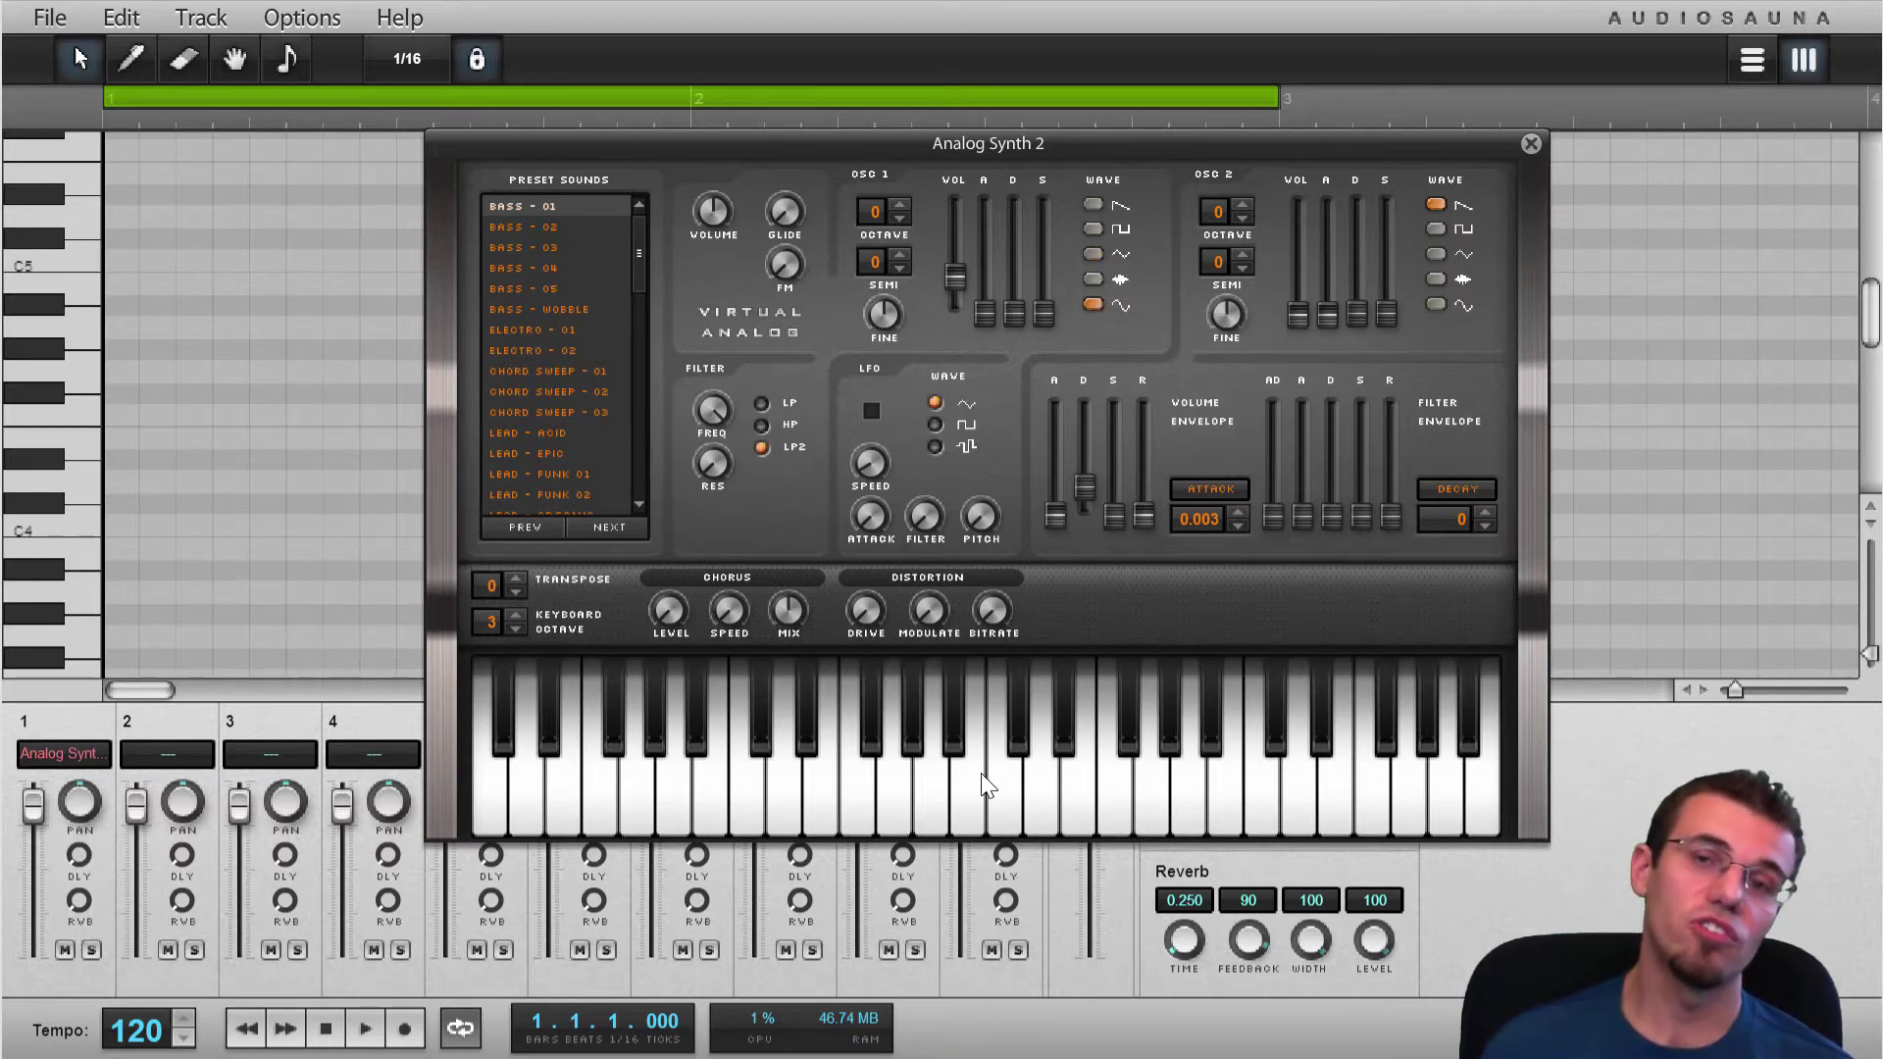
Play notes from the middle up to the highest key of the synth keyboard to hear oscillator 1's sine wave
{"action": "left_click", "coordinate": [1007, 792]}
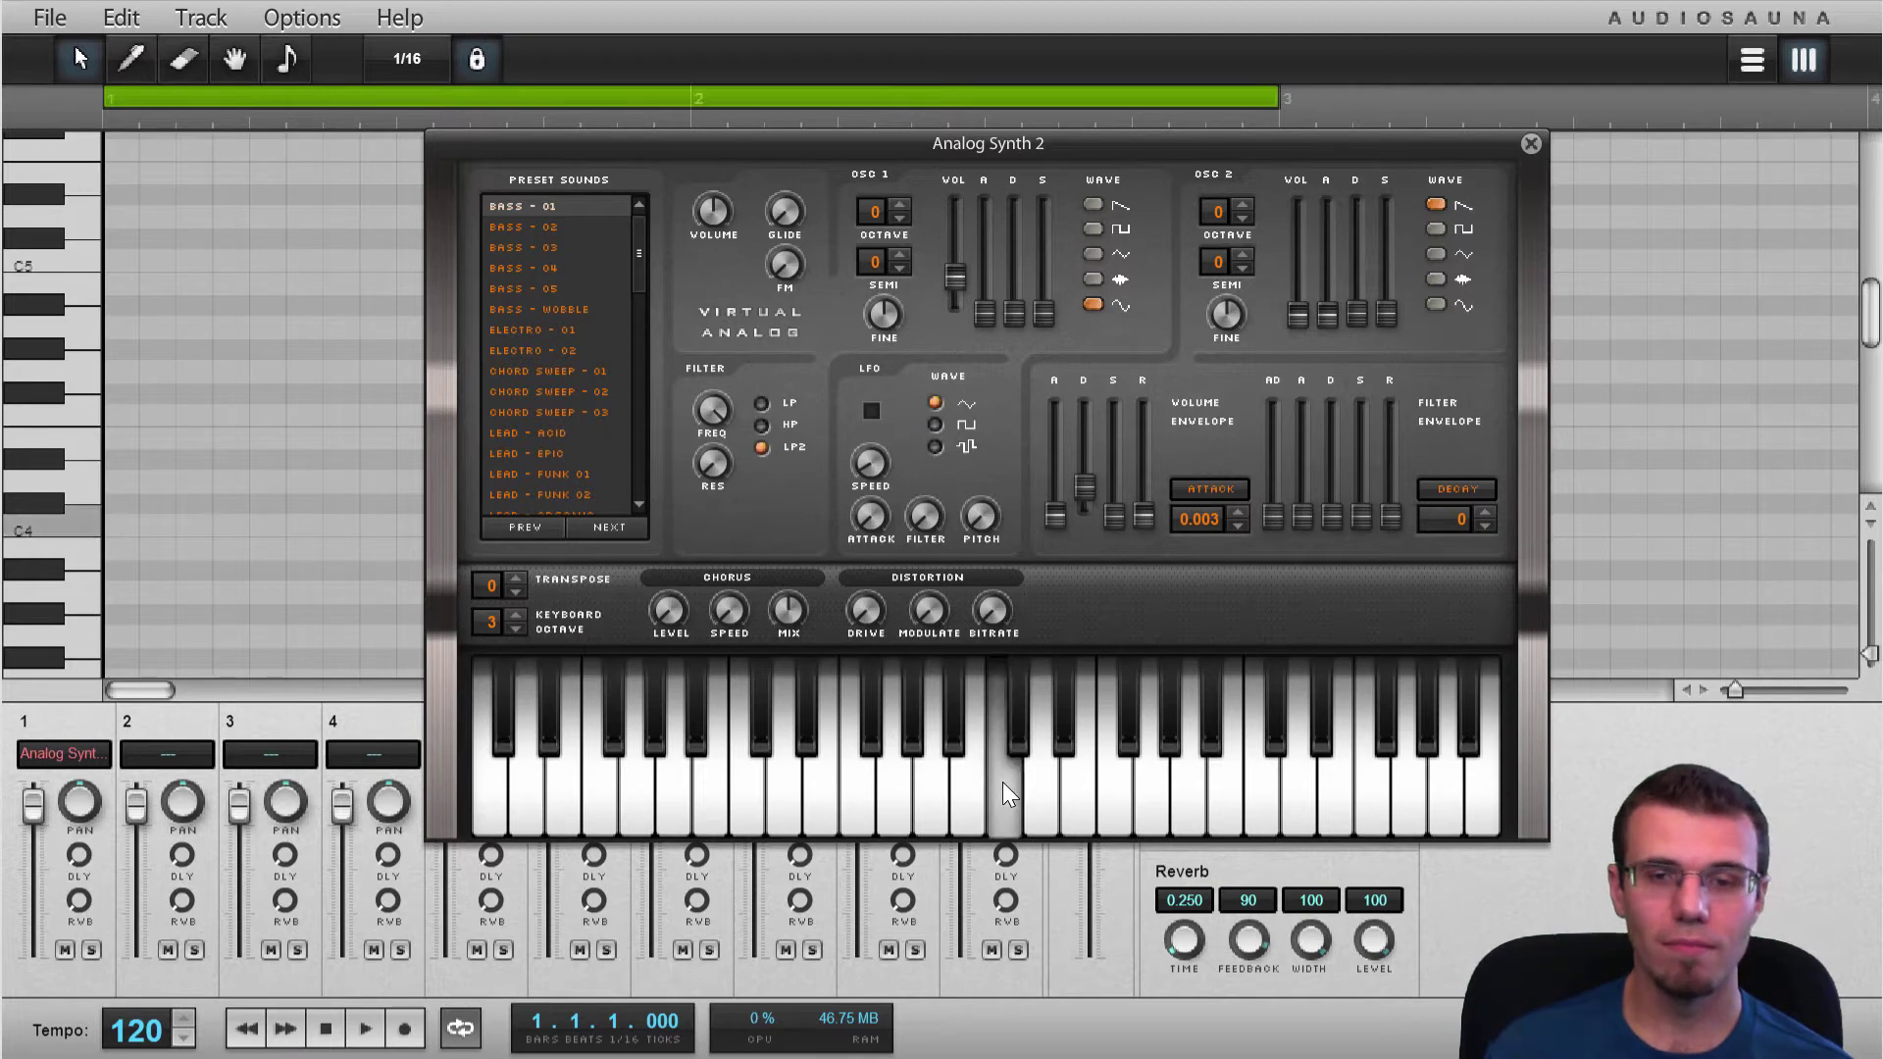
{"action": "left_click", "coordinate": [896, 791]}
{"action": "left_click", "coordinate": [1095, 817]}
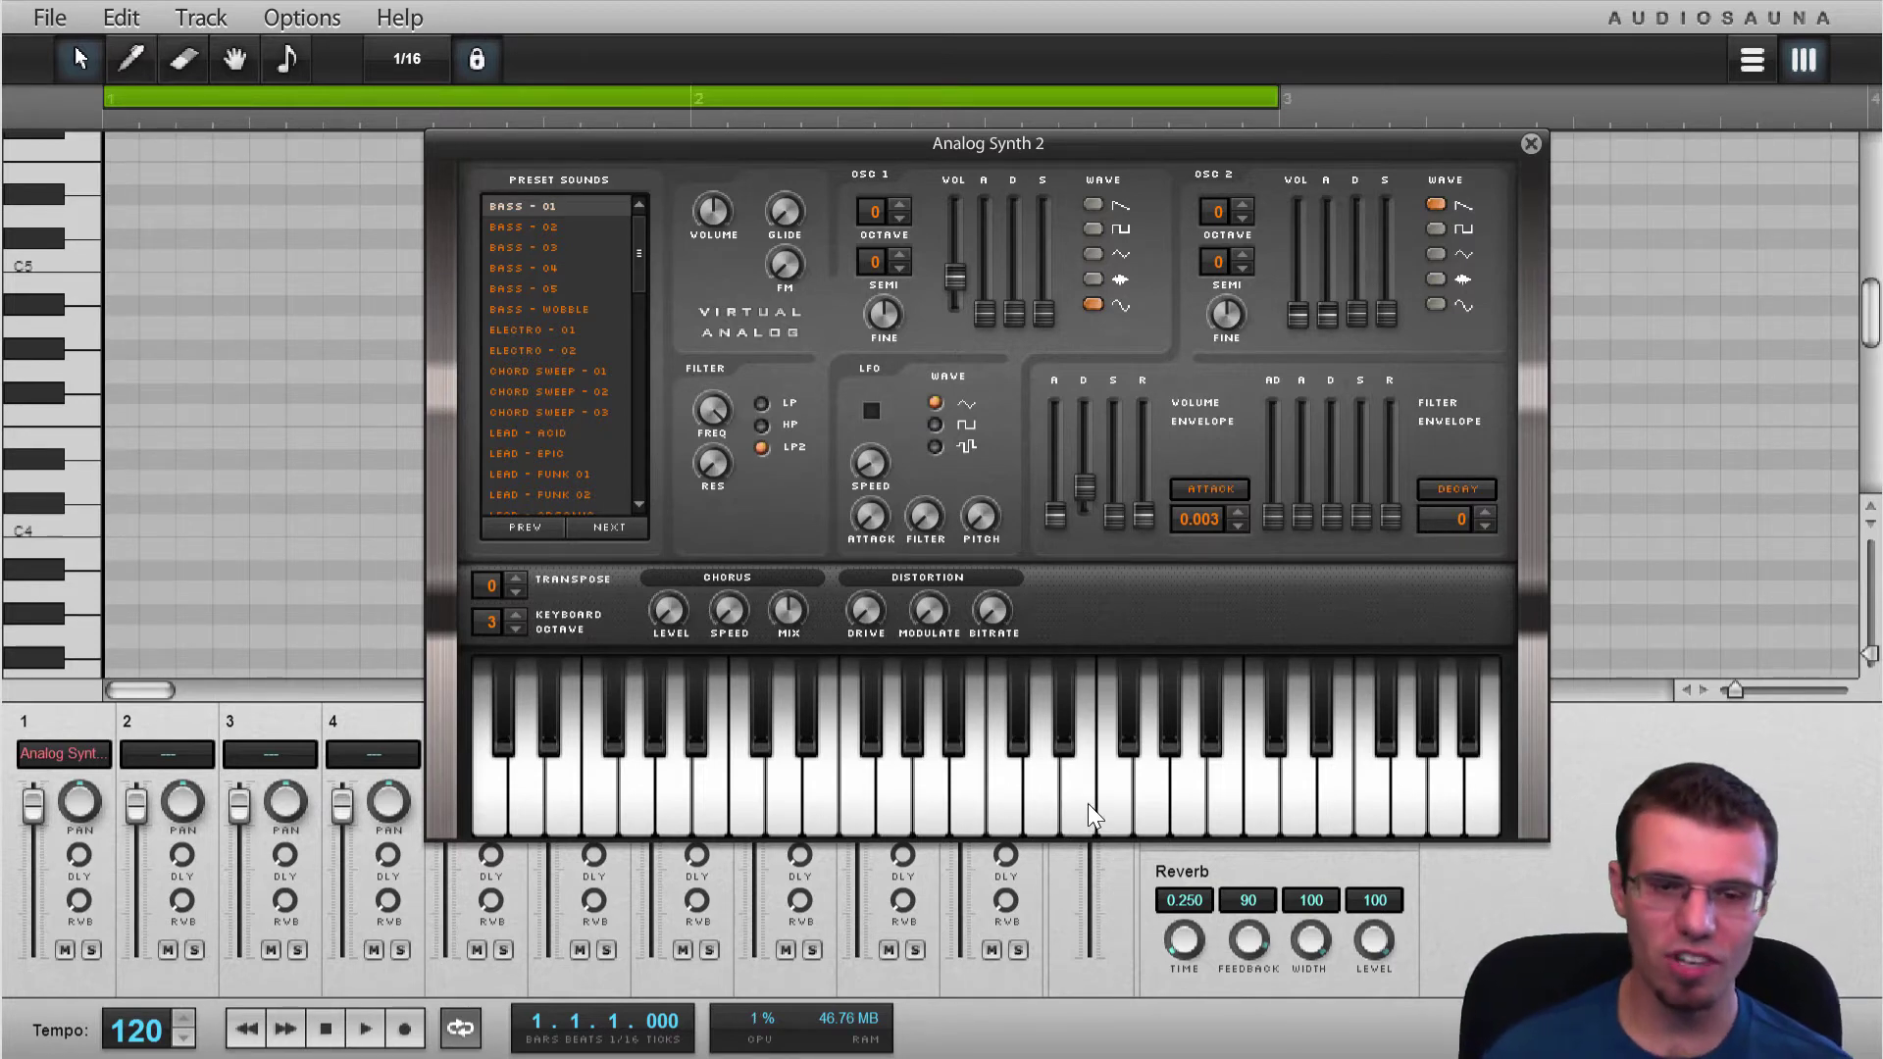
{"action": "left_click", "coordinate": [1385, 810]}
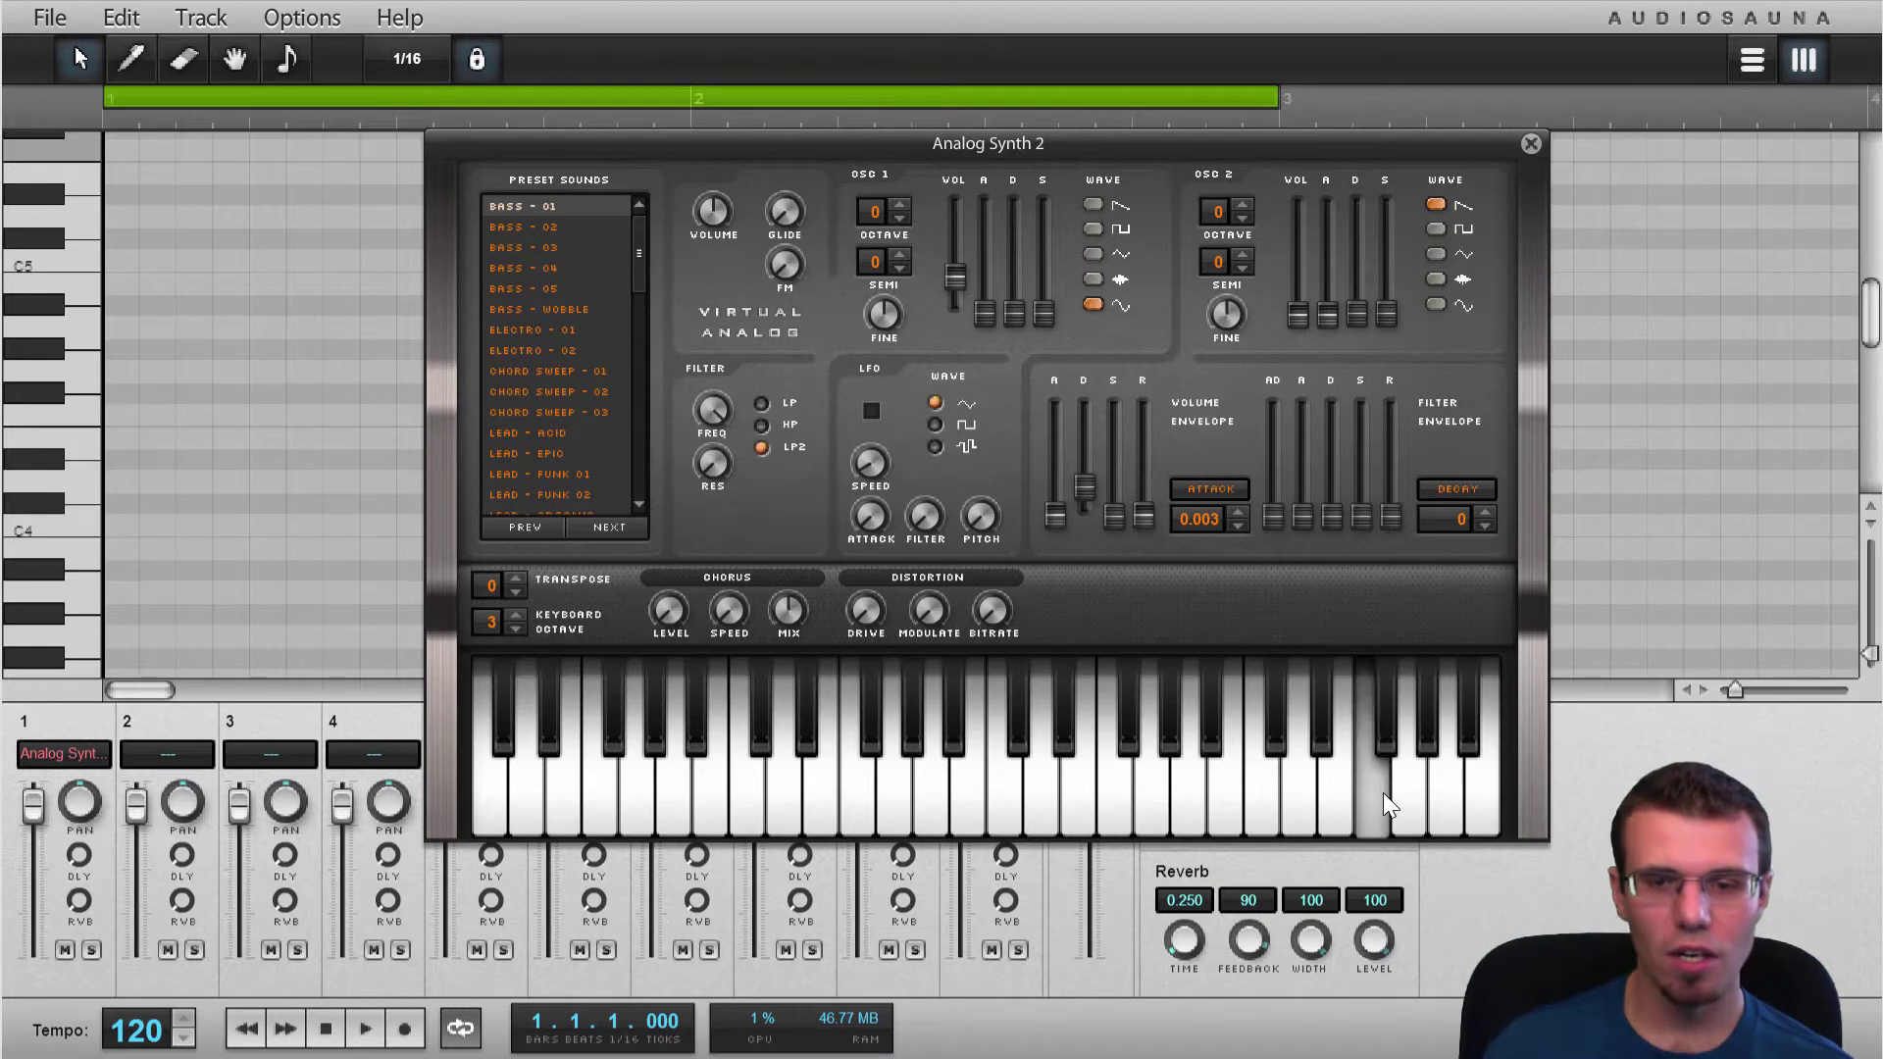
{"action": "left_click", "coordinate": [1488, 809]}
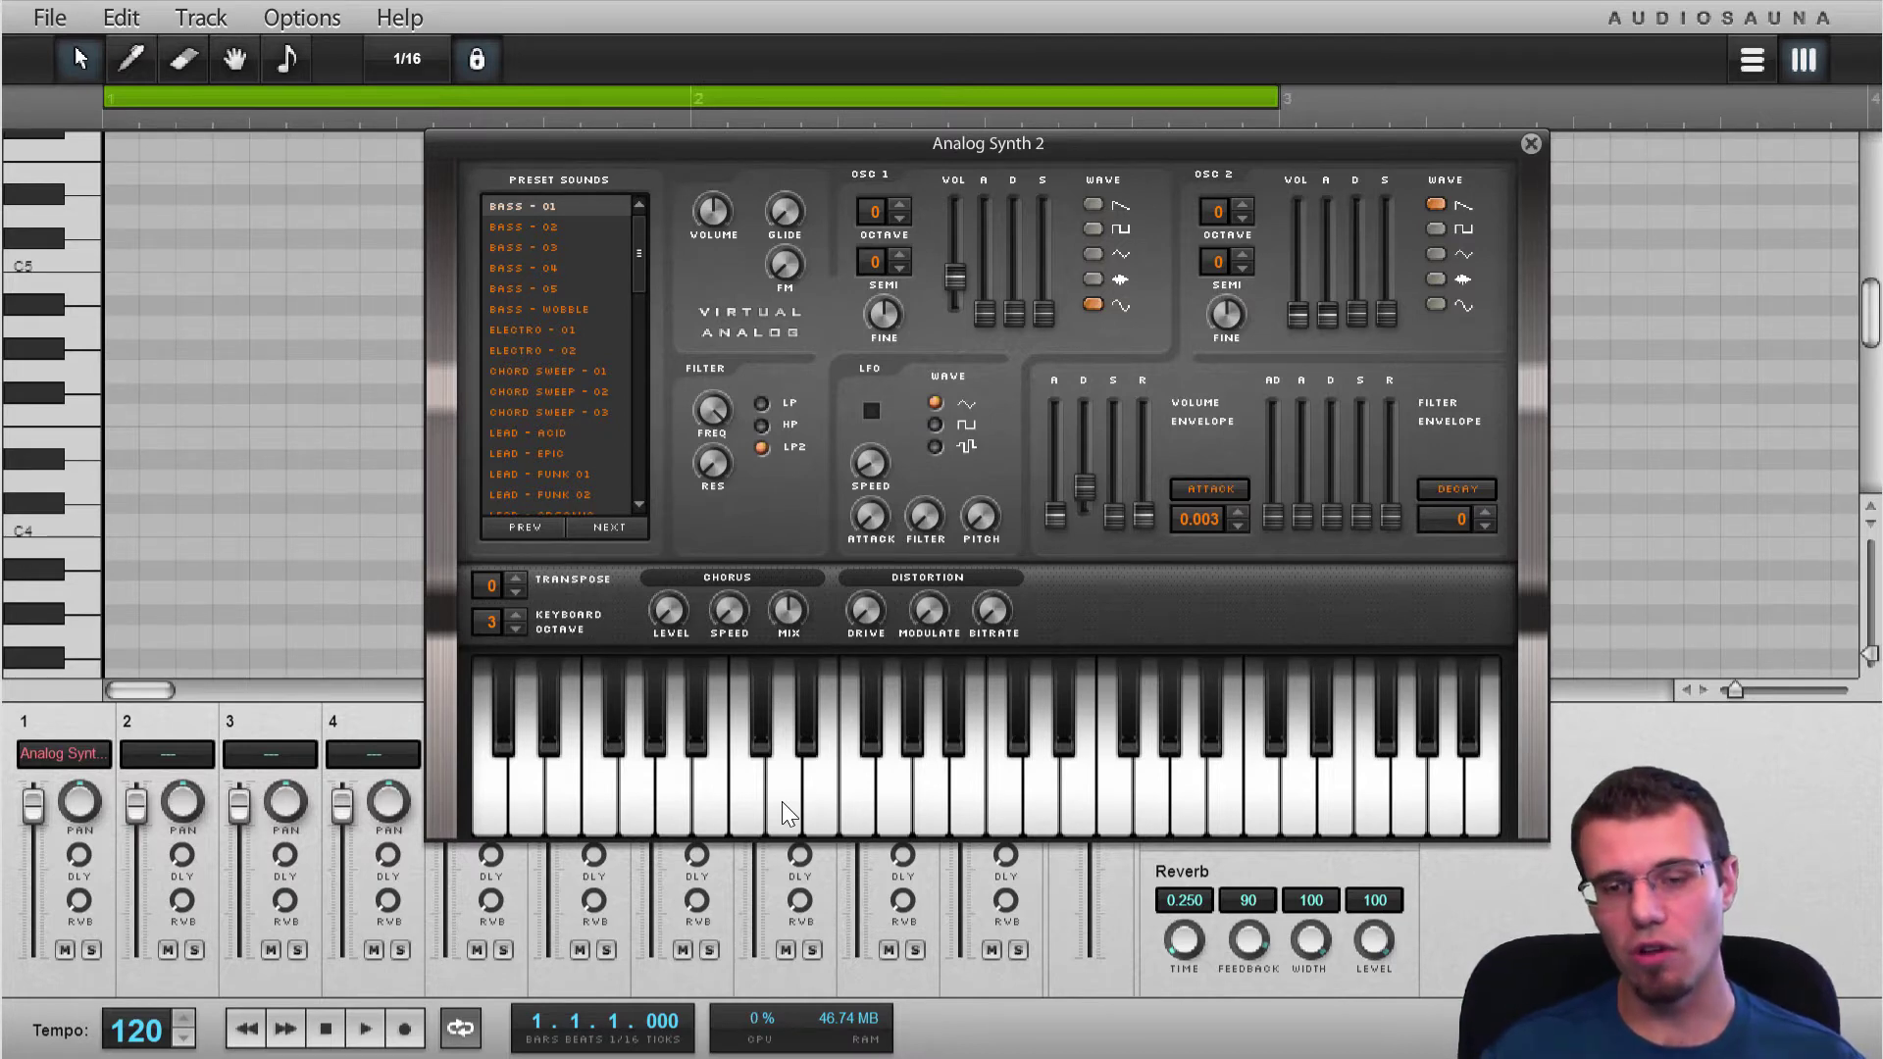
Play an ascending run of six notes on the synth with the computer keyboard's letters A, S, D, F, G and H
{"action": "key", "text": "a"}
{"action": "key", "text": "s"}
{"action": "key", "text": "d"}
{"action": "key", "text": "f"}
{"action": "key", "text": "g"}
{"action": "key", "text": "h"}
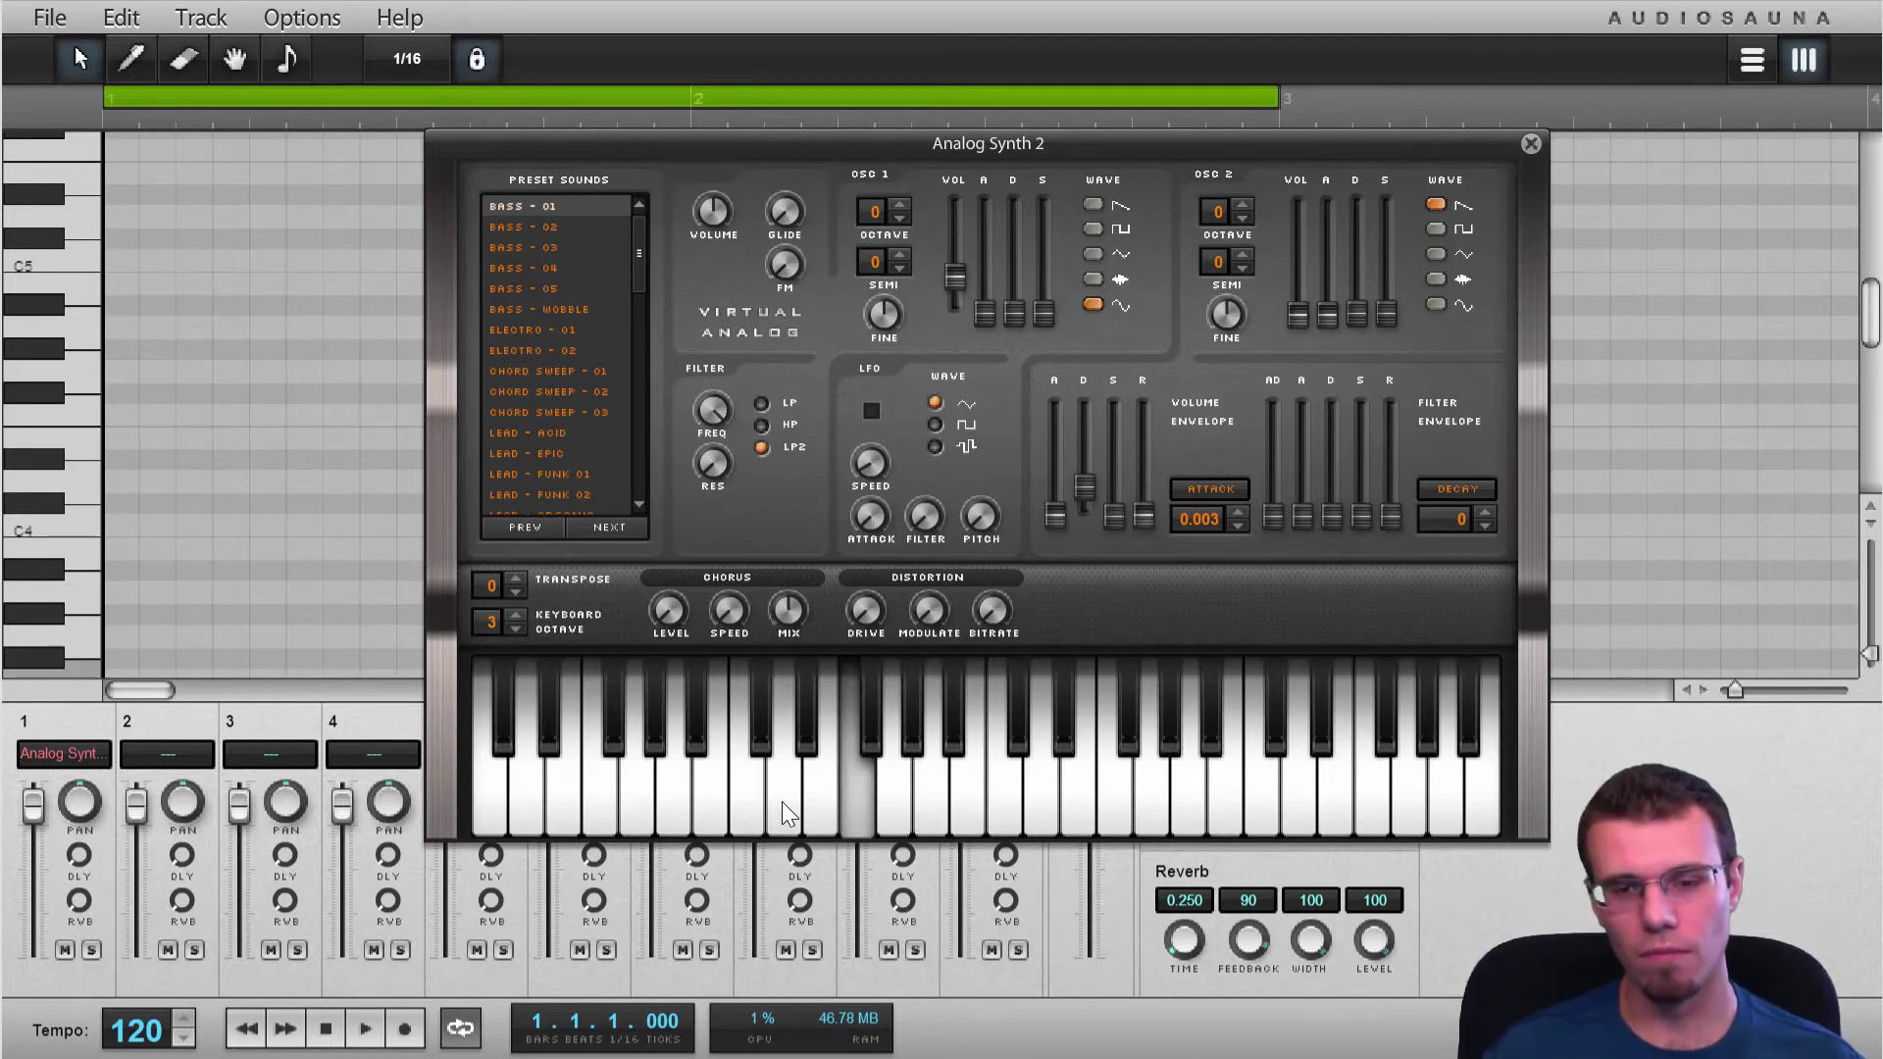
Switch oscillator 1 to the sawtooth wave and play an eight-note scale up and down, plus a few spaced notes
{"action": "left_click", "coordinate": [1093, 205]}
{"action": "key", "text": "a"}
{"action": "key", "text": "s"}
{"action": "key", "text": "d"}
{"action": "key", "text": "f"}
{"action": "key", "text": "g"}
{"action": "key", "text": "h"}
{"action": "key", "text": "j"}
{"action": "key", "text": "k"}
{"action": "key", "text": "j"}
{"action": "key", "text": "h"}
{"action": "key", "text": "g"}
{"action": "key", "text": "f"}
{"action": "key", "text": "d"}
{"action": "key", "text": "s"}
{"action": "key", "text": "a"}
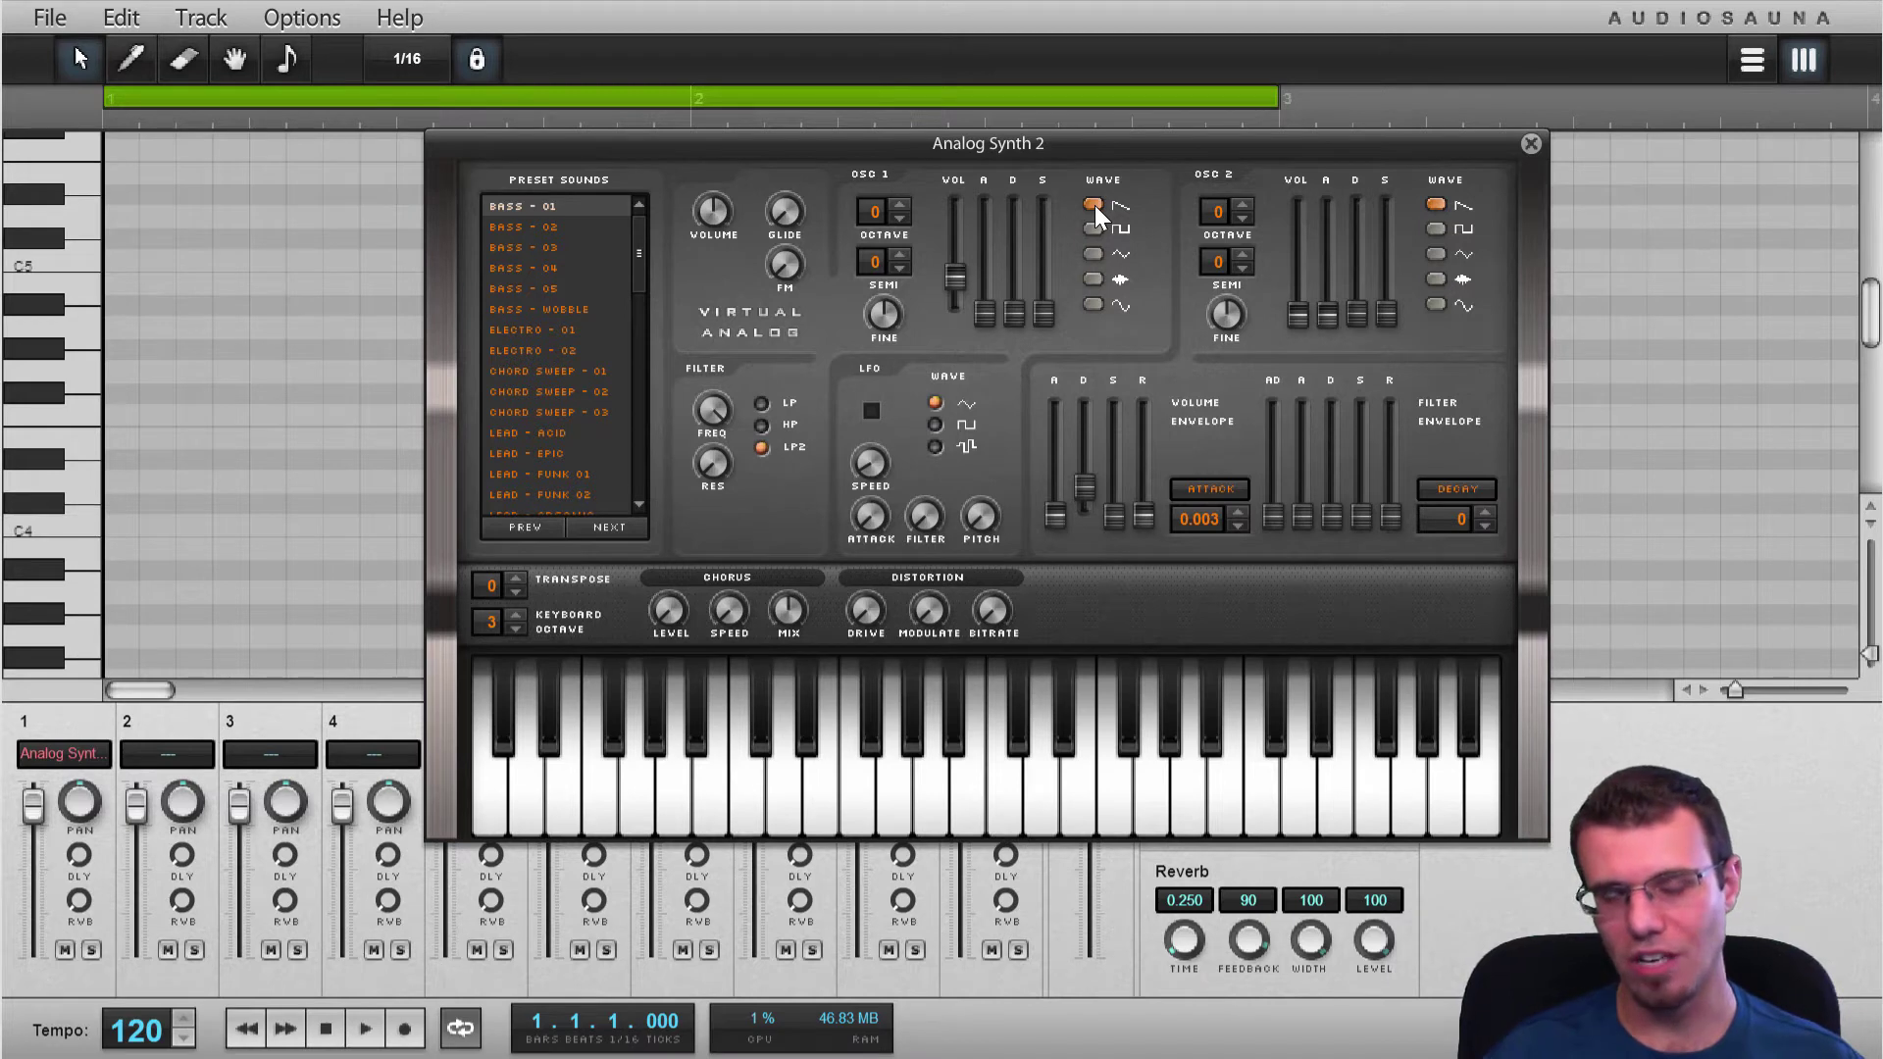
{"action": "key", "text": "a"}
{"action": "key", "text": "g"}
{"action": "key", "text": "k"}
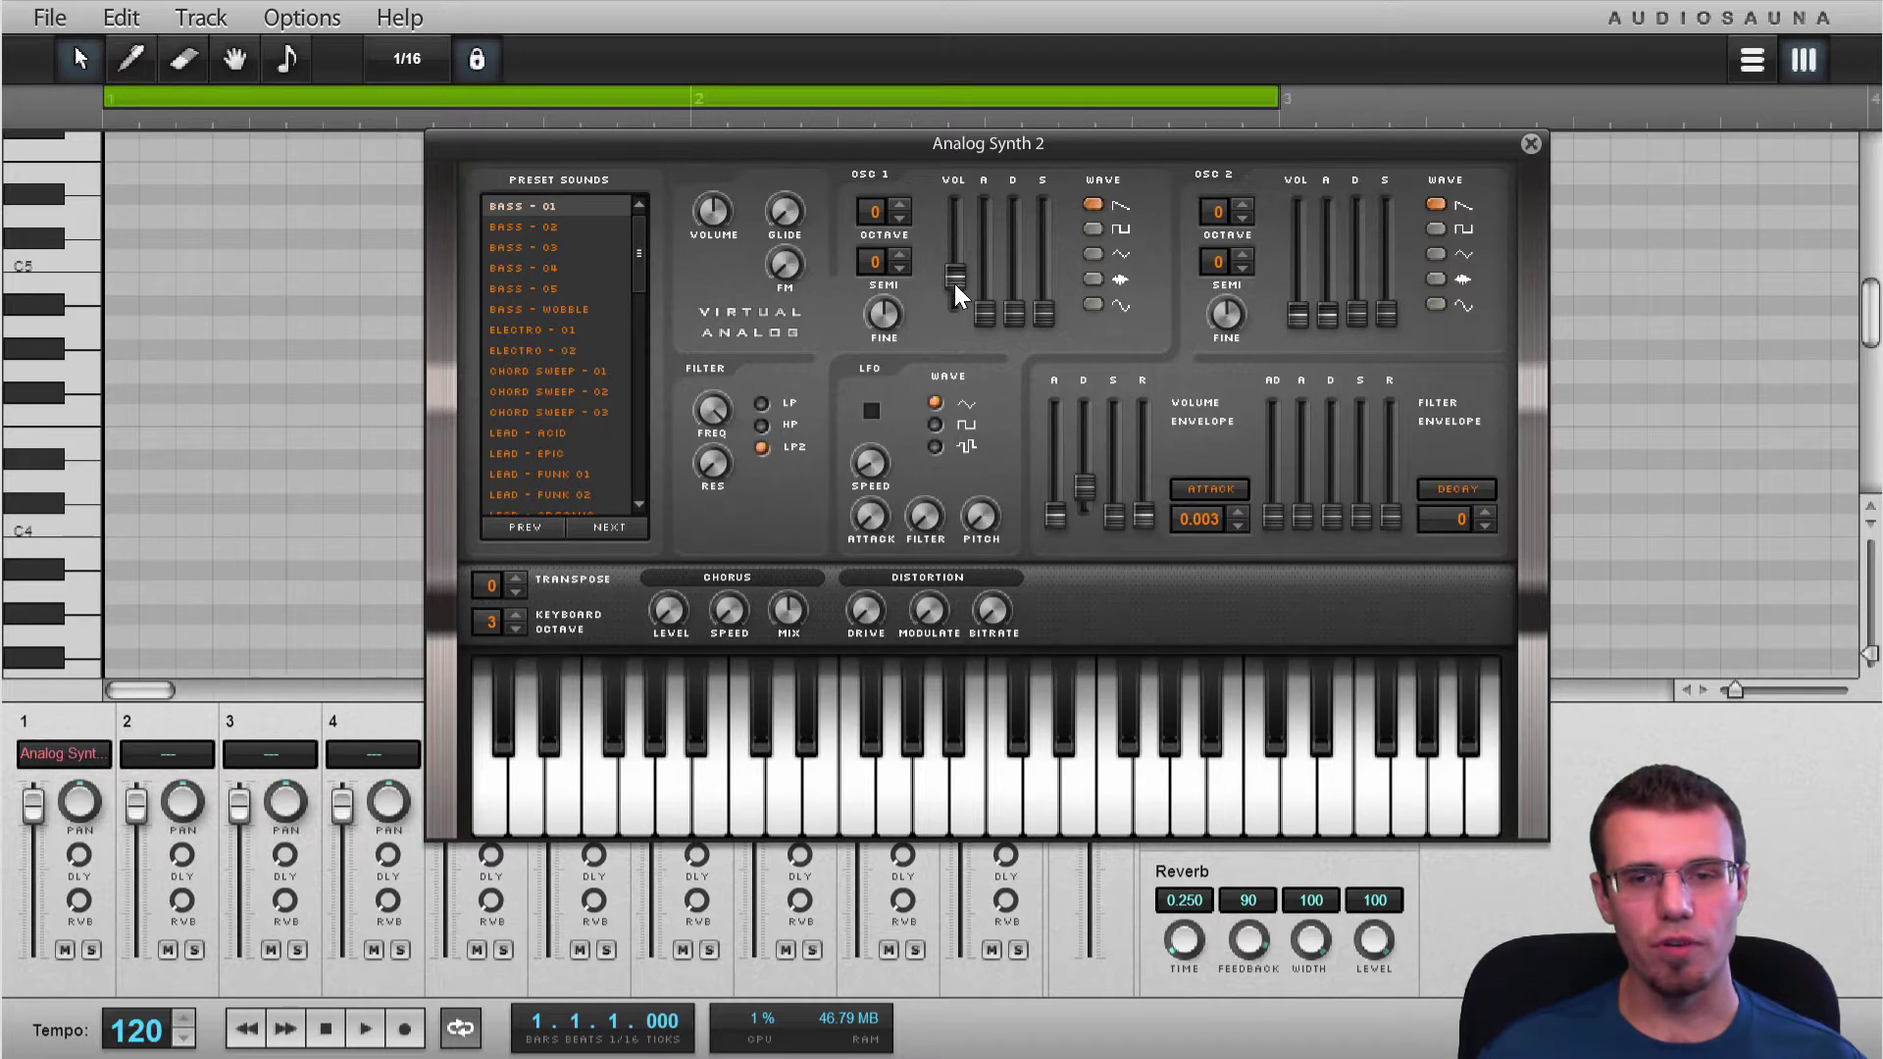
Try small changes to oscillator 1's volume around 150 % while sounding a note
{"action": "mouse_move", "coordinate": [955, 284]}
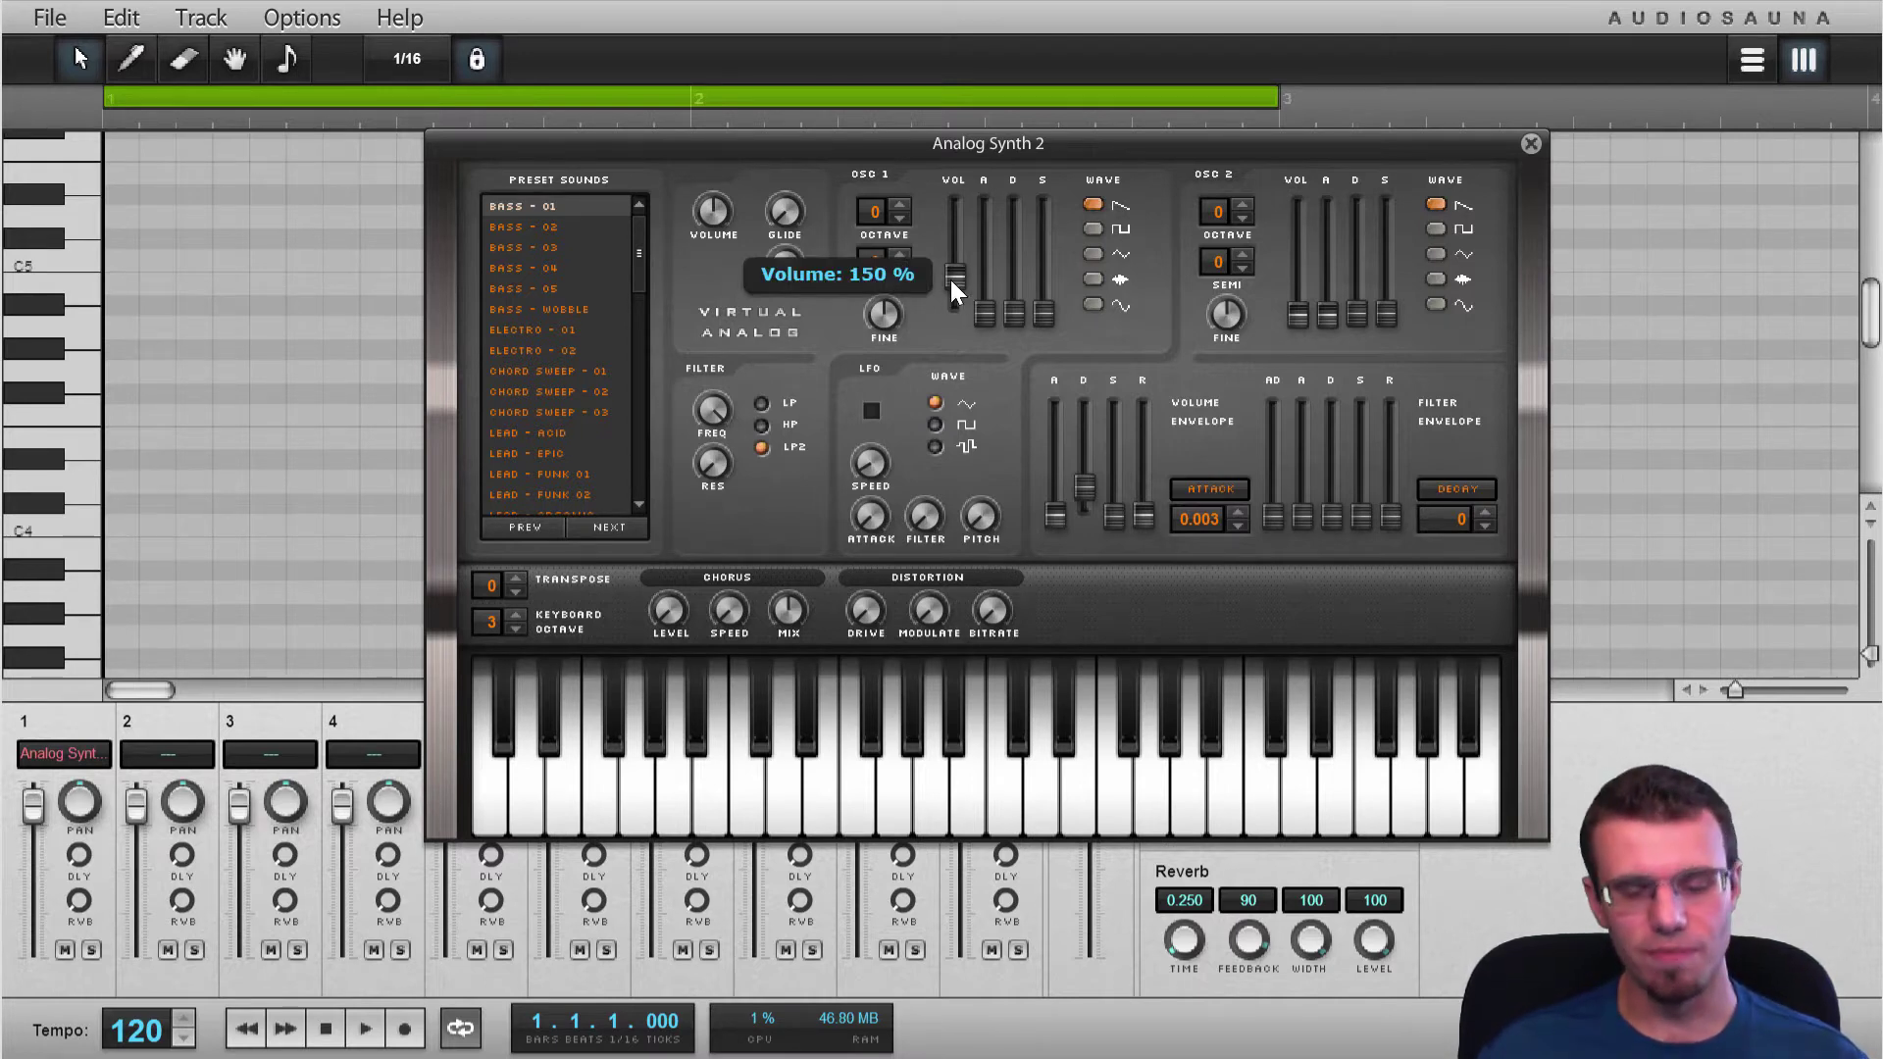
{"action": "key", "text": "n"}
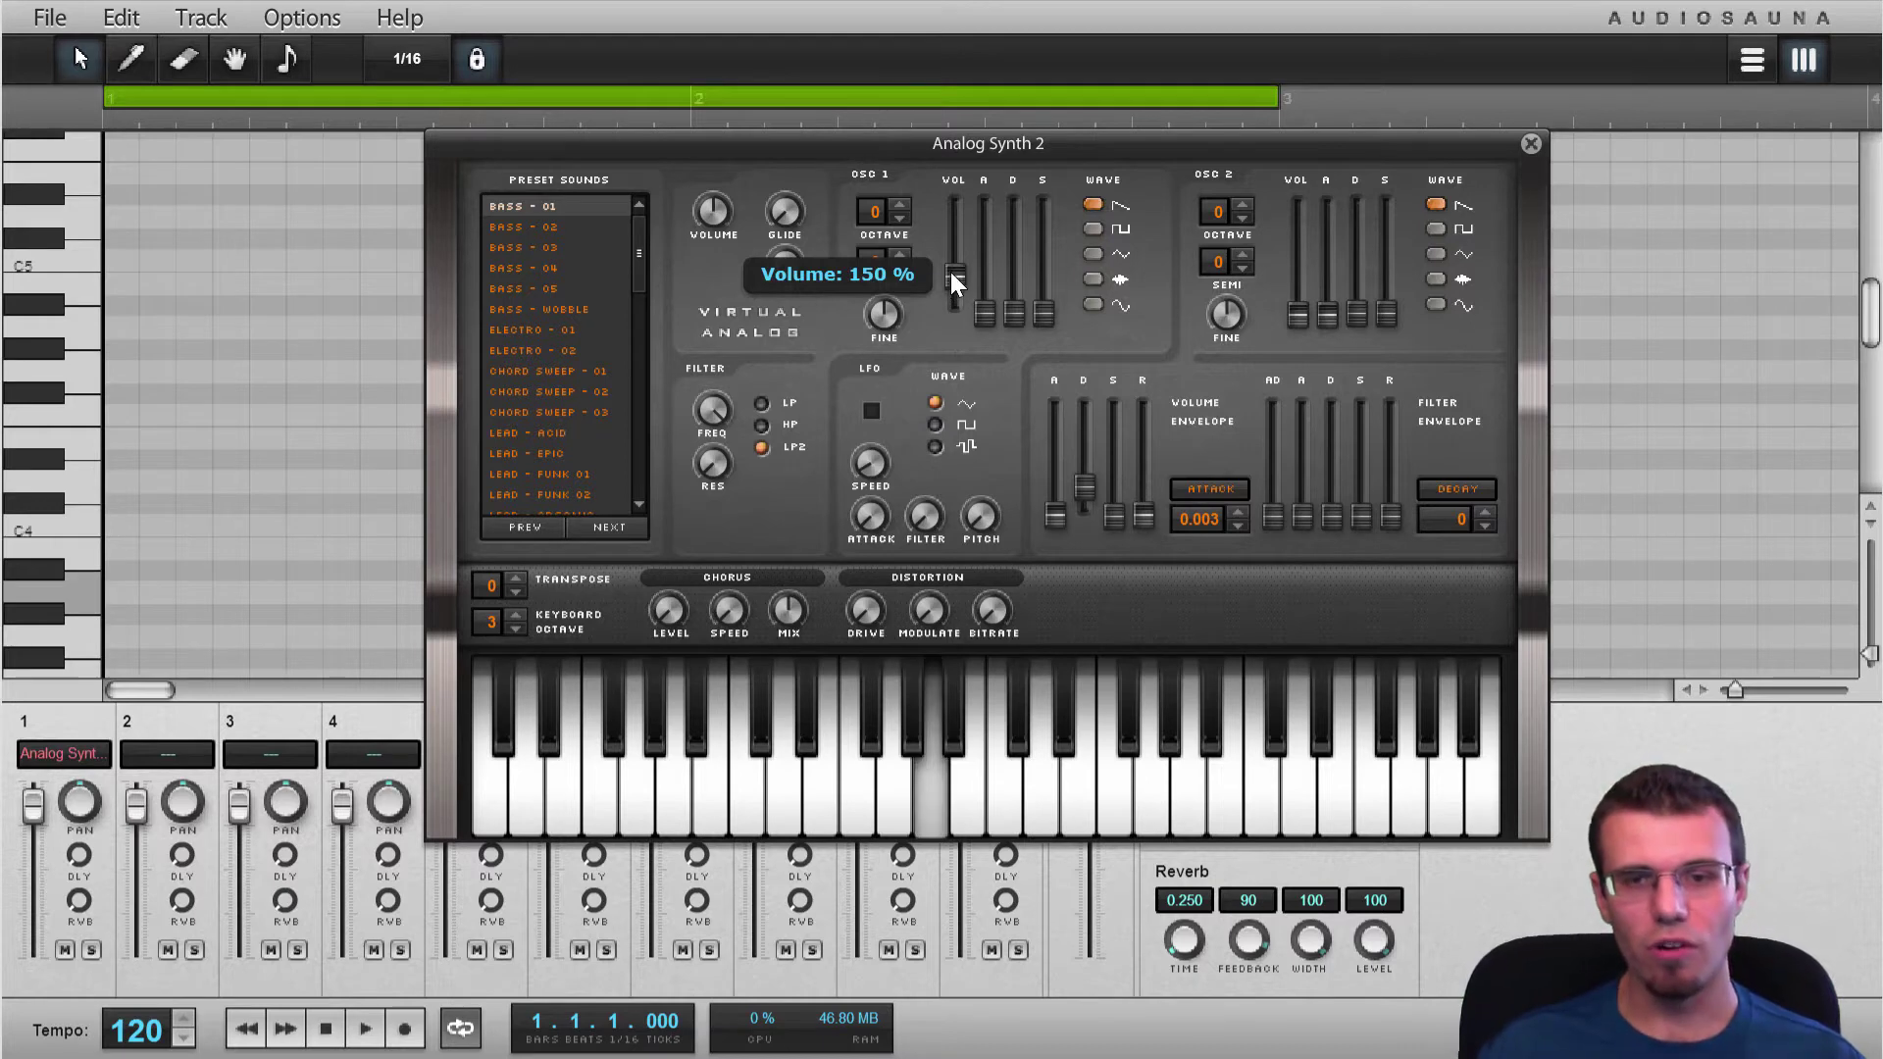
{"action": "mouse_move", "coordinate": [951, 273]}
{"action": "left_mouse_down"}
{"action": "mouse_move", "coordinate": [950, 221]}
{"action": "mouse_move", "coordinate": [948, 297]}
{"action": "mouse_move", "coordinate": [950, 280]}
{"action": "left_mouse_up"}
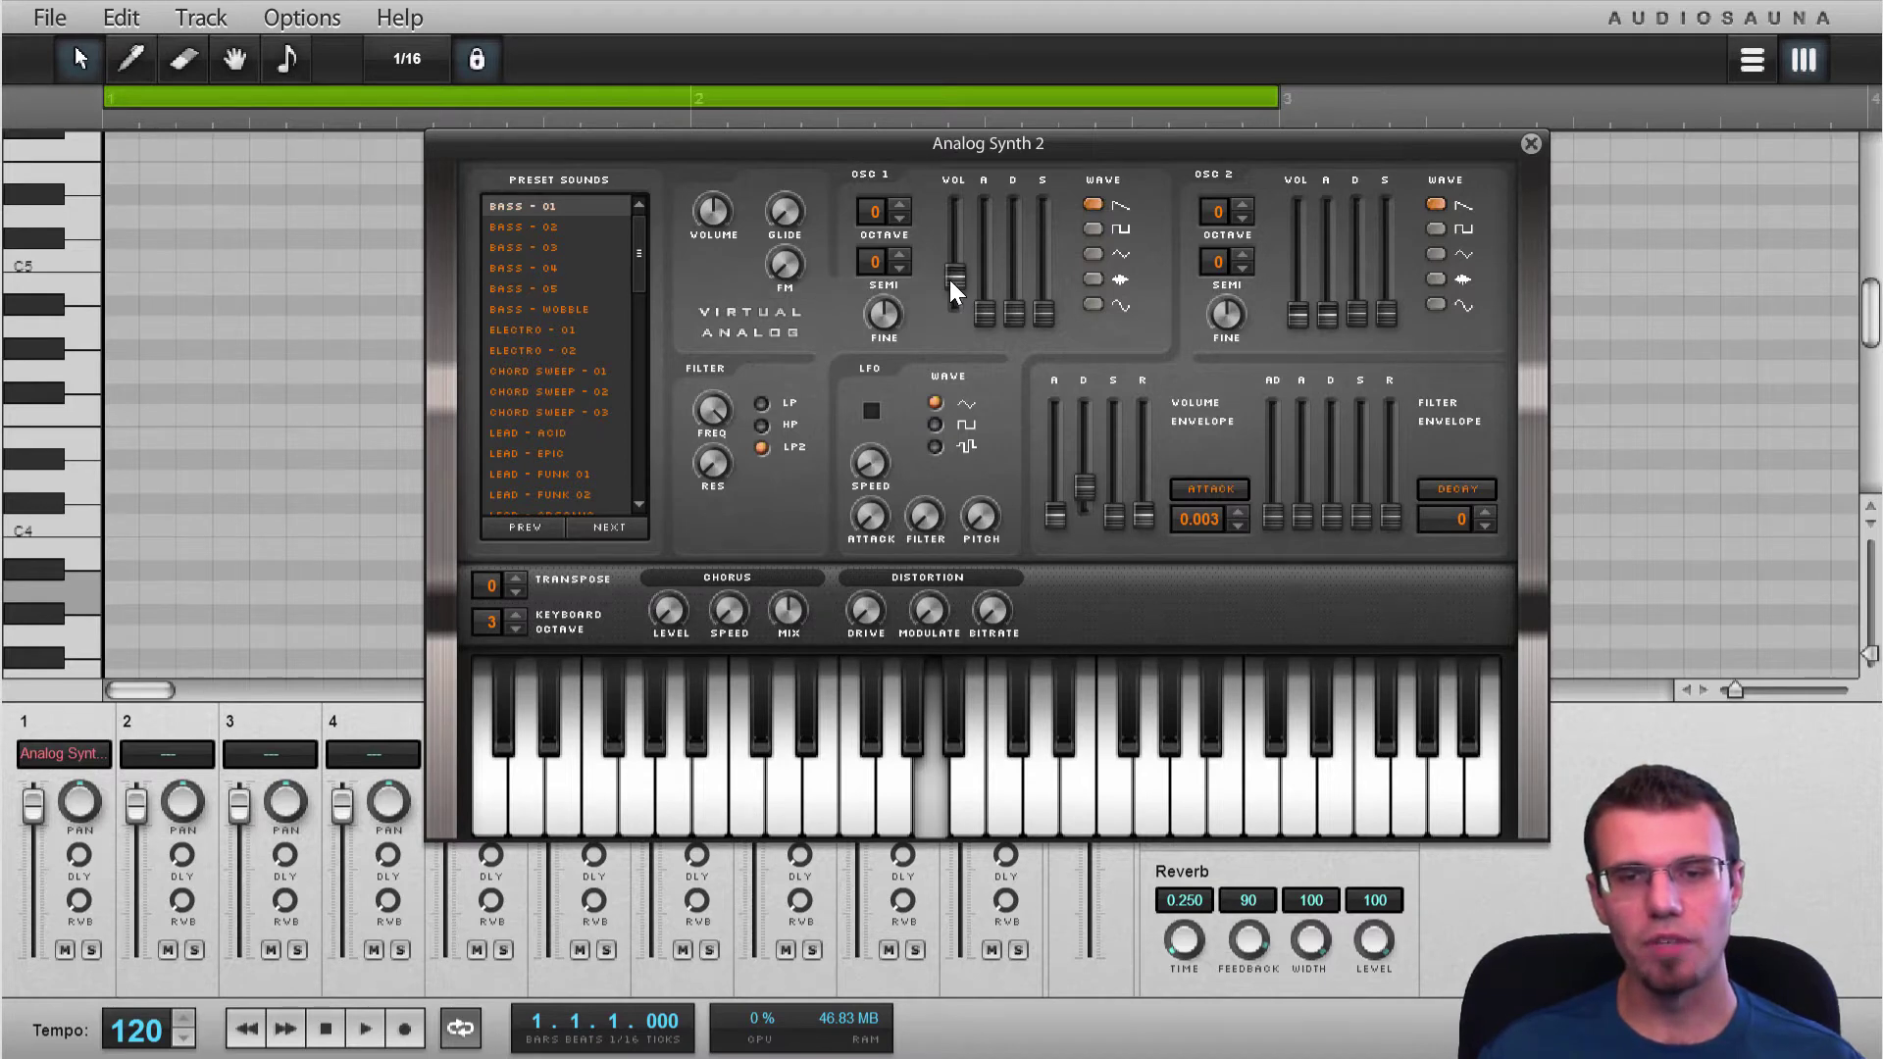
Raise oscillator 1's octave step by step to 8 while sounding a note, and return it to 0
{"action": "left_click", "coordinate": [899, 205]}
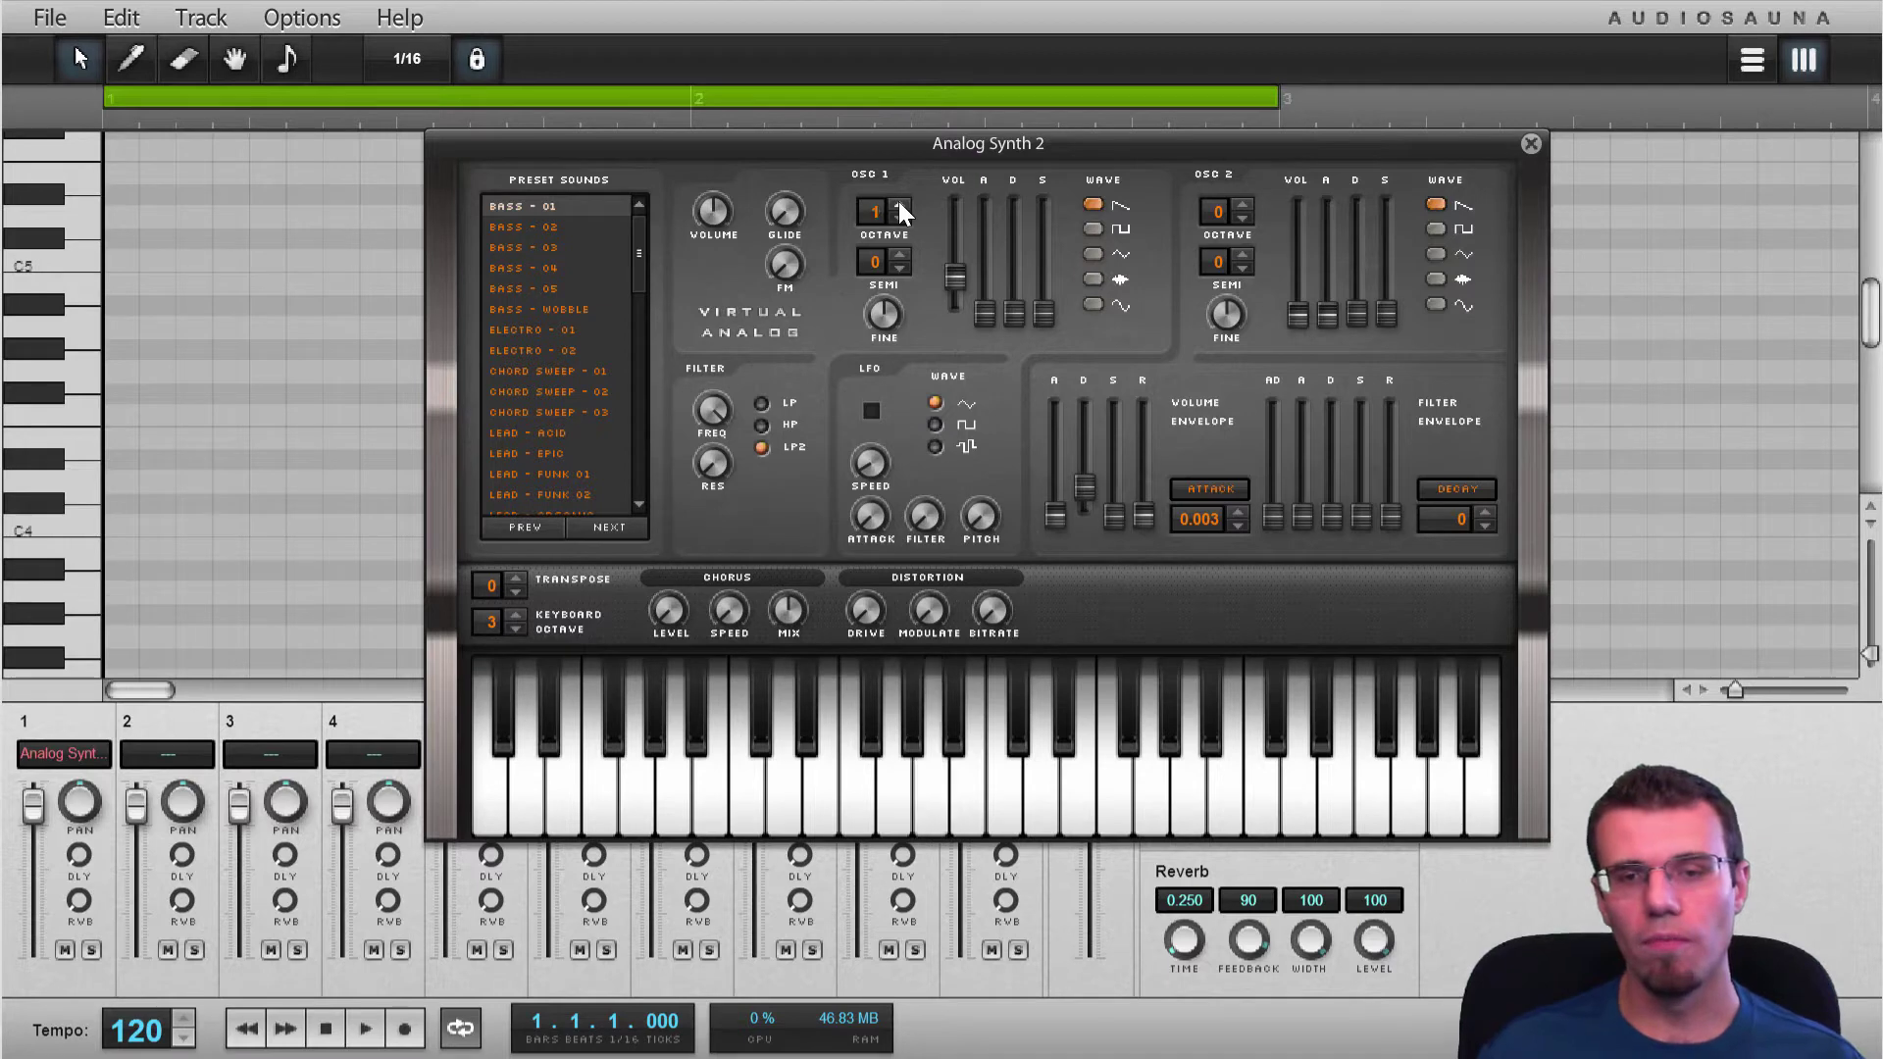
{"action": "left_click", "coordinate": [899, 205]}
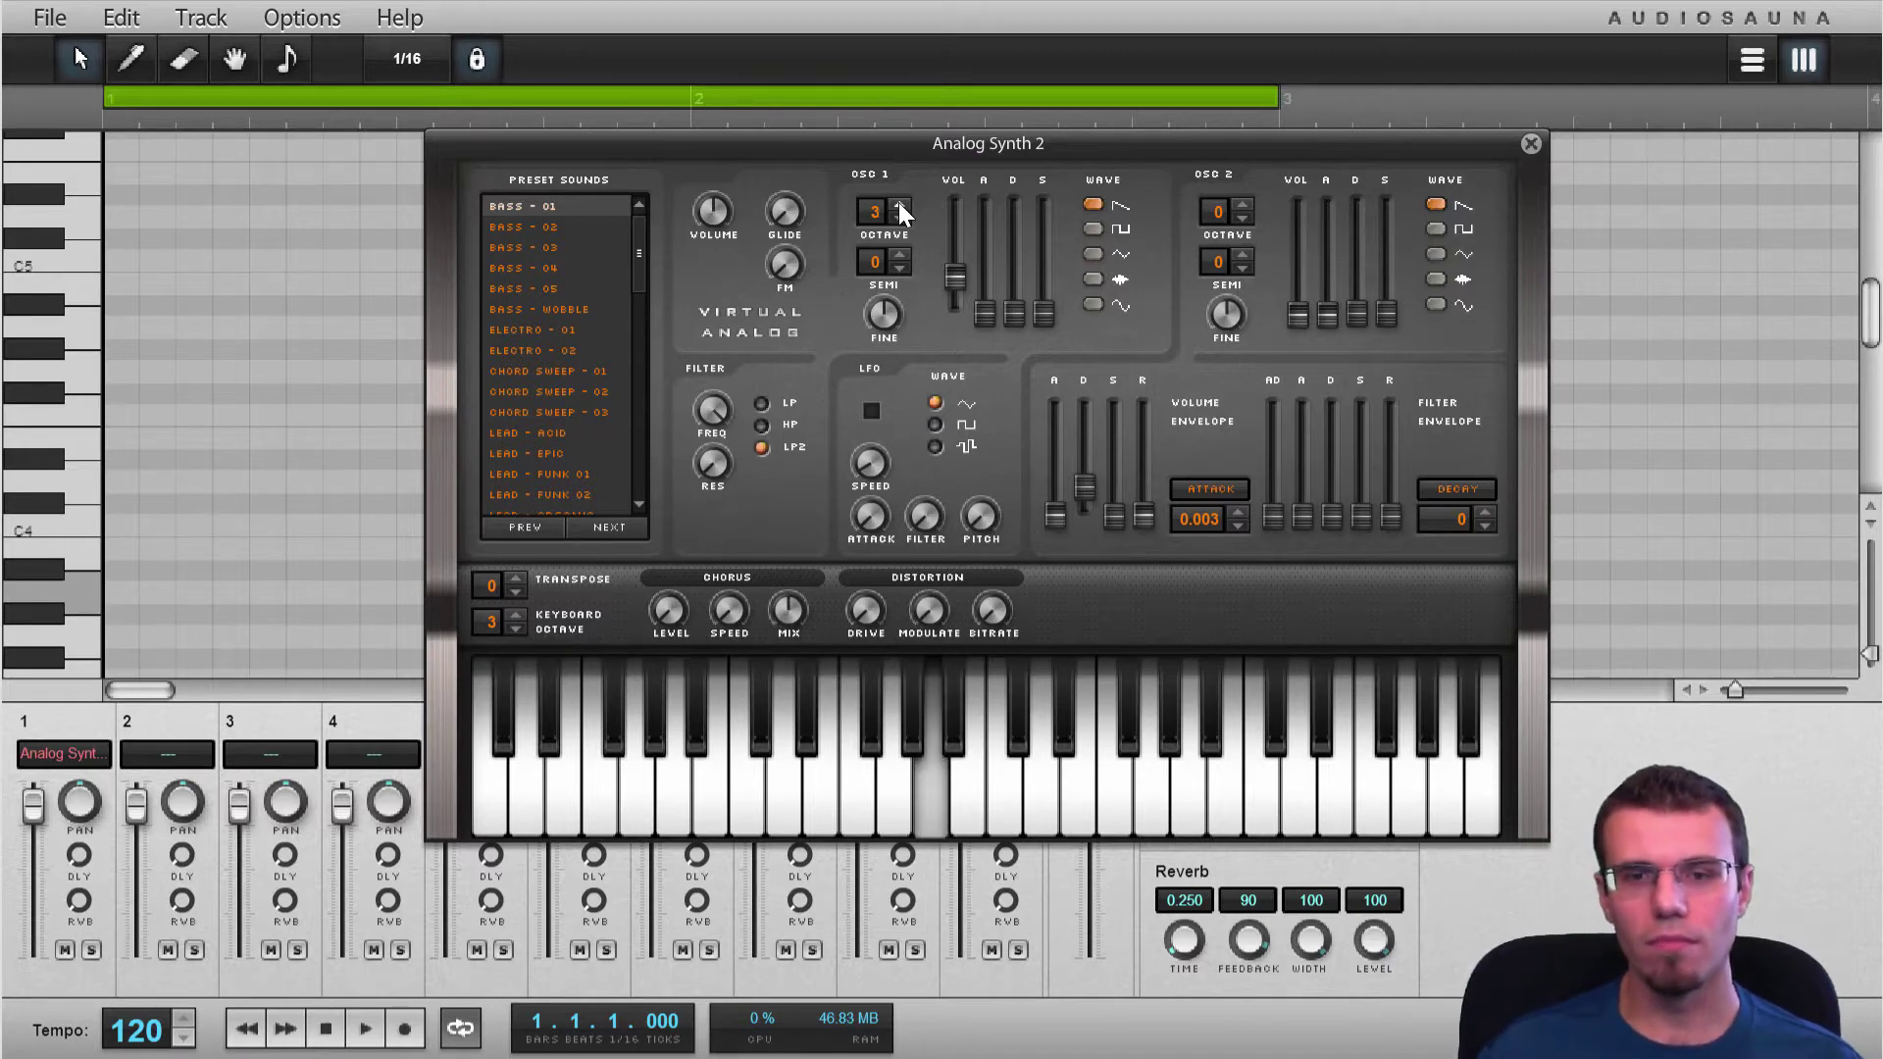
{"action": "left_click", "coordinate": [904, 204]}
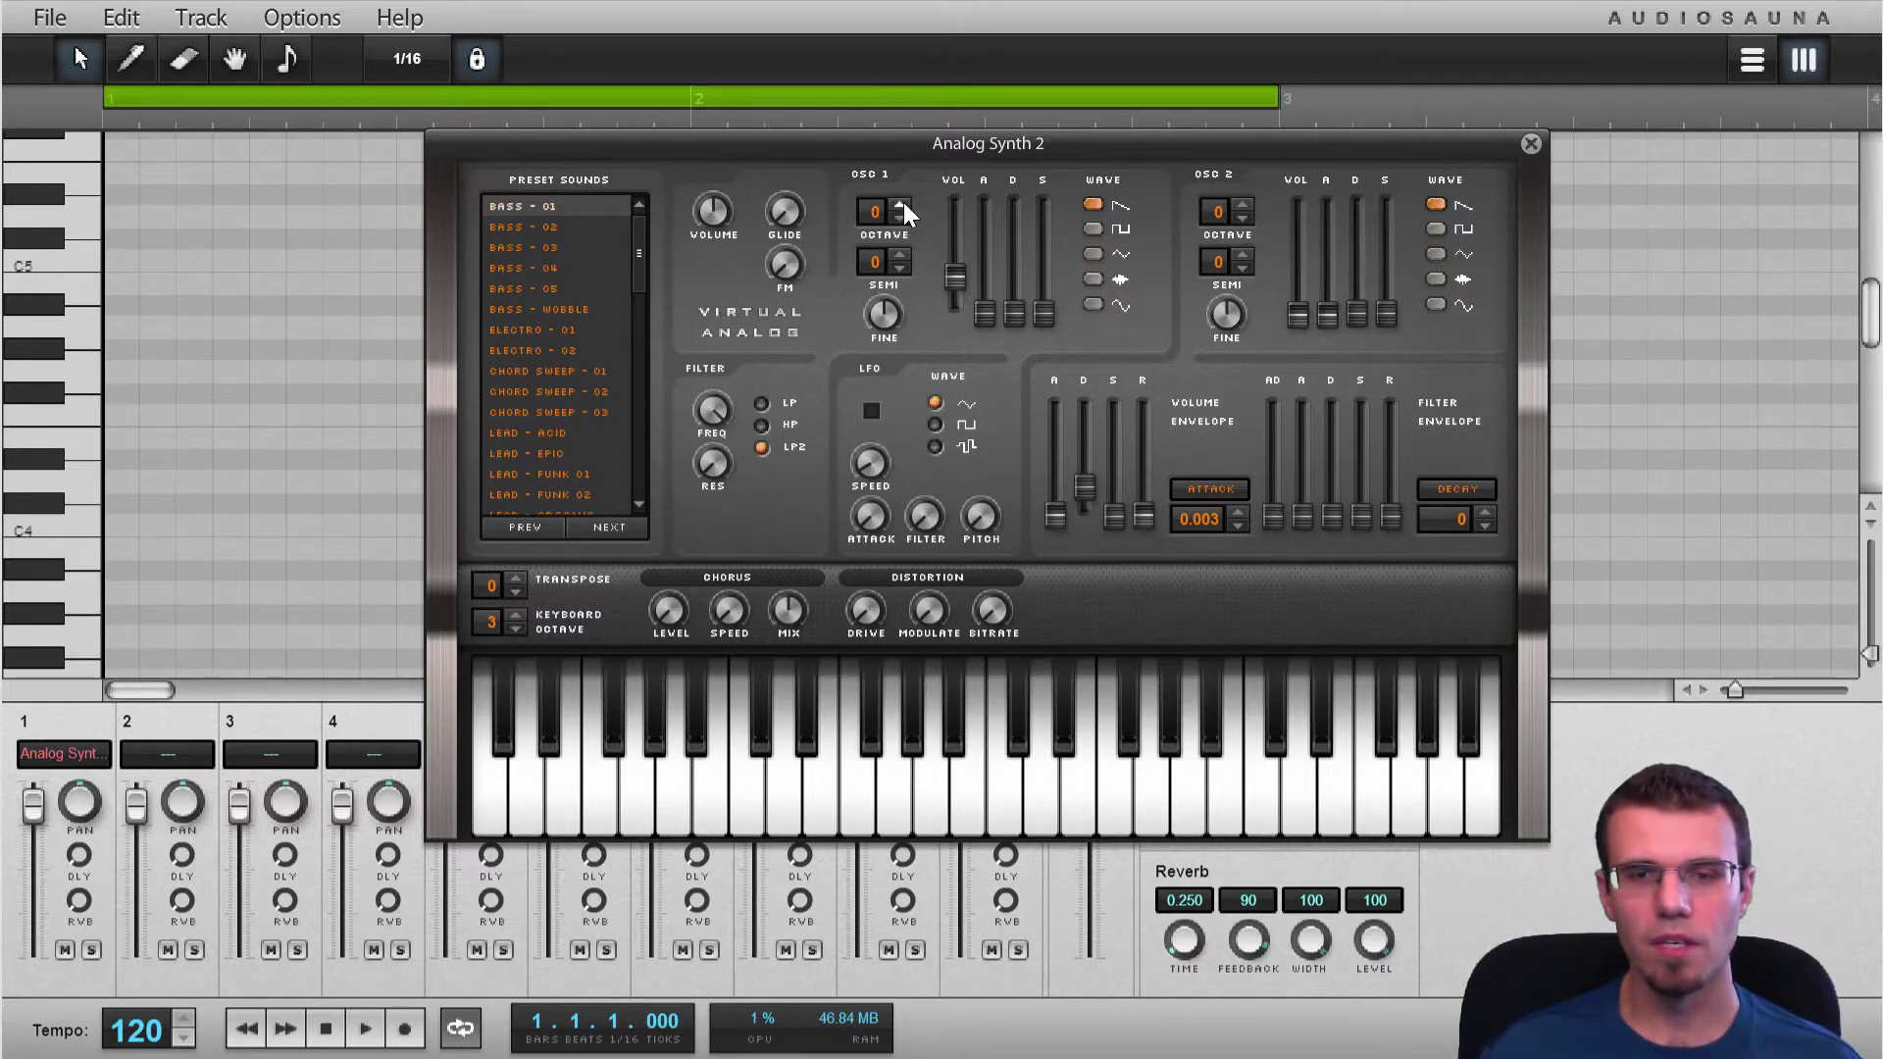
{"action": "left_click", "coordinate": [904, 204]}
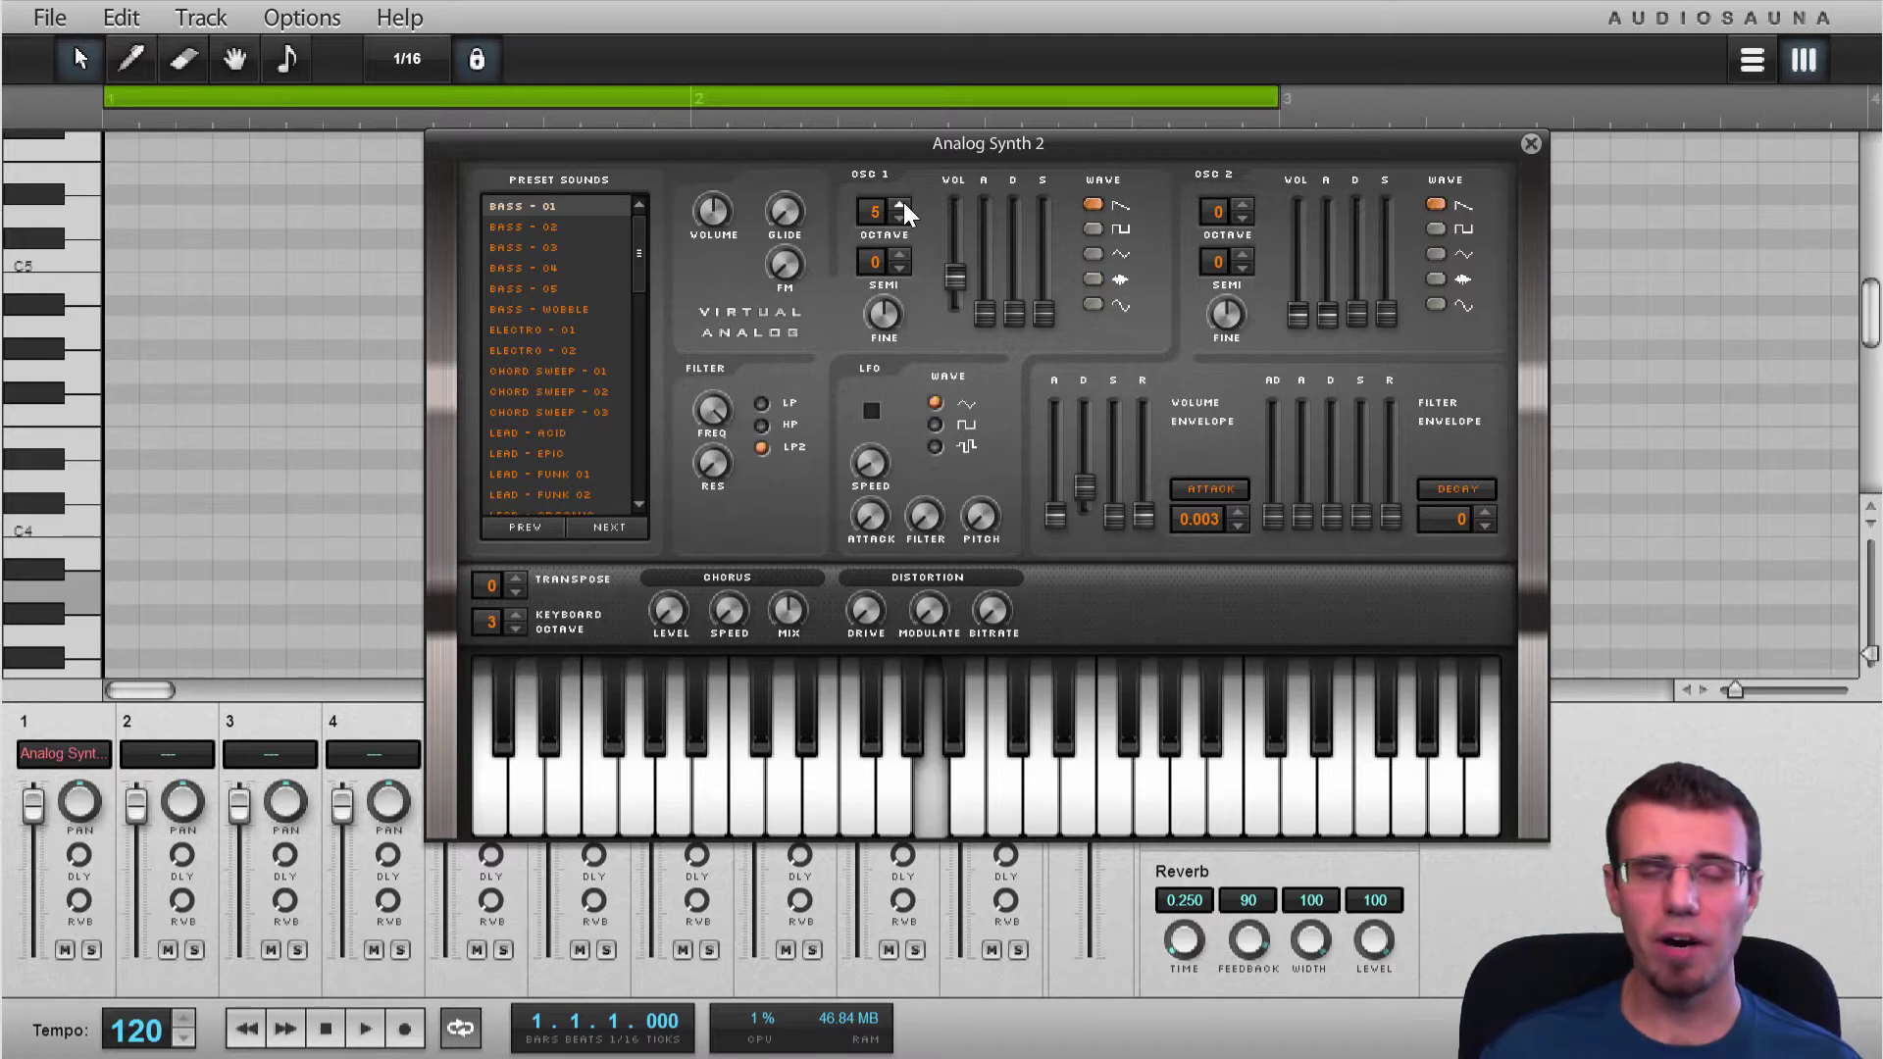
{"action": "left_click", "coordinate": [904, 204]}
{"action": "left_click", "coordinate": [904, 204]}
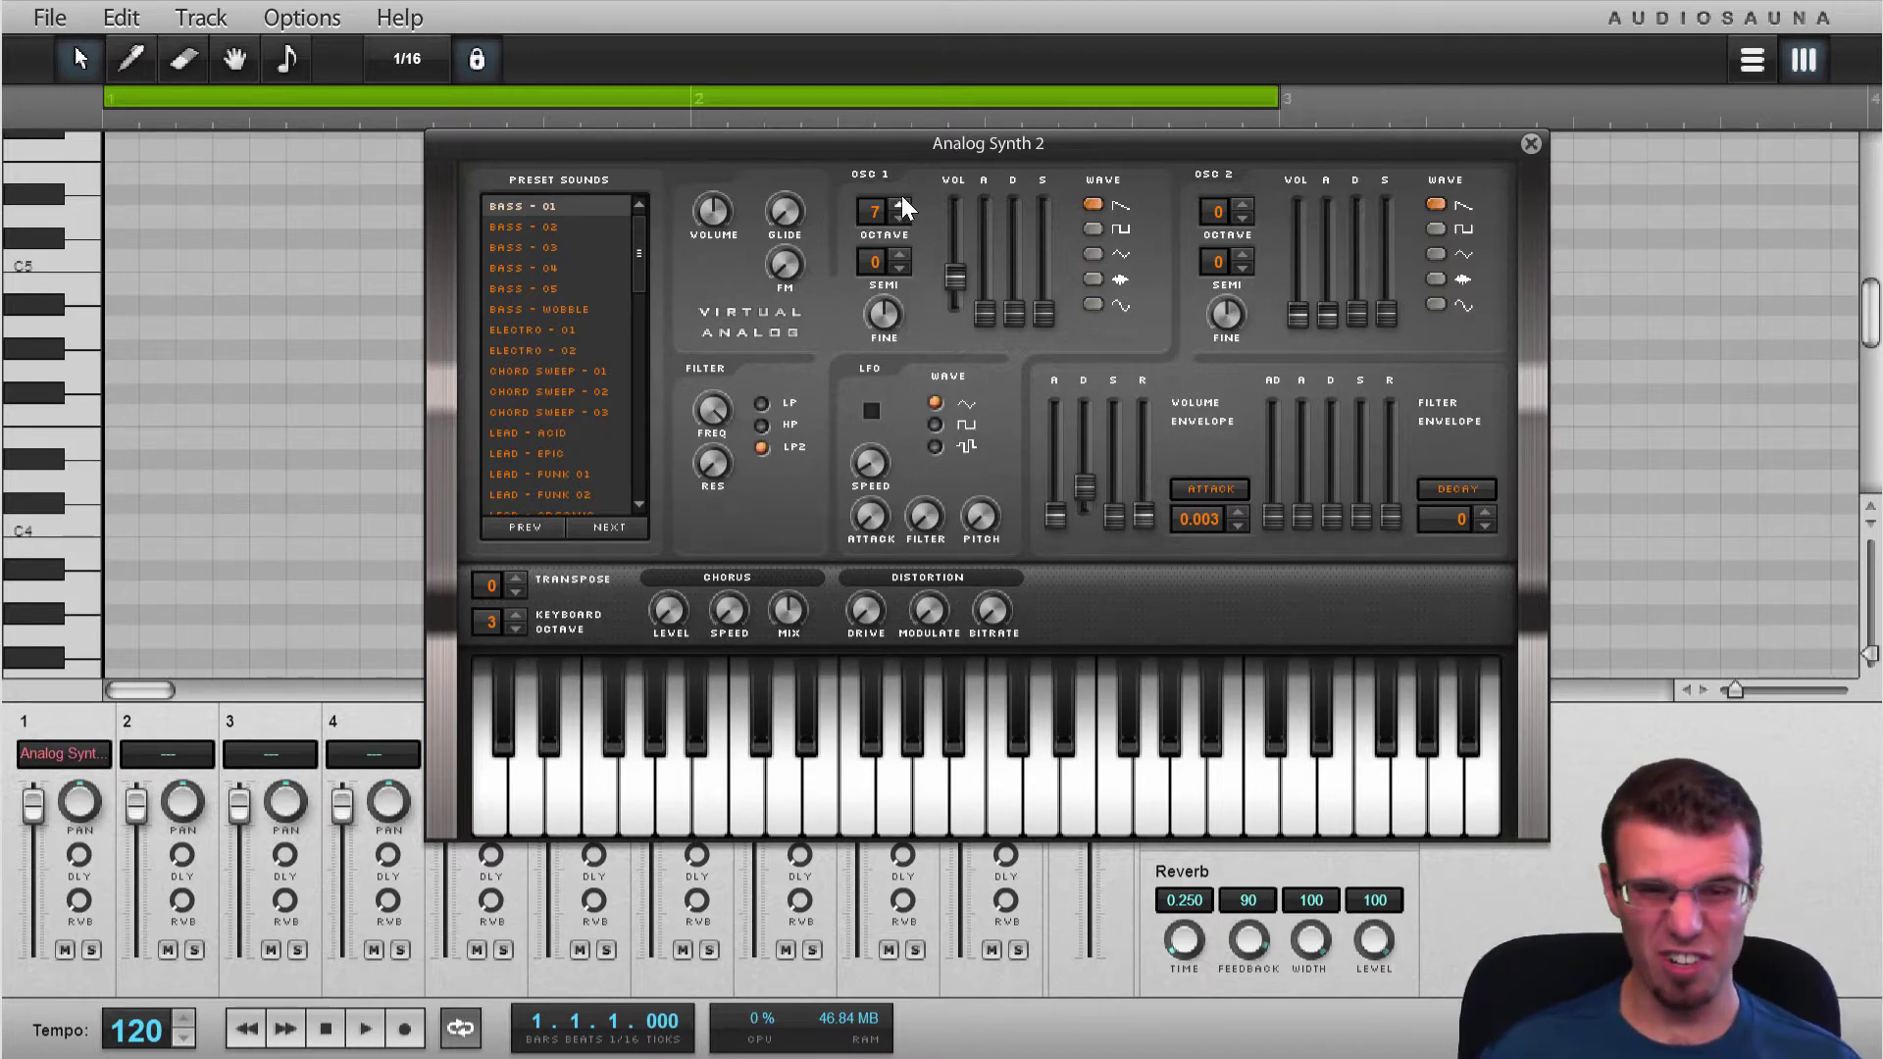
{"action": "left_click", "coordinate": [902, 202]}
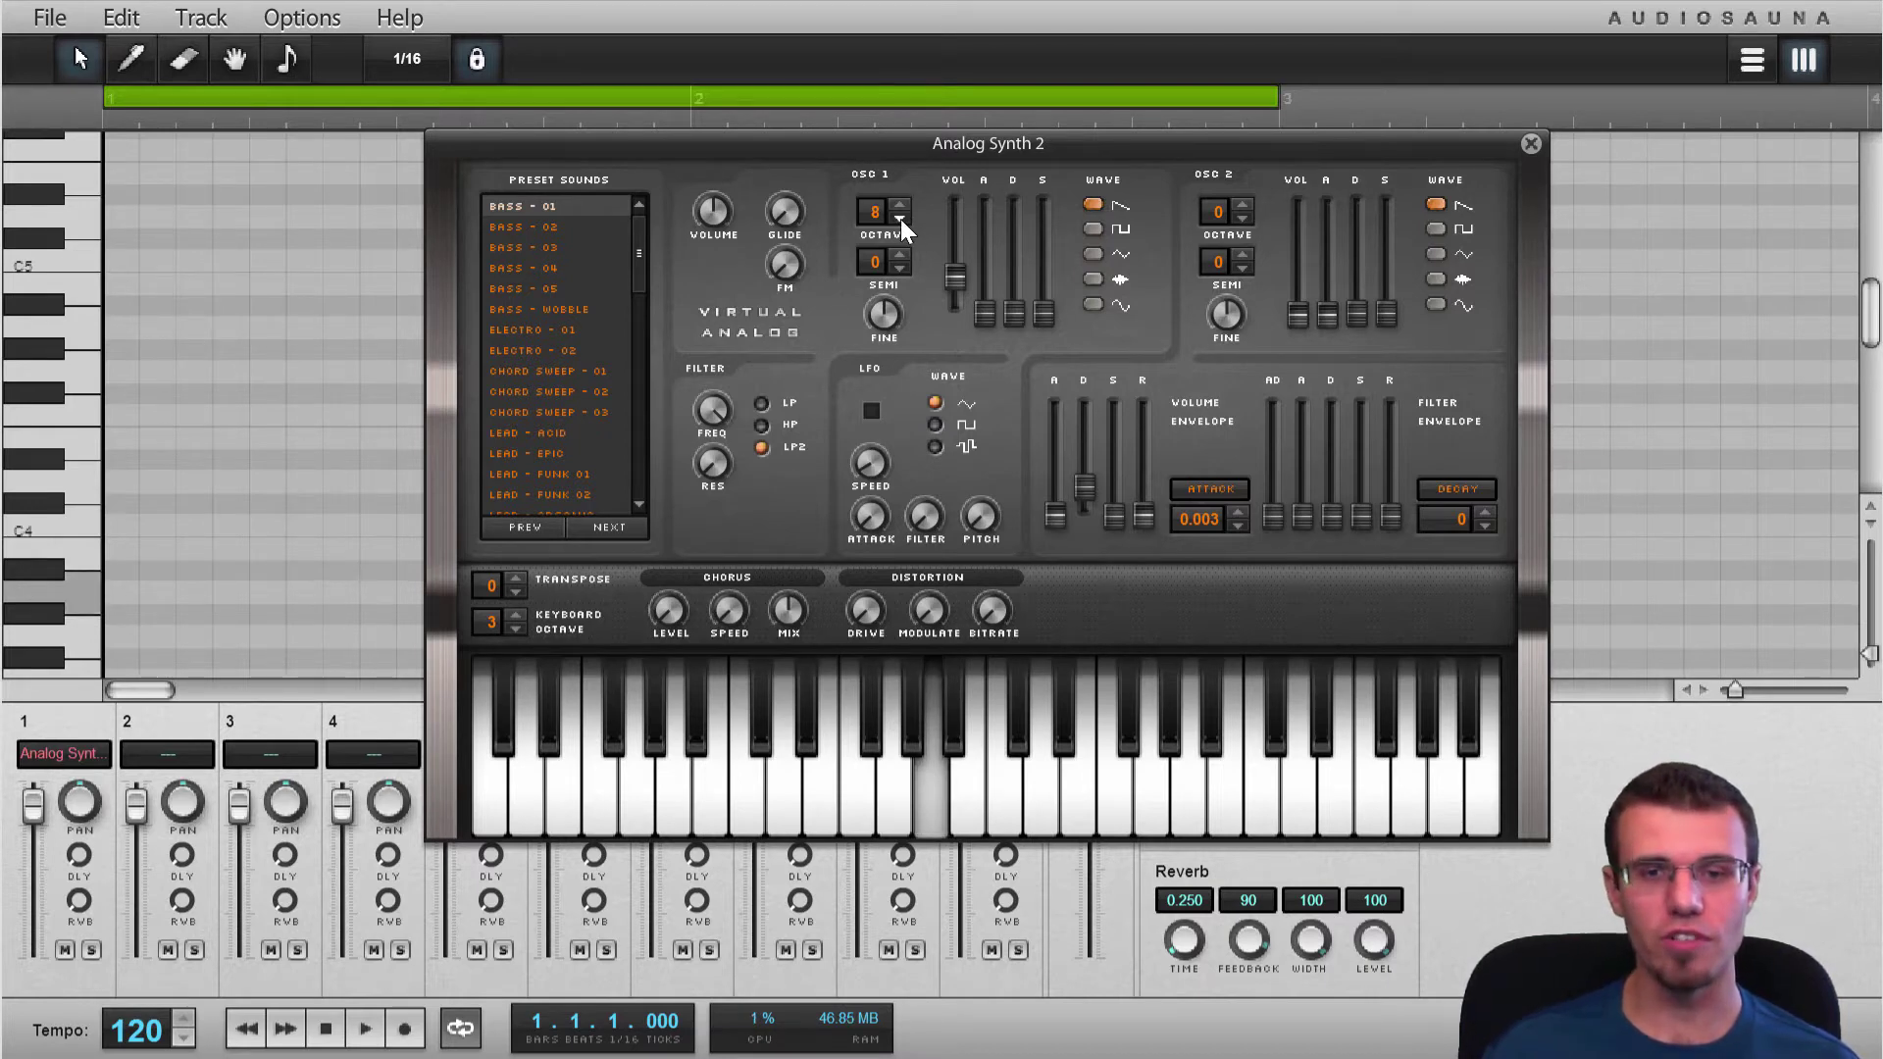
{"action": "left_click", "coordinate": [900, 218]}
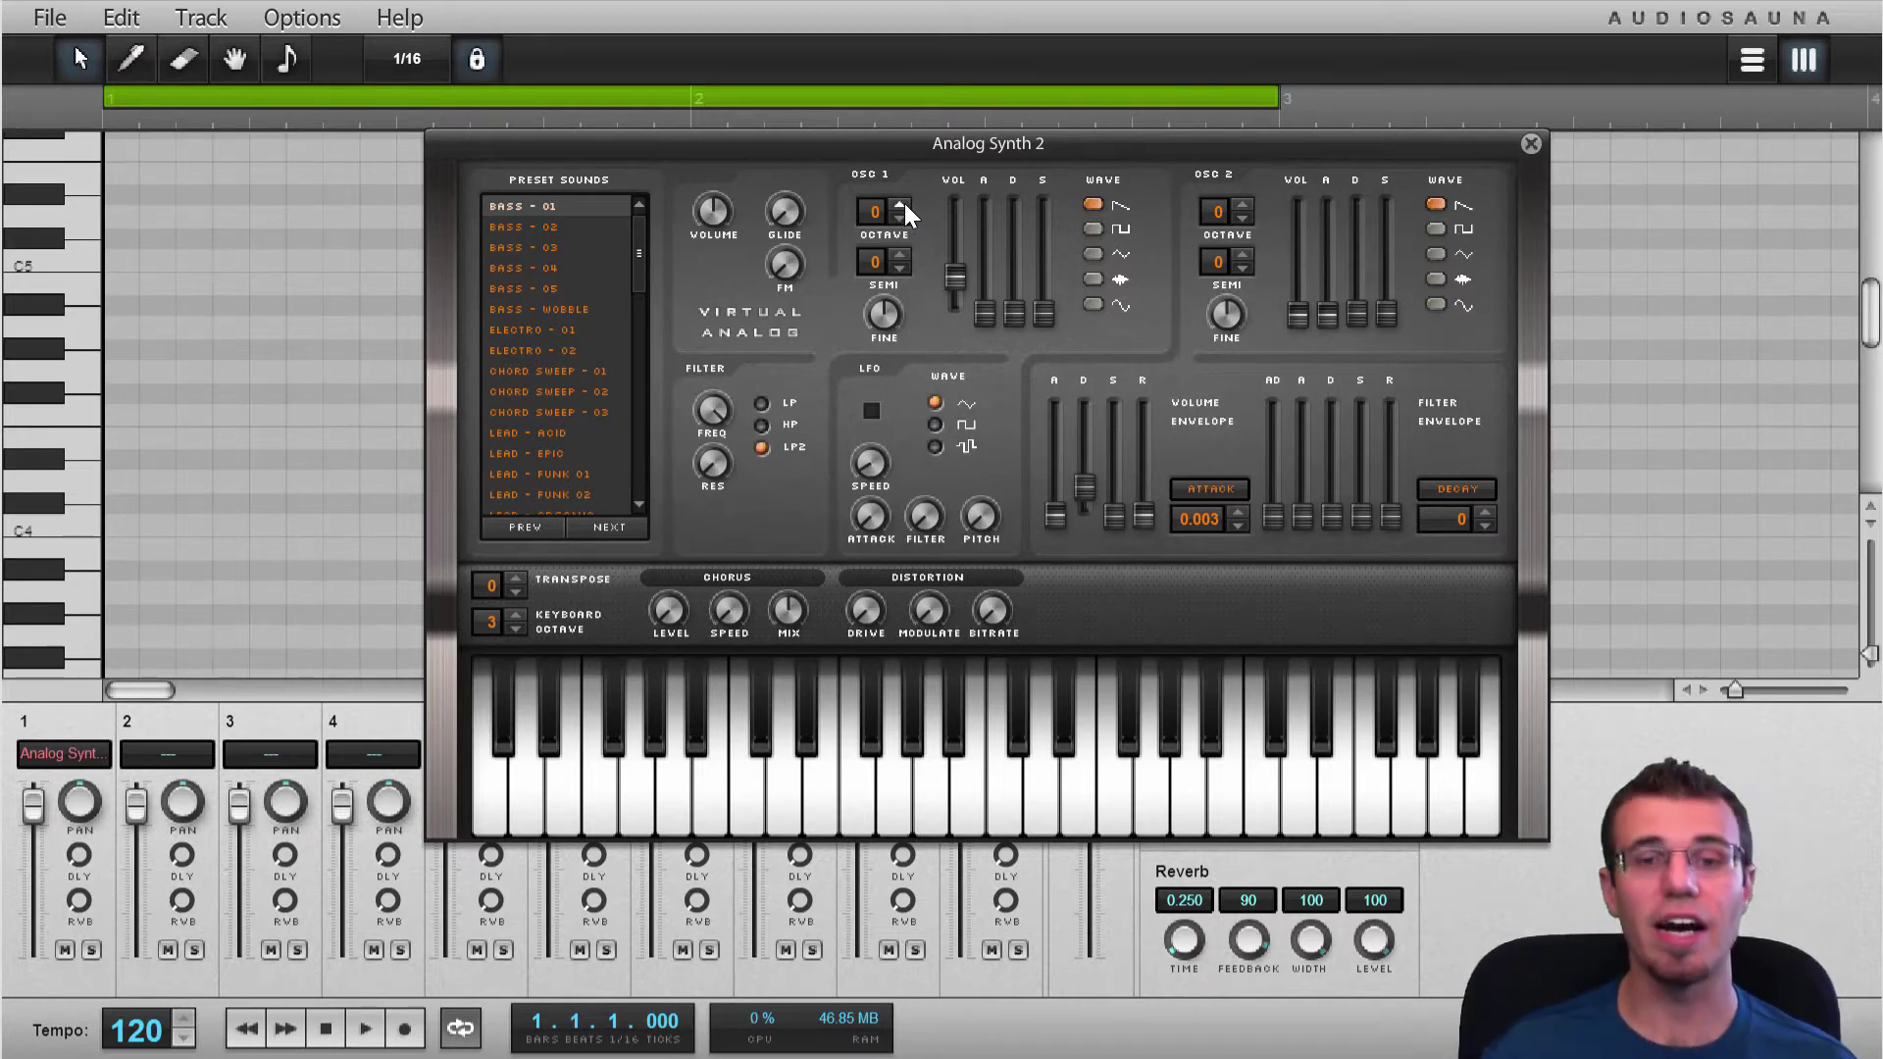
Set oscillator 1's semitone offset to 1 and play the same note several times to compare the pitch
{"action": "key", "text": "n"}
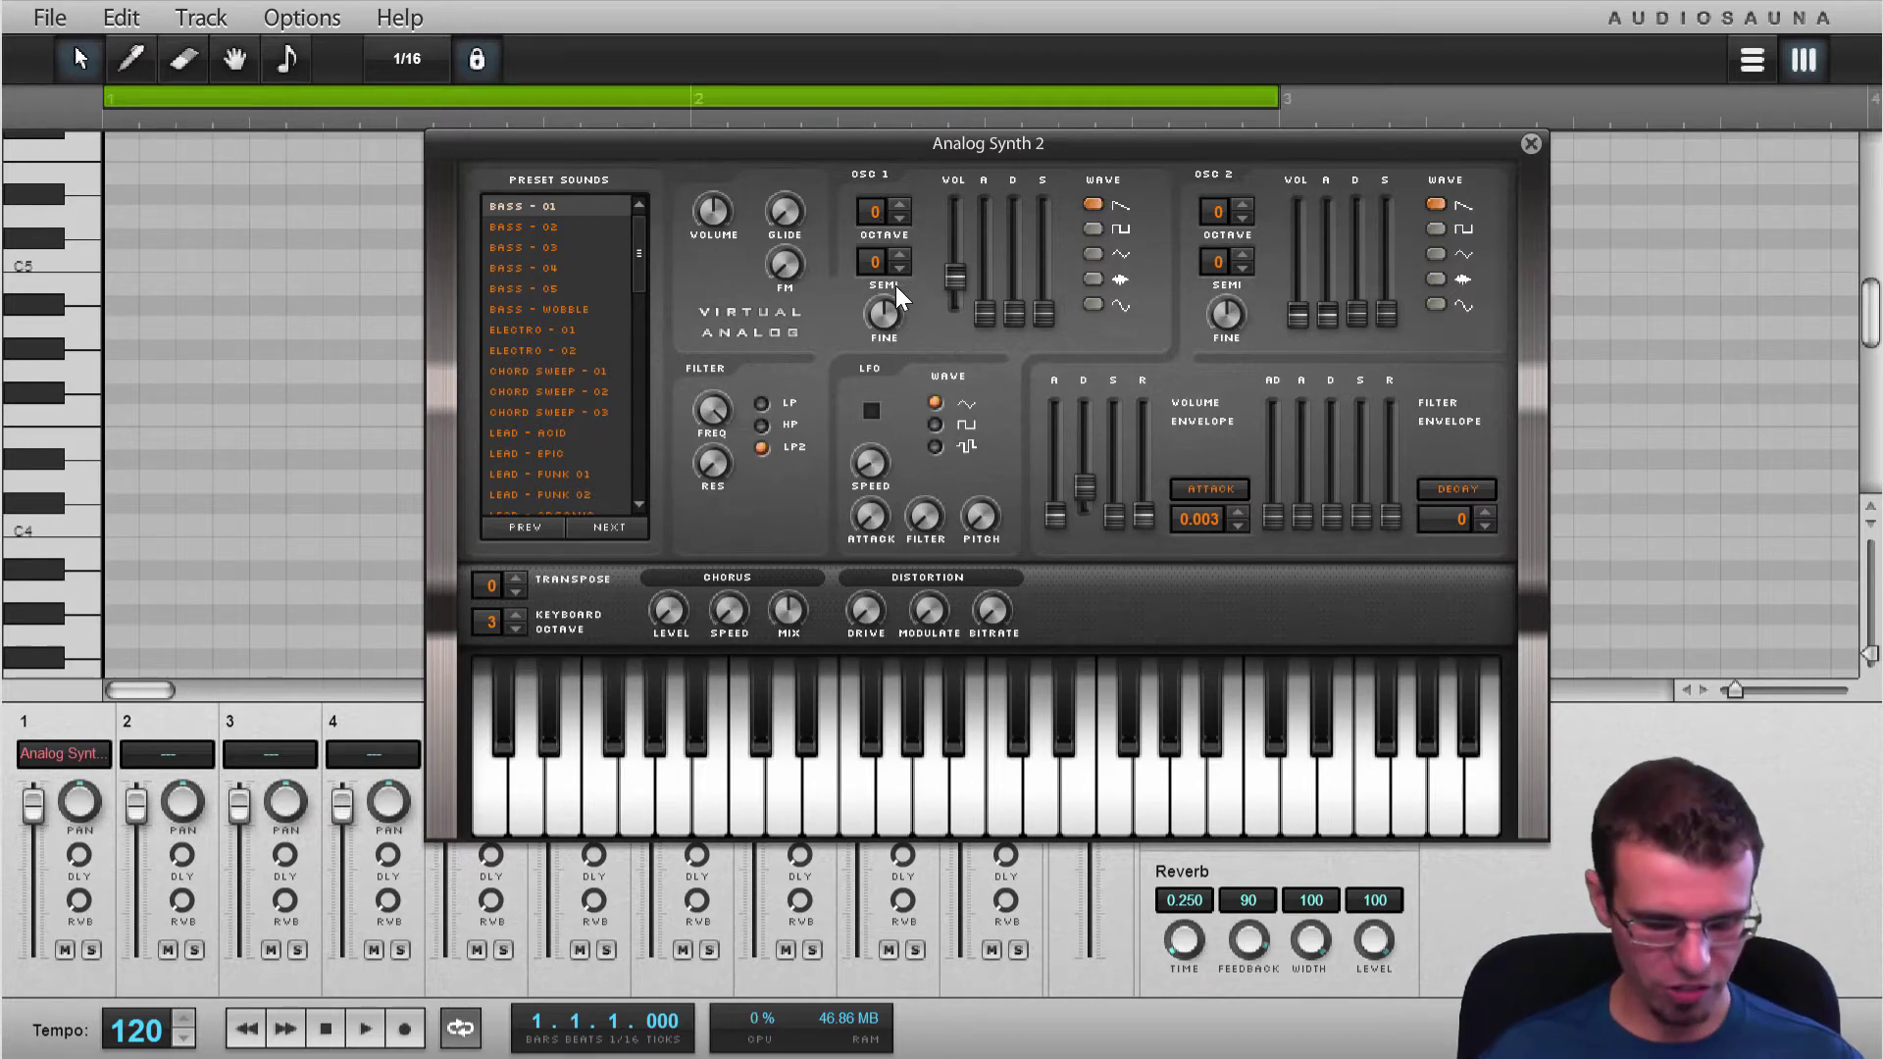
{"action": "key", "text": "n"}
{"action": "key", "text": "n"}
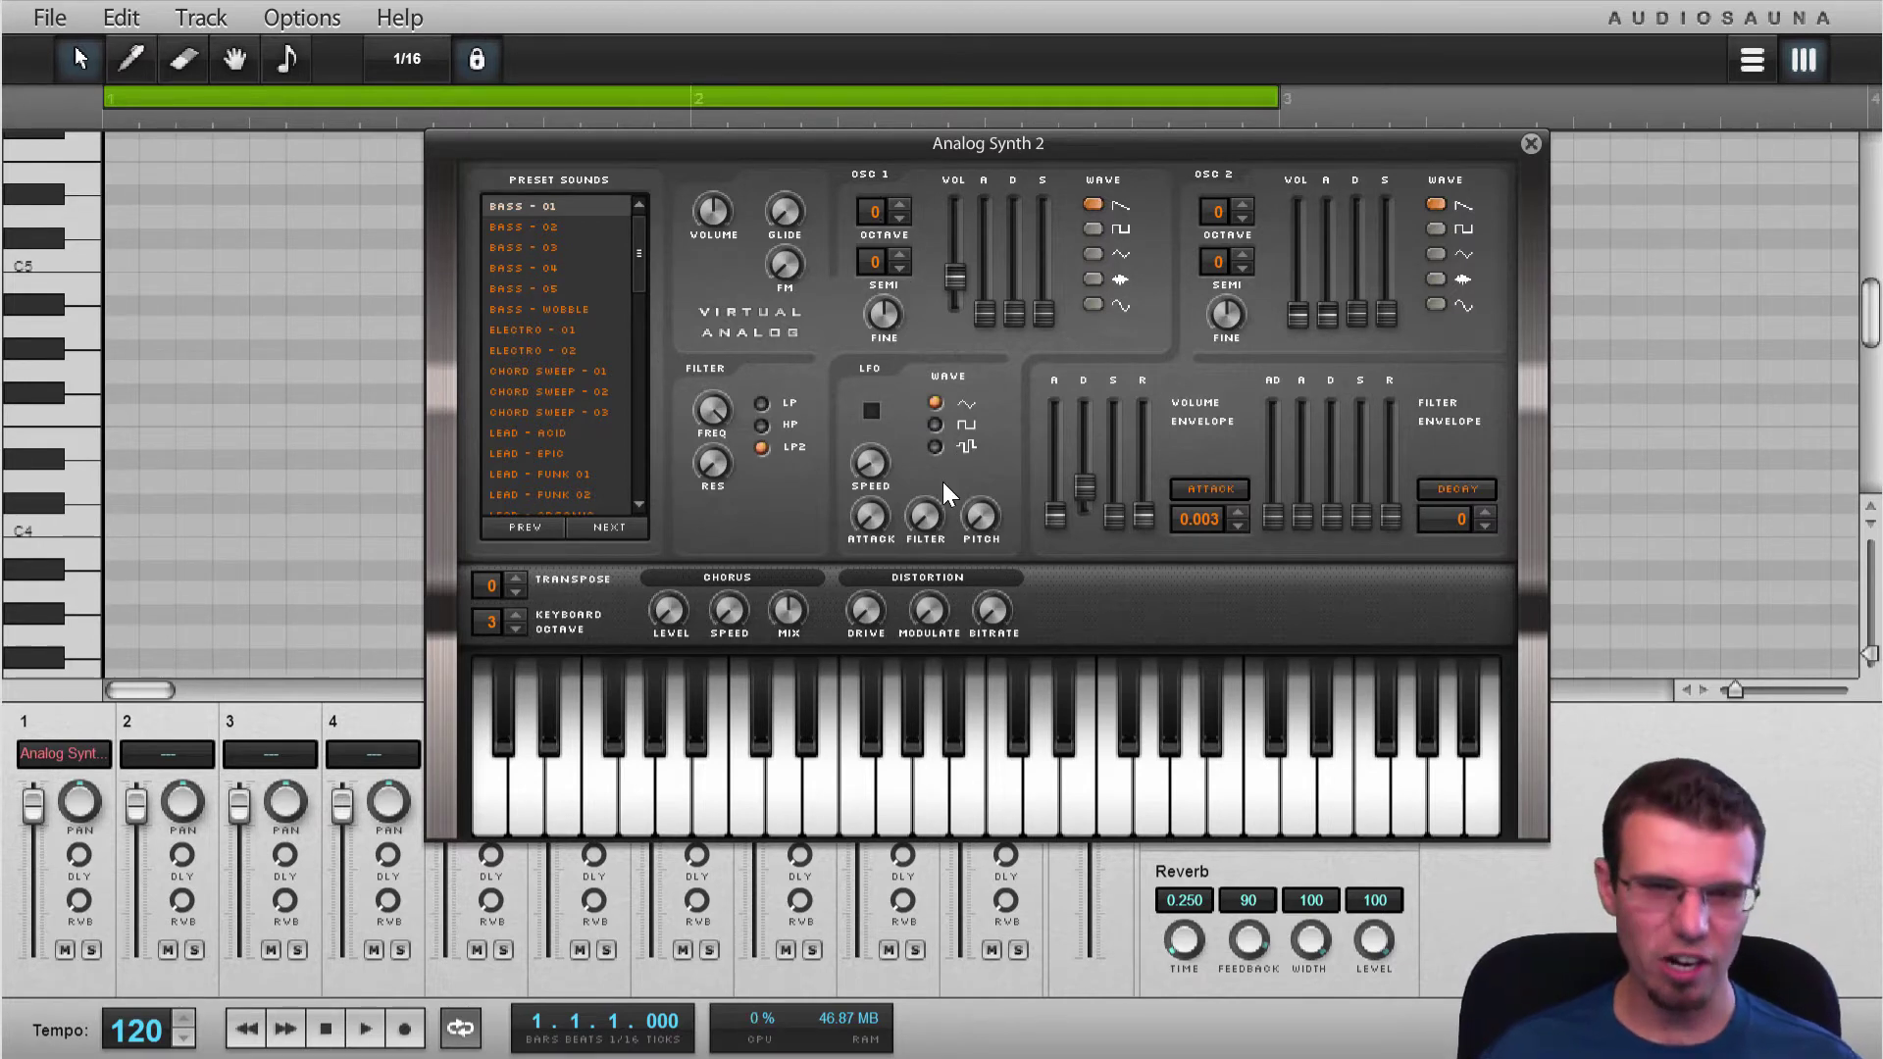
{"action": "key", "text": "n"}
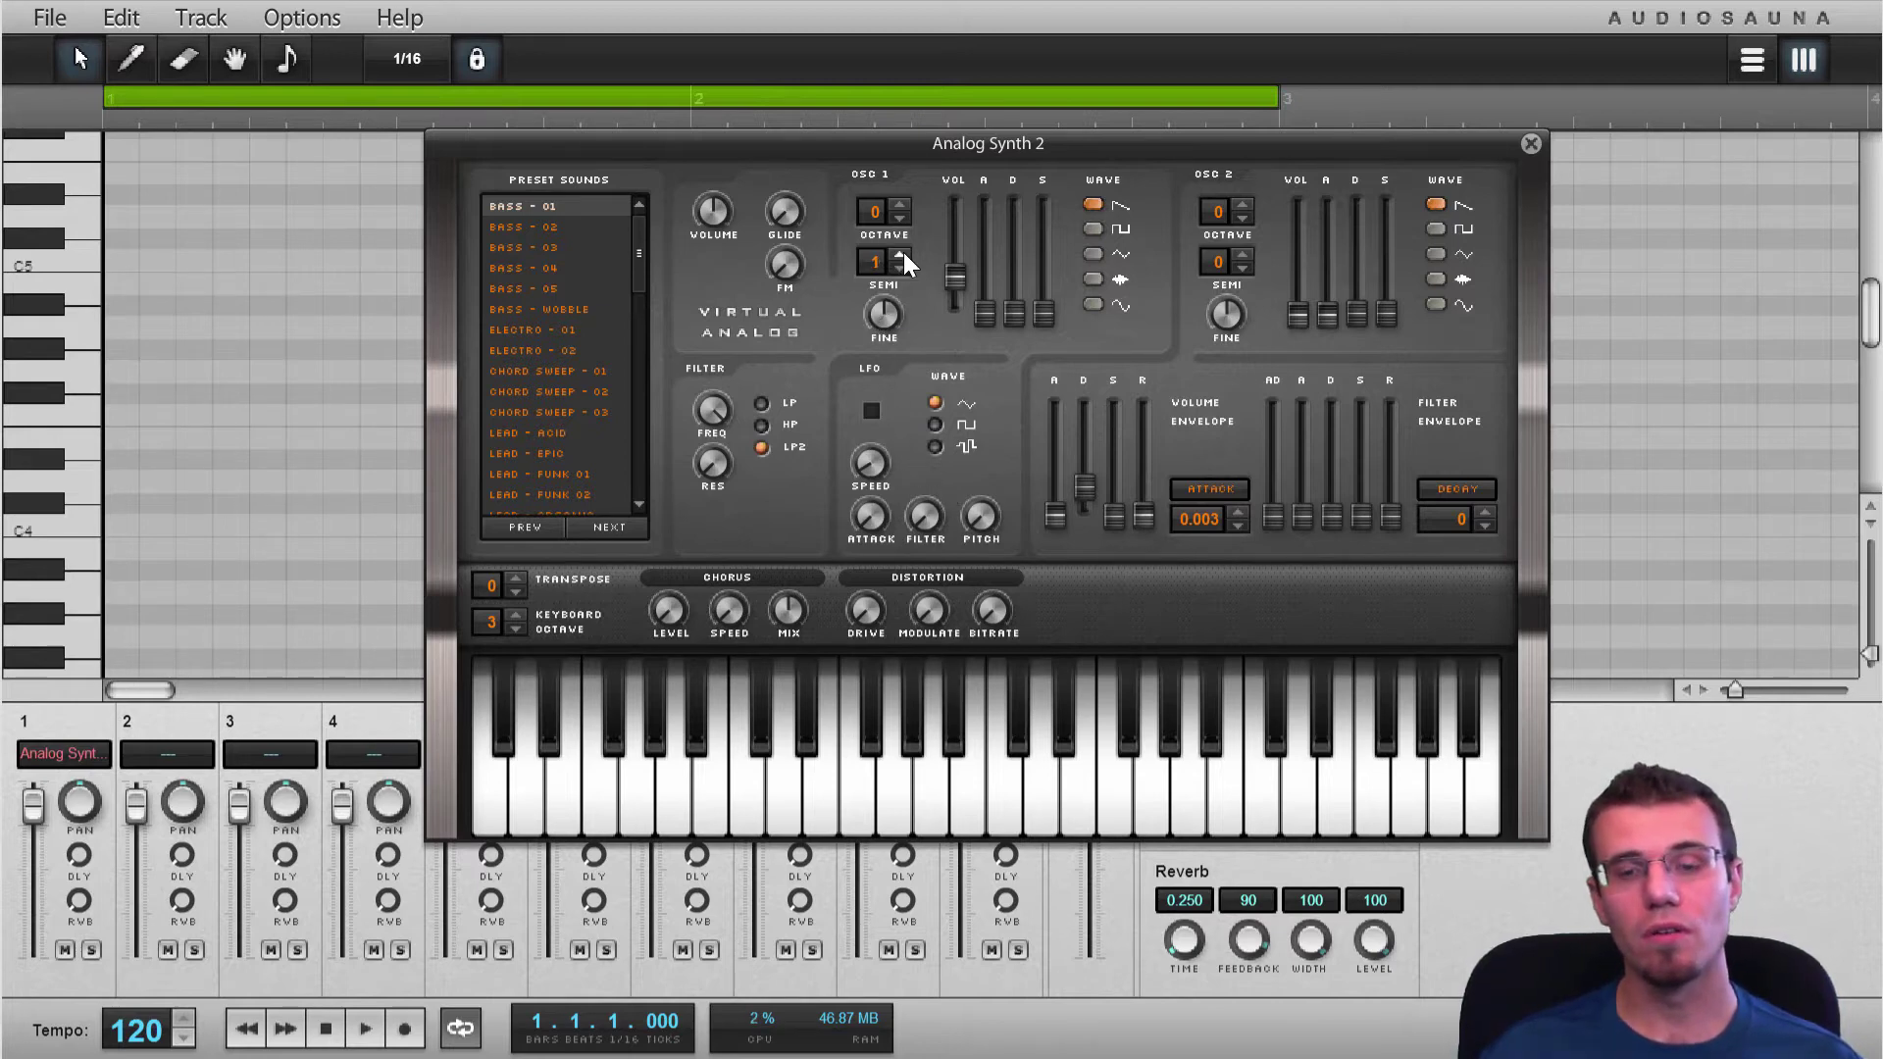
{"action": "key", "text": "n"}
{"action": "left_click", "coordinate": [927, 804]}
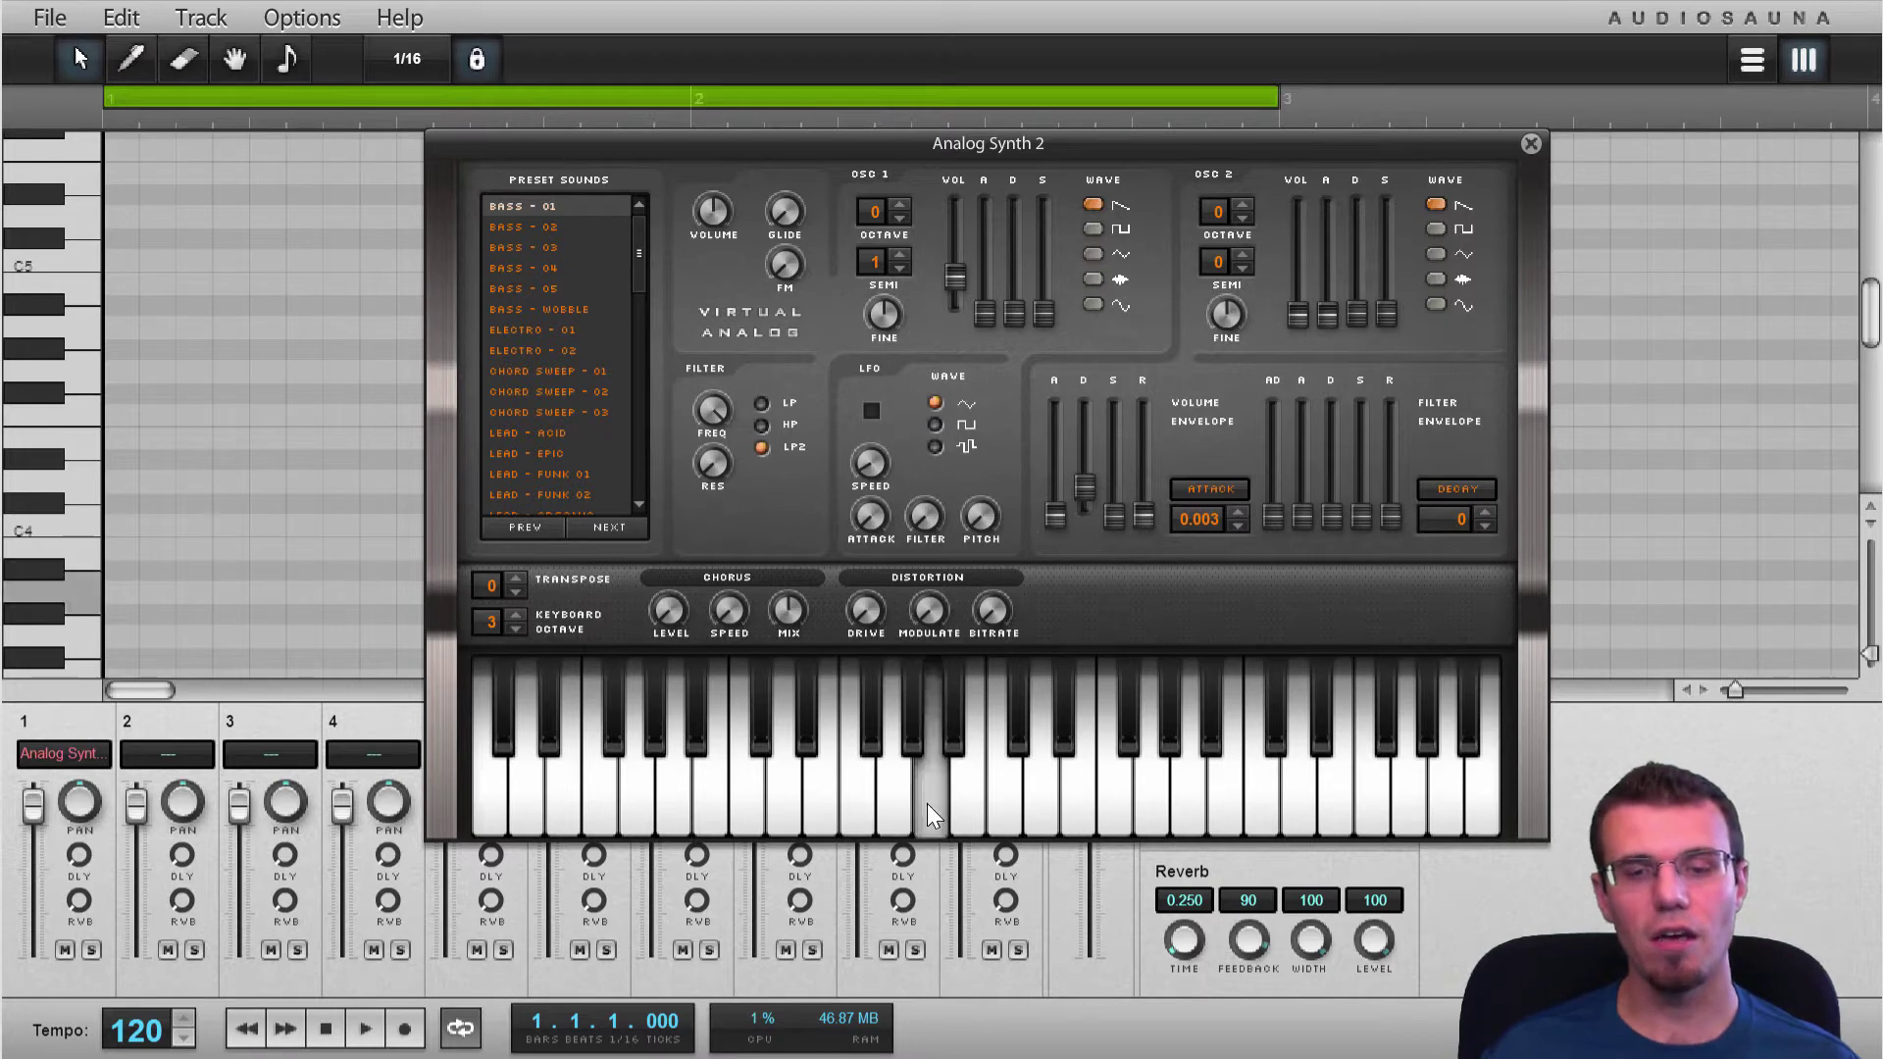
{"action": "key", "text": "n"}
{"action": "key", "text": "n"}
Raise oscillator 1's semitone offset step by step to 12, repeating the note along the way
{"action": "left_click", "coordinate": [901, 255]}
{"action": "key", "text": "n"}
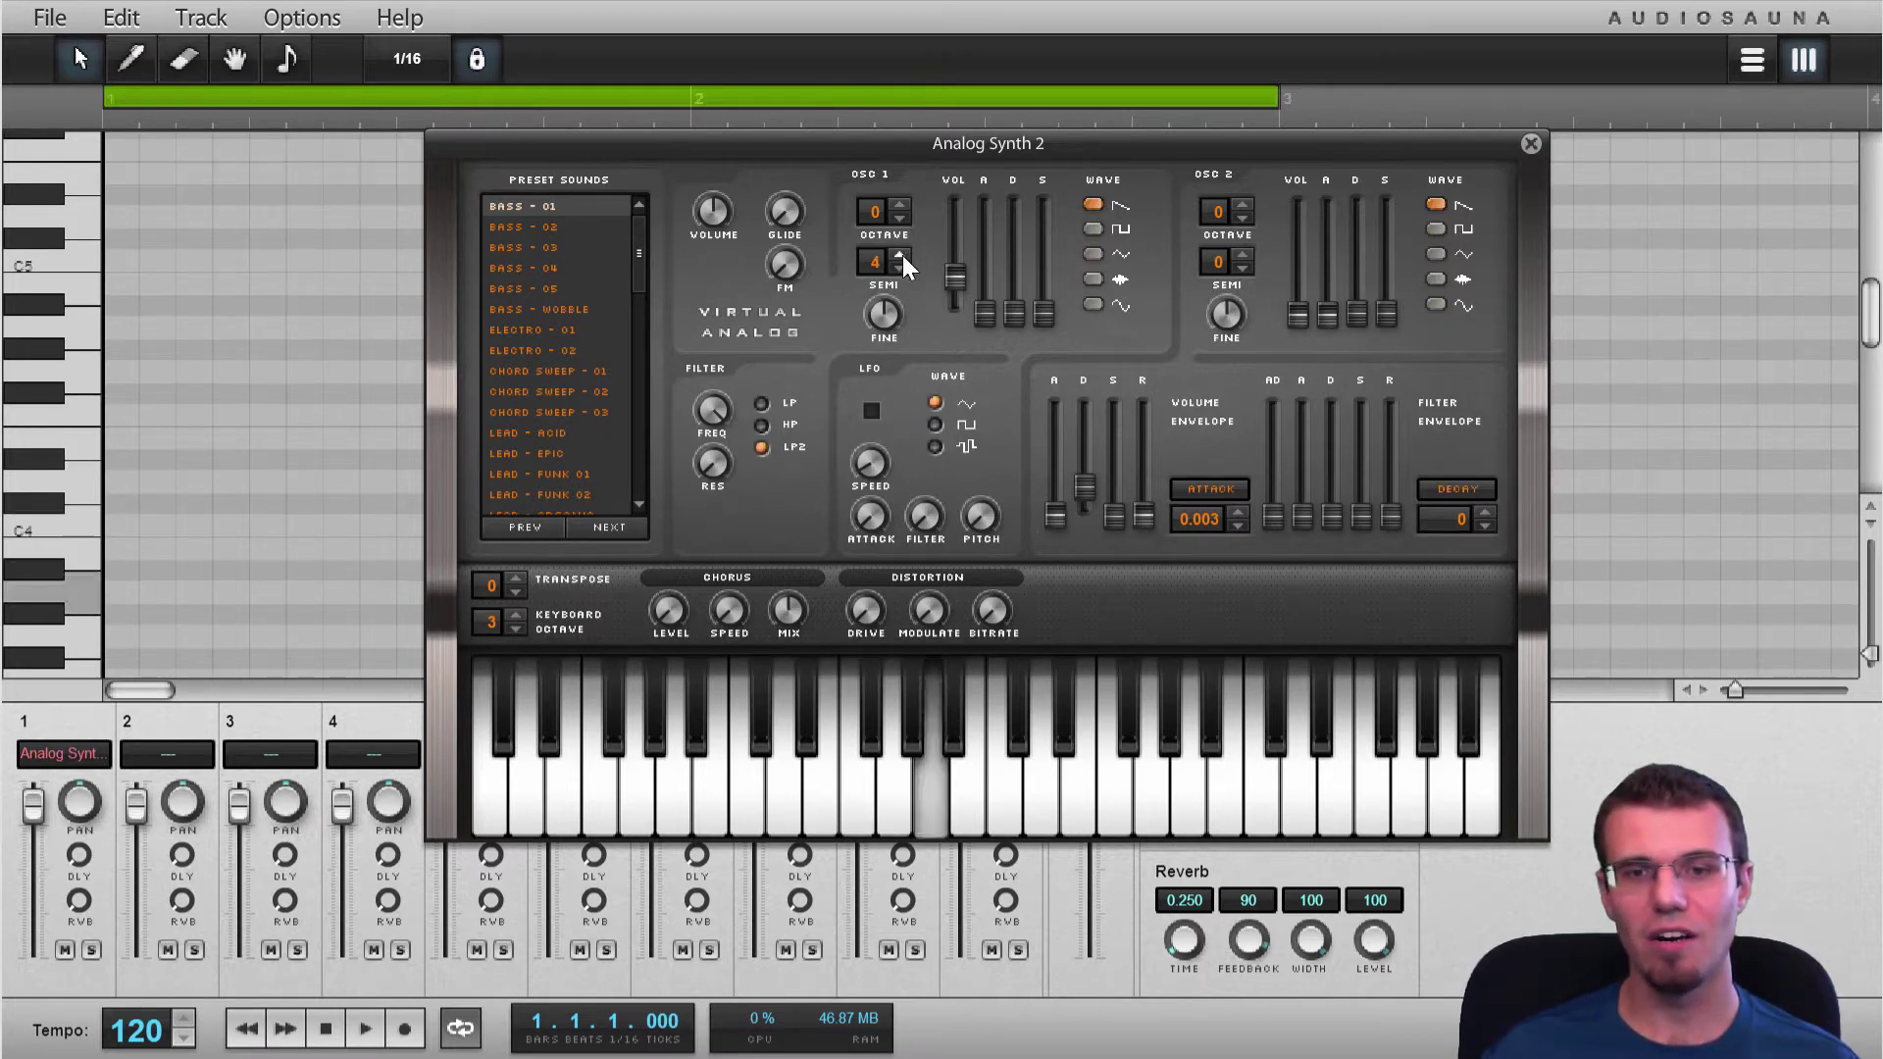
{"action": "left_click", "coordinate": [902, 255]}
{"action": "key", "text": "n"}
{"action": "left_click", "coordinate": [906, 255]}
{"action": "key", "text": "n"}
{"action": "left_click", "coordinate": [908, 256]}
{"action": "left_click", "coordinate": [909, 256]}
{"action": "key", "text": "n"}
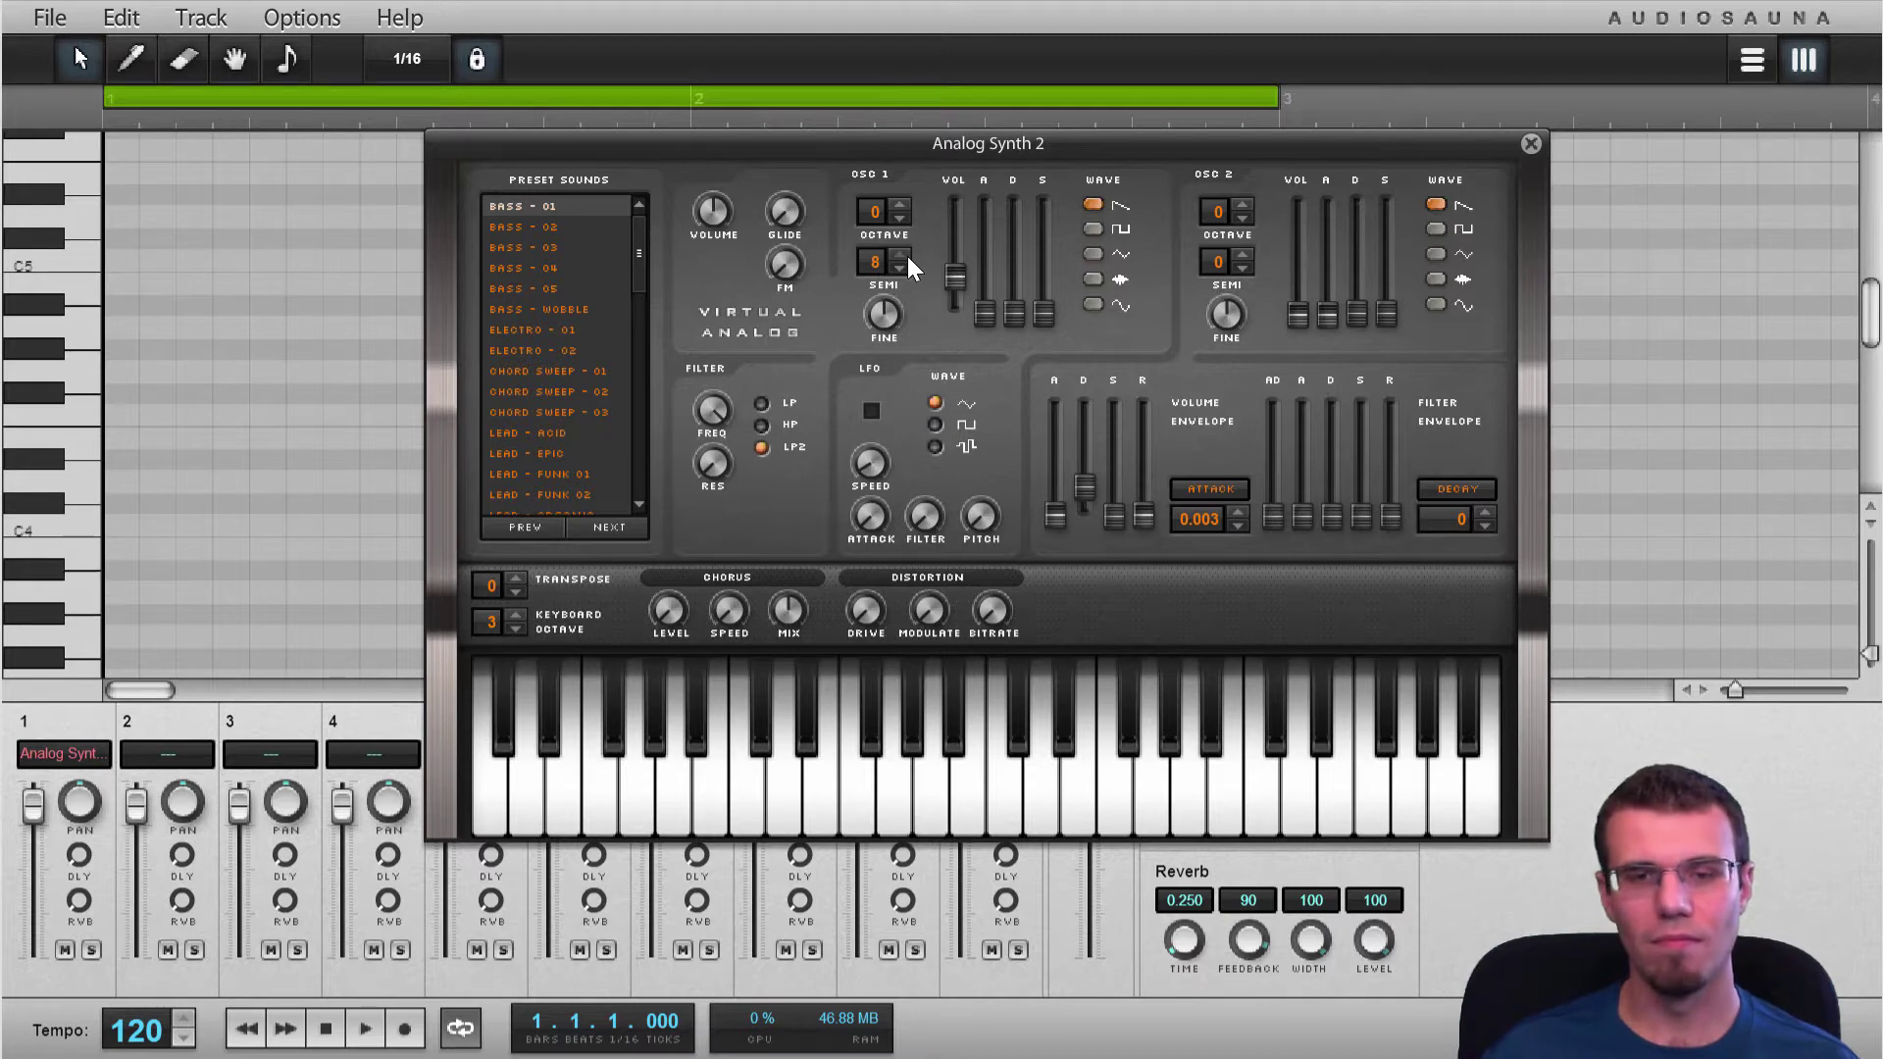
{"action": "left_click", "coordinate": [908, 256]}
{"action": "left_click", "coordinate": [908, 256]}
{"action": "key", "text": "n"}
{"action": "left_click", "coordinate": [908, 256]}
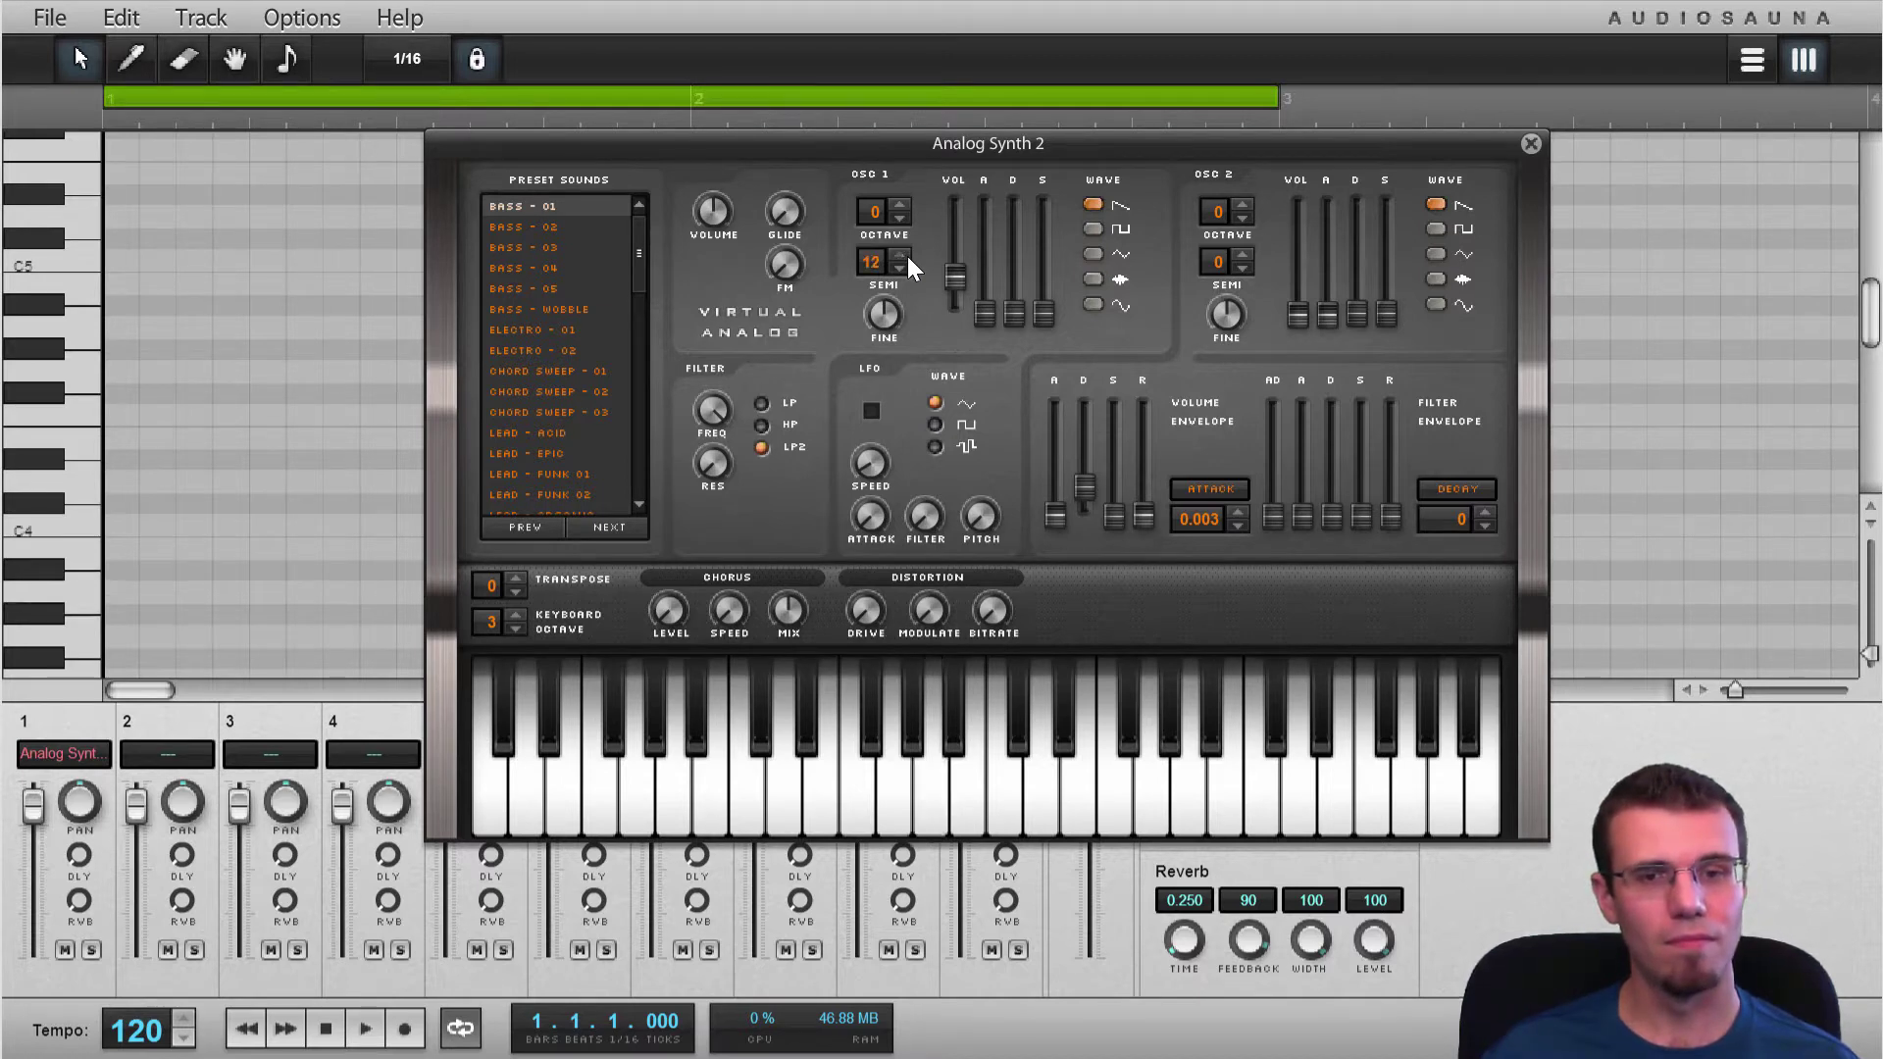
{"action": "key", "text": "n"}
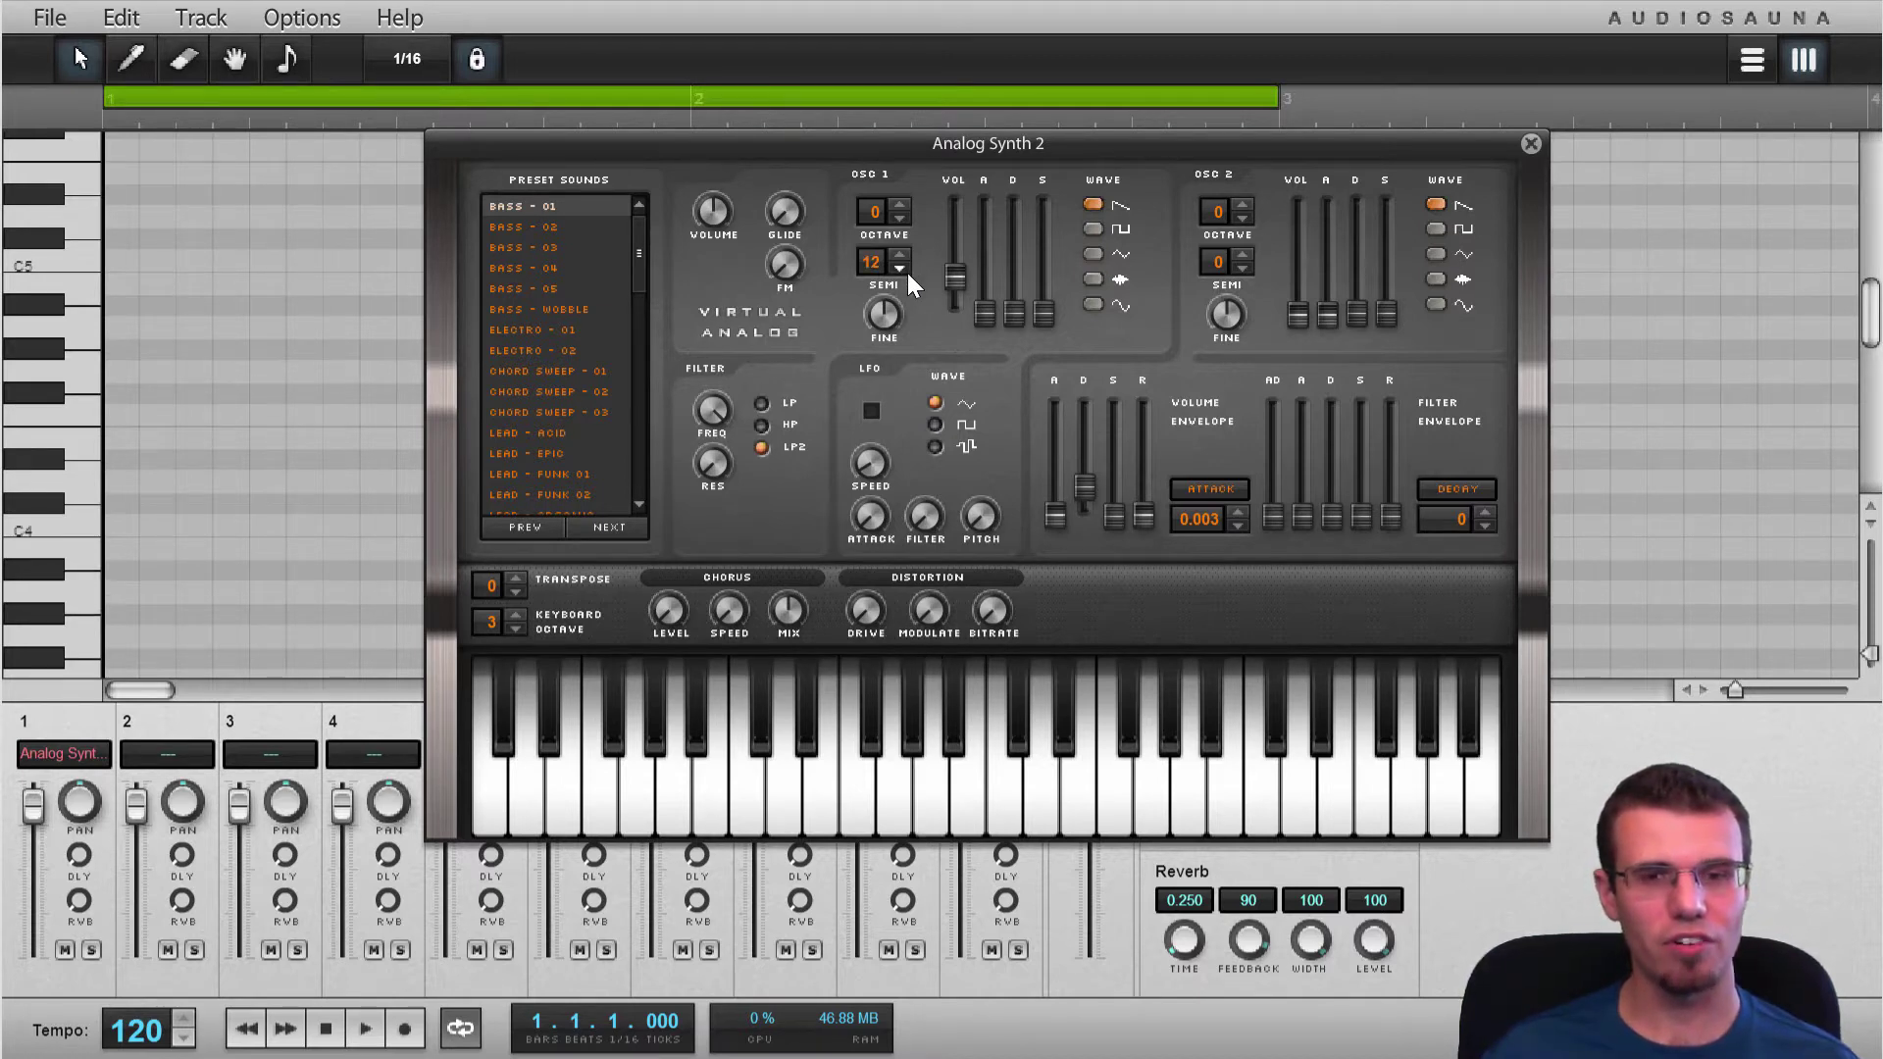
Lower oscillator 1's semitone offset back to 0 while repeating the note
{"action": "double_click", "coordinate": [907, 272]}
{"action": "double_click", "coordinate": [904, 272]}
{"action": "double_click", "coordinate": [904, 272]}
{"action": "key", "text": "n"}
{"action": "double_click", "coordinate": [904, 273]}
{"action": "key", "text": "n"}
{"action": "double_click", "coordinate": [904, 272]}
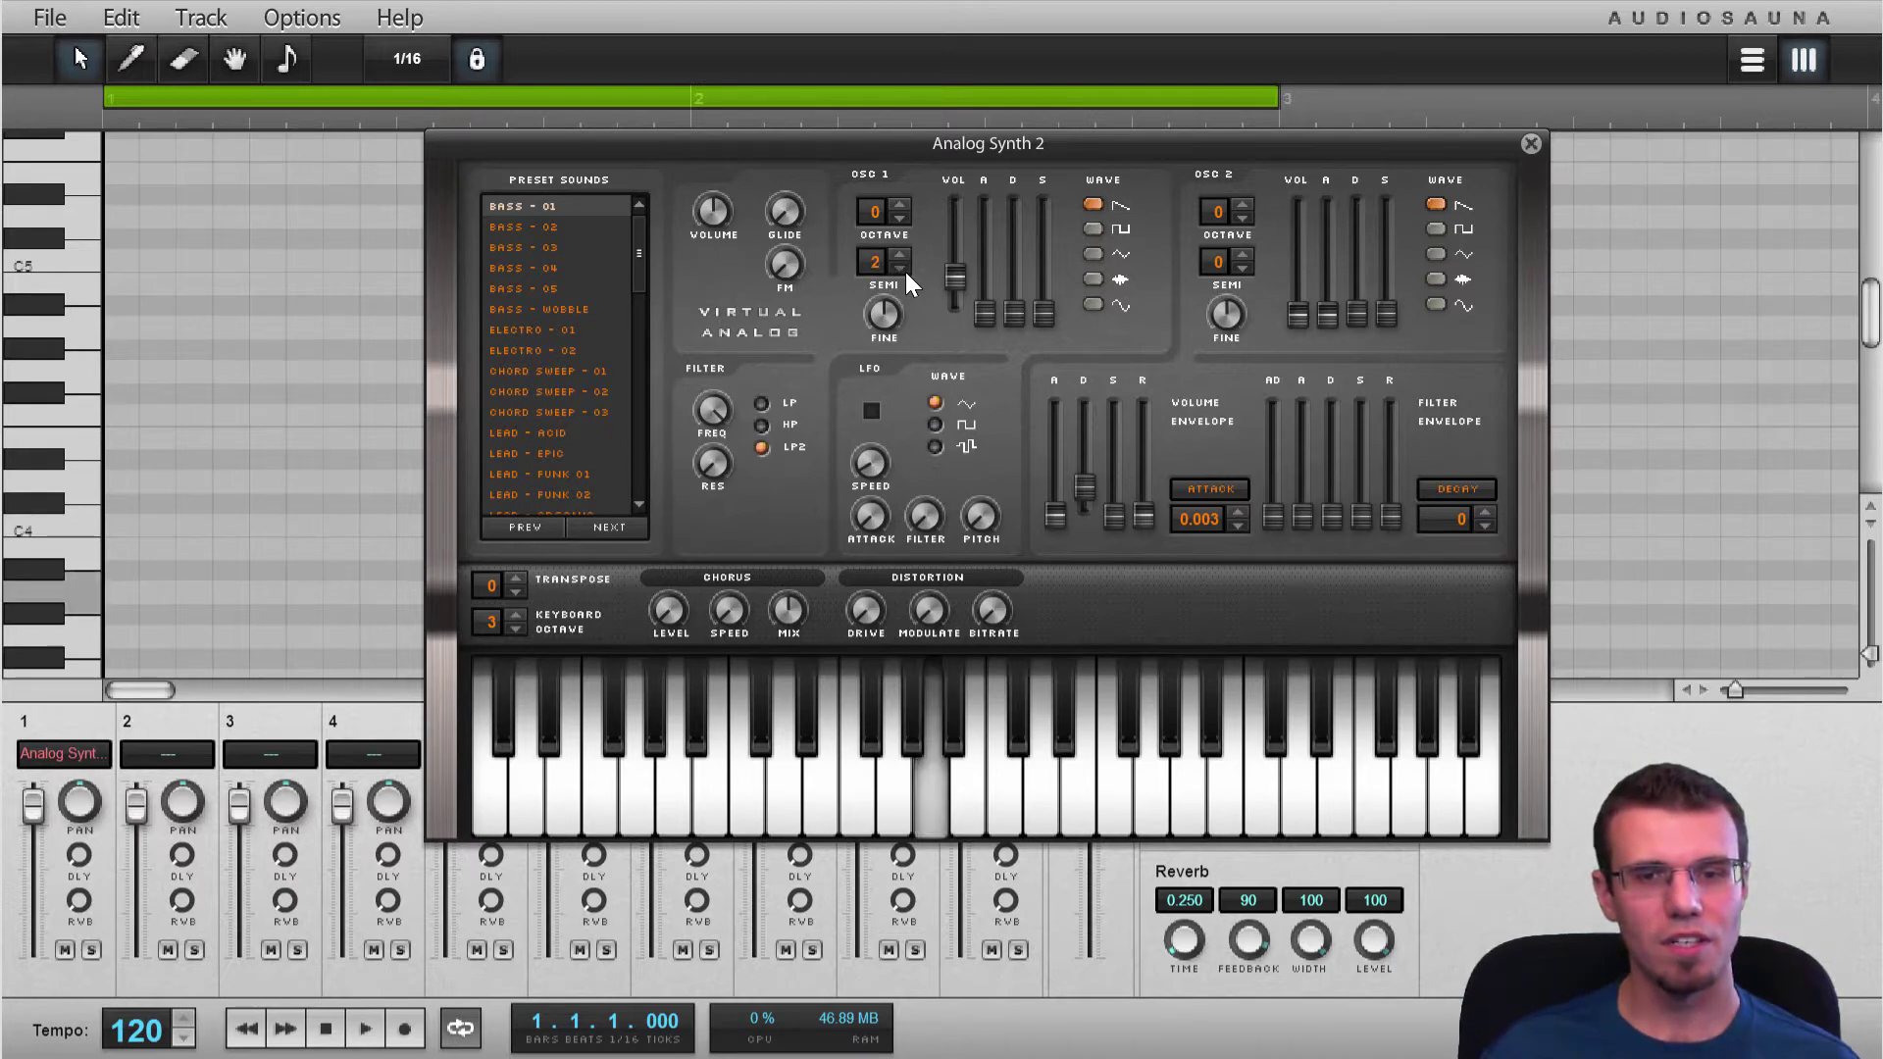
{"action": "left_click", "coordinate": [904, 273]}
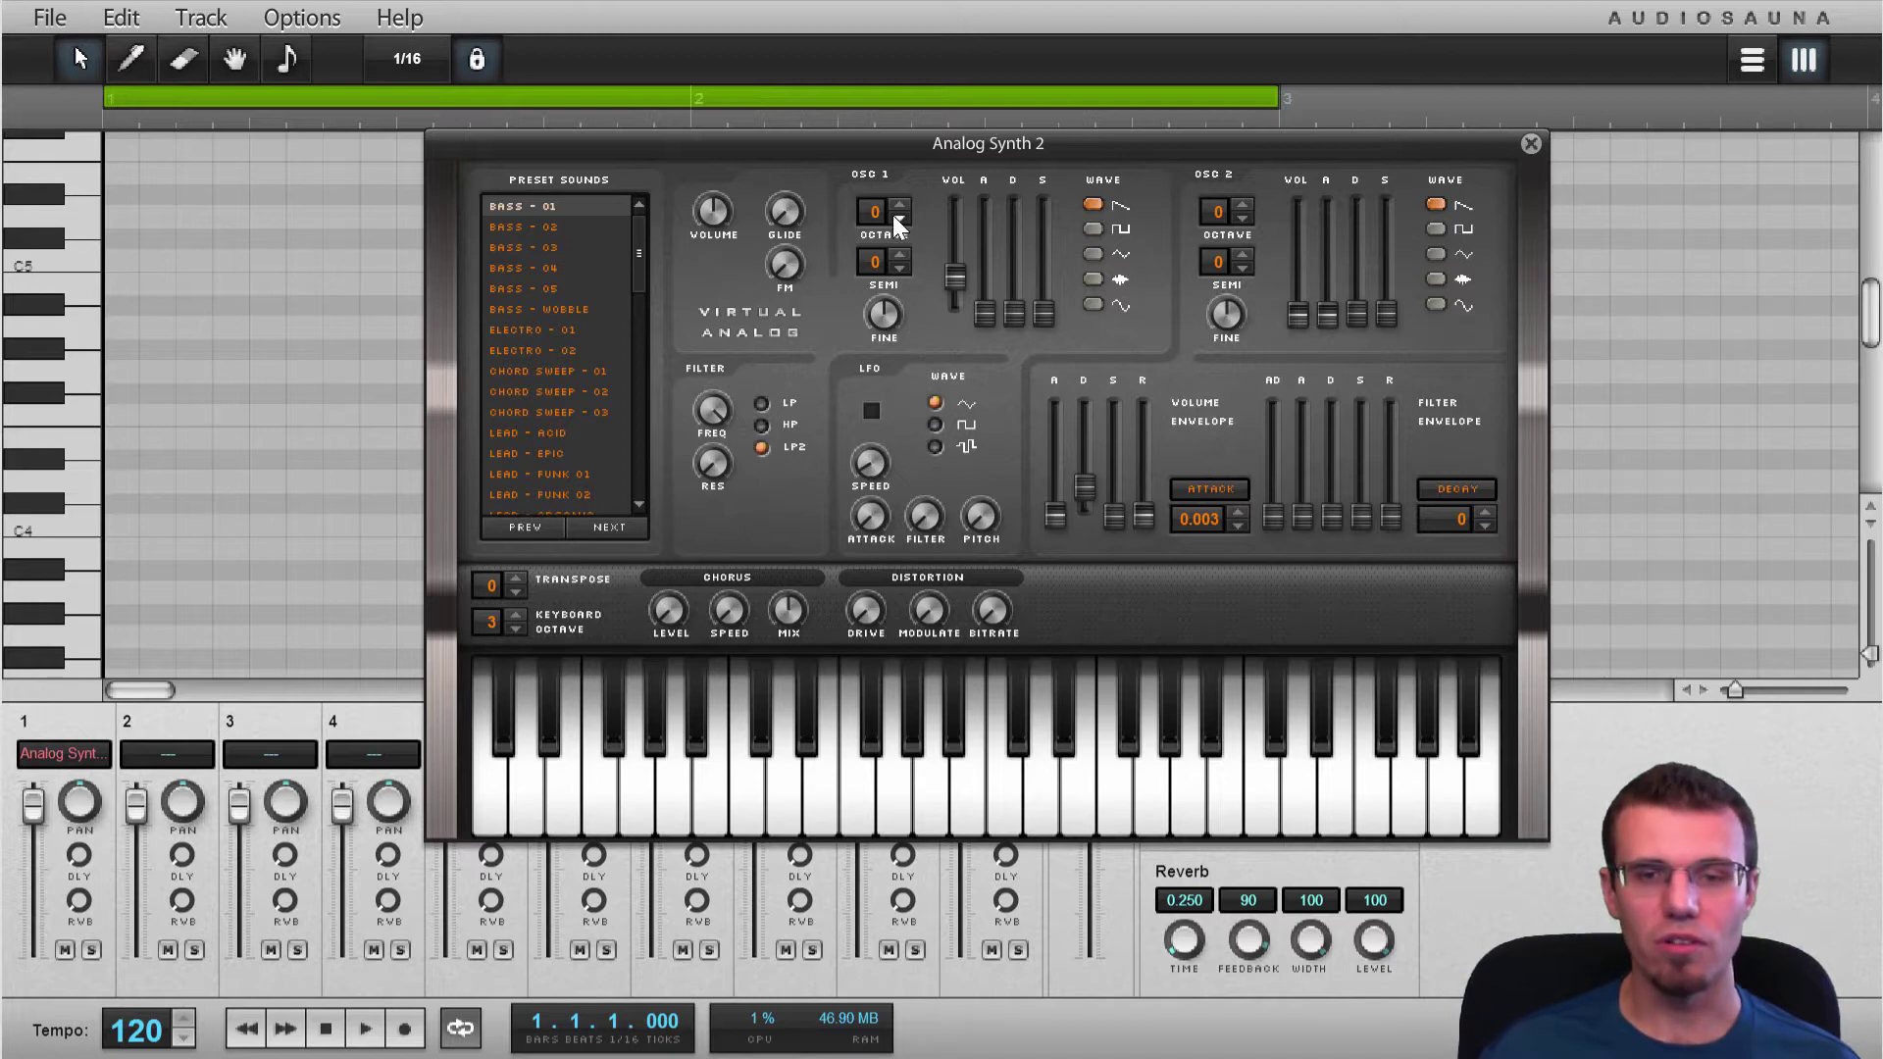
Try oscillator 1's fine tuning around its centre position while playing the same note repeatedly
{"action": "key", "text": "n"}
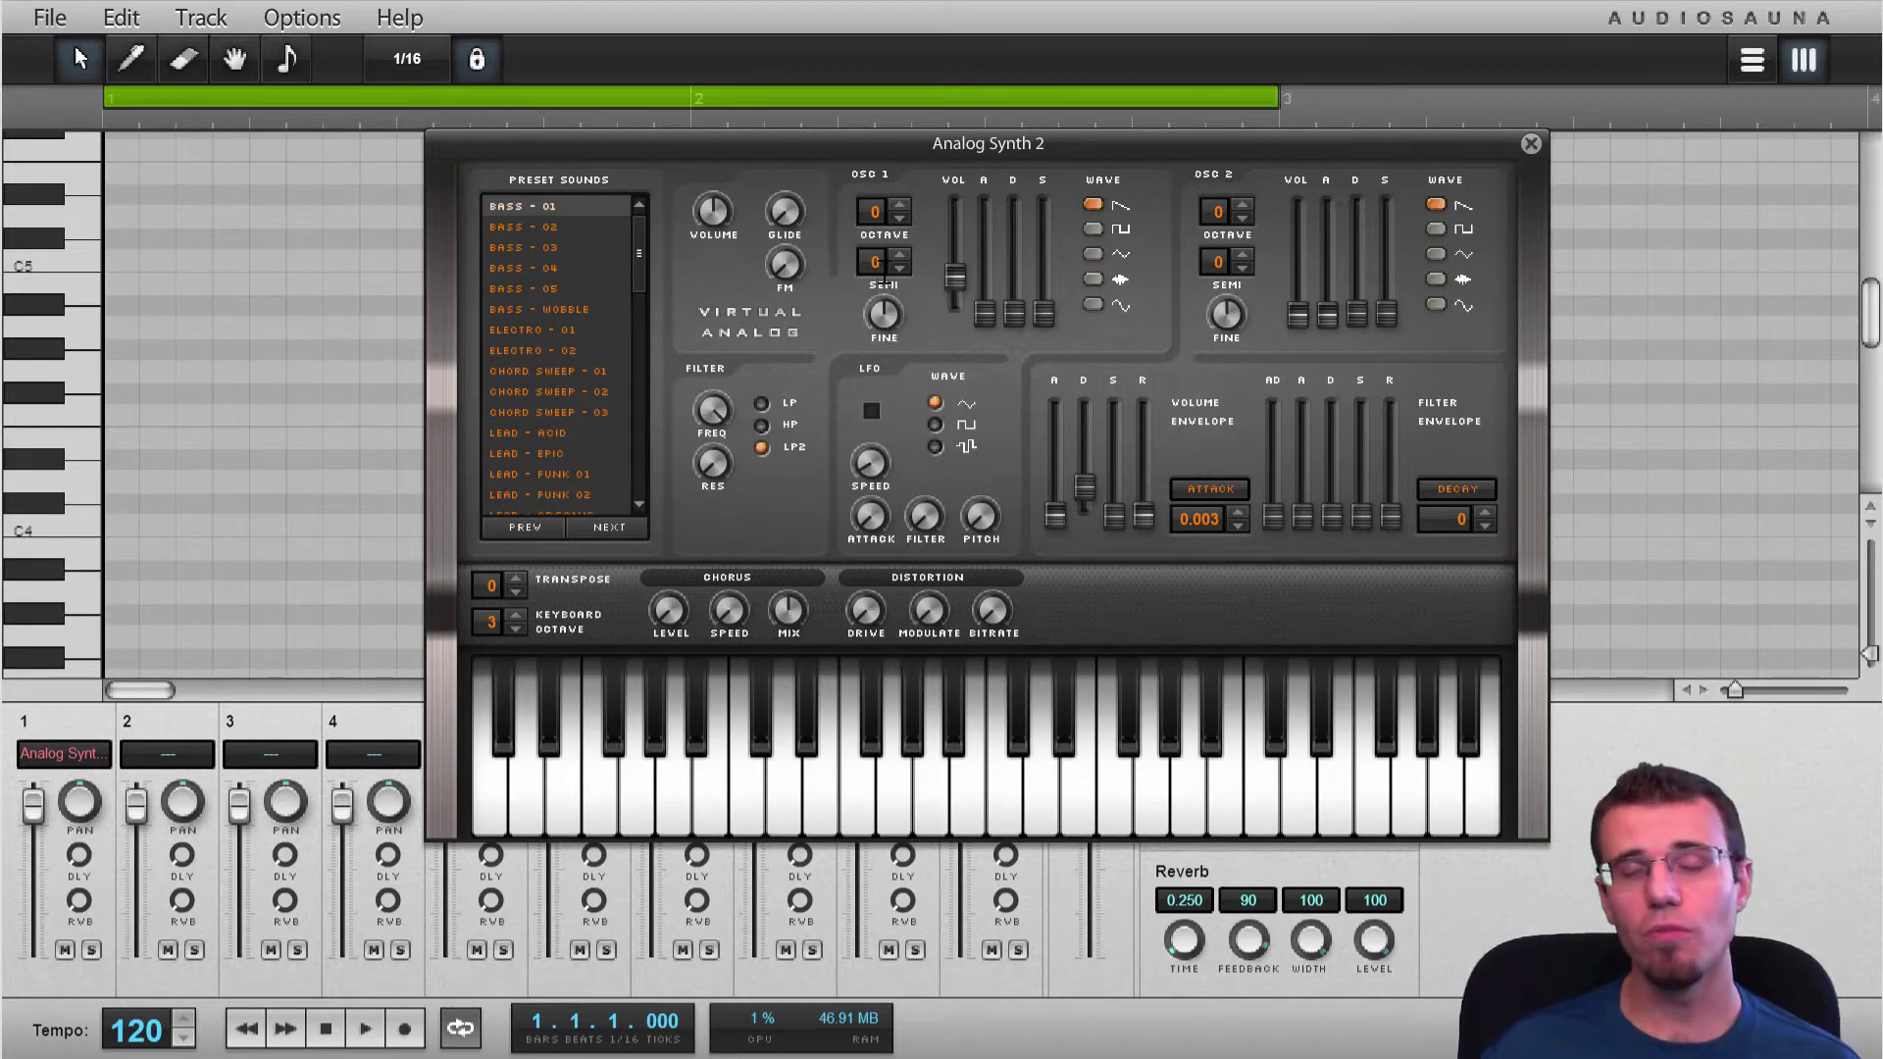
{"action": "key", "text": "n"}
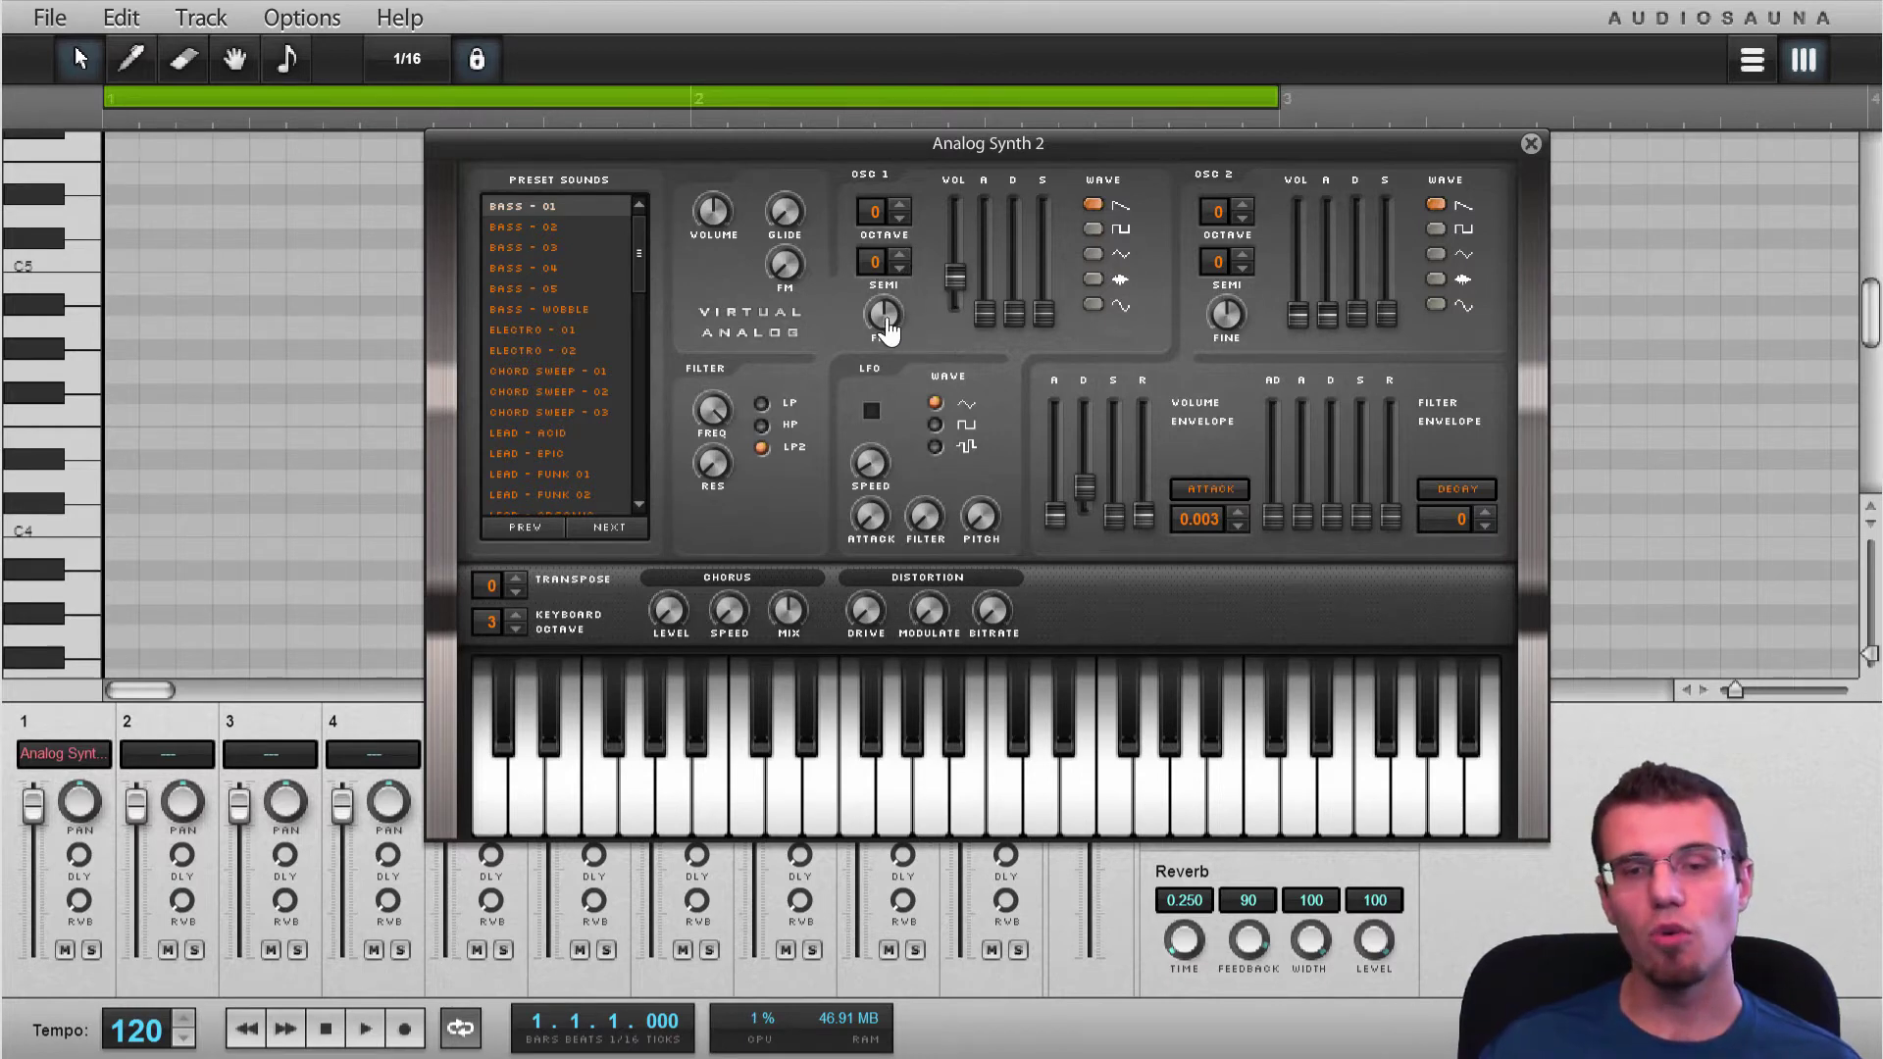
{"action": "key", "text": "n"}
{"action": "mouse_move", "coordinate": [886, 333]}
{"action": "mouse_move", "coordinate": [885, 334]}
{"action": "left_mouse_down"}
{"action": "mouse_move", "coordinate": [912, 484]}
{"action": "mouse_move", "coordinate": [892, 304]}
{"action": "mouse_move", "coordinate": [883, 351]}
{"action": "mouse_move", "coordinate": [882, 333]}
{"action": "left_mouse_up"}
{"action": "key", "text": "n"}
{"action": "key", "text": "n"}
{"action": "key", "text": "n"}
{"action": "key", "text": "n"}
{"action": "key", "text": "n"}
{"action": "key", "text": "n"}
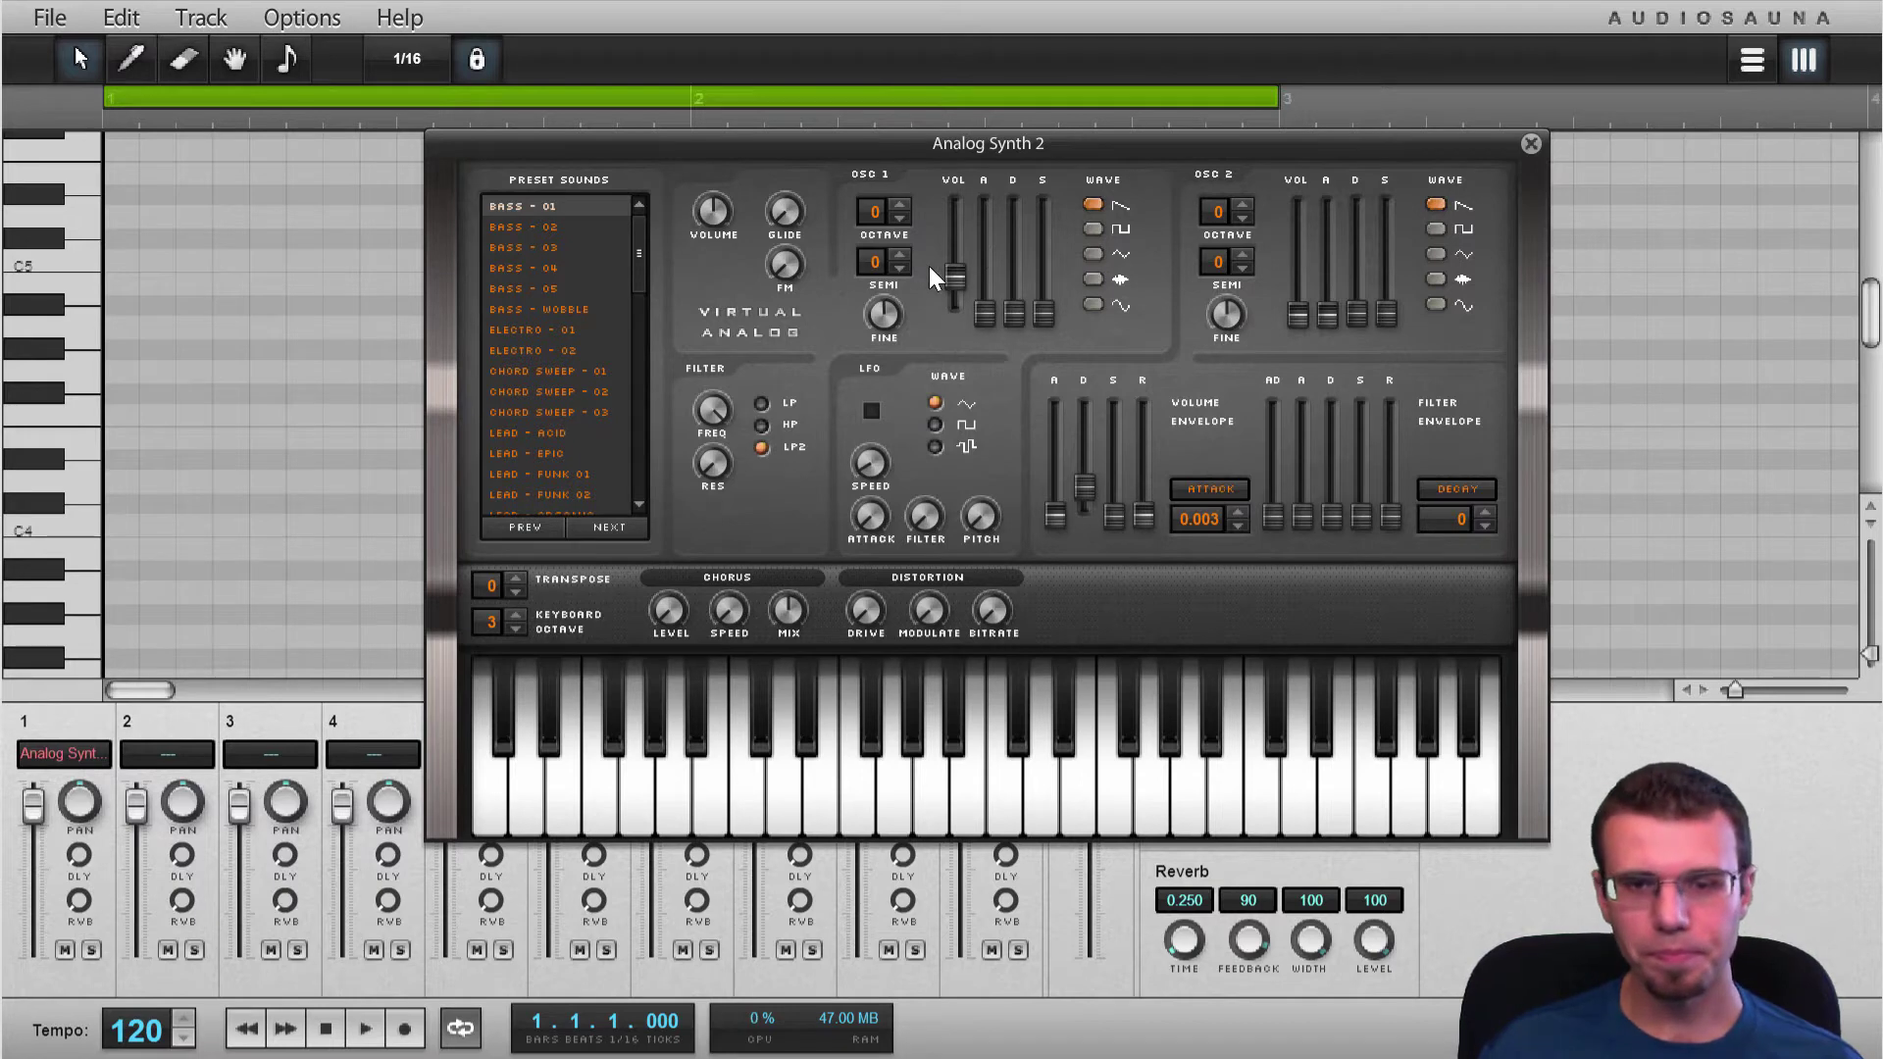
{"action": "key", "text": "n"}
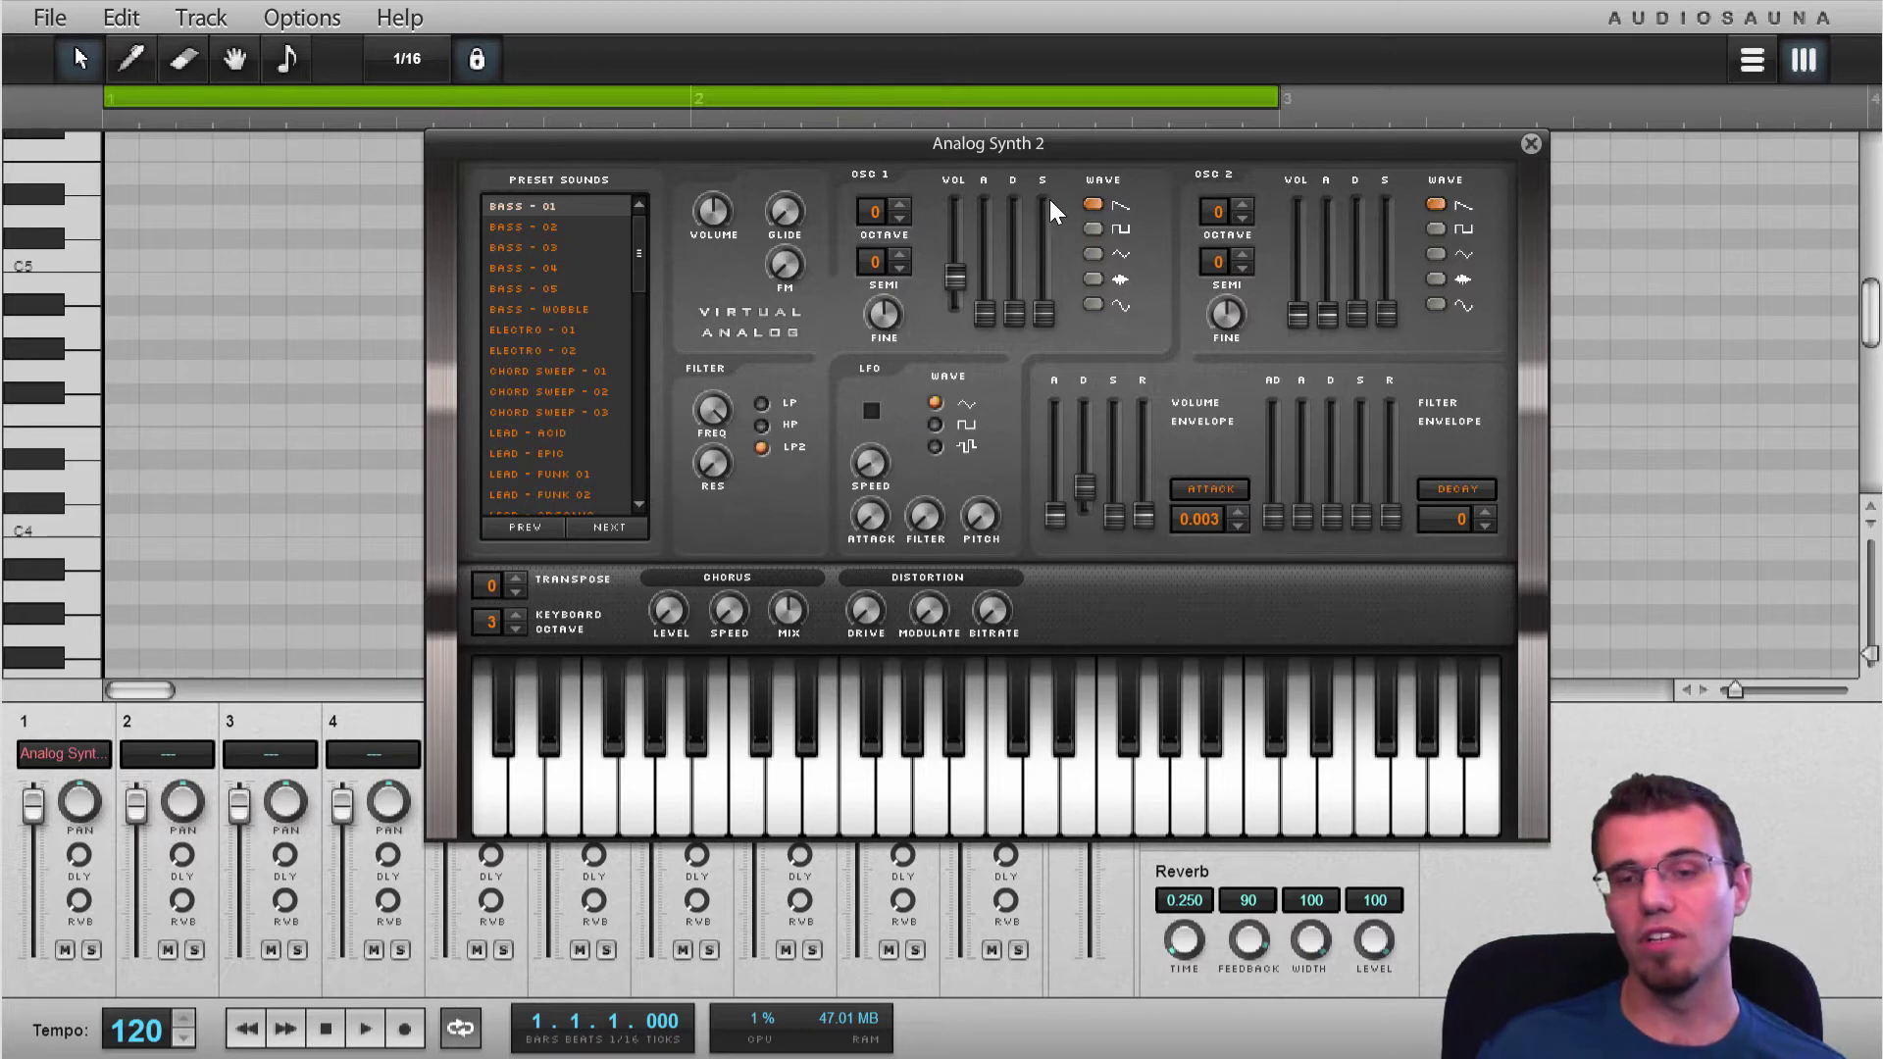
Lower the volume envelope's decay to its minimum, set its sustain to 1 and play a note to hear the change
{"action": "key", "text": "n"}
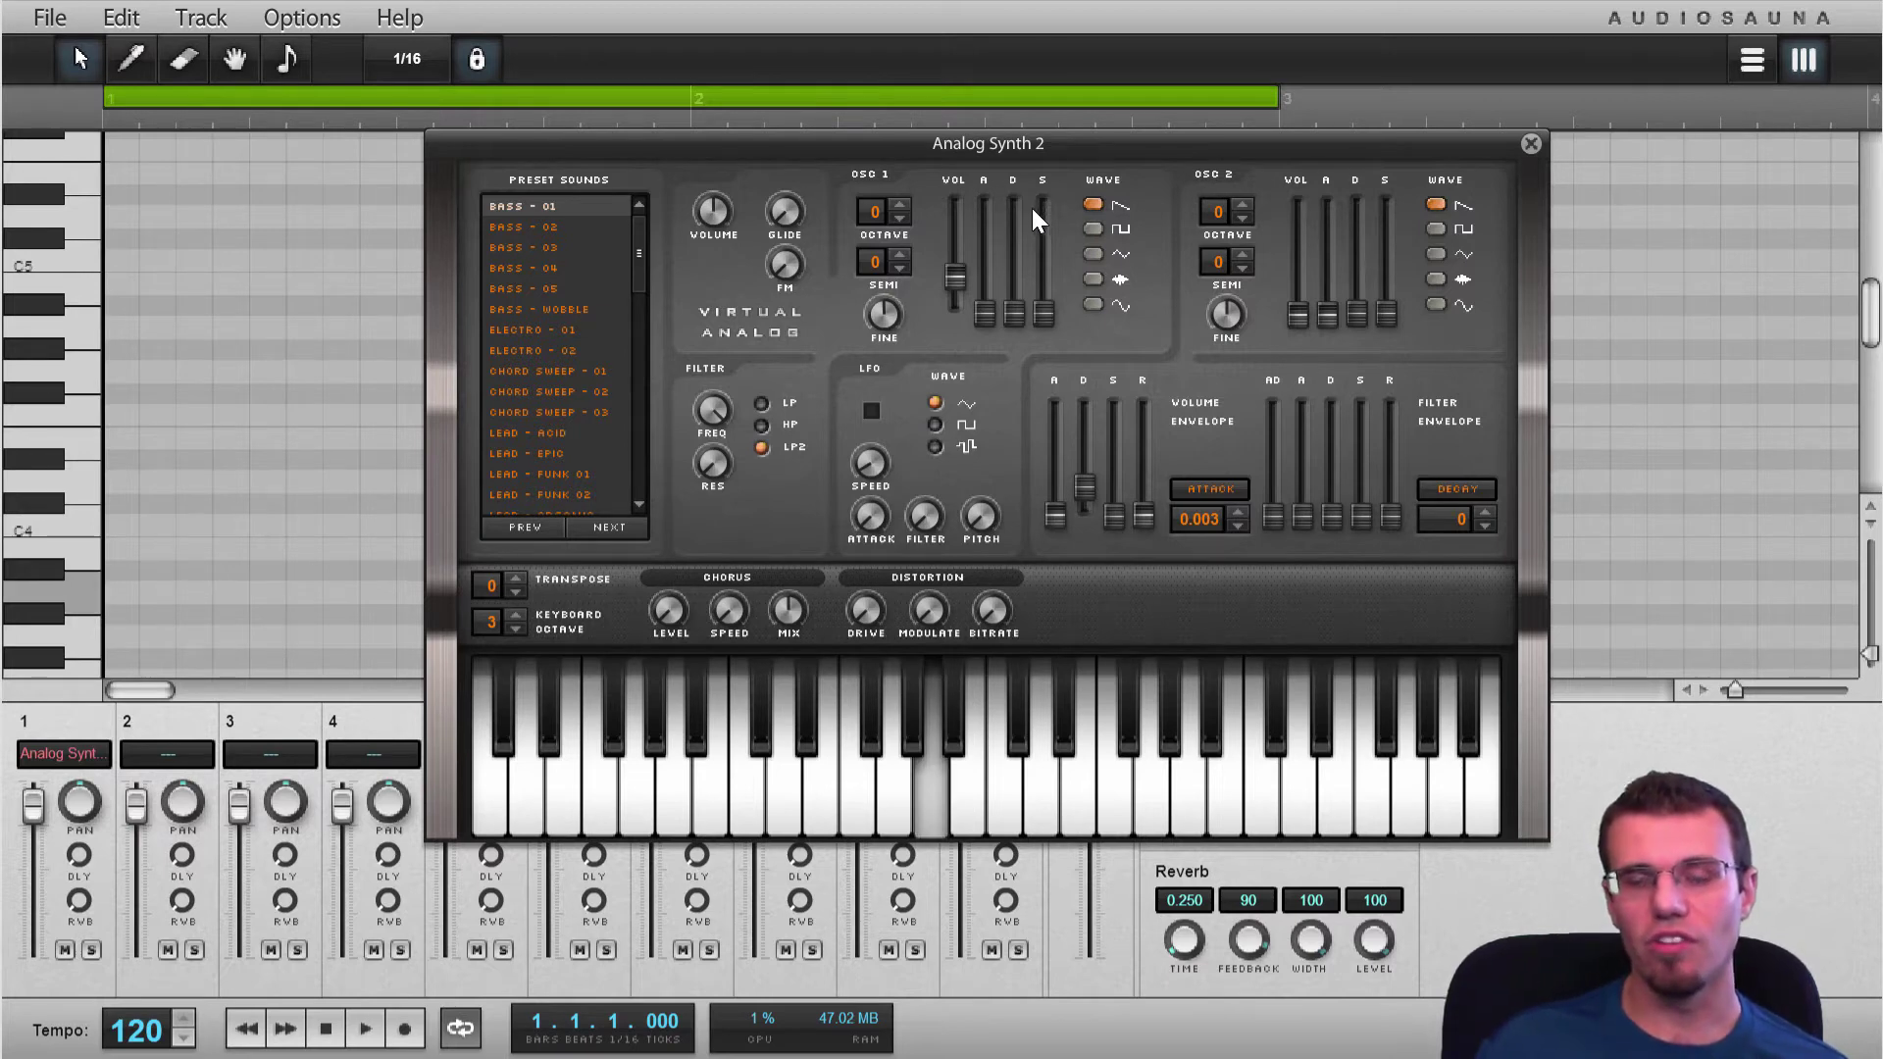
{"action": "key", "text": "n"}
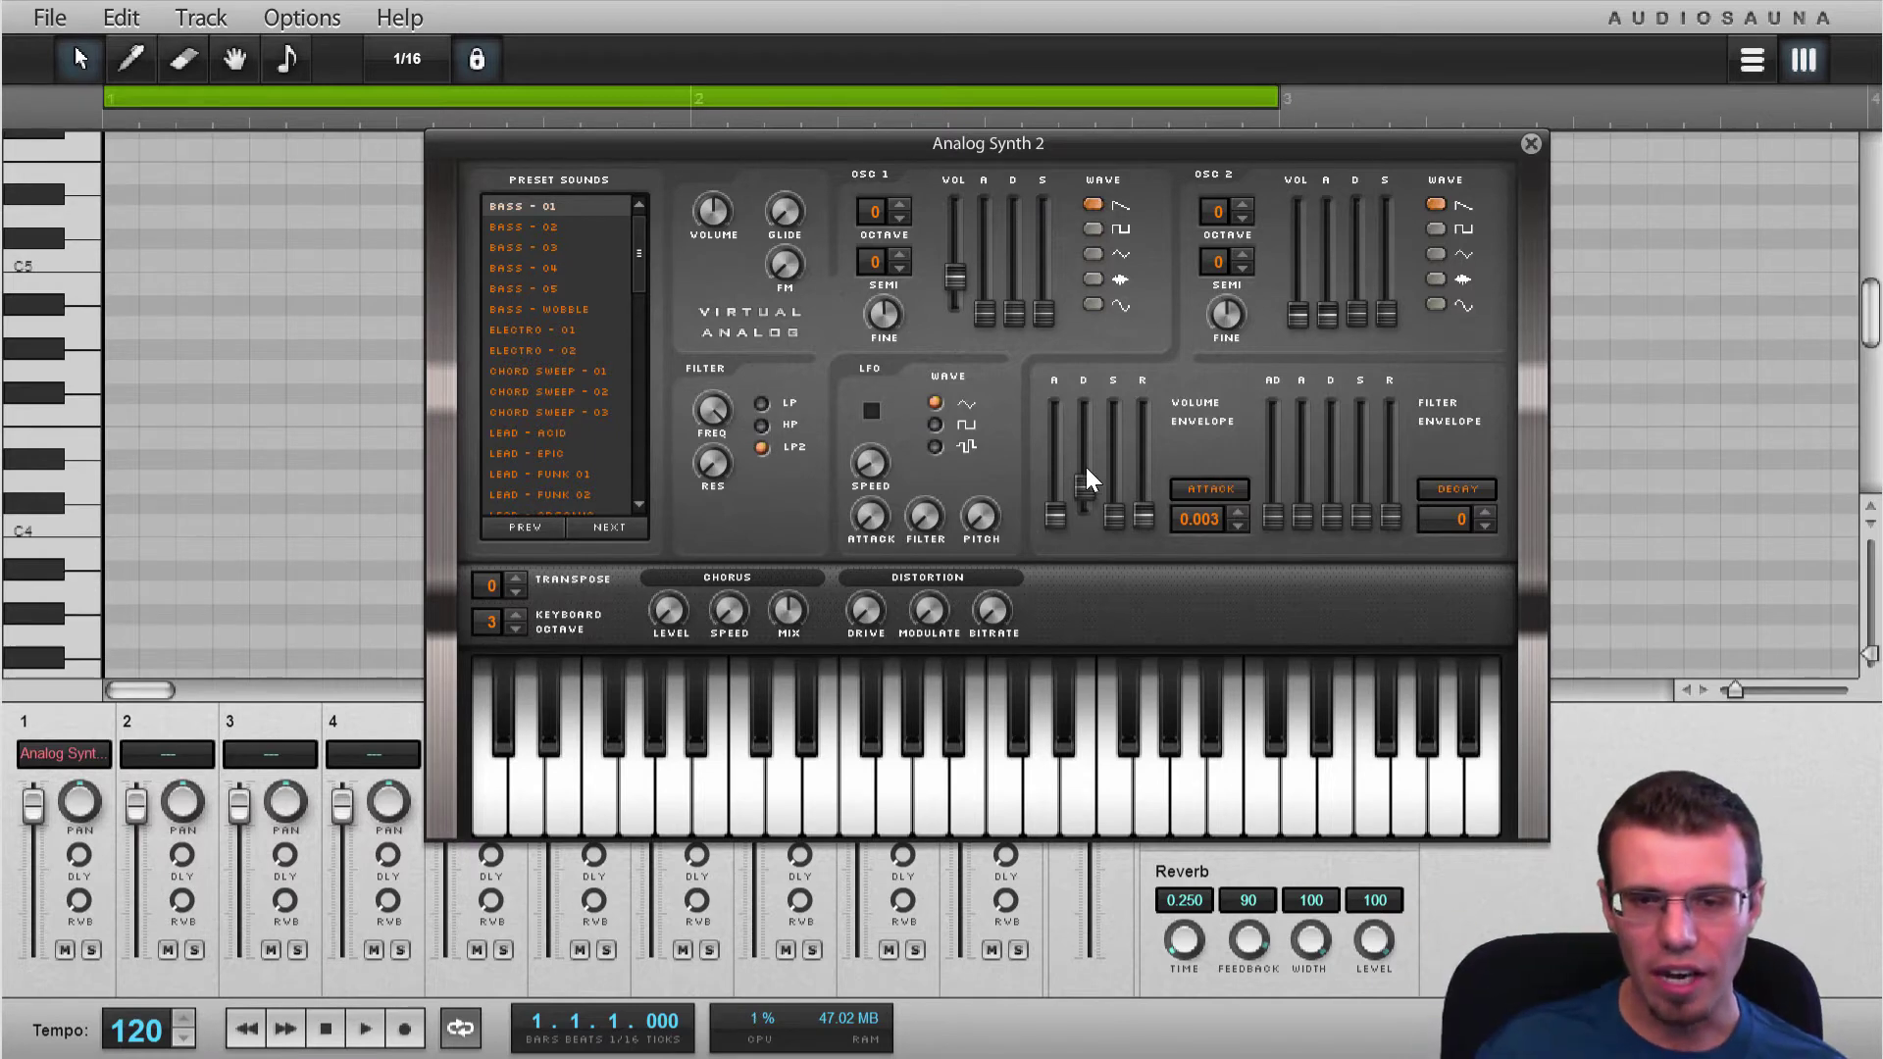
{"action": "left_click_drag", "start_coordinate": [1086, 467], "coordinate": [1118, 328]}
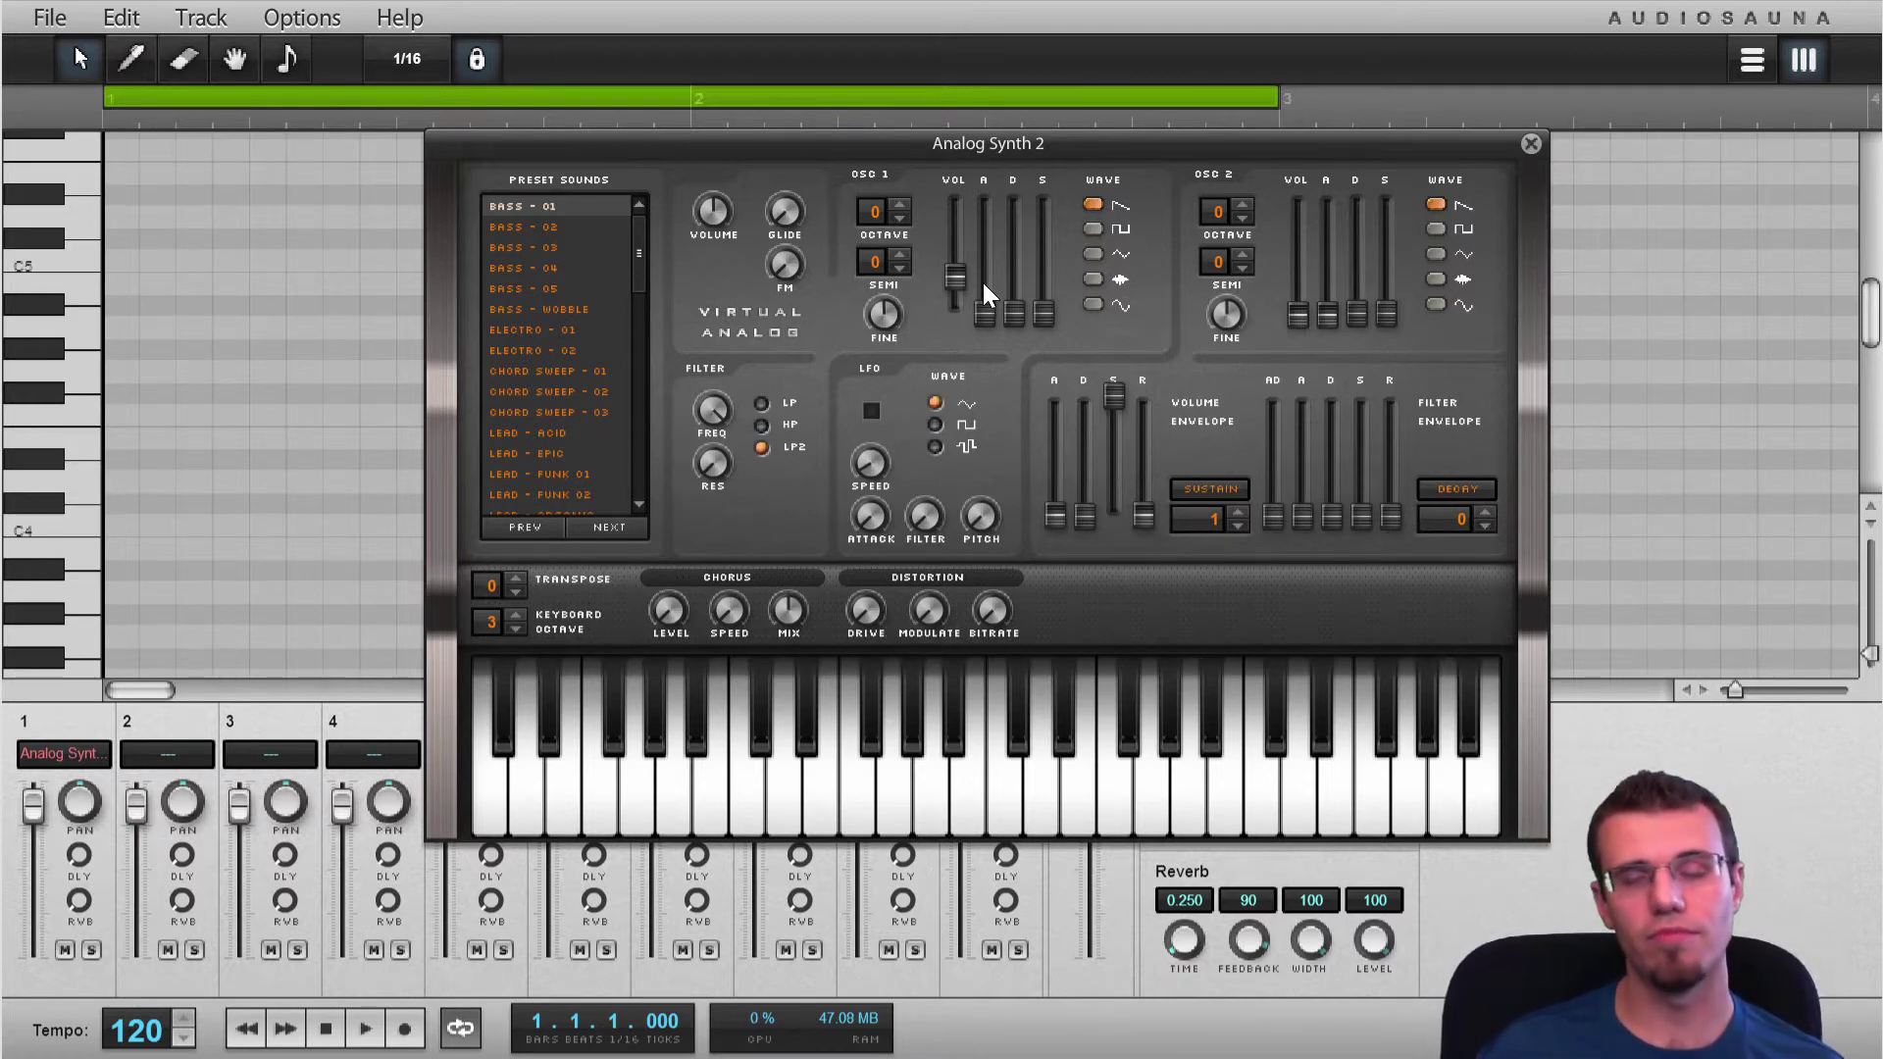
{"action": "key", "text": "n"}
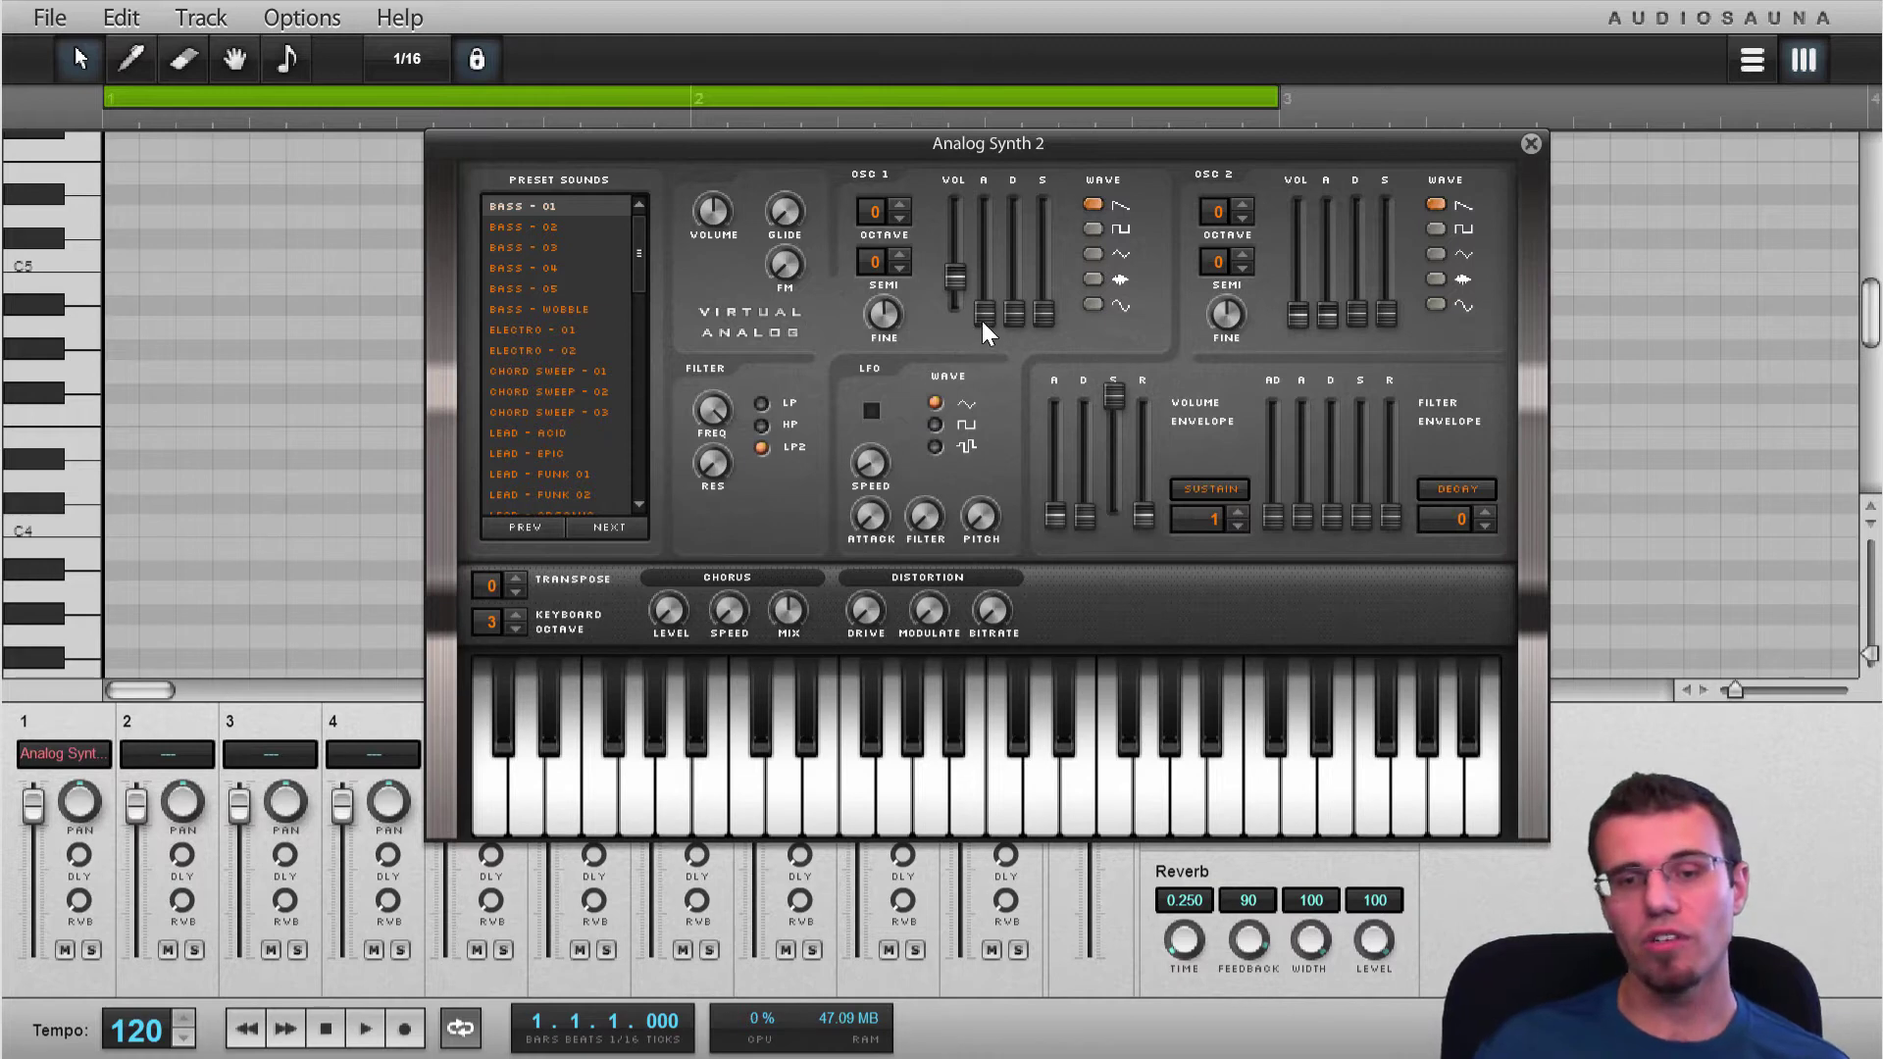
Raise oscillator 1's attack to just under half and its sustain to maximum, sounding a note after each change
{"action": "left_click_drag", "start_coordinate": [982, 322], "coordinate": [977, 275]}
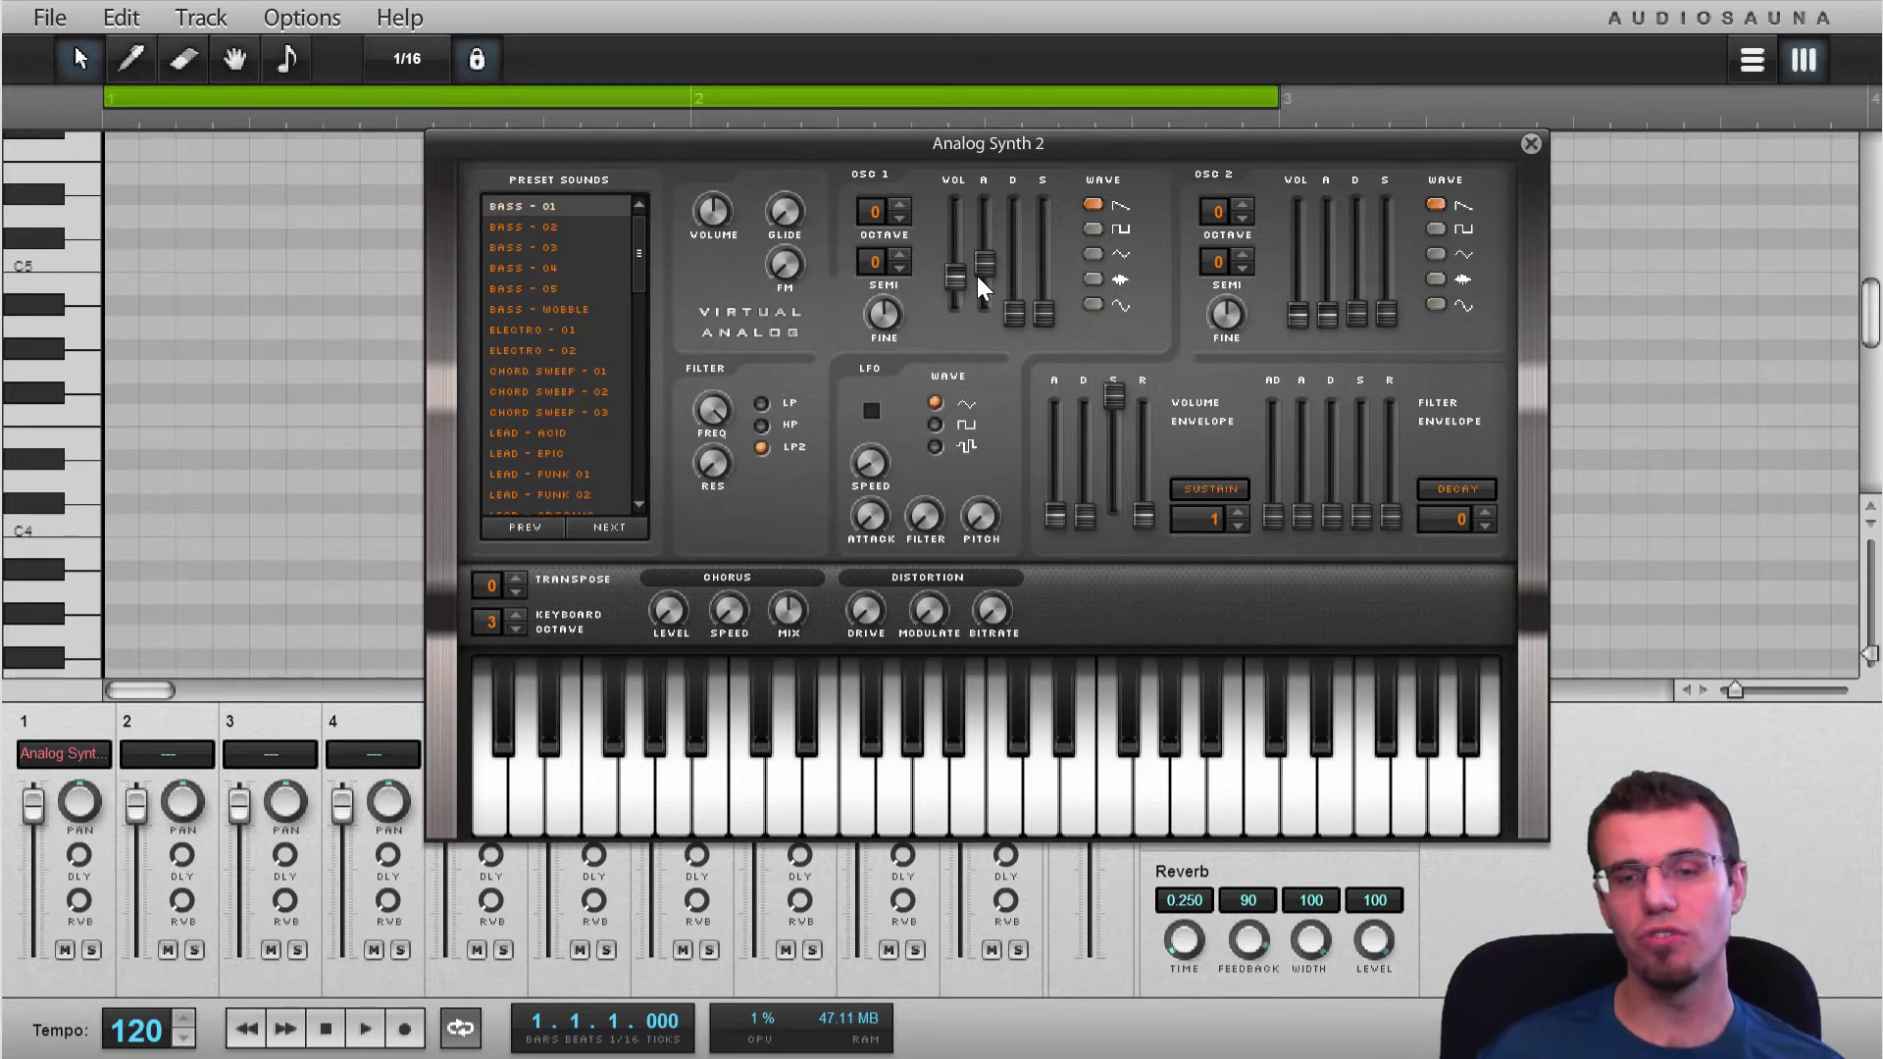
{"action": "key", "text": "n"}
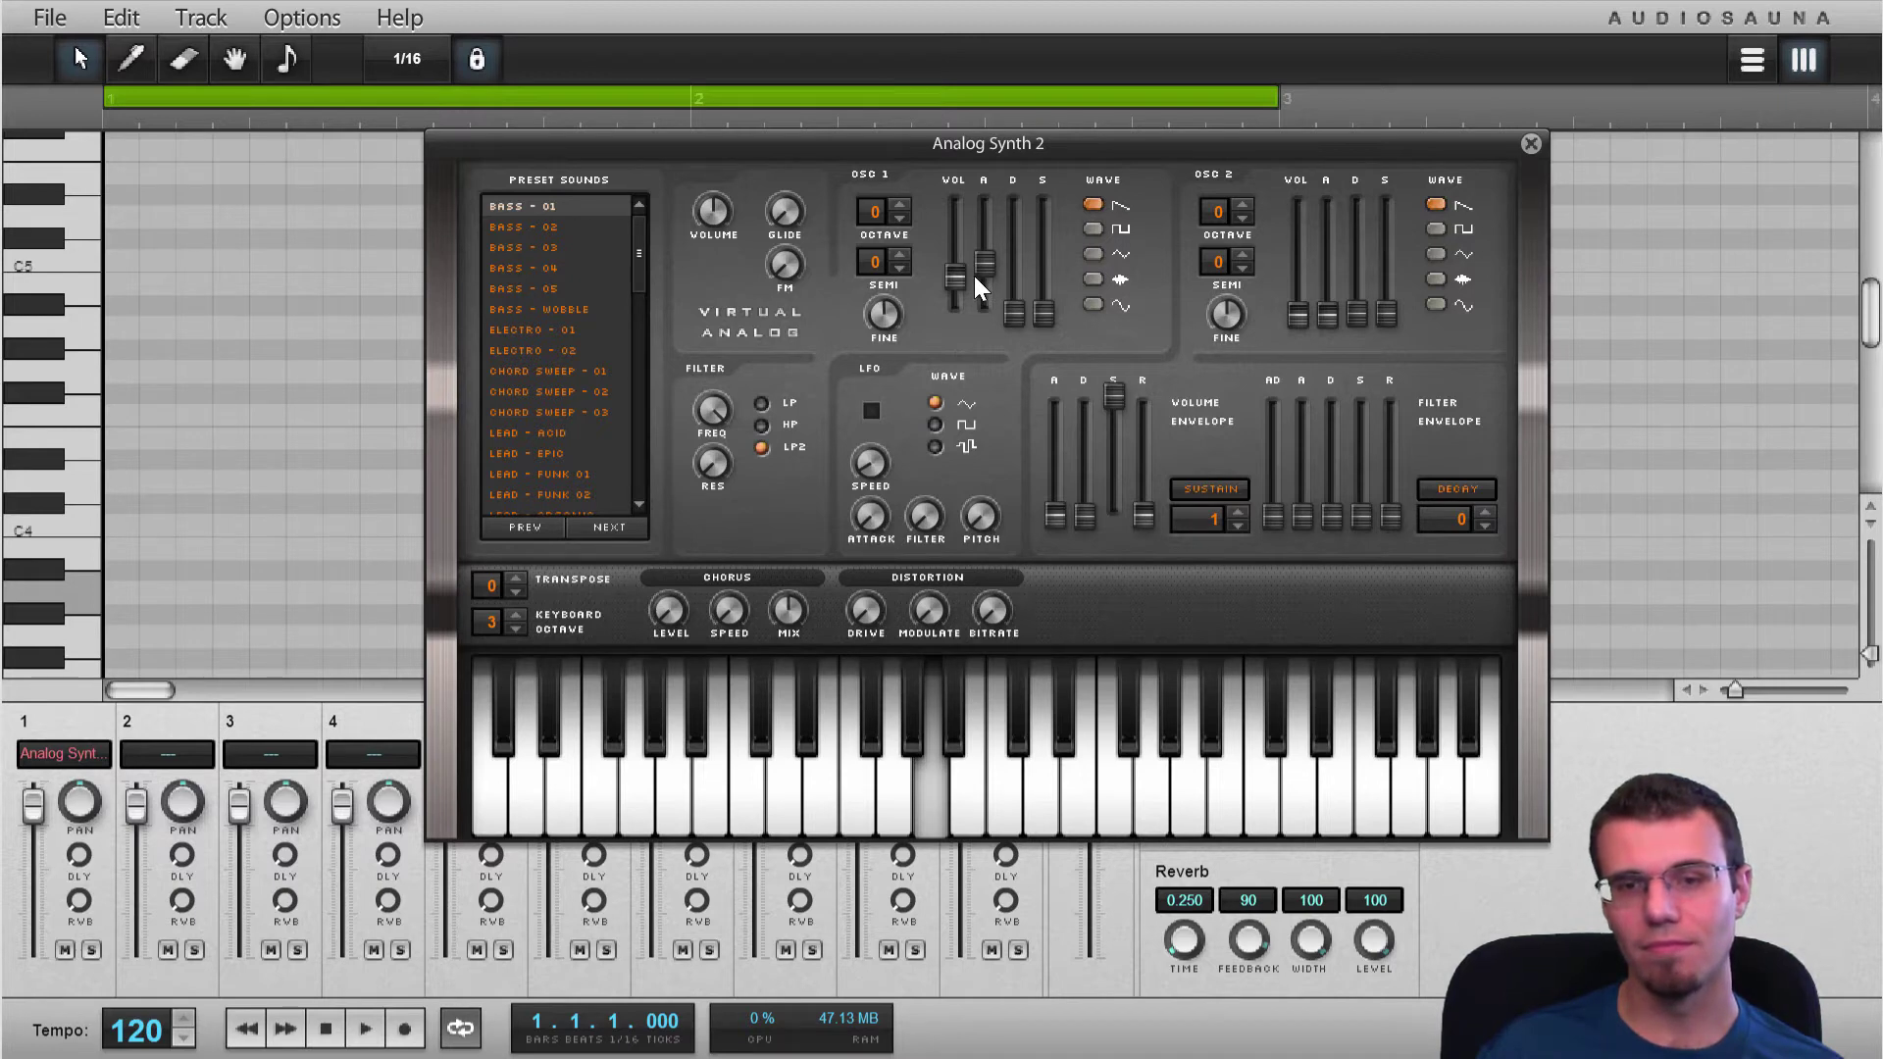
{"action": "left_click_drag", "start_coordinate": [1044, 318], "coordinate": [1034, 187]}
{"action": "key", "text": "n"}
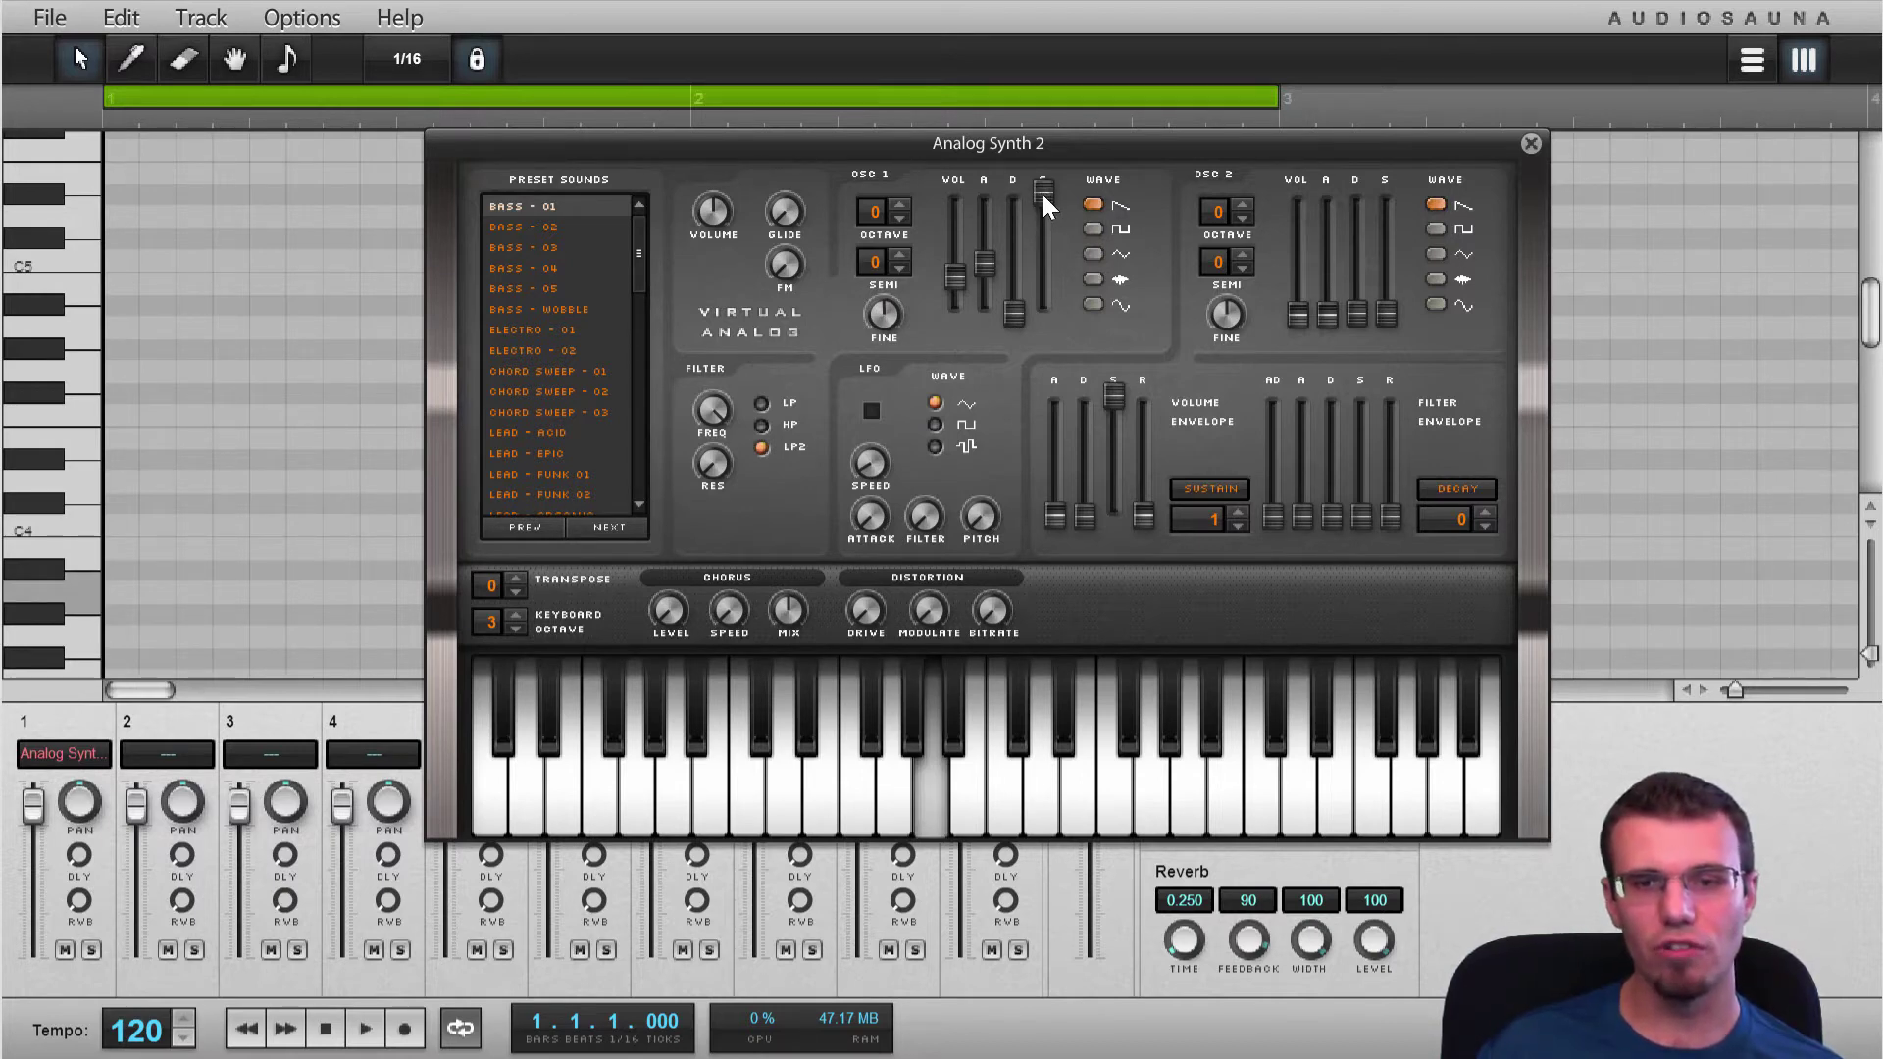
Return oscillator 1's sustain and attack to their minimum while playing notes to compare the sound
{"action": "left_click_drag", "start_coordinate": [1044, 194], "coordinate": [1055, 380]}
{"action": "key", "text": "n"}
{"action": "left_click_drag", "start_coordinate": [985, 263], "coordinate": [1079, 469]}
{"action": "key", "text": "n"}
{"action": "key", "text": "n"}
{"action": "key", "text": "n"}
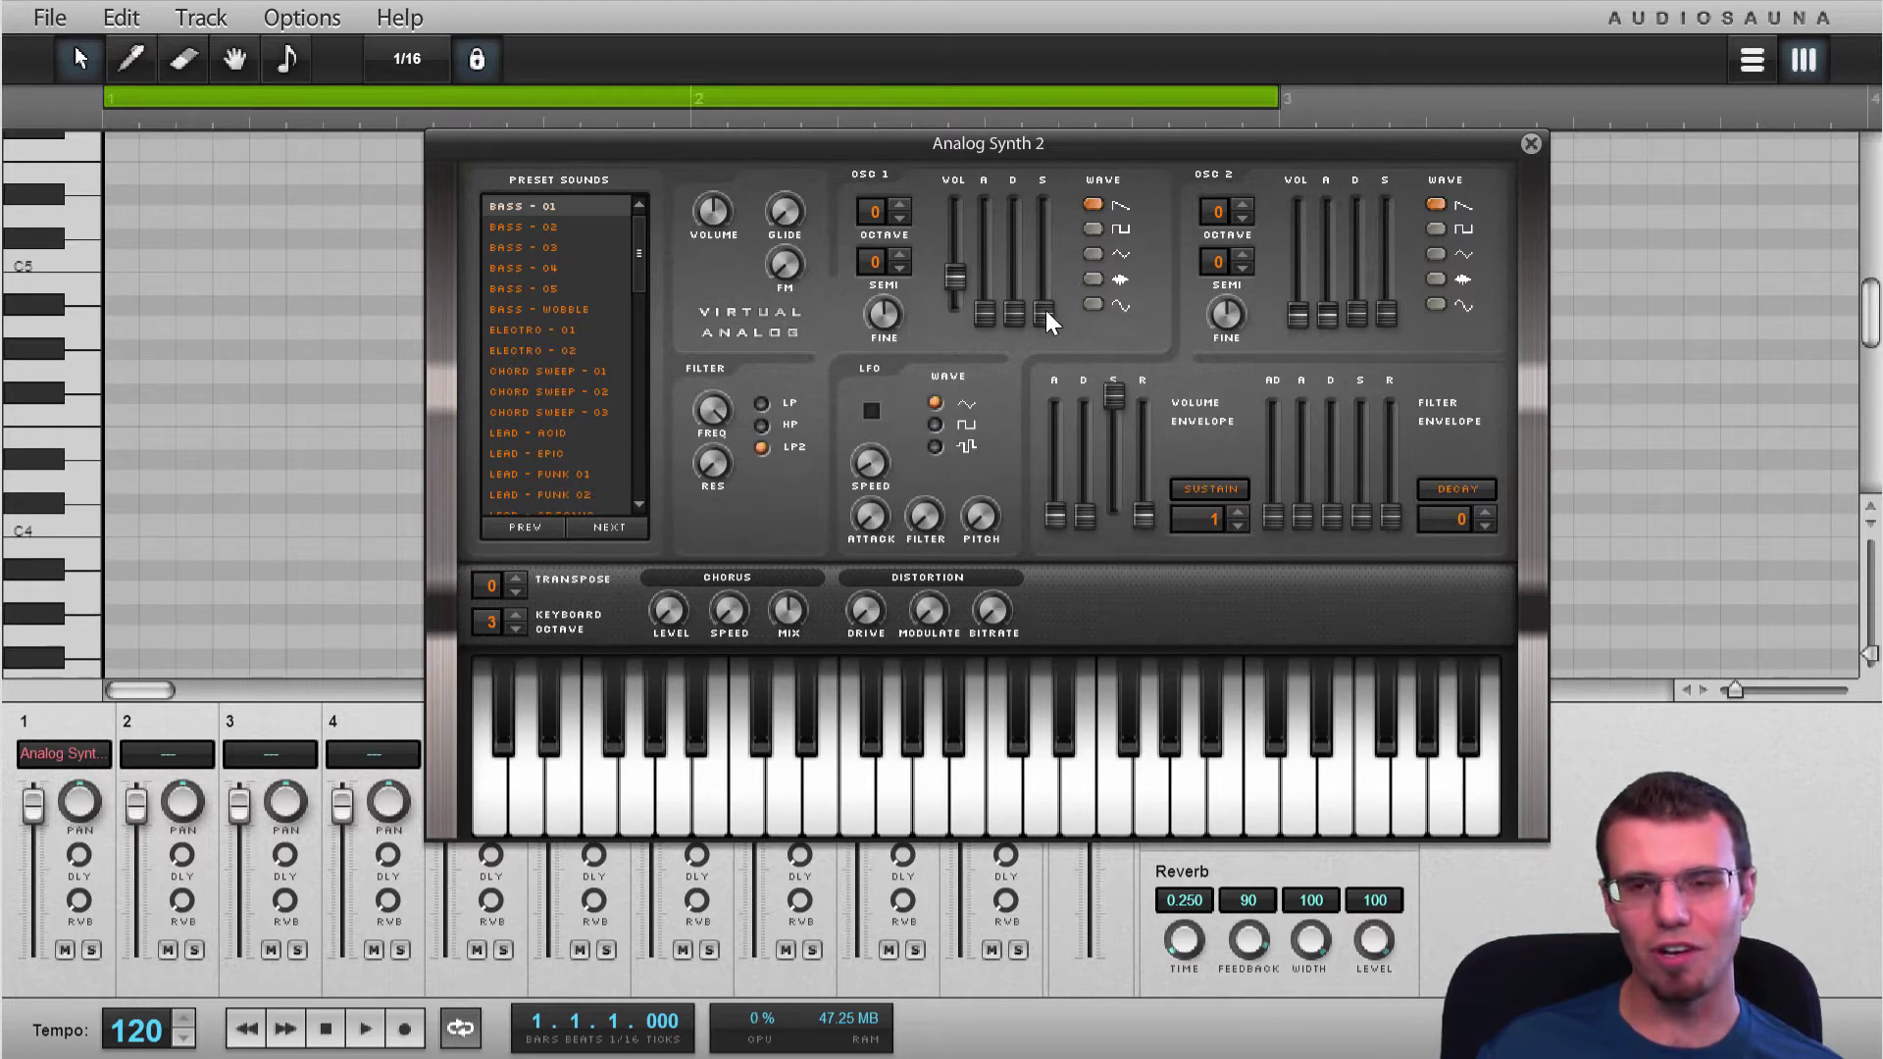
{"action": "left_click_drag", "start_coordinate": [1046, 312], "coordinate": [1026, 384]}
{"action": "key", "text": "g"}
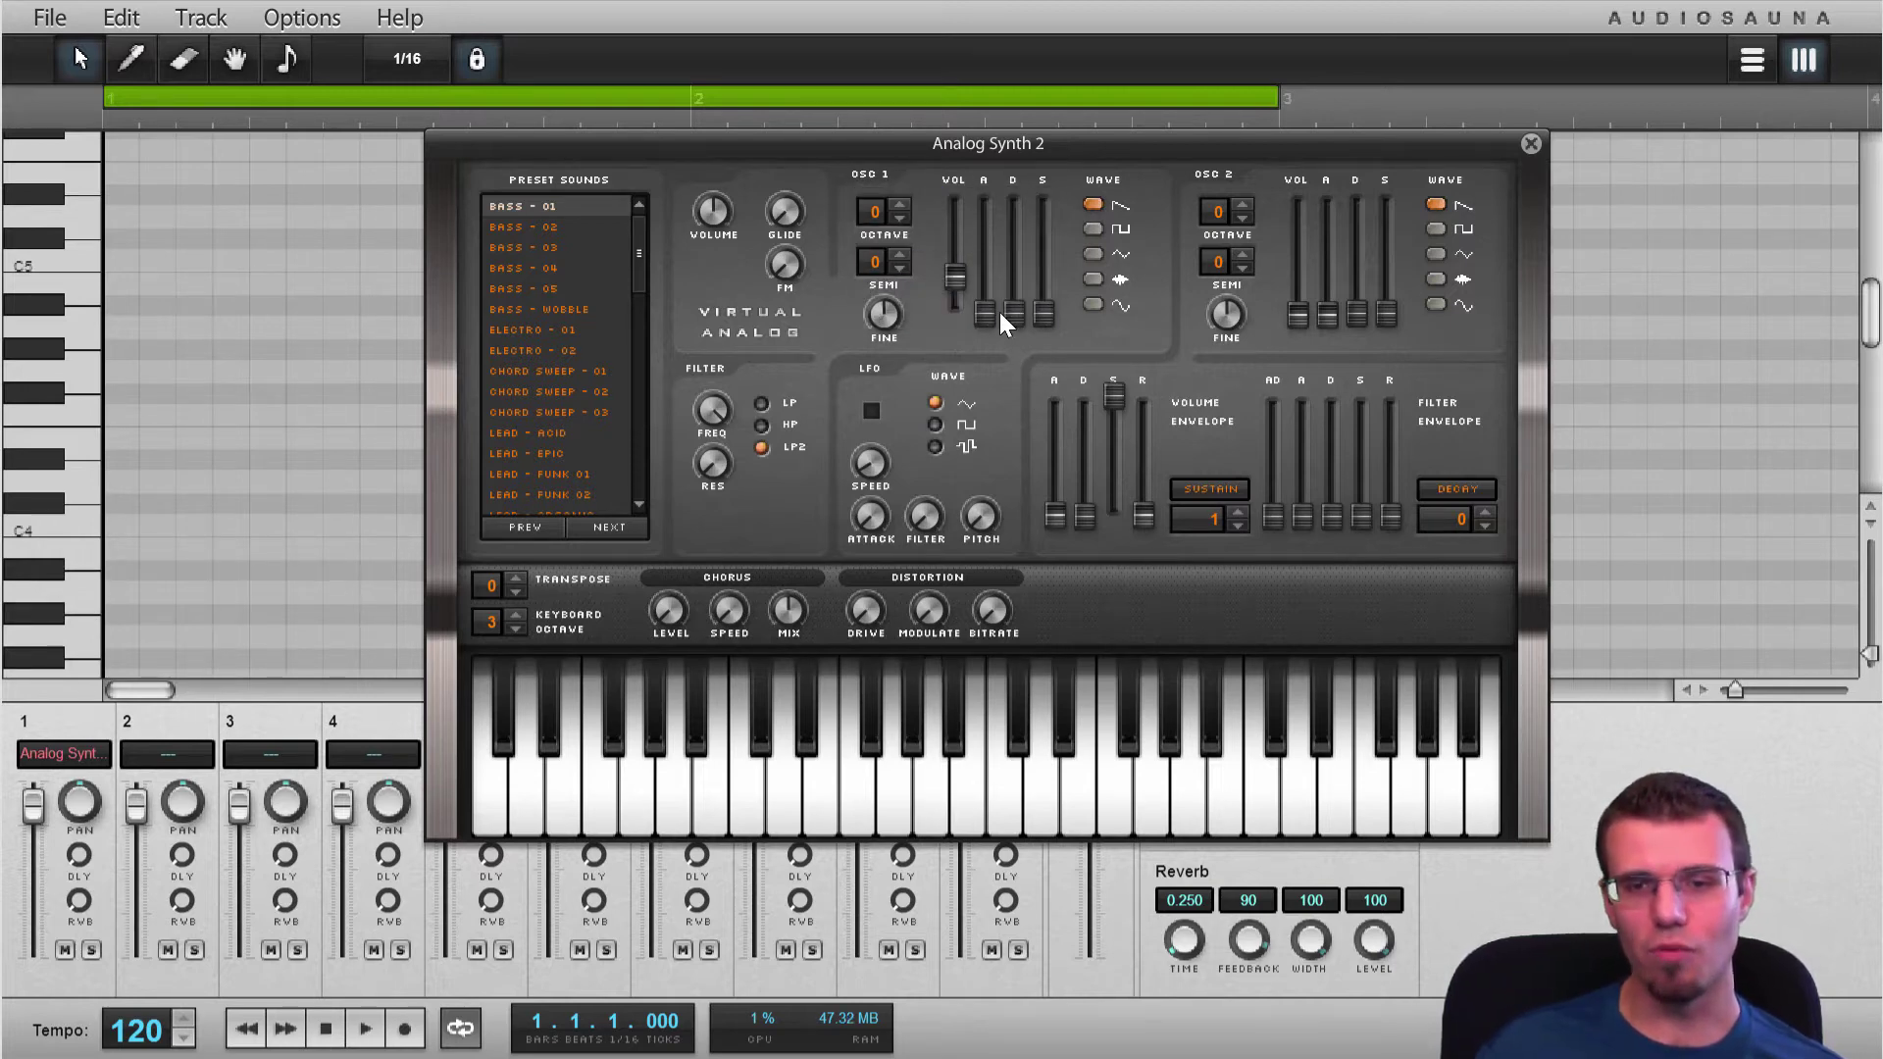
Raise oscillator 1's decay, then settle it at 1.51 seconds, repeatedly playing the same note to hear the fade
{"action": "left_click_drag", "start_coordinate": [1014, 306], "coordinate": [1006, 239]}
{"action": "key", "text": "g"}
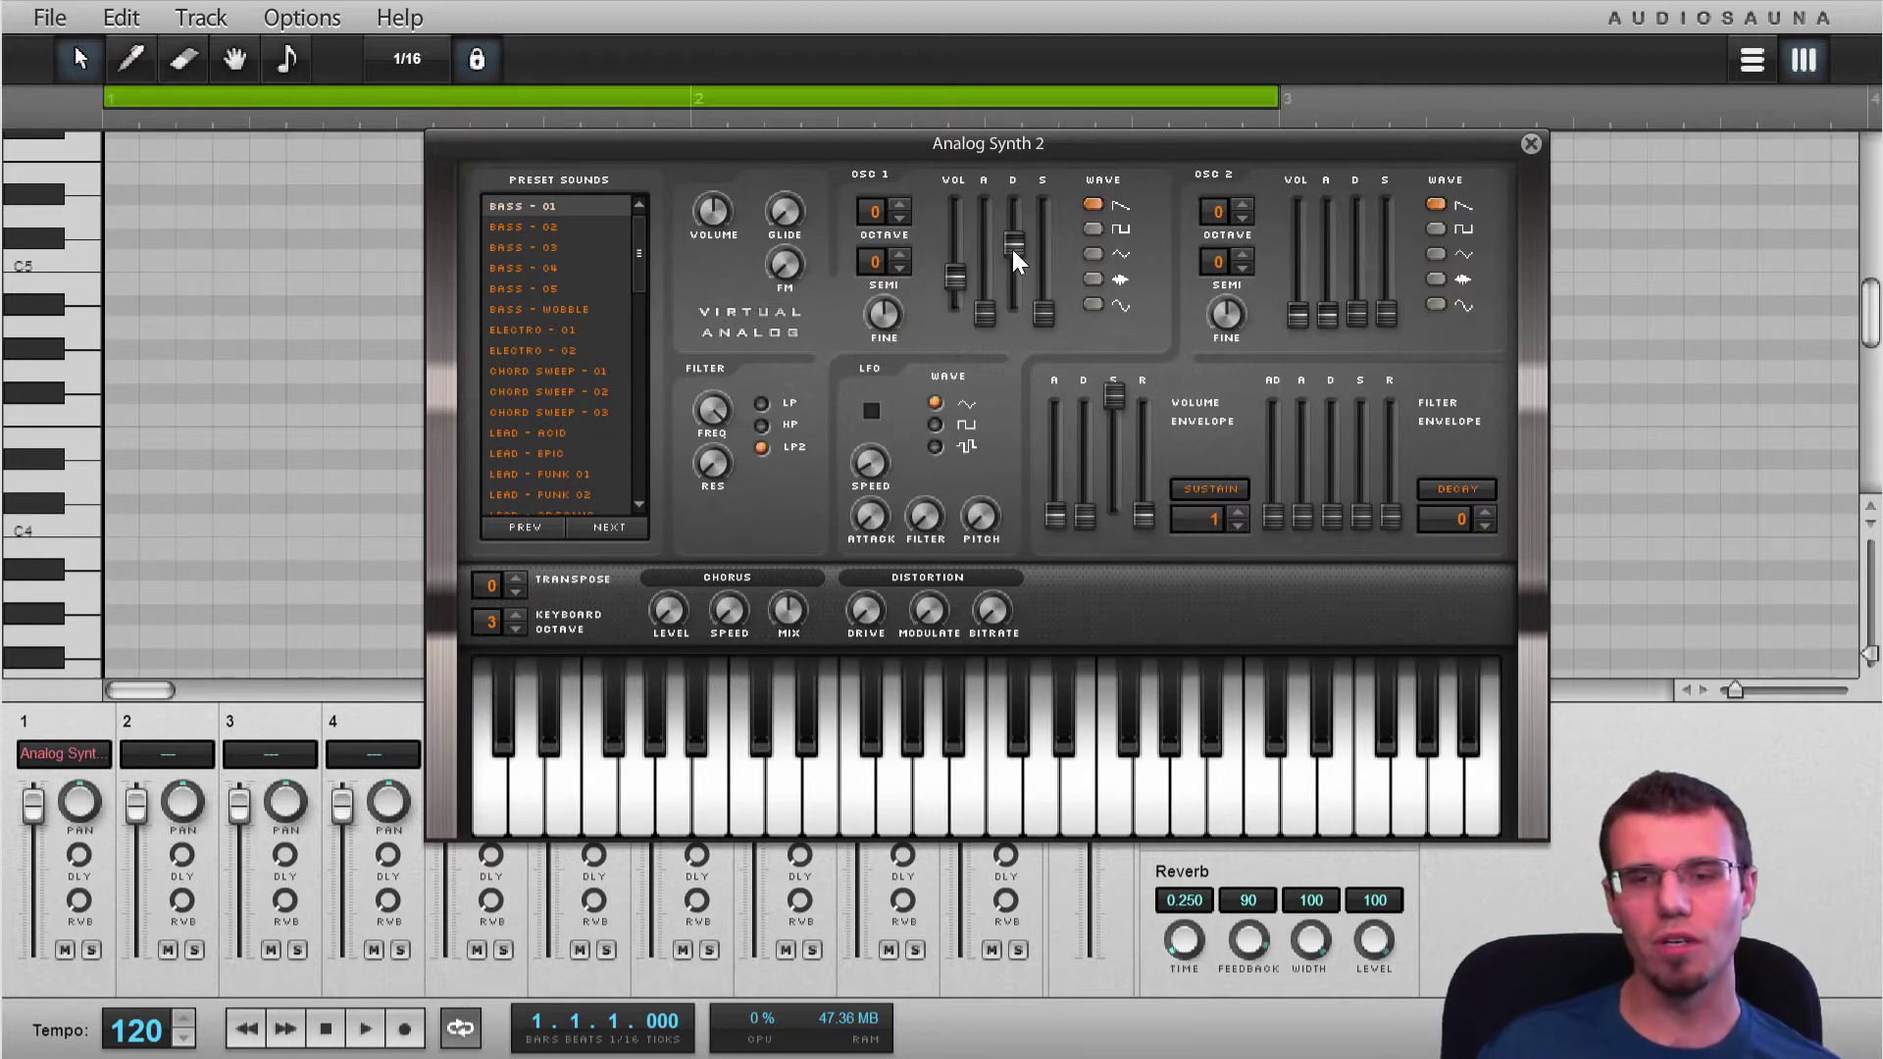
{"action": "left_click_drag", "start_coordinate": [1014, 253], "coordinate": [1022, 280]}
{"action": "key", "text": "g"}
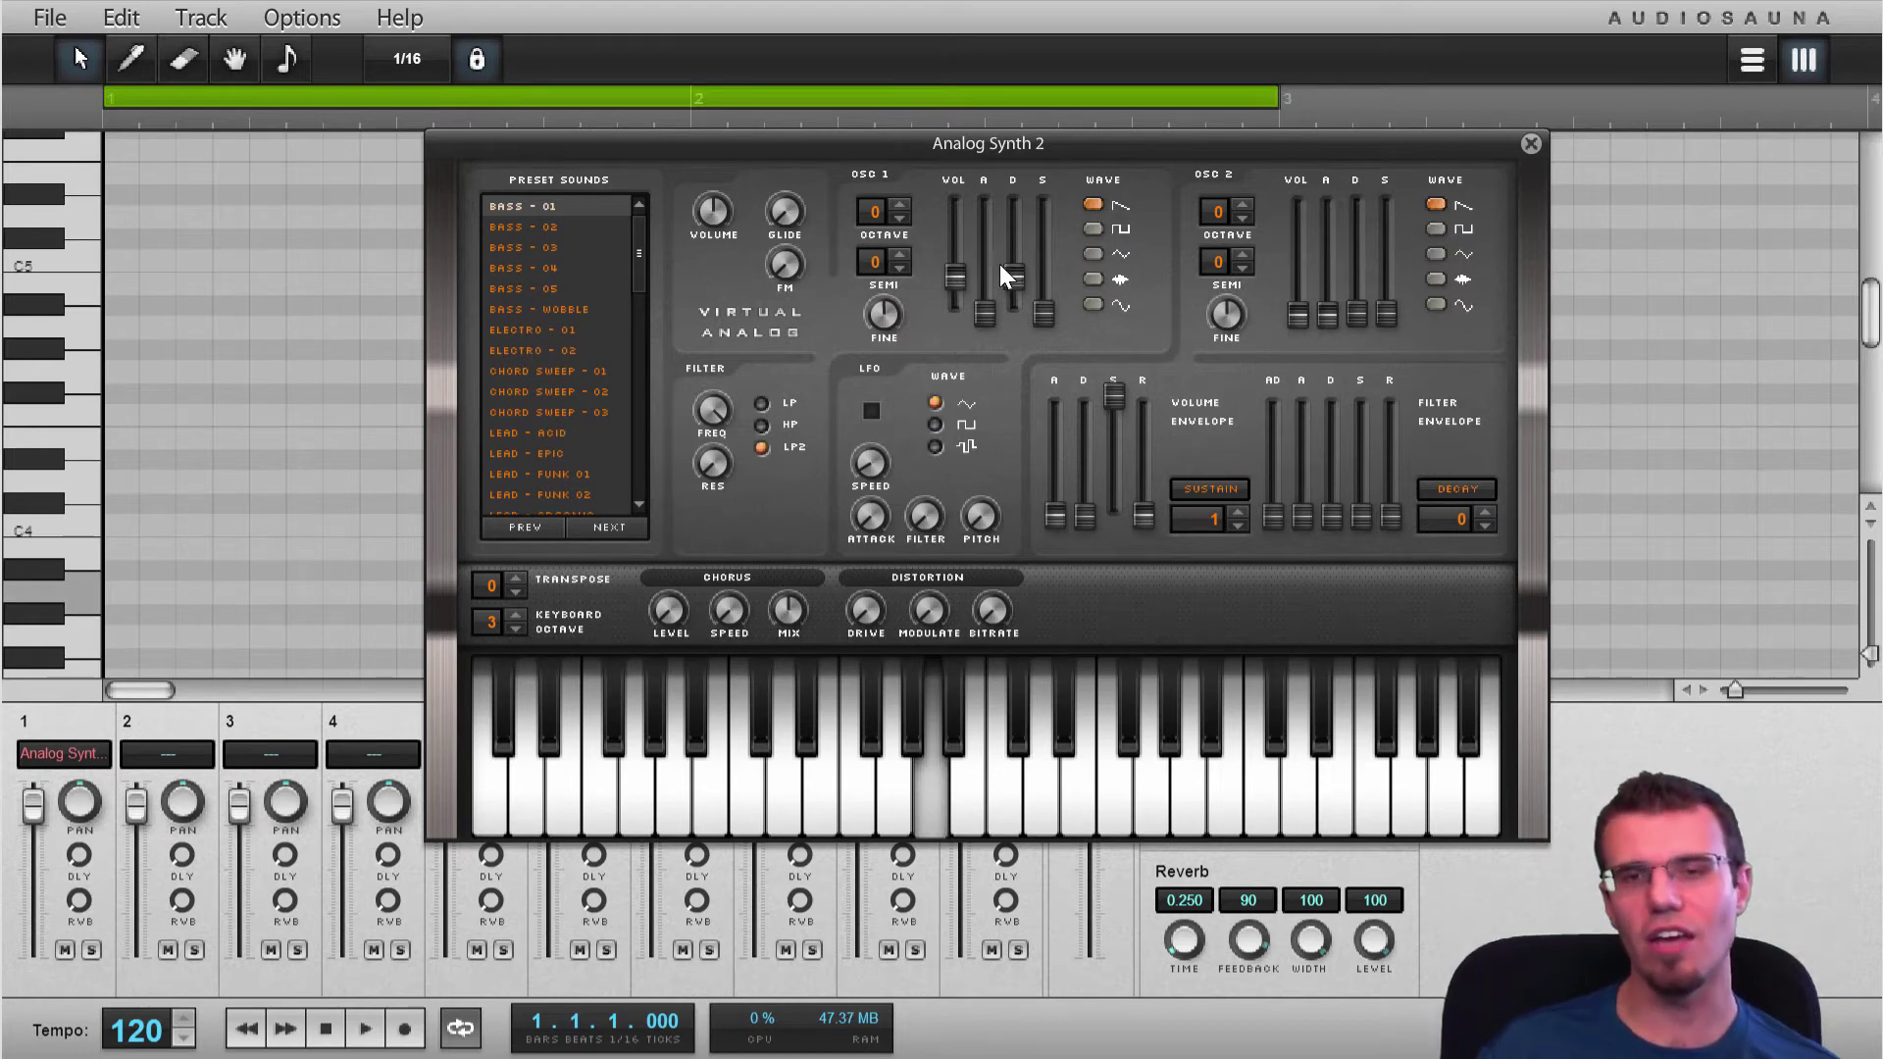
{"action": "key", "text": "g"}
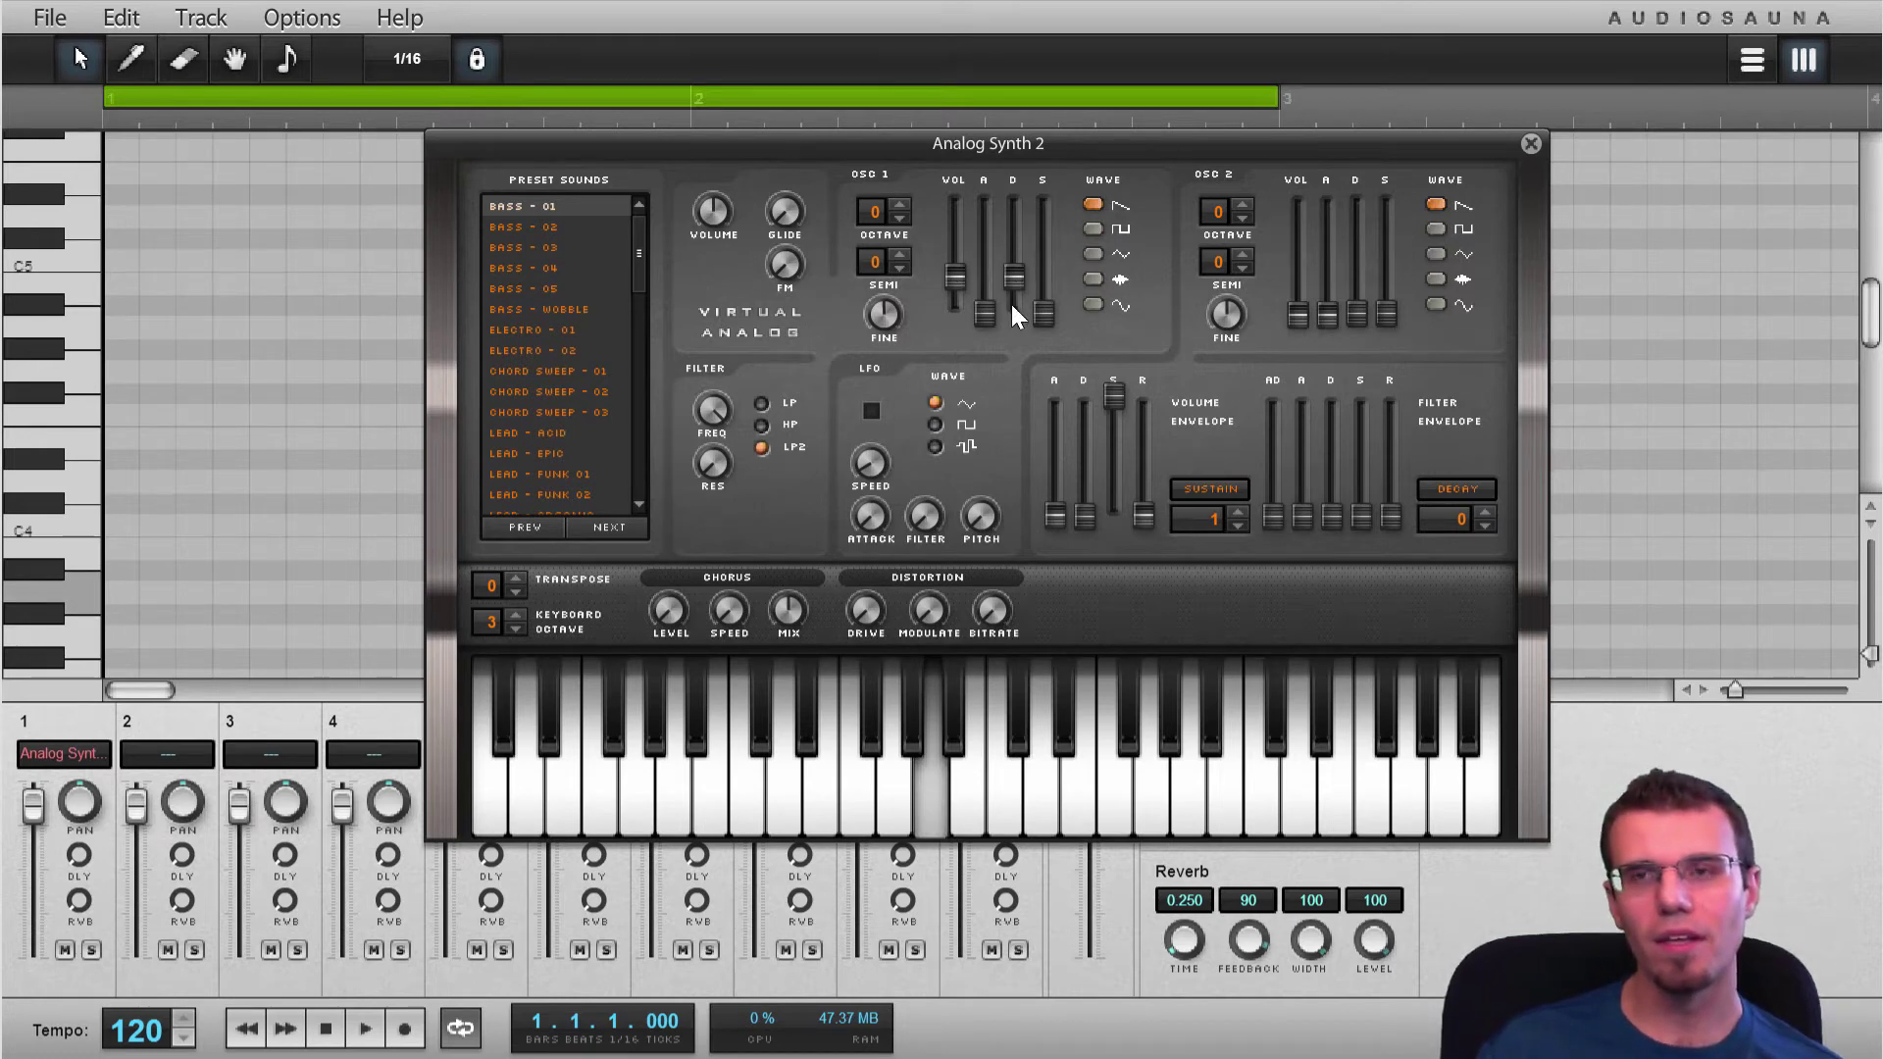
{"action": "key", "text": "g"}
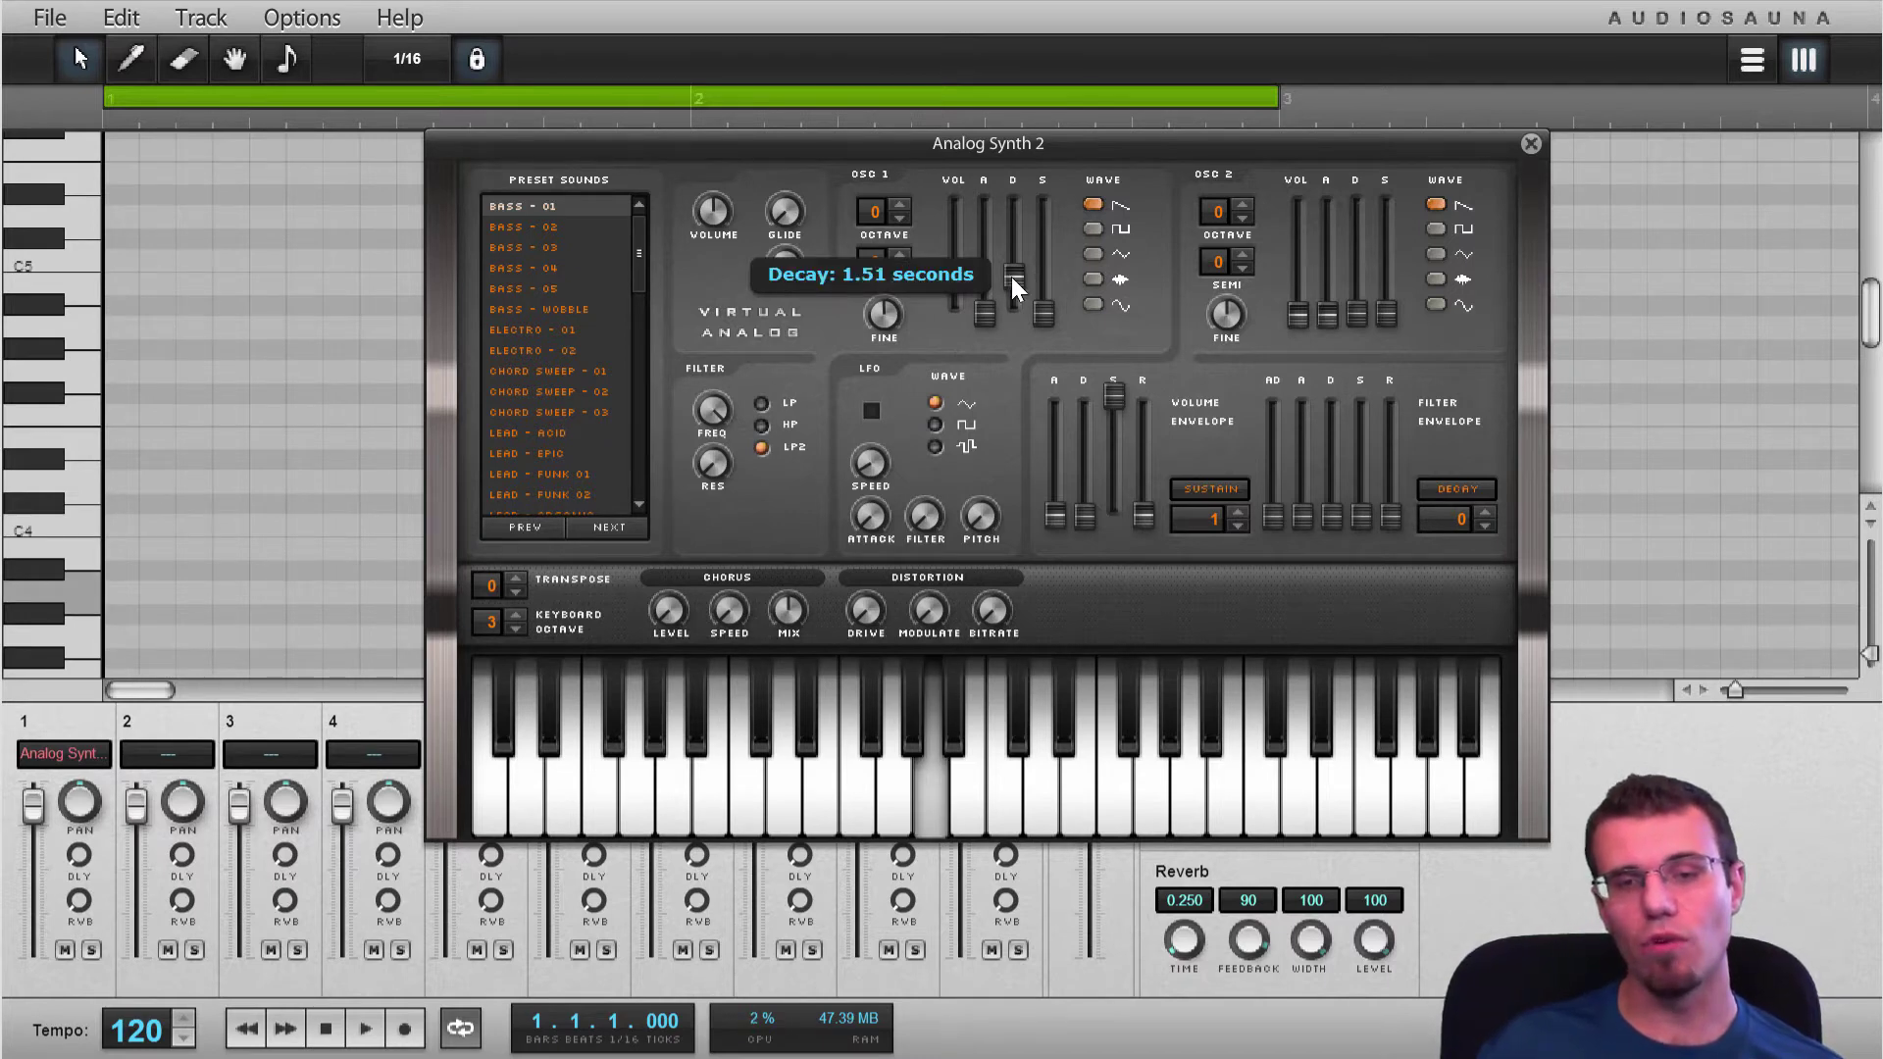
{"action": "key", "text": "g"}
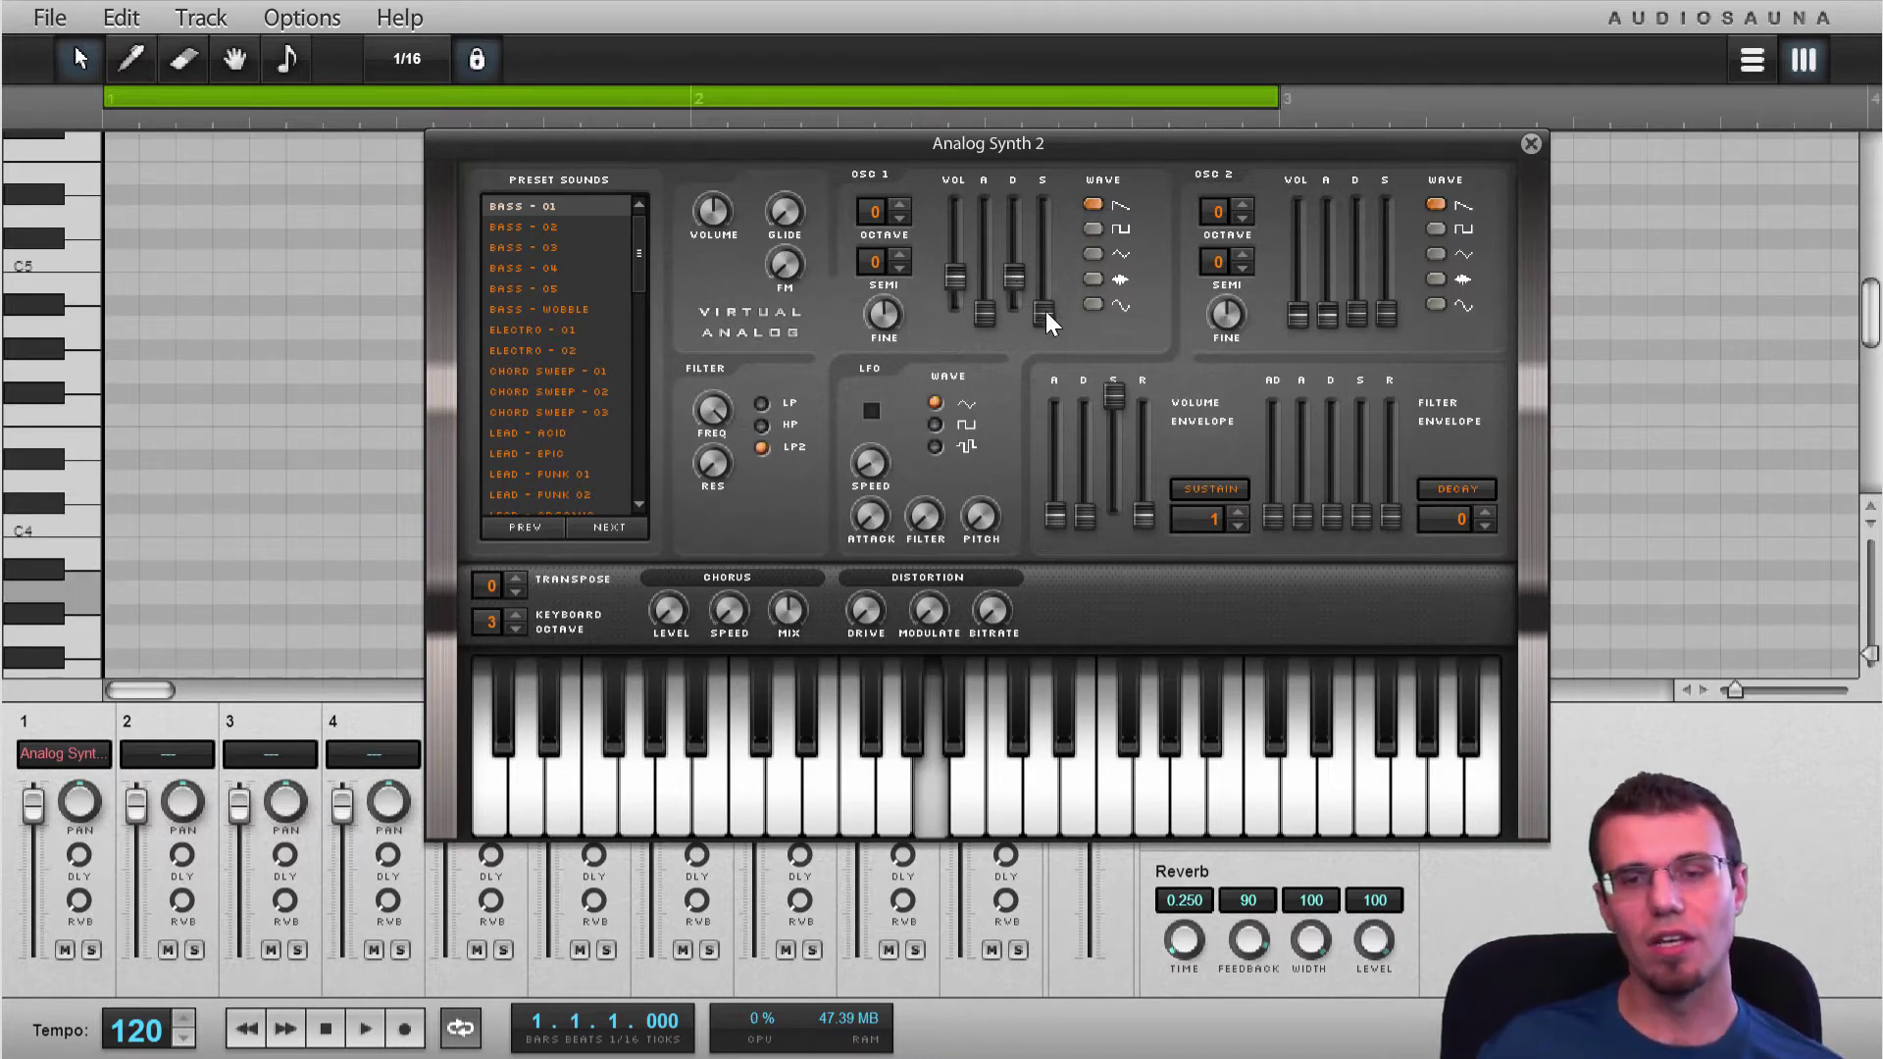
Try oscillator 1's sustain at about half and lower it back to its minimum, playing notes to compare
{"action": "left_click_drag", "start_coordinate": [1044, 315], "coordinate": [1044, 251]}
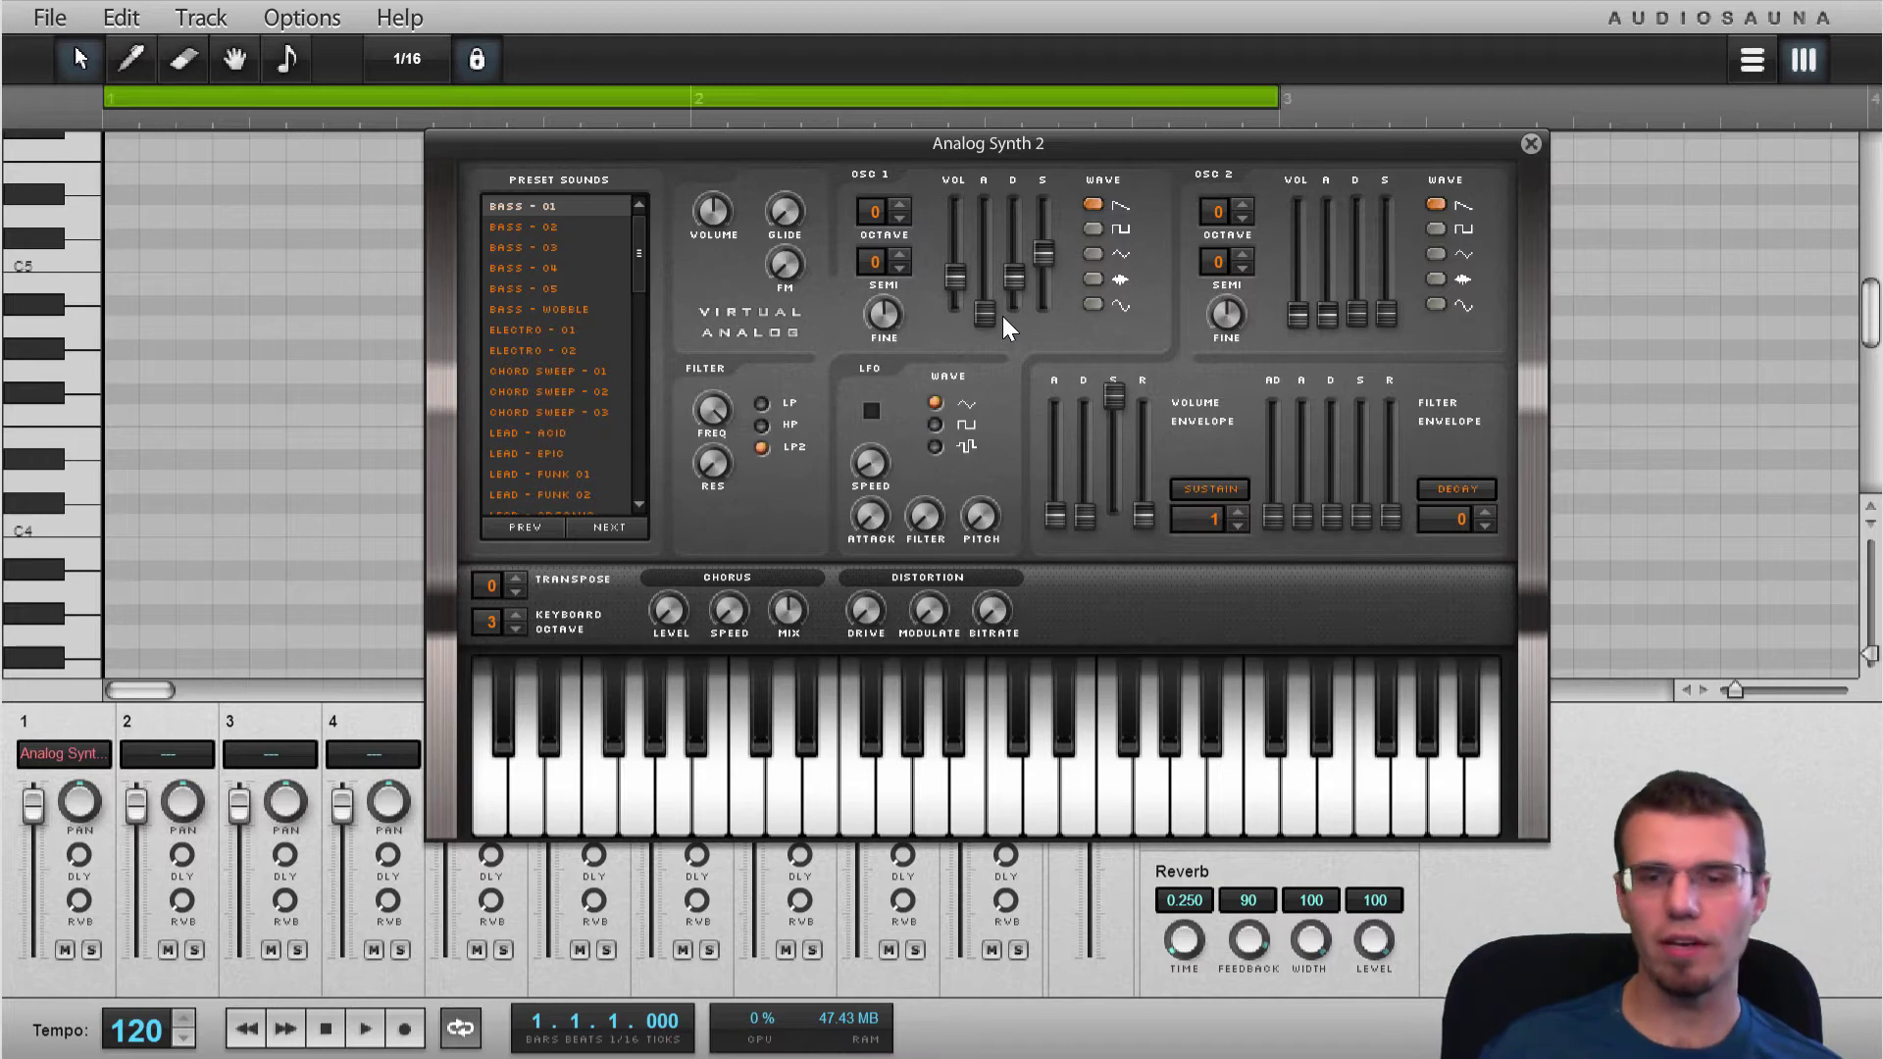
{"action": "key", "text": "n"}
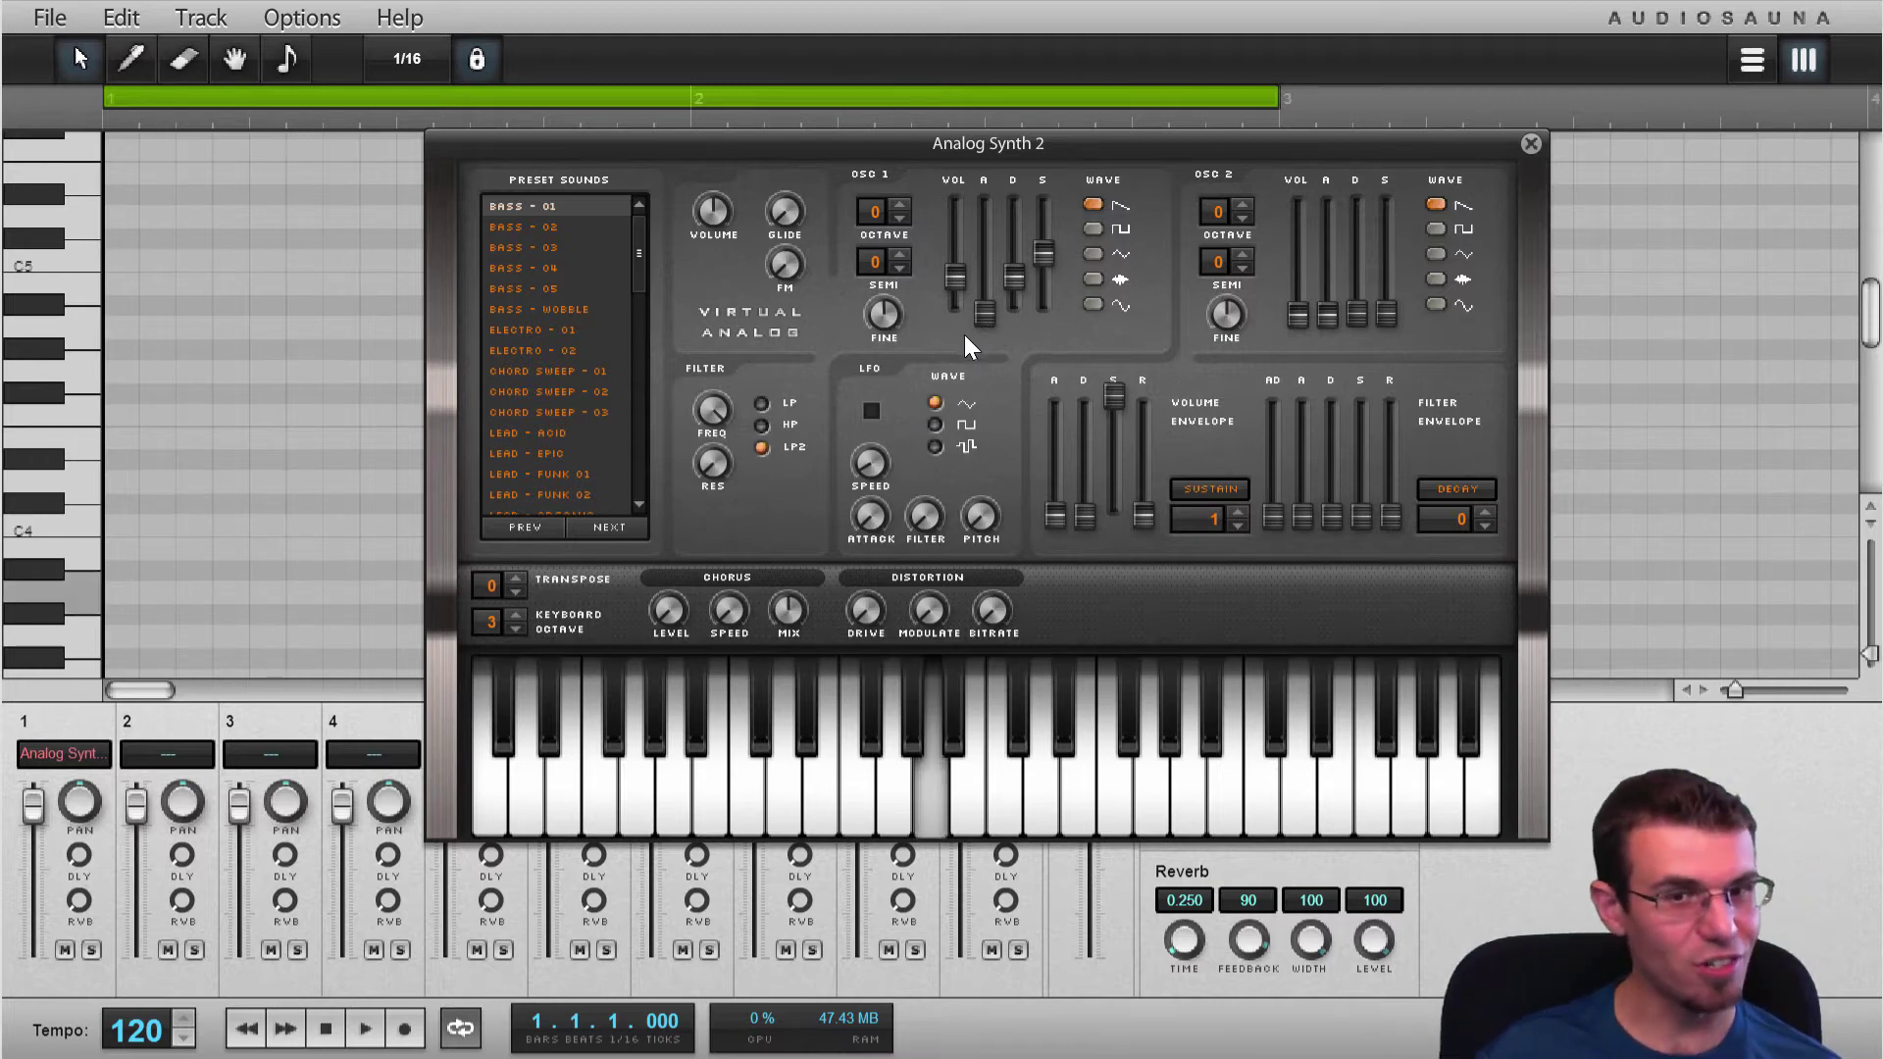
{"action": "left_click_drag", "start_coordinate": [1039, 255], "coordinate": [1040, 308]}
{"action": "key", "text": "n"}
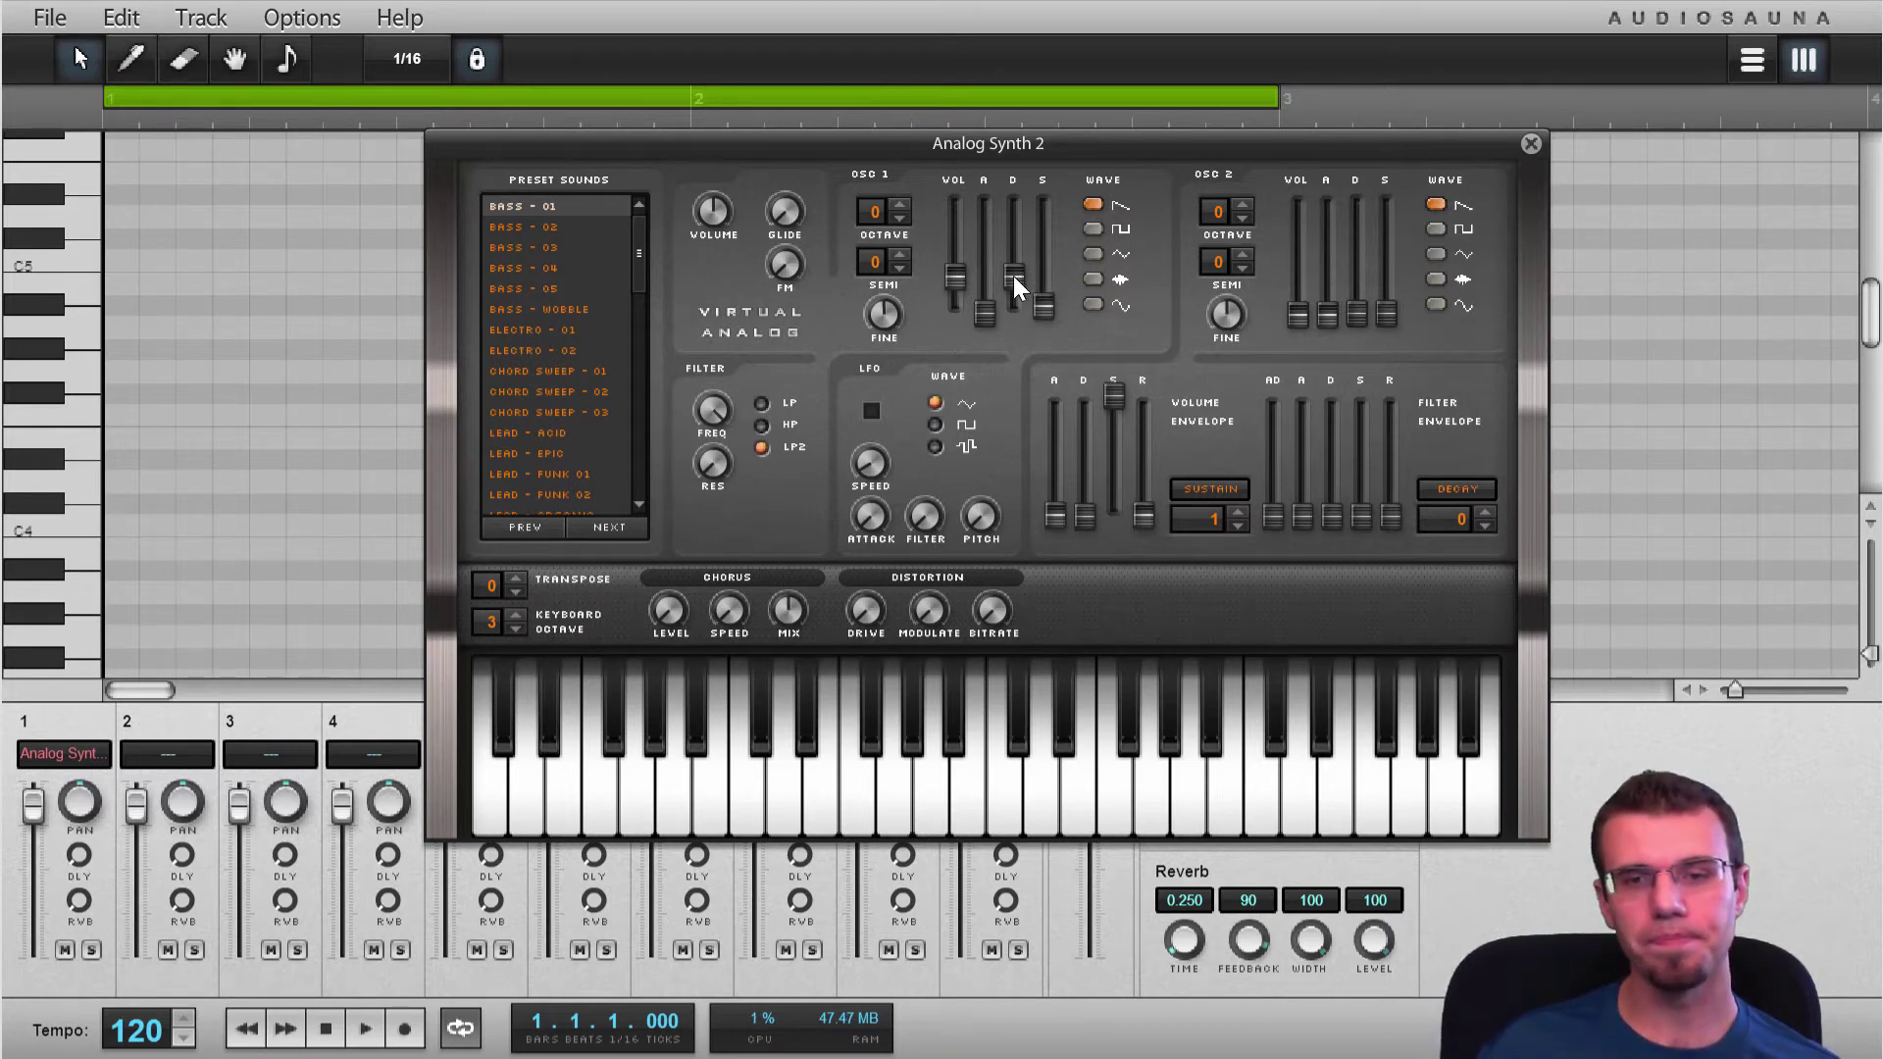
{"action": "key", "text": "h"}
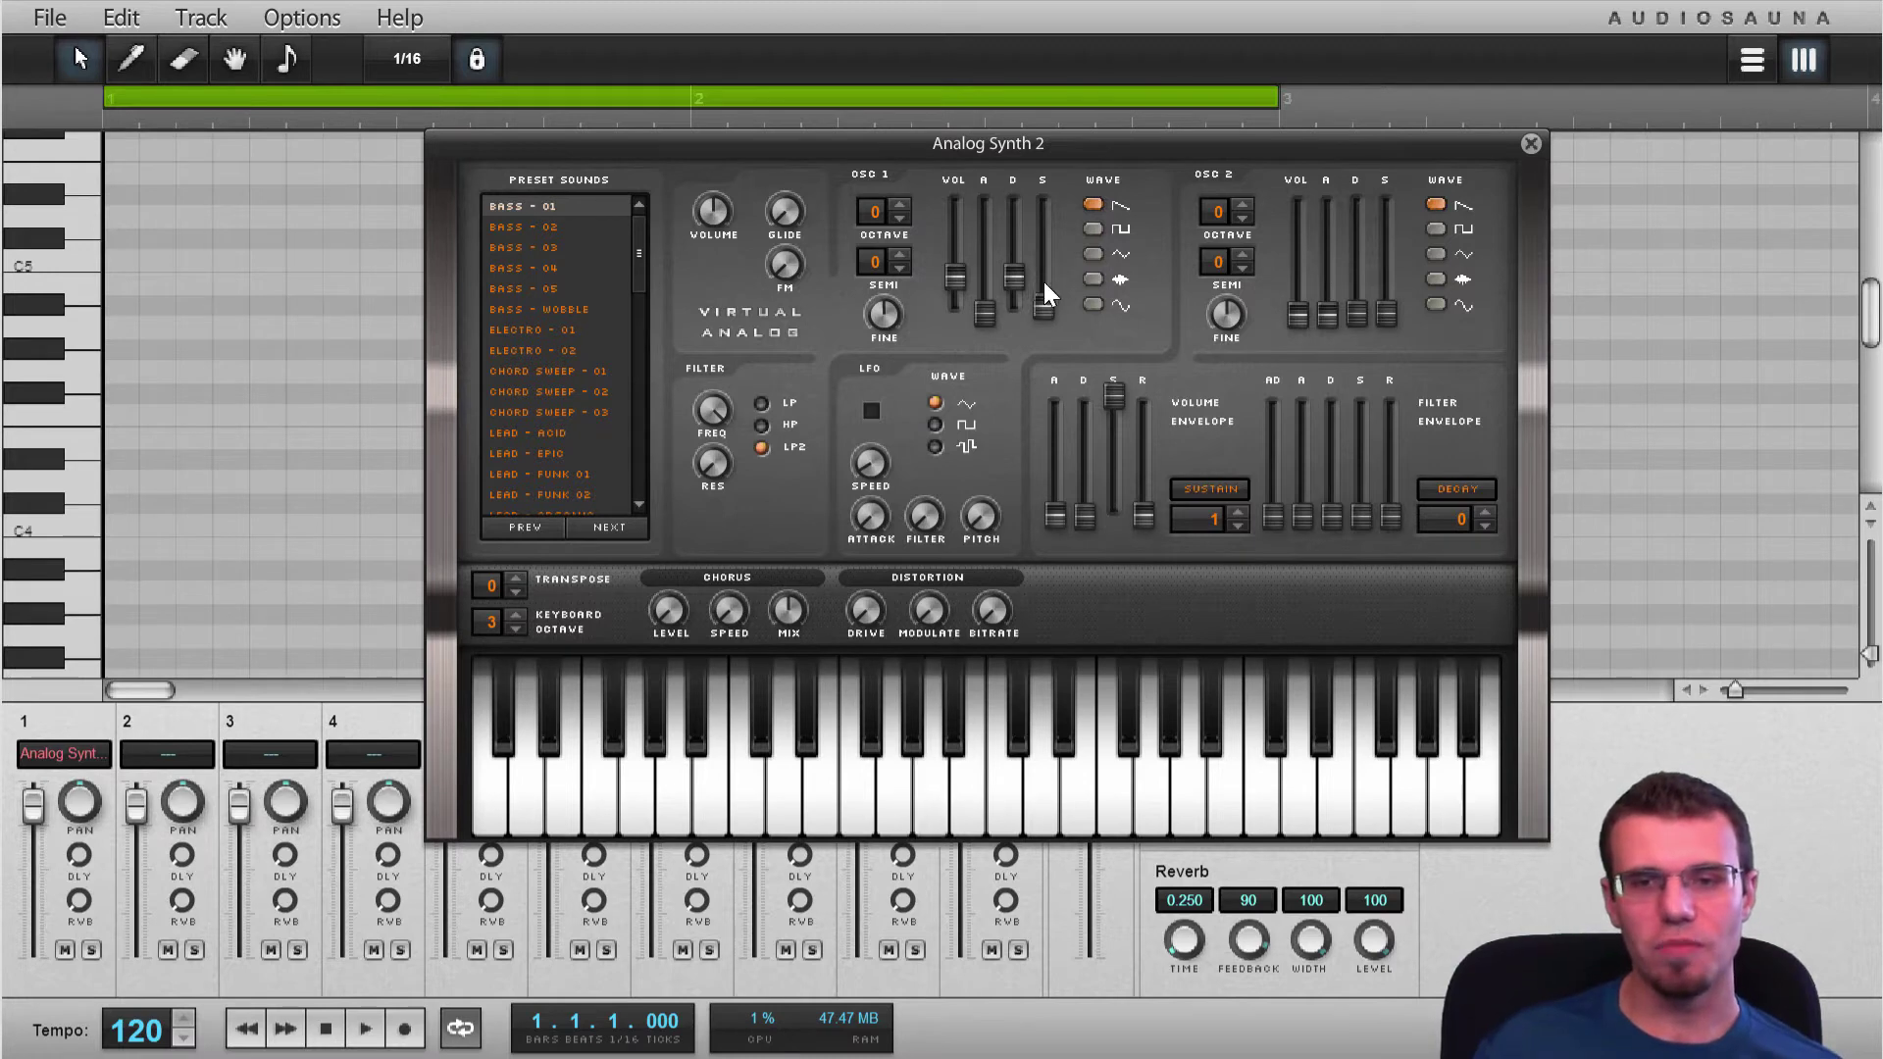
{"action": "key", "text": "h"}
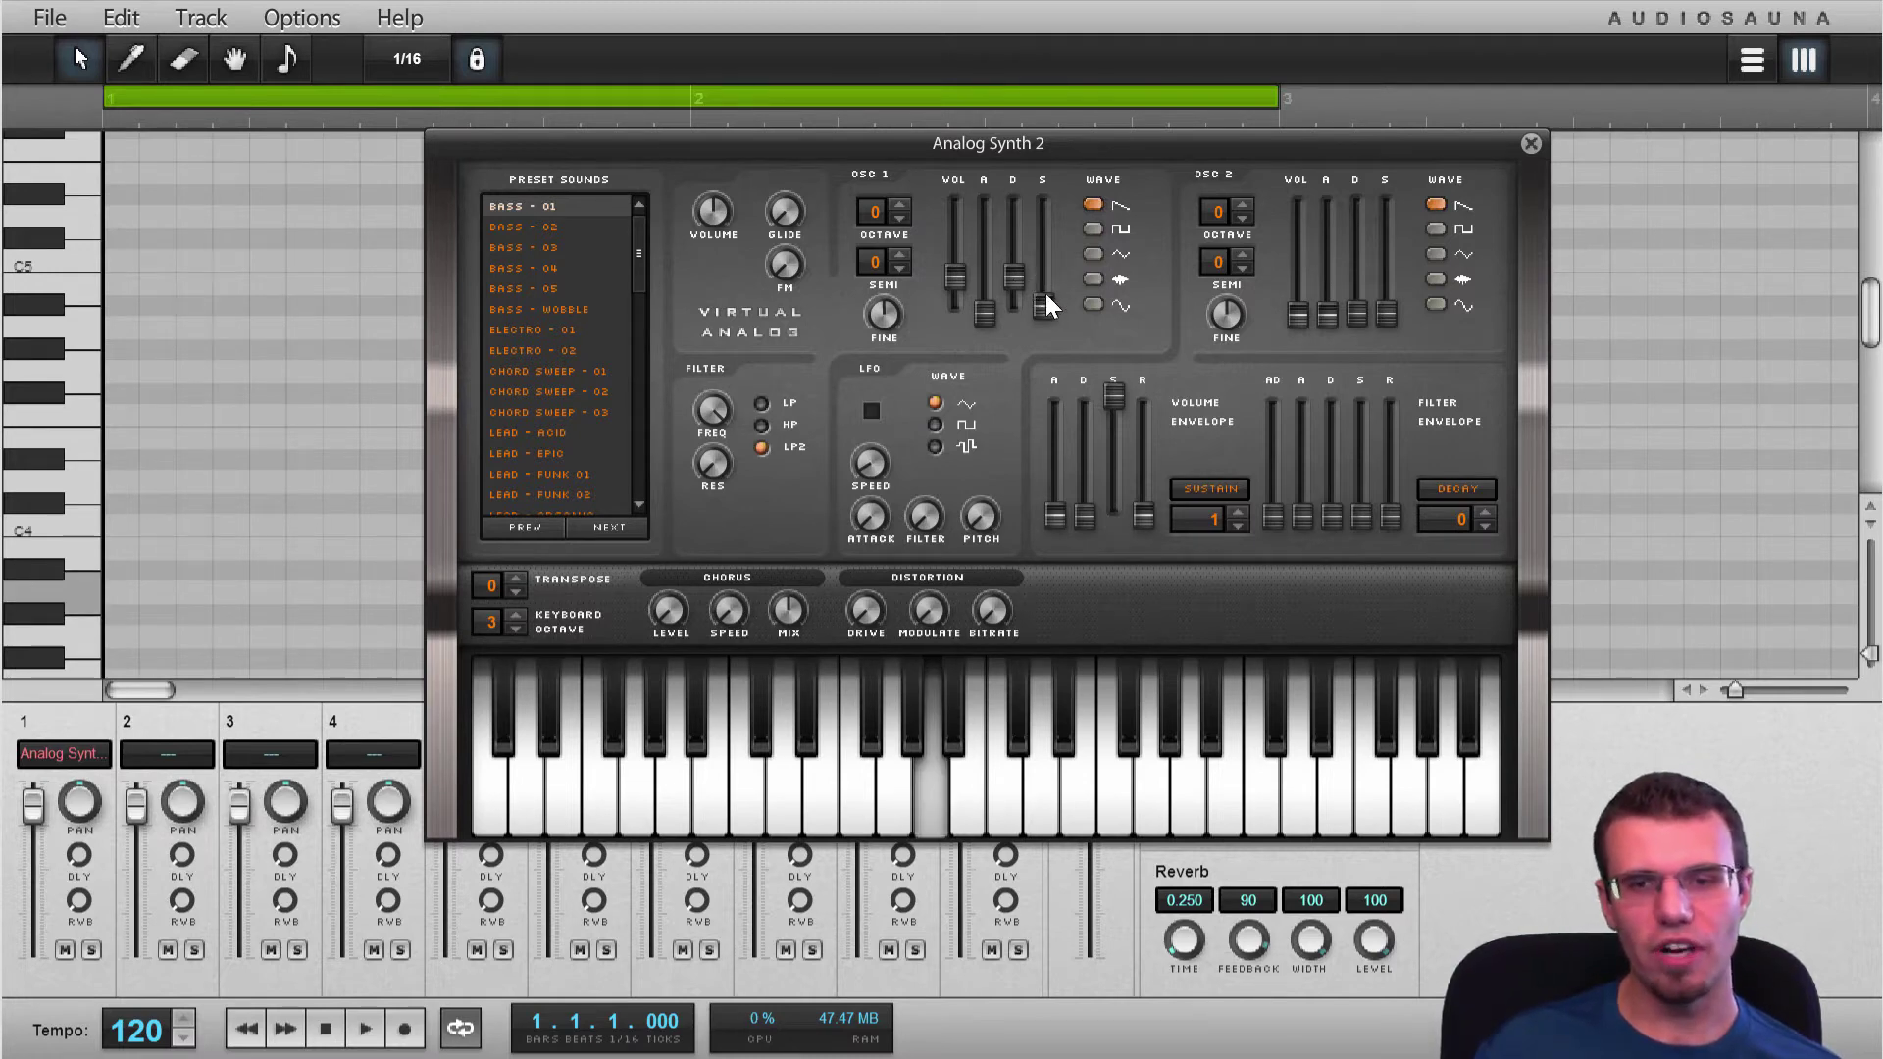
{"action": "key", "text": "h"}
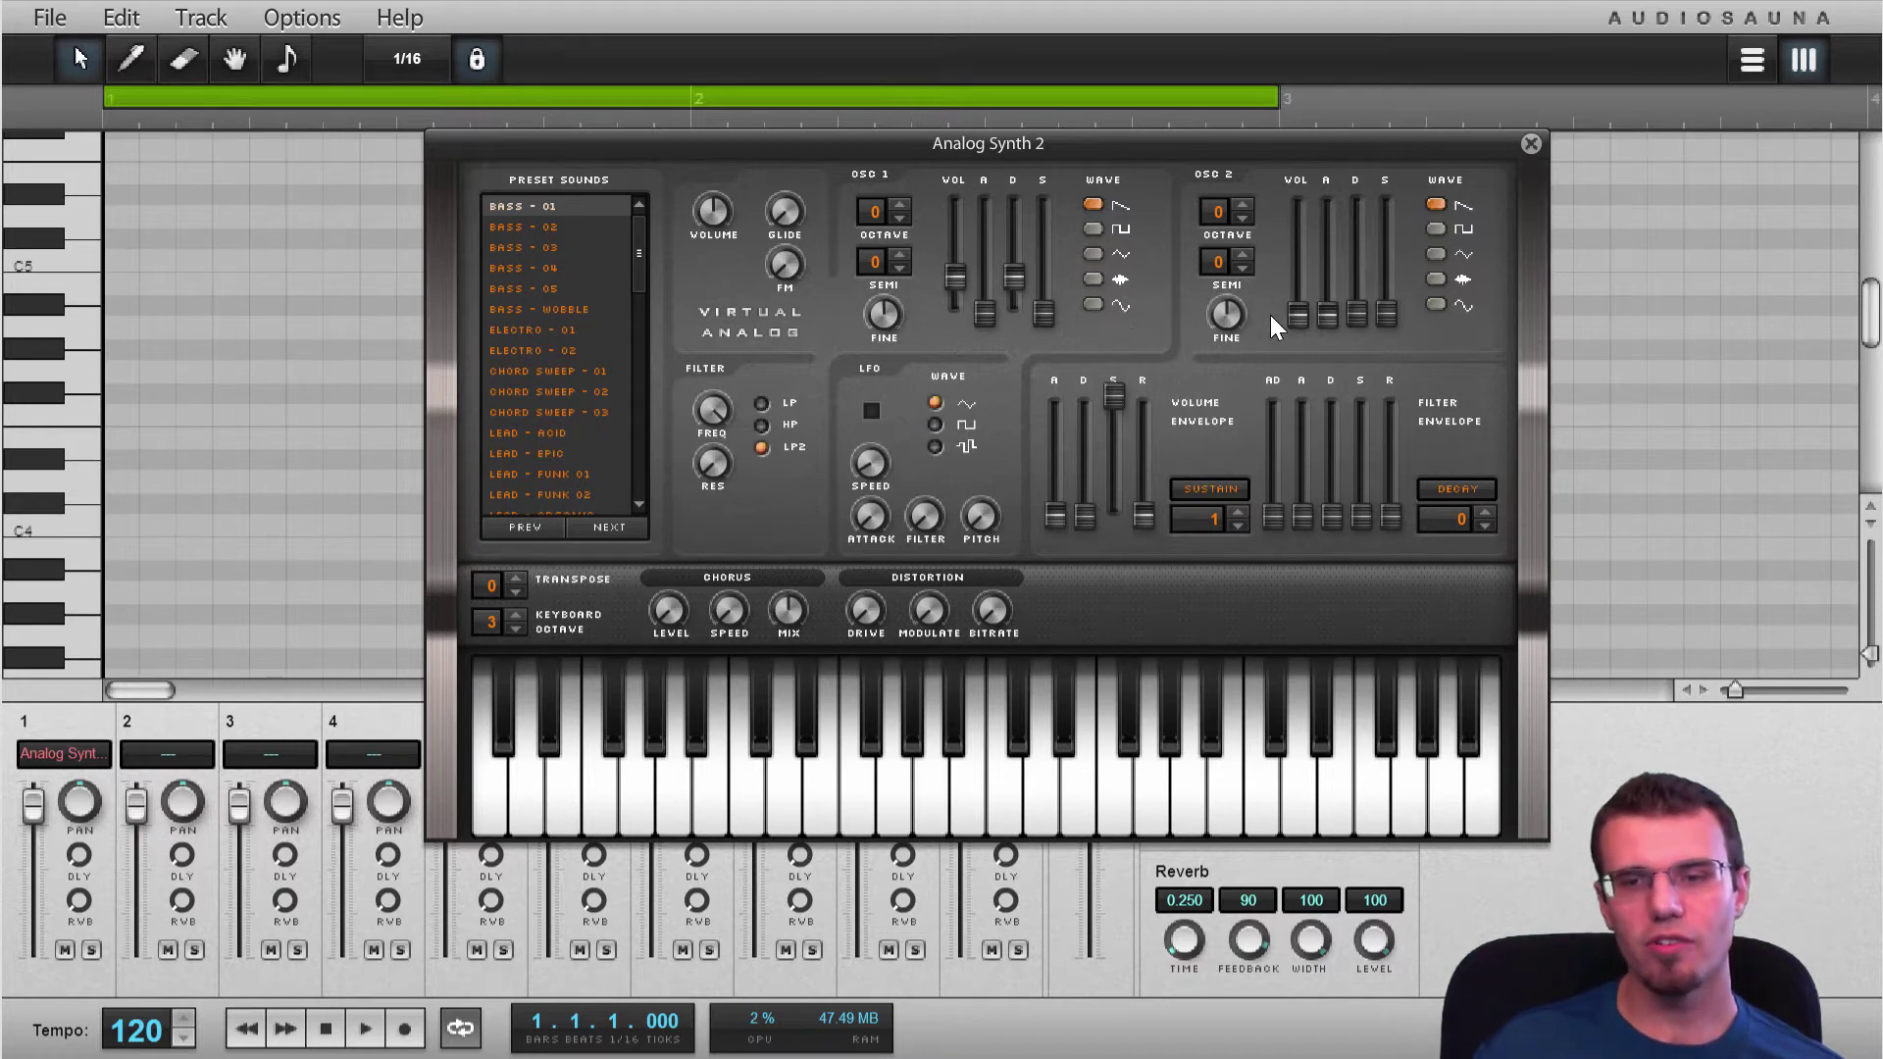
Raise oscillator 2's volume to 155 % and adjust both oscillators' fine tuning, oscillator 2 to 1 cent, playing notes to hear them together
{"action": "mouse_move", "coordinate": [1299, 306]}
{"action": "left_mouse_down"}
{"action": "mouse_move", "coordinate": [1299, 255]}
{"action": "mouse_move", "coordinate": [1300, 278]}
{"action": "left_mouse_up"}
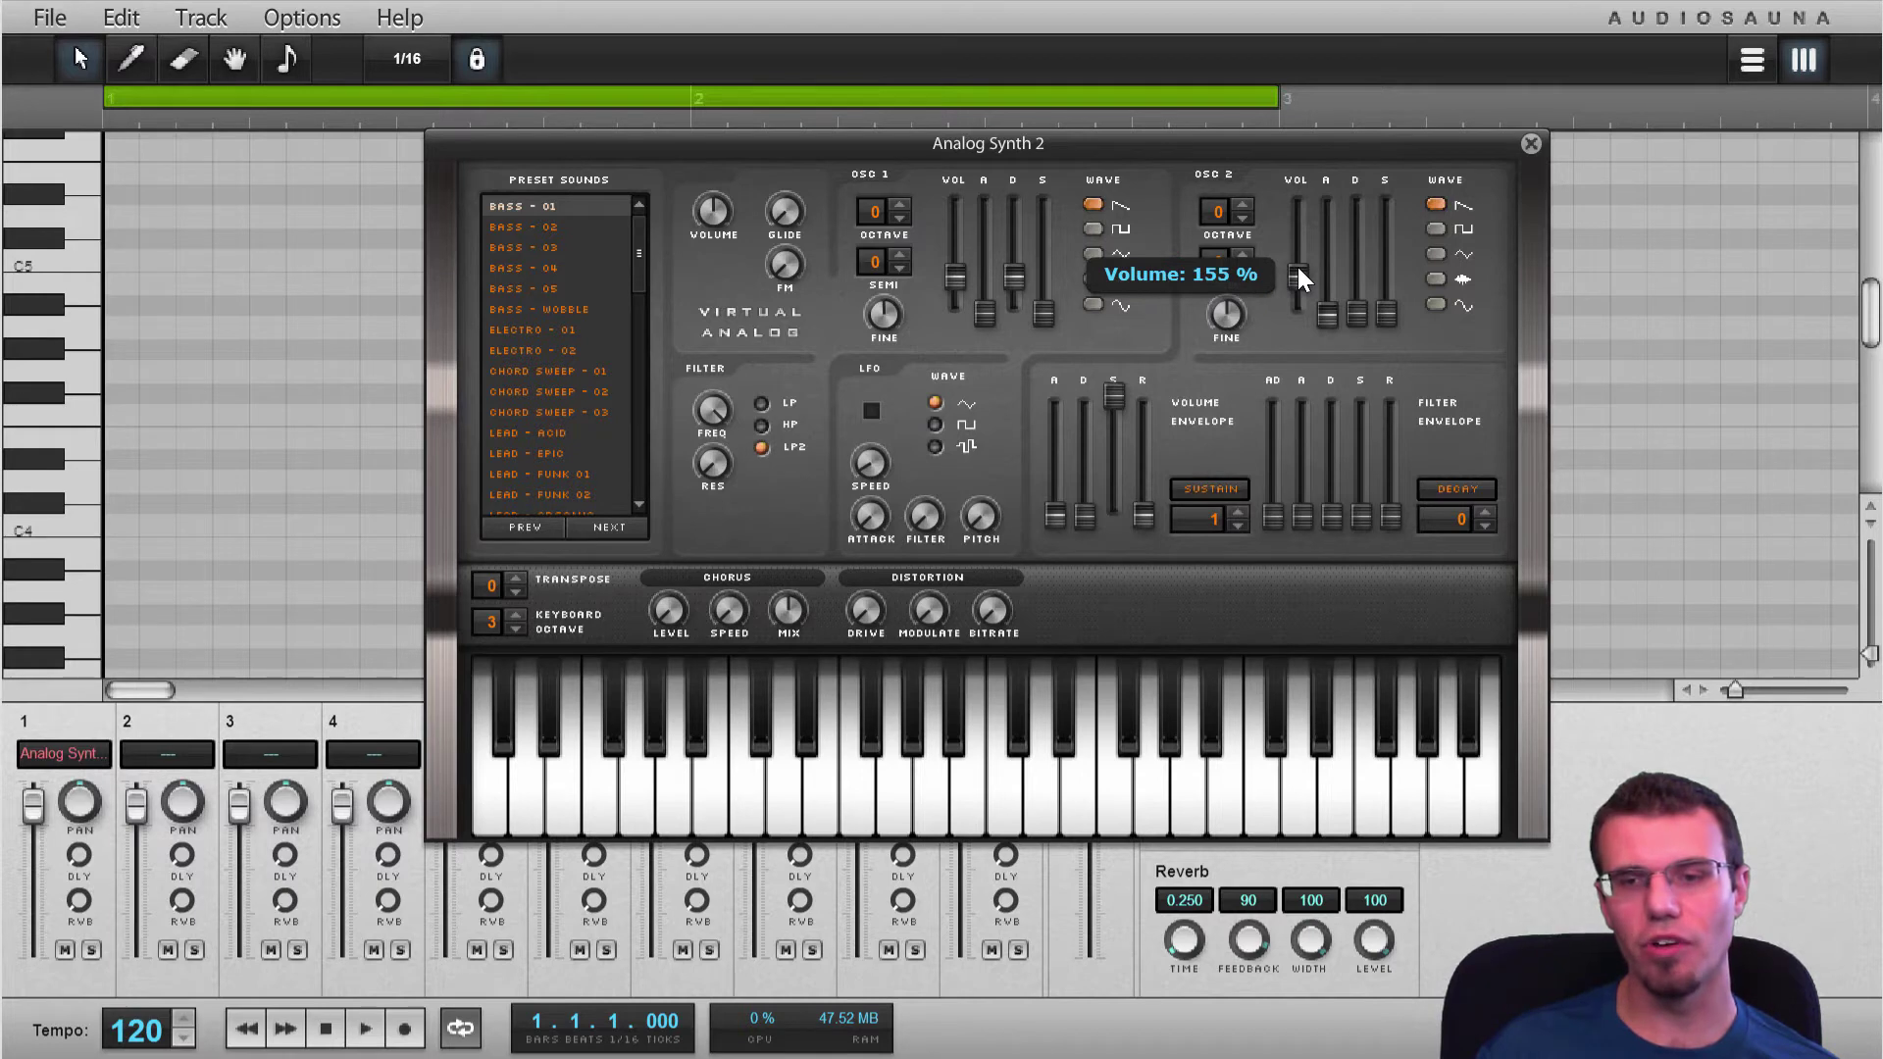
{"action": "key", "text": "h"}
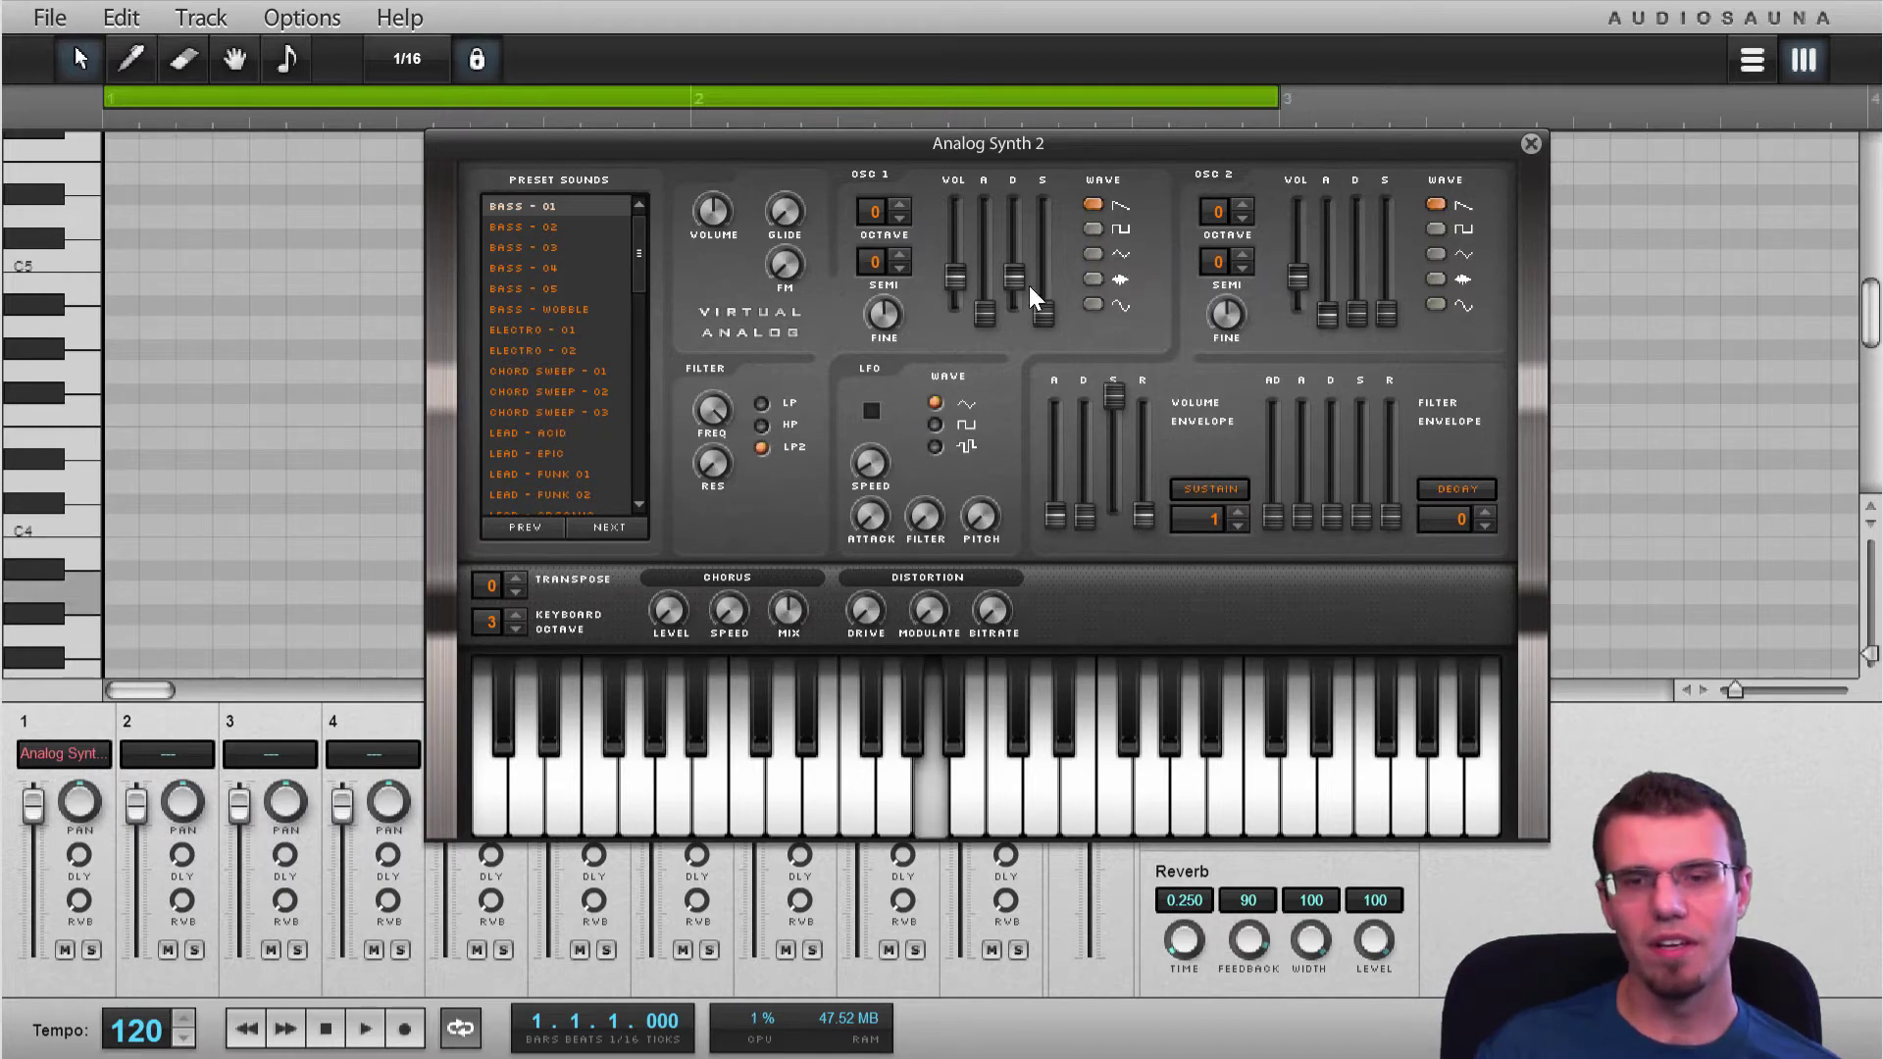
{"action": "left_click_drag", "start_coordinate": [883, 310], "coordinate": [883, 321]}
{"action": "mouse_move", "coordinate": [1229, 327]}
{"action": "left_click_drag", "start_coordinate": [1229, 326], "coordinate": [1228, 323]}
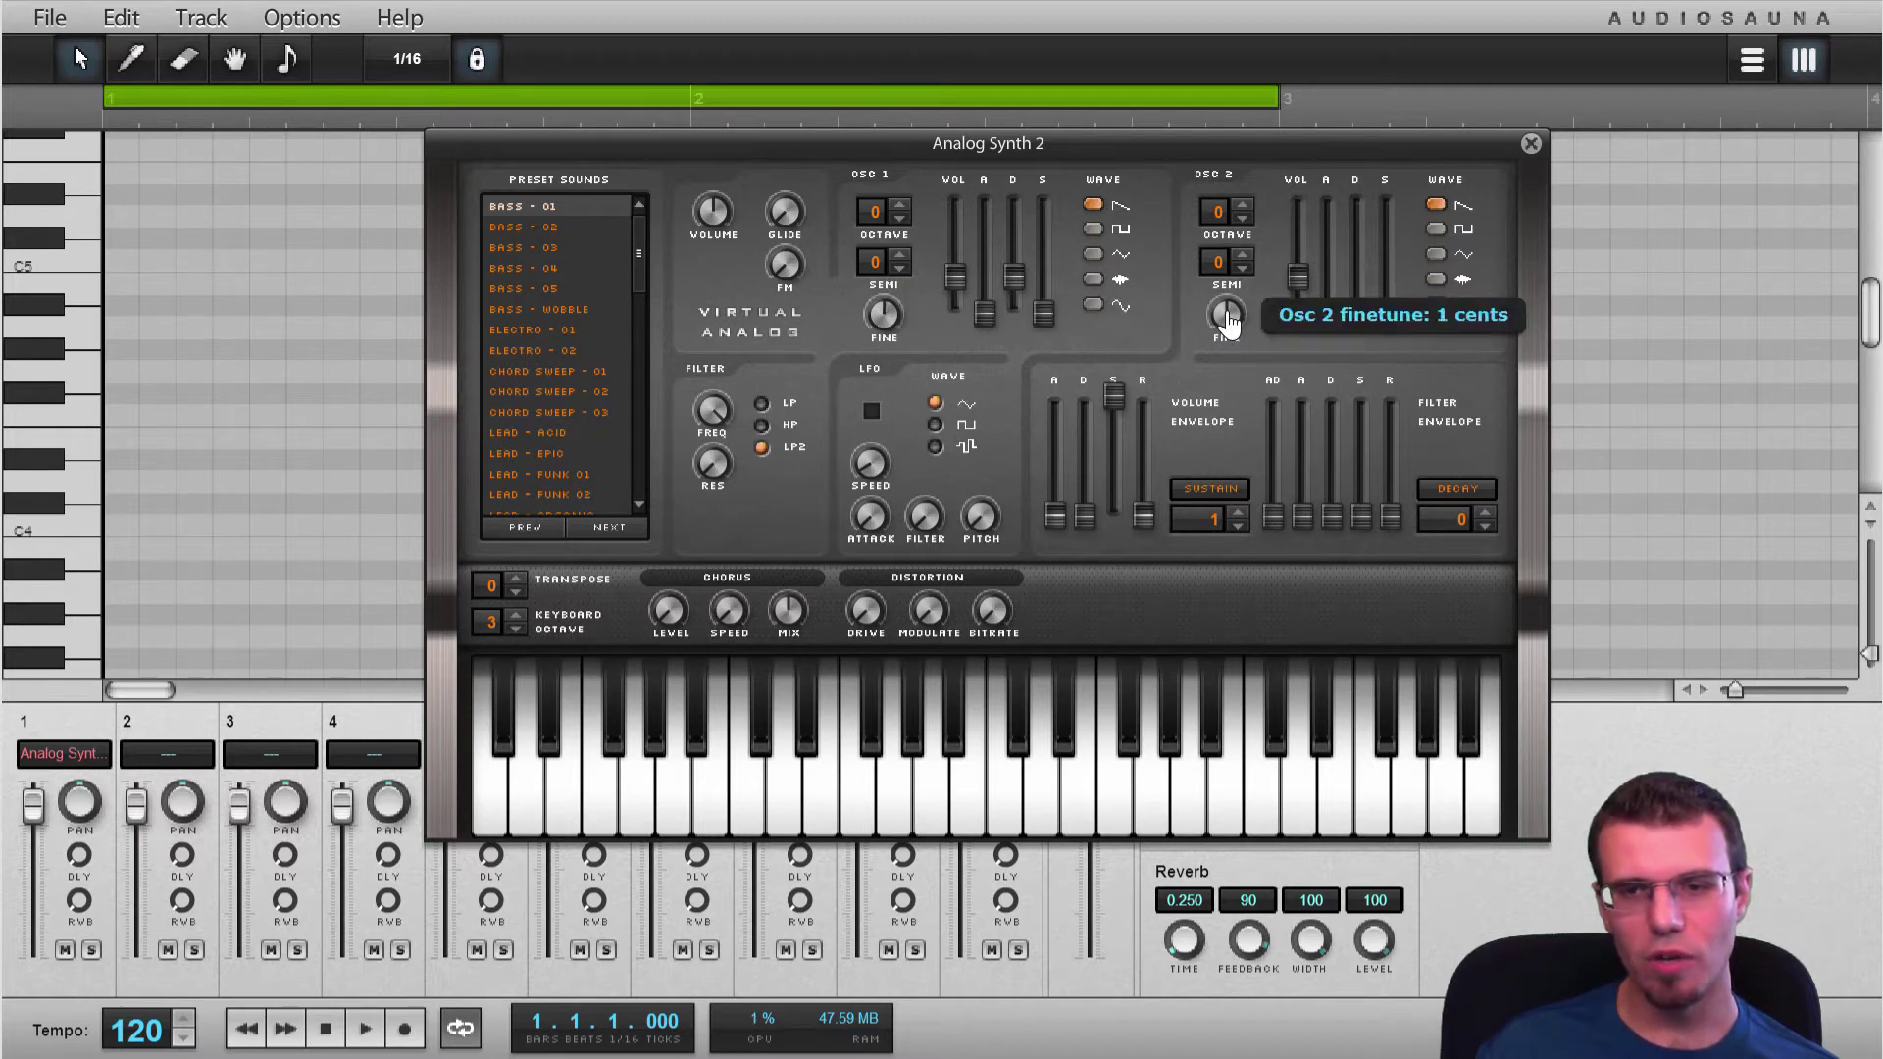
{"action": "key", "text": "n"}
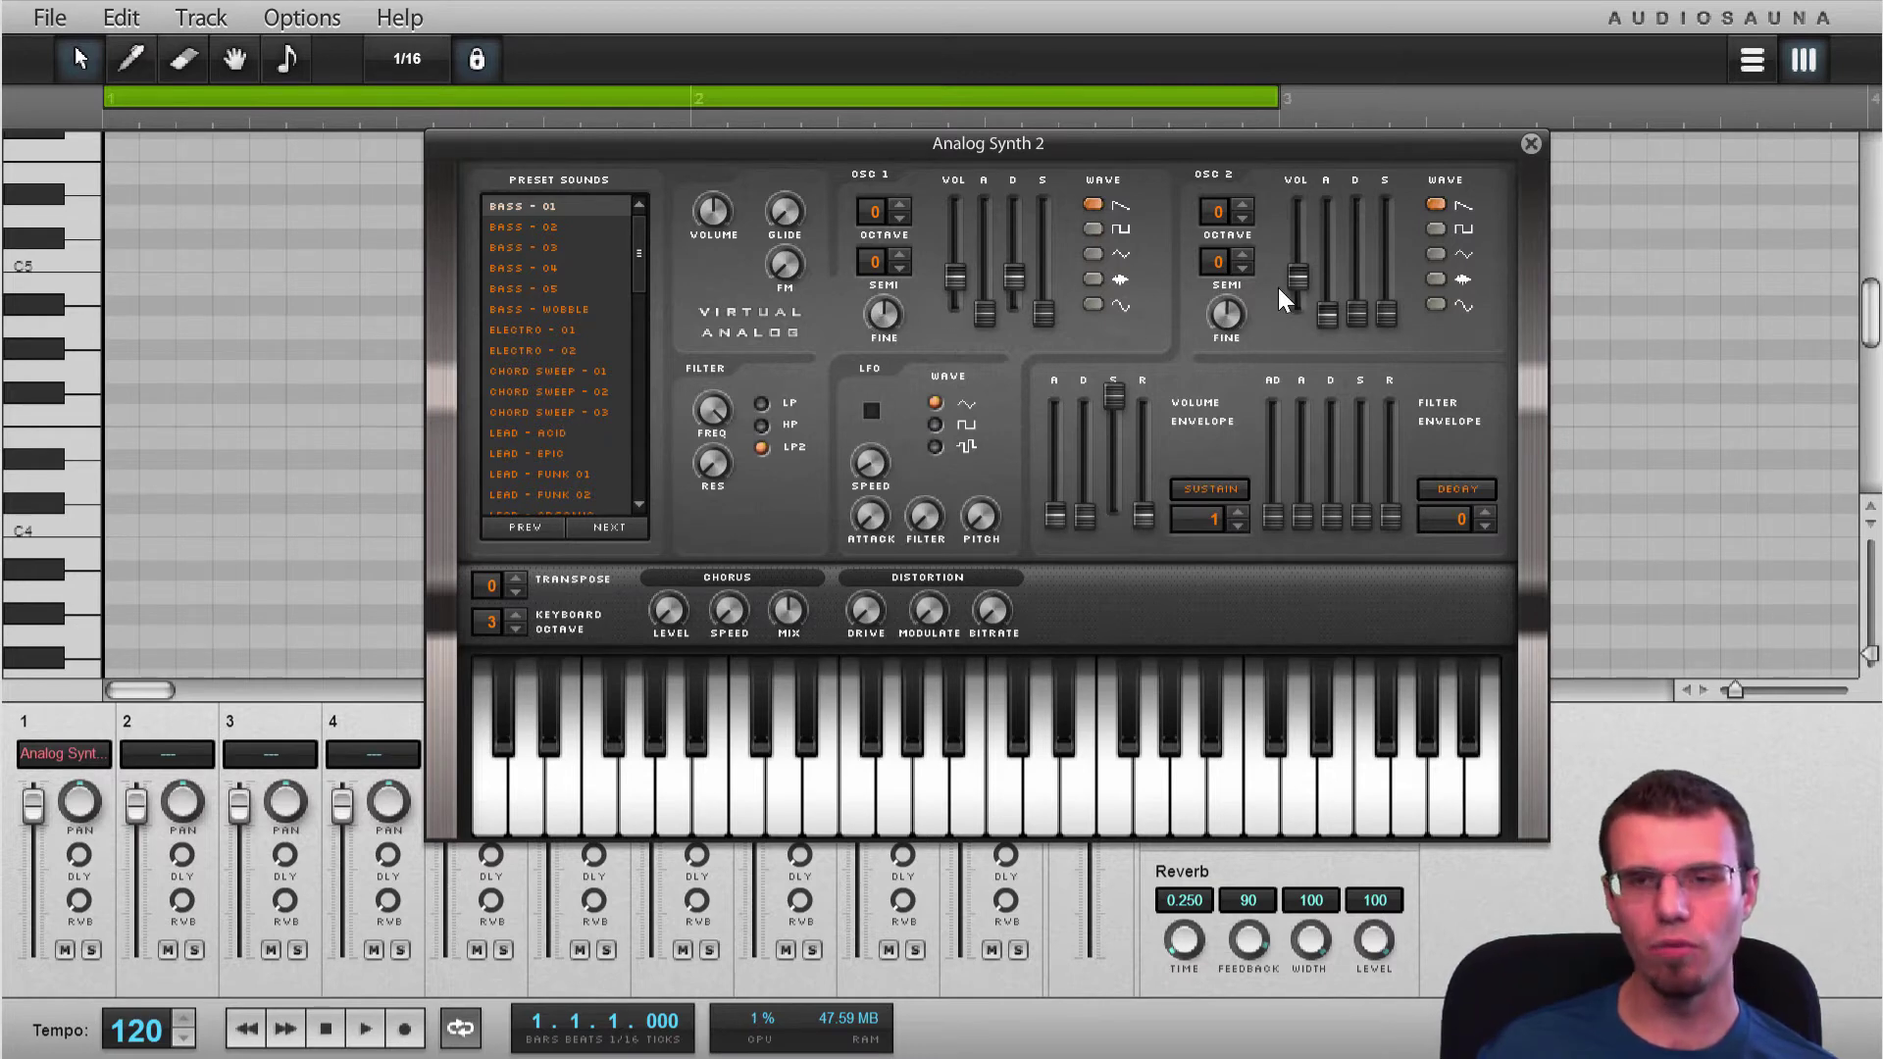
{"action": "key", "text": "n"}
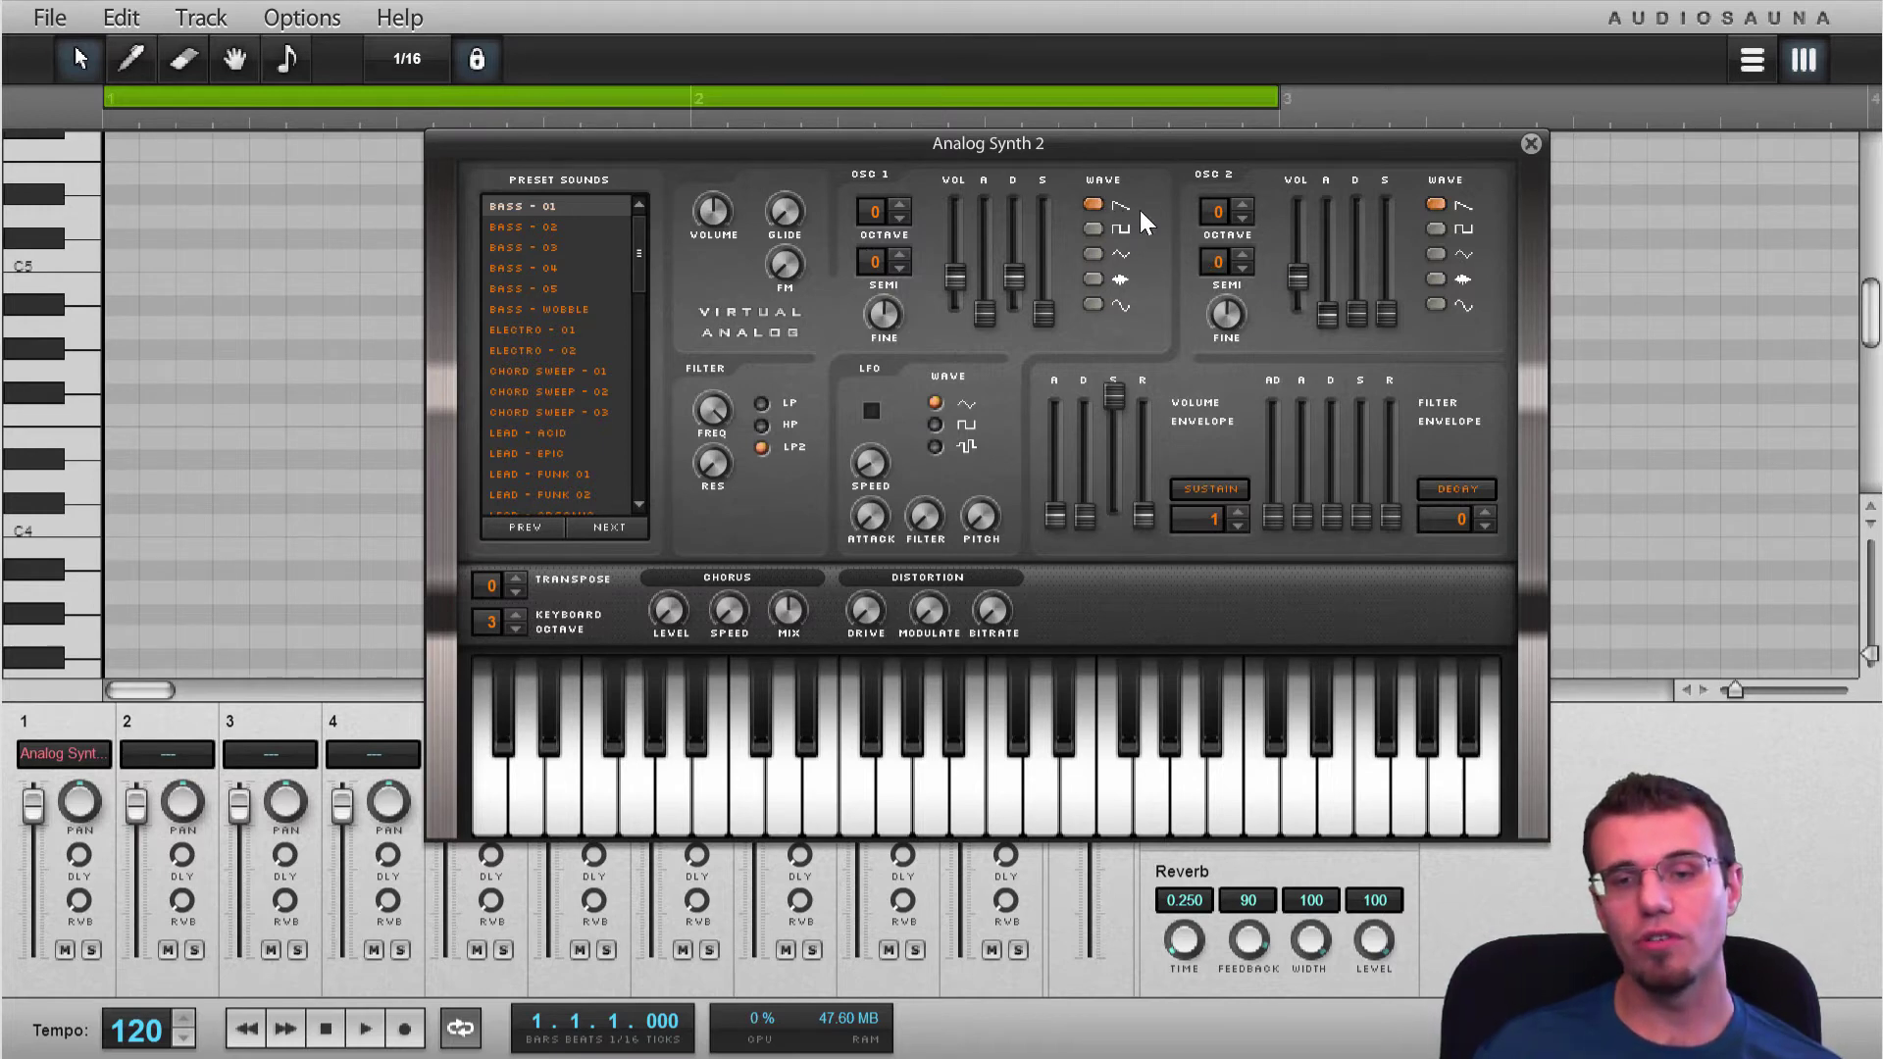
{"action": "left_click", "coordinate": [913, 803]}
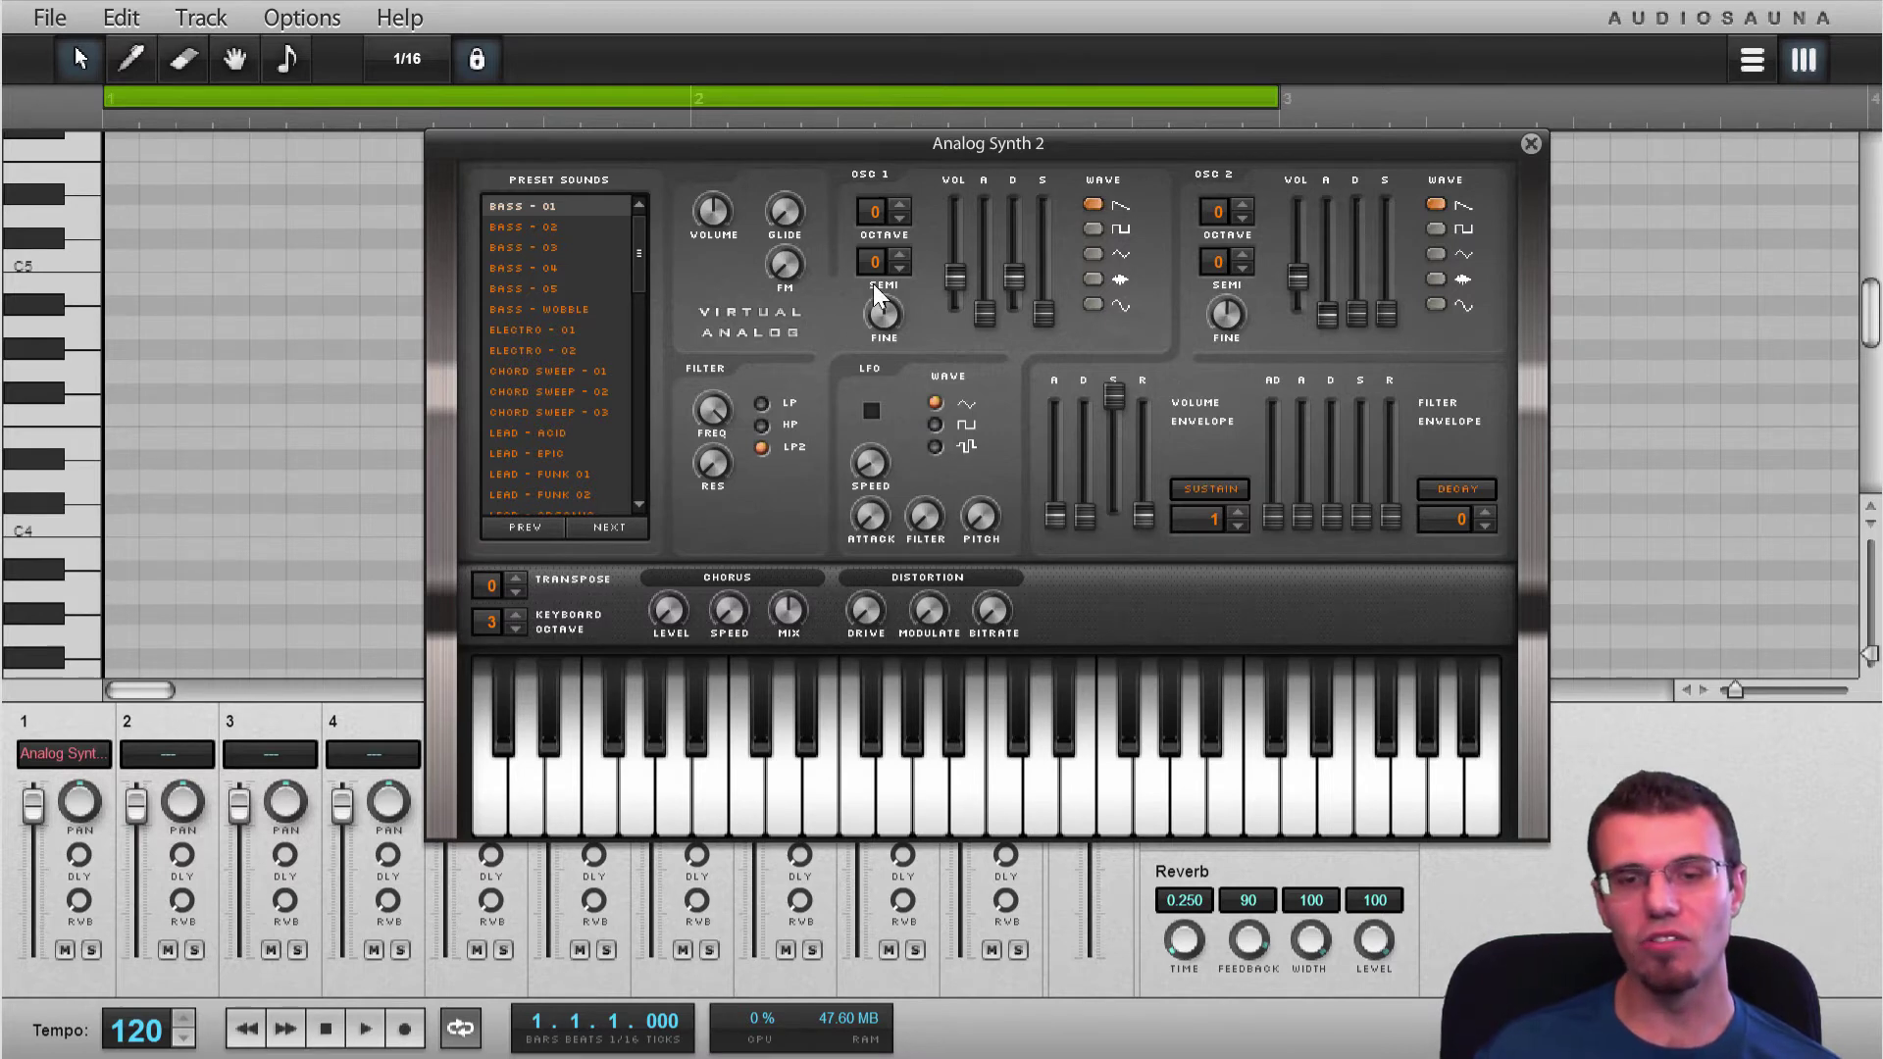
Compare oscillator 2 at octaves 1 and 2 while playing a note, and leave it at octave 1
{"action": "key", "text": "h"}
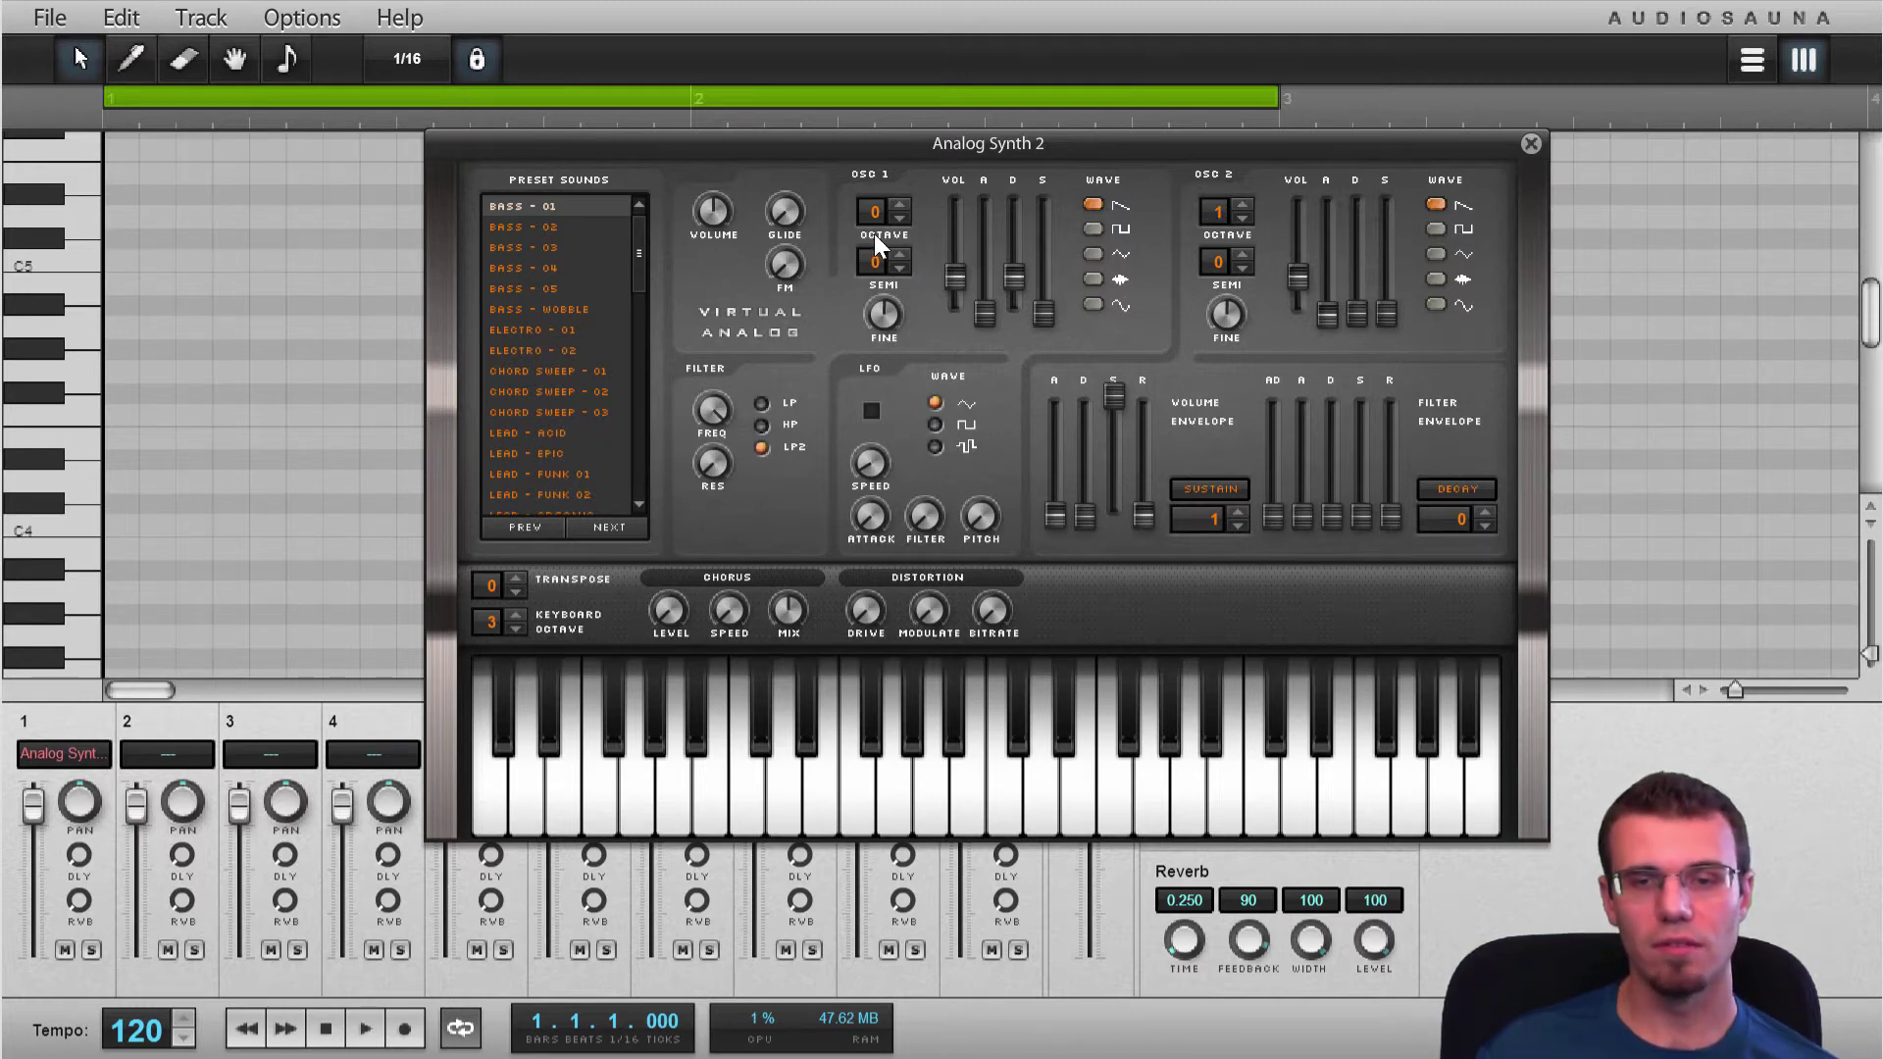
{"action": "key", "text": "h"}
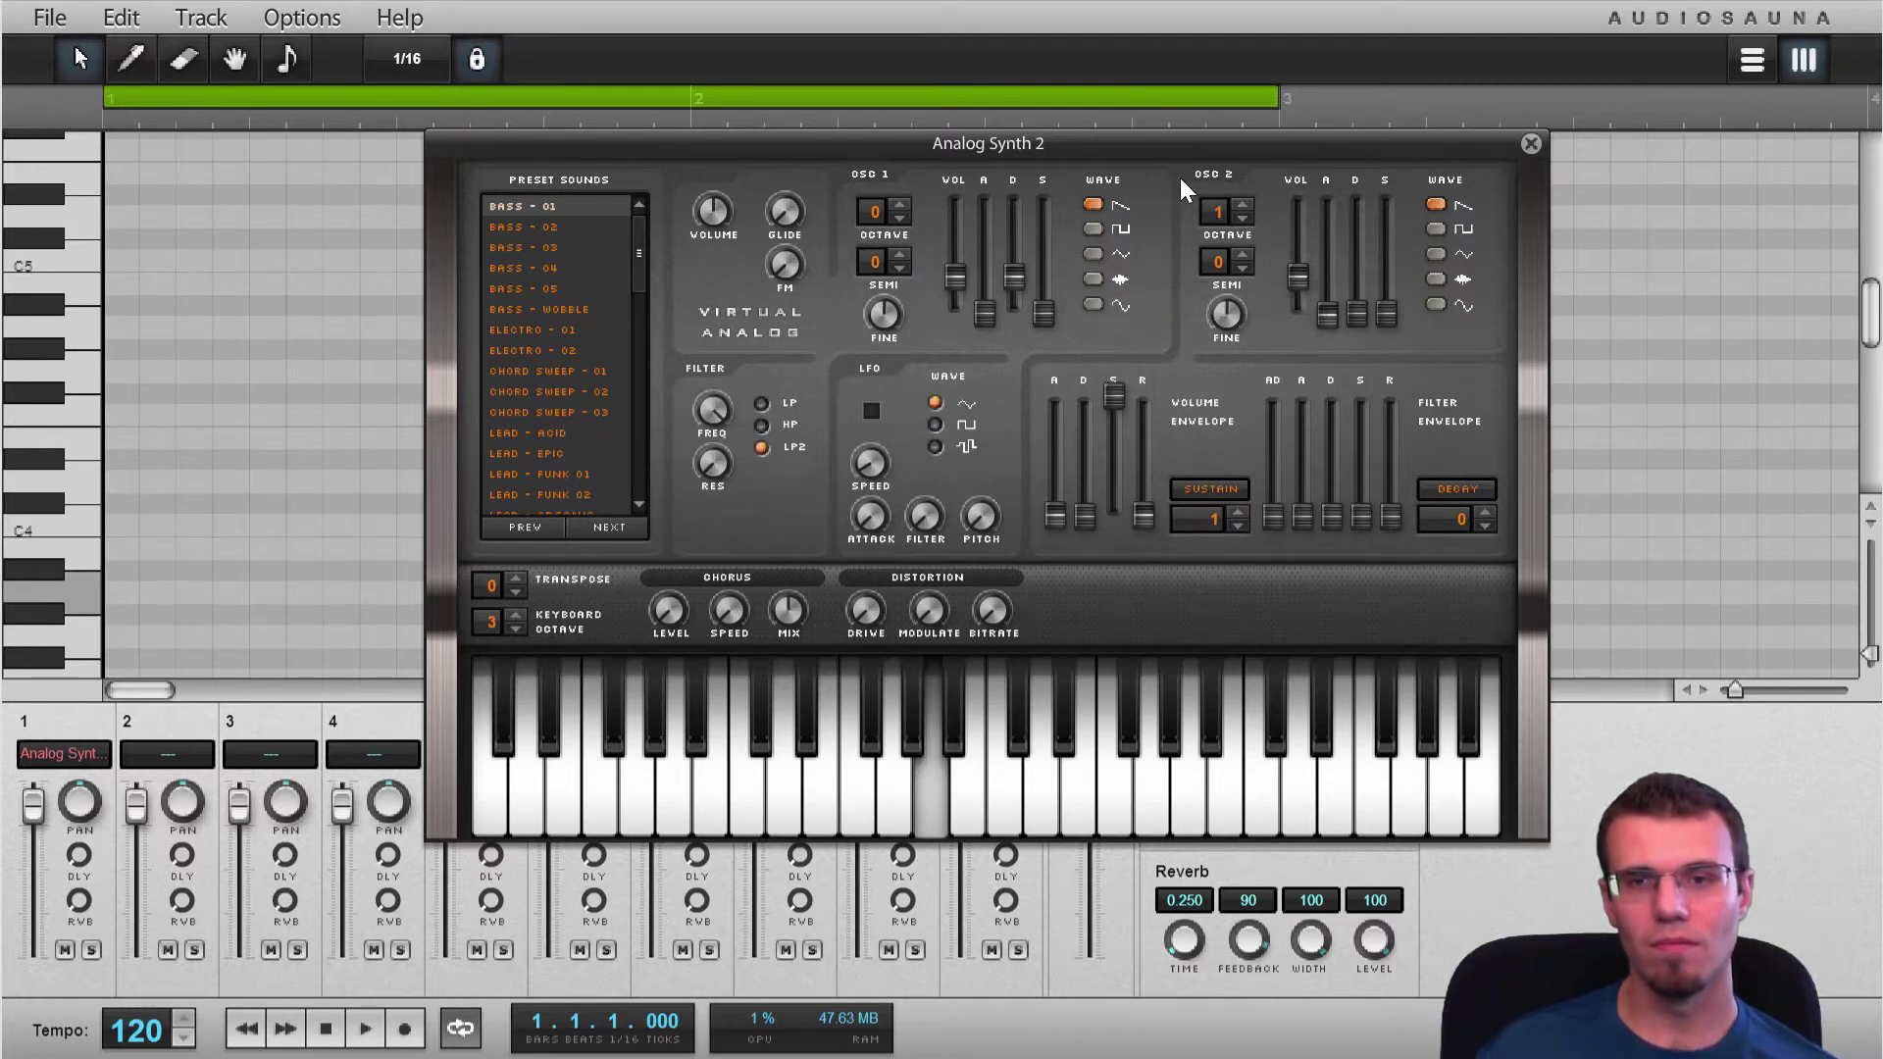
{"action": "left_click", "coordinate": [1241, 203]}
{"action": "key", "text": "h"}
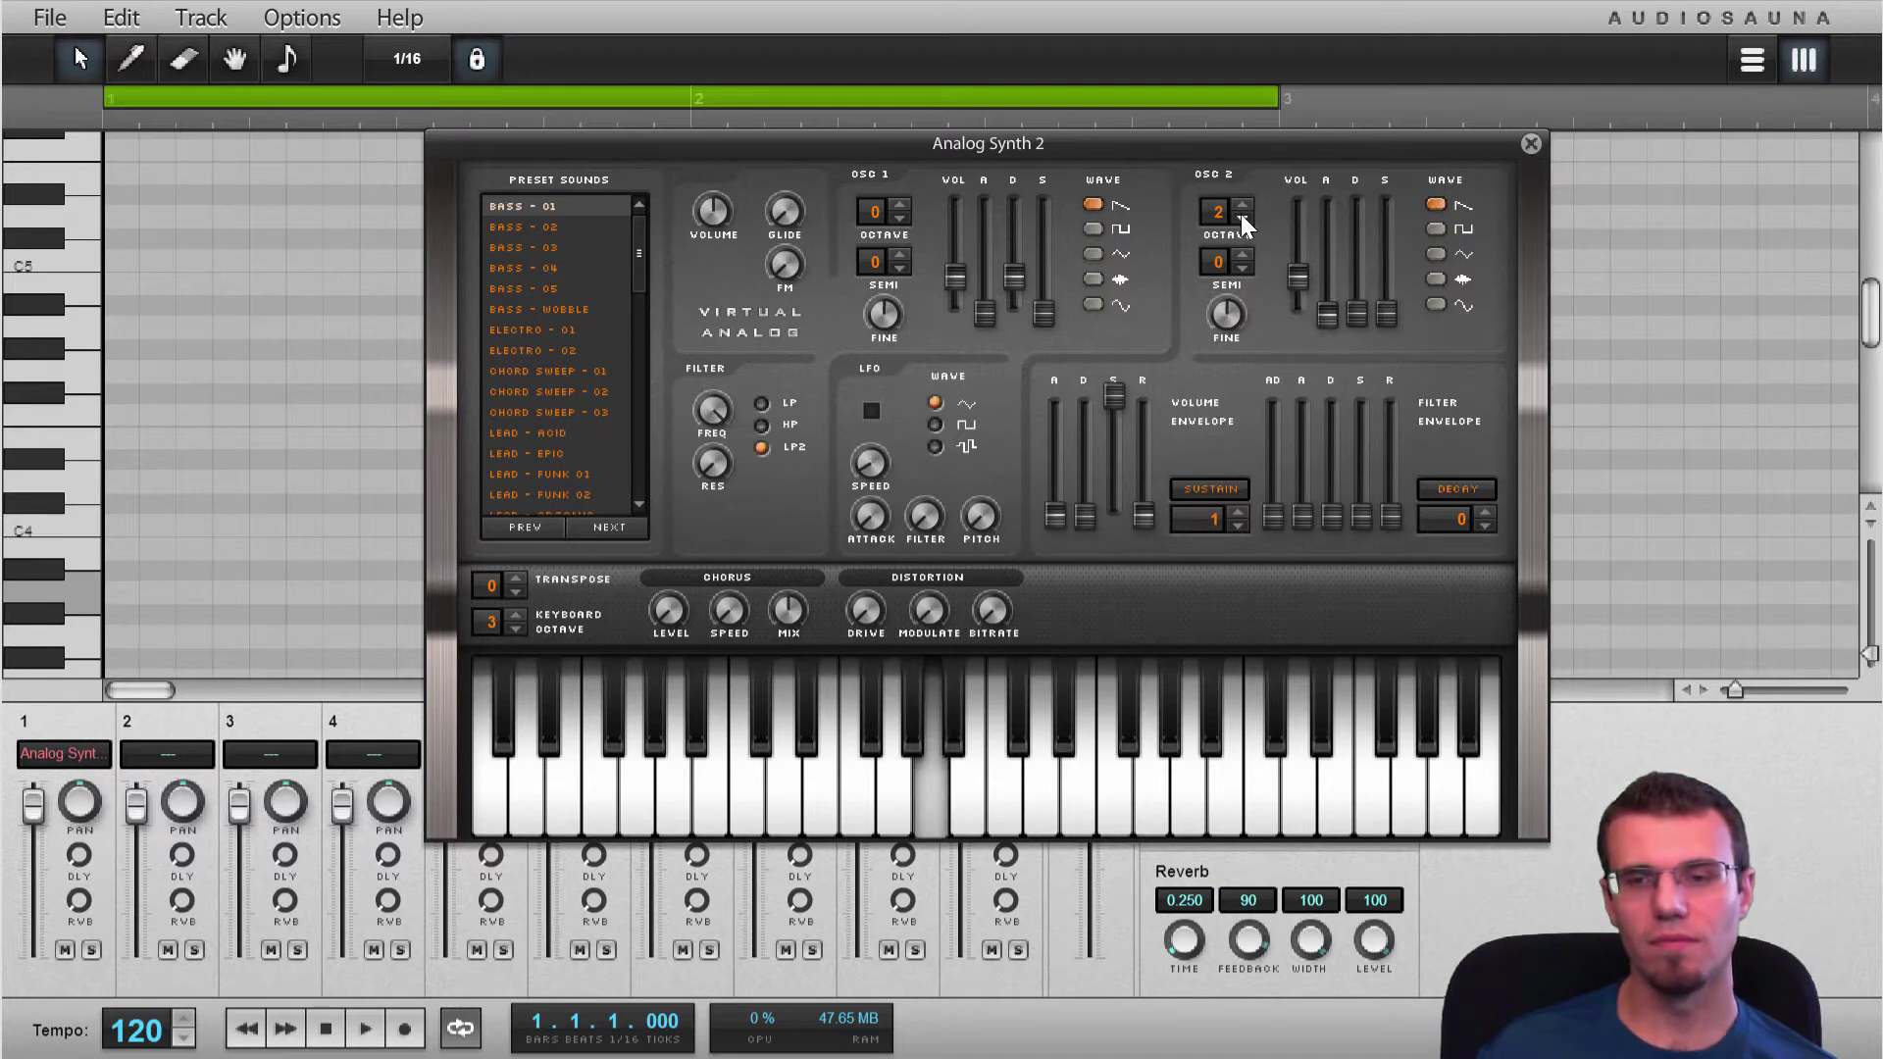
{"action": "left_click", "coordinate": [1242, 218]}
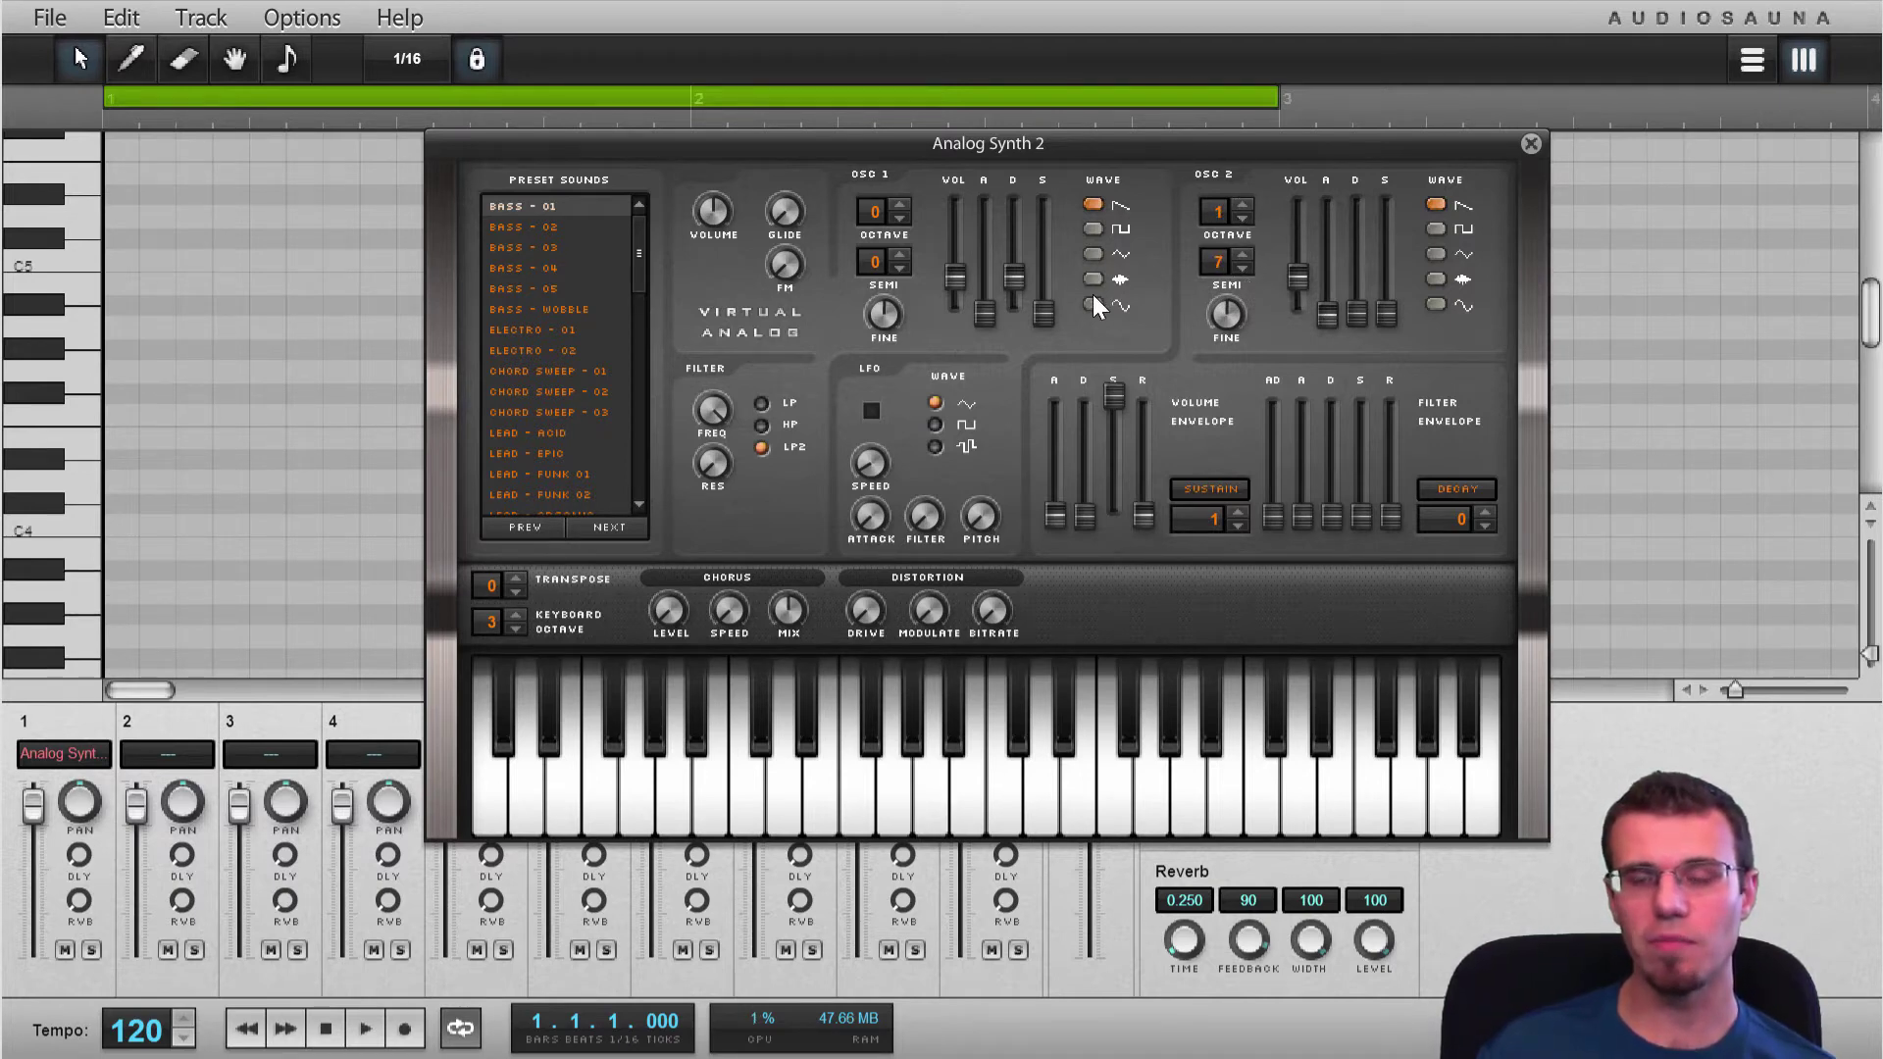
Set oscillator 2's semitone offset to 7 and play the note several times to hear the interval
{"action": "key", "text": "h"}
{"action": "key", "text": "h"}
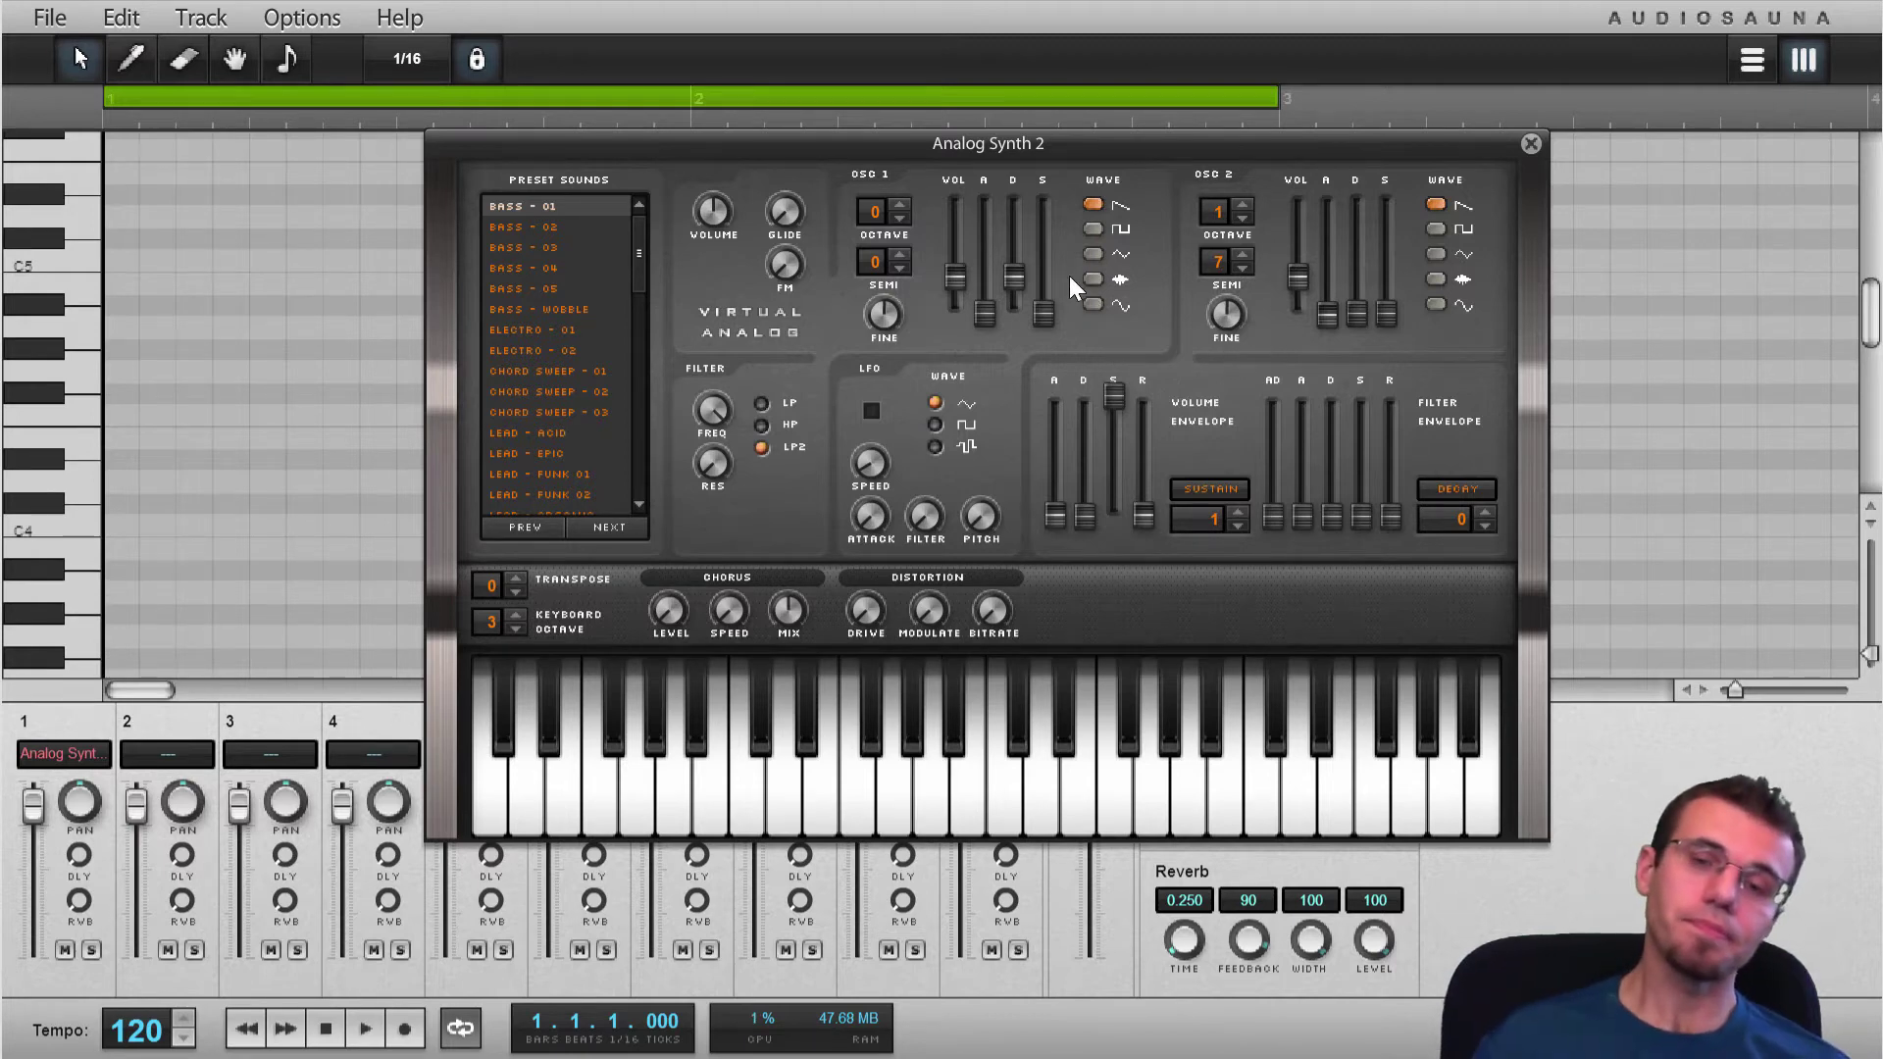
{"action": "key", "text": "h"}
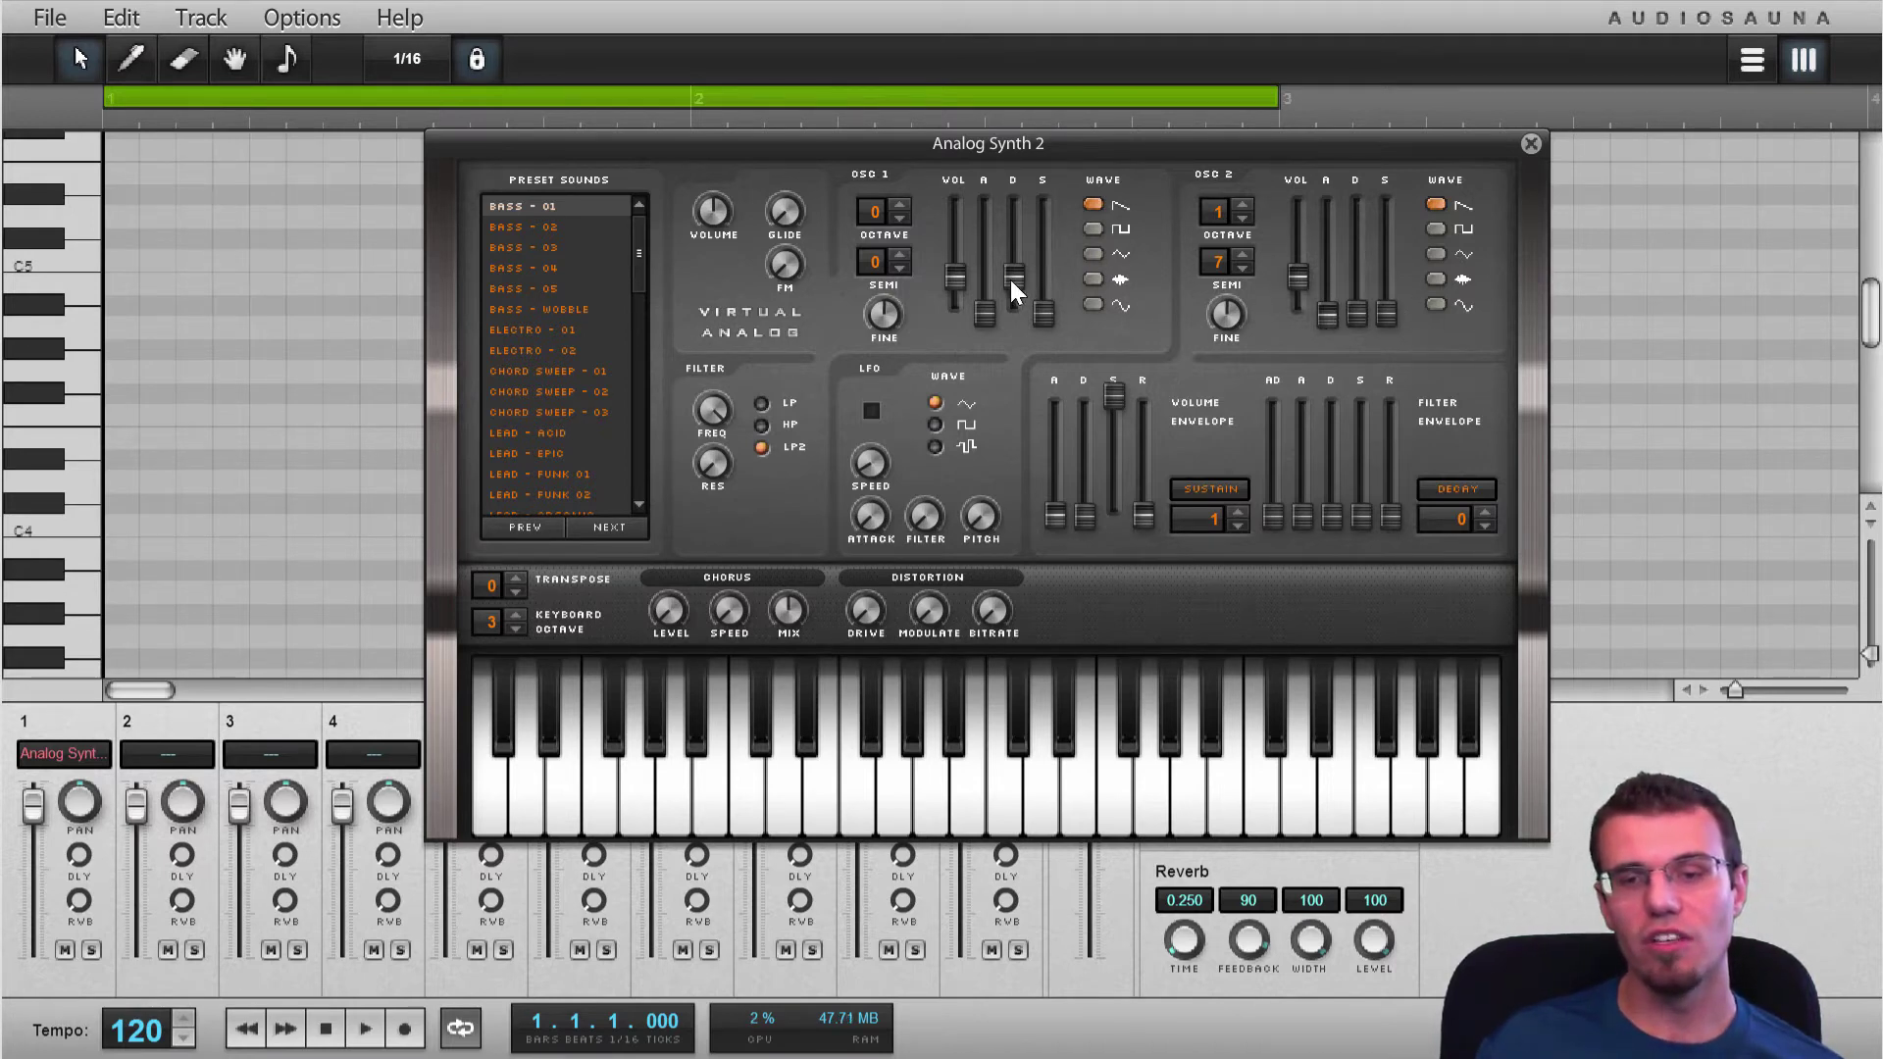
Set oscillator 2's sustain to maximum and its attack to about a fifth, playing several notes to hear it fade in
{"action": "left_click_drag", "start_coordinate": [1326, 315], "coordinate": [1397, 100]}
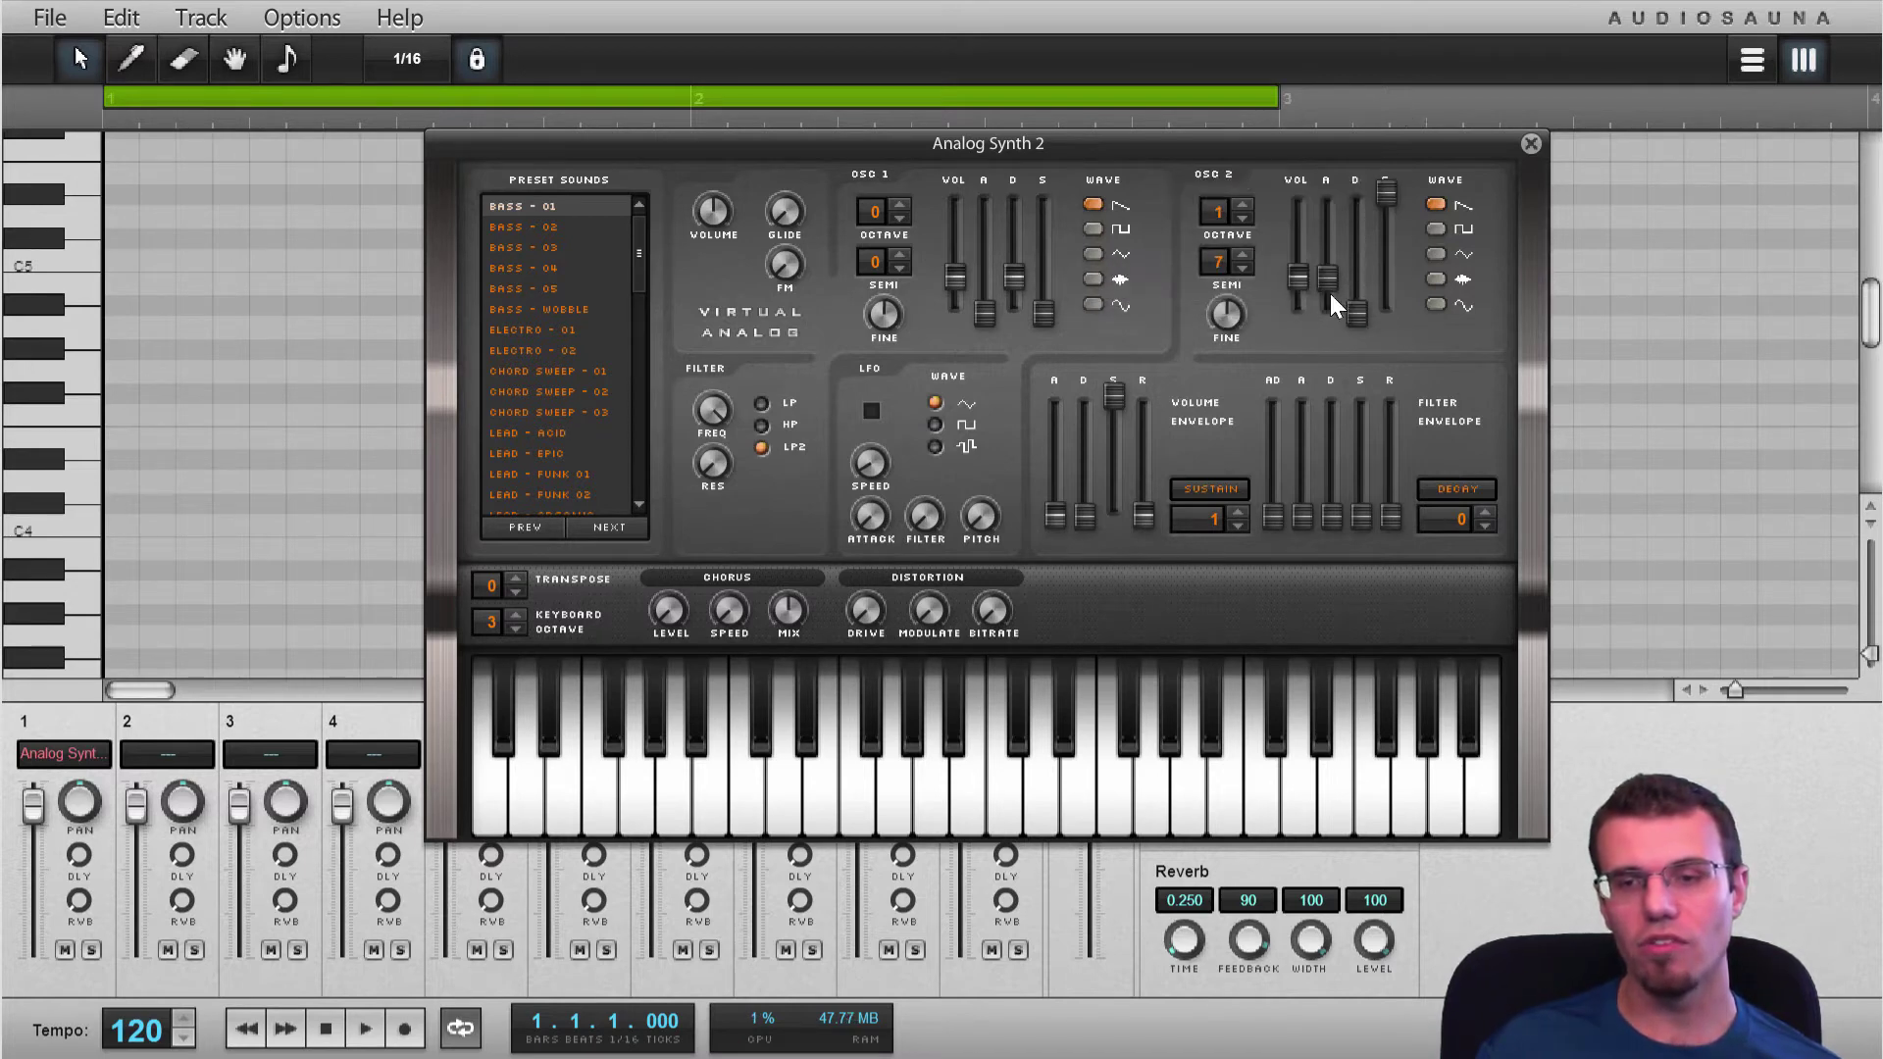
{"action": "key", "text": "h"}
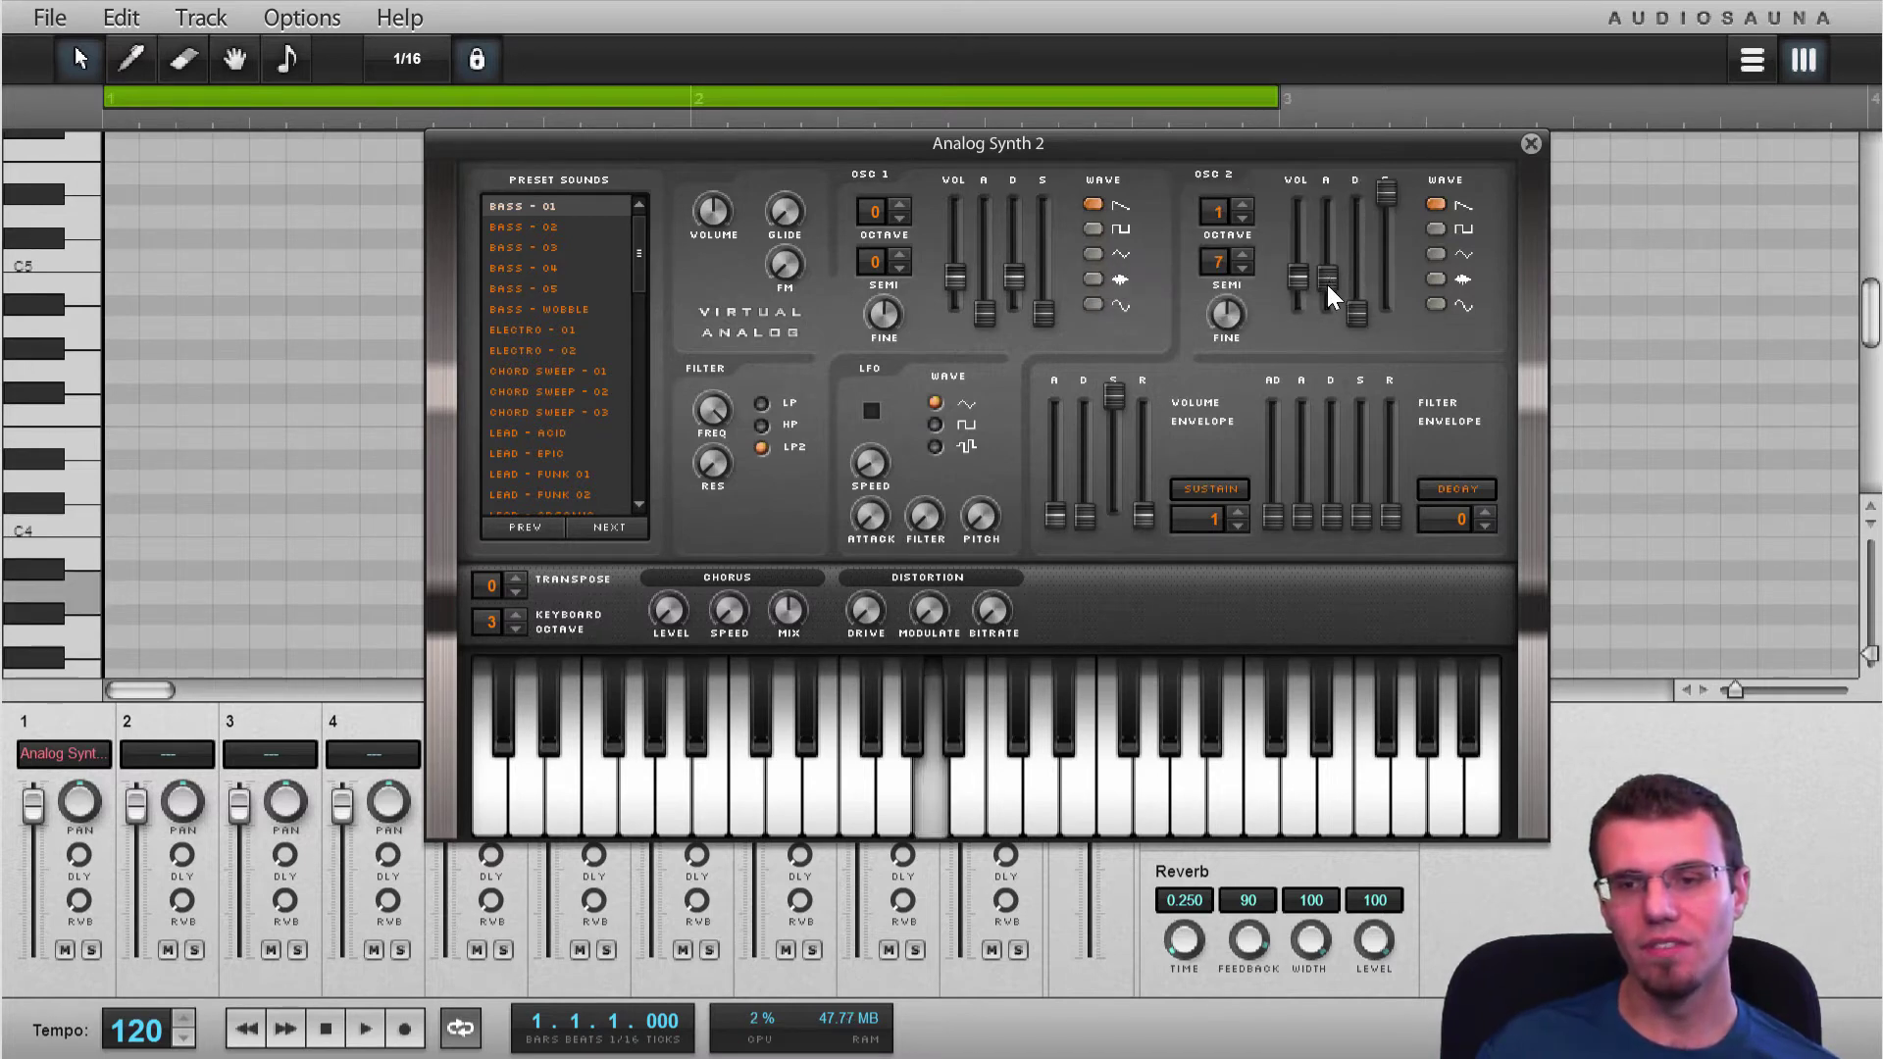
{"action": "left_click_drag", "start_coordinate": [1328, 283], "coordinate": [1329, 293]}
{"action": "key", "text": "h"}
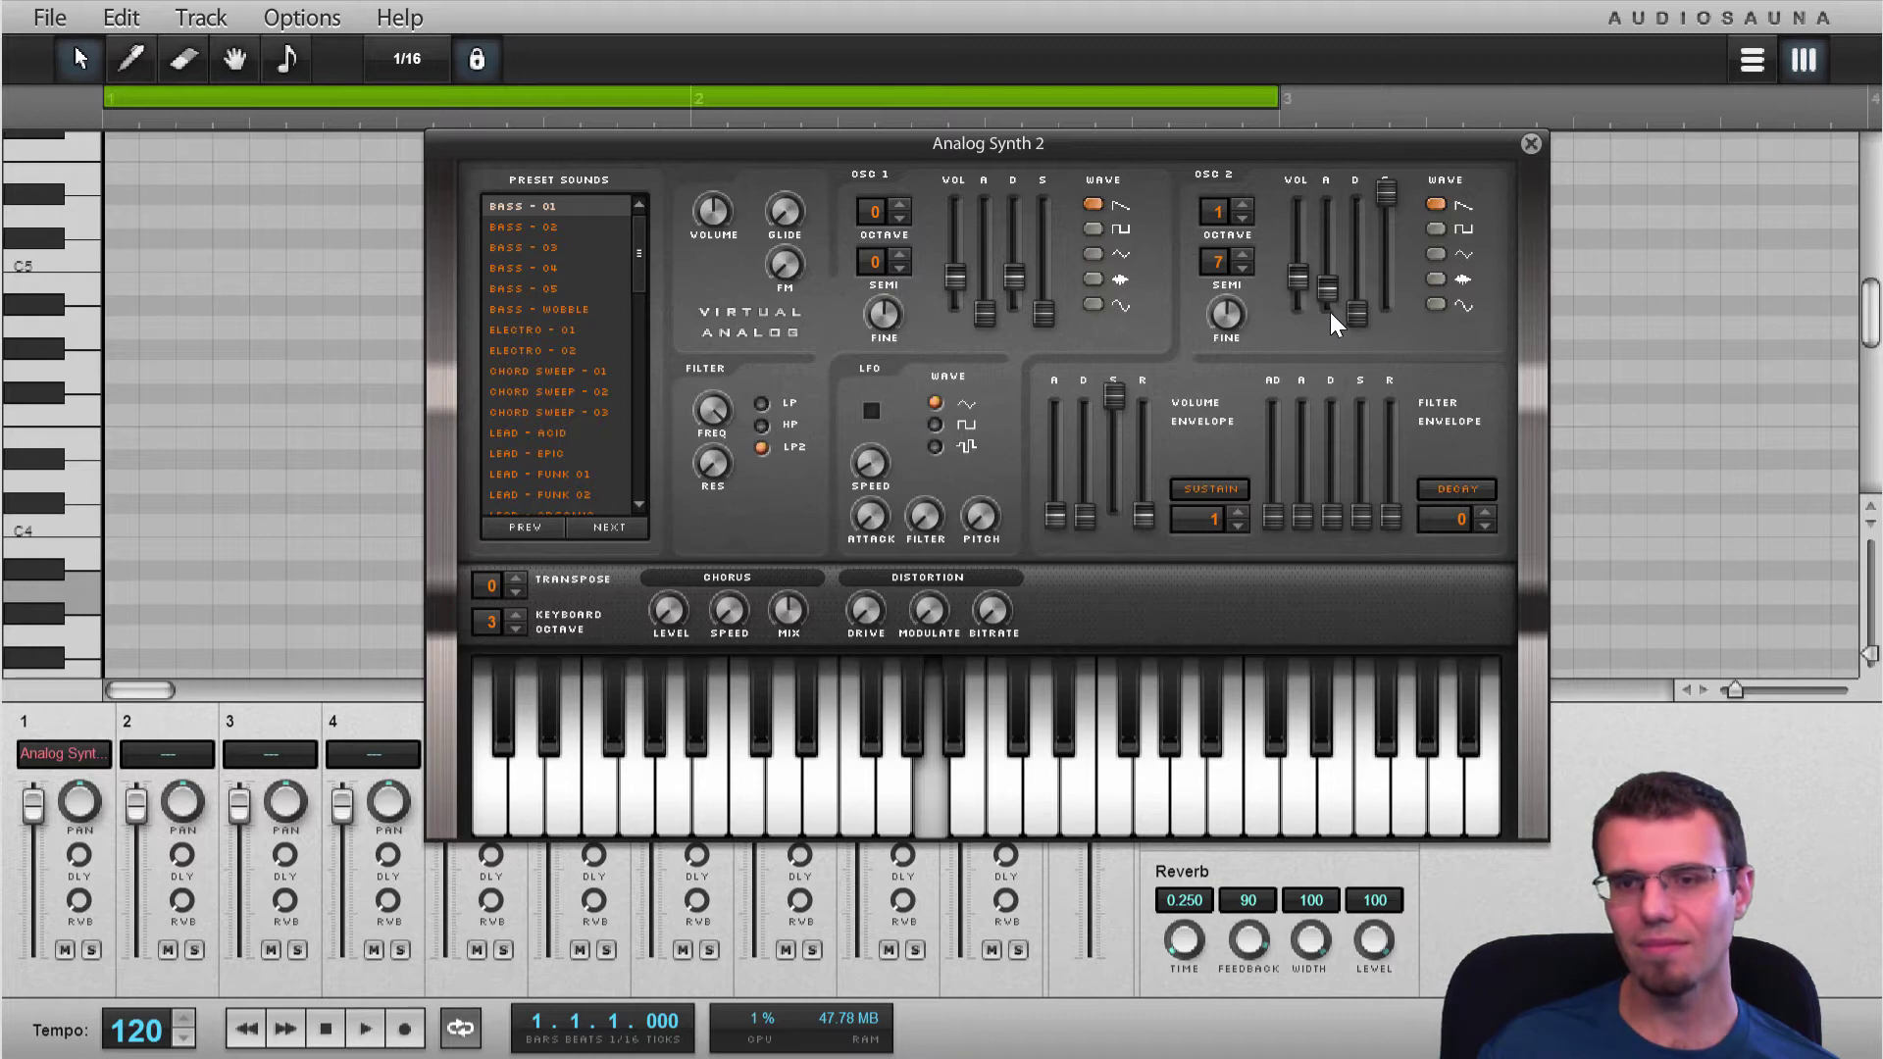
{"action": "key", "text": "h"}
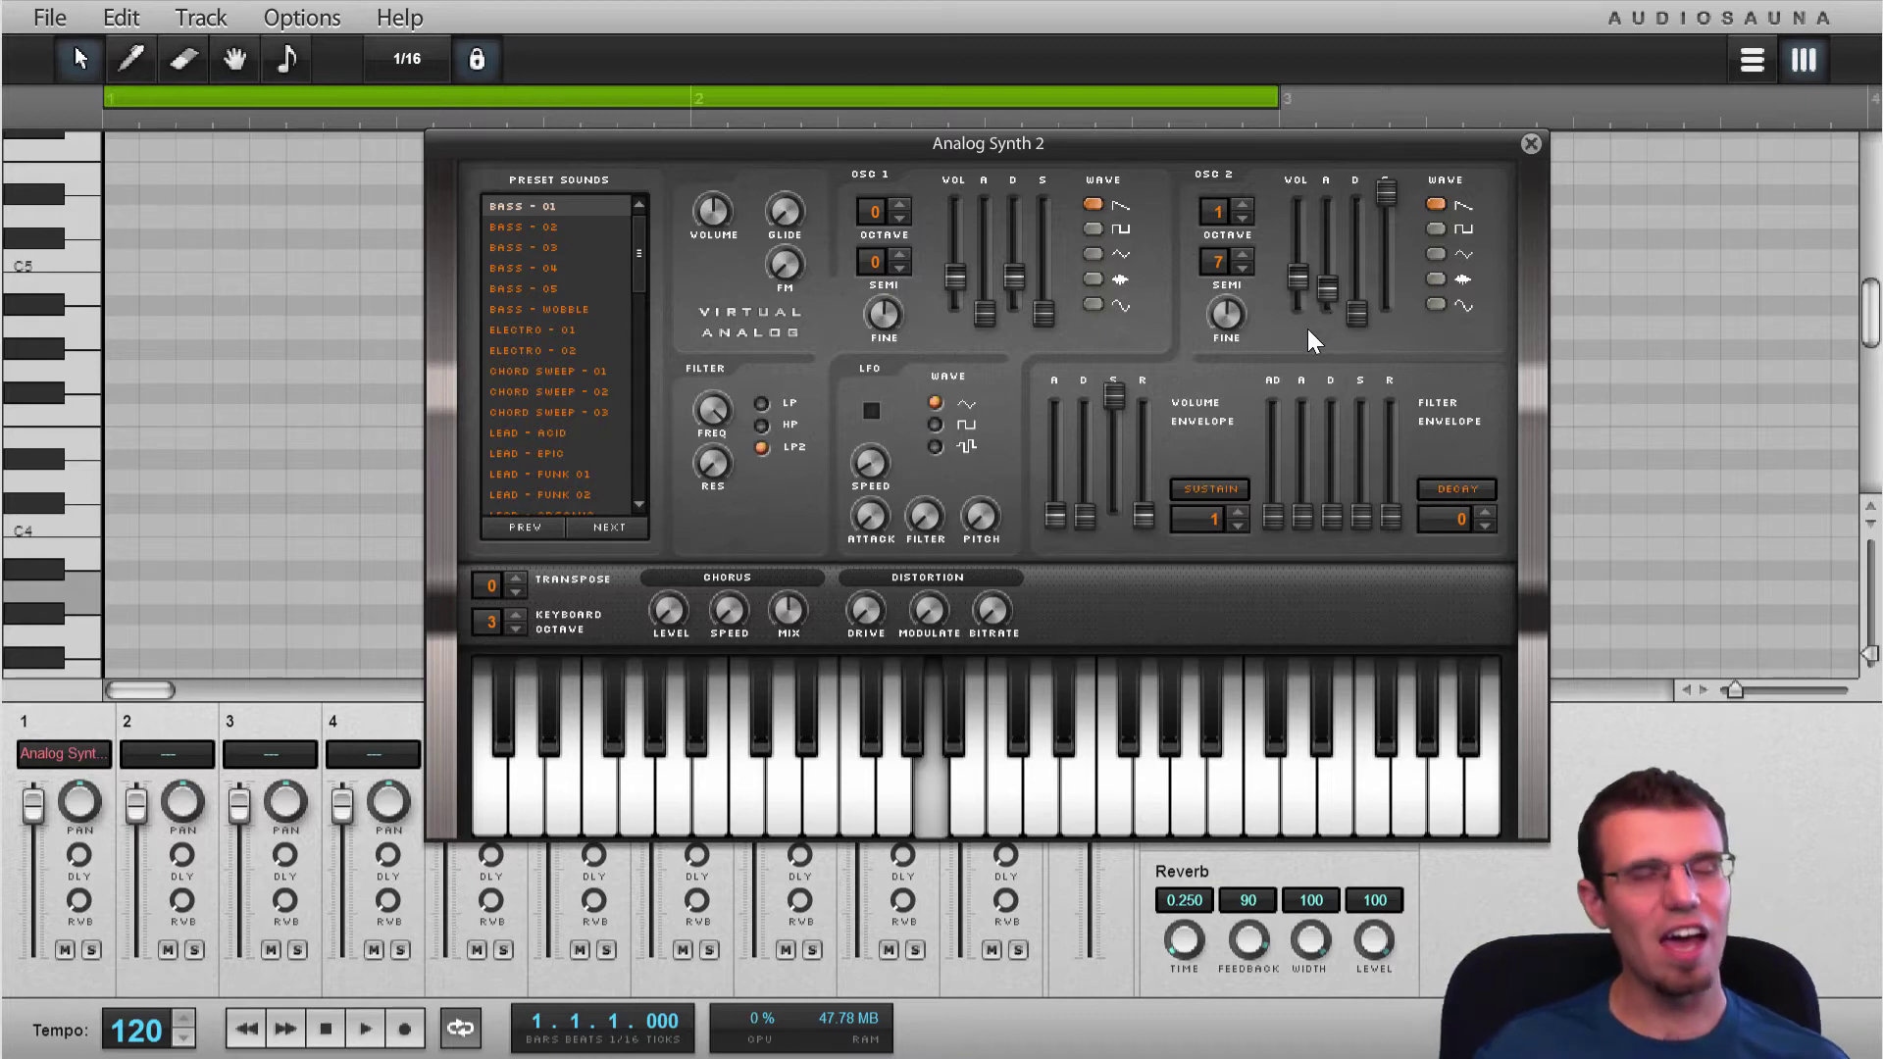
{"action": "key", "text": "a"}
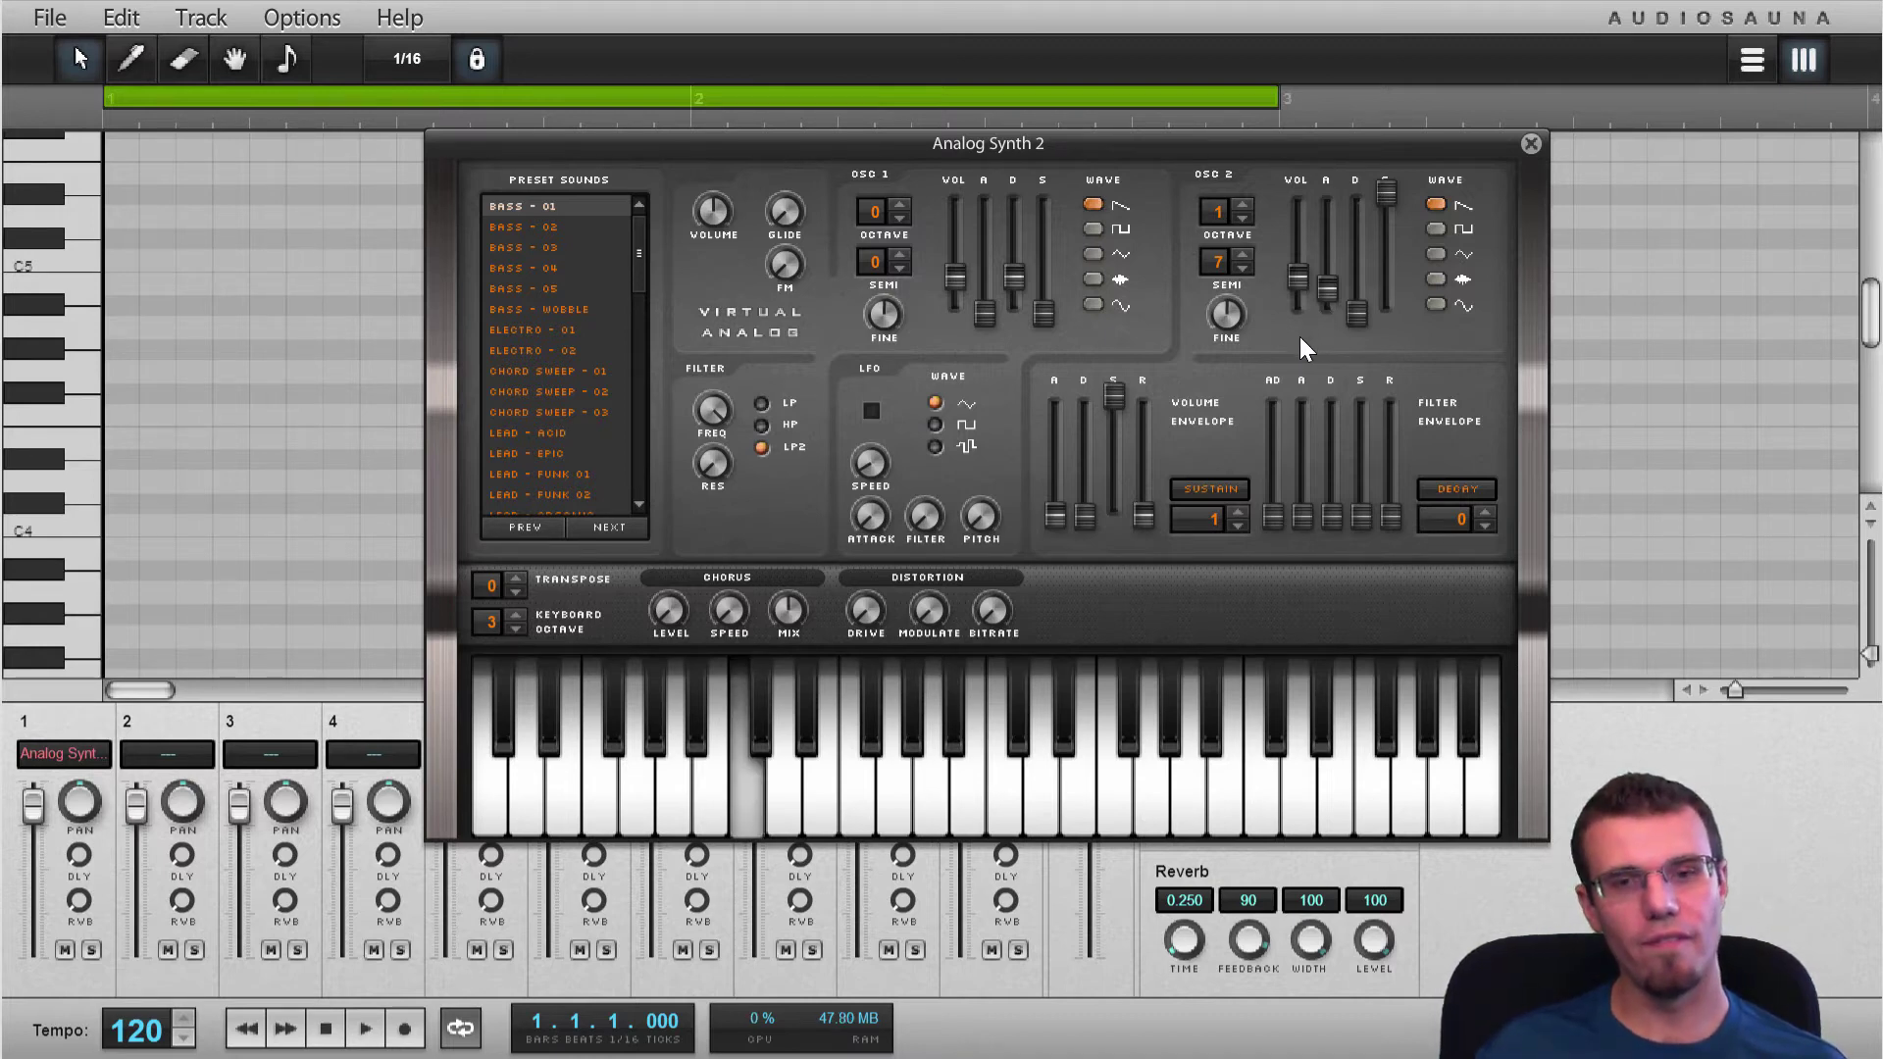
{"action": "key", "text": "s"}
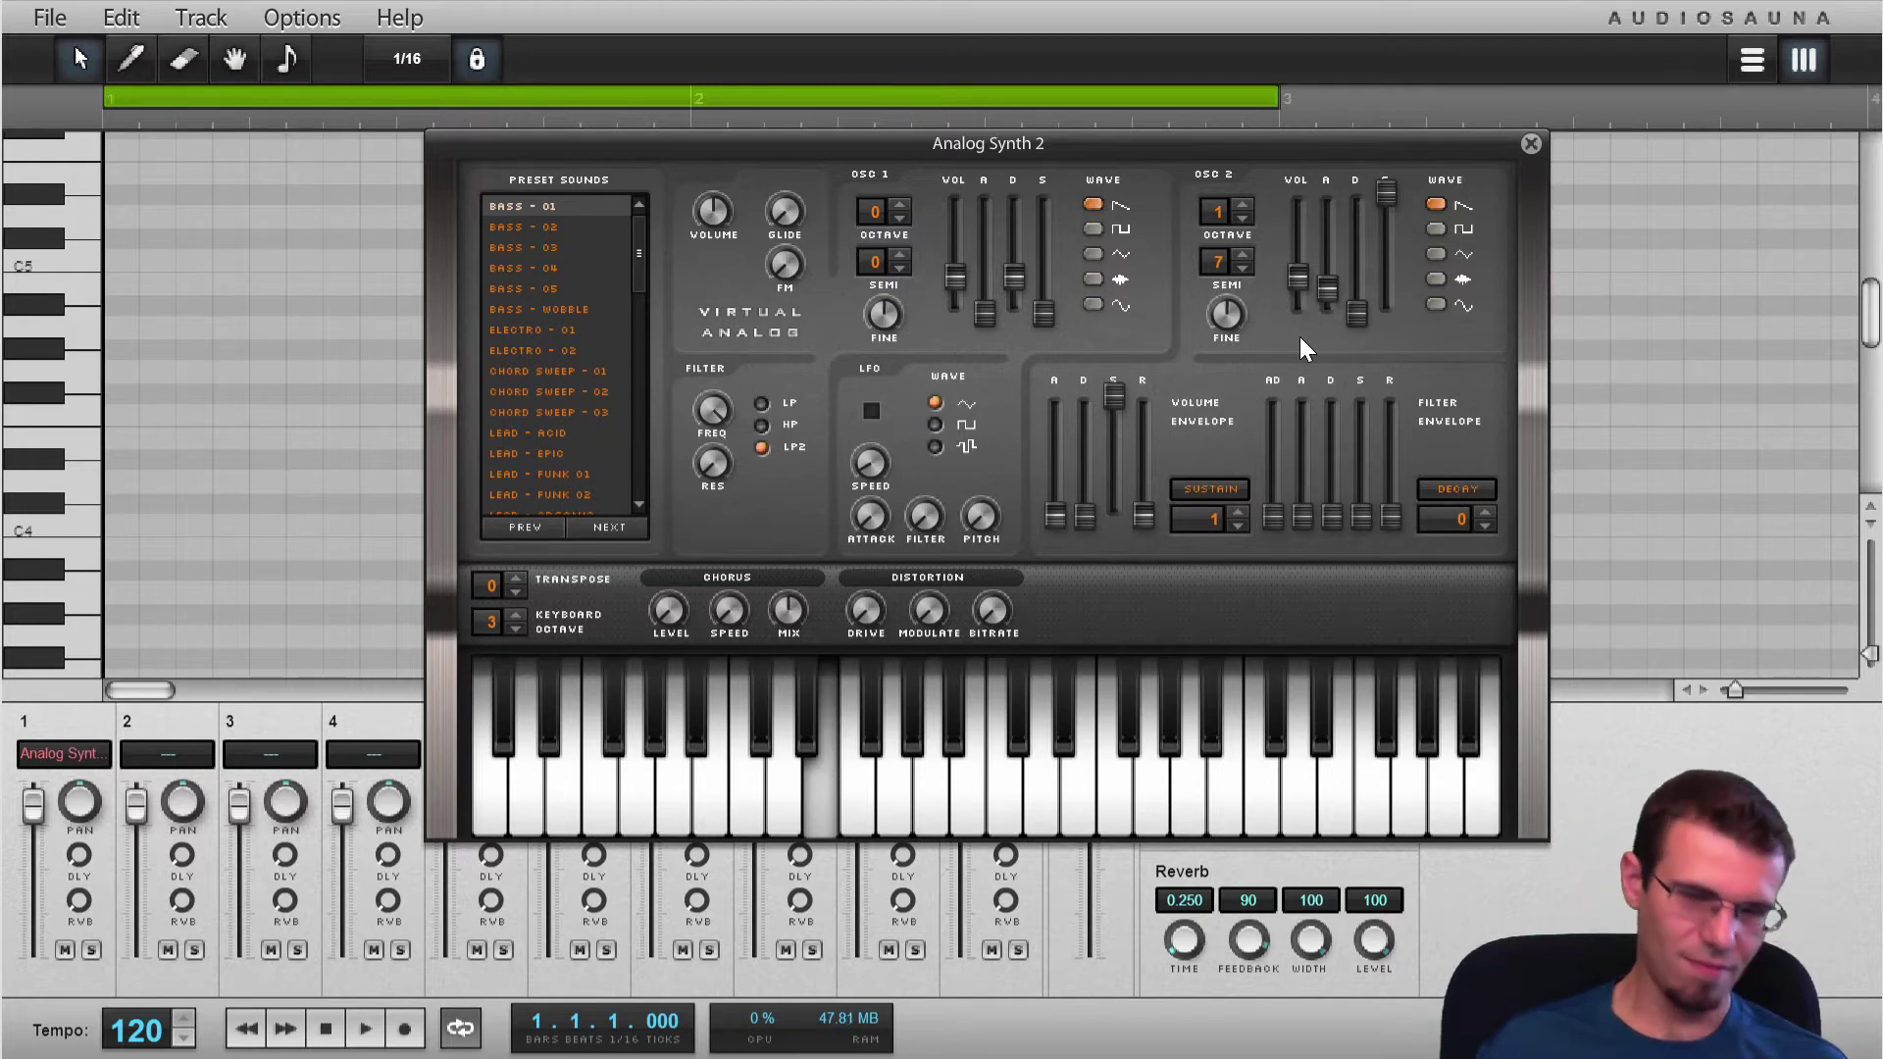
{"action": "key", "text": "j"}
Switch oscillator 2 to the square wave and then the third waveform, playing notes with each and finishing with a chord
{"action": "key", "text": "h"}
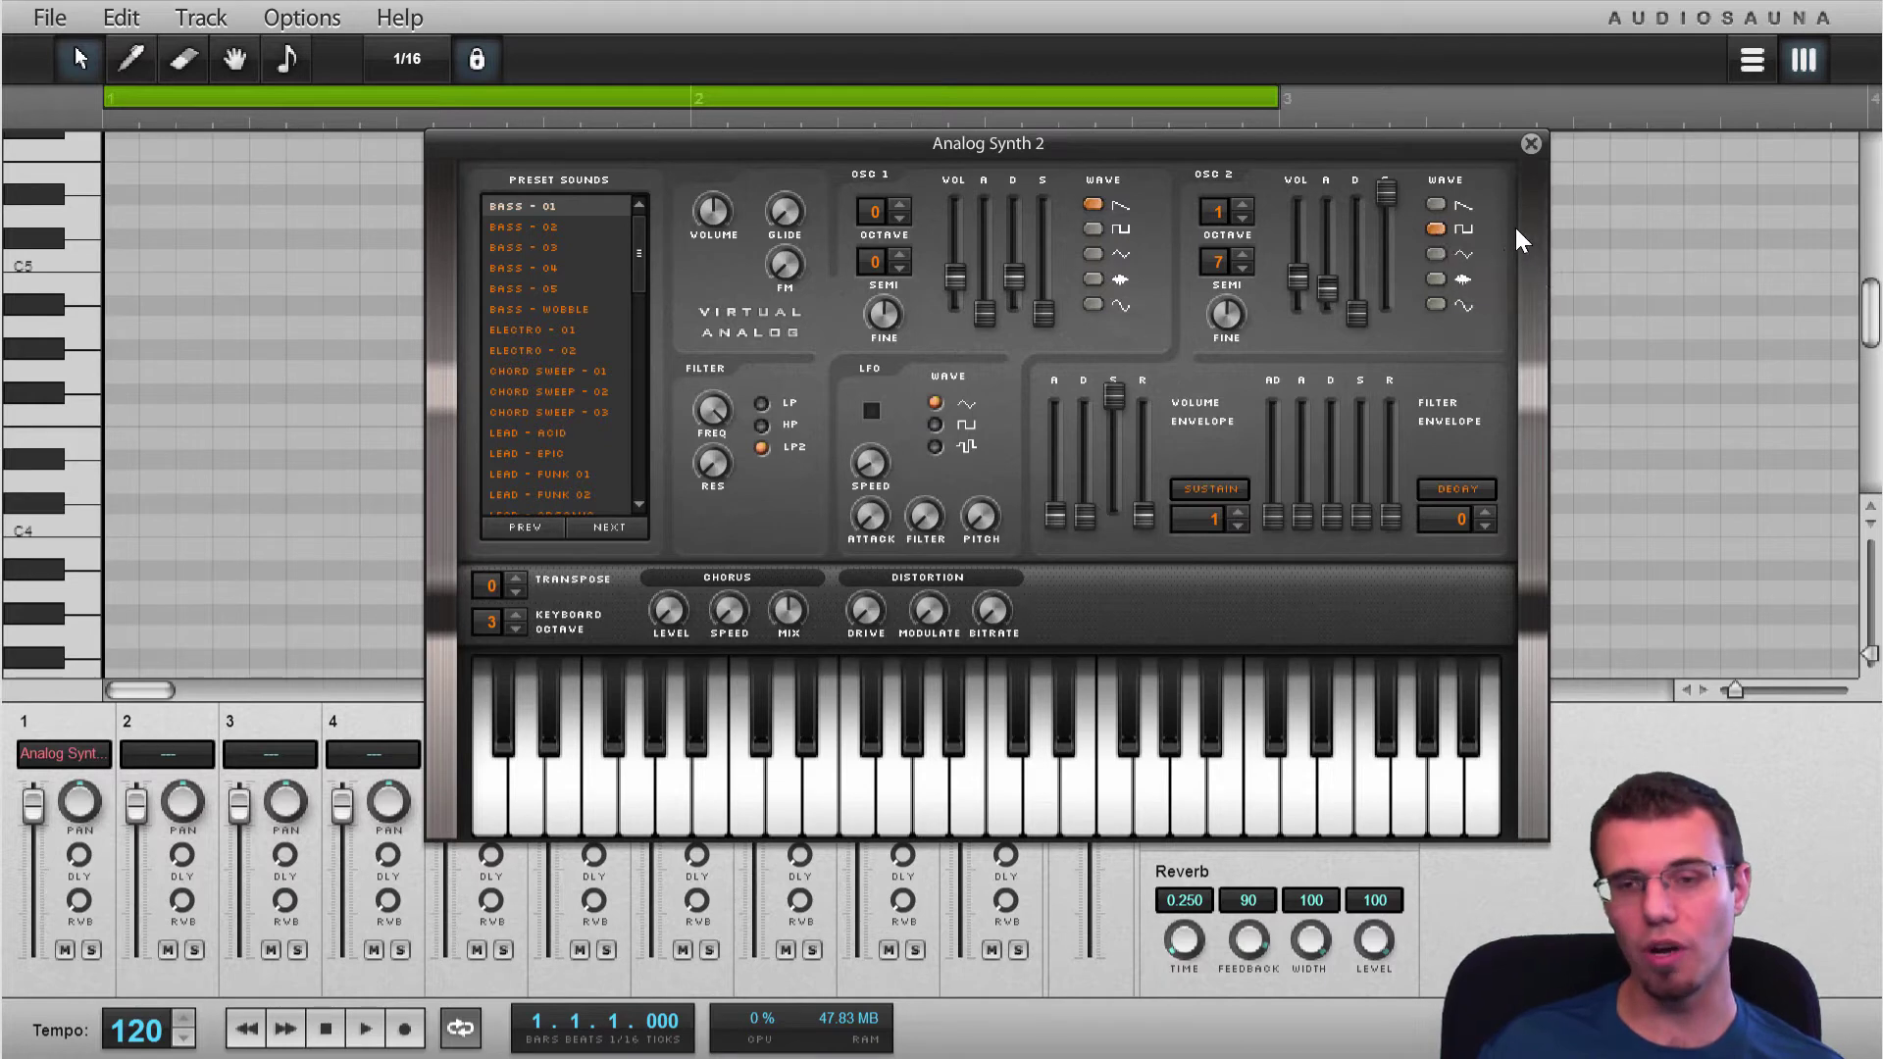
{"action": "key", "text": "n"}
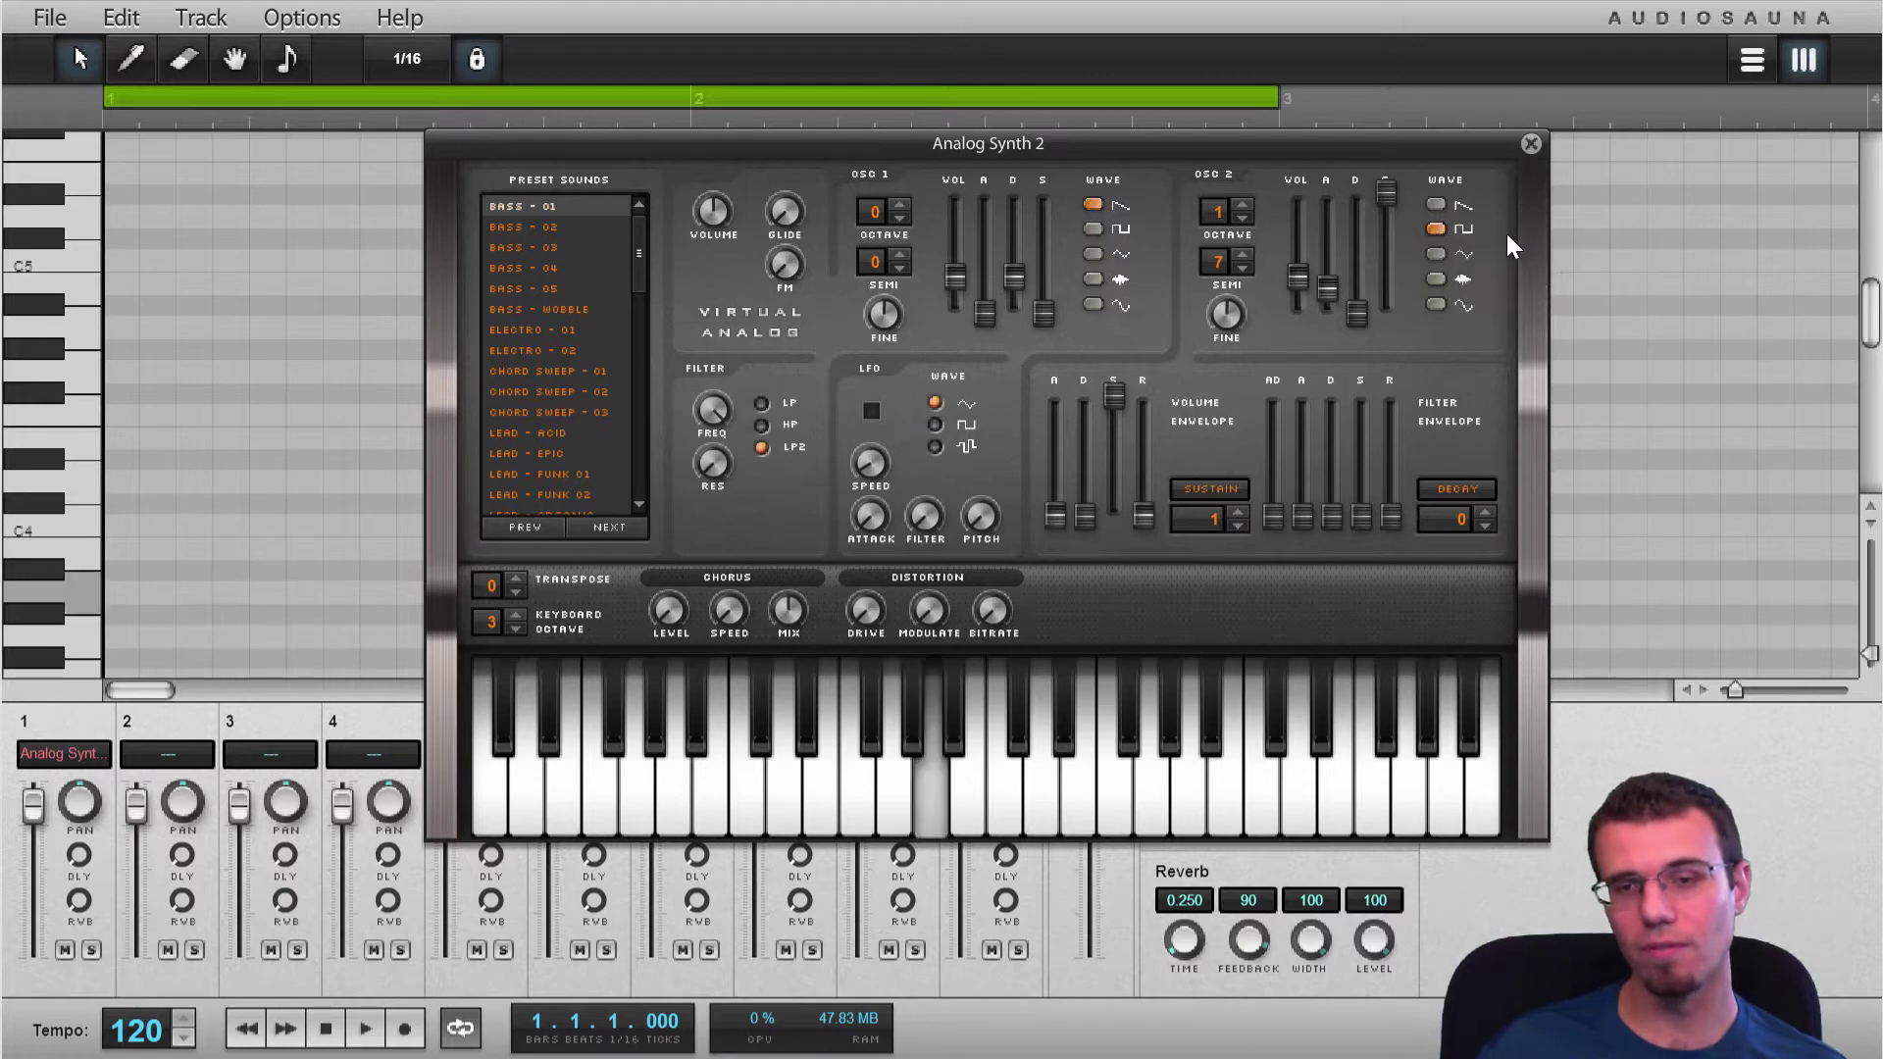
{"action": "left_click", "coordinate": [1436, 254]}
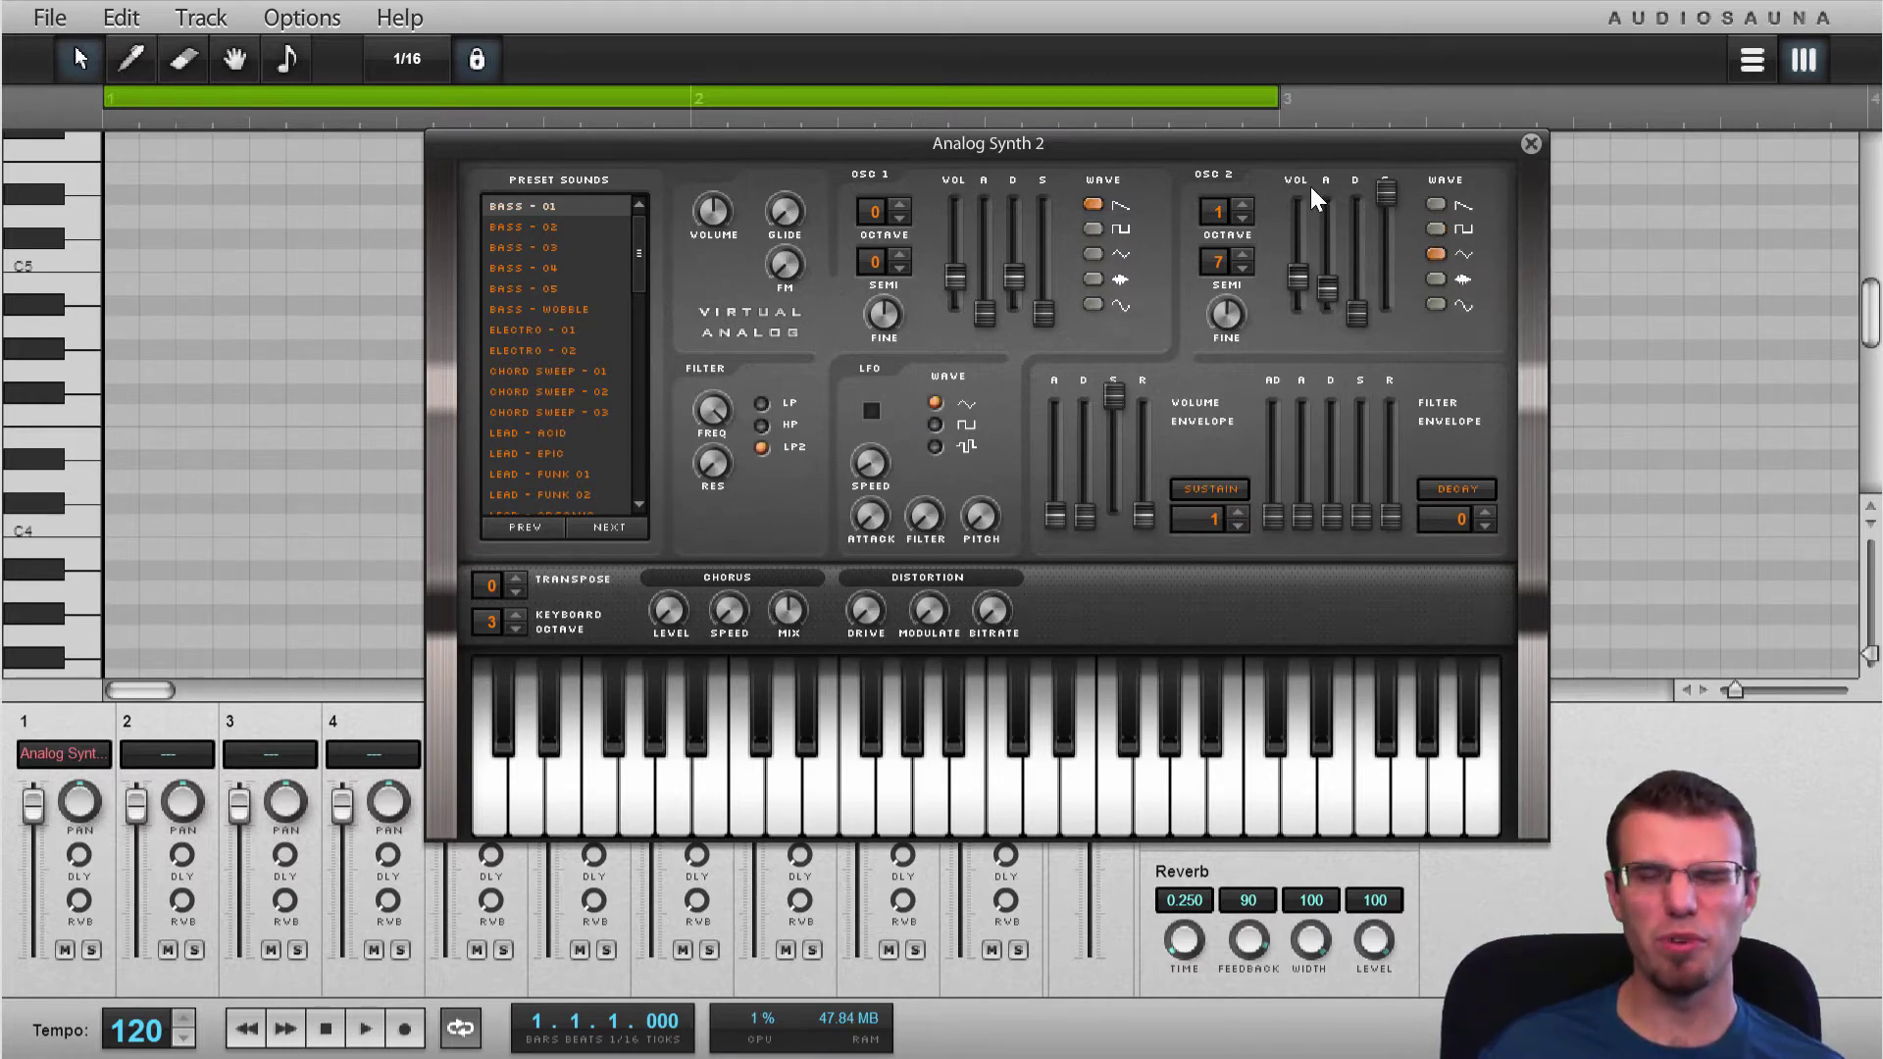
{"action": "key", "text": "n"}
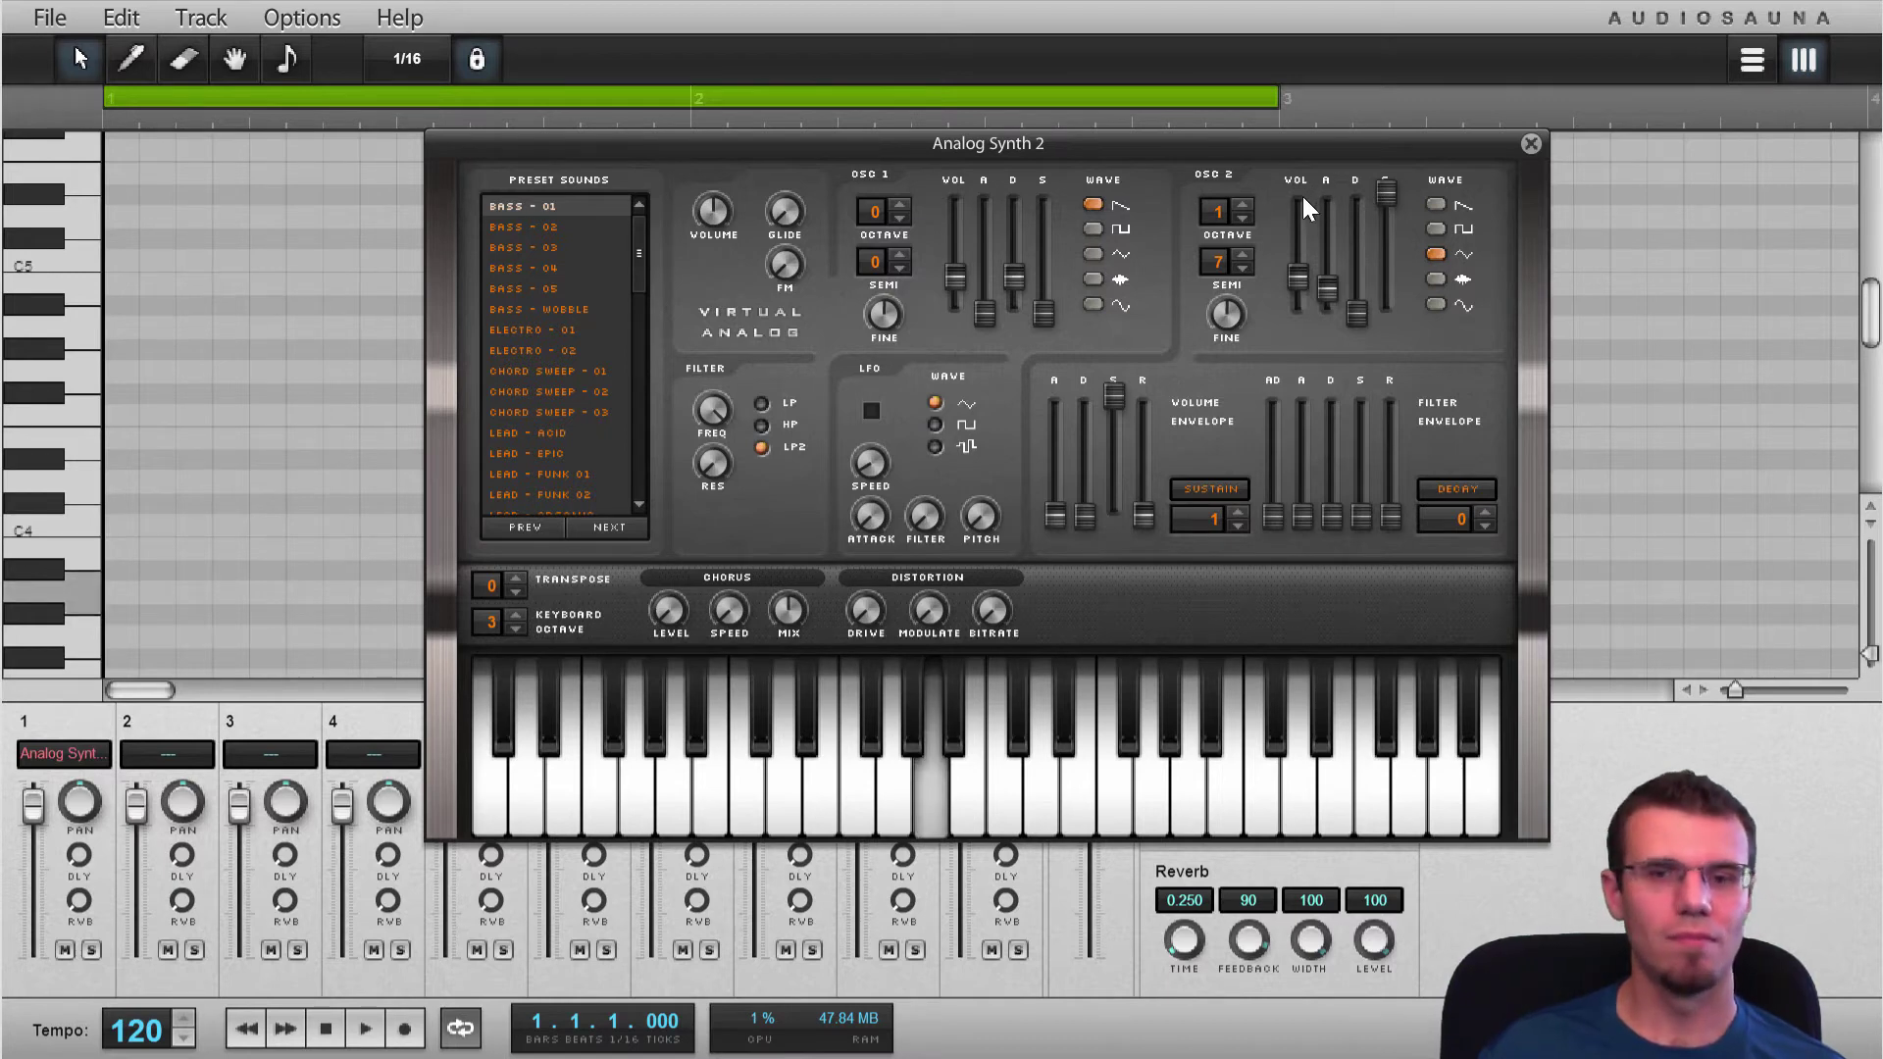
{"action": "key", "text": "b"}
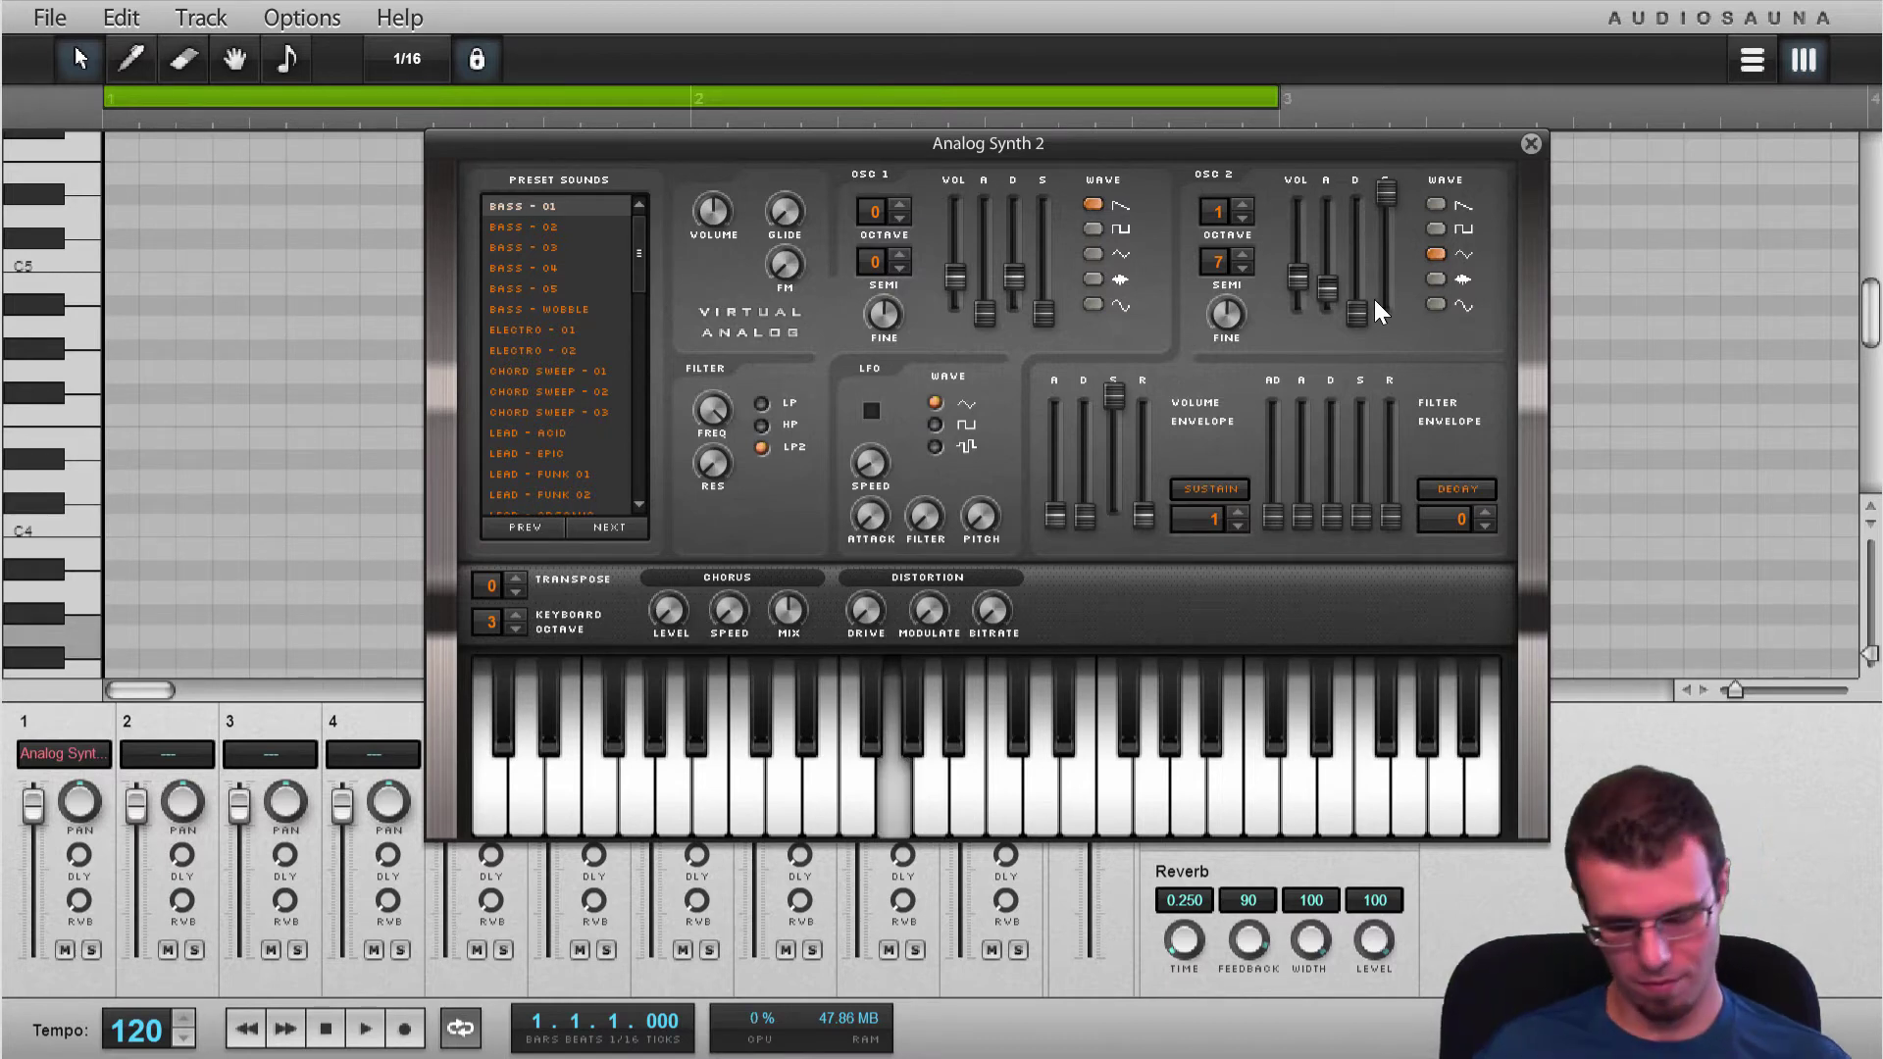
{"action": "key", "text": "v"}
{"action": "key", "text": "q"}
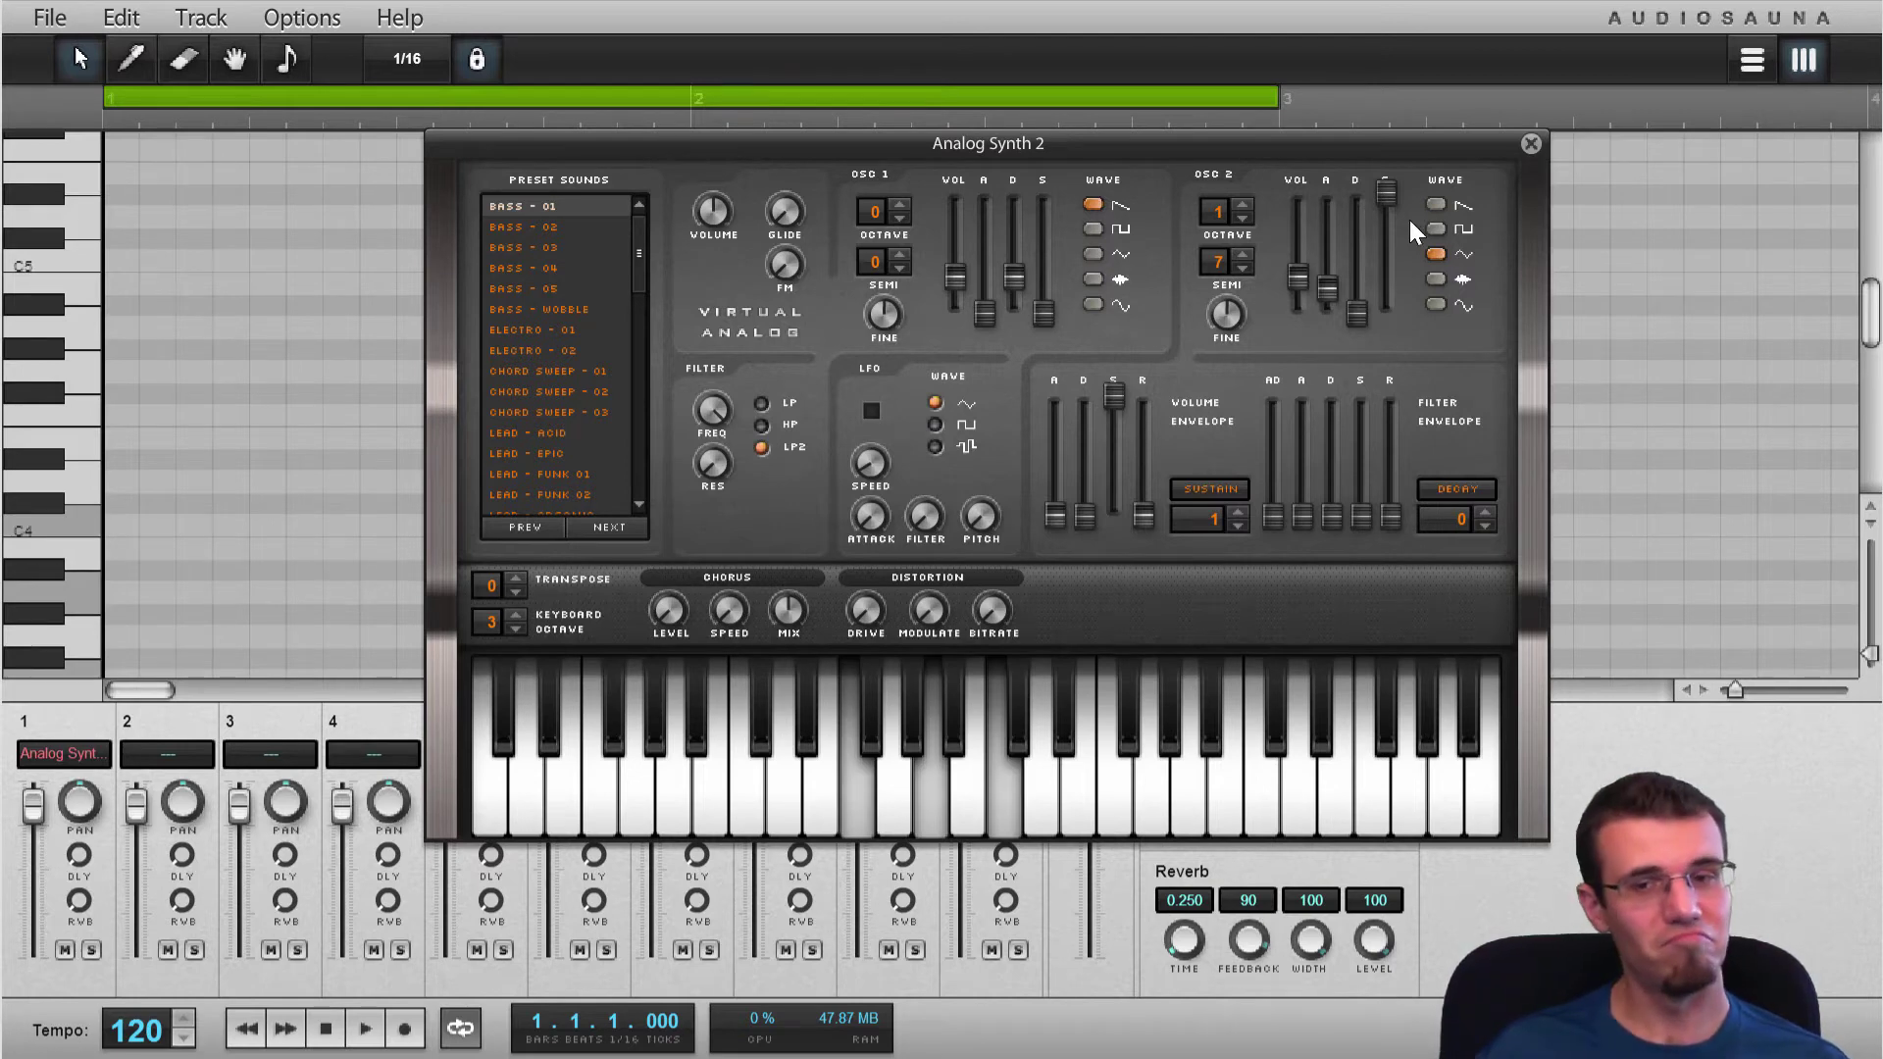
Switch oscillator 2 back to the square wave and play a series of notes to hear it
{"action": "left_click", "coordinate": [1436, 229]}
{"action": "key", "text": "n"}
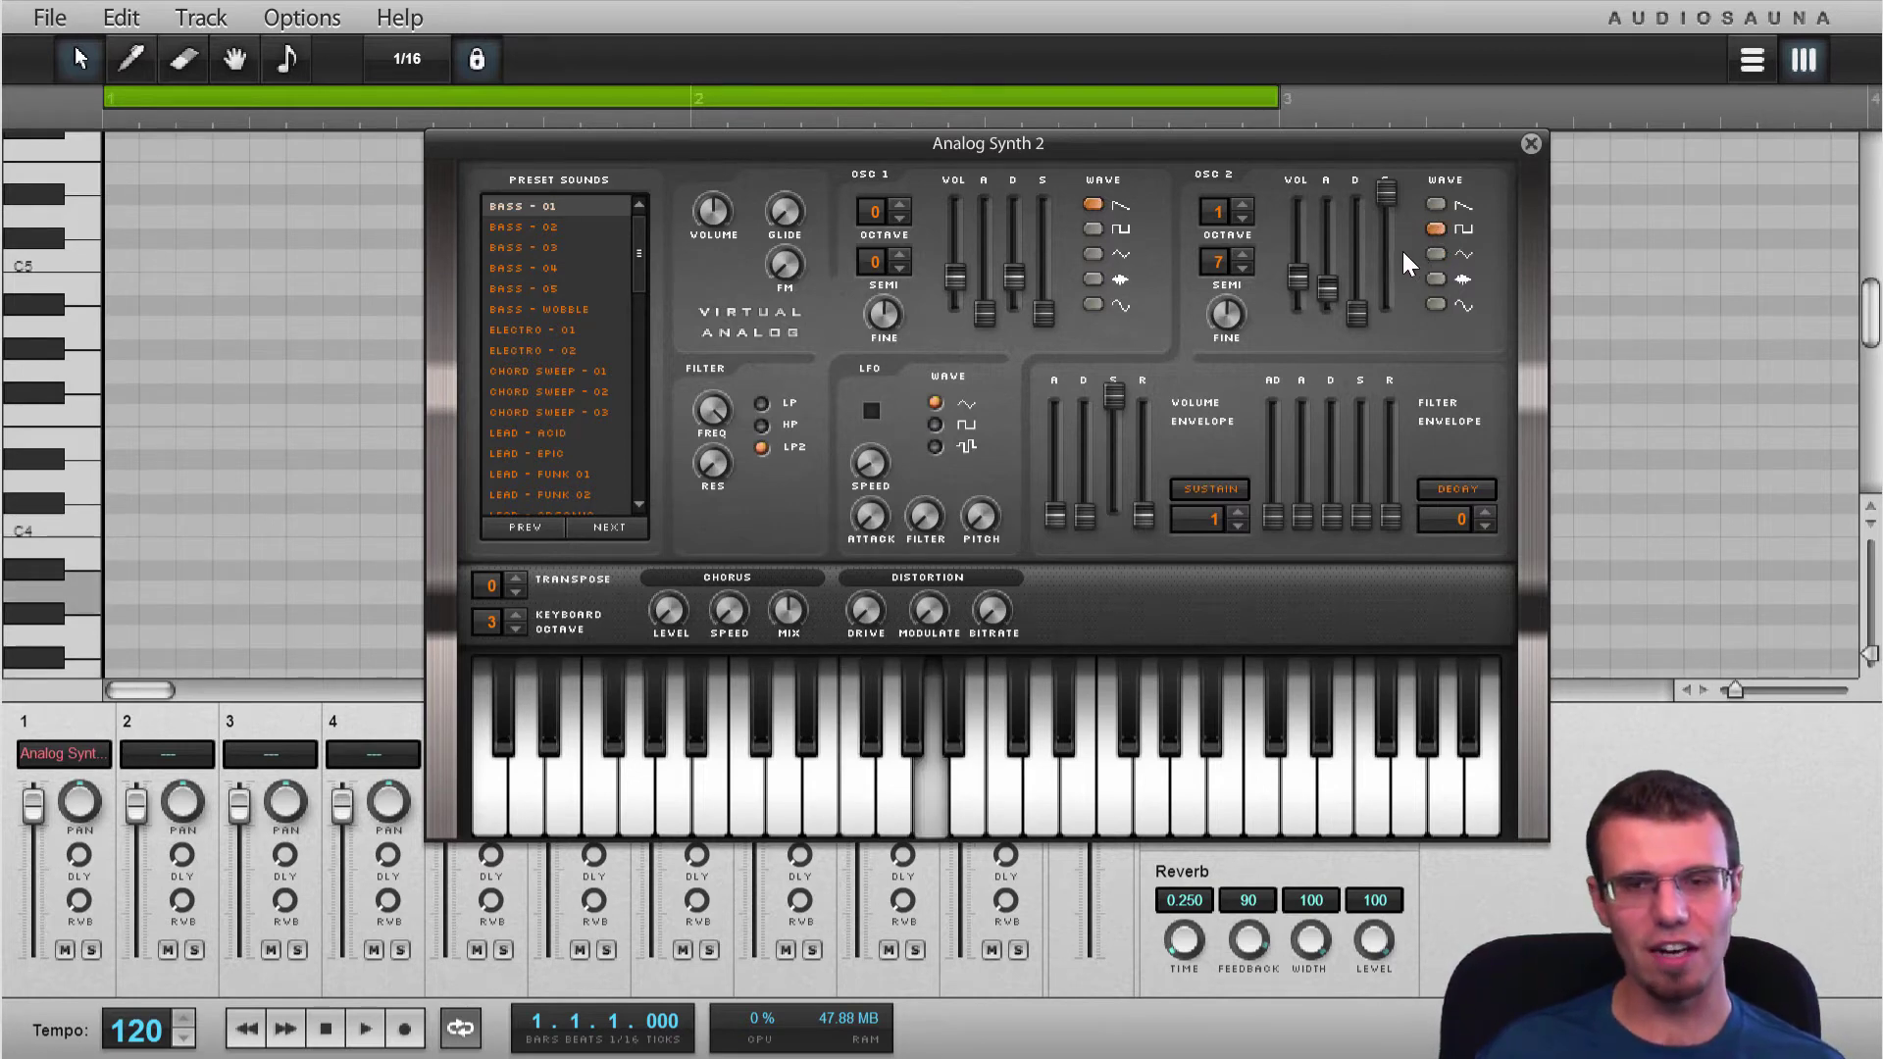
{"action": "key", "text": "v"}
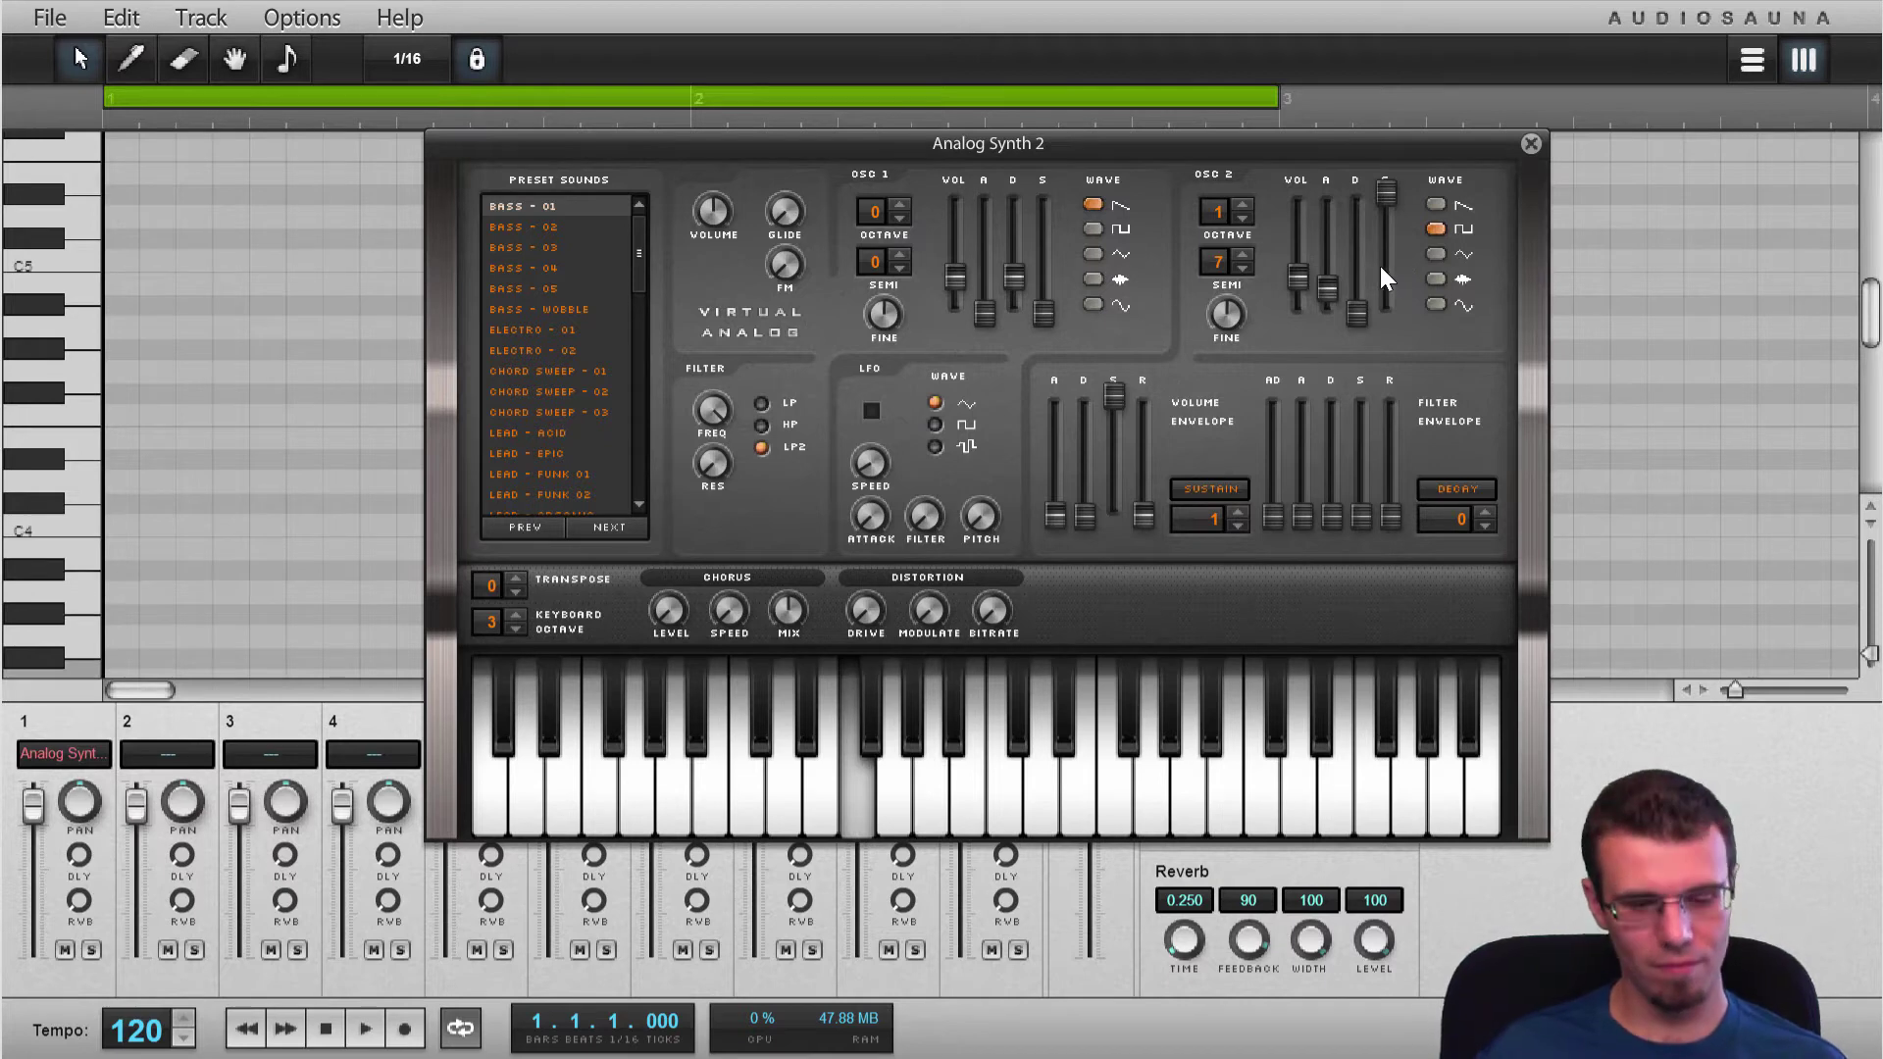
{"action": "key", "text": "b"}
{"action": "key", "text": "m"}
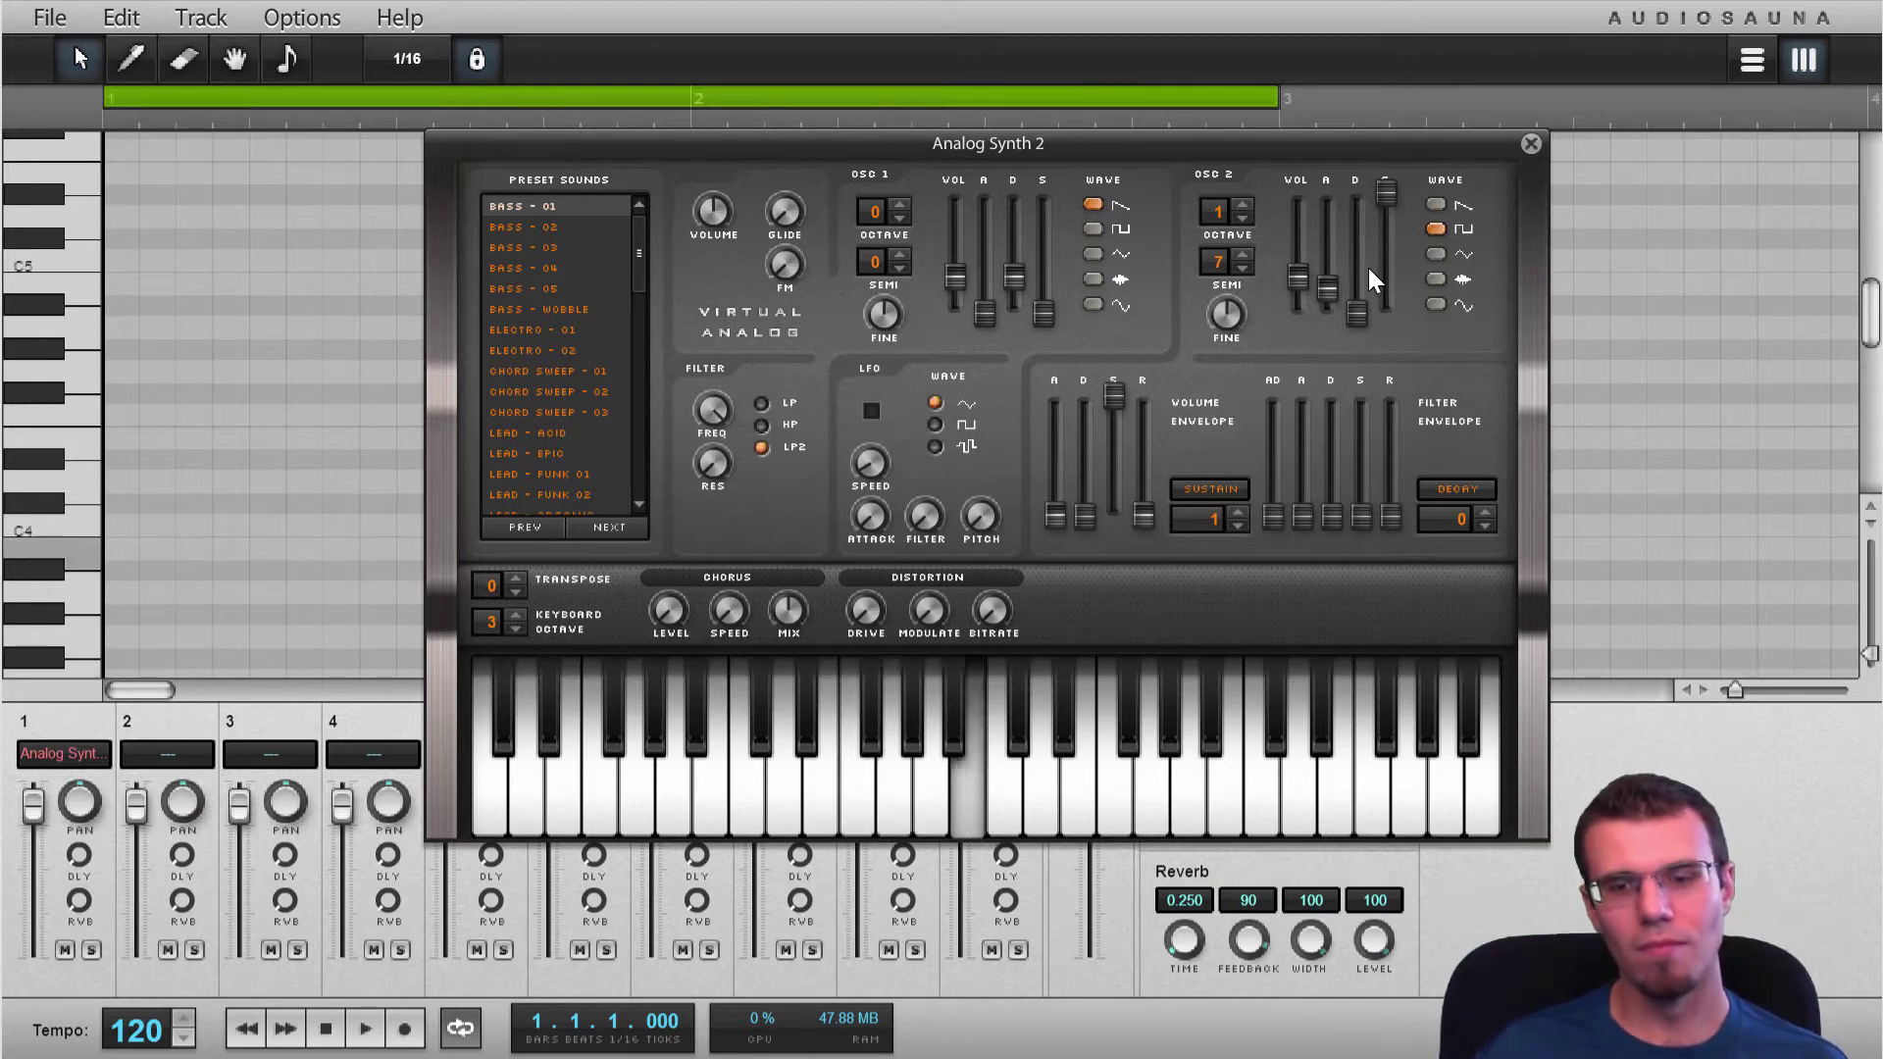
{"action": "key", "text": "n"}
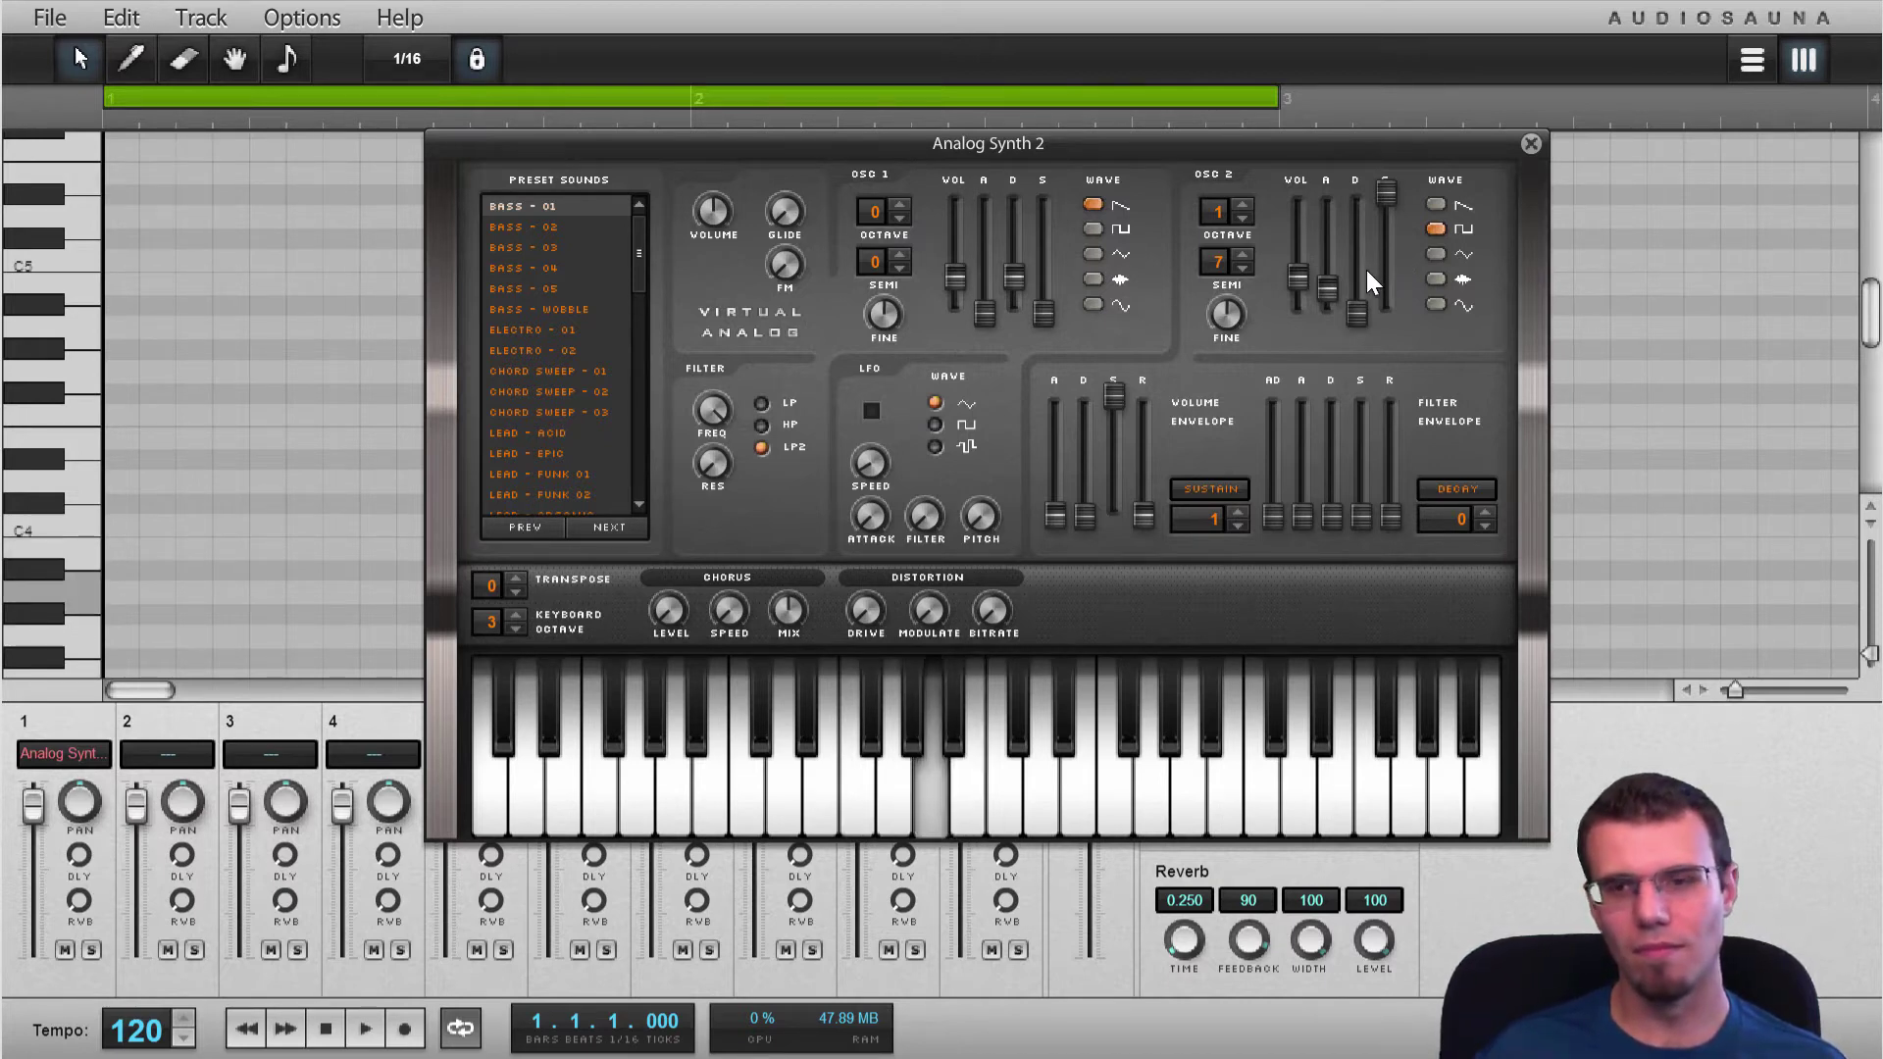
{"action": "key", "text": "v"}
{"action": "key", "text": "b"}
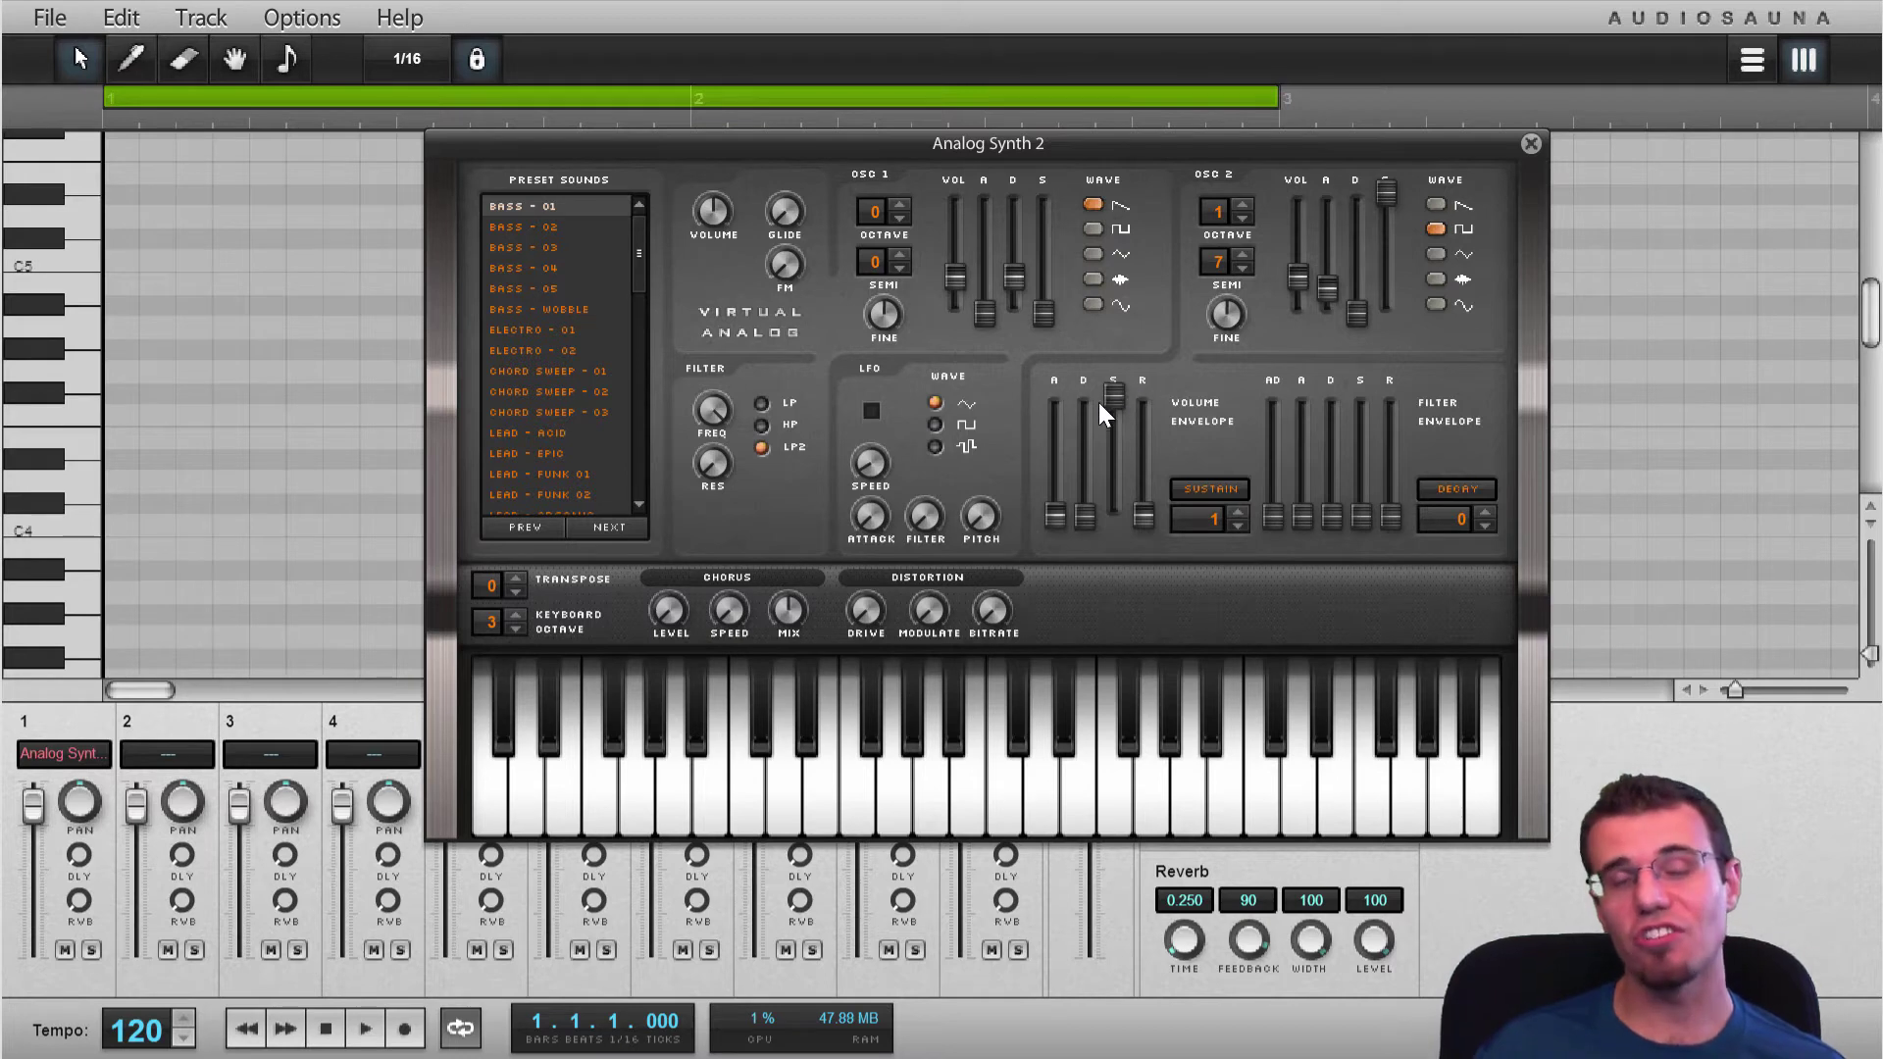
Check the volume envelope's attack, decay, sustain and release values in turn, playing notes to hear them start and stop
{"action": "key", "text": "b"}
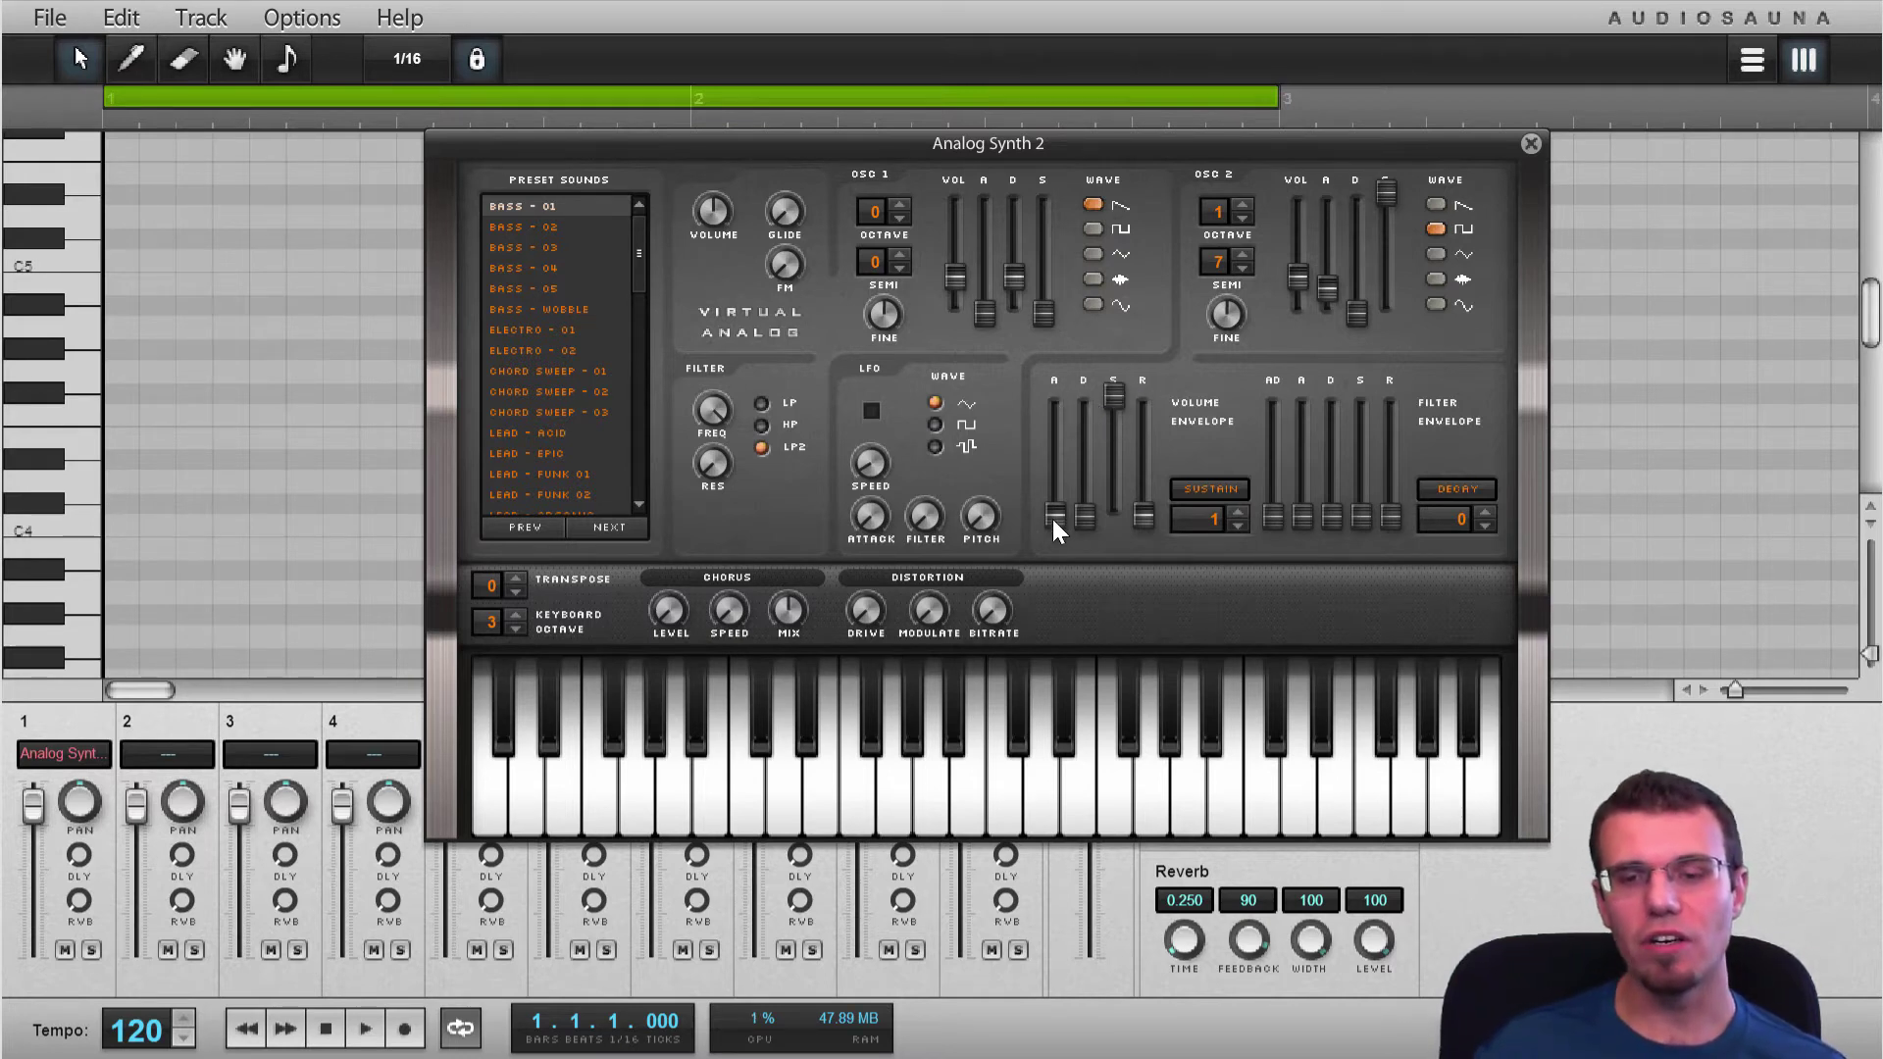
{"action": "mouse_move", "coordinate": [1051, 520]}
{"action": "left_click_drag", "start_coordinate": [1046, 518], "coordinate": [1045, 526]}
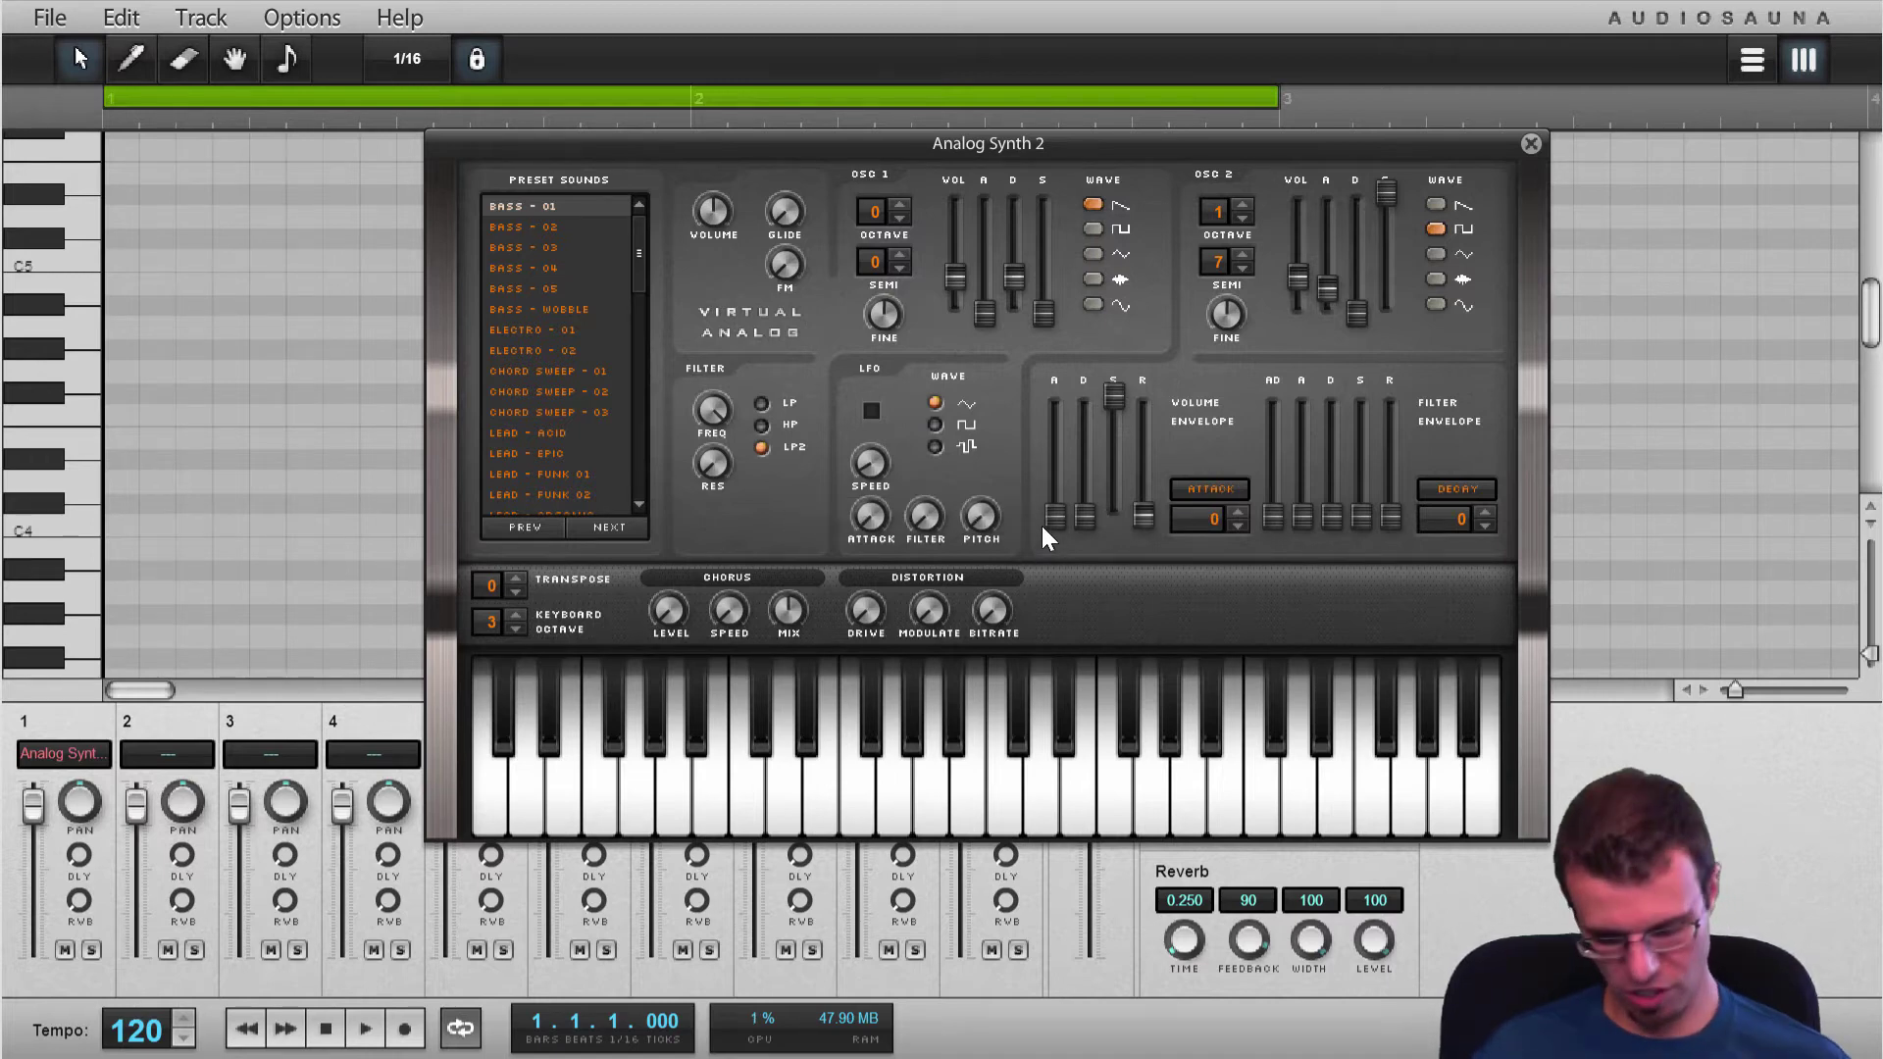
{"action": "key", "text": "n"}
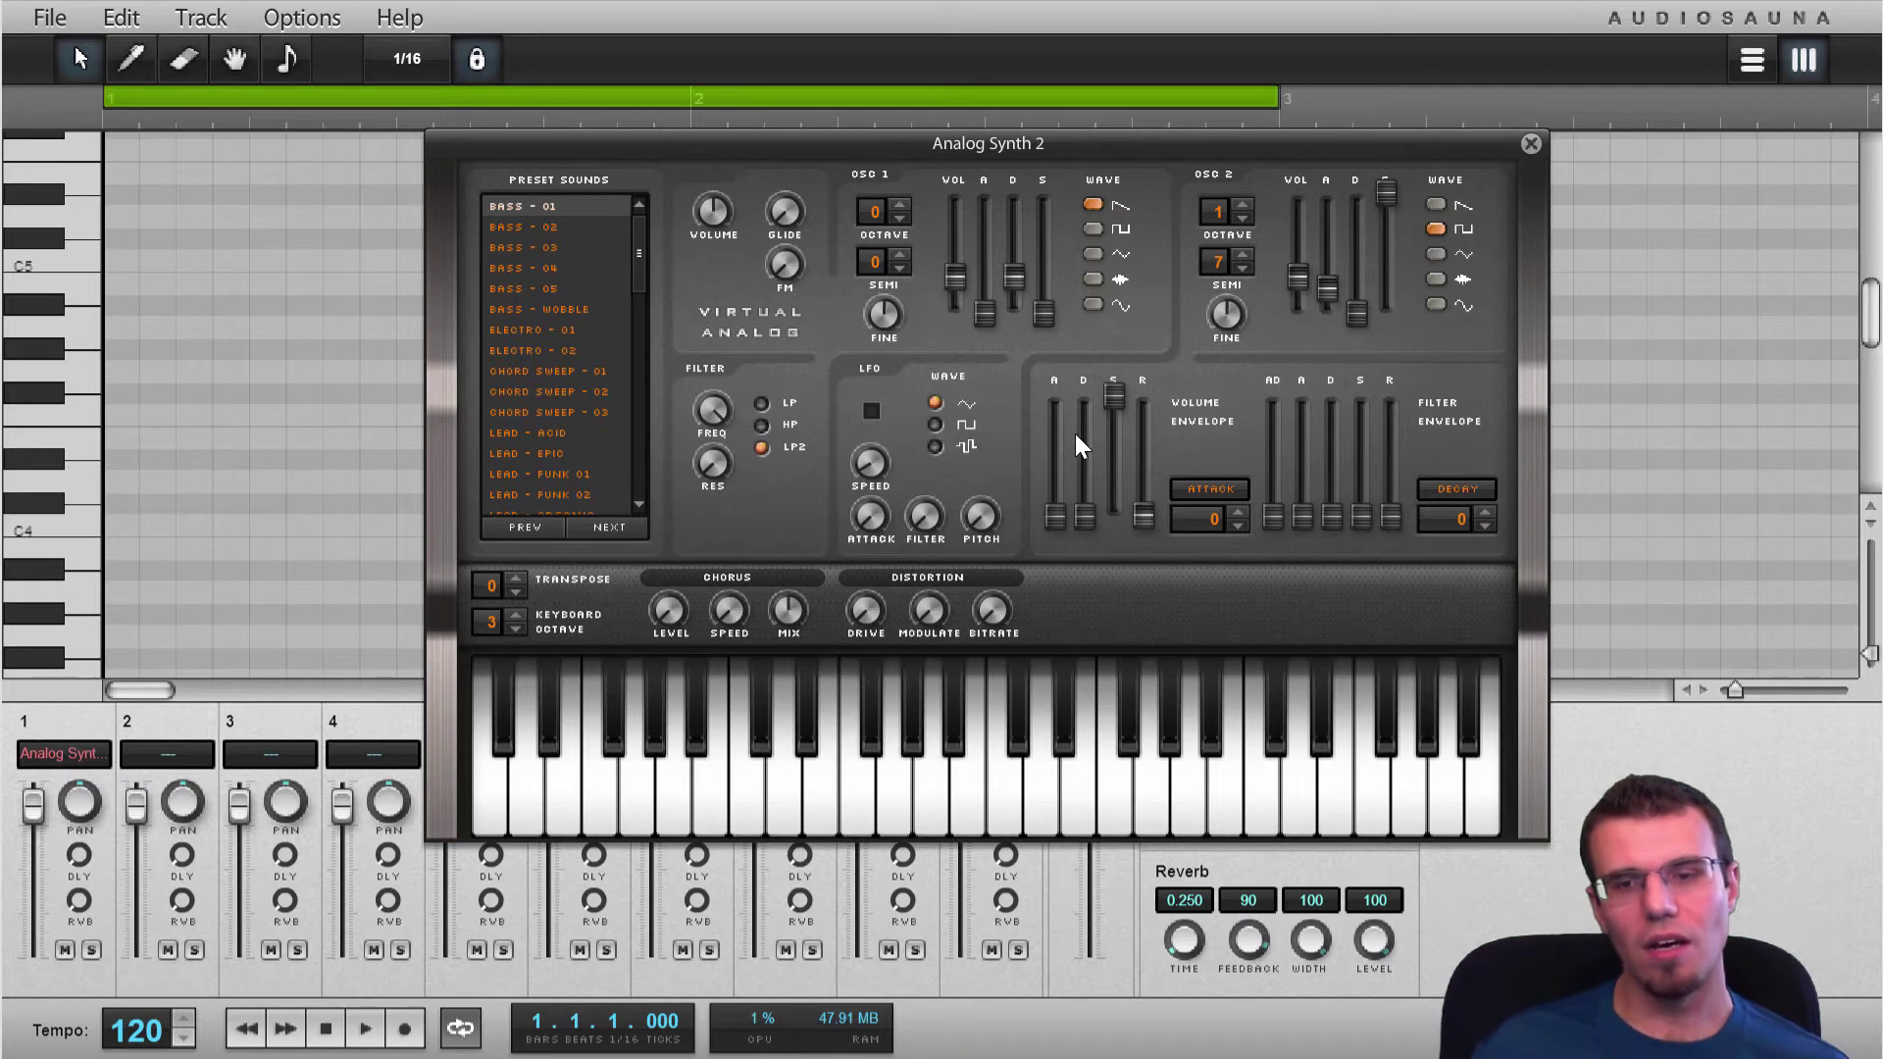
{"action": "left_click_drag", "start_coordinate": [1081, 510], "coordinate": [1092, 543]}
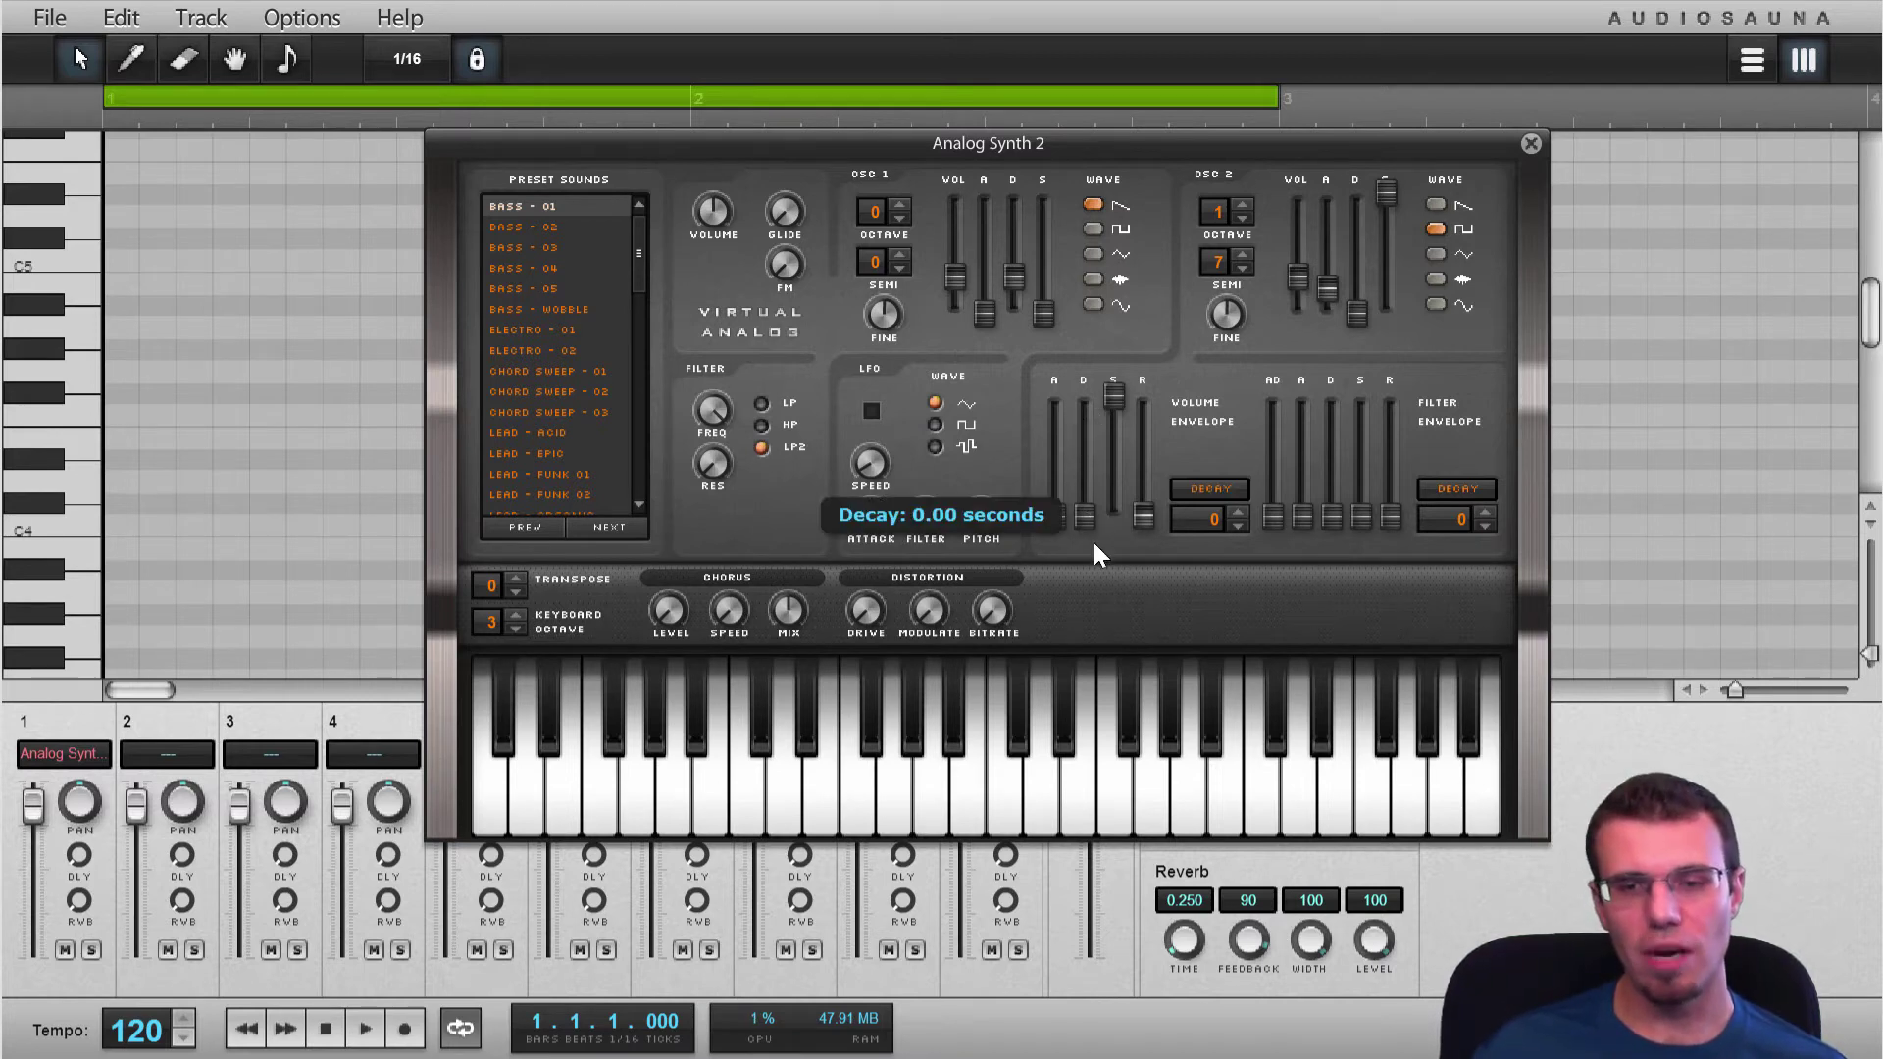
{"action": "left_click", "coordinate": [1115, 397]}
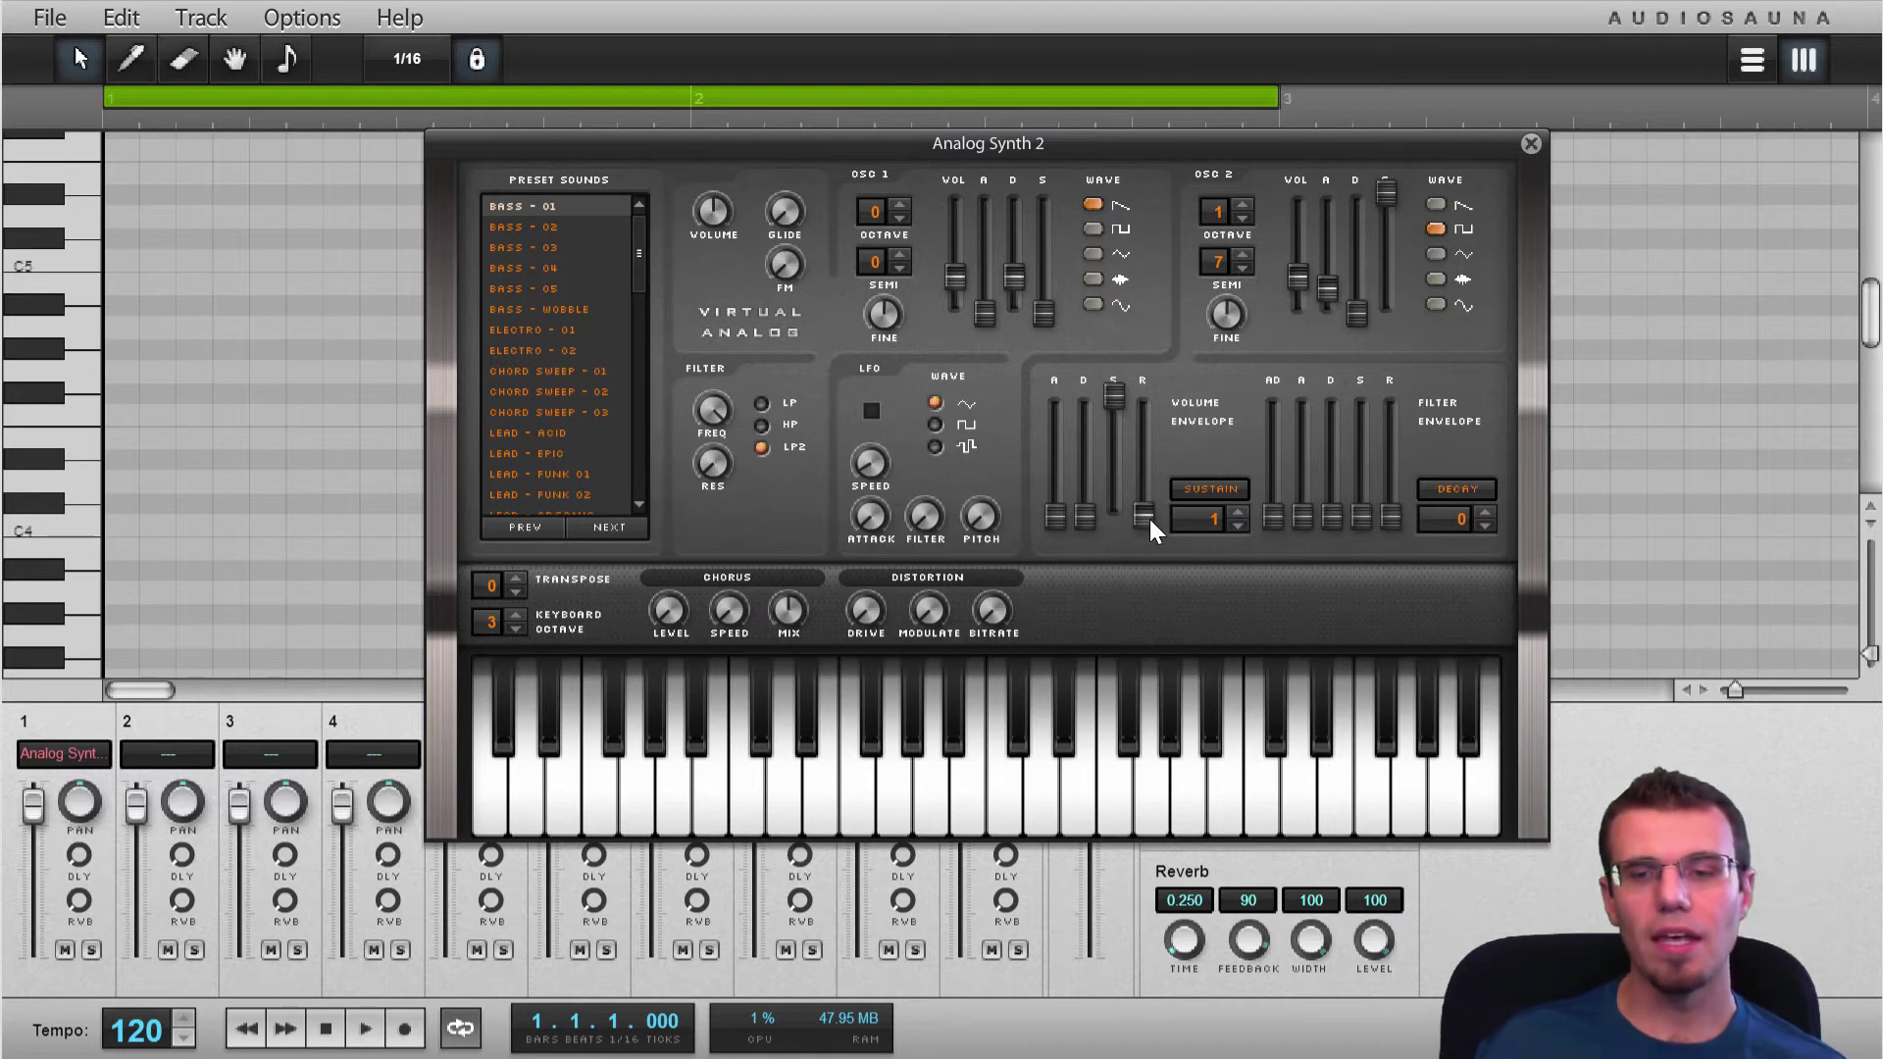
{"action": "left_click_drag", "start_coordinate": [1149, 520], "coordinate": [1149, 535]}
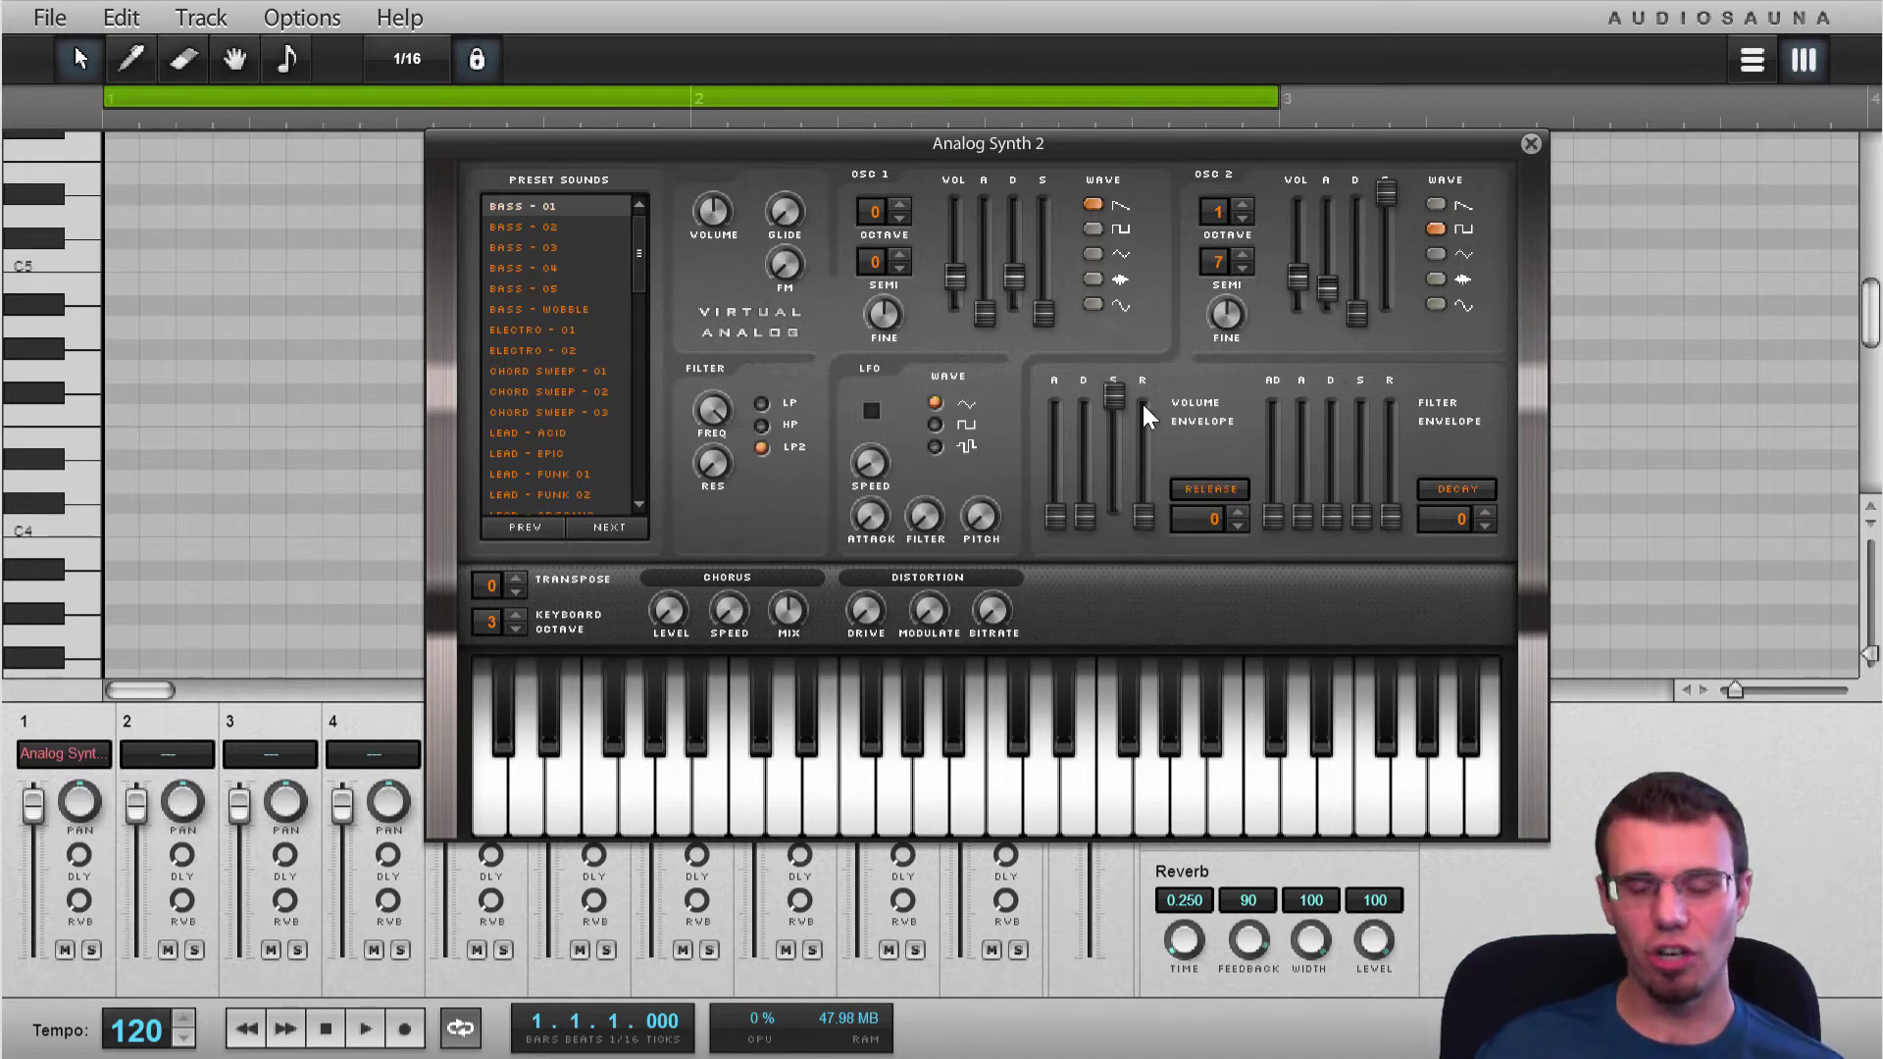
{"action": "key", "text": "n"}
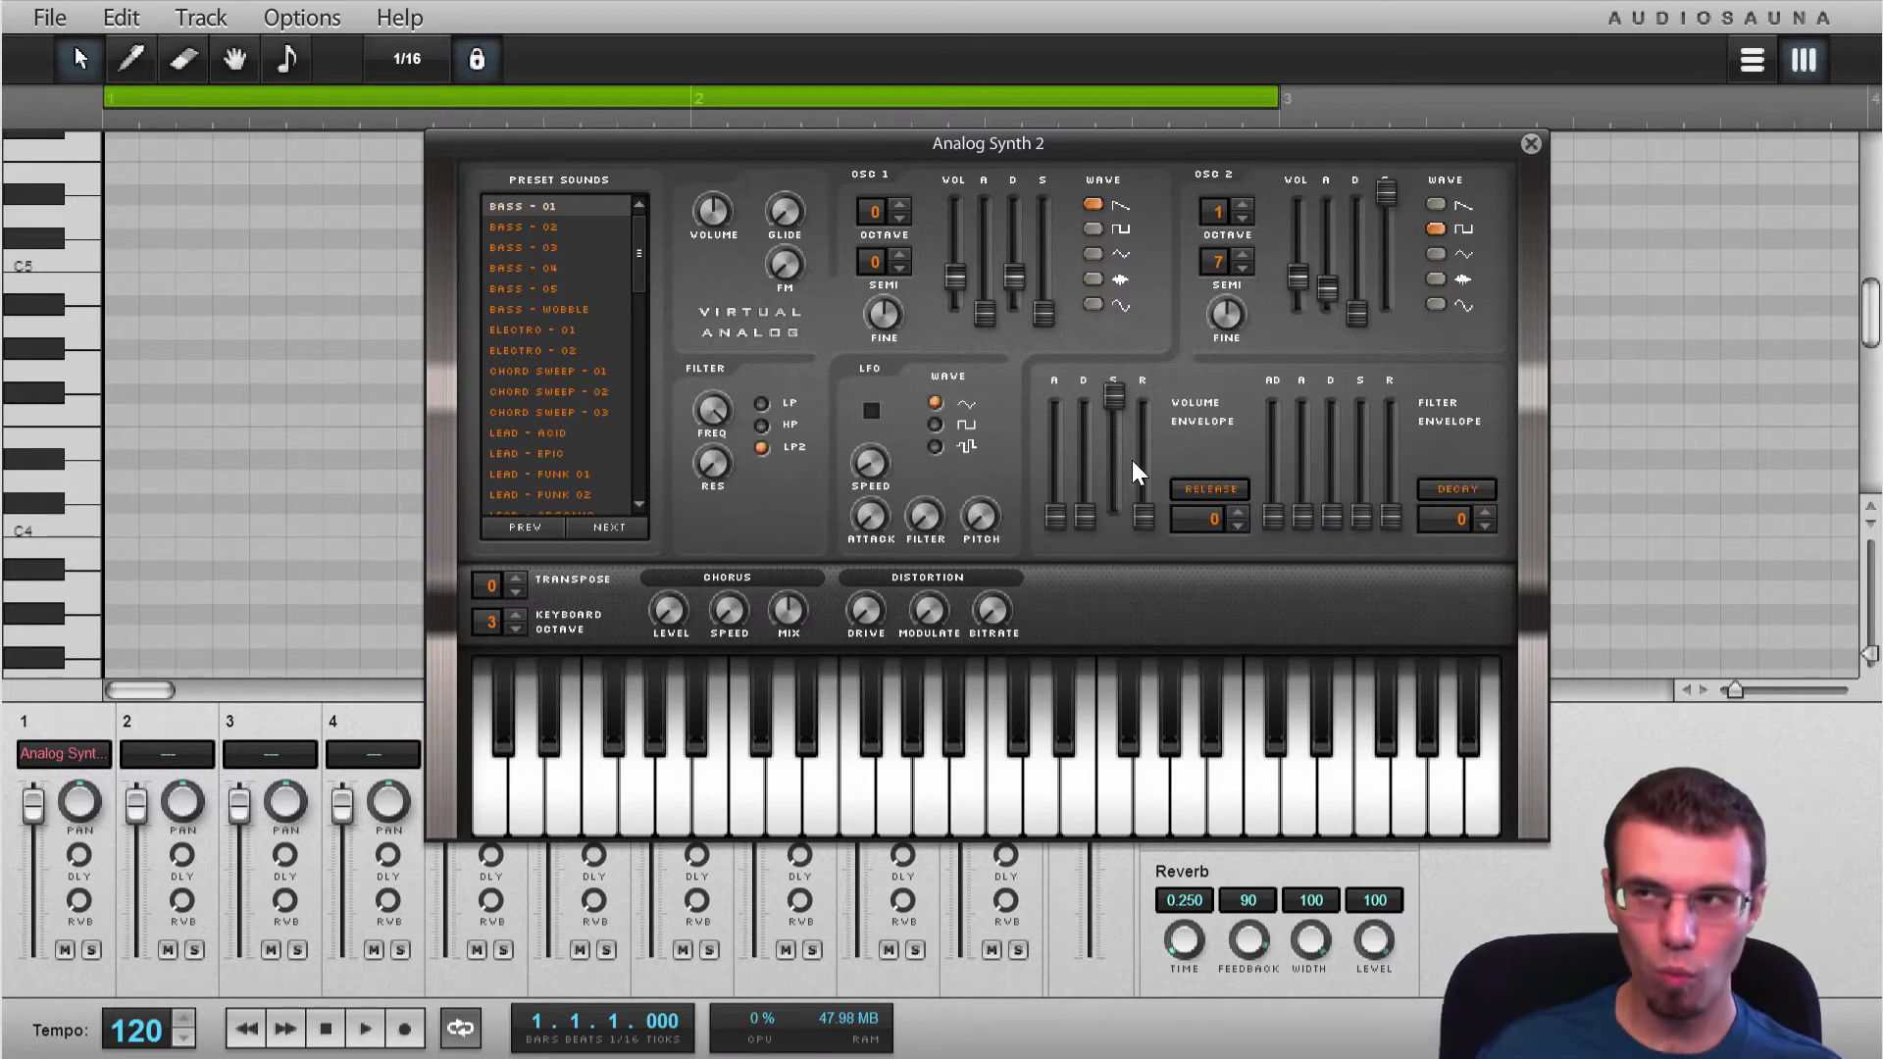
{"action": "key", "text": "n"}
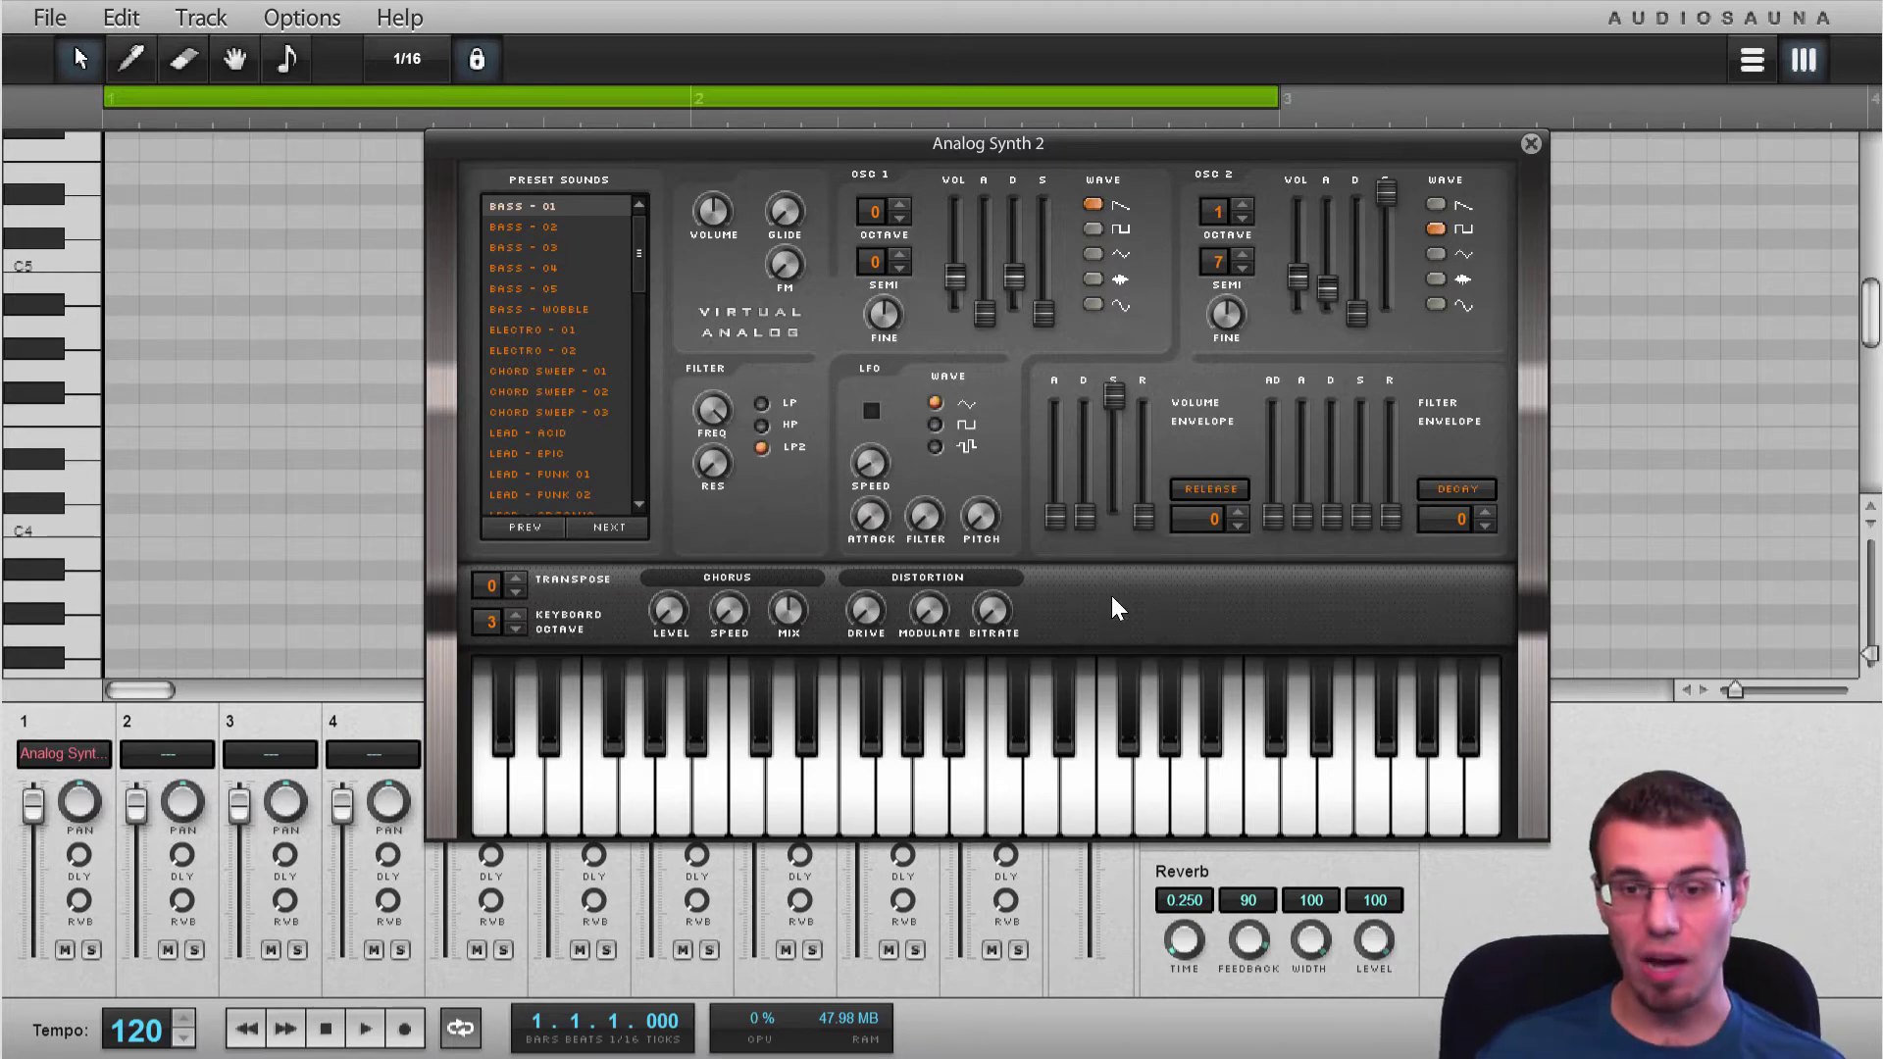
Set the volume envelope's release to 0.648 and play several notes to hear them fade out
{"action": "left_click_drag", "start_coordinate": [1145, 516], "coordinate": [1148, 498]}
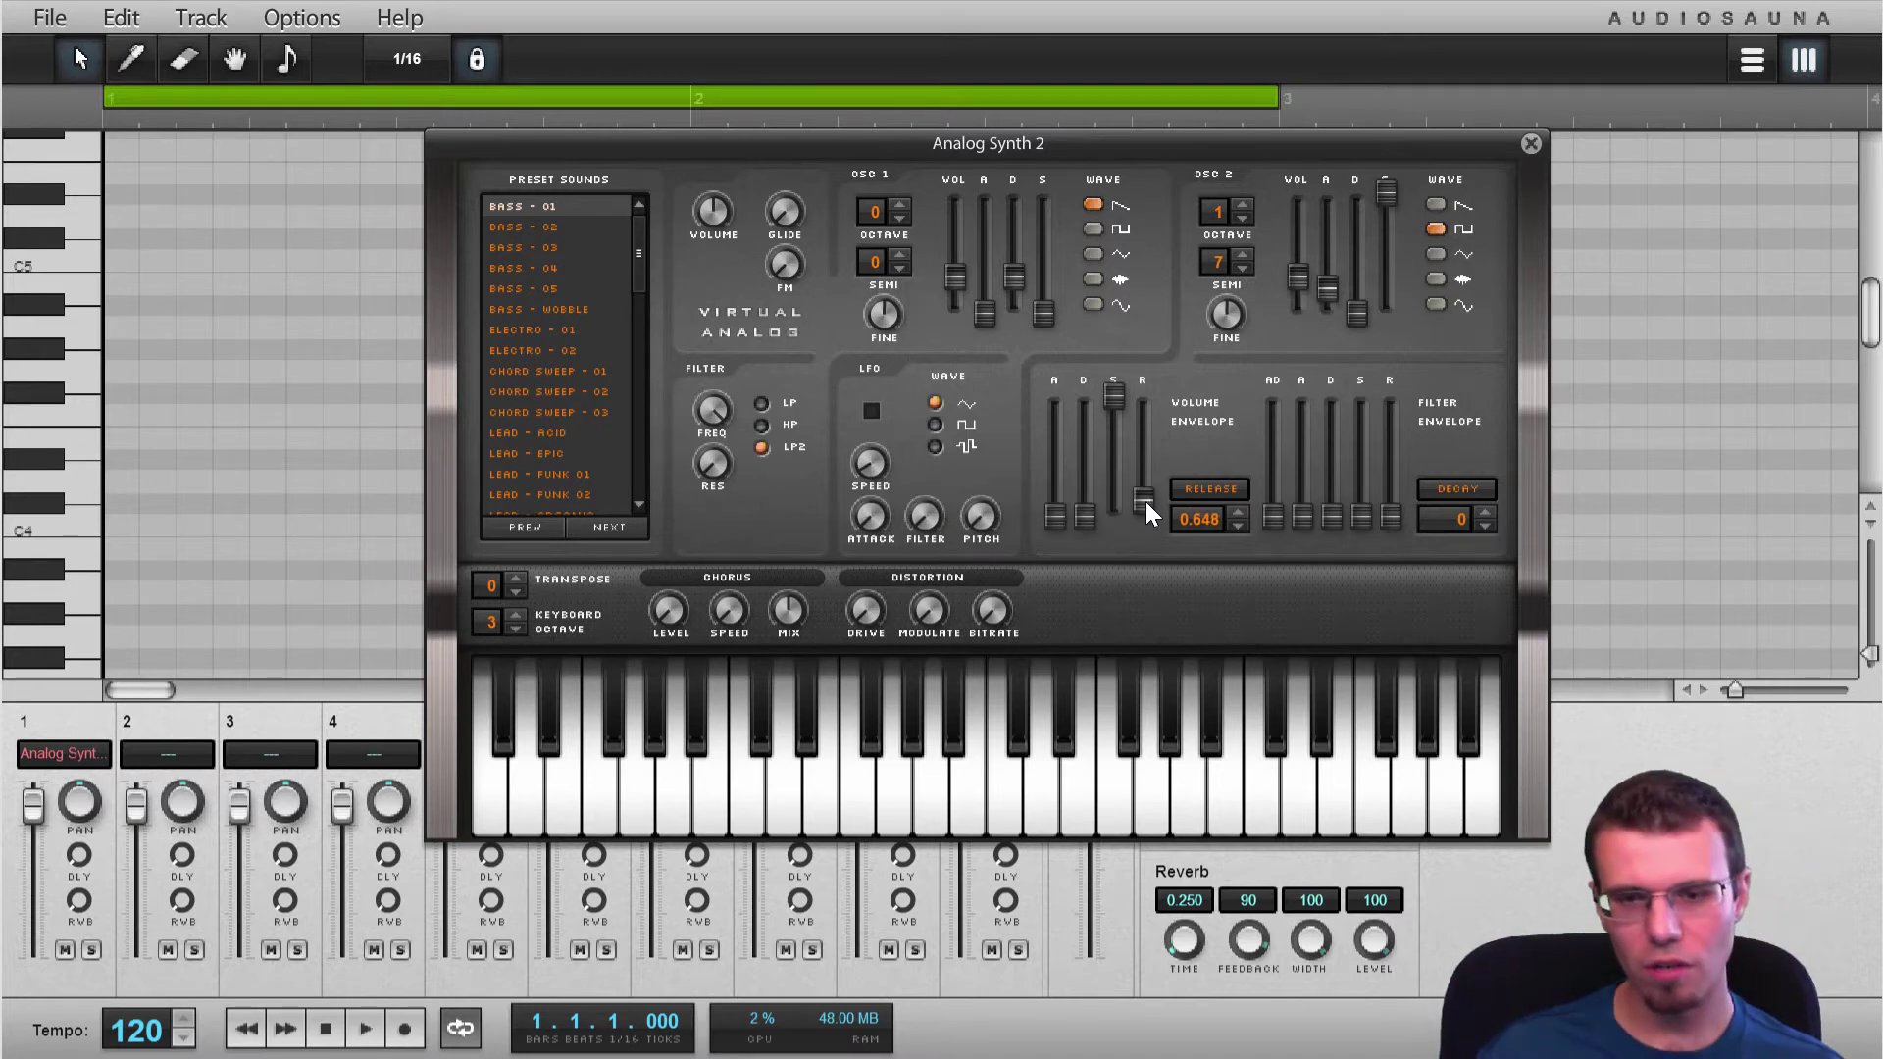
{"action": "key", "text": "n"}
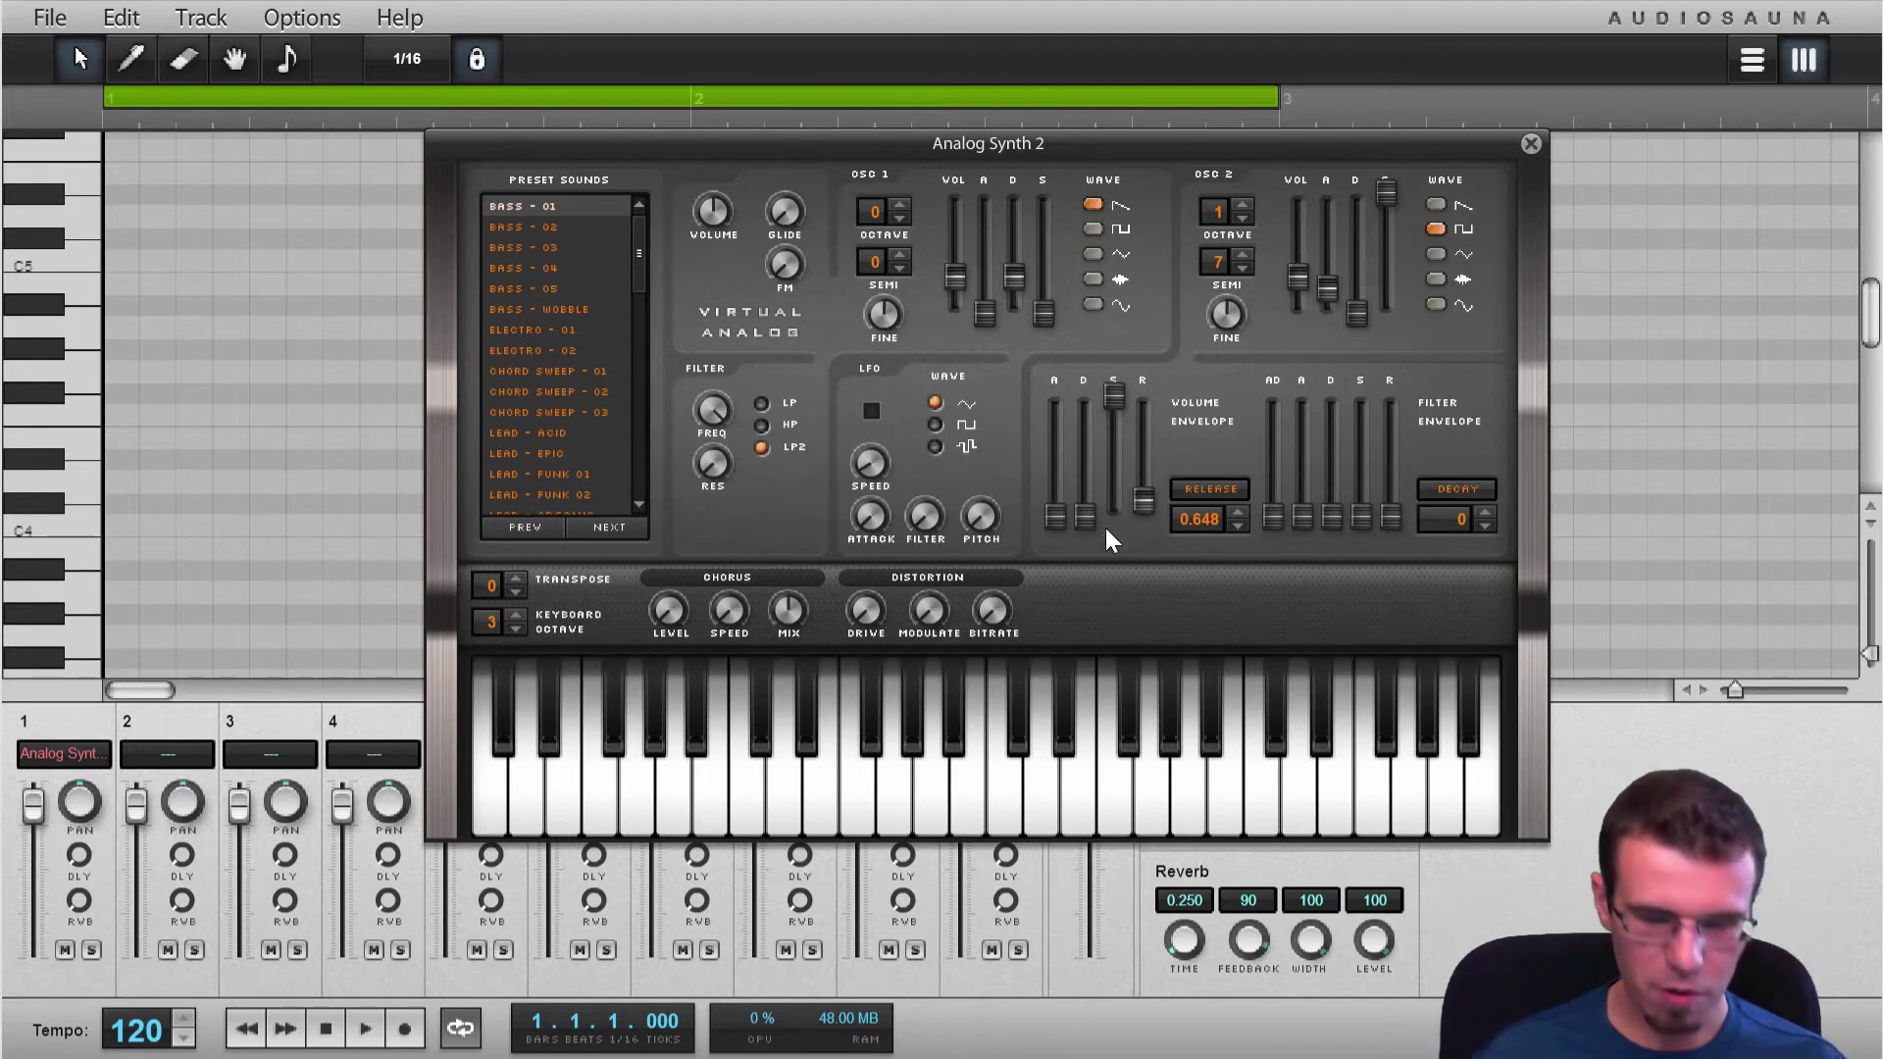
{"action": "key", "text": "m"}
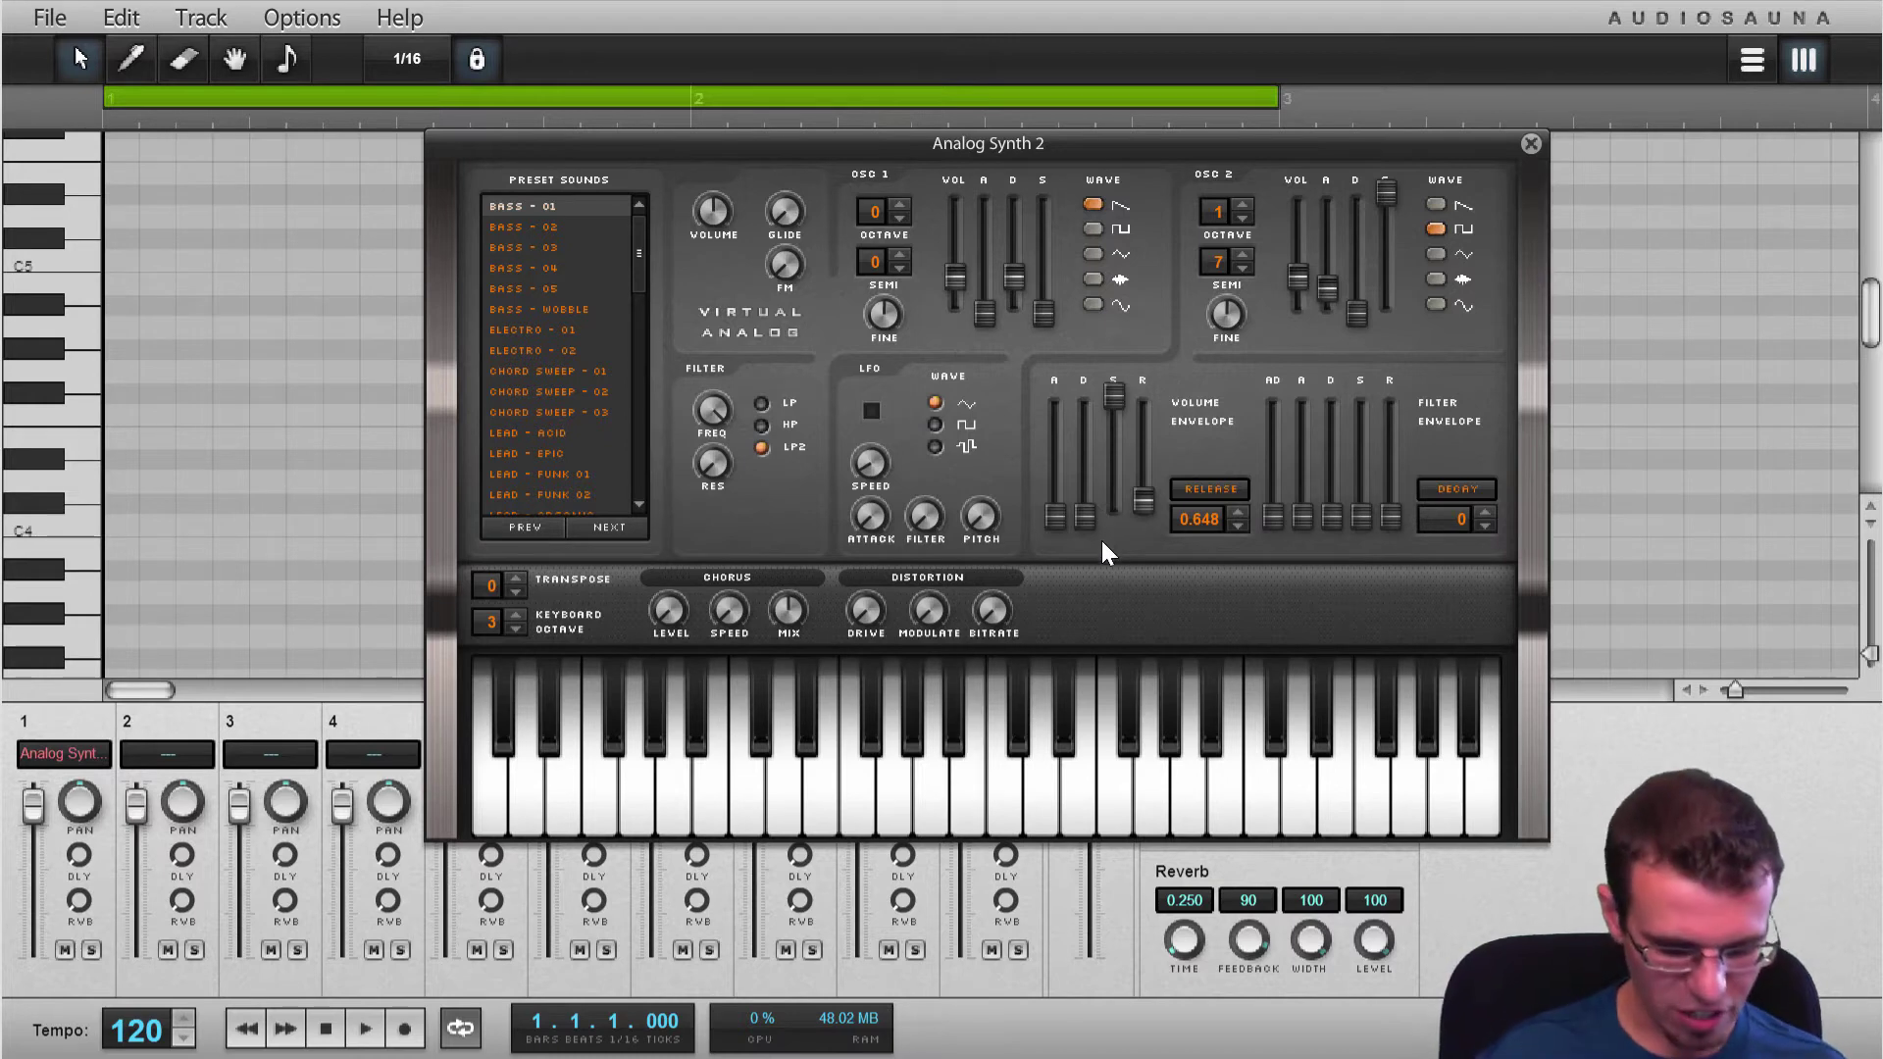
{"action": "key", "text": "v"}
{"action": "key", "text": "q"}
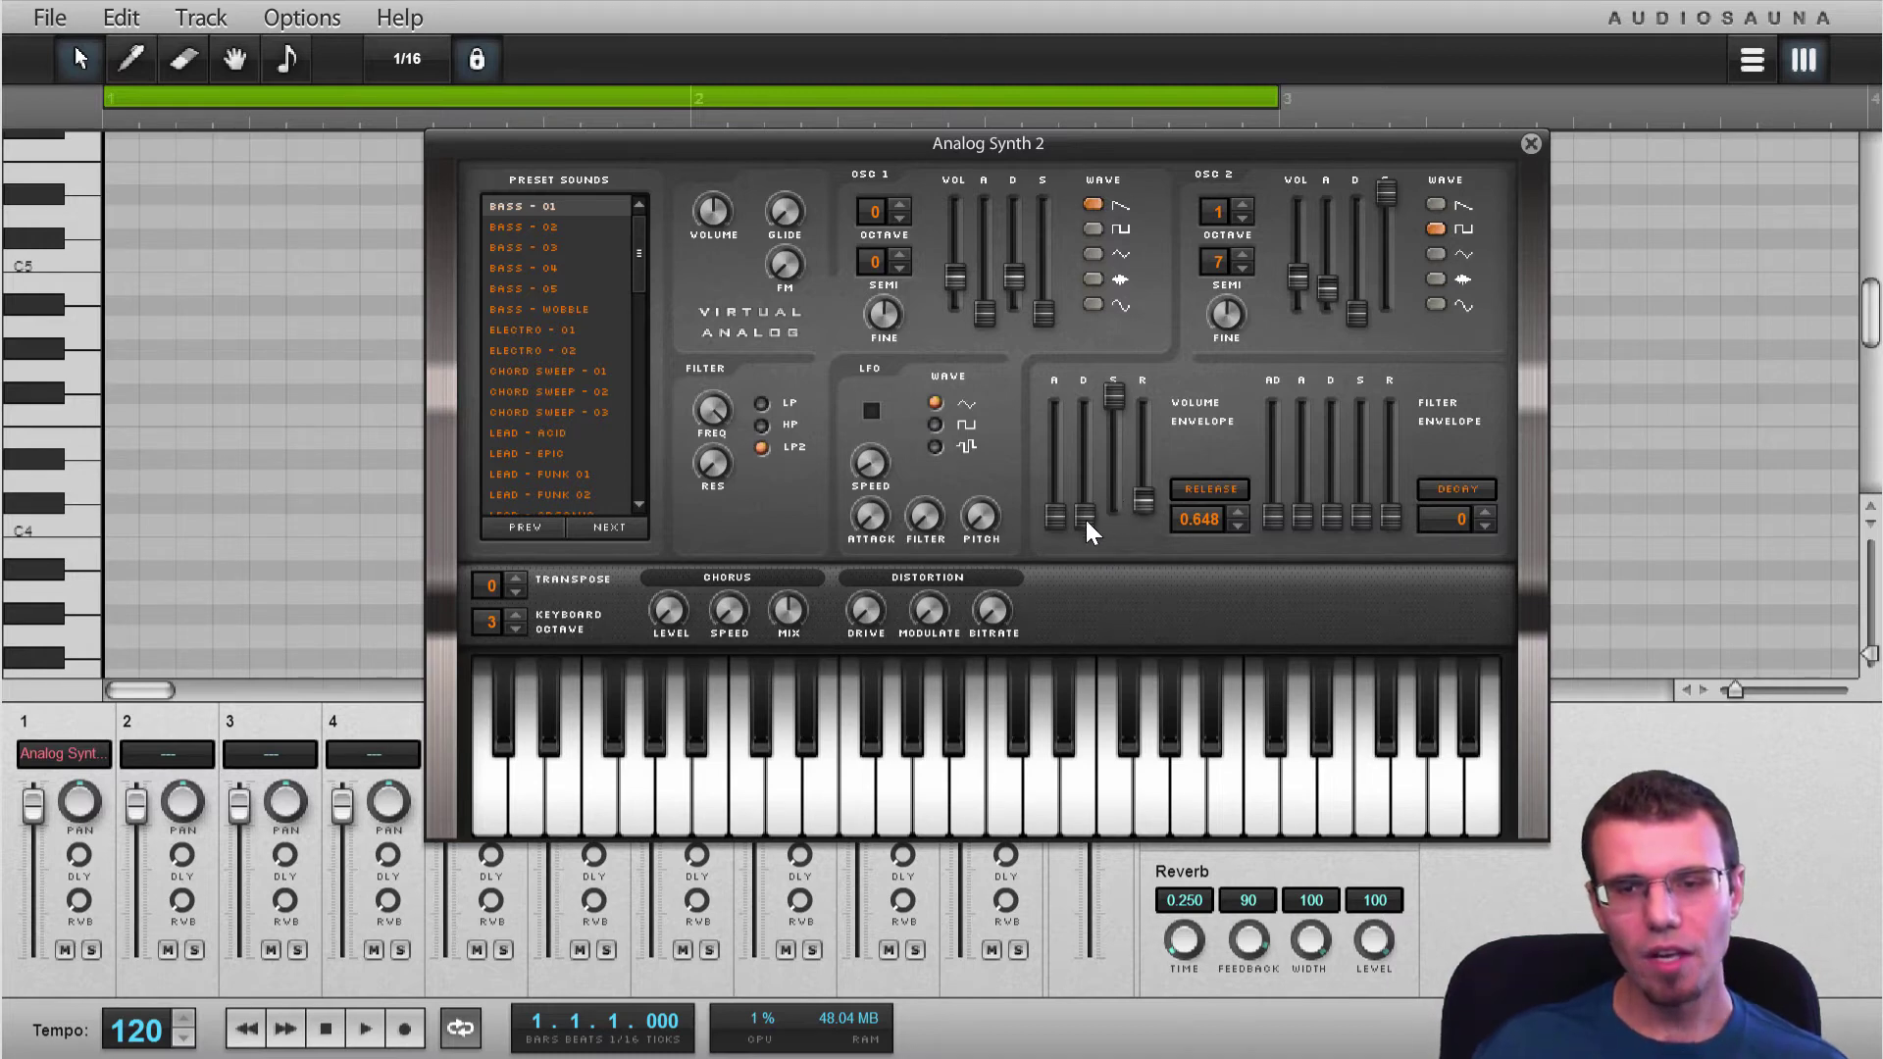
Lower the volume envelope's sustain to about 60 percent, set its decay to 3.056, and play the note repeatedly
{"action": "left_click_drag", "start_coordinate": [1108, 404], "coordinate": [1123, 445]}
{"action": "left_click_drag", "start_coordinate": [1079, 519], "coordinate": [1089, 445]}
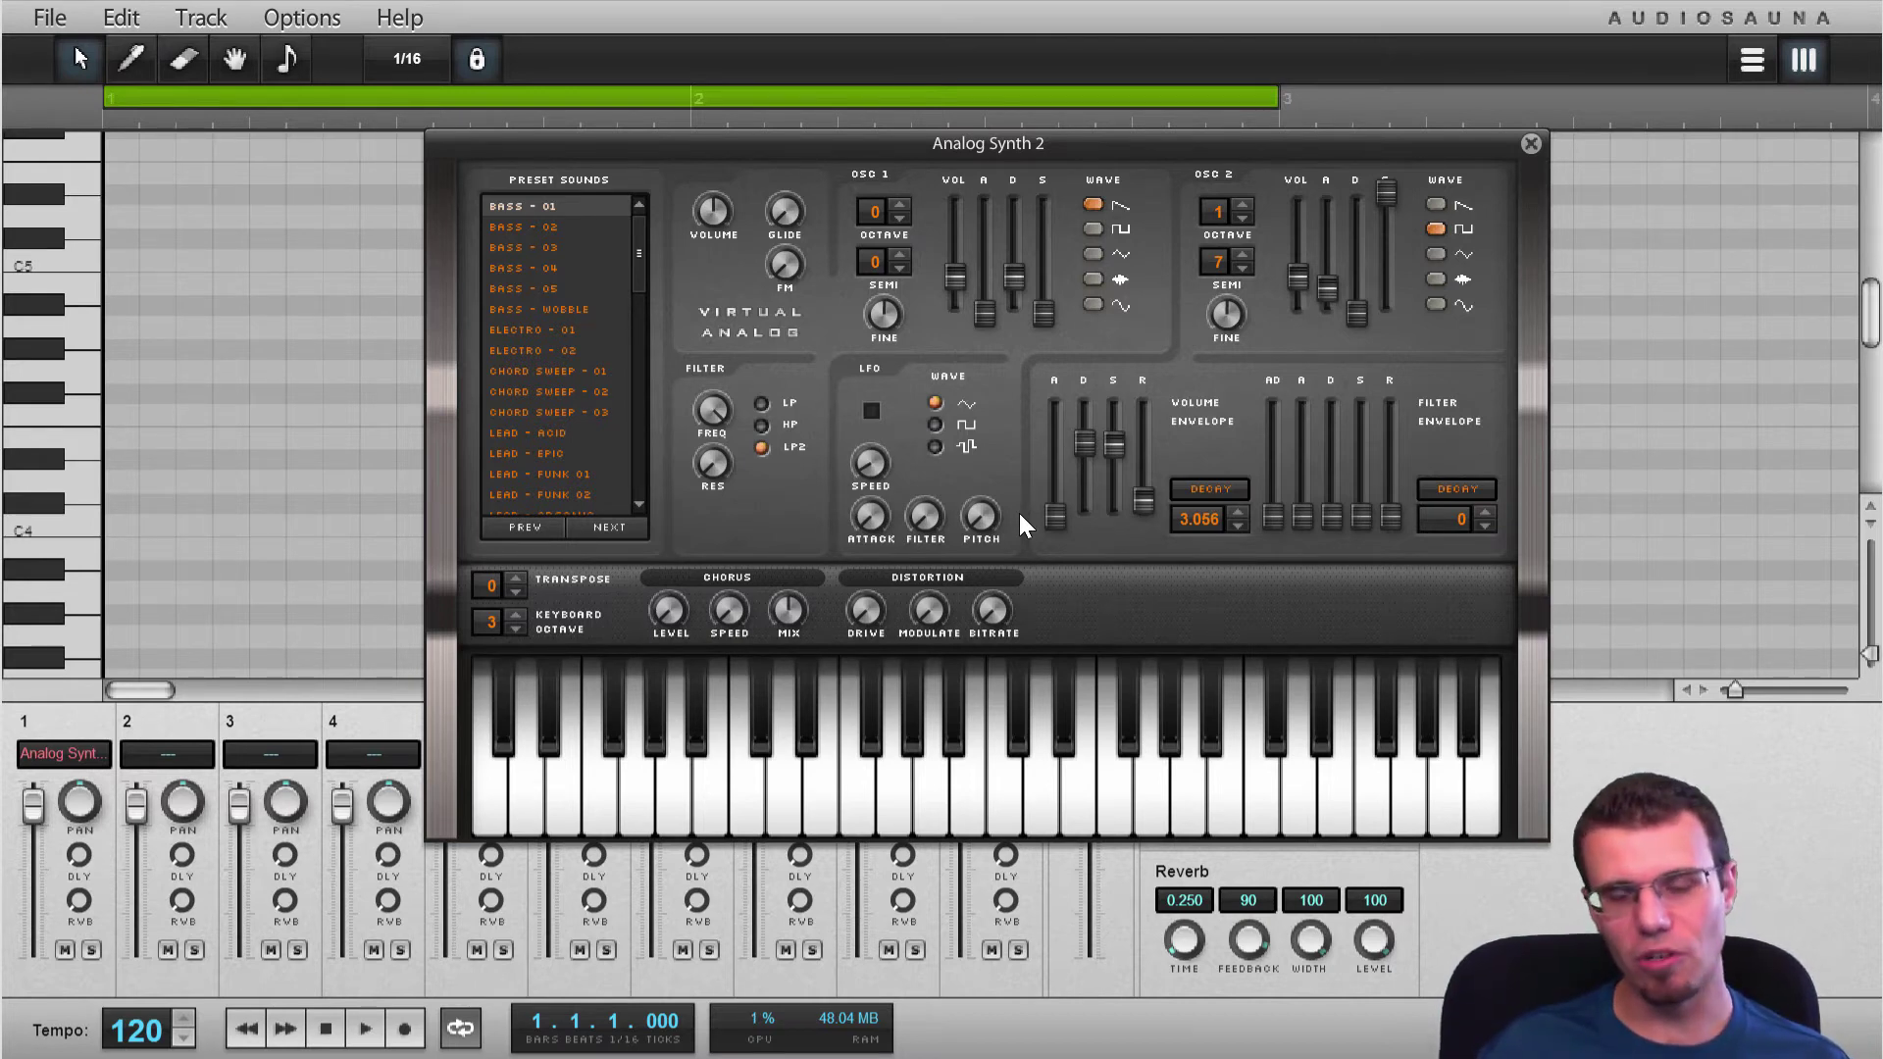
{"action": "key", "text": "n"}
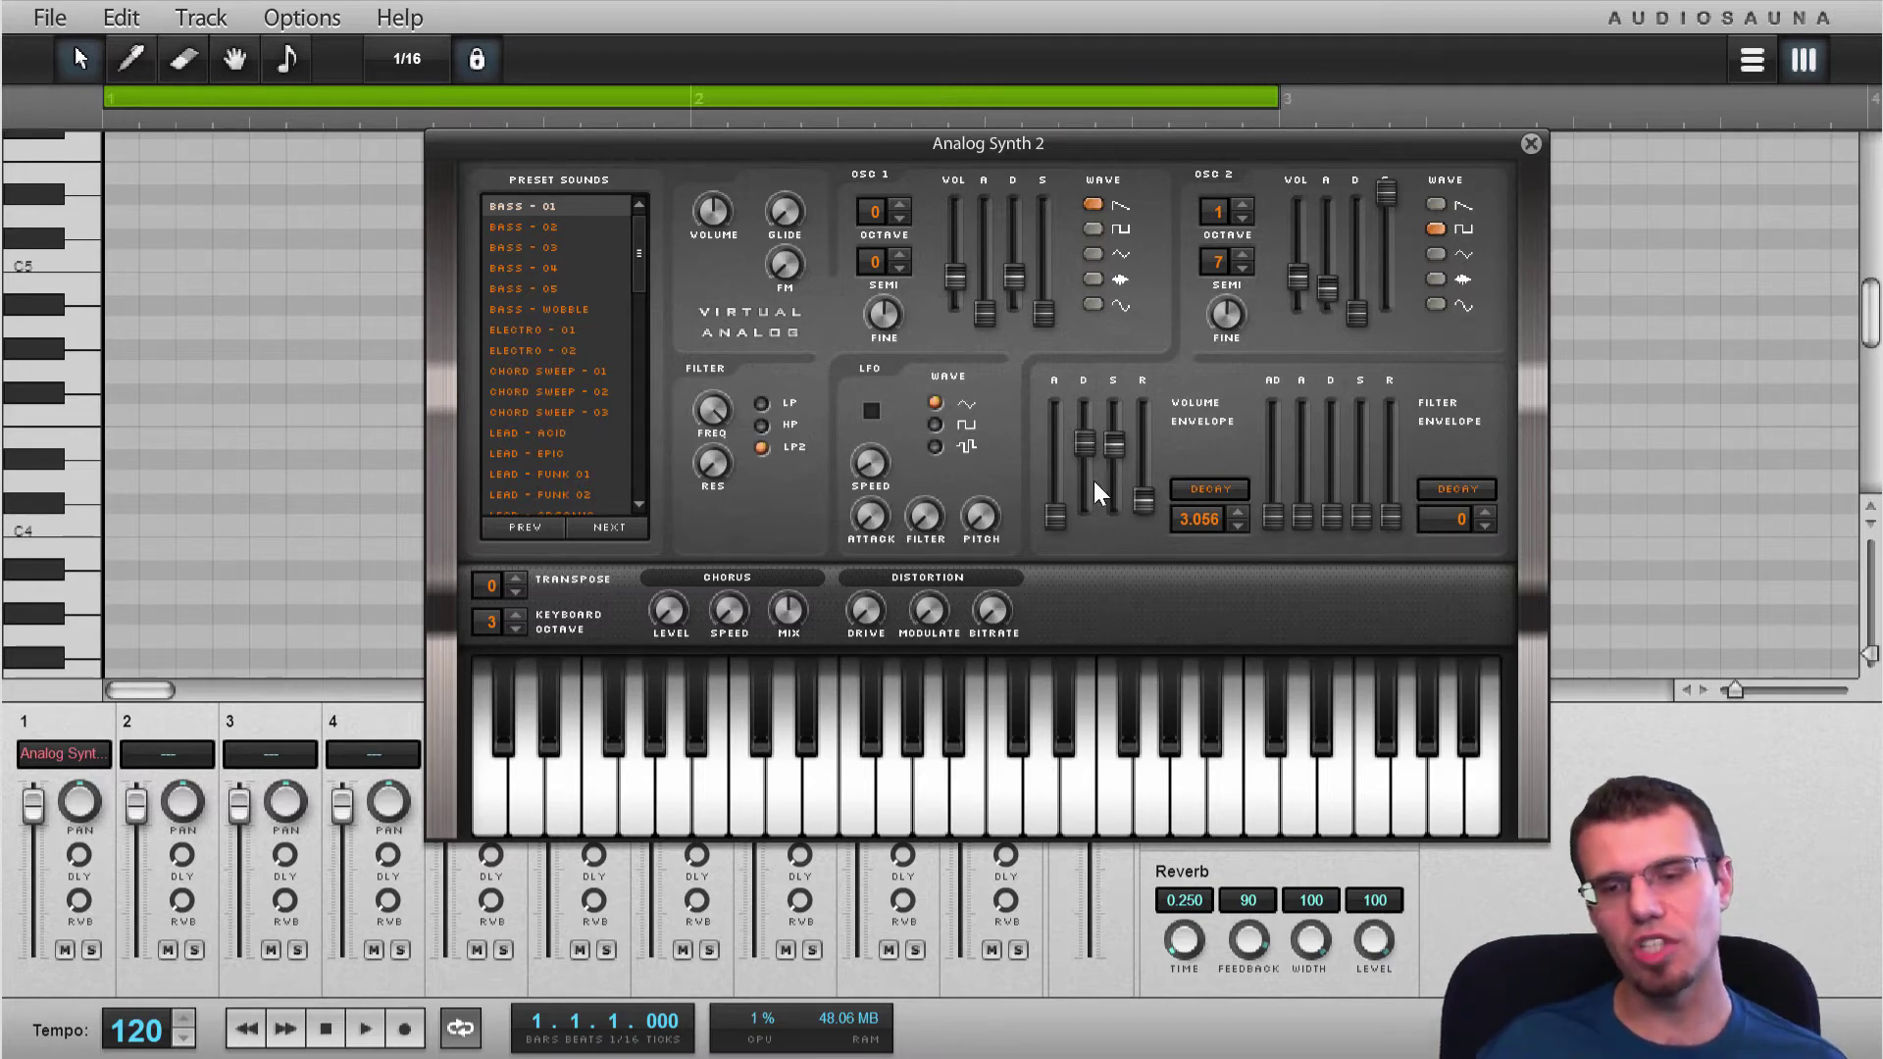
{"action": "key", "text": "n"}
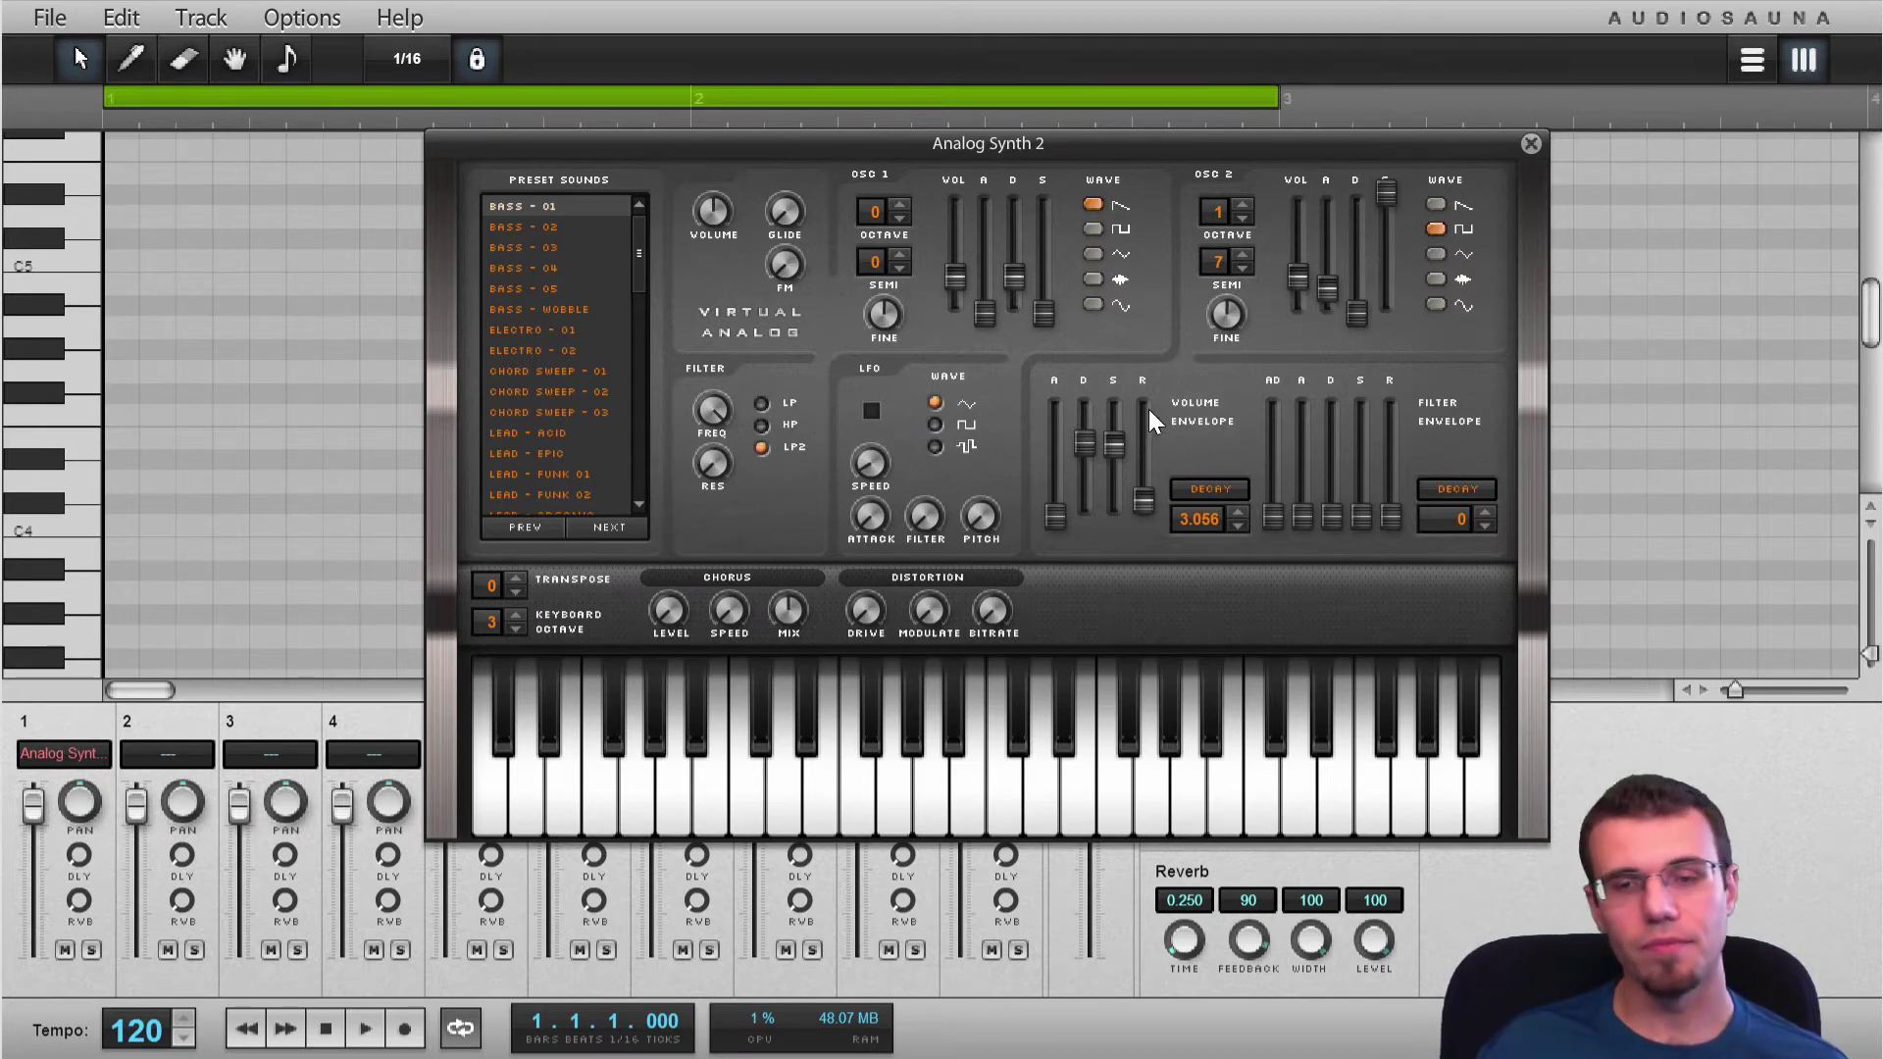
{"action": "key", "text": "n"}
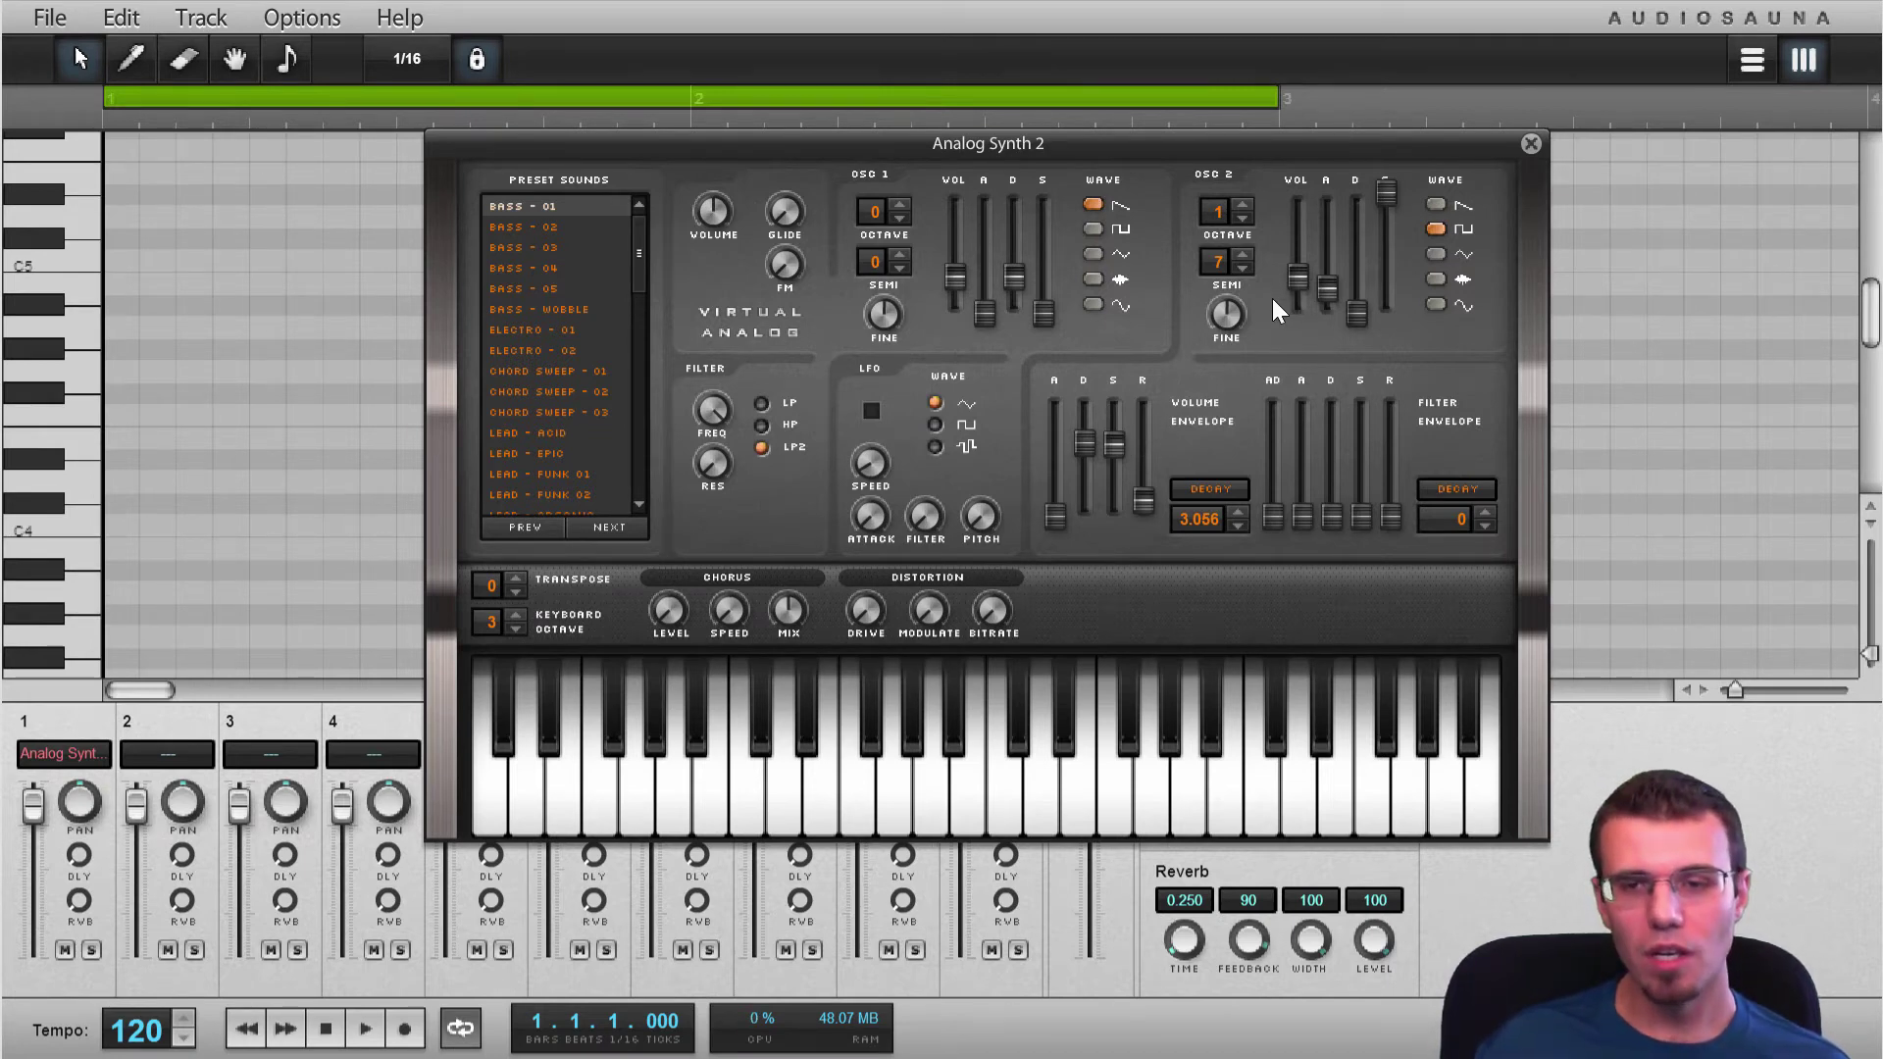
Set oscillator 2's attack to minimum and lower its volume nearly to the bottom, playing the note to compare
{"action": "left_click_drag", "start_coordinate": [1327, 291], "coordinate": [1334, 359]}
{"action": "key", "text": "n"}
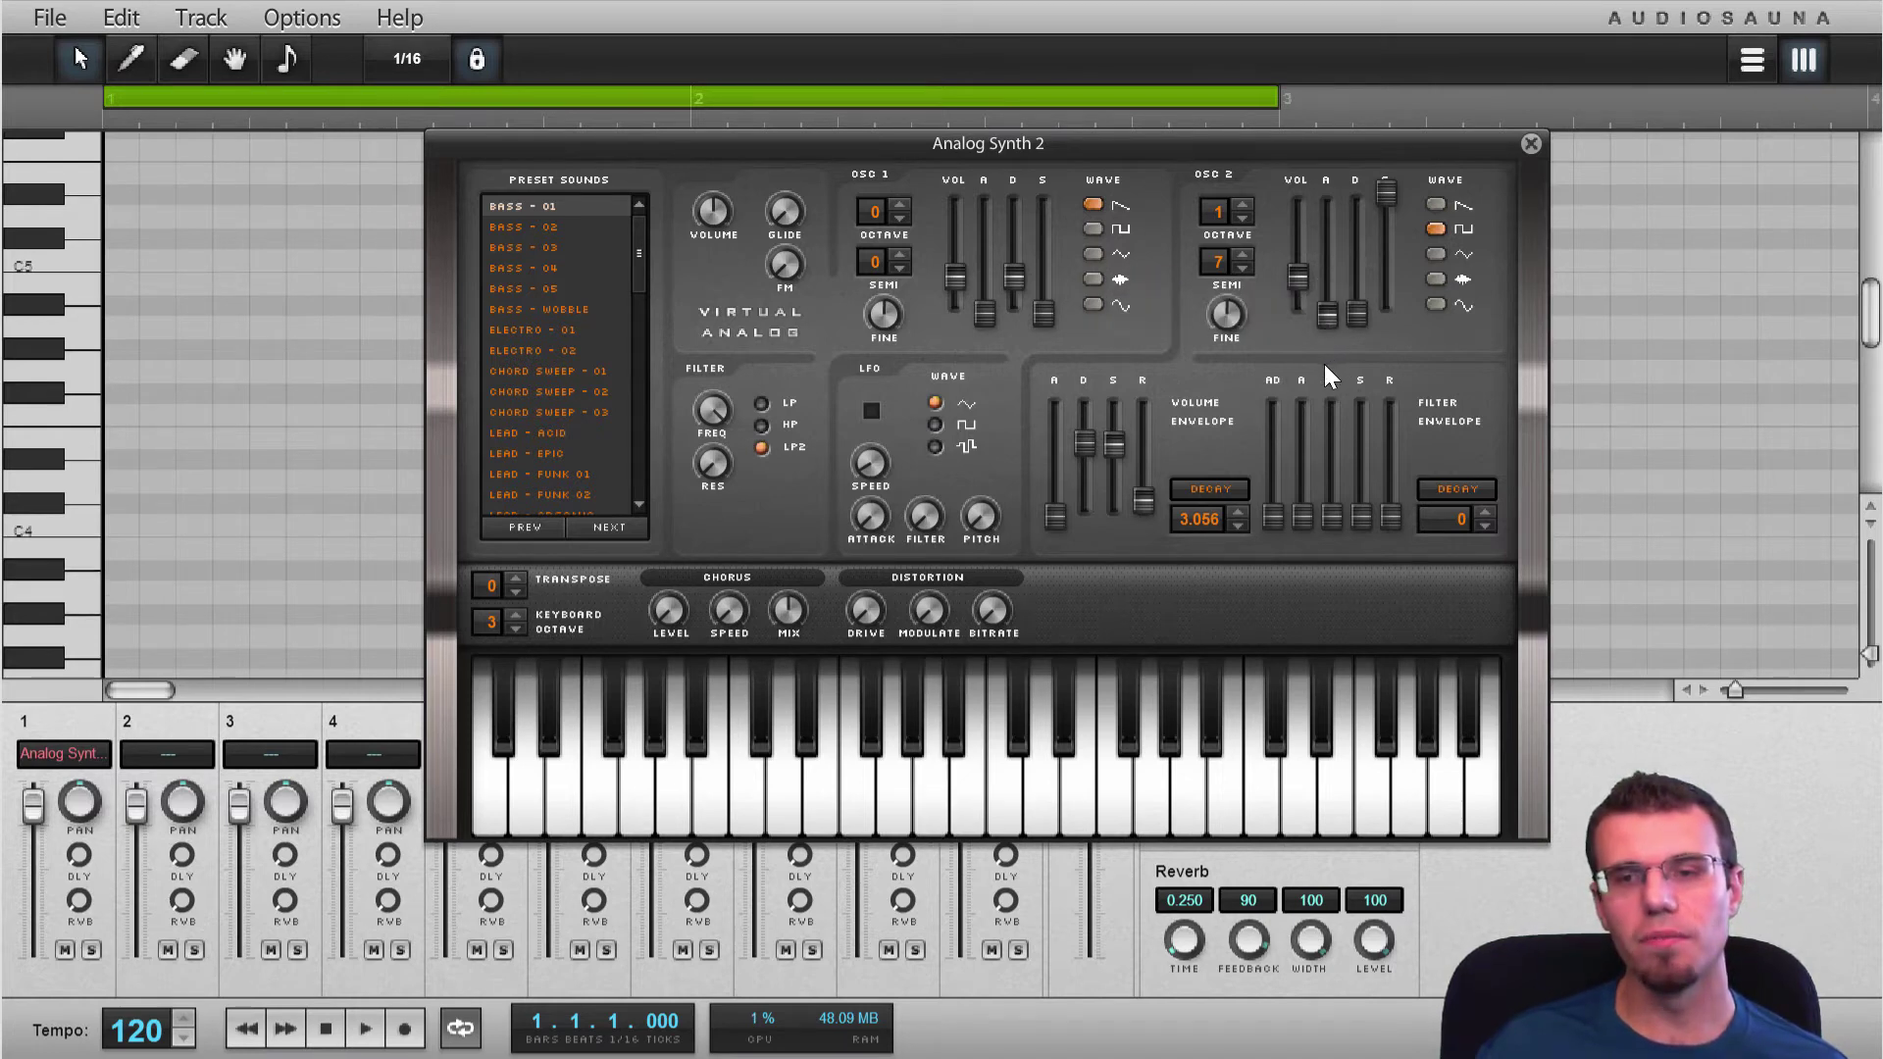
{"action": "left_click_drag", "start_coordinate": [1299, 278], "coordinate": [1299, 298]}
{"action": "key", "text": "n"}
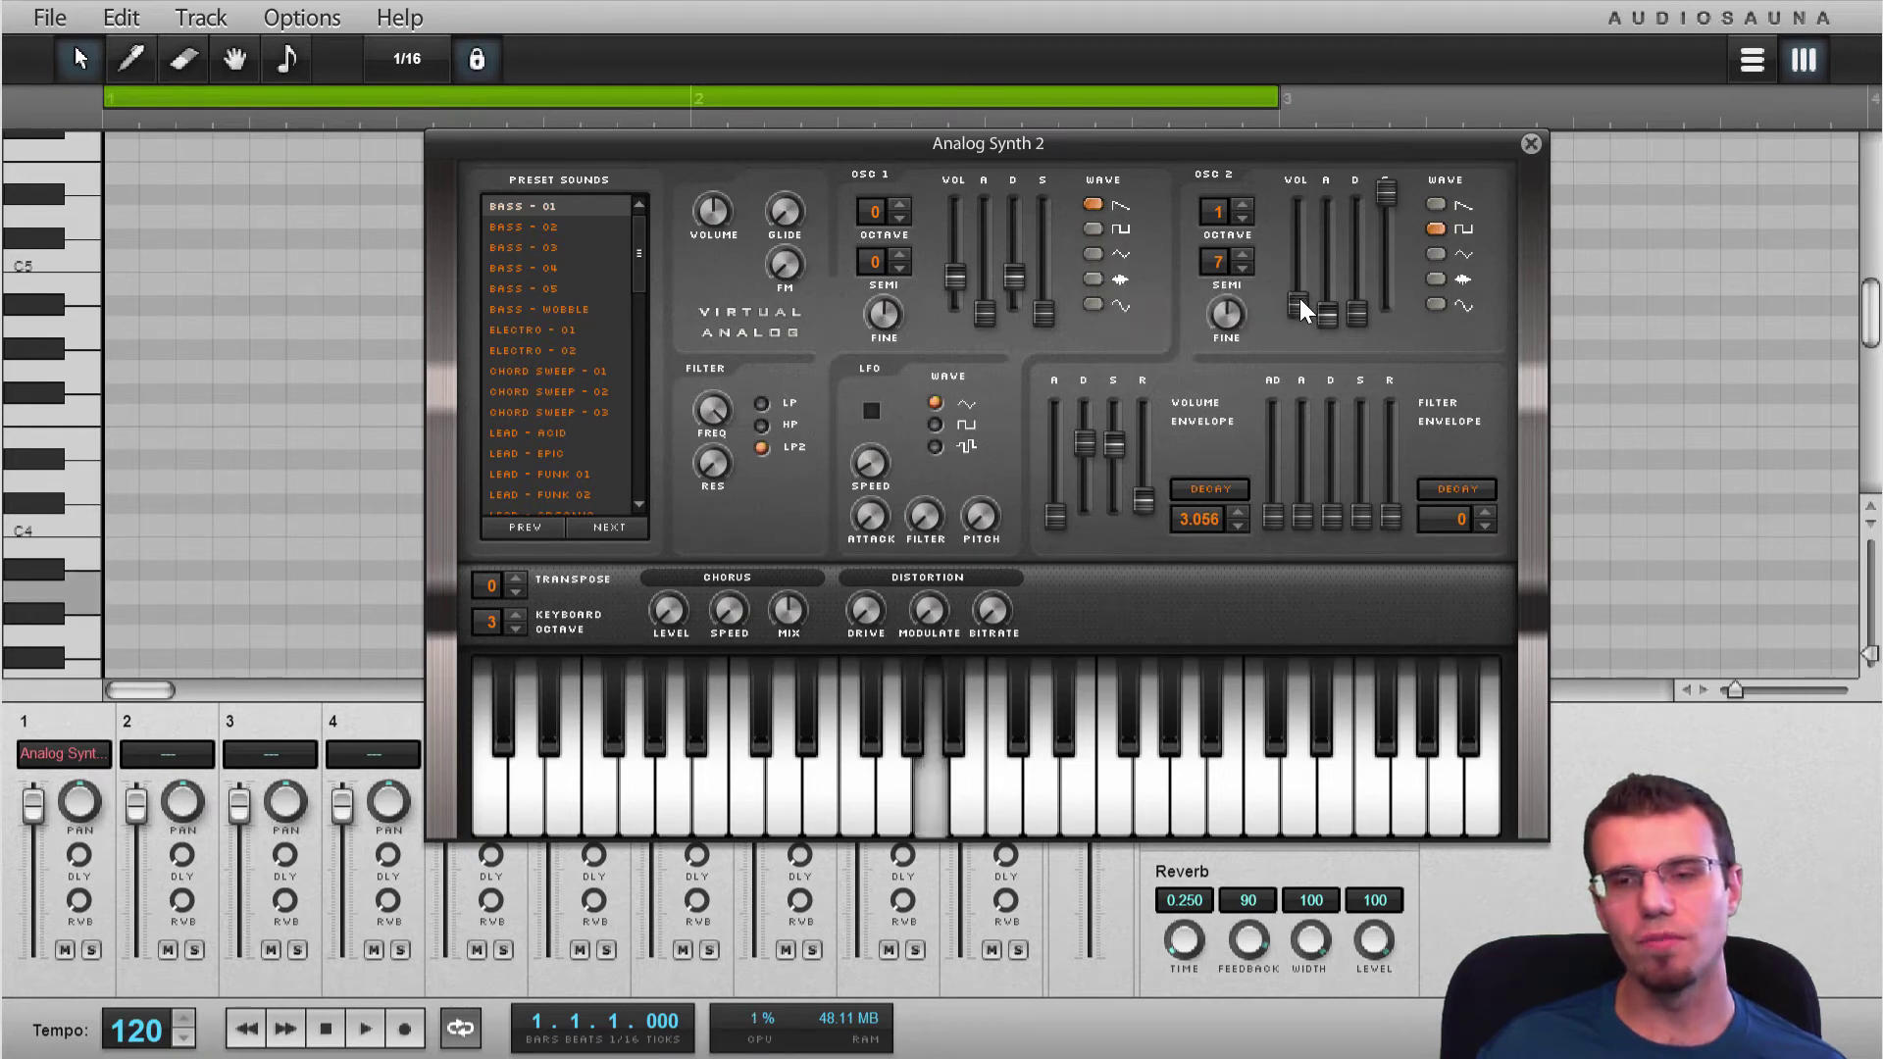
{"action": "left_click", "coordinate": [1021, 279]}
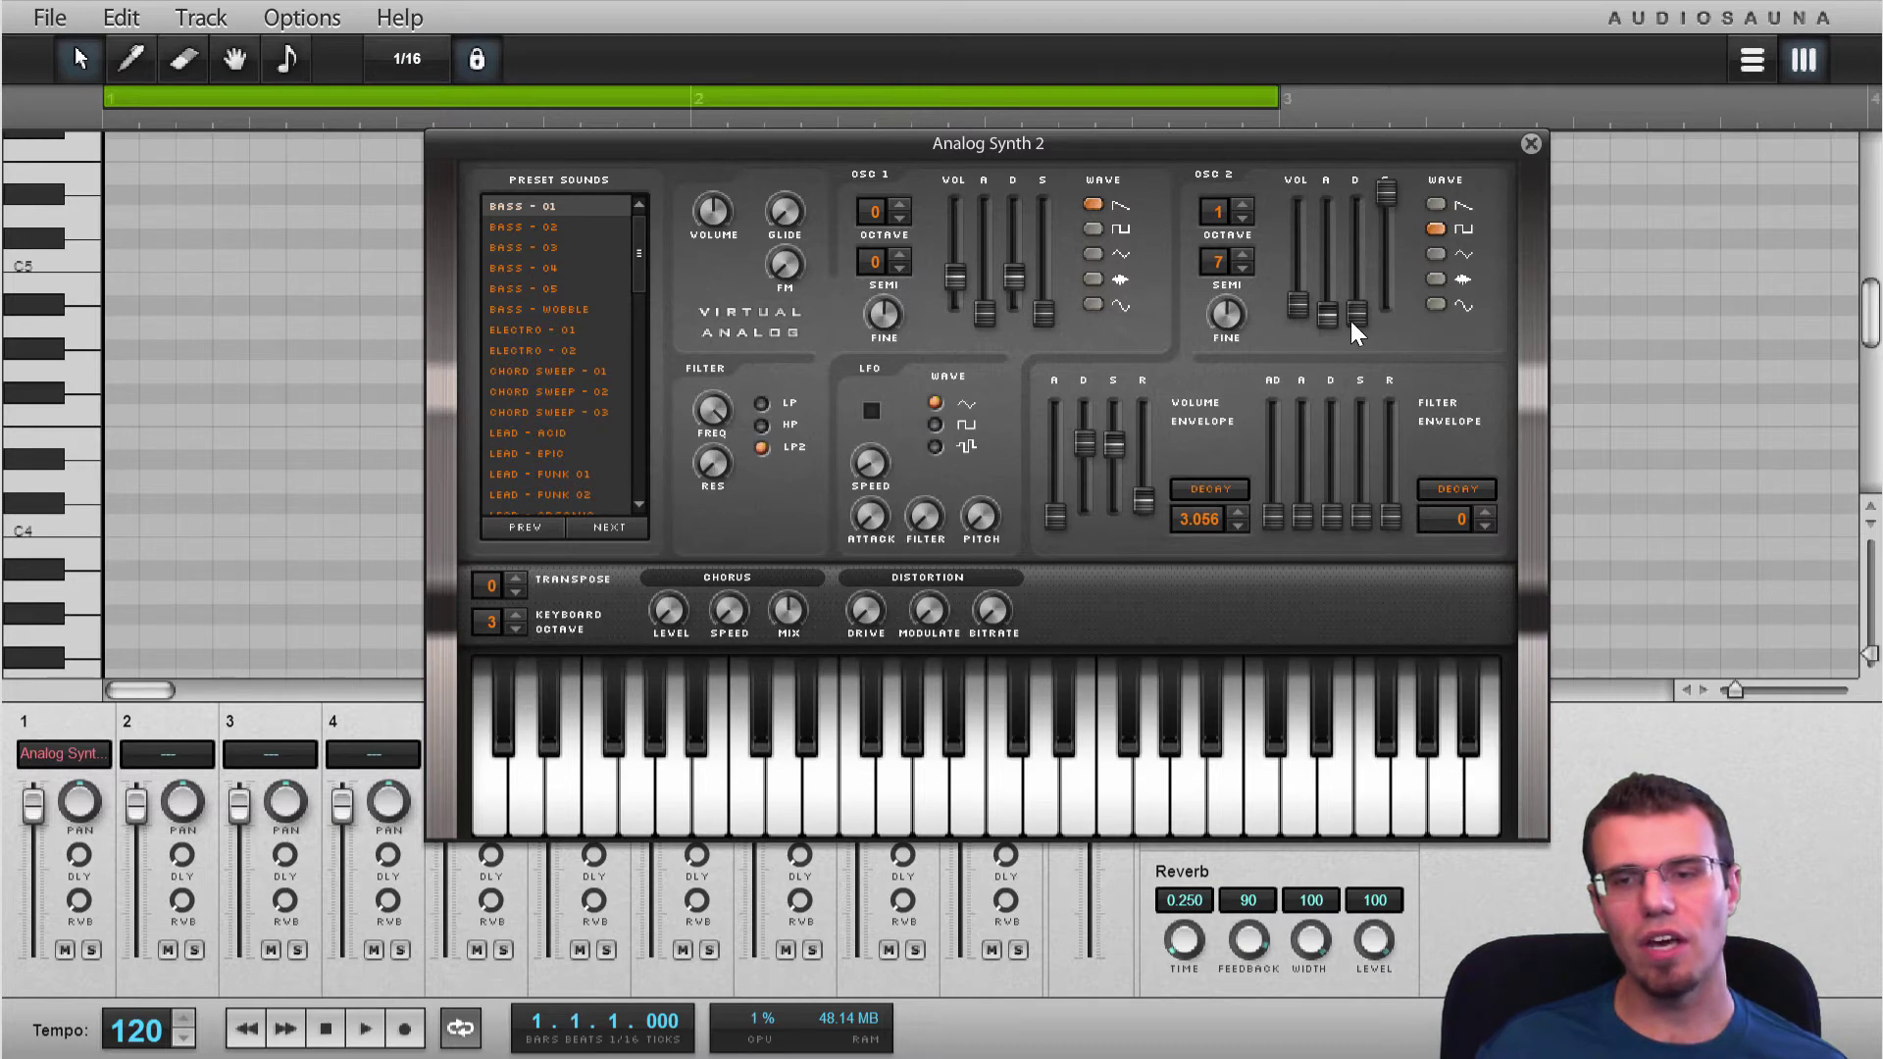
{"action": "key", "text": "n"}
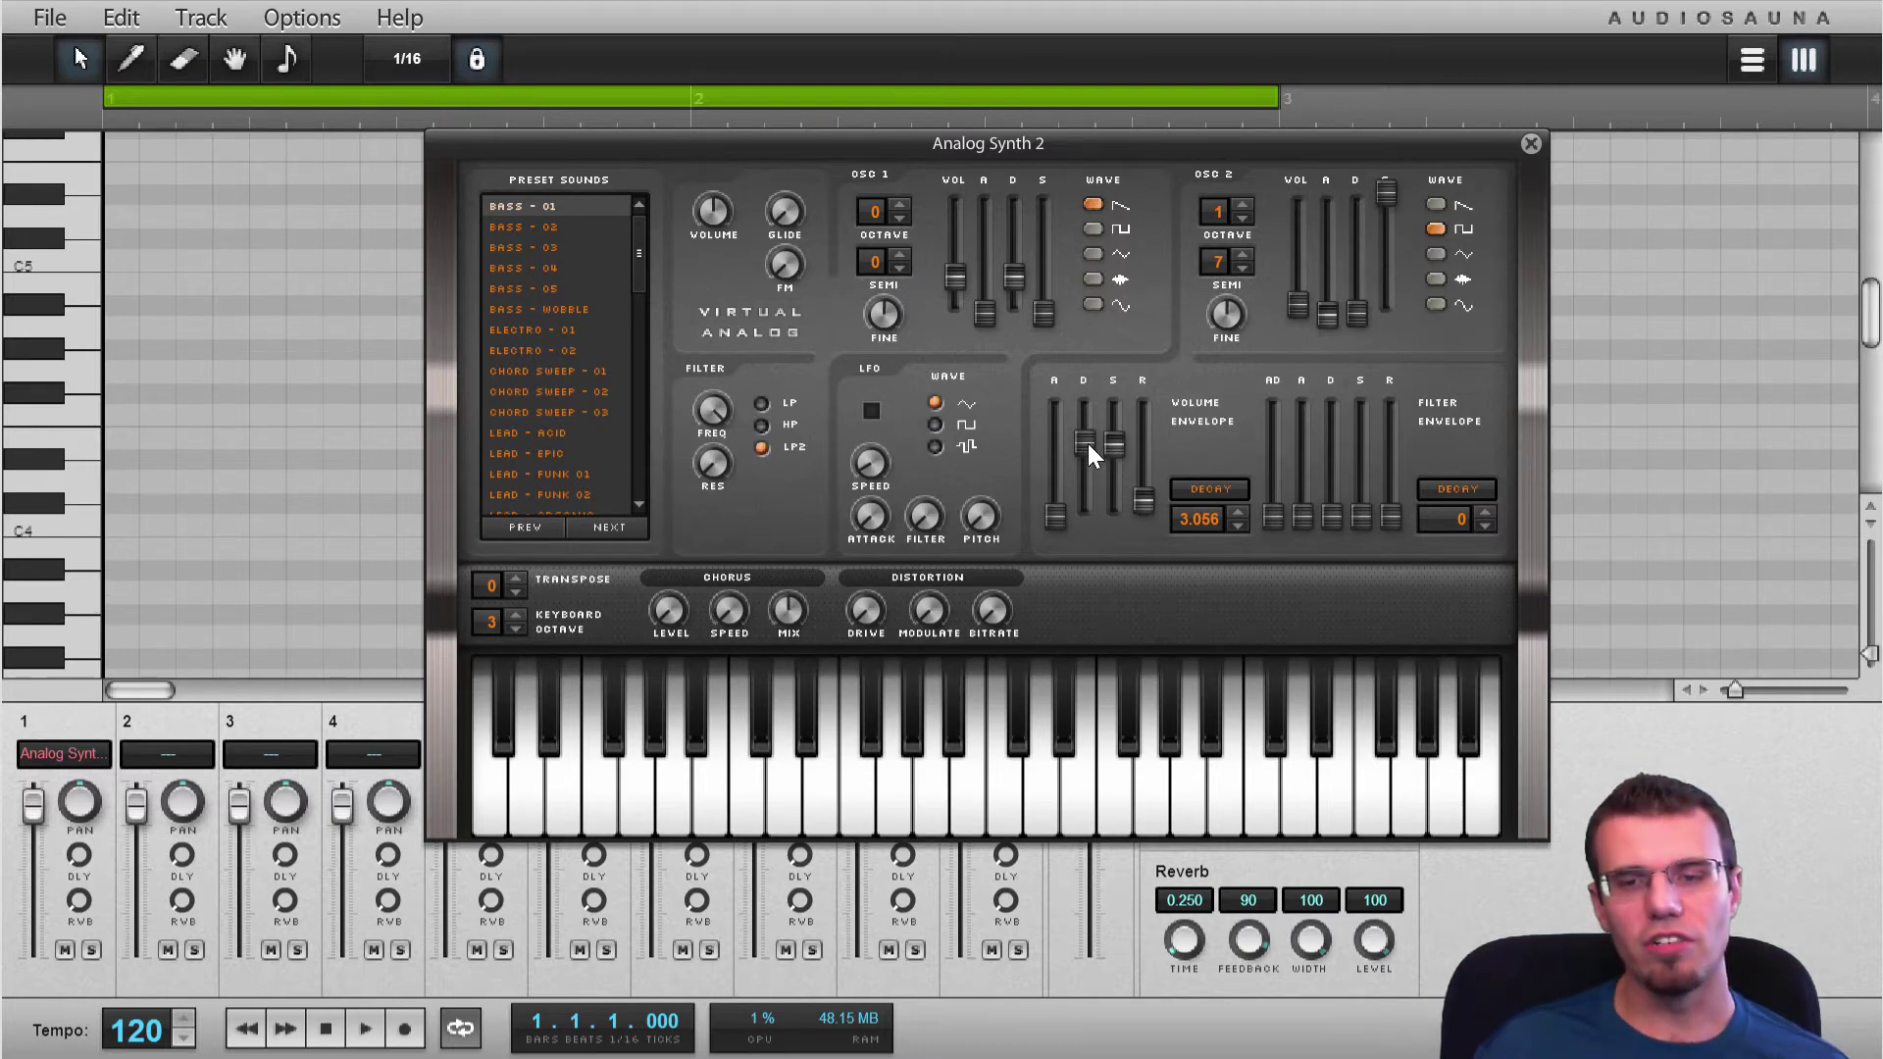
Reduce the volume envelope's decay almost to minimum, set sustain and release to 0, and play a run of short notes
{"action": "left_click_drag", "start_coordinate": [1087, 443], "coordinate": [1127, 565]}
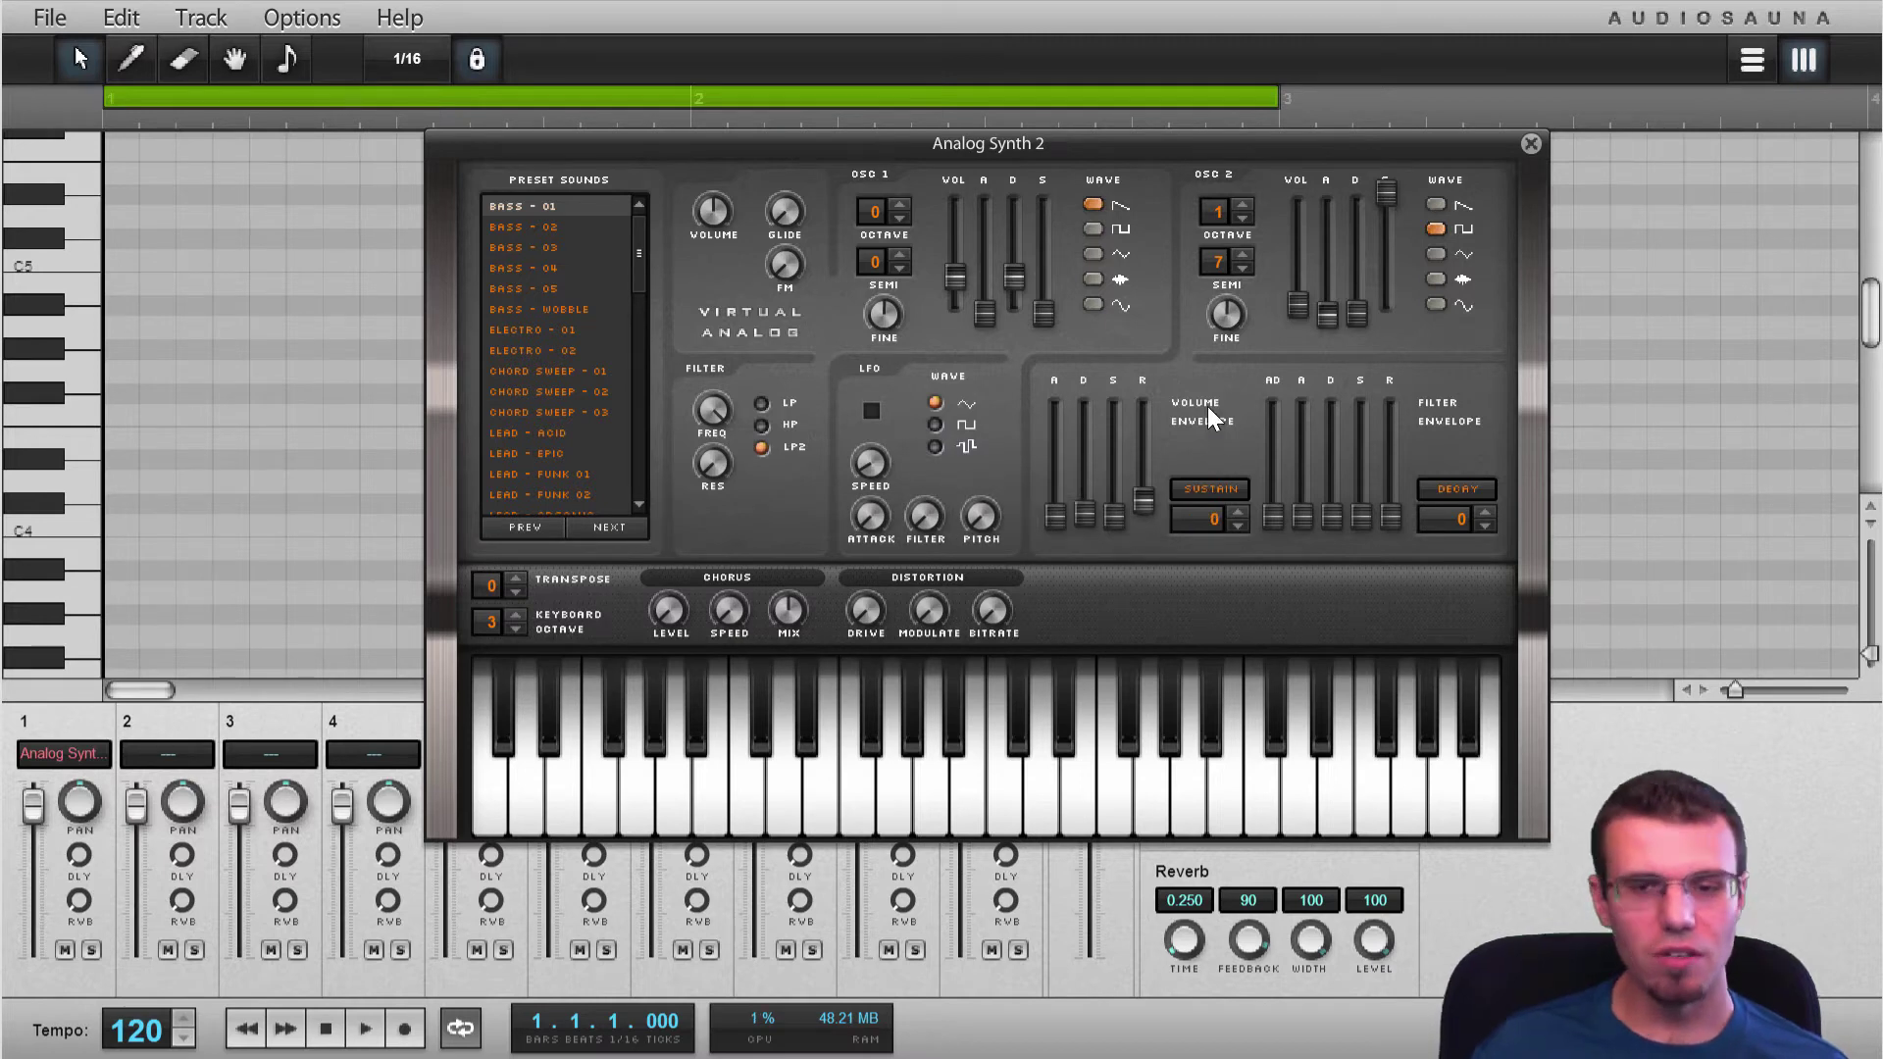
{"action": "left_click_drag", "start_coordinate": [1146, 502], "coordinate": [1146, 542]}
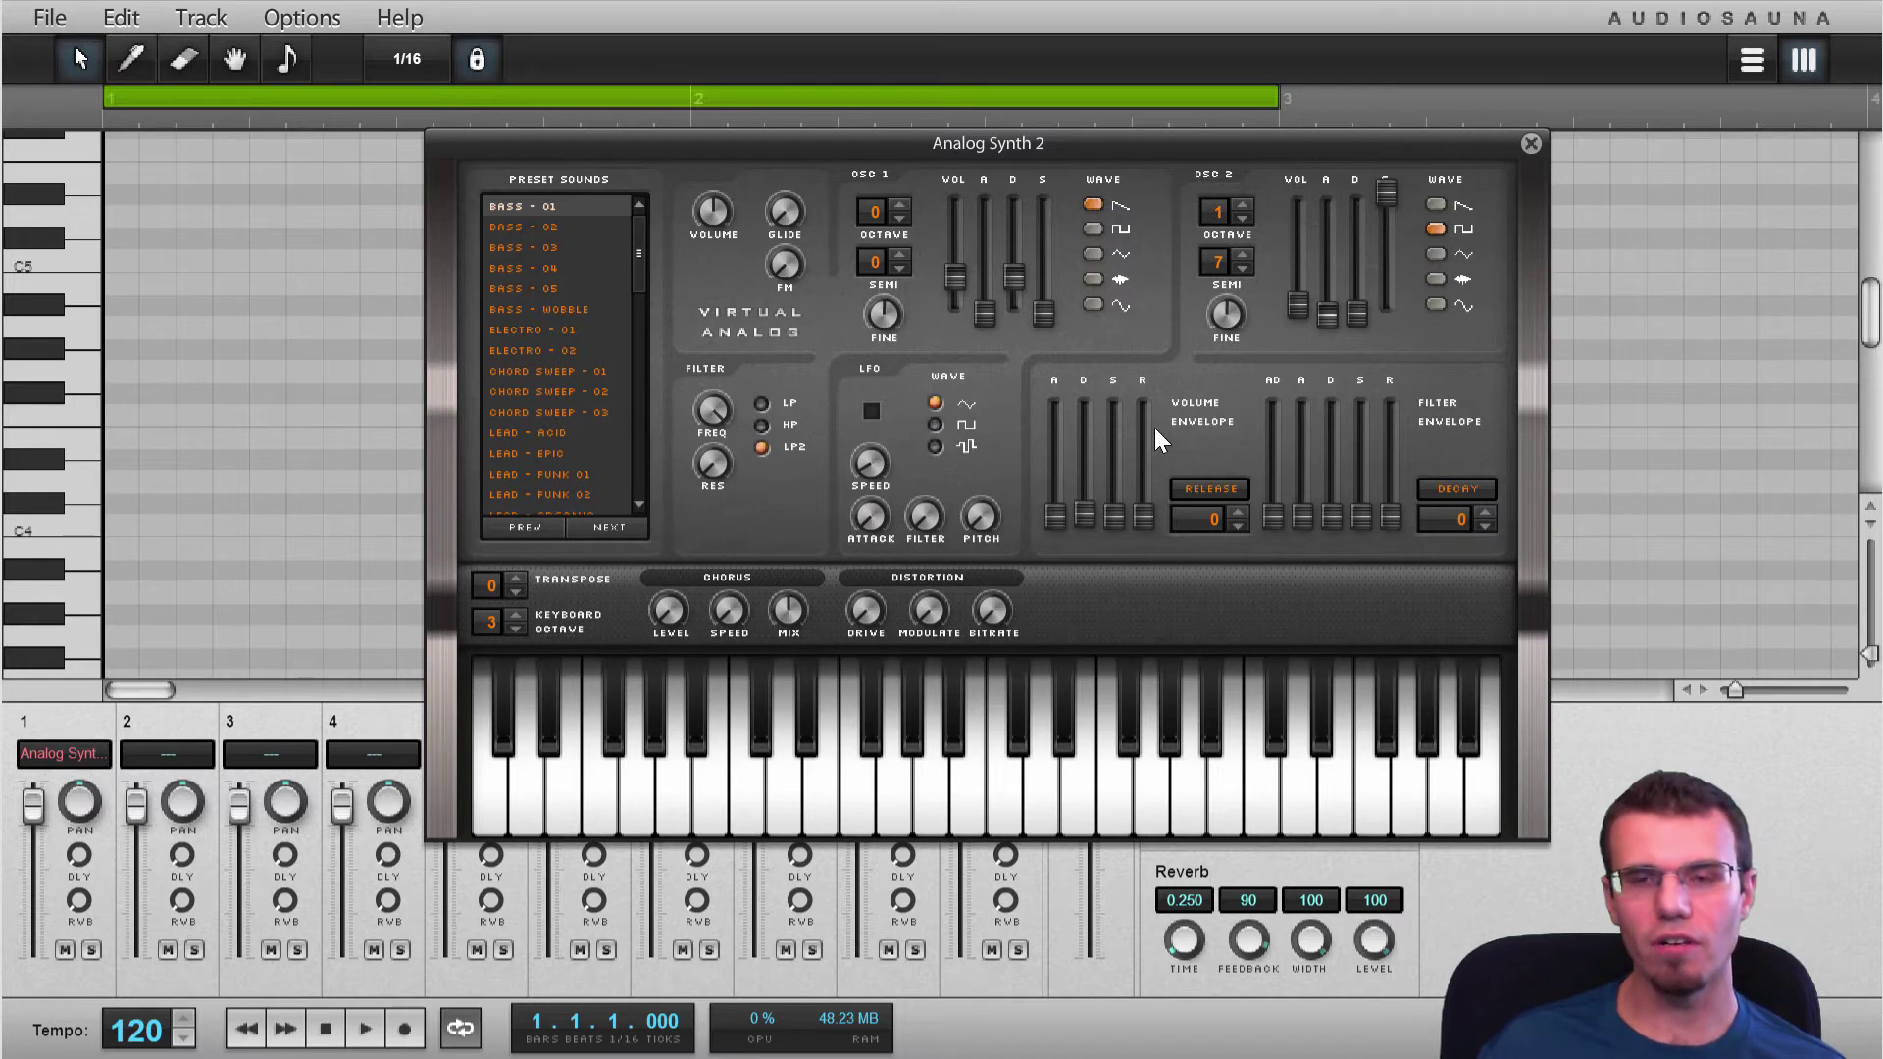
{"action": "key", "text": "n"}
{"action": "key", "text": "v"}
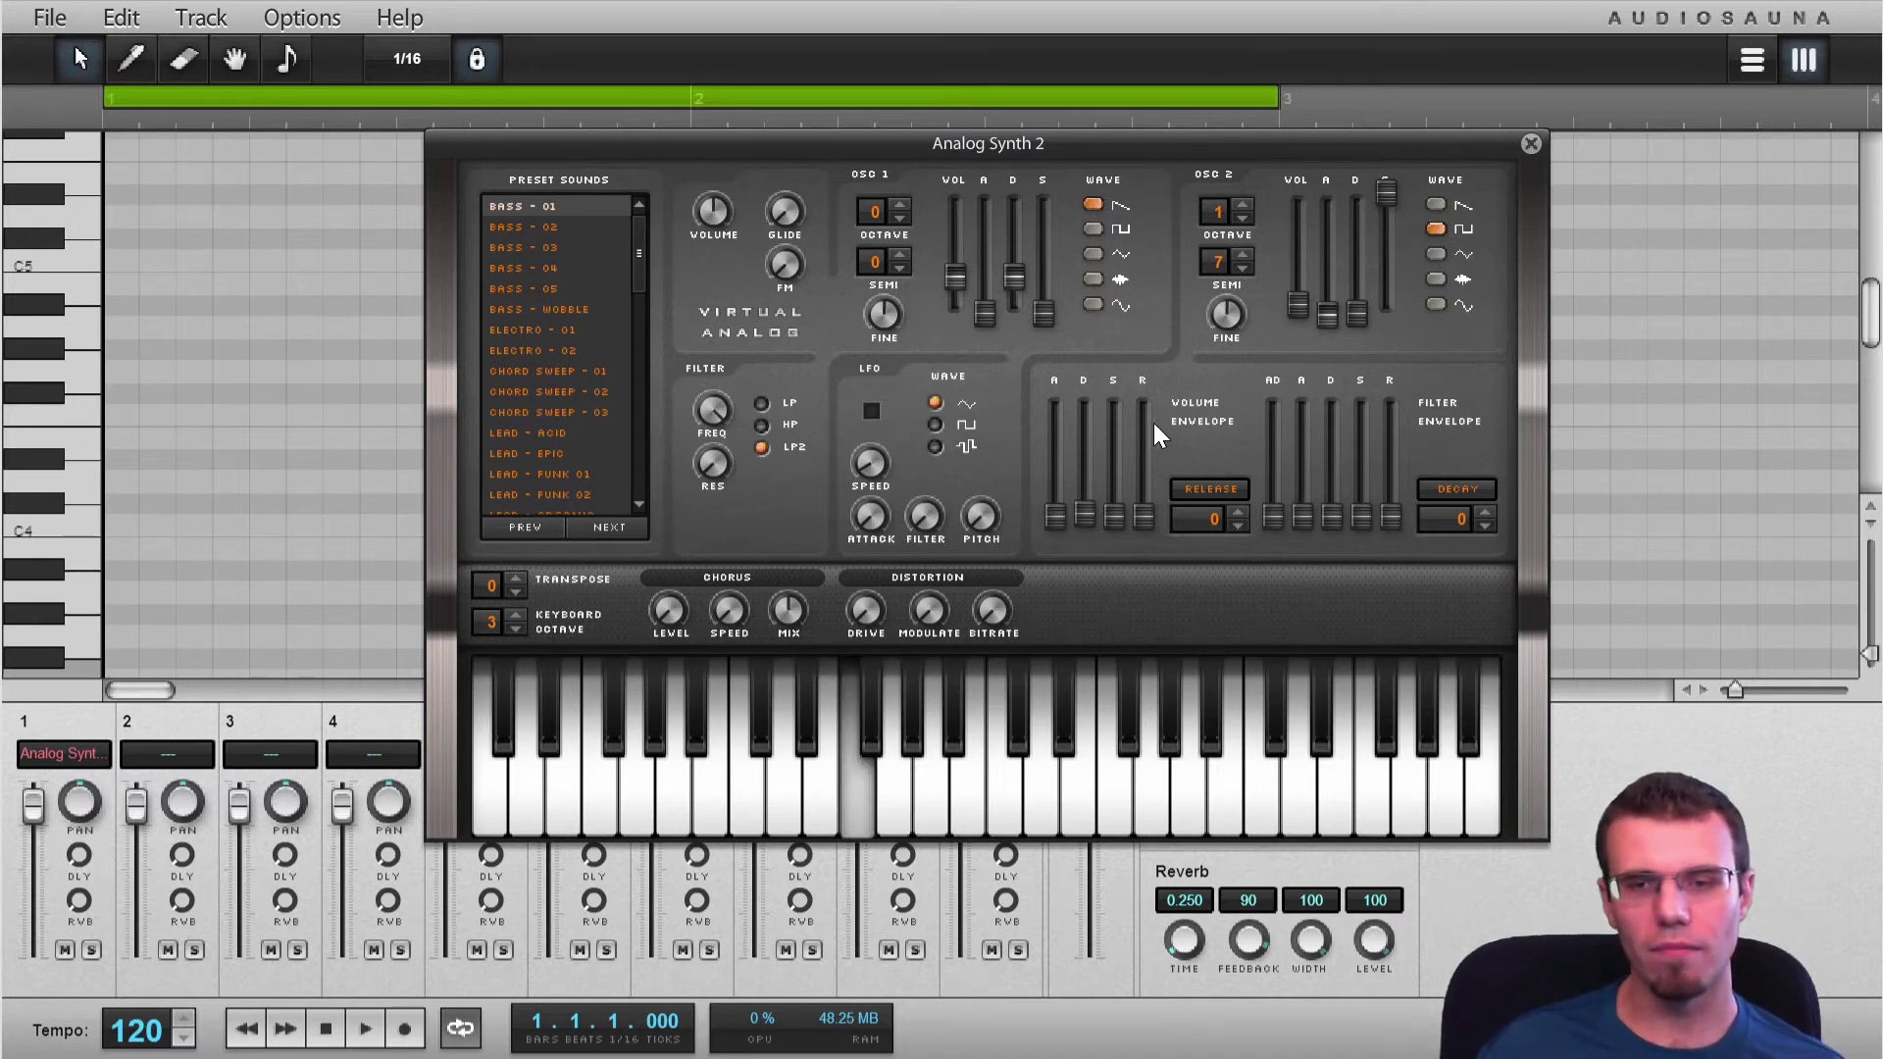
{"action": "key", "text": "n"}
{"action": "key", "text": "b"}
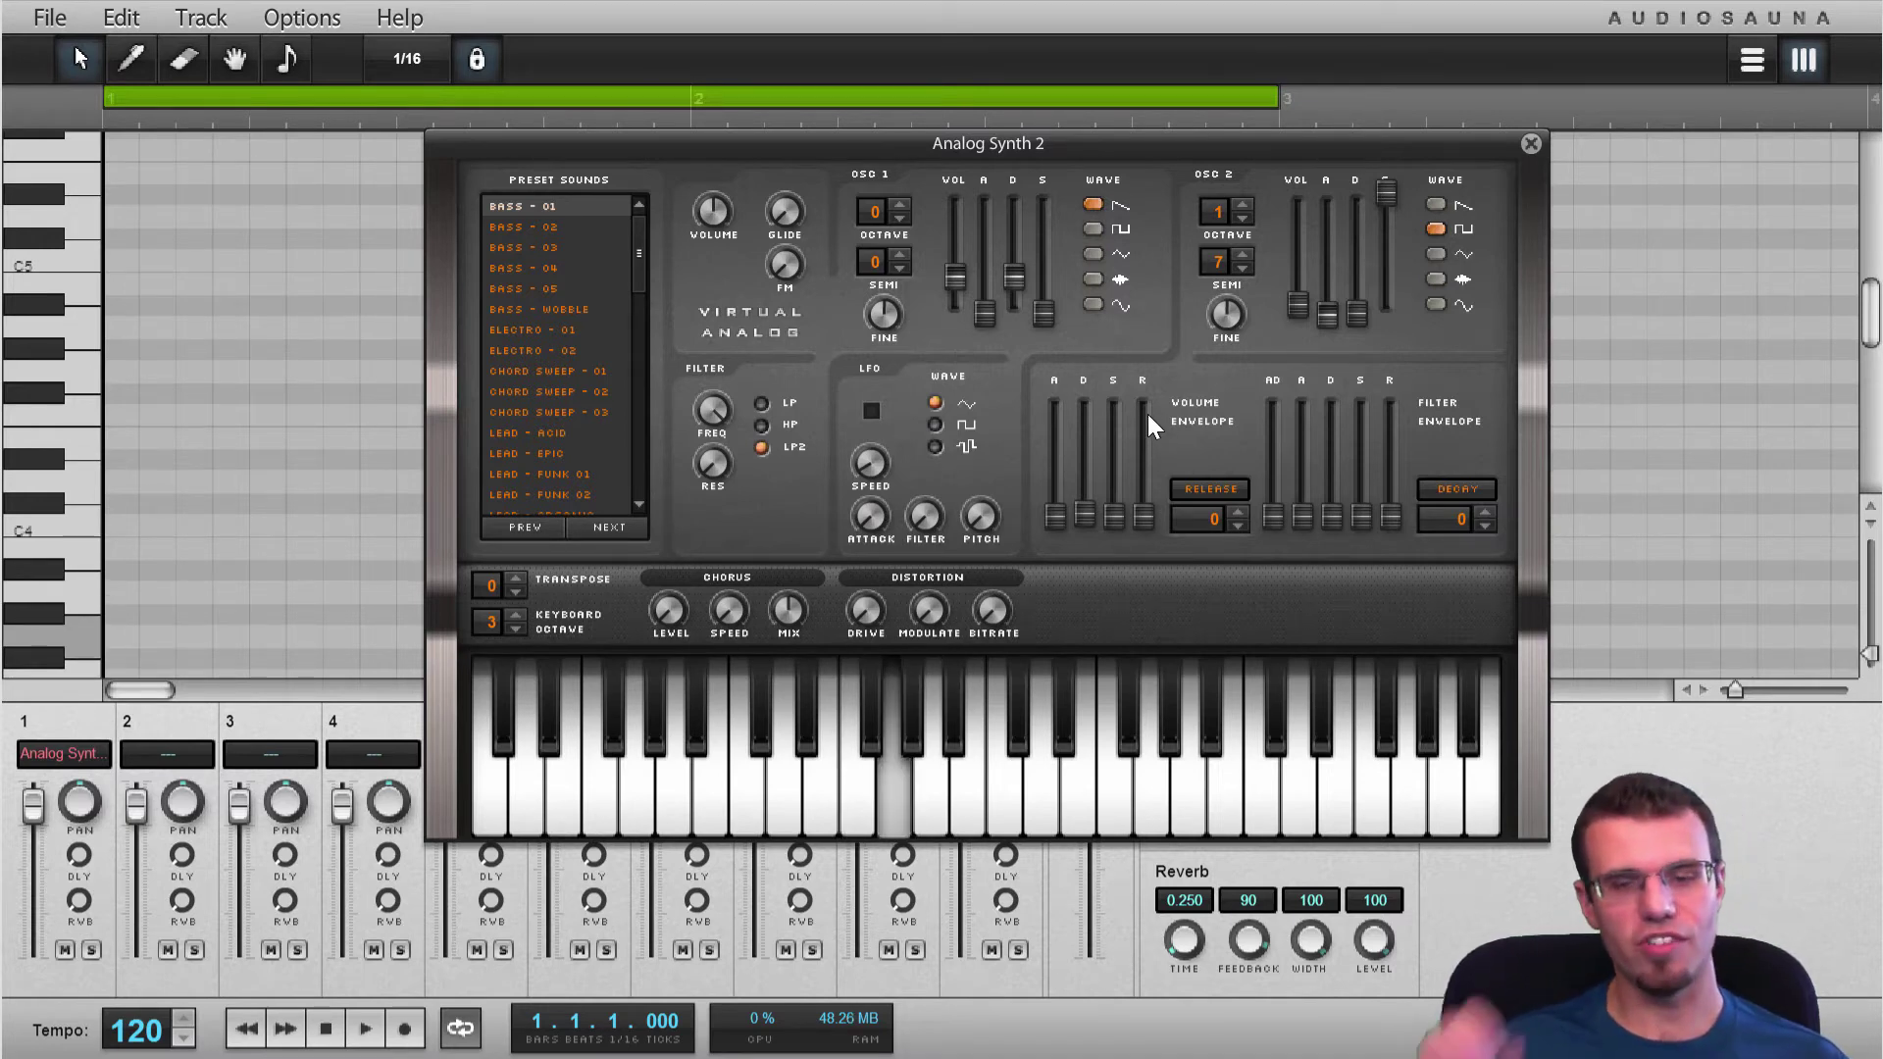
{"action": "key", "text": "n"}
{"action": "key", "text": "b"}
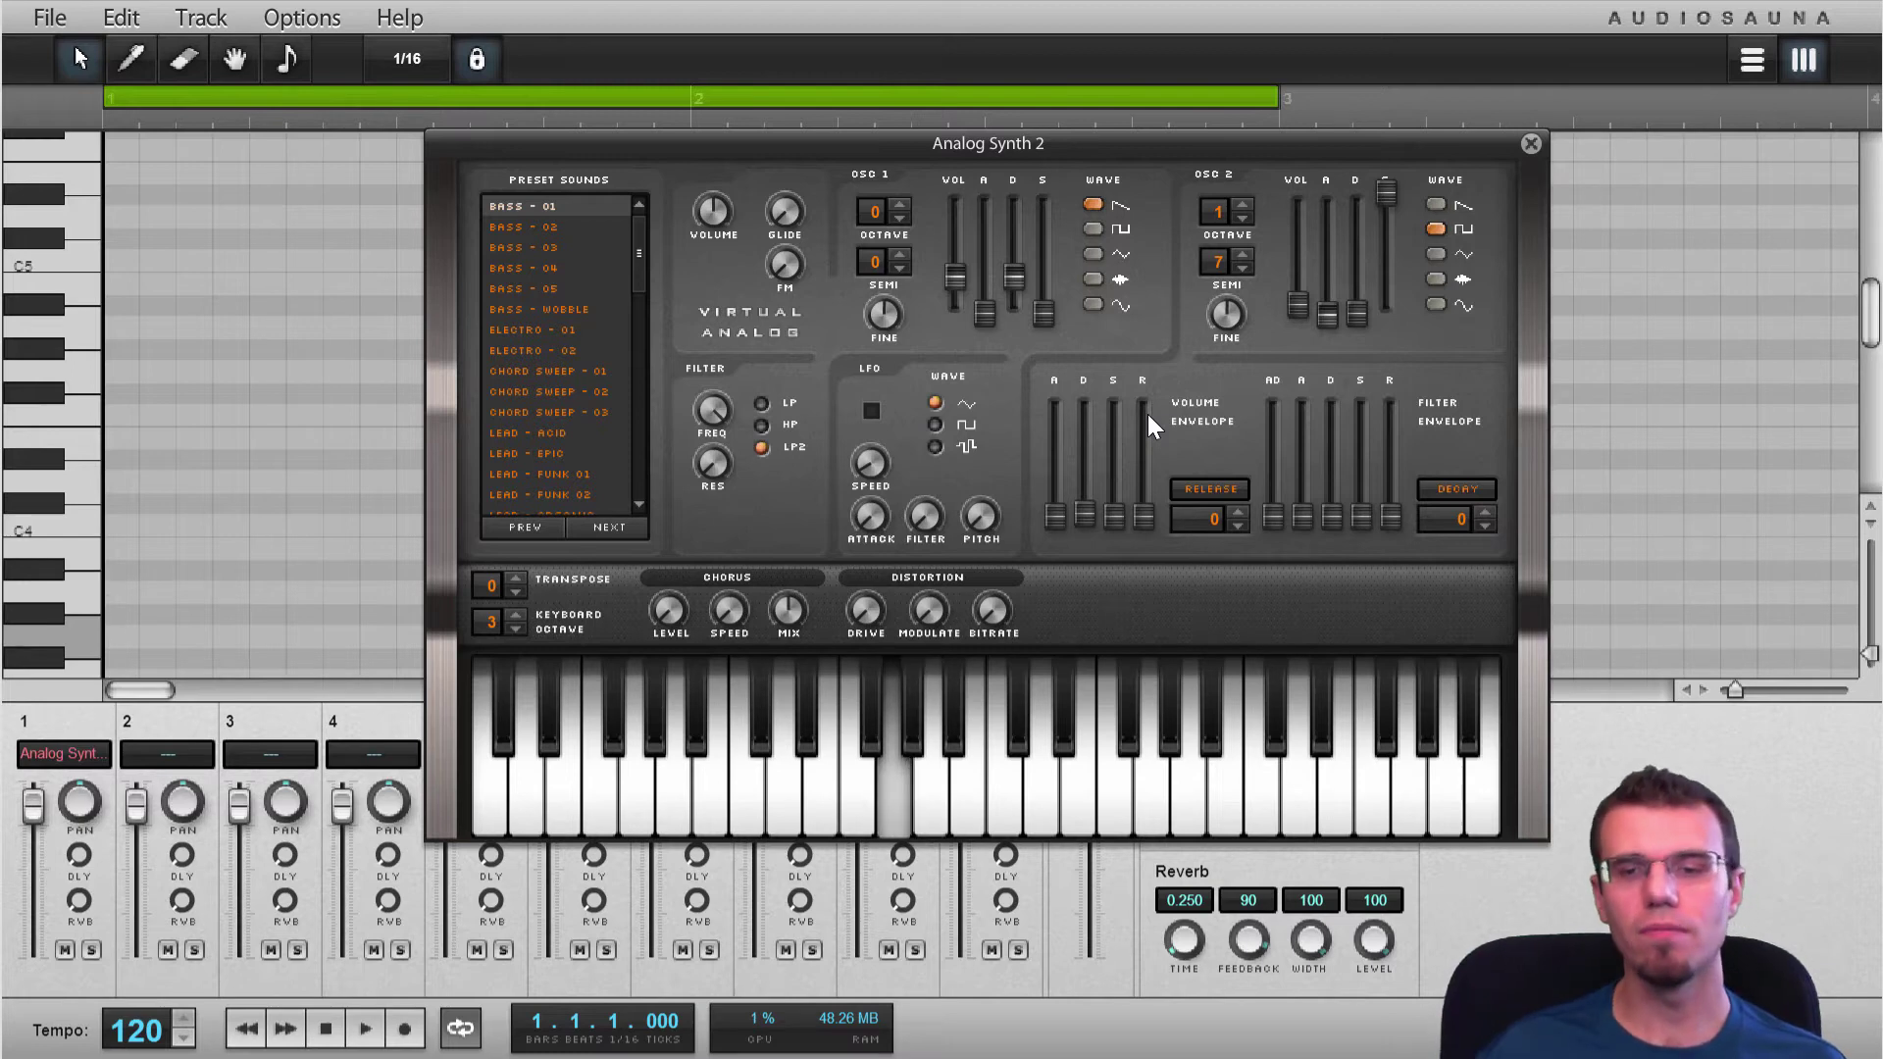
{"action": "key", "text": "v"}
Try a volume envelope release of 0.093 while playing a note, and return the release to 0
{"action": "mouse_move", "coordinate": [1145, 522]}
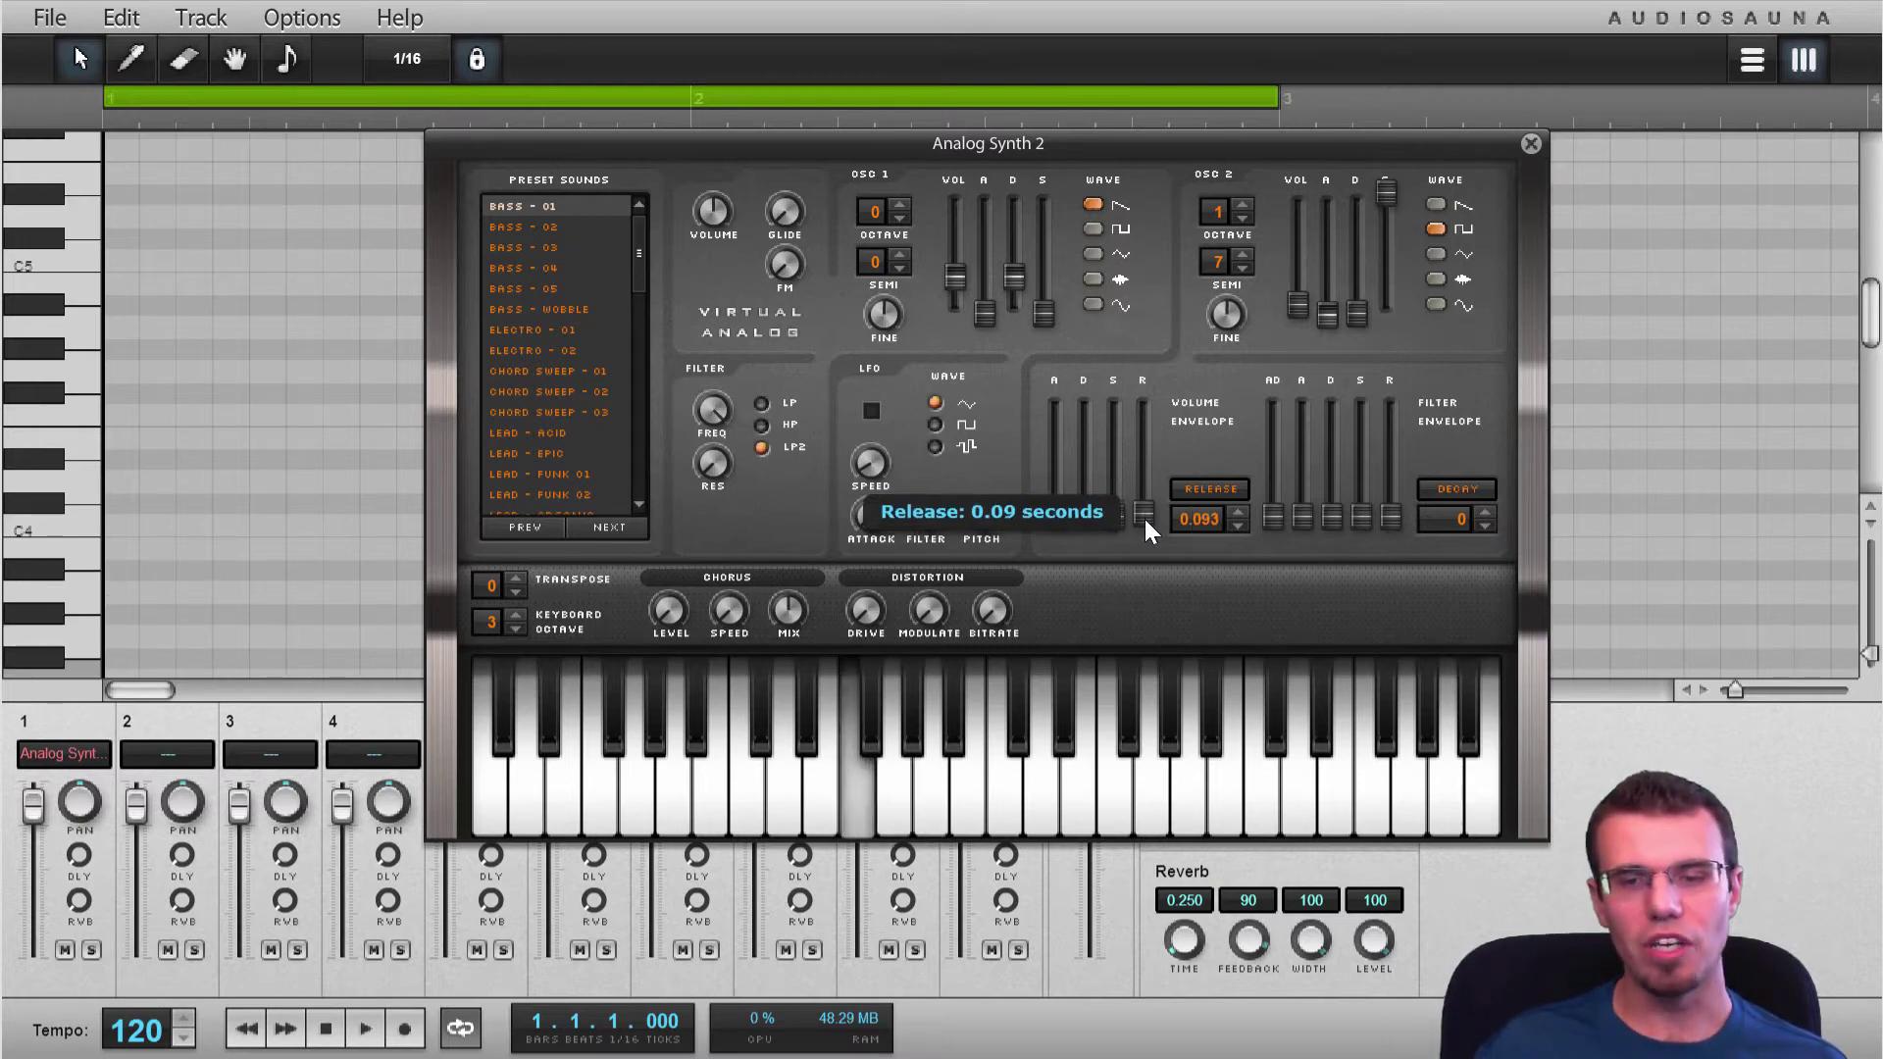
{"action": "scroll", "coordinate": [1144, 520], "scroll_direction": "up", "scroll_amount": 1}
{"action": "key", "text": "b"}
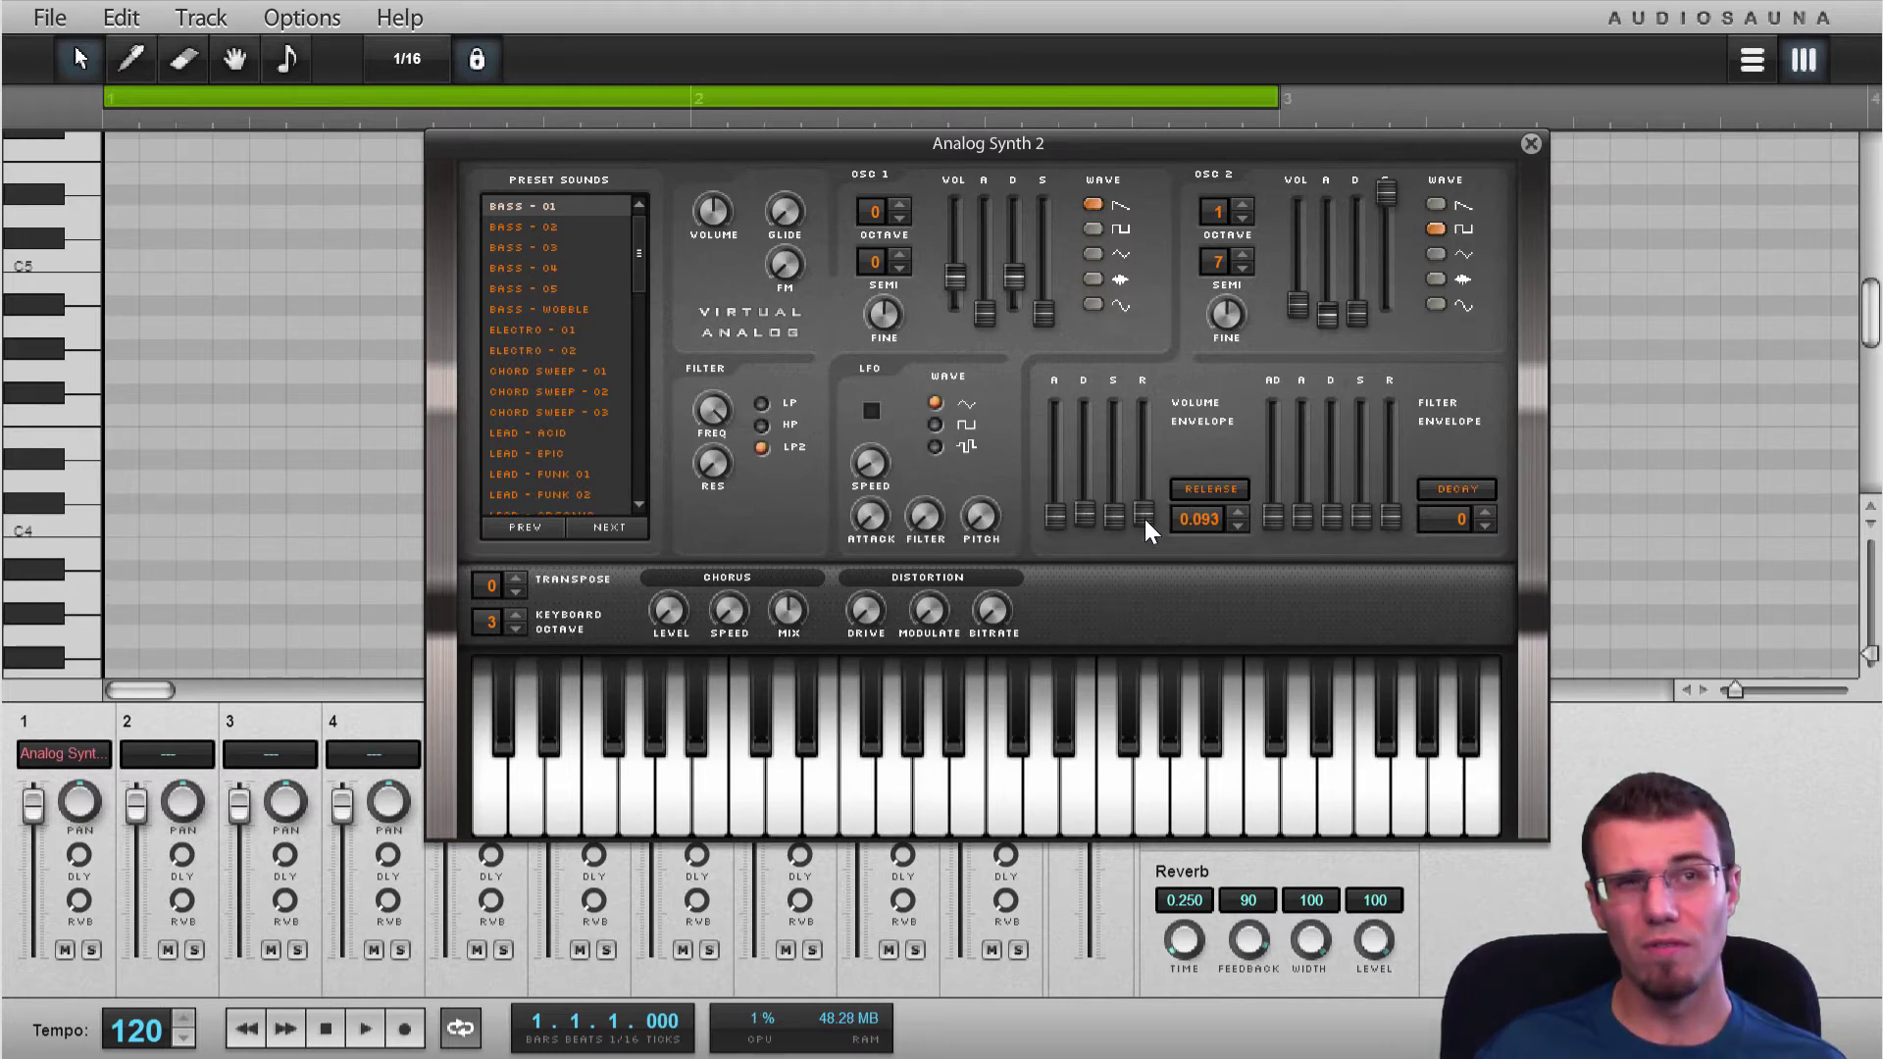
{"action": "scroll", "coordinate": [1145, 516], "scroll_direction": "down", "scroll_amount": 1}
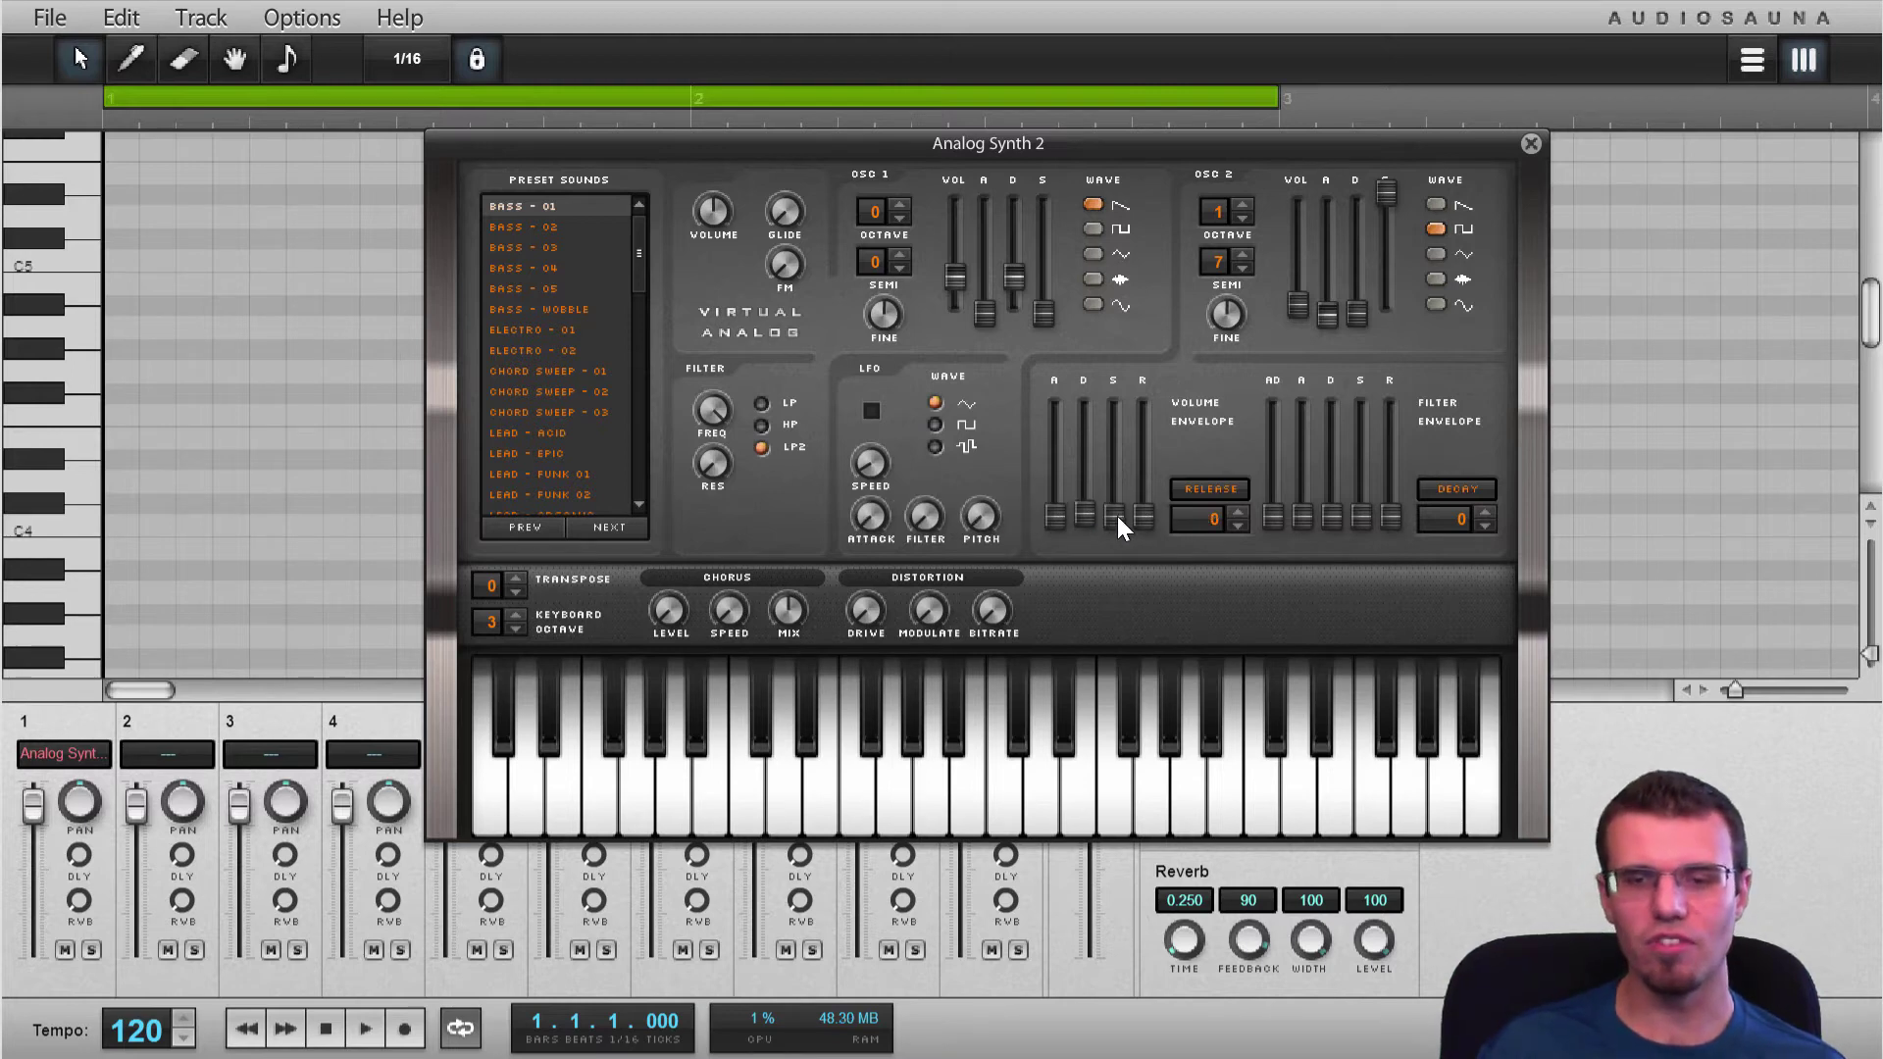
Play the note and raise the volume envelope's decay to 0.34
{"action": "key", "text": "n"}
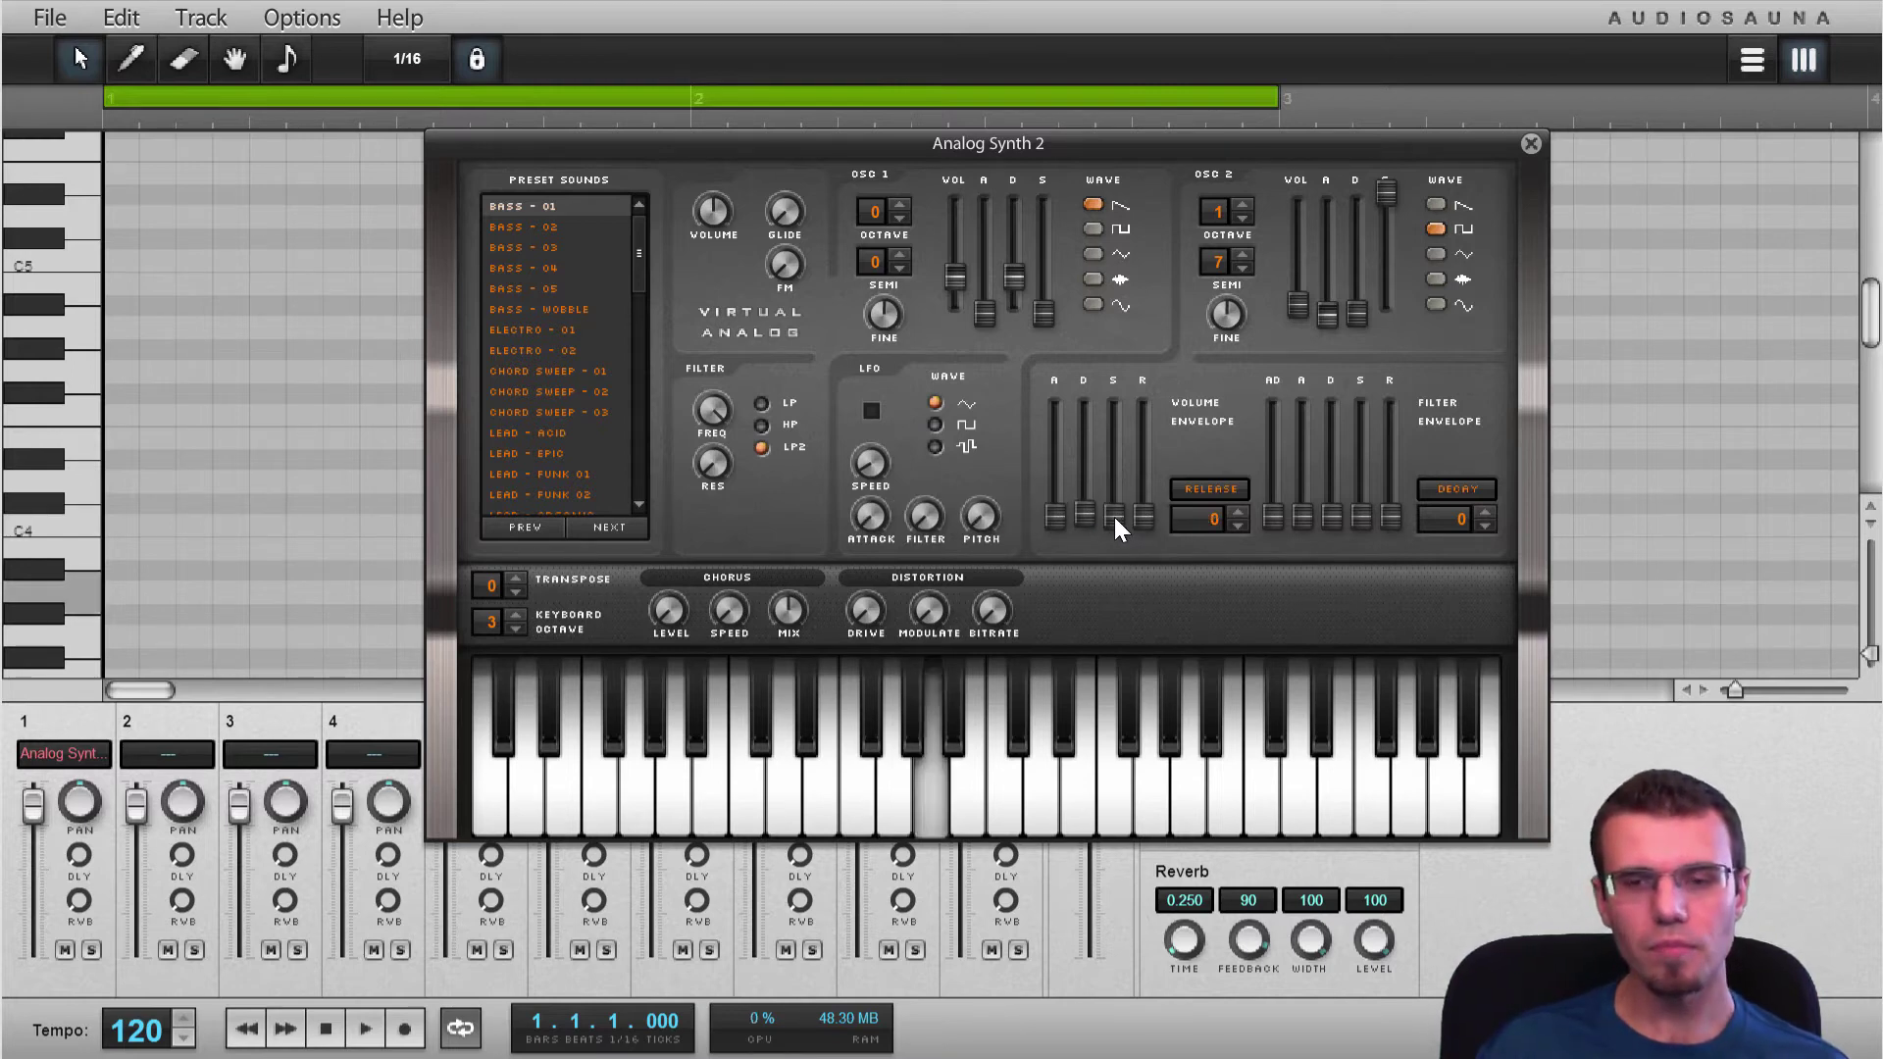
{"action": "left_click_drag", "start_coordinate": [1081, 512], "coordinate": [1081, 508]}
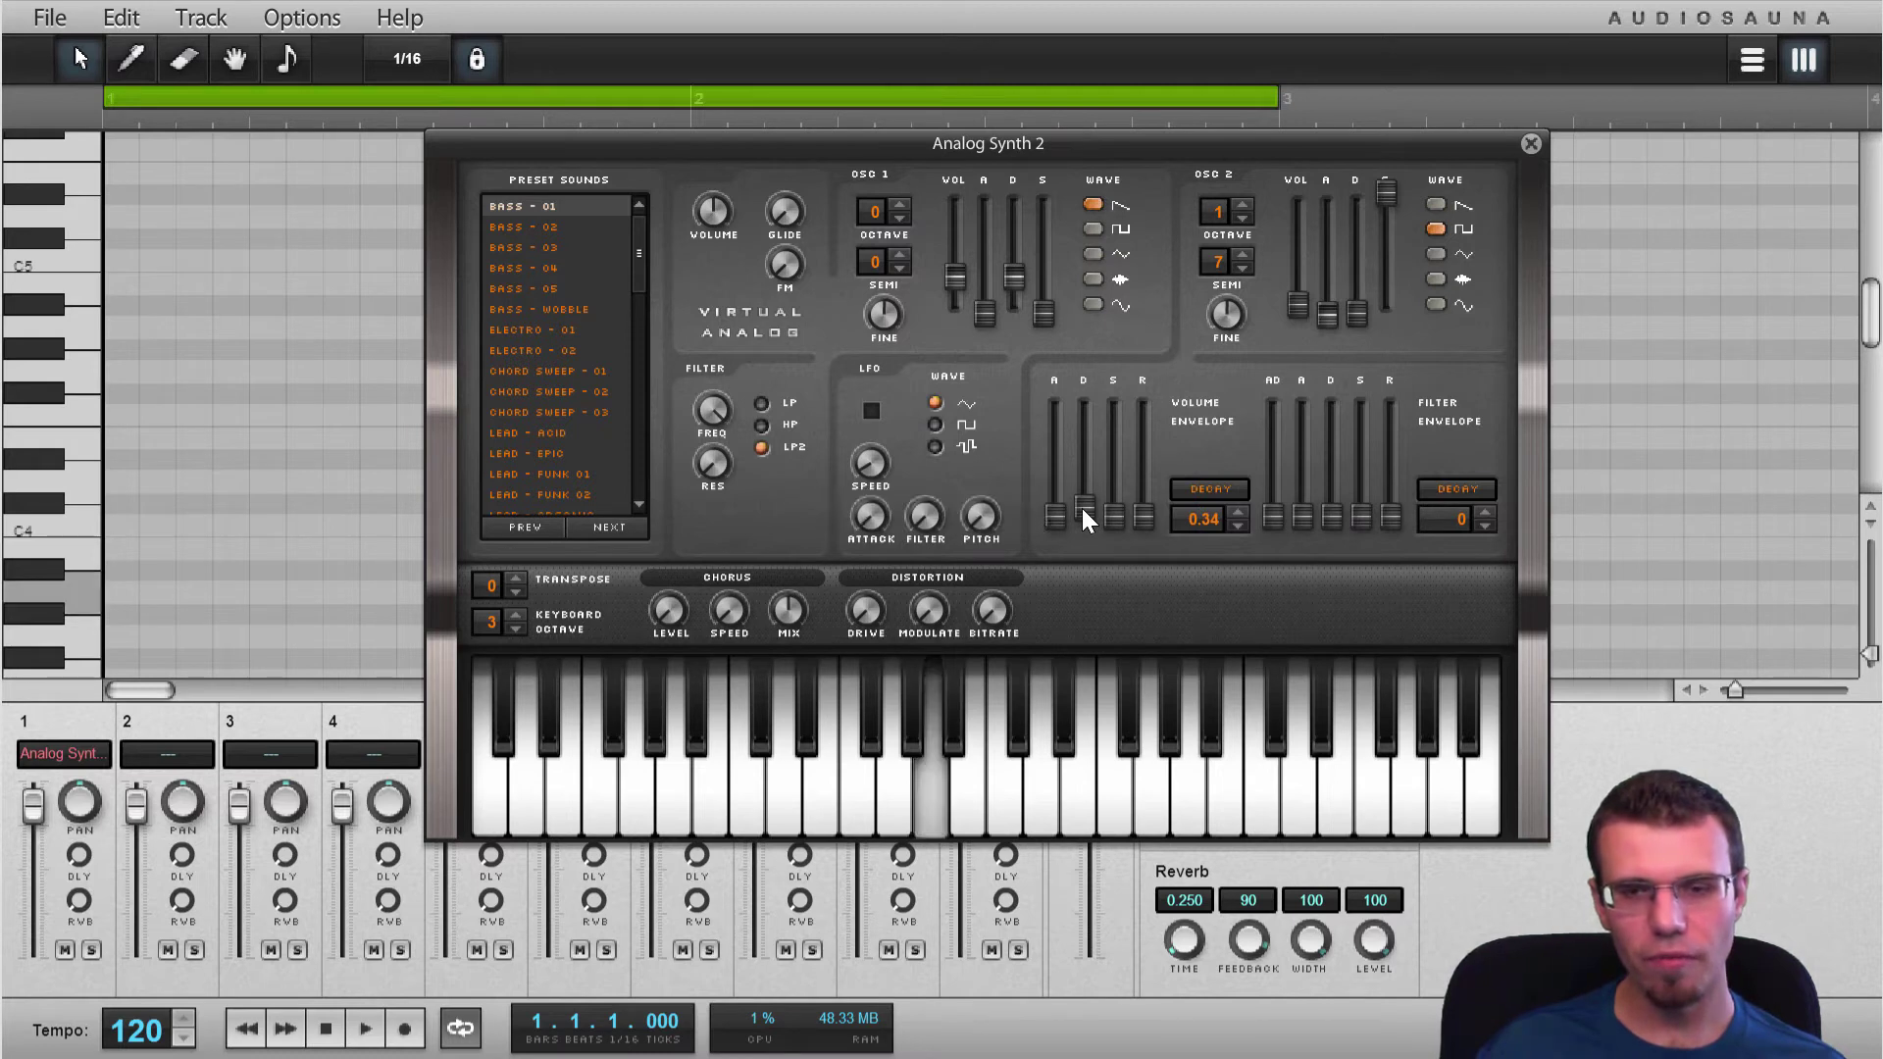
Play a sequence of different notes to hear the volume envelope's short decay
{"action": "key", "text": "v"}
{"action": "key", "text": "c"}
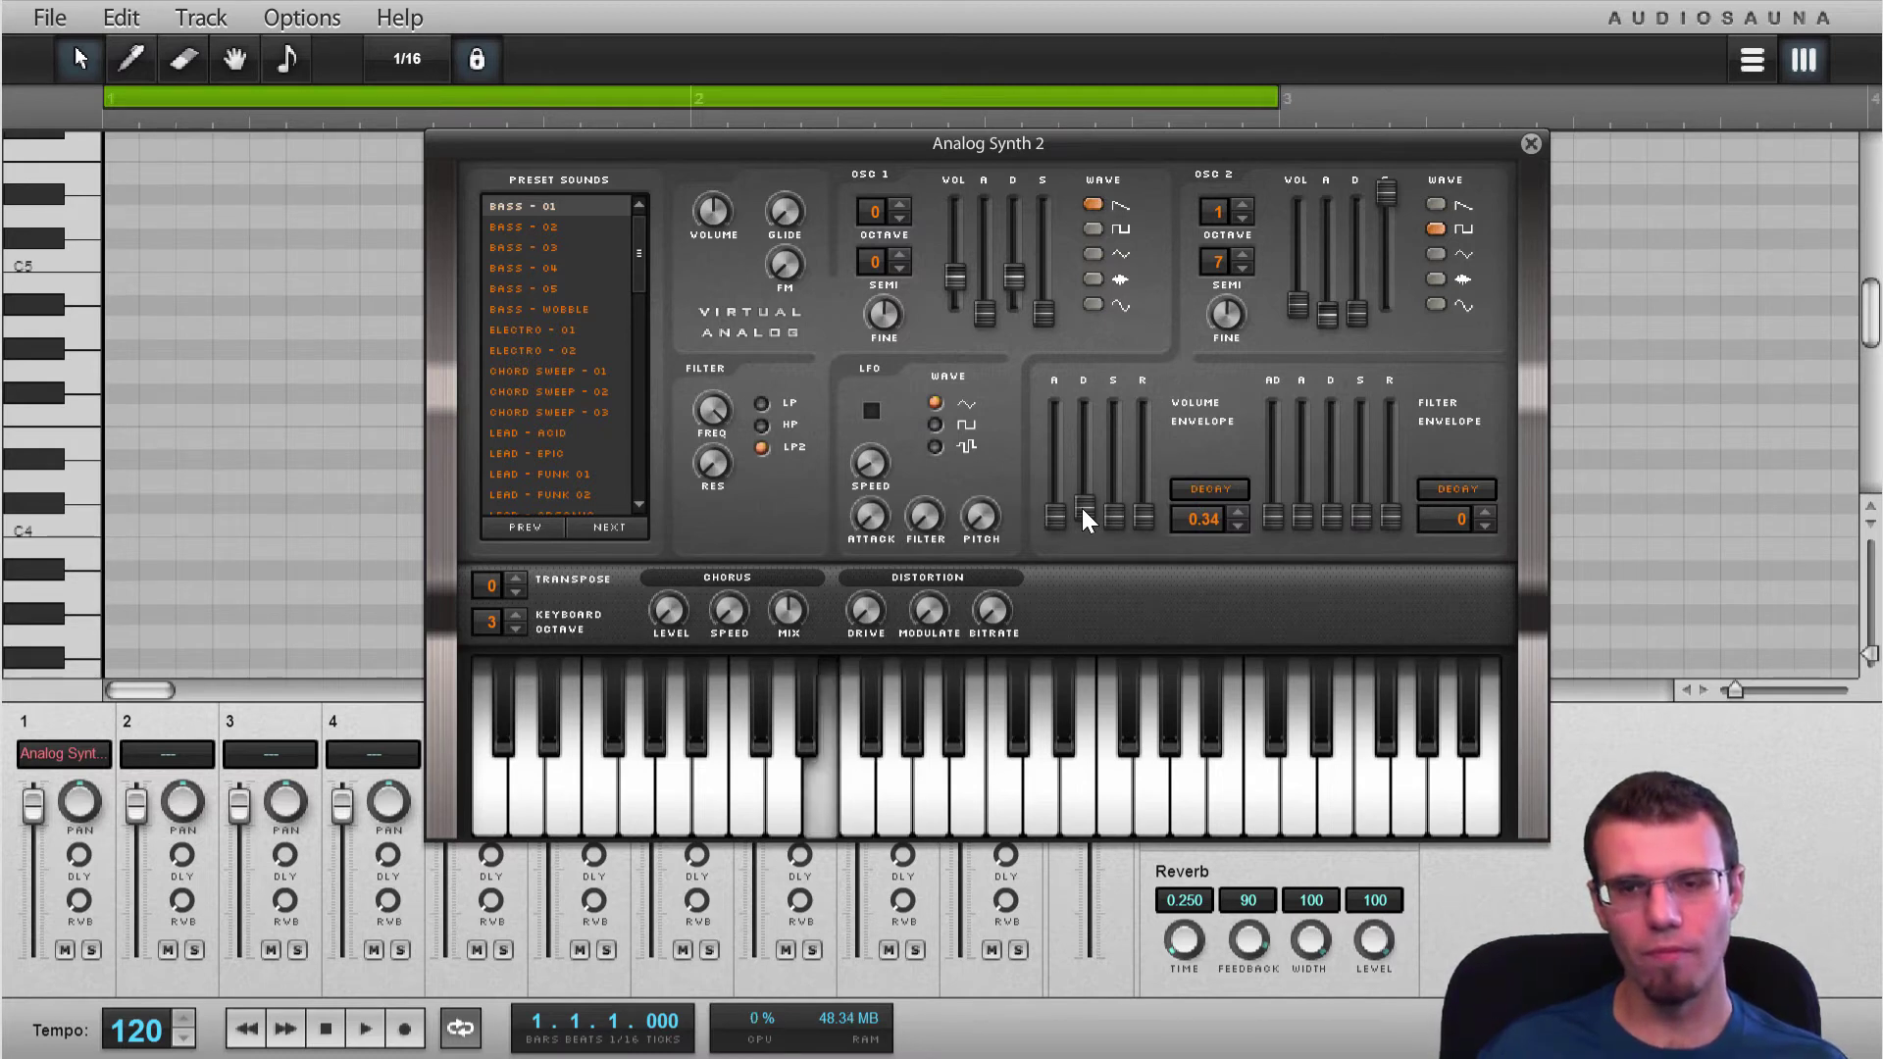
{"action": "key", "text": "v"}
{"action": "key", "text": "b"}
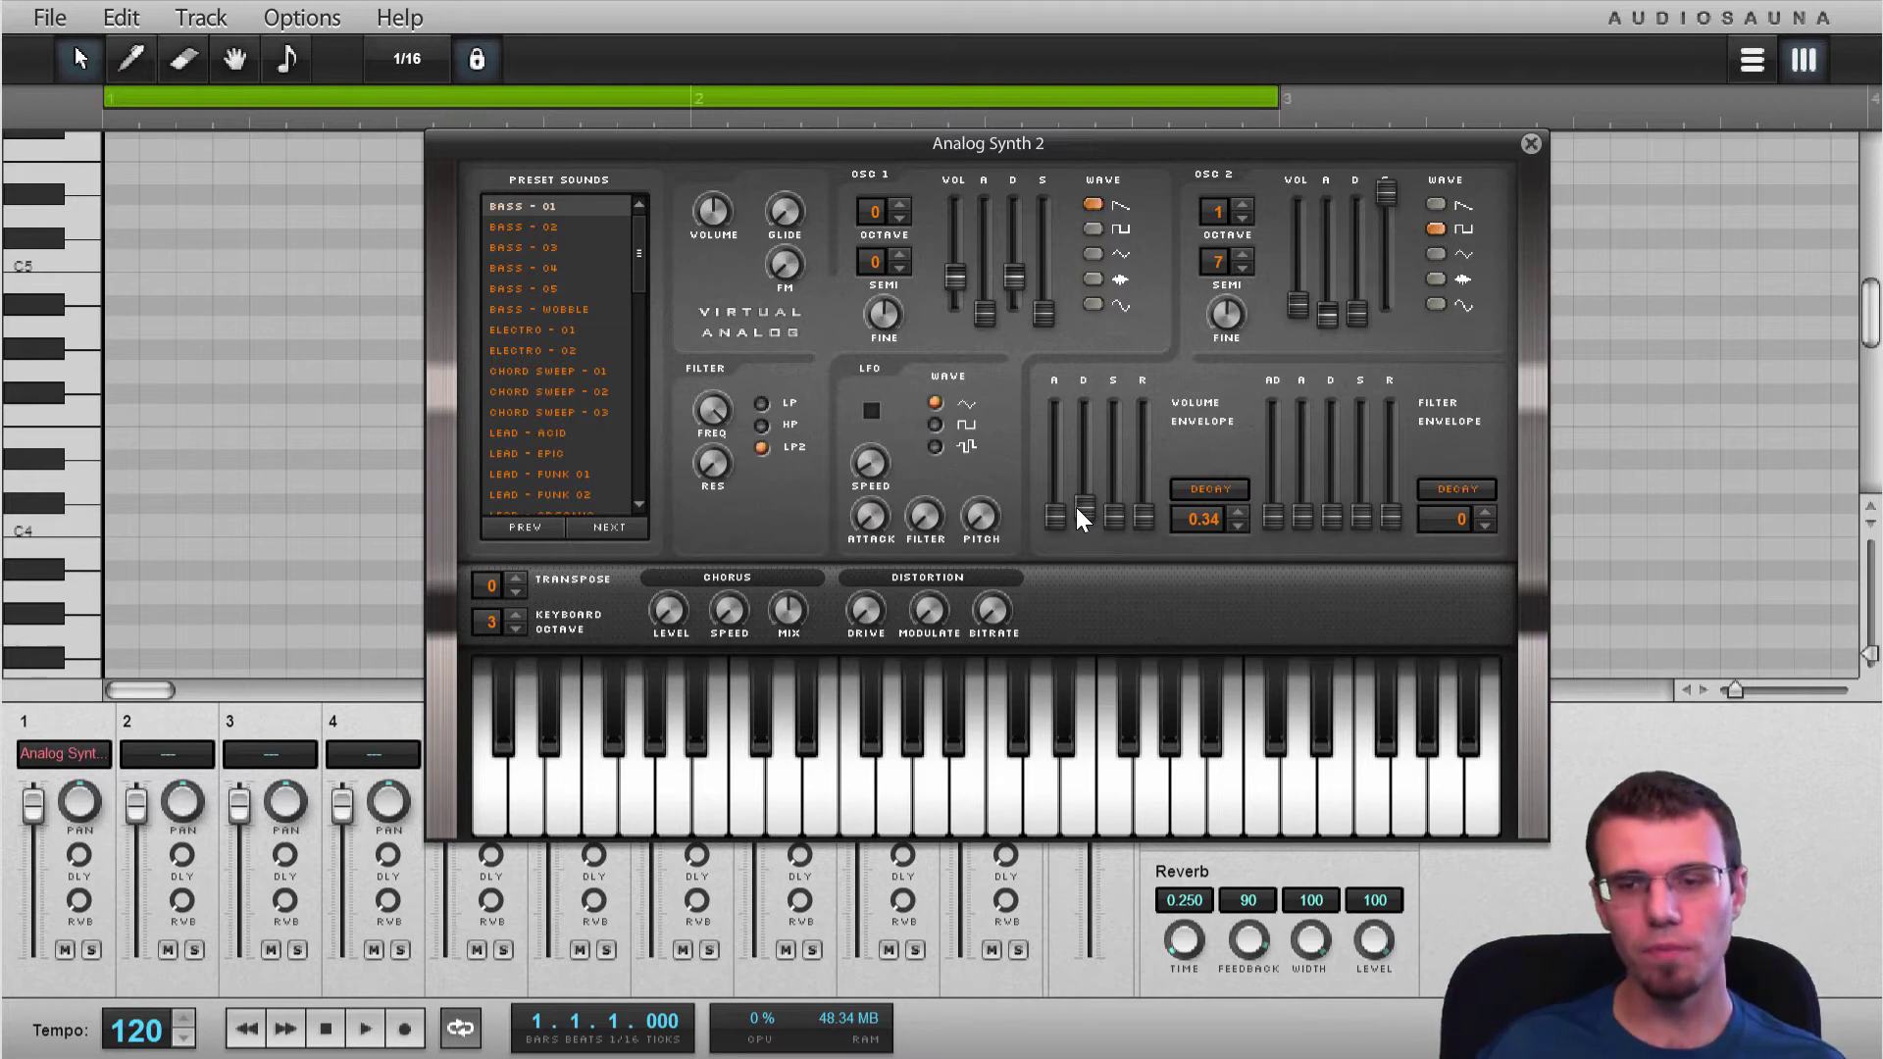
{"action": "key", "text": "n"}
{"action": "key", "text": "v"}
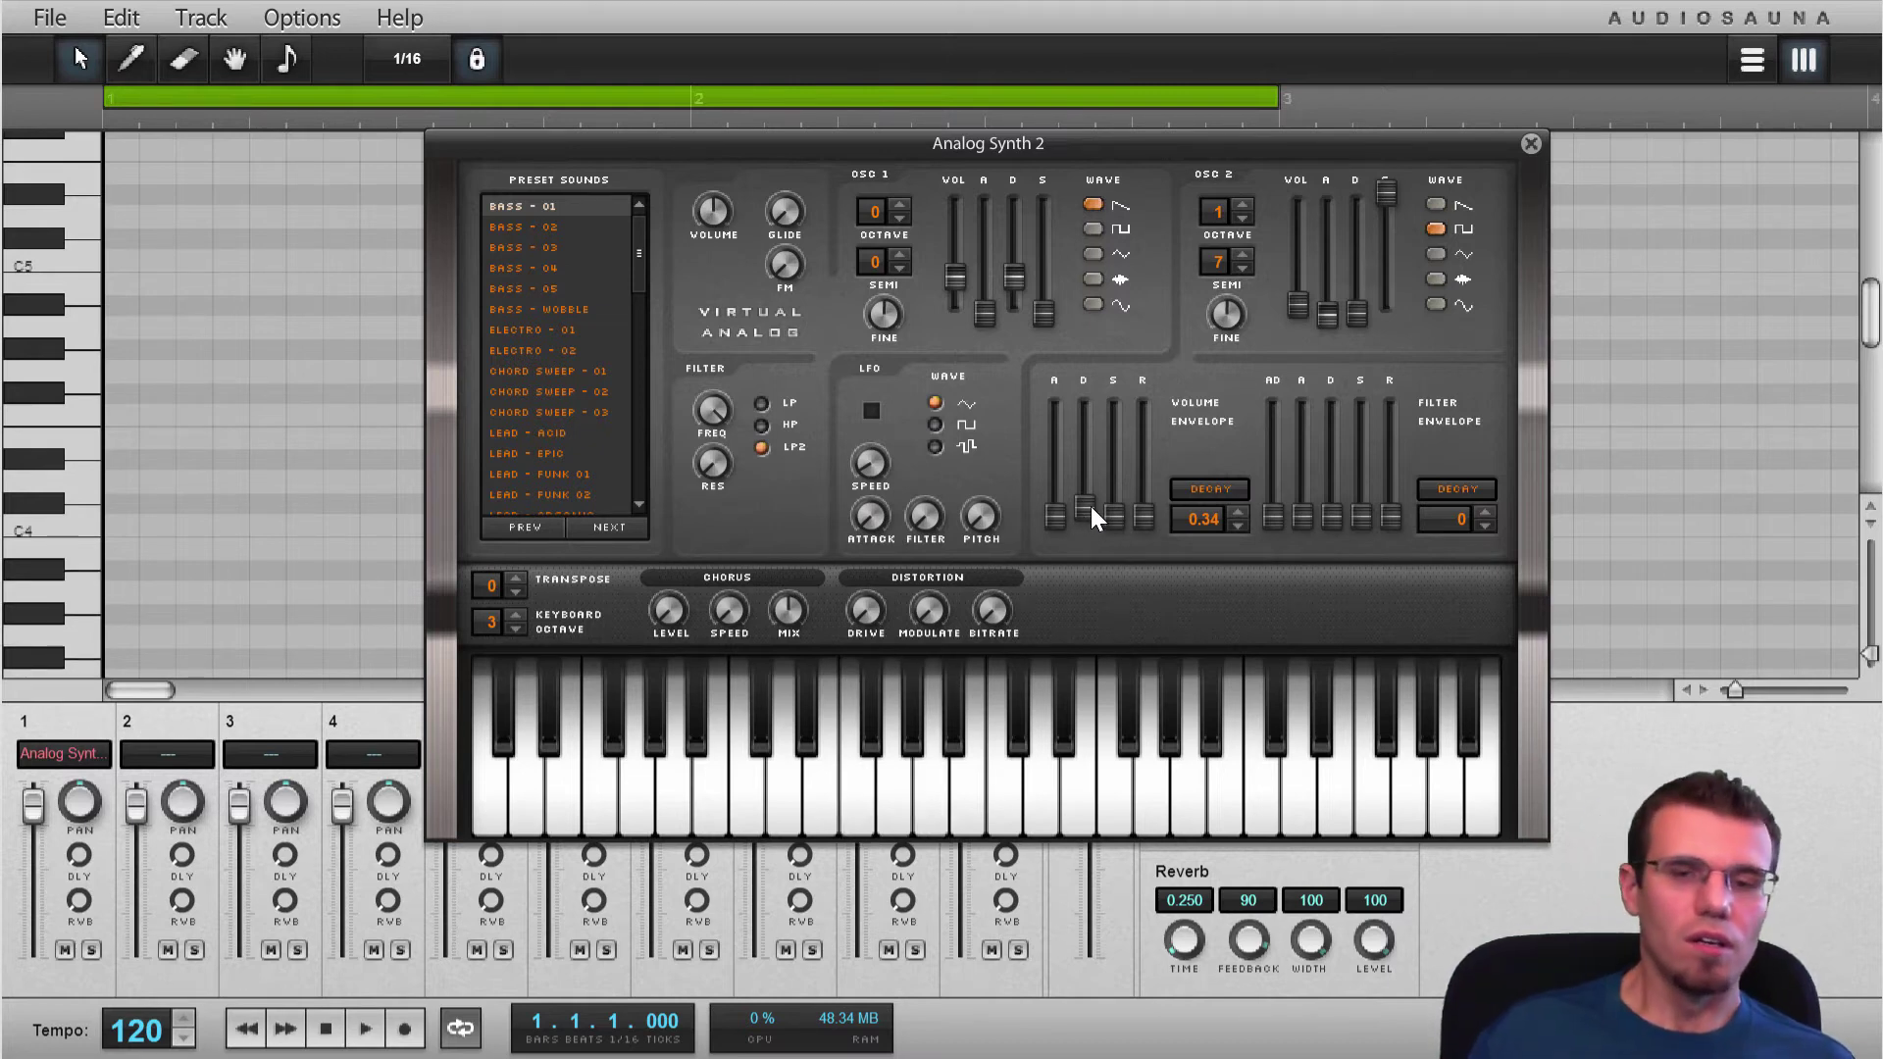
{"action": "key", "text": "c"}
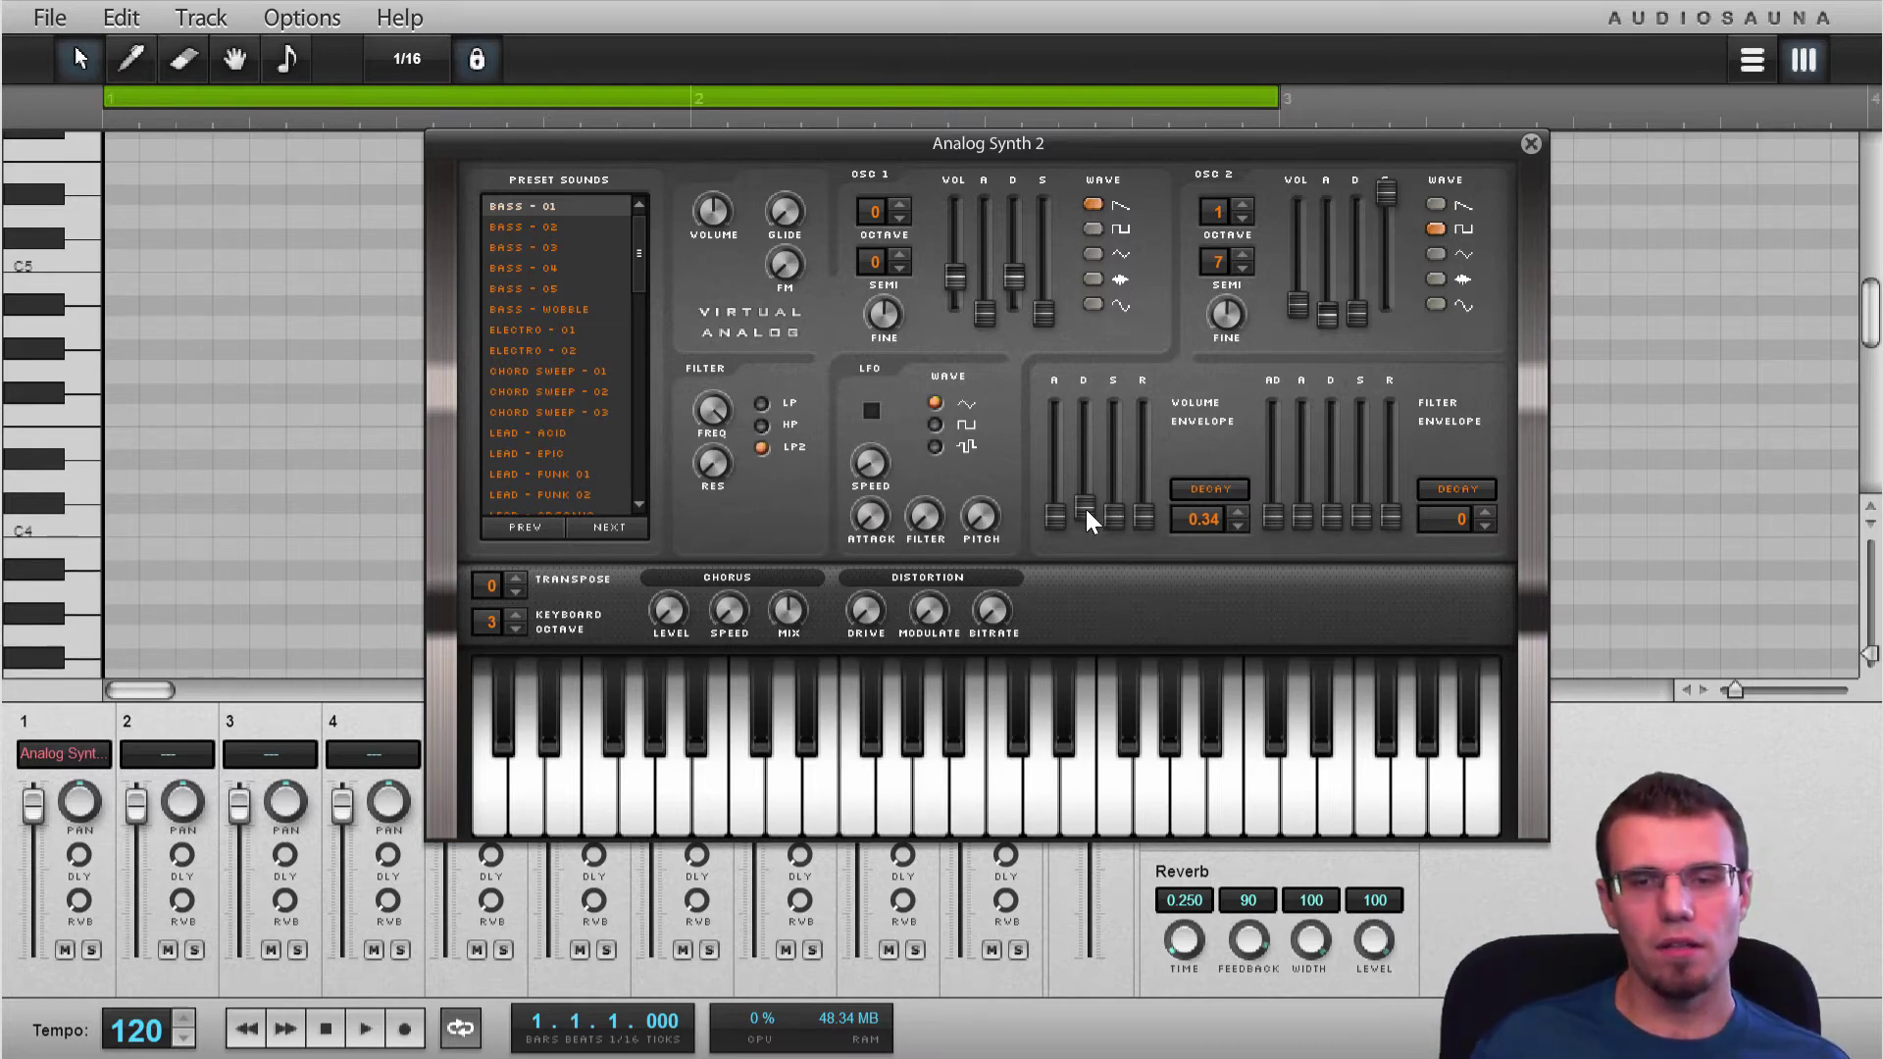
Raise the volume envelope's decay to 0.525 and play a few notes to compare
{"action": "left_click_drag", "start_coordinate": [1086, 508], "coordinate": [1086, 504]}
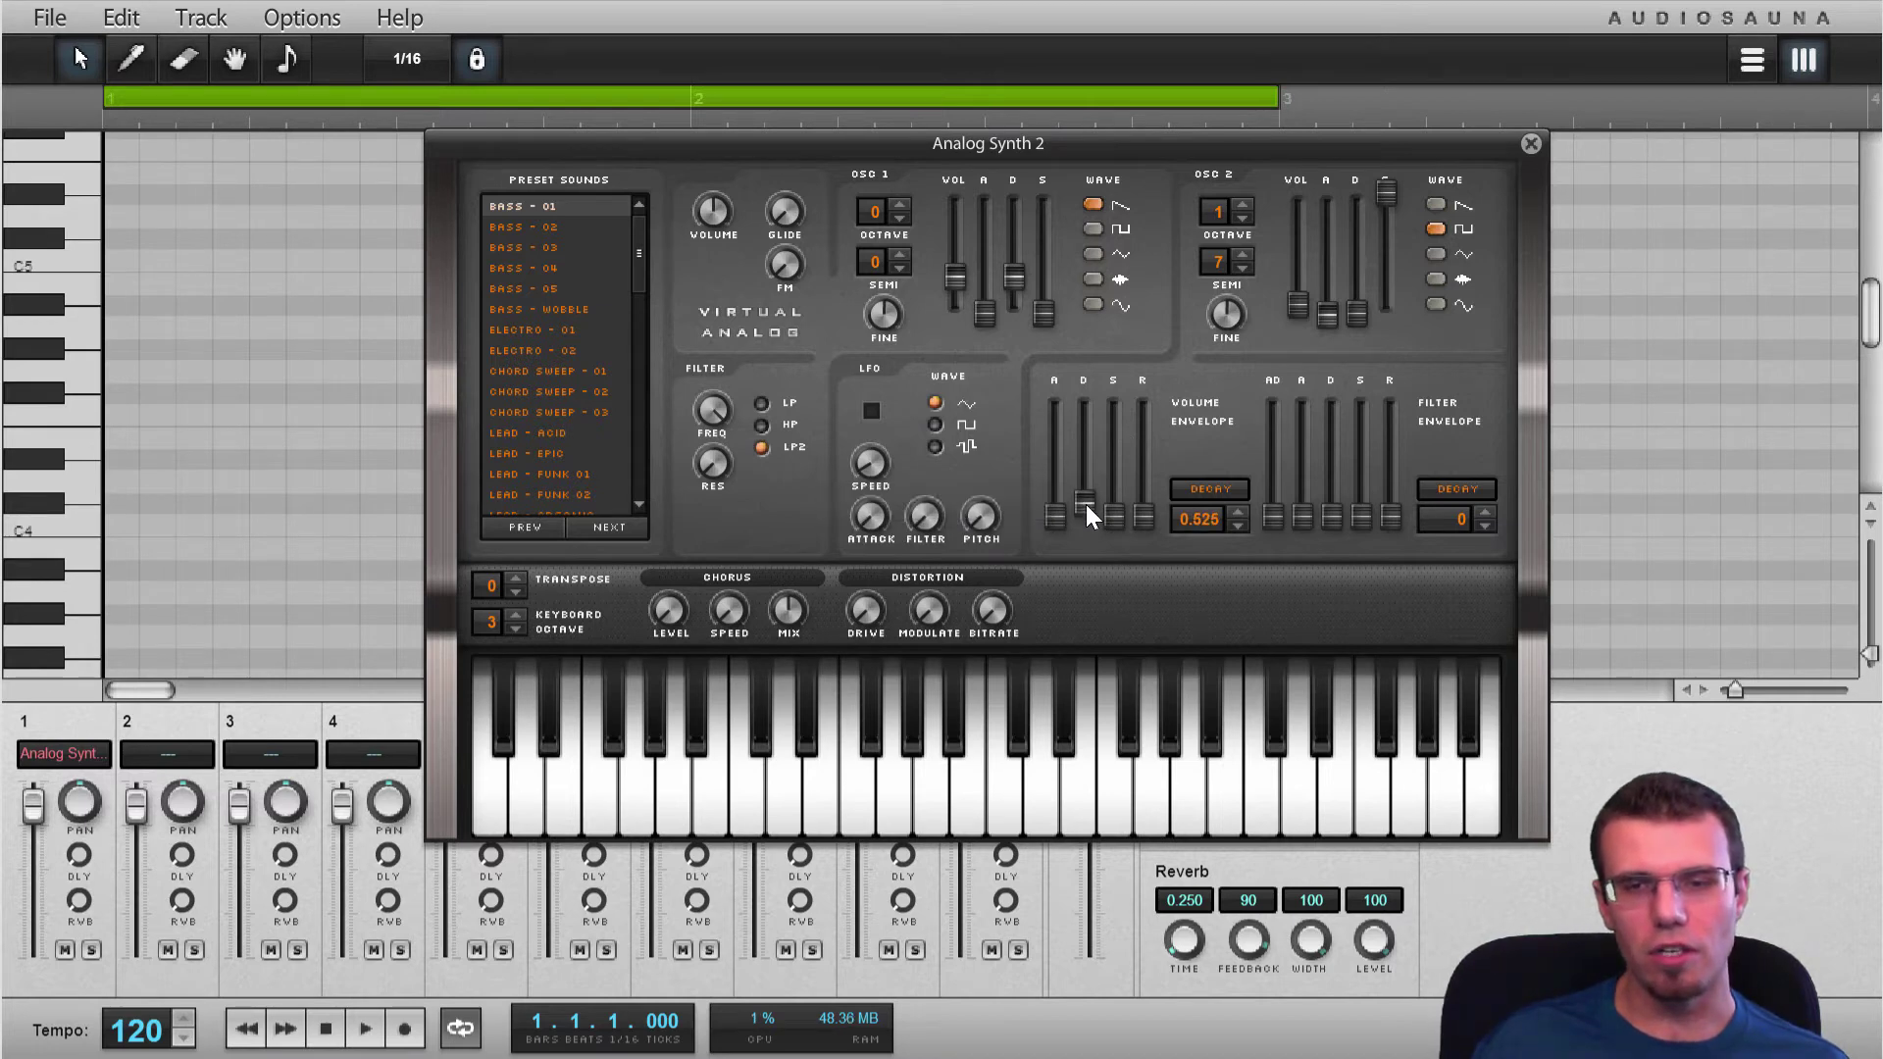
{"action": "key", "text": "n"}
{"action": "key", "text": "v"}
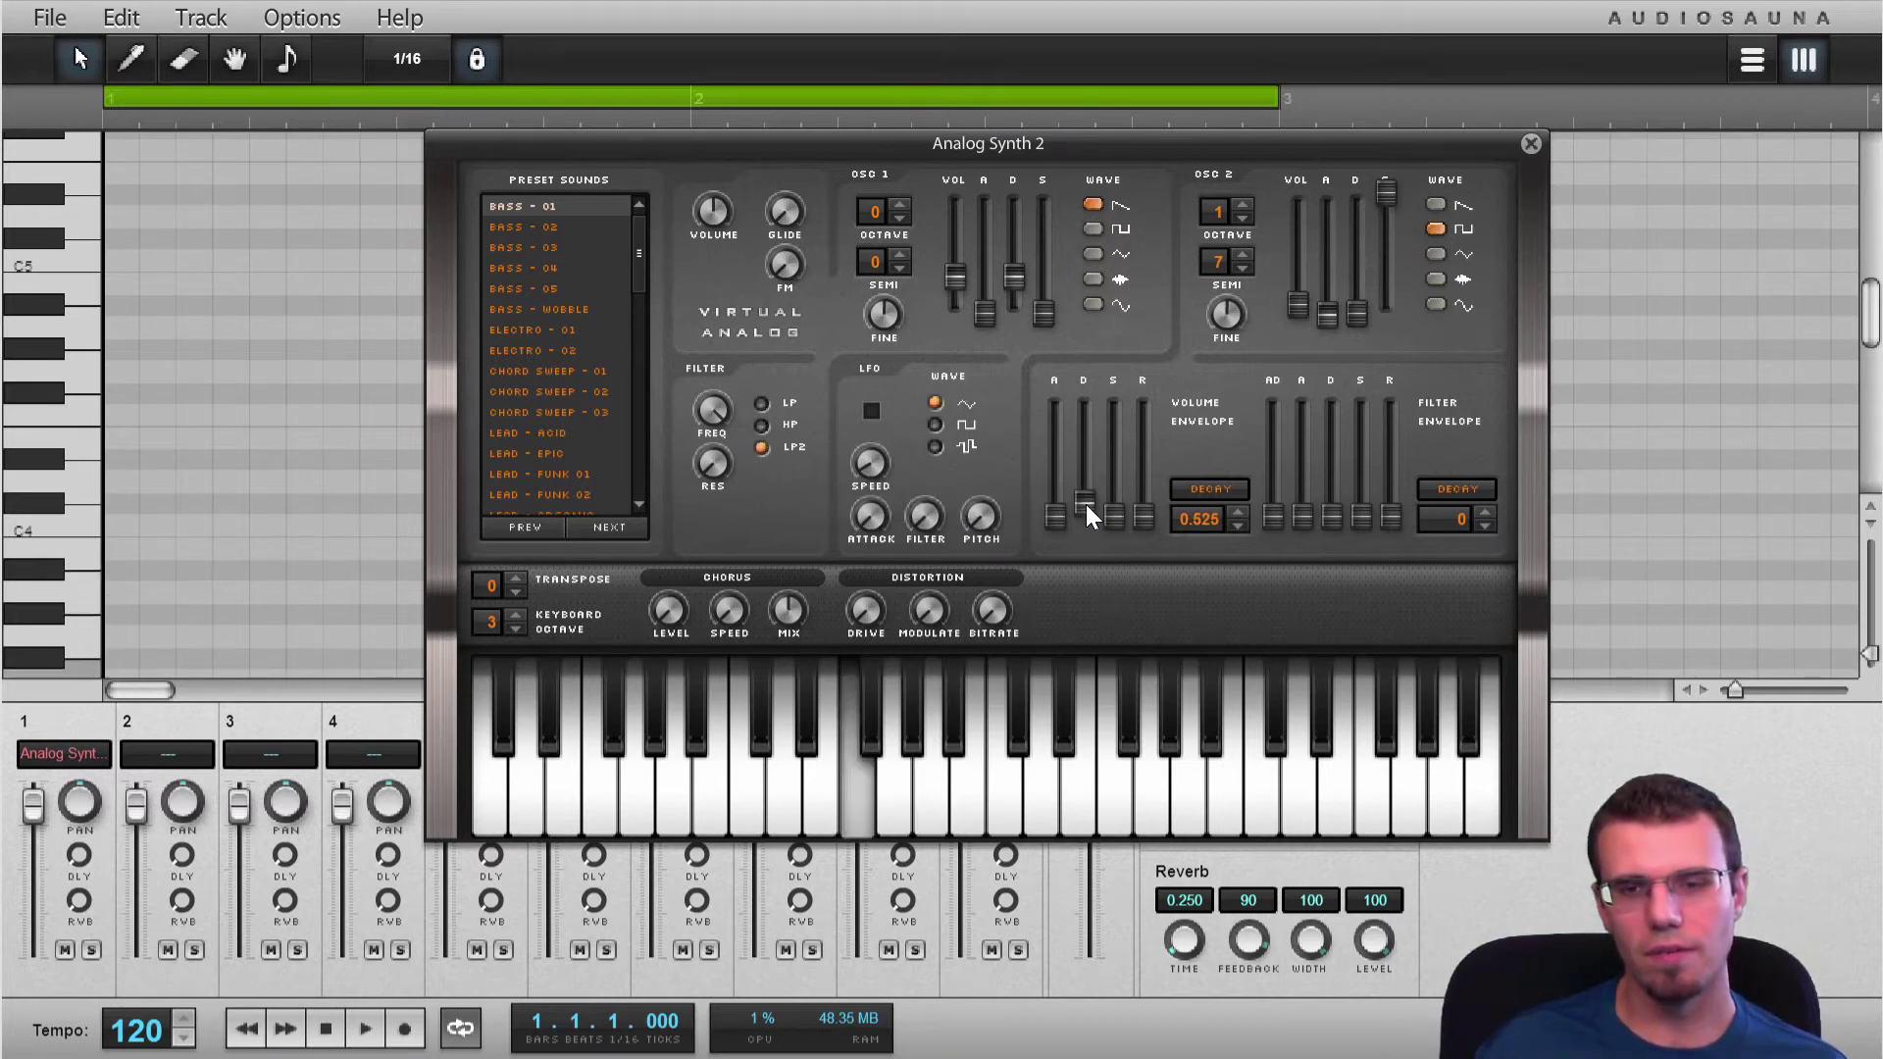
{"action": "key", "text": "c"}
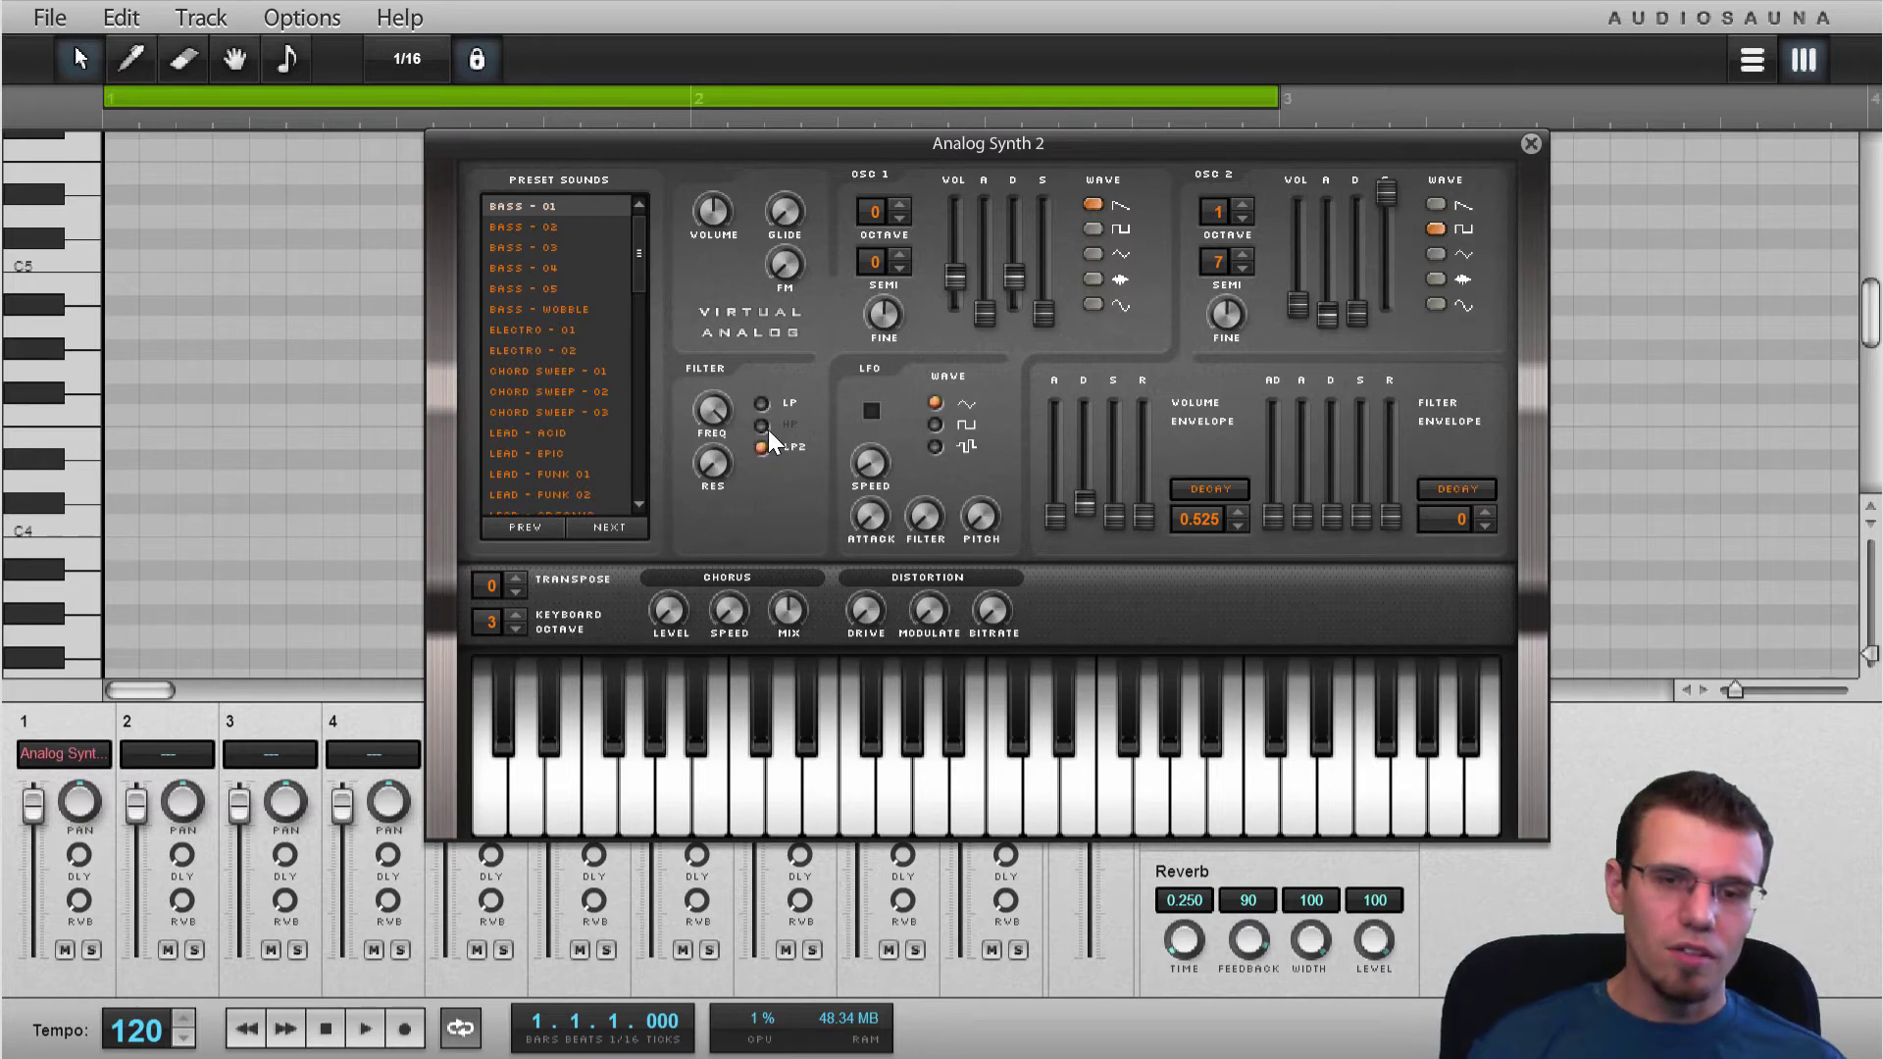
Switch the filter type to LP and repeat the same note to hear the difference
{"action": "key", "text": "n"}
{"action": "key", "text": "n"}
{"action": "key", "text": "n"}
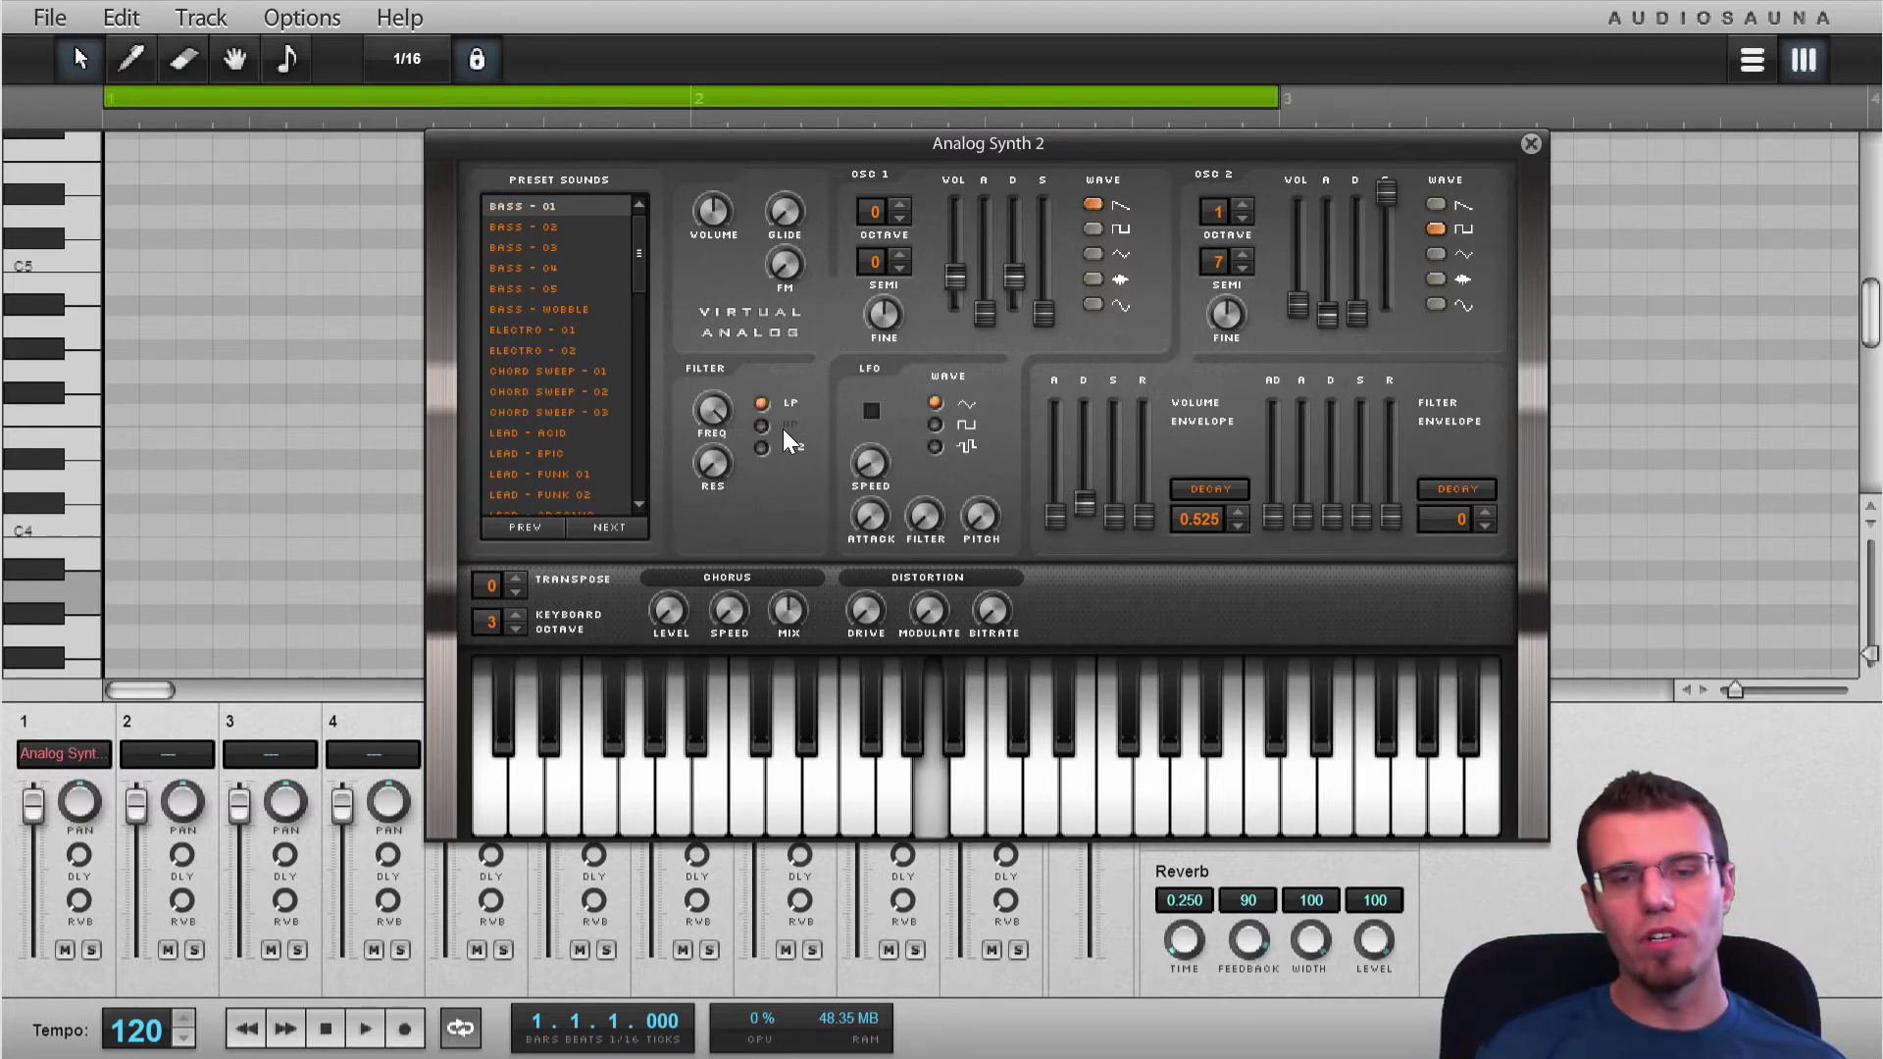
{"action": "key", "text": "n"}
Adjust the LP filter's frequency and resonance while repeating the note, leaving the frequency at about 92 %
{"action": "mouse_move", "coordinate": [711, 456]}
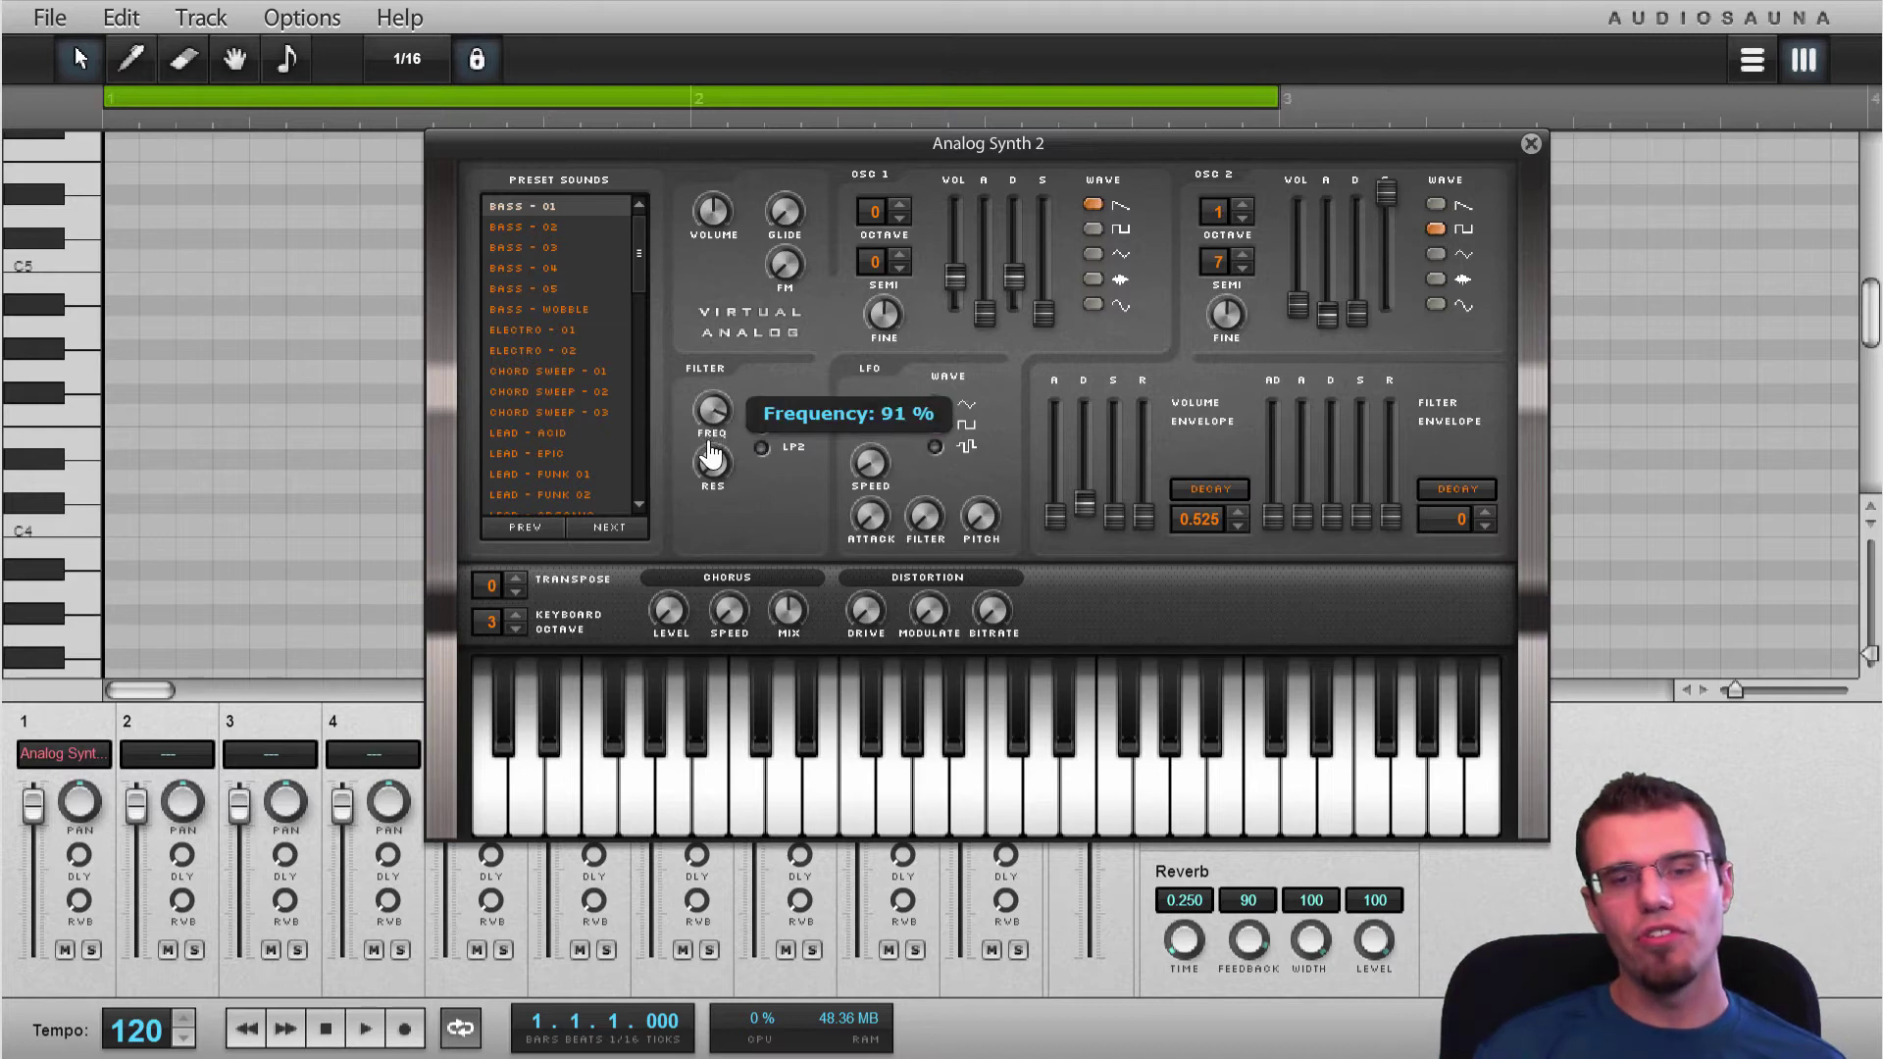
{"action": "key", "text": "n"}
{"action": "key", "text": "n"}
{"action": "key", "text": "n"}
{"action": "key", "text": "n"}
{"action": "left_click_drag", "start_coordinate": [712, 456], "coordinate": [746, 361]}
{"action": "key", "text": "n"}
{"action": "key", "text": "n"}
{"action": "key", "text": "n"}
{"action": "key", "text": "n"}
{"action": "key", "text": "n"}
{"action": "key", "text": "n"}
{"action": "key", "text": "n"}
{"action": "key", "text": "n"}
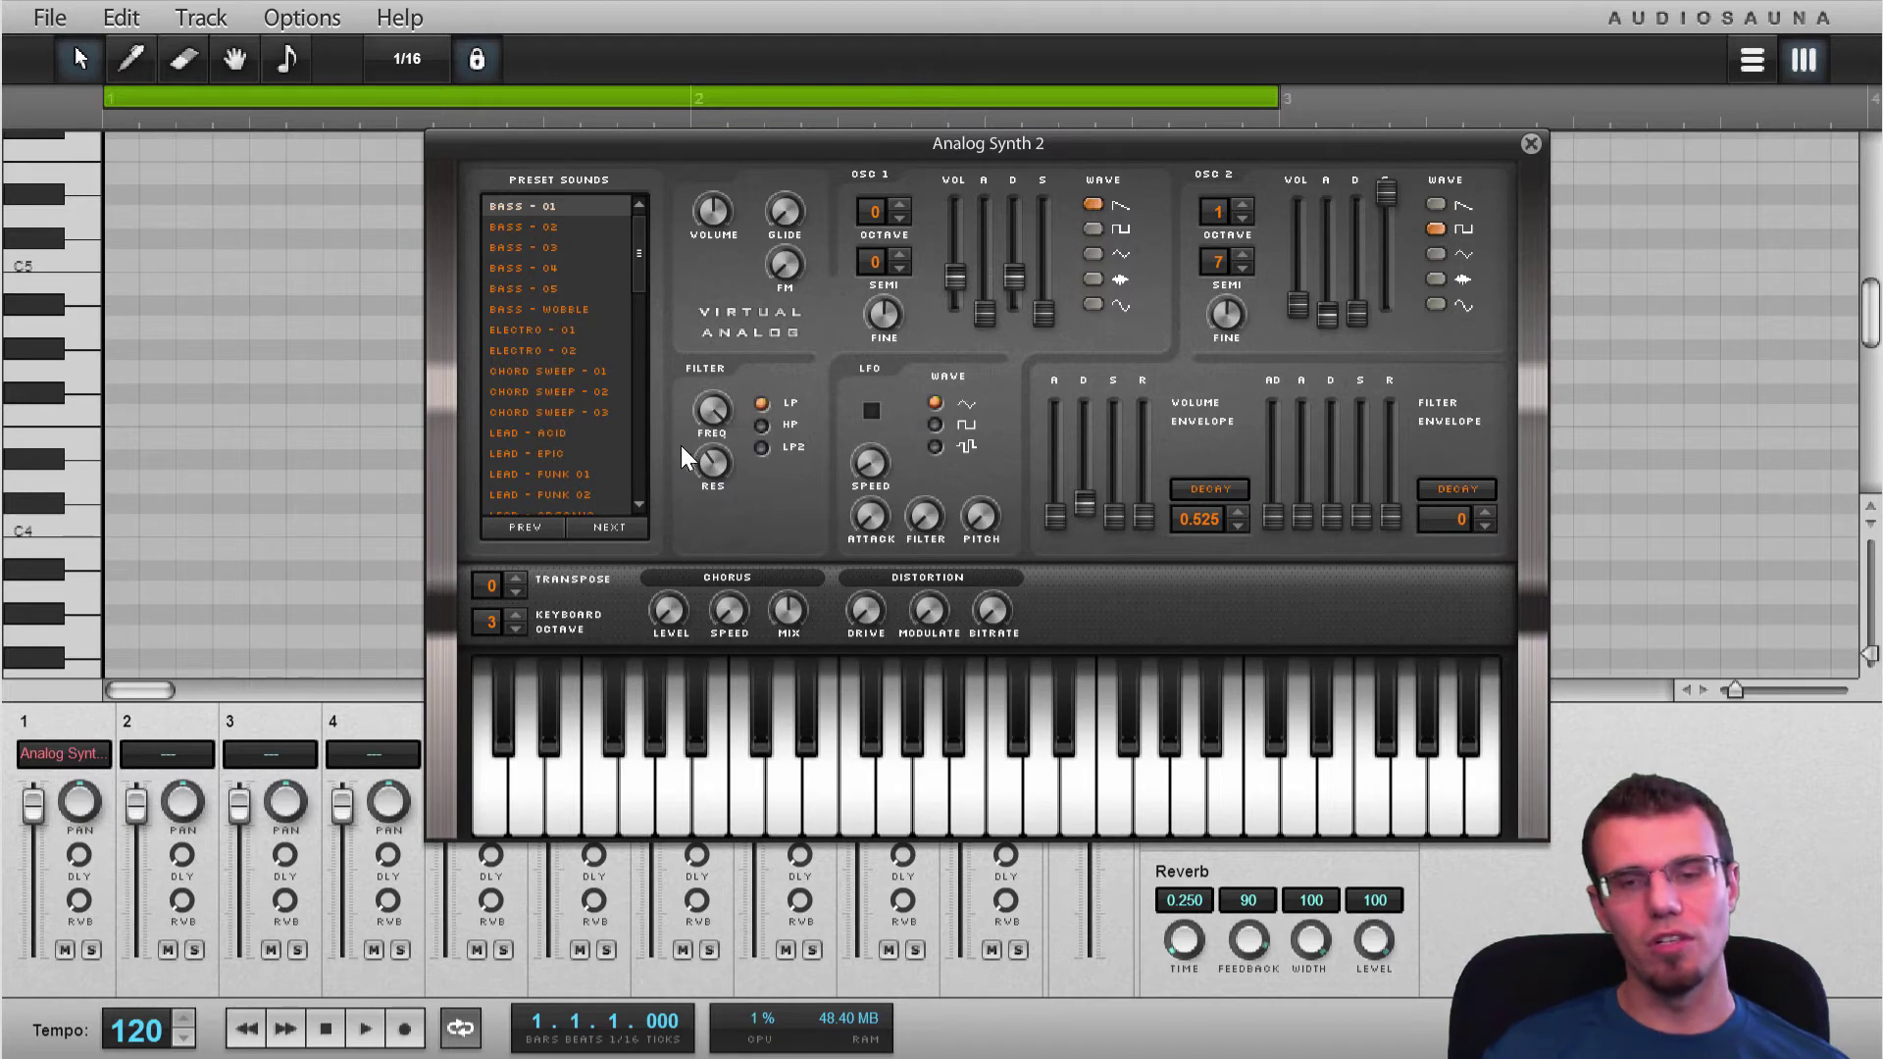
{"action": "mouse_move", "coordinate": [704, 438]}
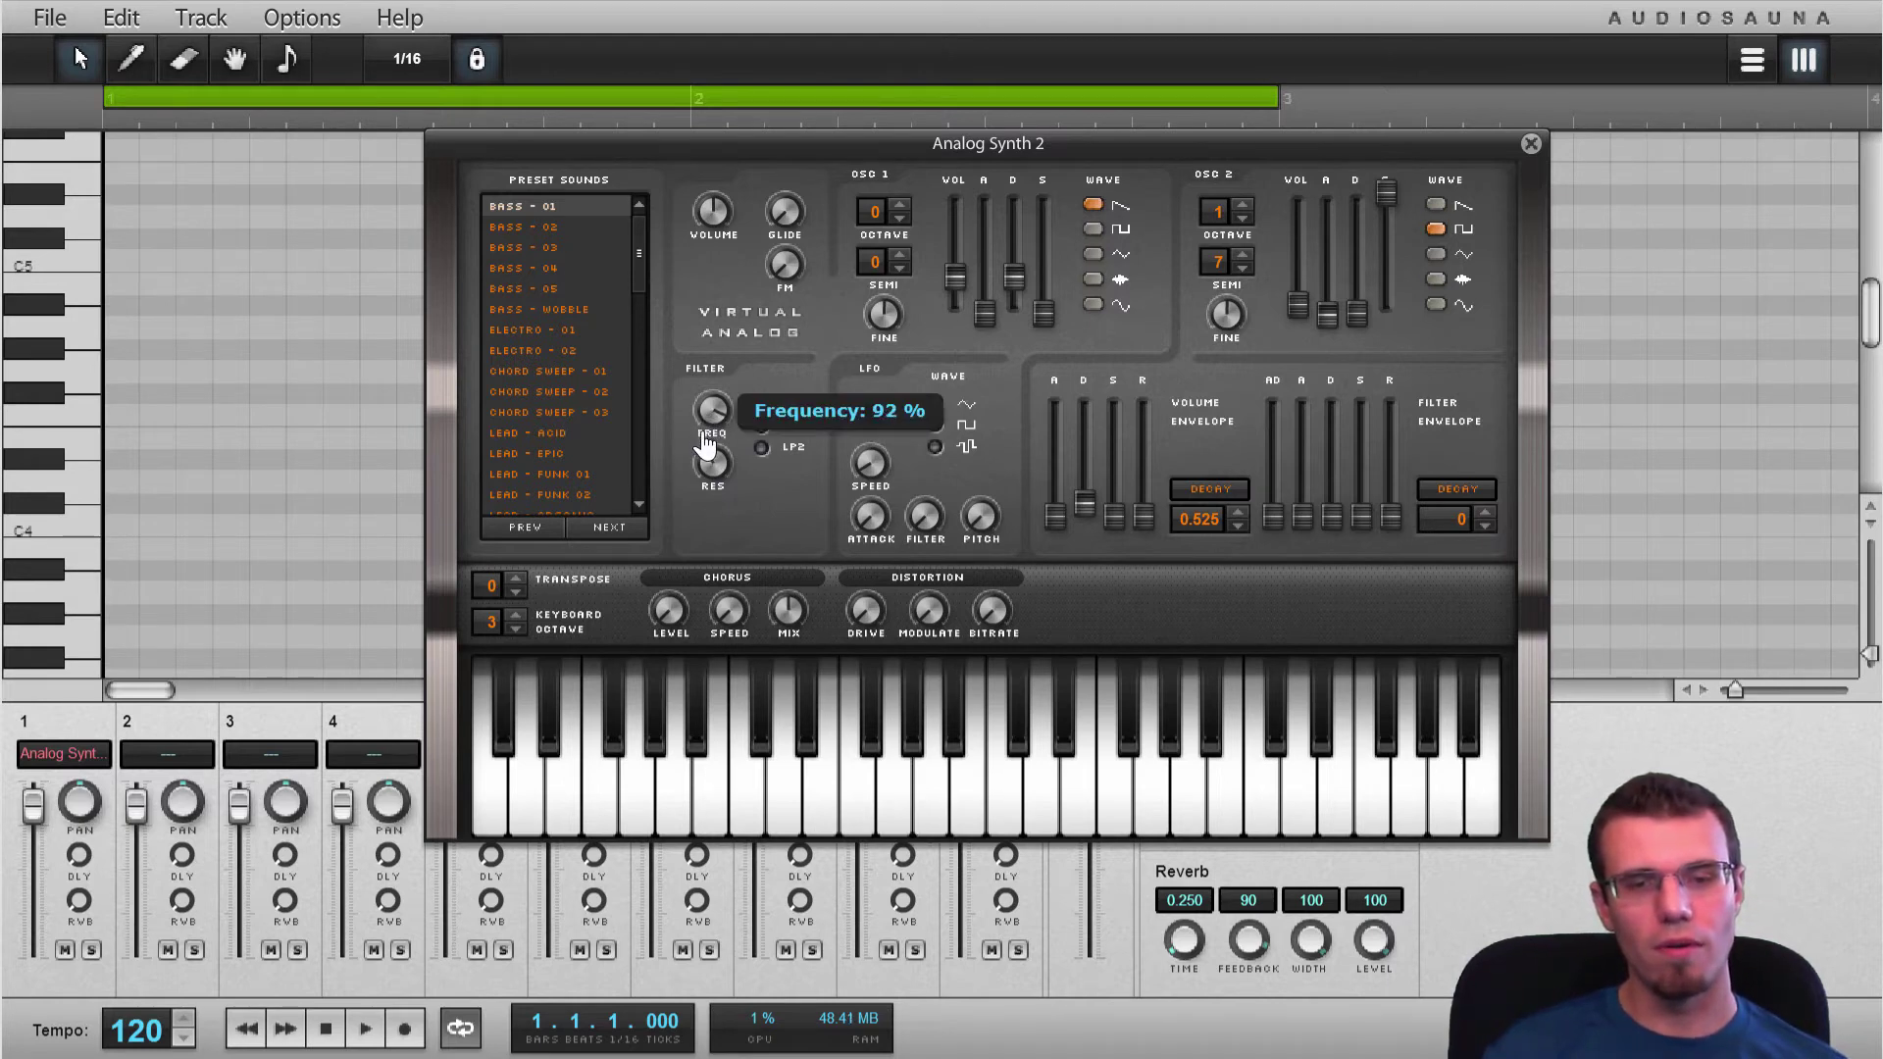
{"action": "mouse_move", "coordinate": [704, 441]}
{"action": "left_mouse_down"}
{"action": "mouse_move", "coordinate": [715, 618]}
{"action": "mouse_move", "coordinate": [702, 440]}
{"action": "left_mouse_up"}
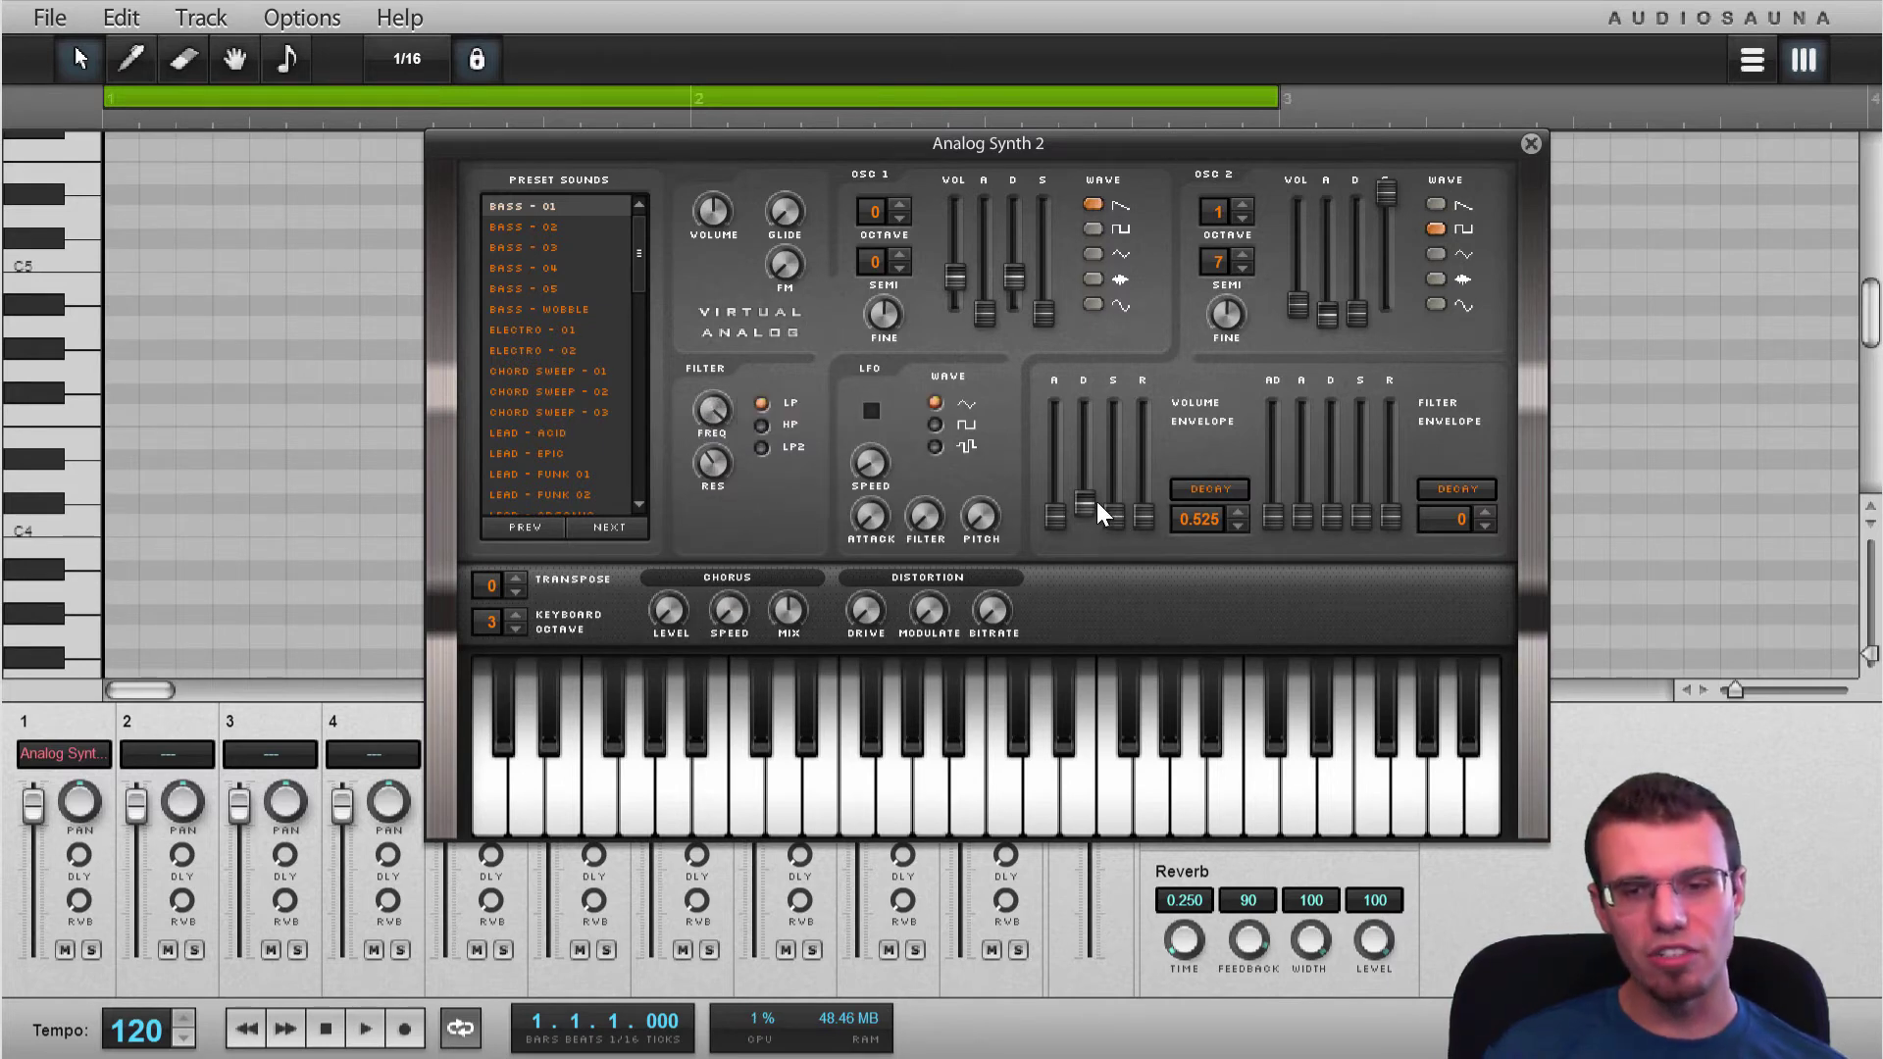
Set the volume envelope's decay to minimum and sustain to 1, and sweep the filter frequency down on a held note
{"action": "left_click_drag", "start_coordinate": [1097, 502], "coordinate": [1126, 216]}
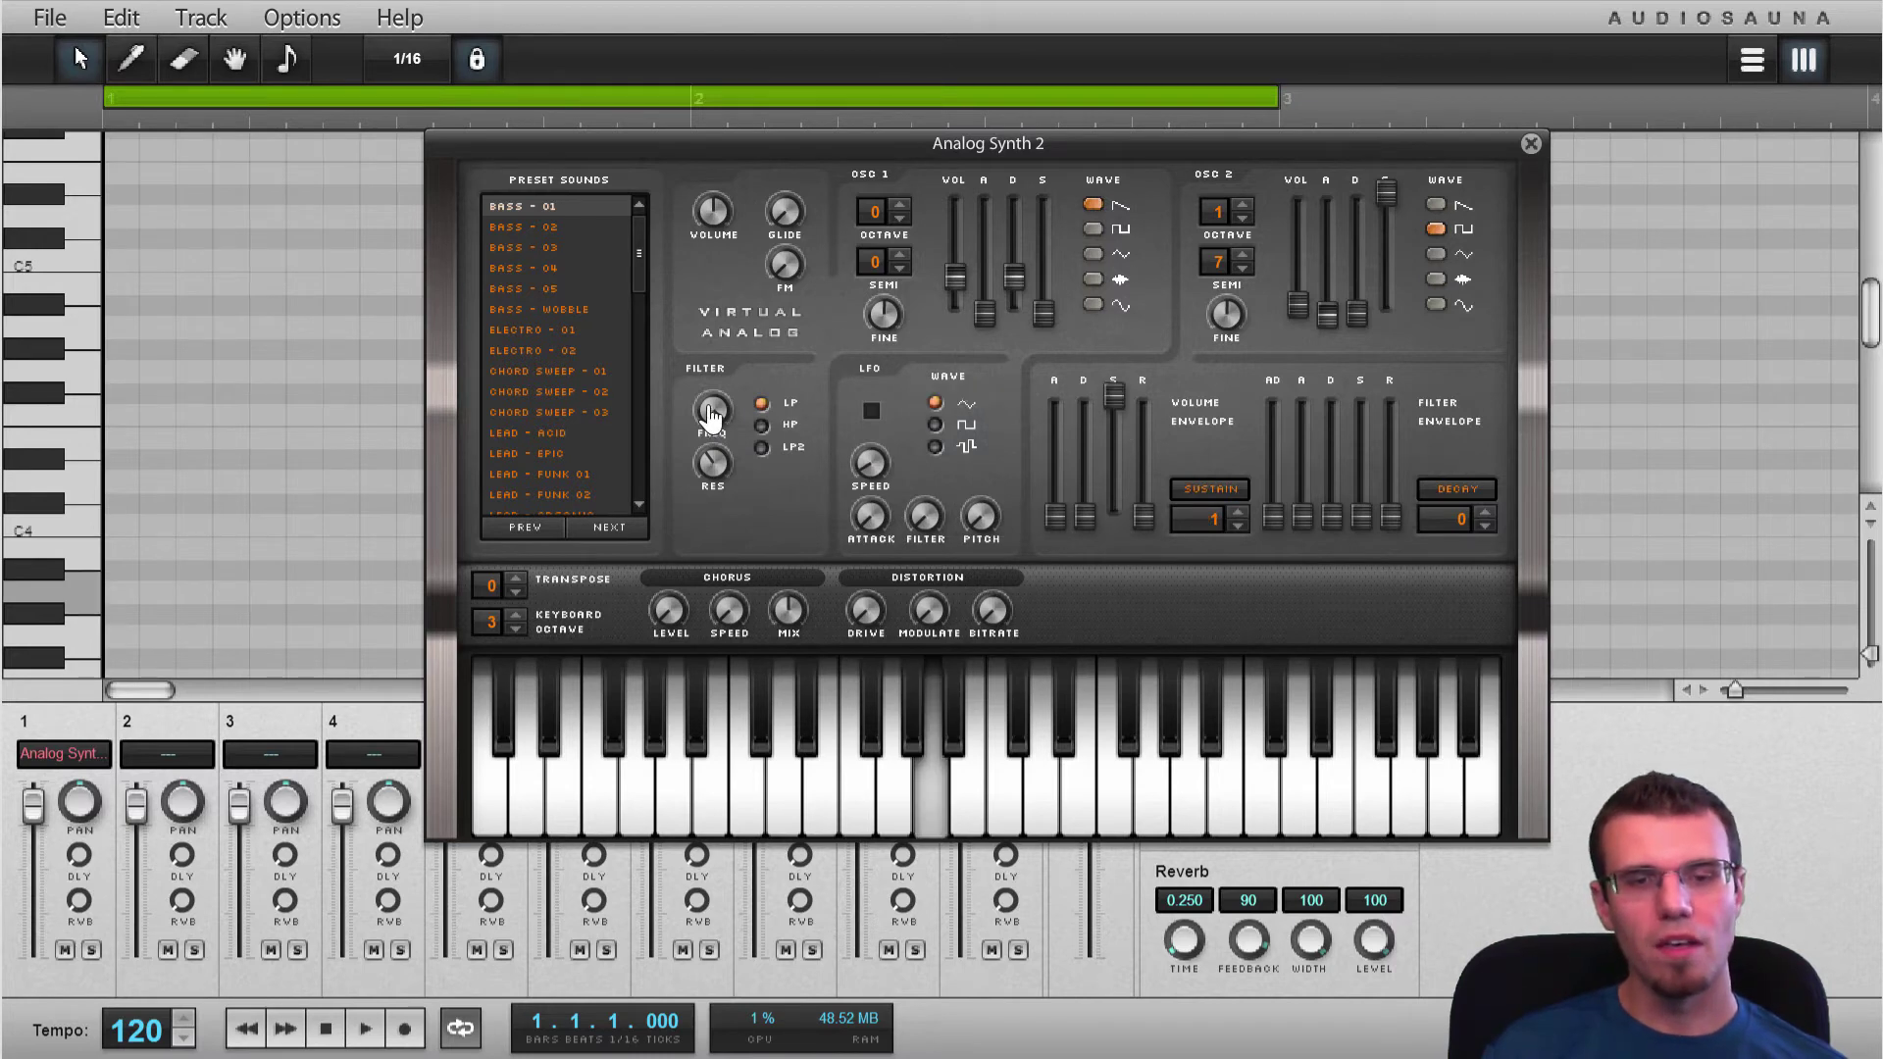
{"action": "left_click_drag", "start_coordinate": [713, 416], "coordinate": [726, 628]}
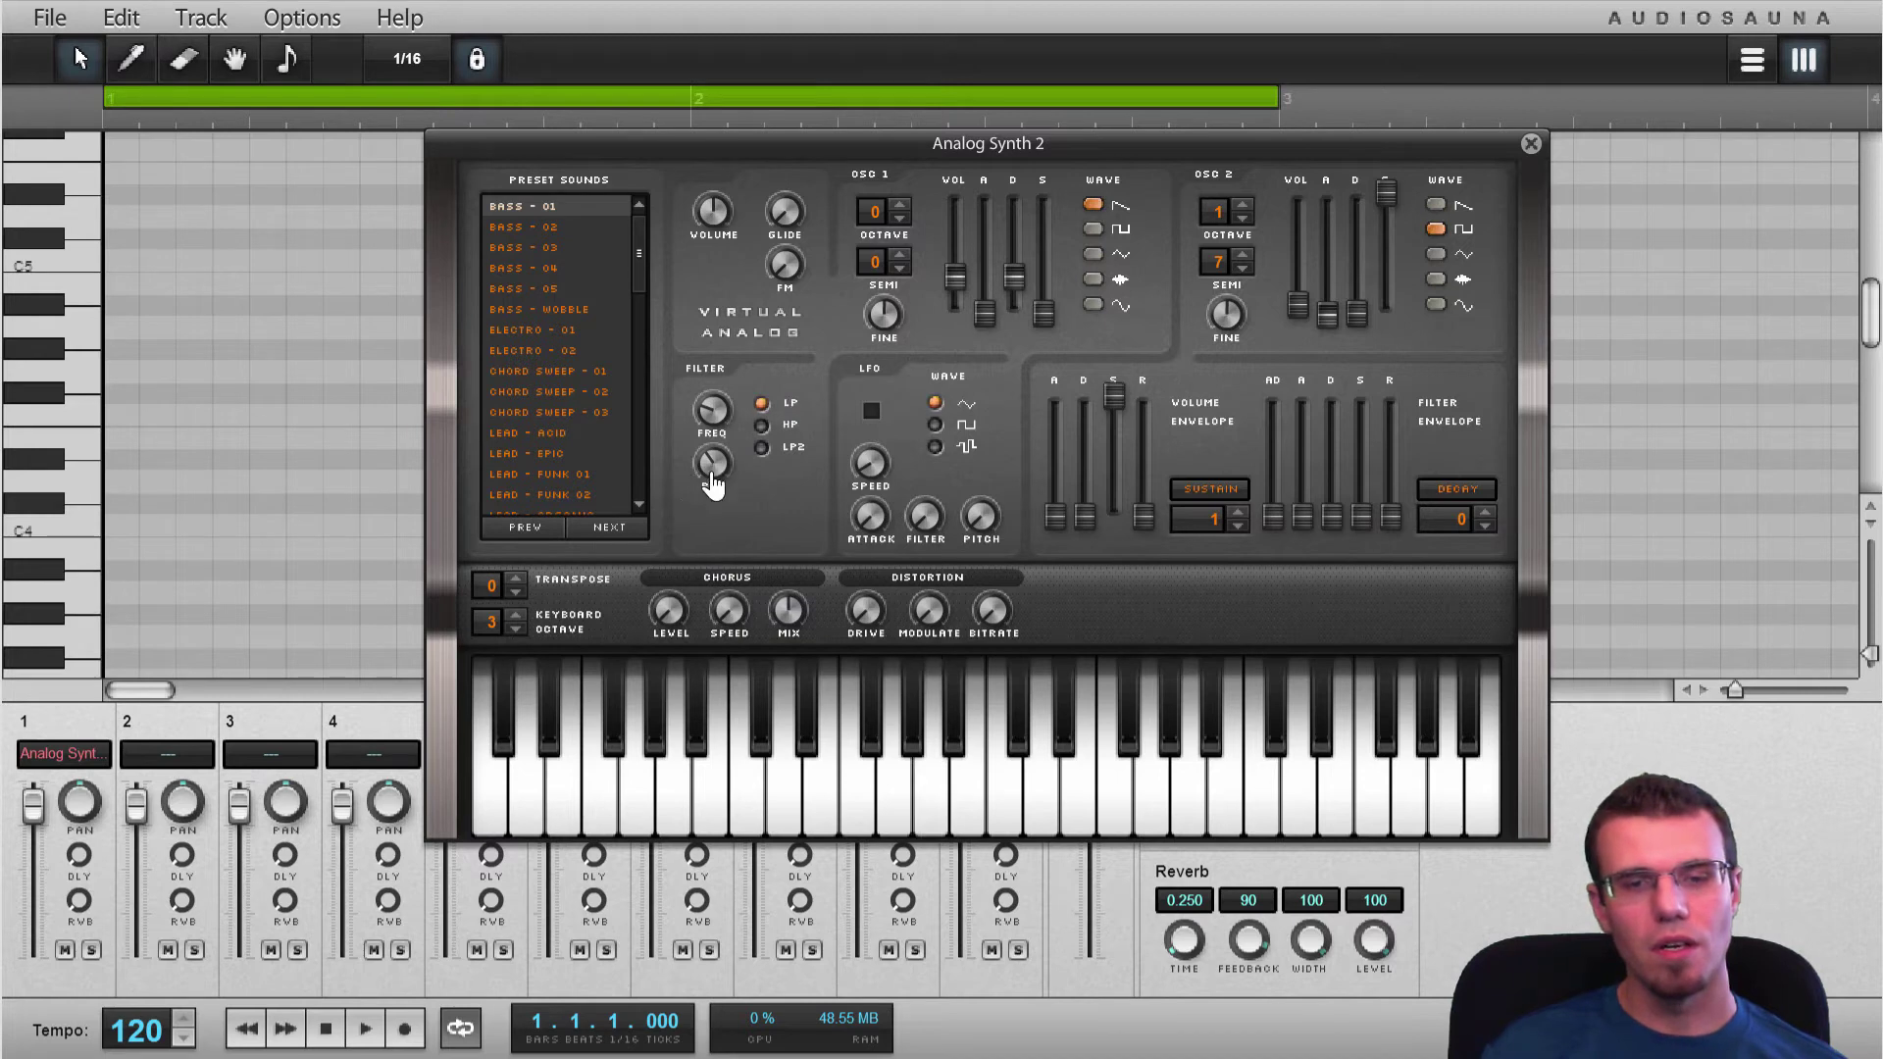
Raise the filter resonance to near maximum, sweep the frequency back up, and bring the resonance down to about 61 %
{"action": "left_click_drag", "start_coordinate": [715, 467], "coordinate": [724, 279]}
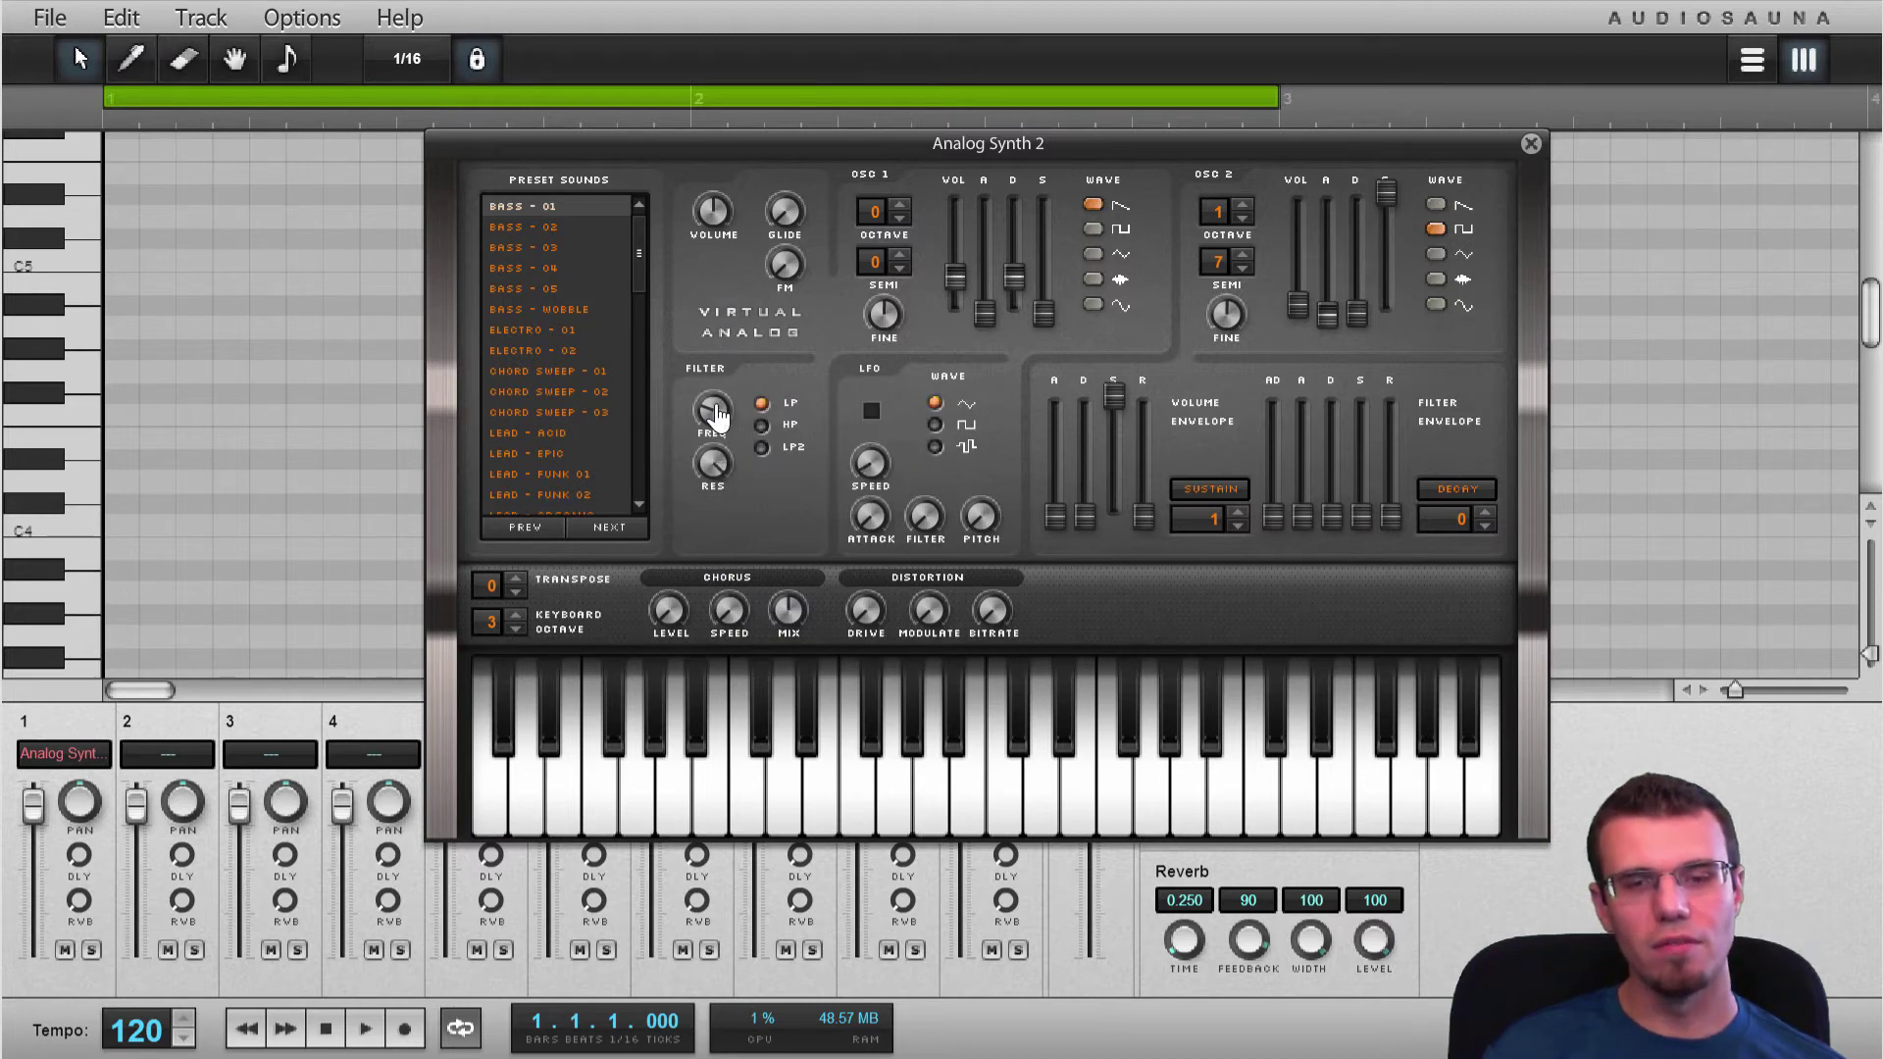
{"action": "left_click_drag", "start_coordinate": [714, 412], "coordinate": [755, 316]}
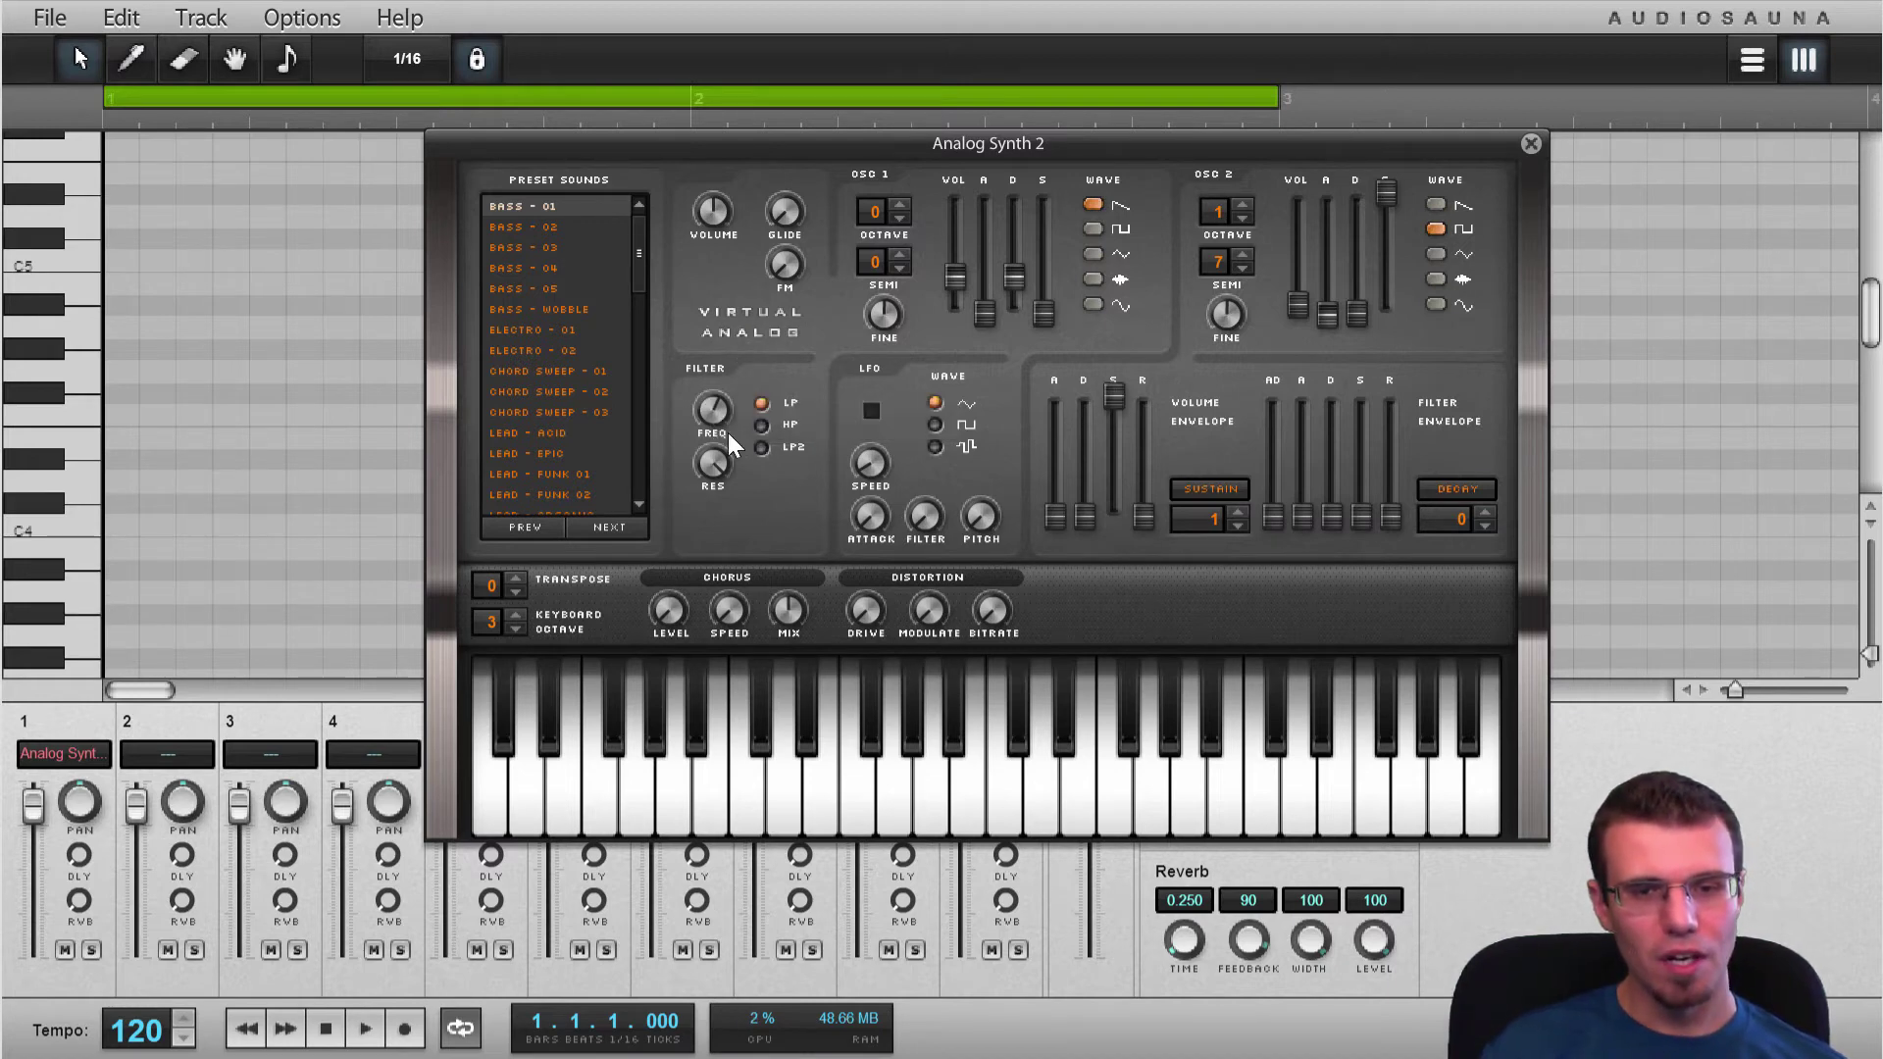
{"action": "left_click_drag", "start_coordinate": [713, 463], "coordinate": [721, 579]}
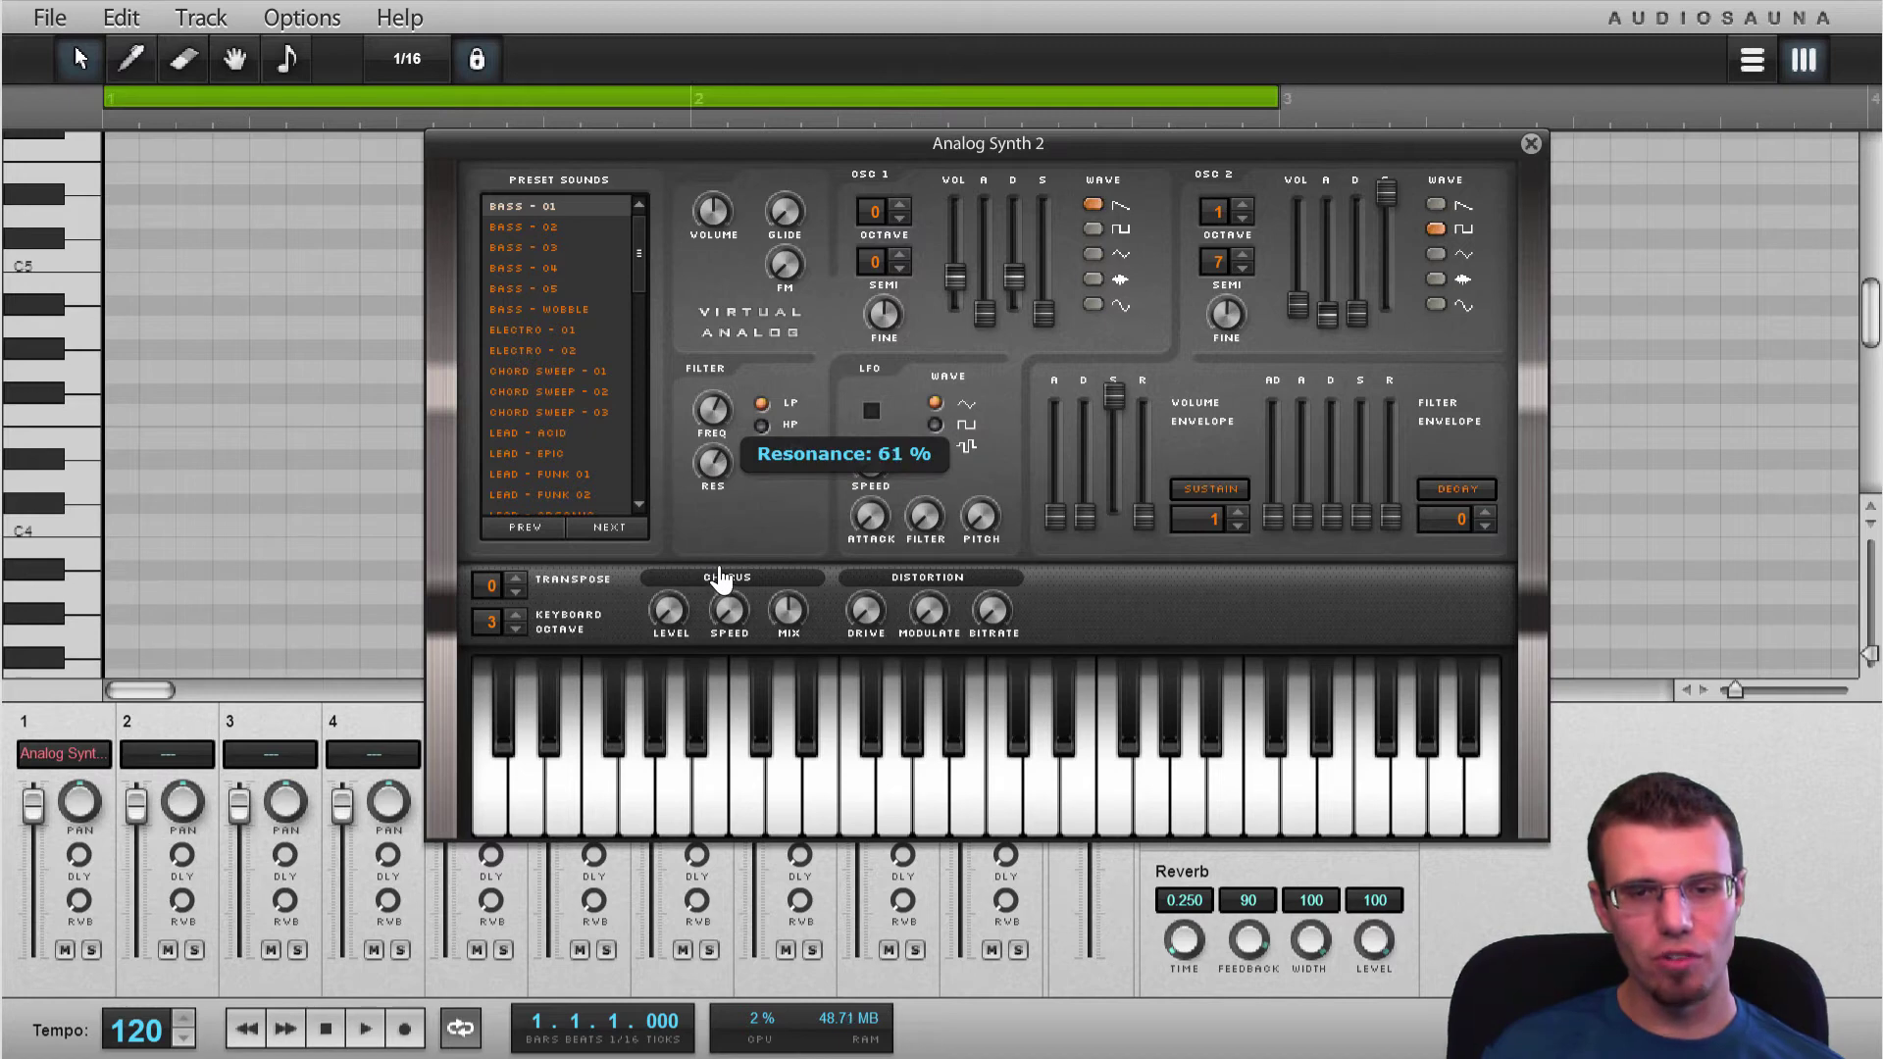
Try the HP filter type and sweep its frequency while holding a note
{"action": "left_click", "coordinate": [762, 425]}
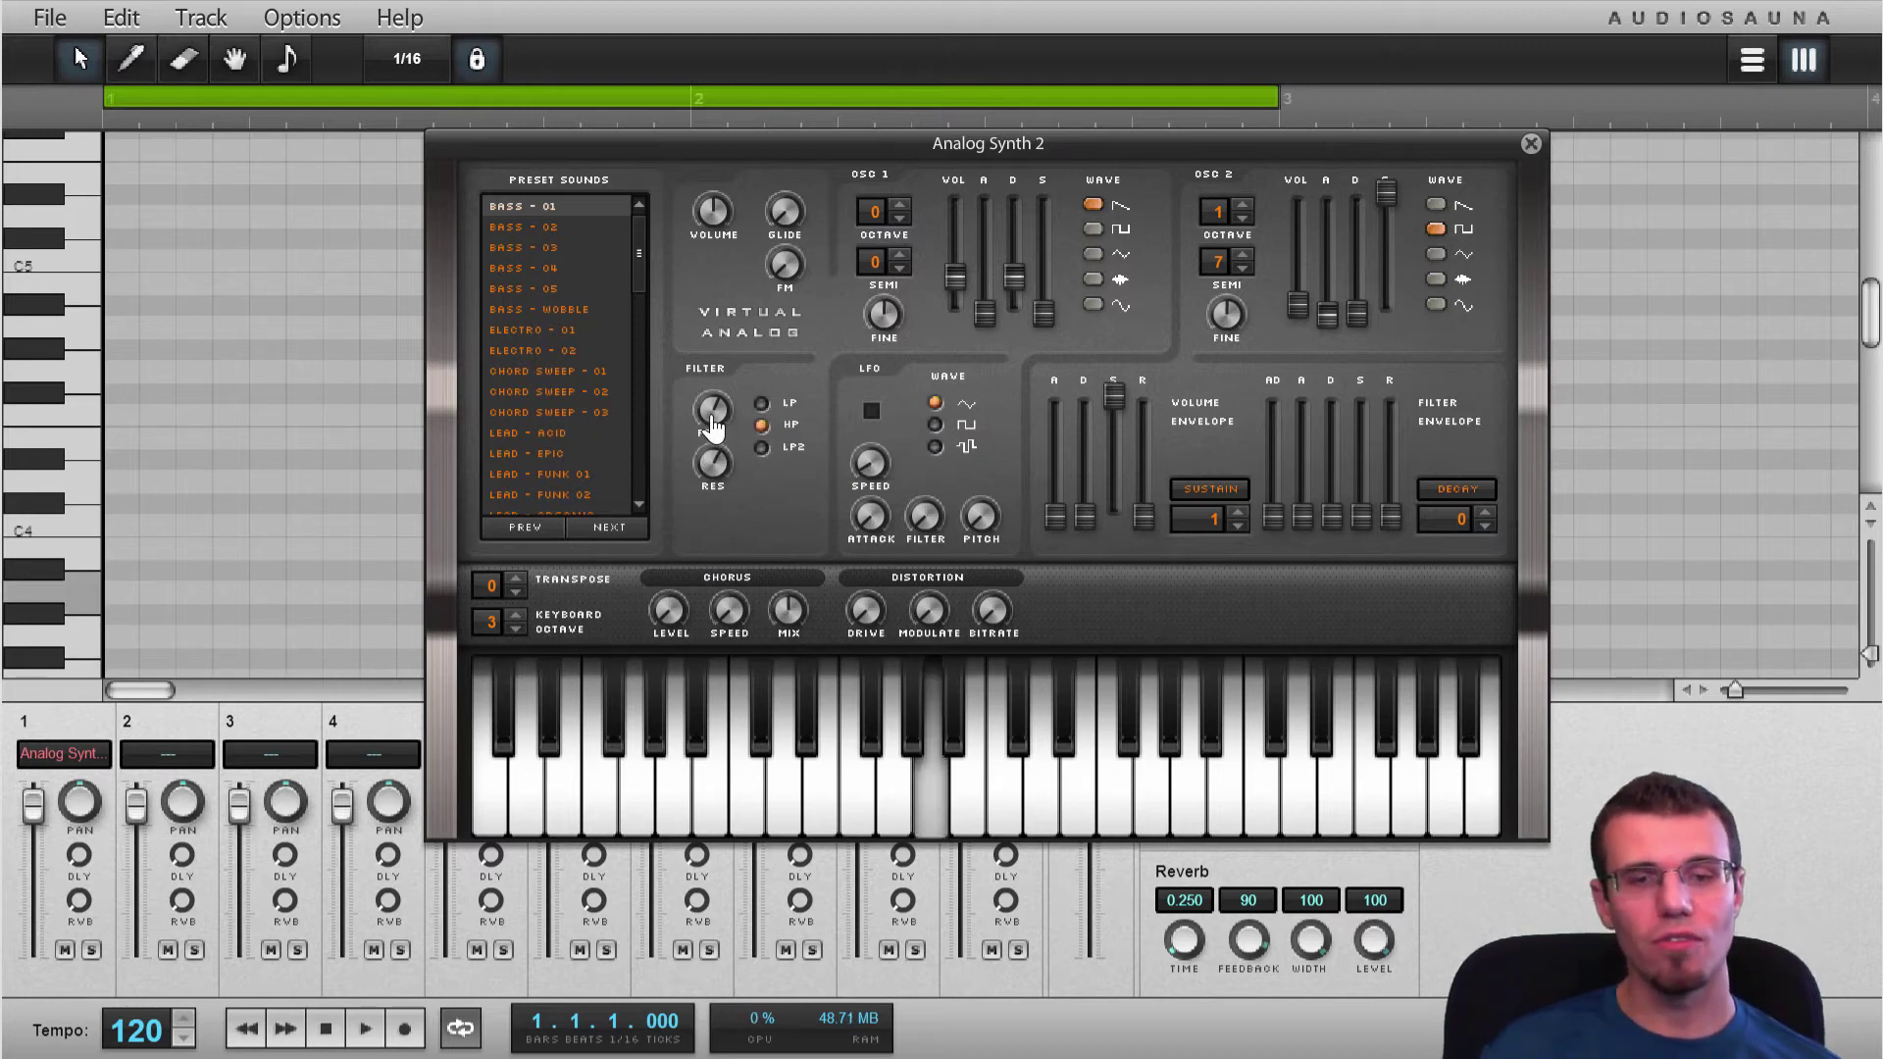
{"action": "mouse_move", "coordinate": [715, 414]}
{"action": "left_mouse_down"}
{"action": "mouse_move", "coordinate": [733, 316]}
{"action": "mouse_move", "coordinate": [723, 608]}
{"action": "mouse_move", "coordinate": [706, 421]}
{"action": "mouse_move", "coordinate": [704, 458]}
{"action": "mouse_move", "coordinate": [726, 412]}
{"action": "left_mouse_up"}
Switch the filter type to LP2, raise its resonance and sweep the frequency on a held note
{"action": "left_click", "coordinate": [758, 449]}
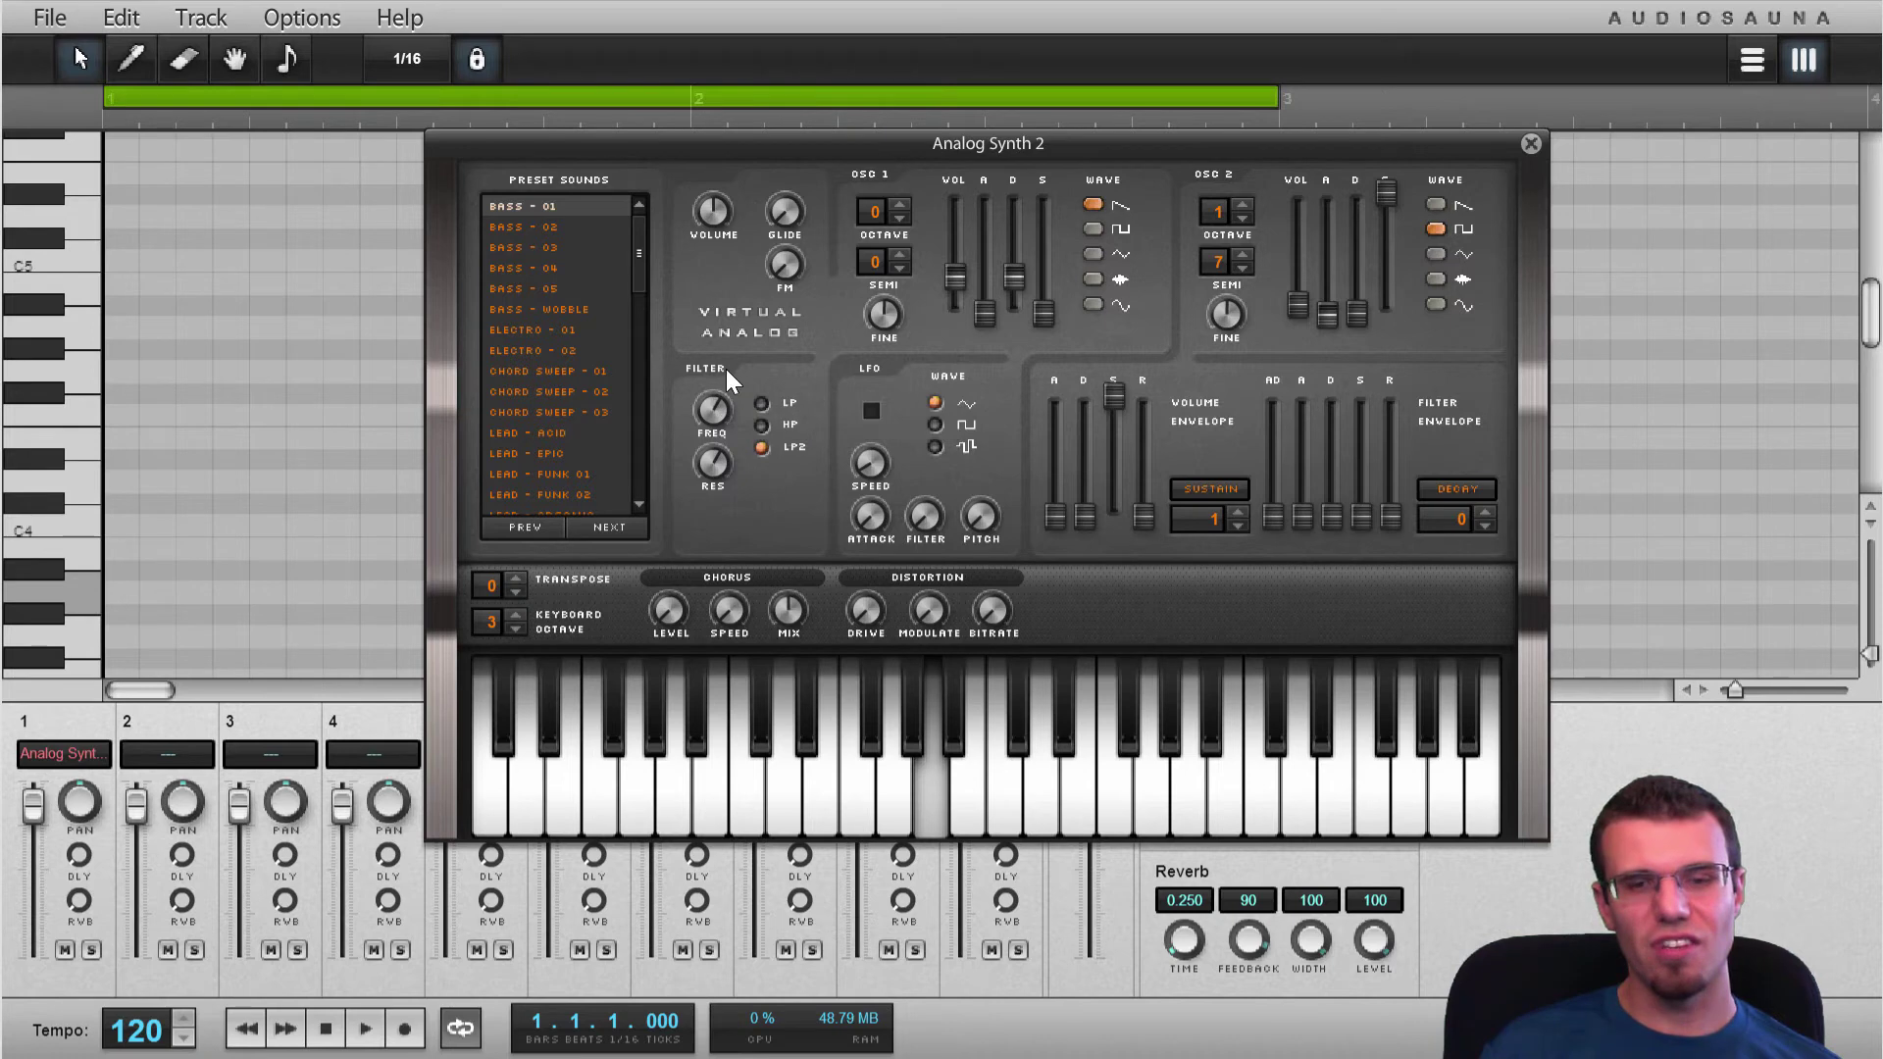
{"action": "left_click", "coordinate": [715, 469]}
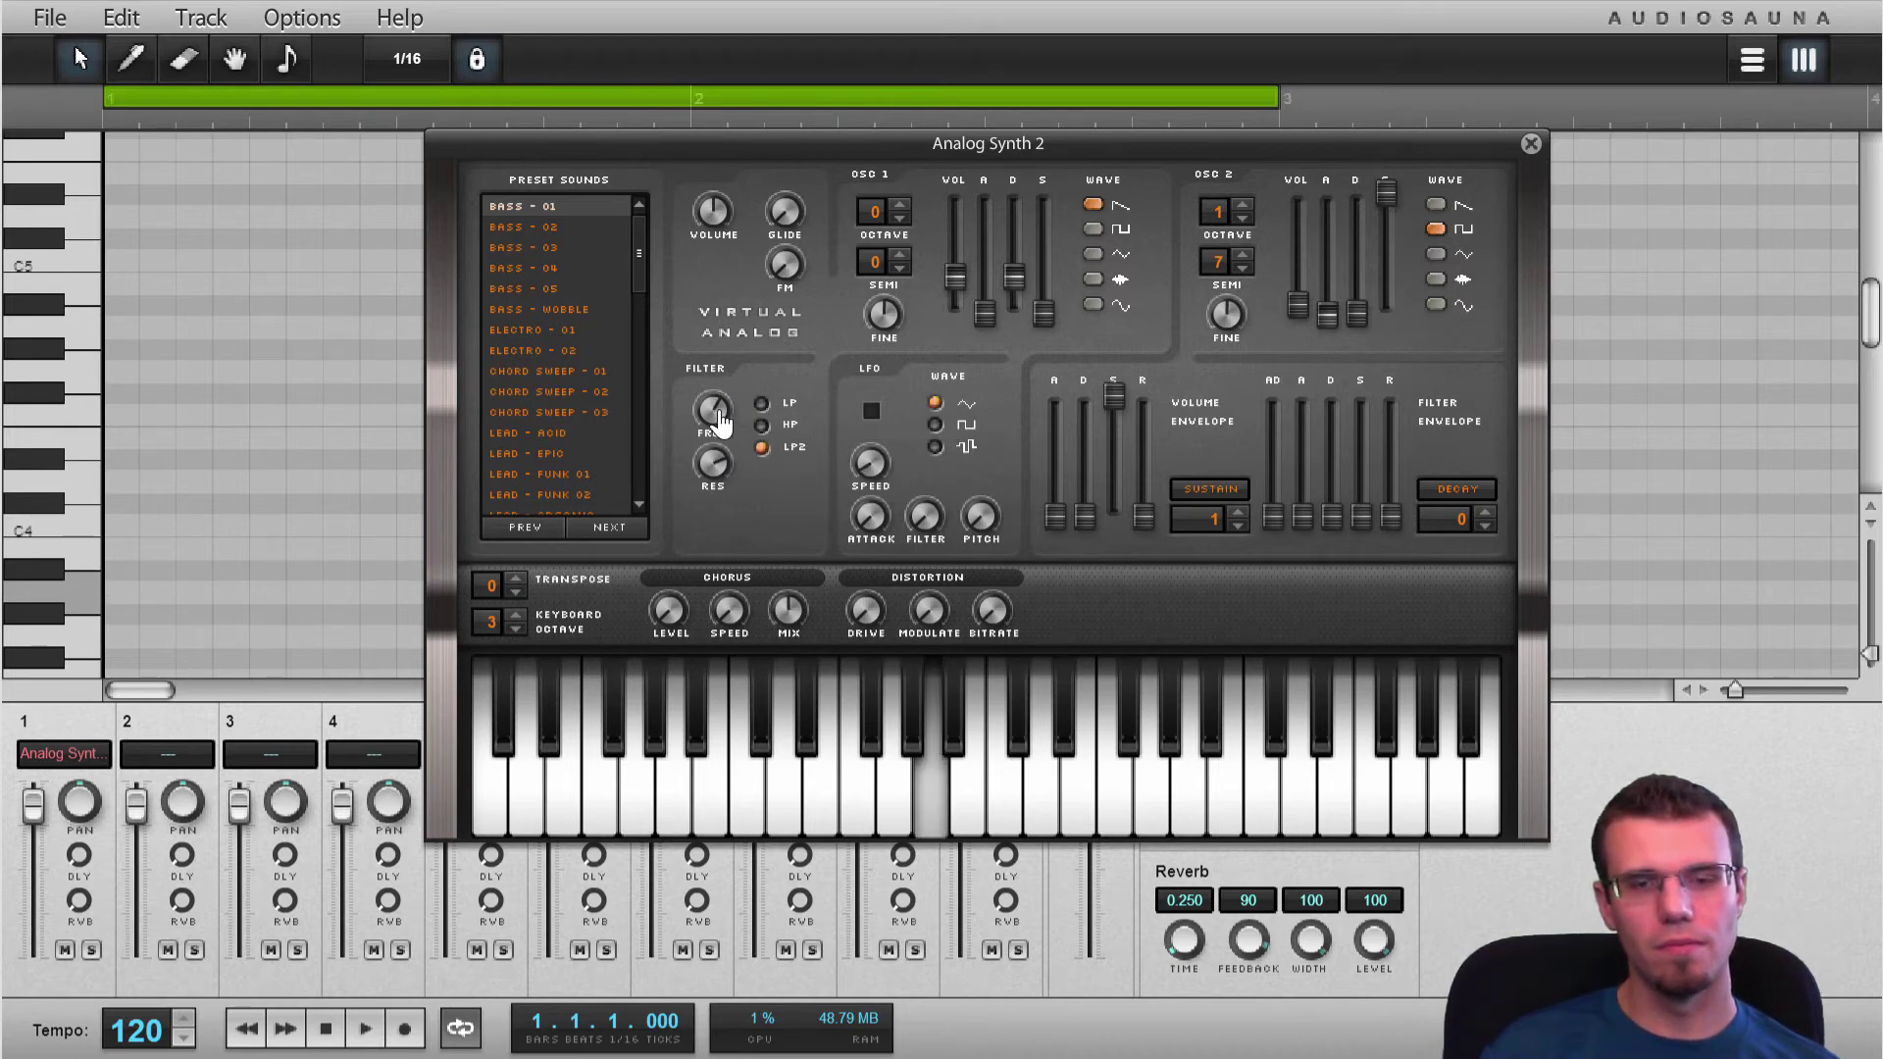
{"action": "mouse_move", "coordinate": [721, 427]}
{"action": "left_mouse_down"}
{"action": "mouse_move", "coordinate": [723, 353]}
{"action": "mouse_move", "coordinate": [727, 491]}
{"action": "mouse_move", "coordinate": [733, 461]}
{"action": "left_mouse_up"}
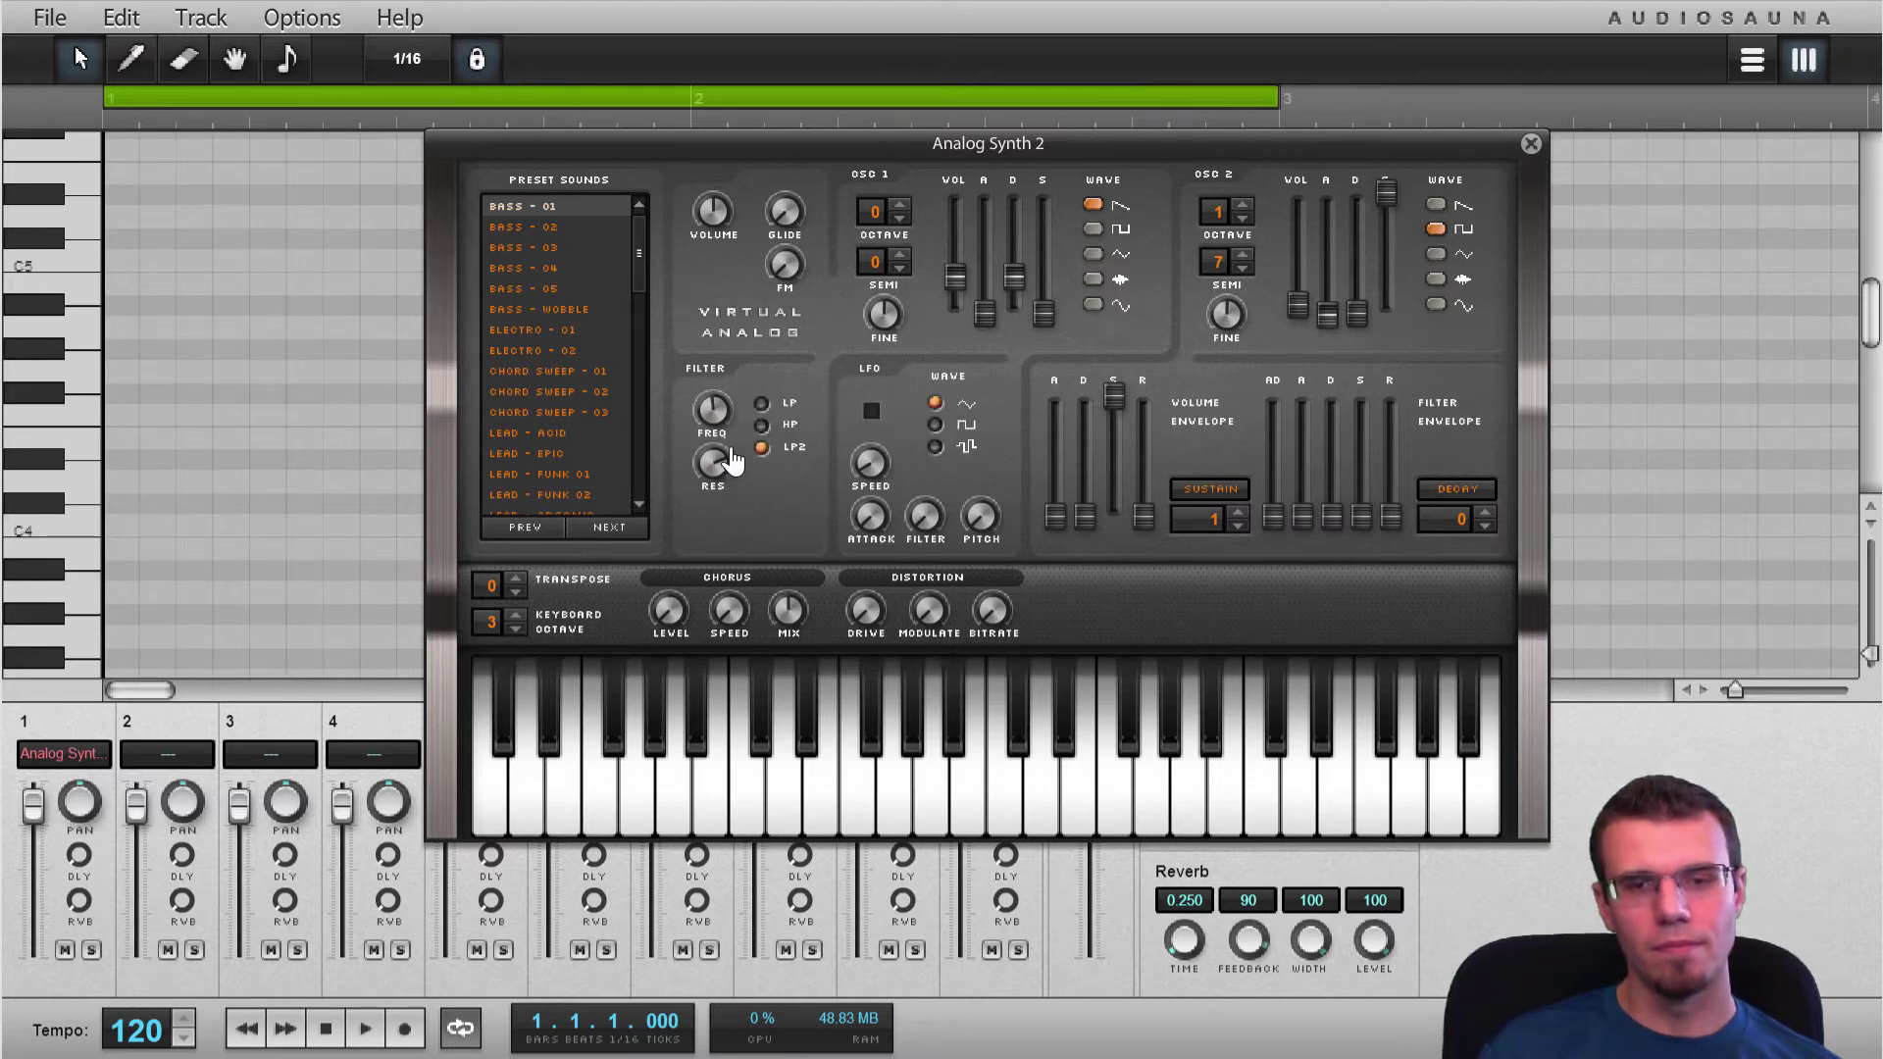
Play a short melody to hear the LP2 filter with the raised resonance
{"action": "key", "text": "h"}
{"action": "key", "text": "h"}
{"action": "key", "text": "h"}
{"action": "key", "text": "f"}
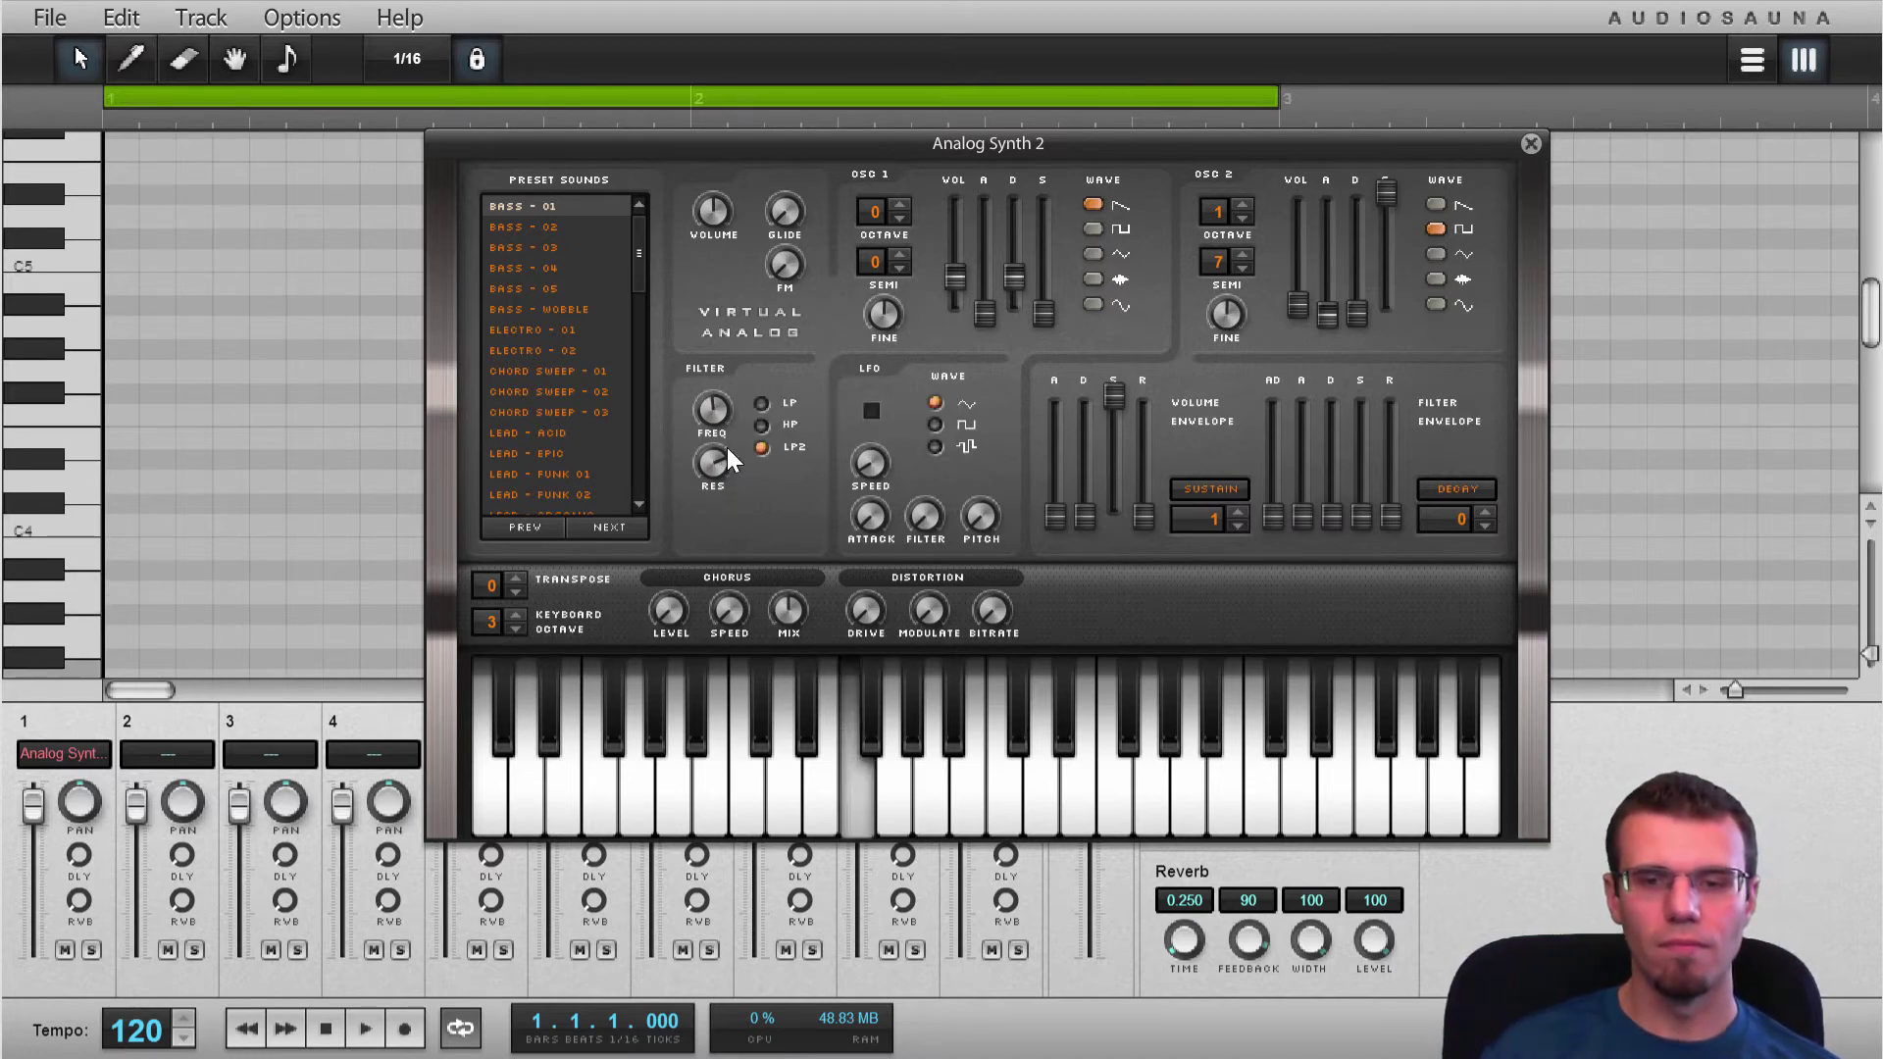
{"action": "key", "text": "h"}
{"action": "key", "text": "h"}
{"action": "key", "text": "f"}
{"action": "key", "text": "g"}
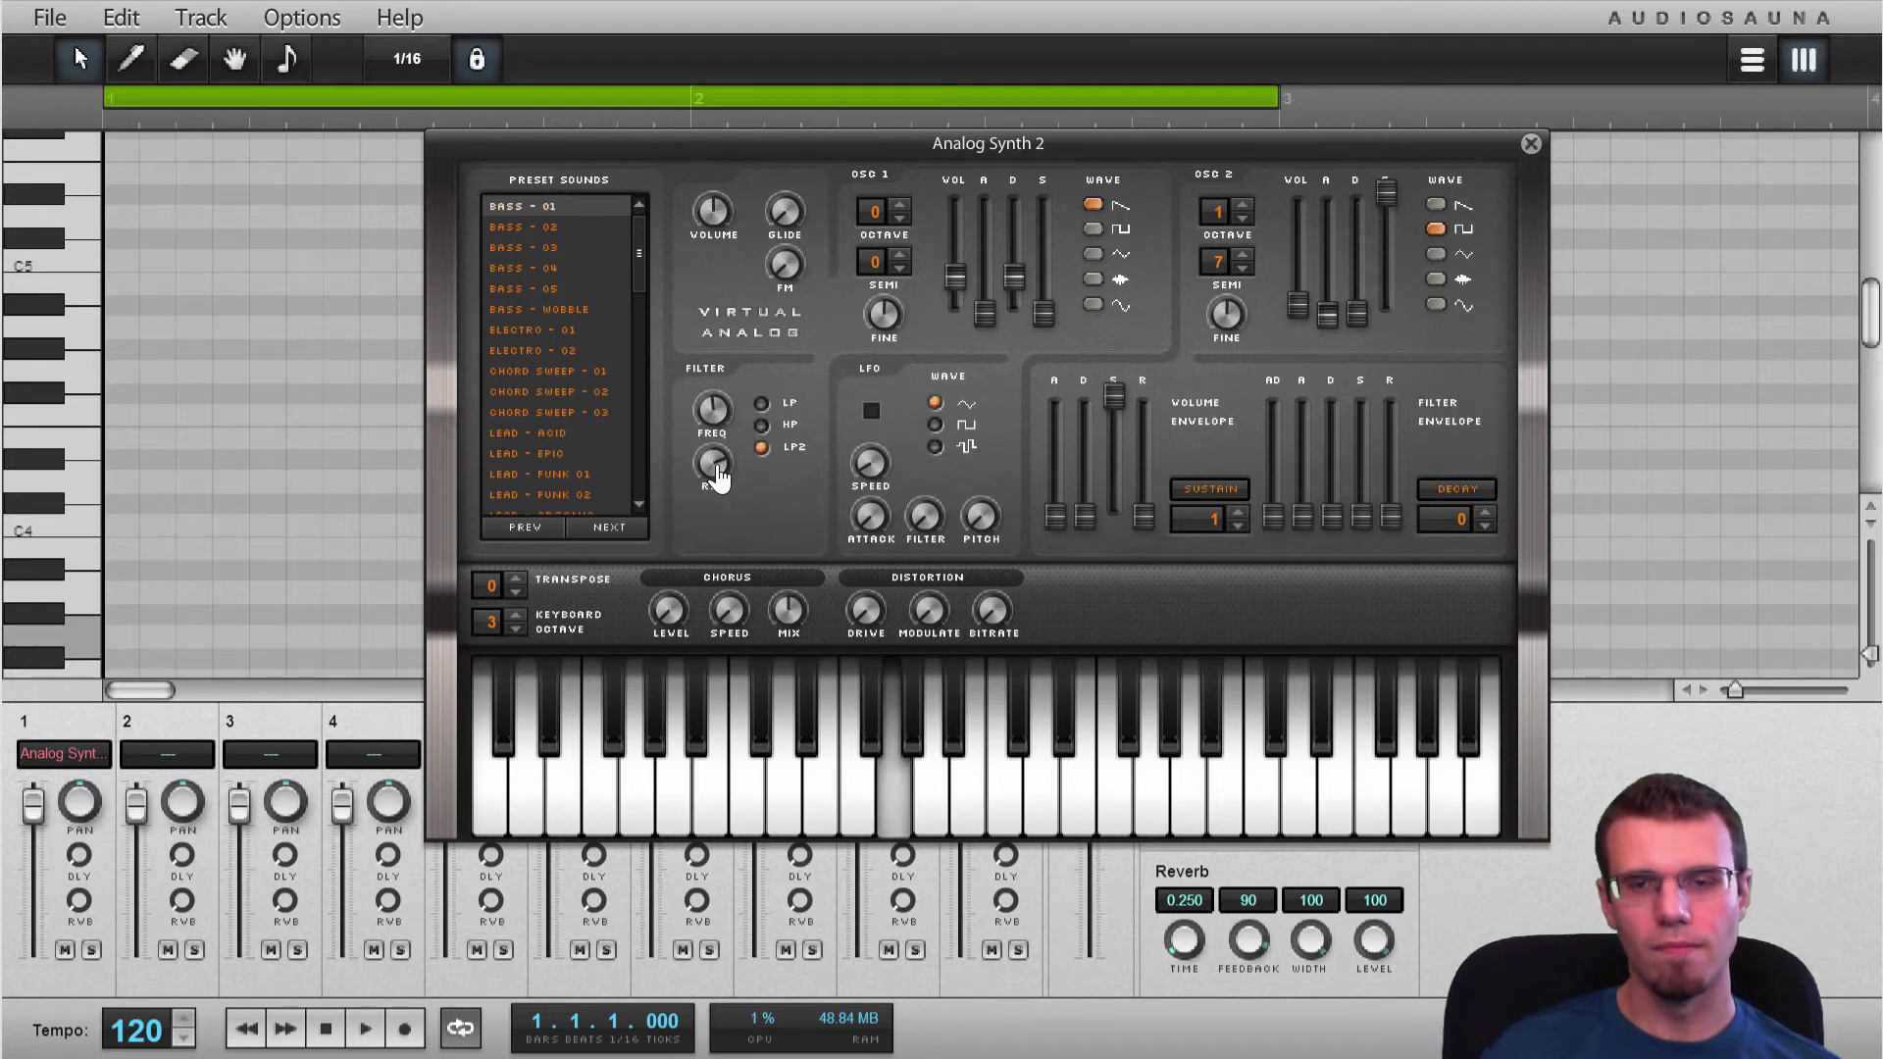
{"action": "key", "text": "h"}
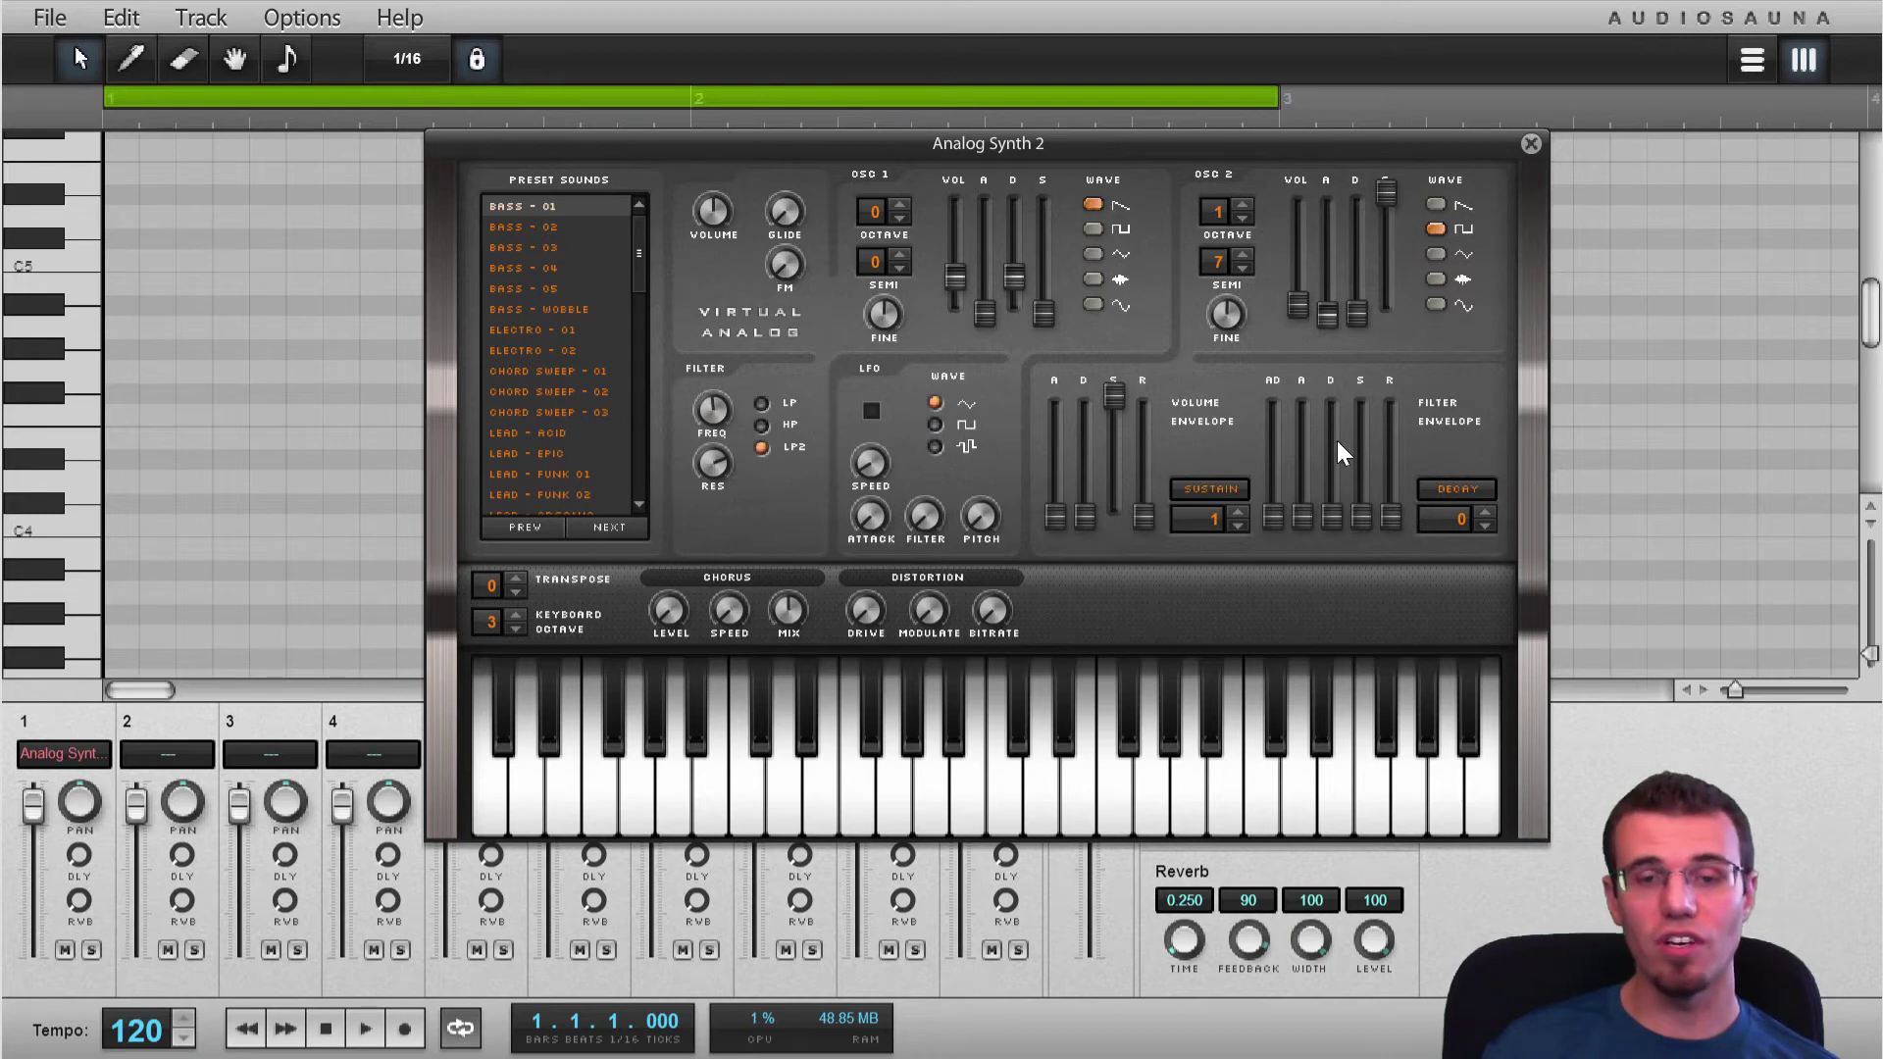
Raise the filter envelope's AD slider to near maximum and set its attack to 1.574 while holding a note
{"action": "key", "text": "b"}
{"action": "key", "text": "b"}
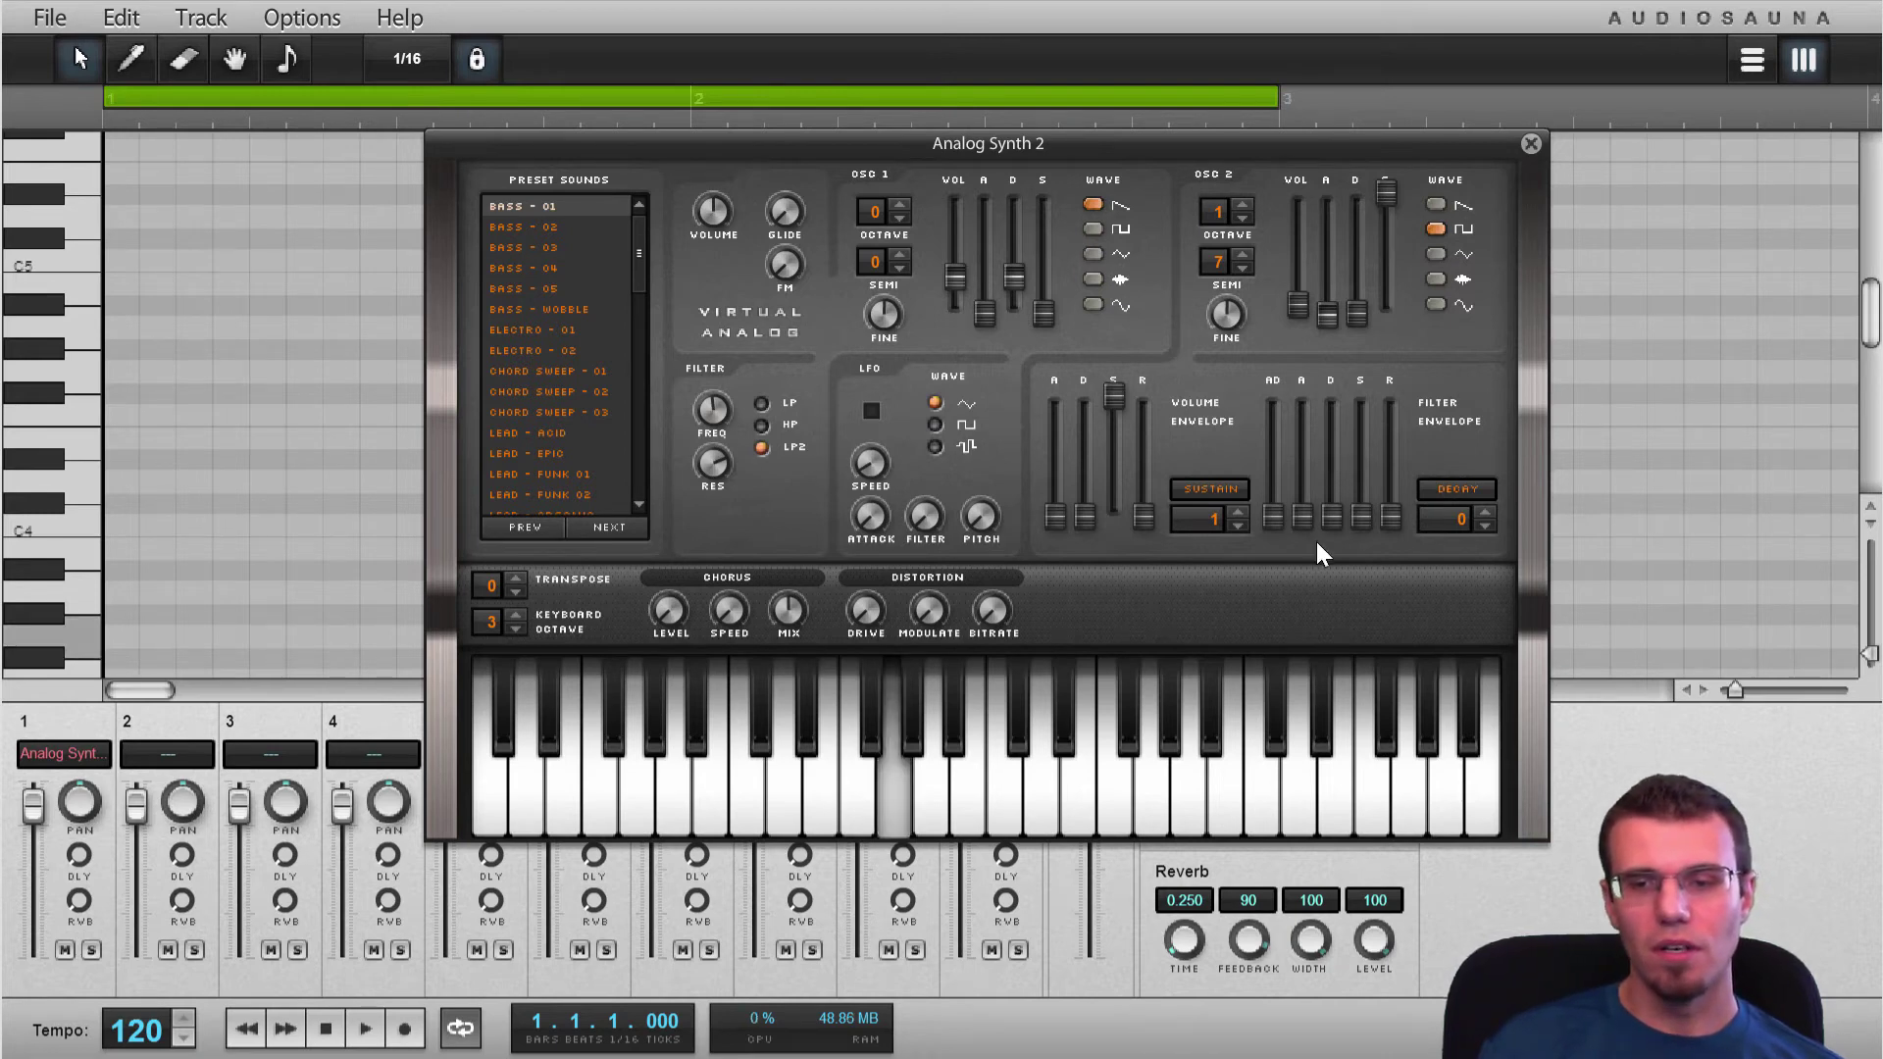
{"action": "left_click_drag", "start_coordinate": [1274, 516], "coordinate": [1296, 556]}
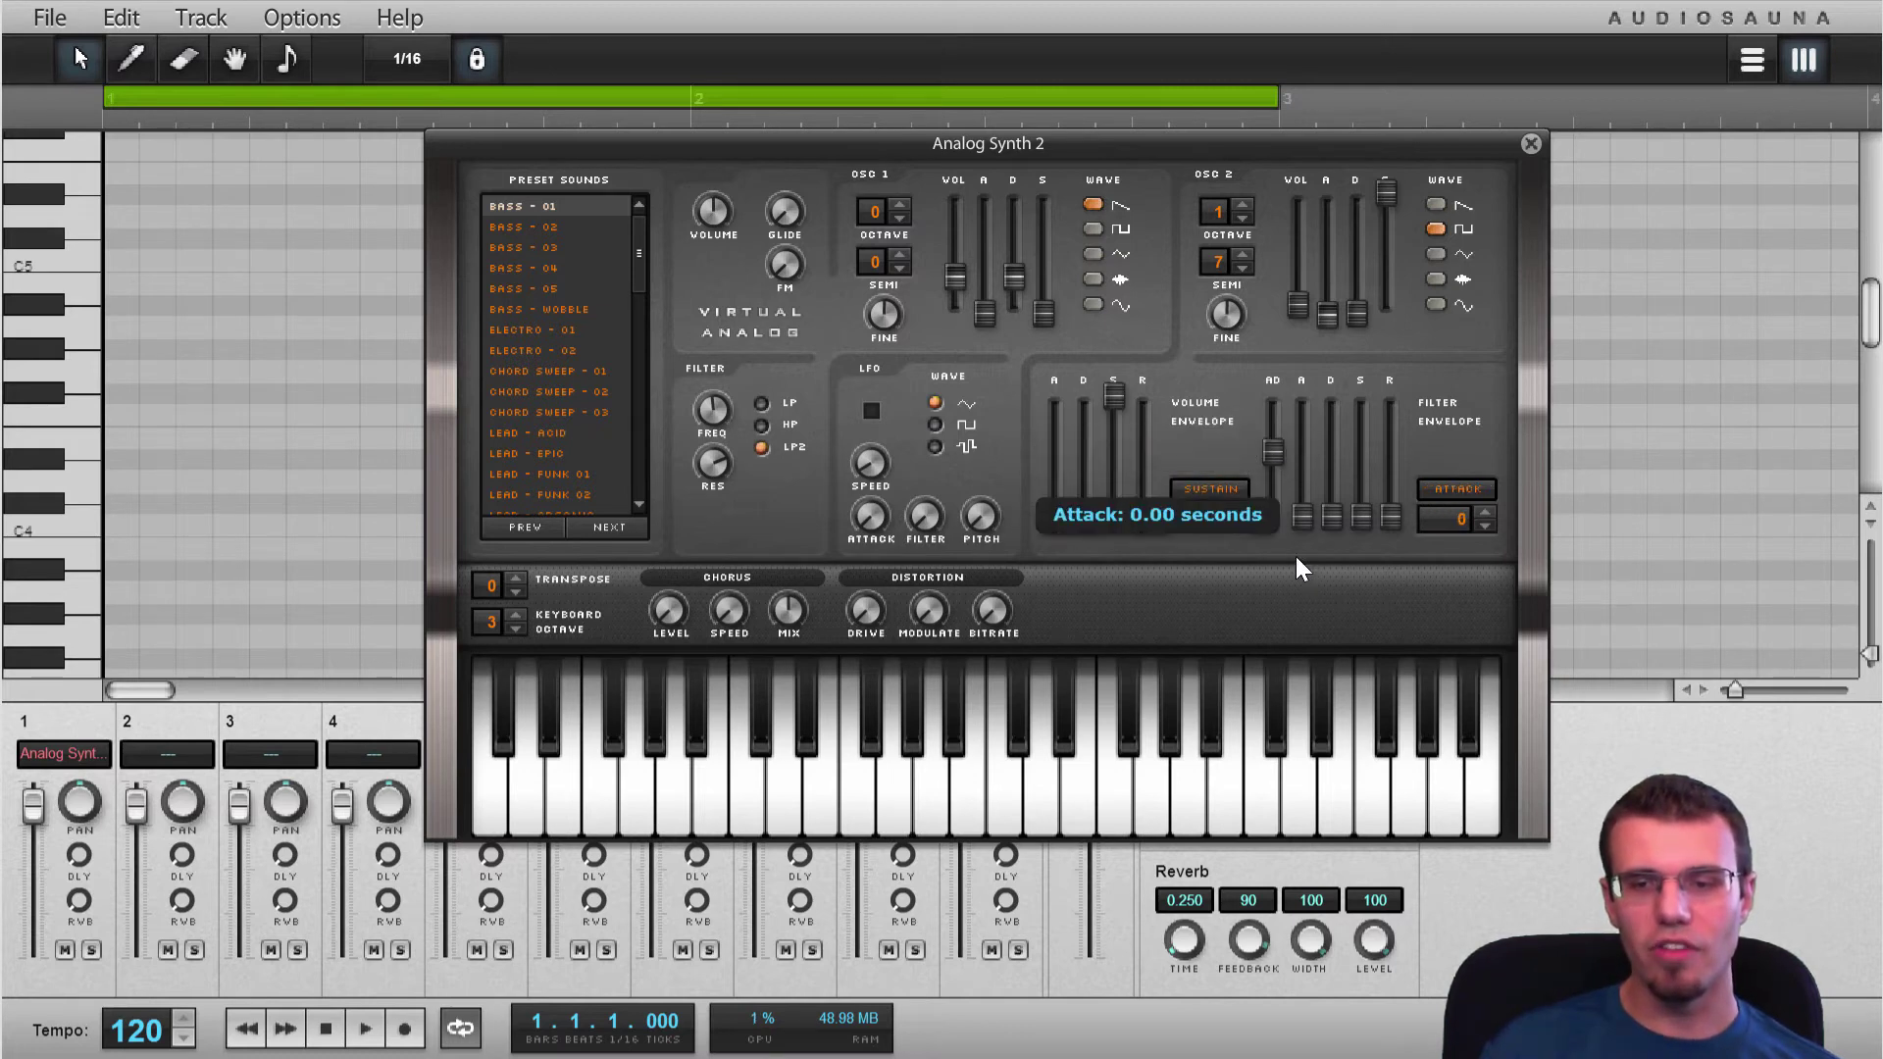
{"action": "left_click_drag", "start_coordinate": [1281, 457], "coordinate": [1275, 435]}
{"action": "left_click_drag", "start_coordinate": [1305, 517], "coordinate": [1303, 475]}
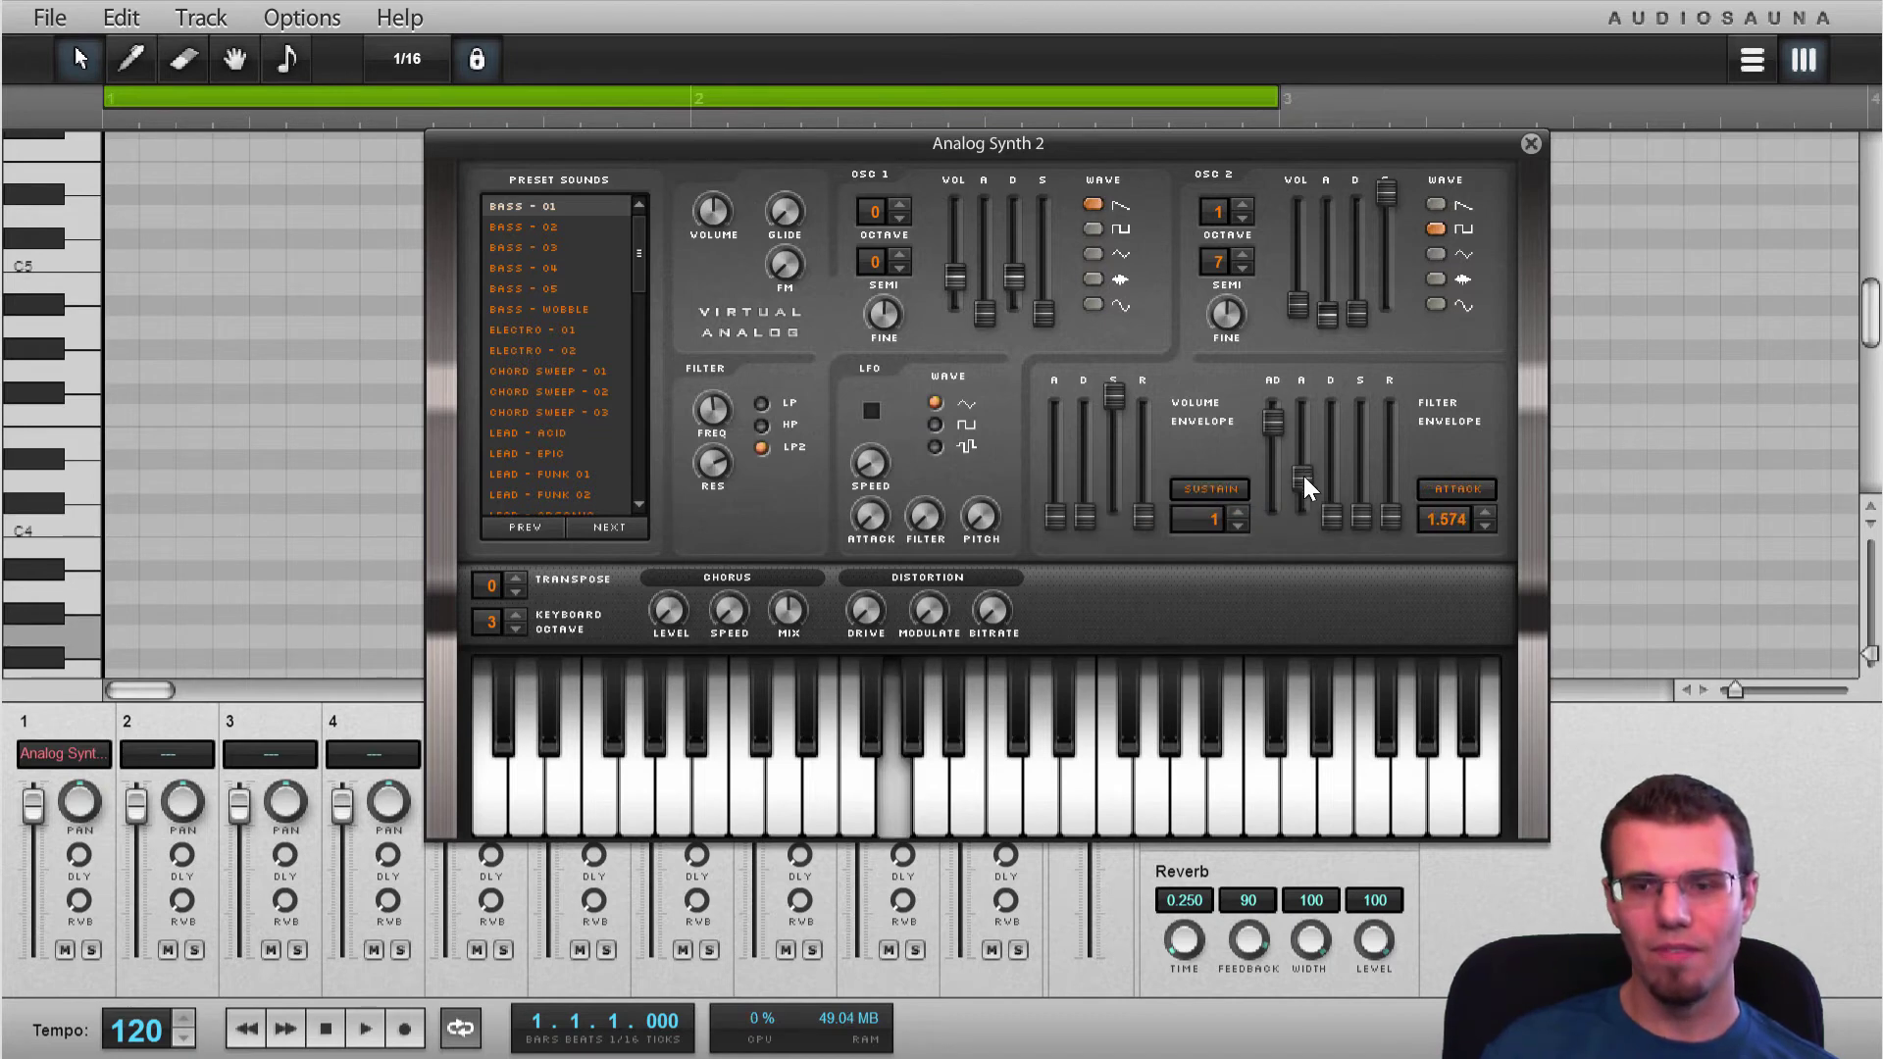
Play several sustained notes to hear the filter envelope's slow attack
{"action": "key", "text": "t"}
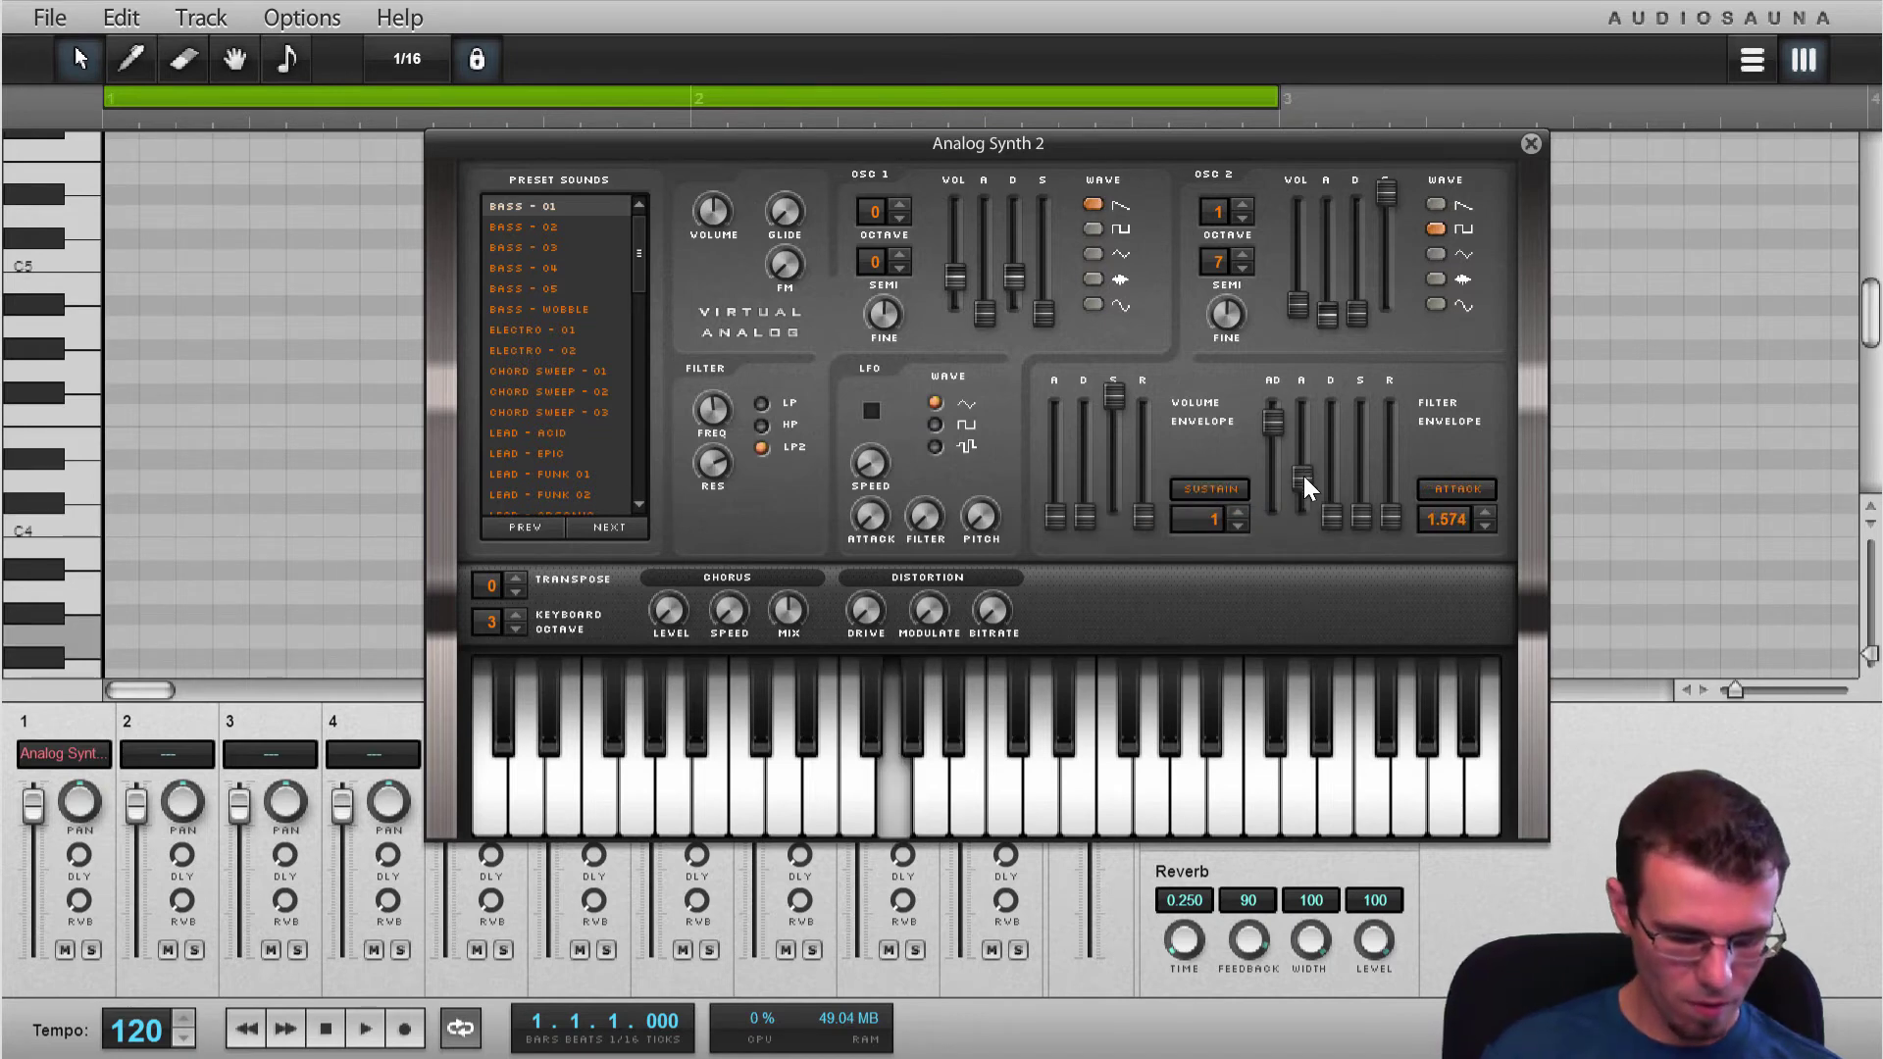
{"action": "key", "text": "e"}
{"action": "key", "text": "t"}
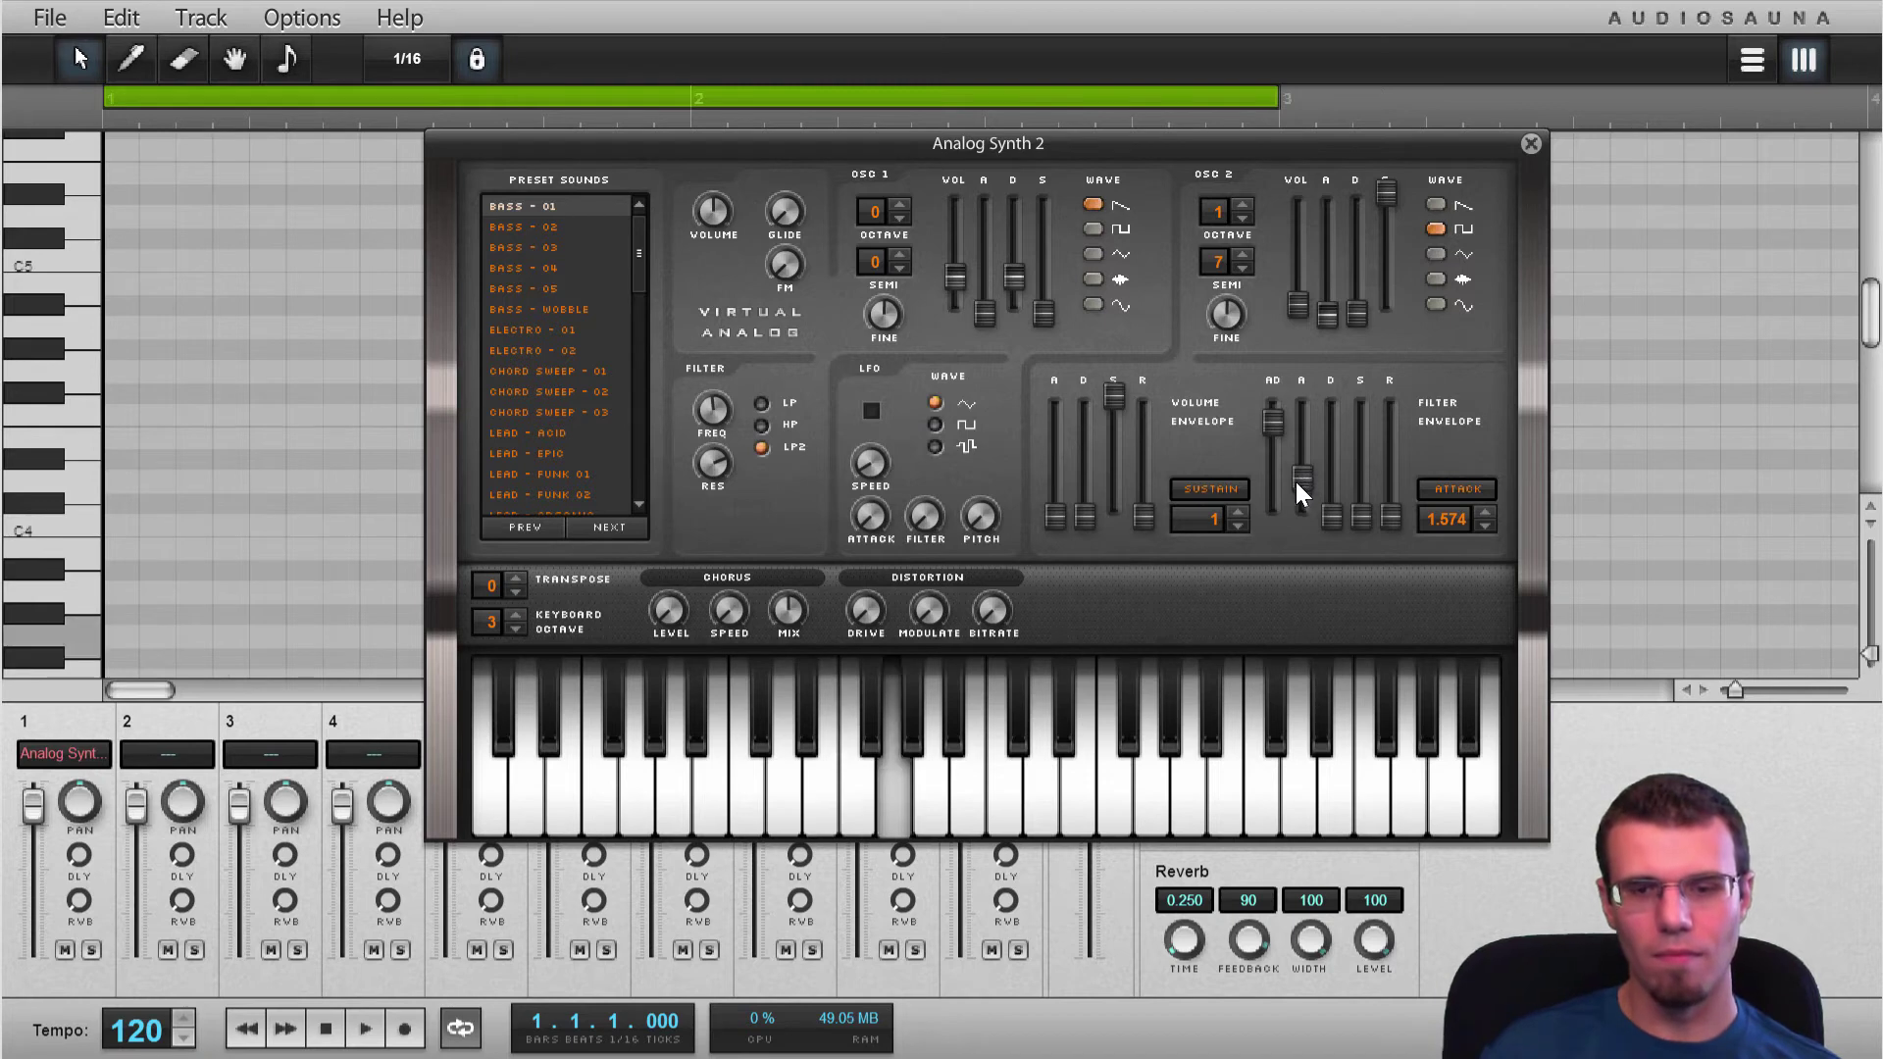
{"action": "key", "text": "y"}
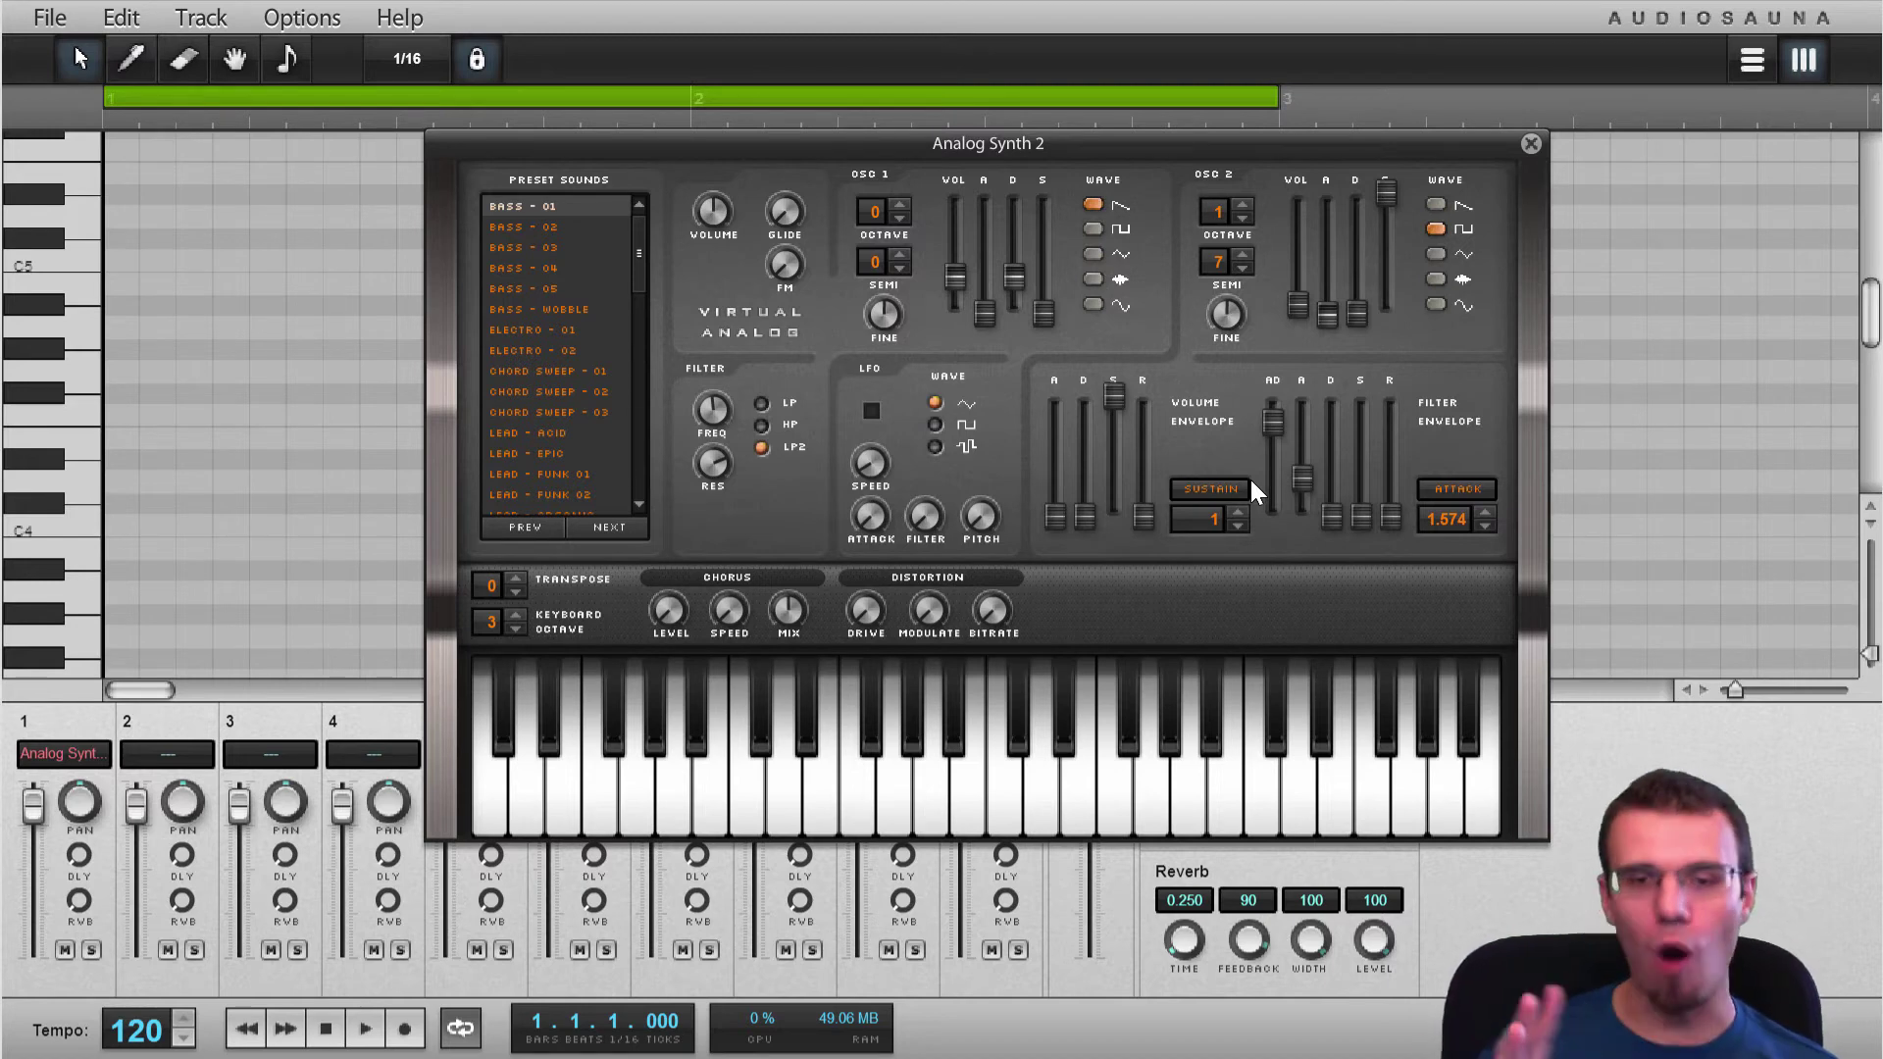
{"action": "key", "text": "t"}
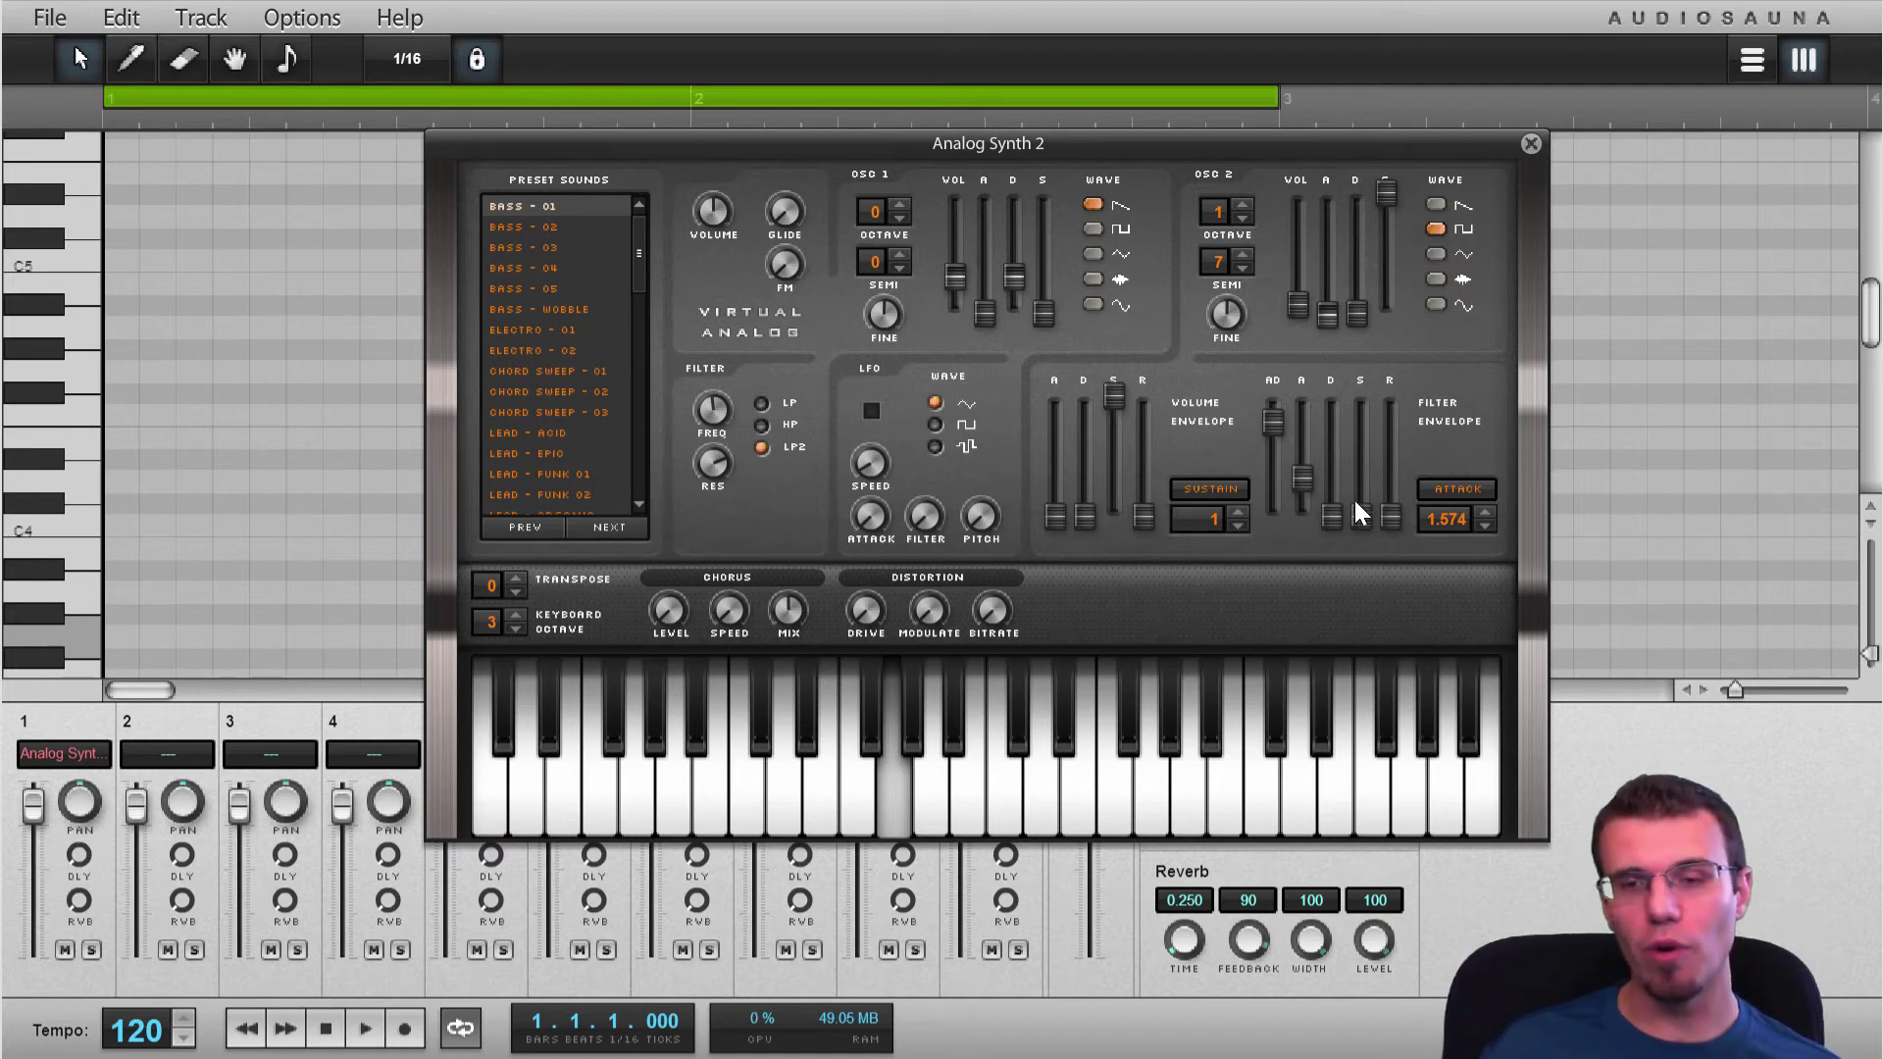
Set the filter envelope's decay to 3.426 and play sustained notes to hear the filter open and close
{"action": "left_click_drag", "start_coordinate": [1334, 519], "coordinate": [1342, 444]}
{"action": "key", "text": "t"}
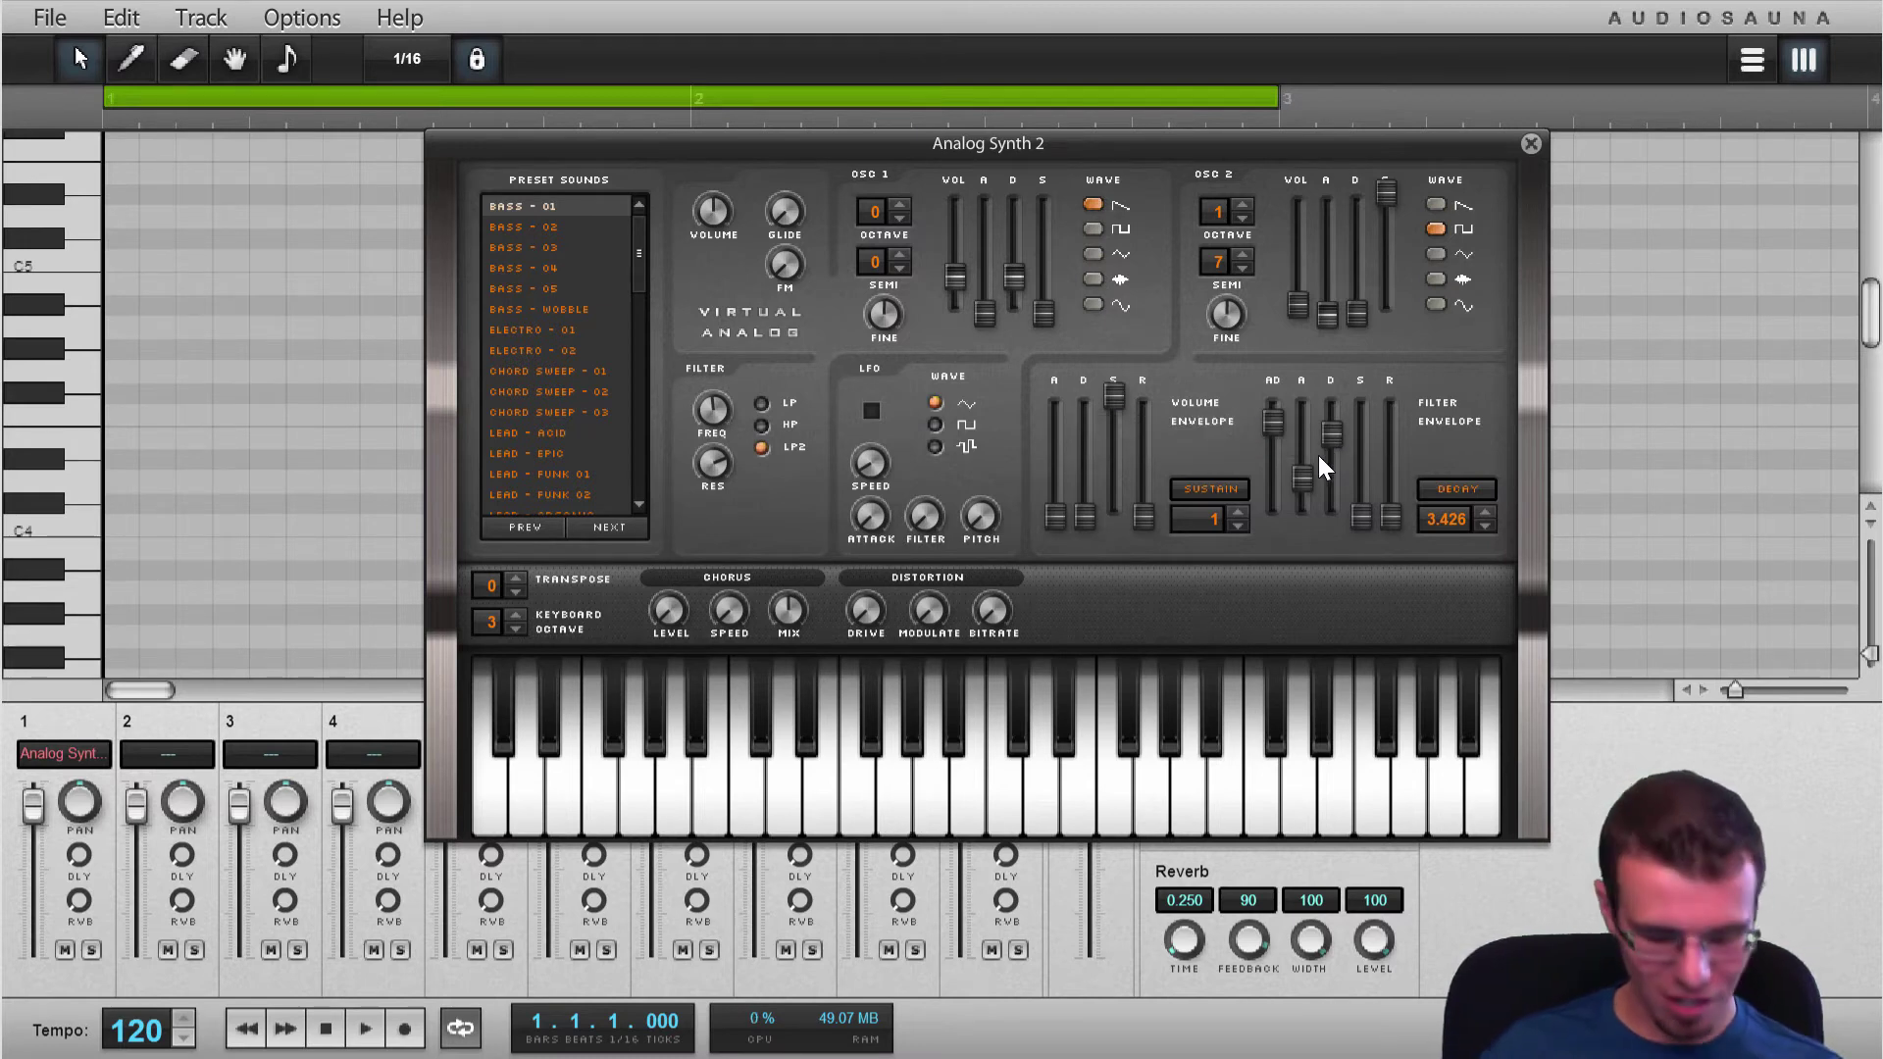
{"action": "key", "text": "t"}
{"action": "key", "text": "u"}
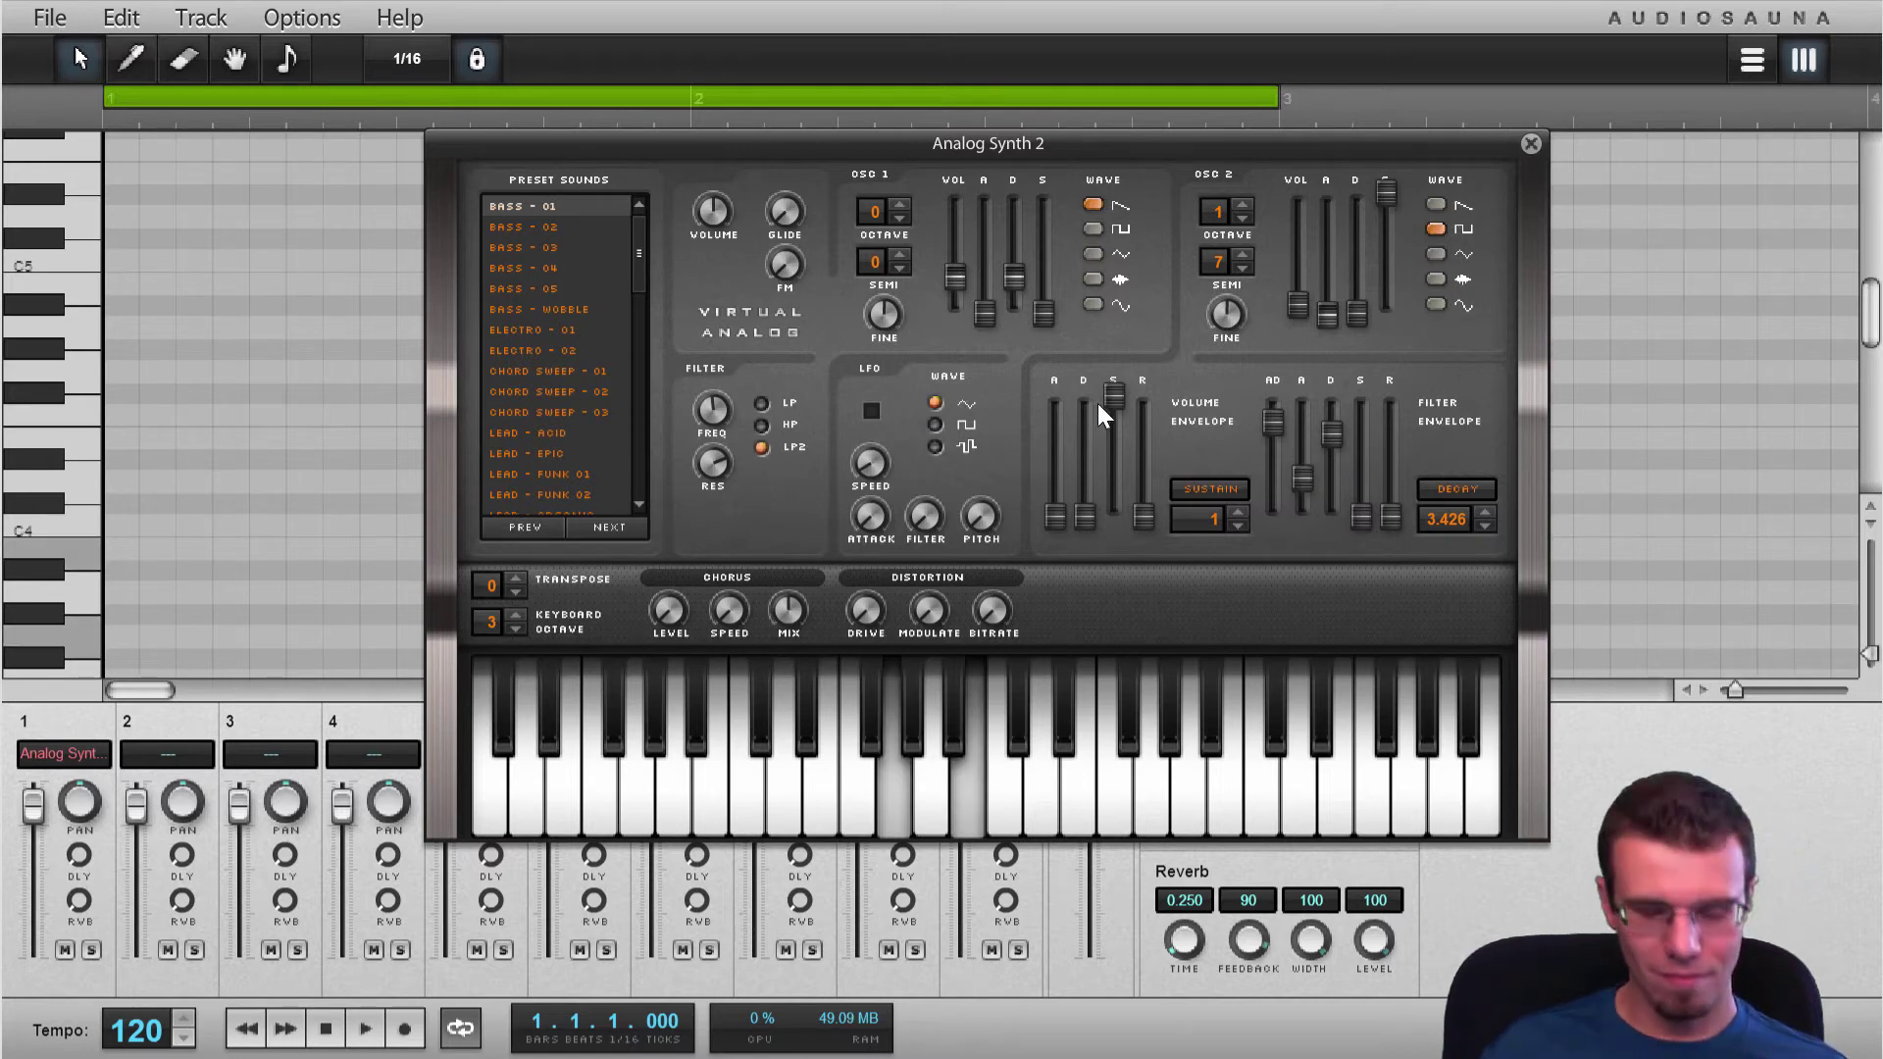
Set oscillator 2's semitone offset to 0
{"action": "left_click", "coordinate": [1241, 269]}
{"action": "left_click", "coordinate": [1238, 269]}
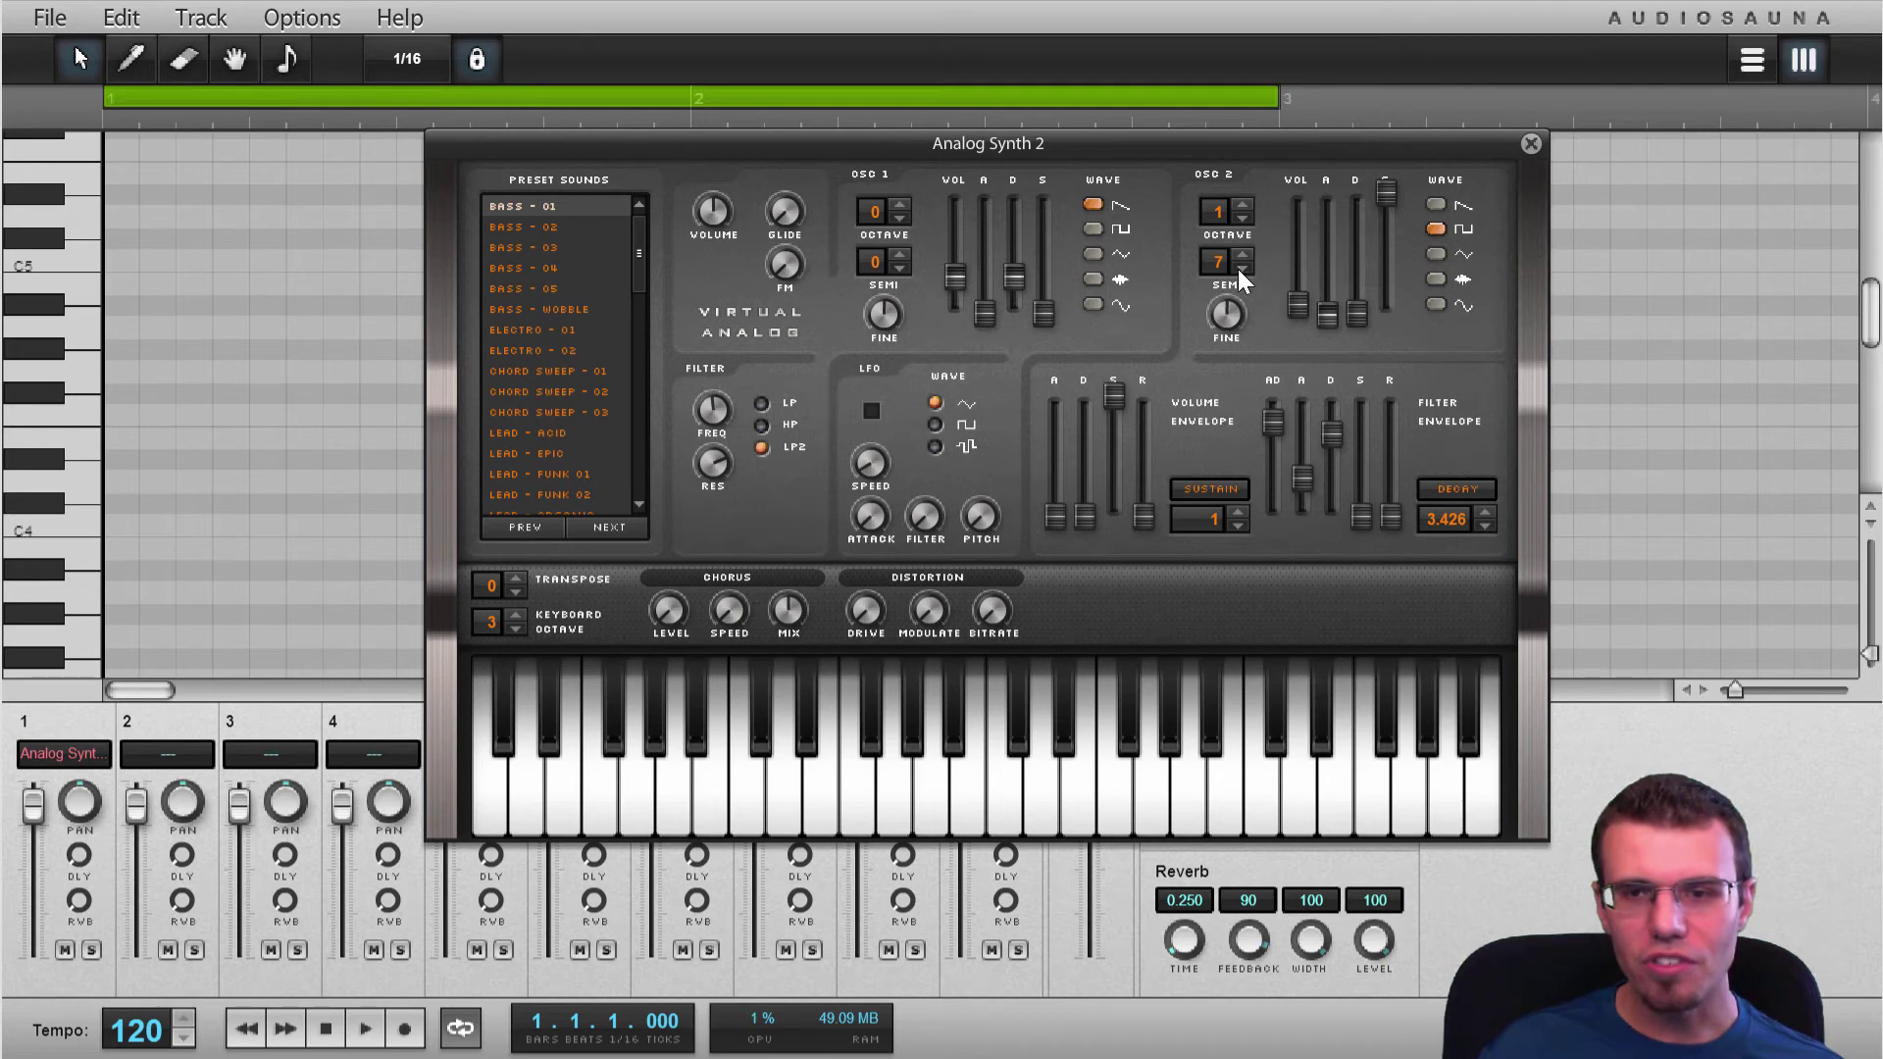
{"action": "left_click", "coordinate": [1238, 269]}
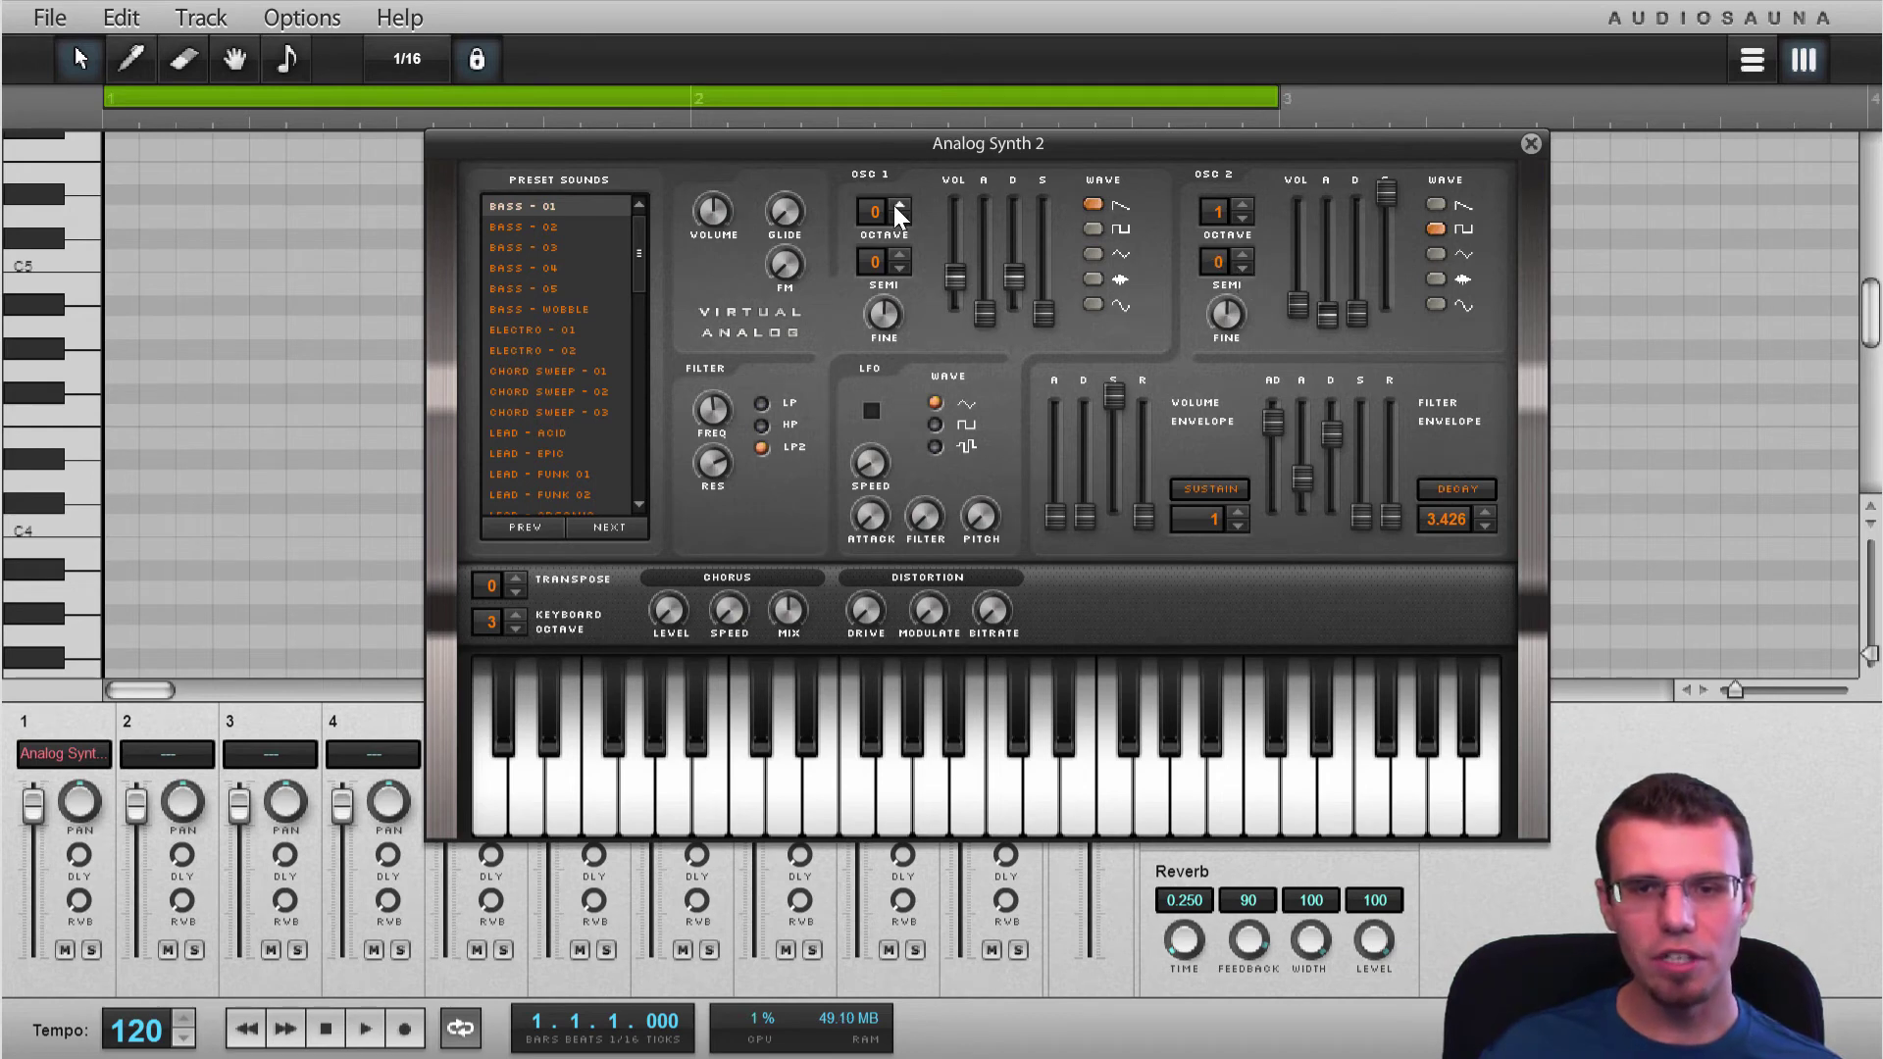
Set oscillator 1's octave to 1 and oscillator 2's to 2, and raise both oscillators' volumes slightly while playing notes
{"action": "key", "text": "b"}
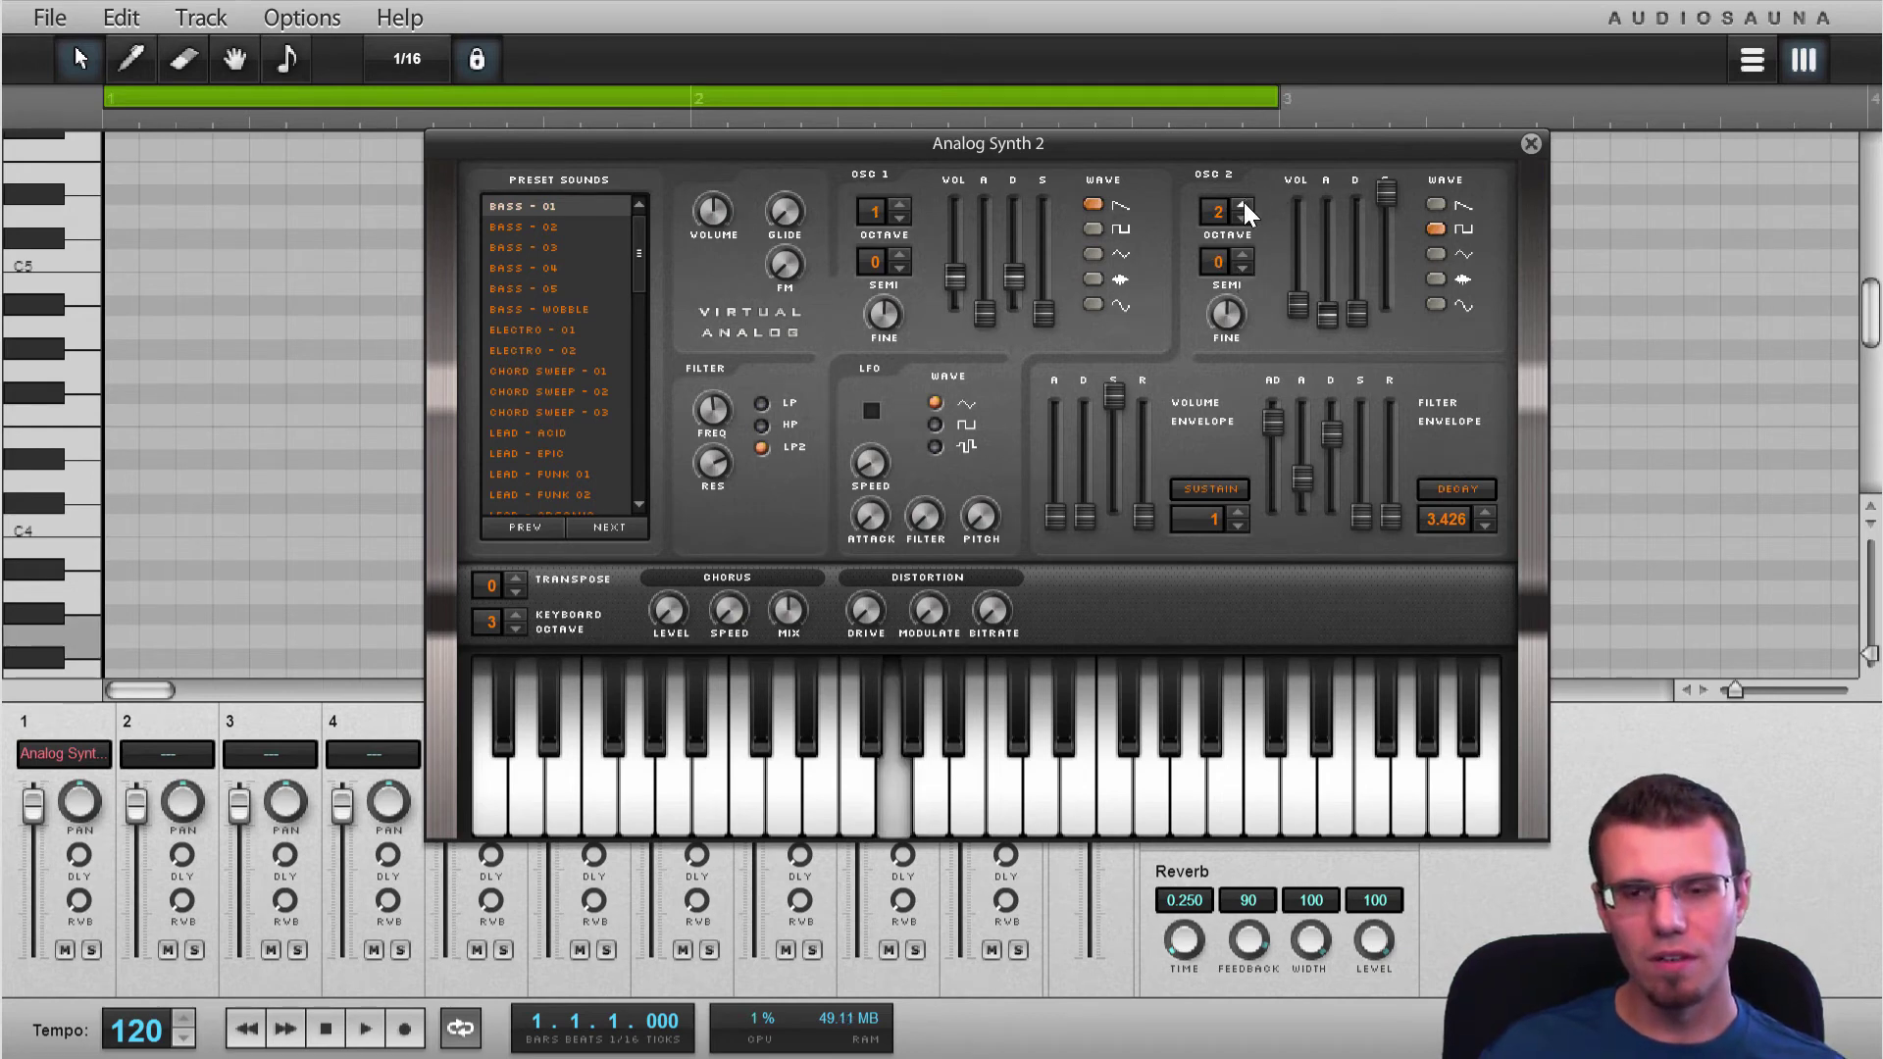
{"action": "key", "text": "c"}
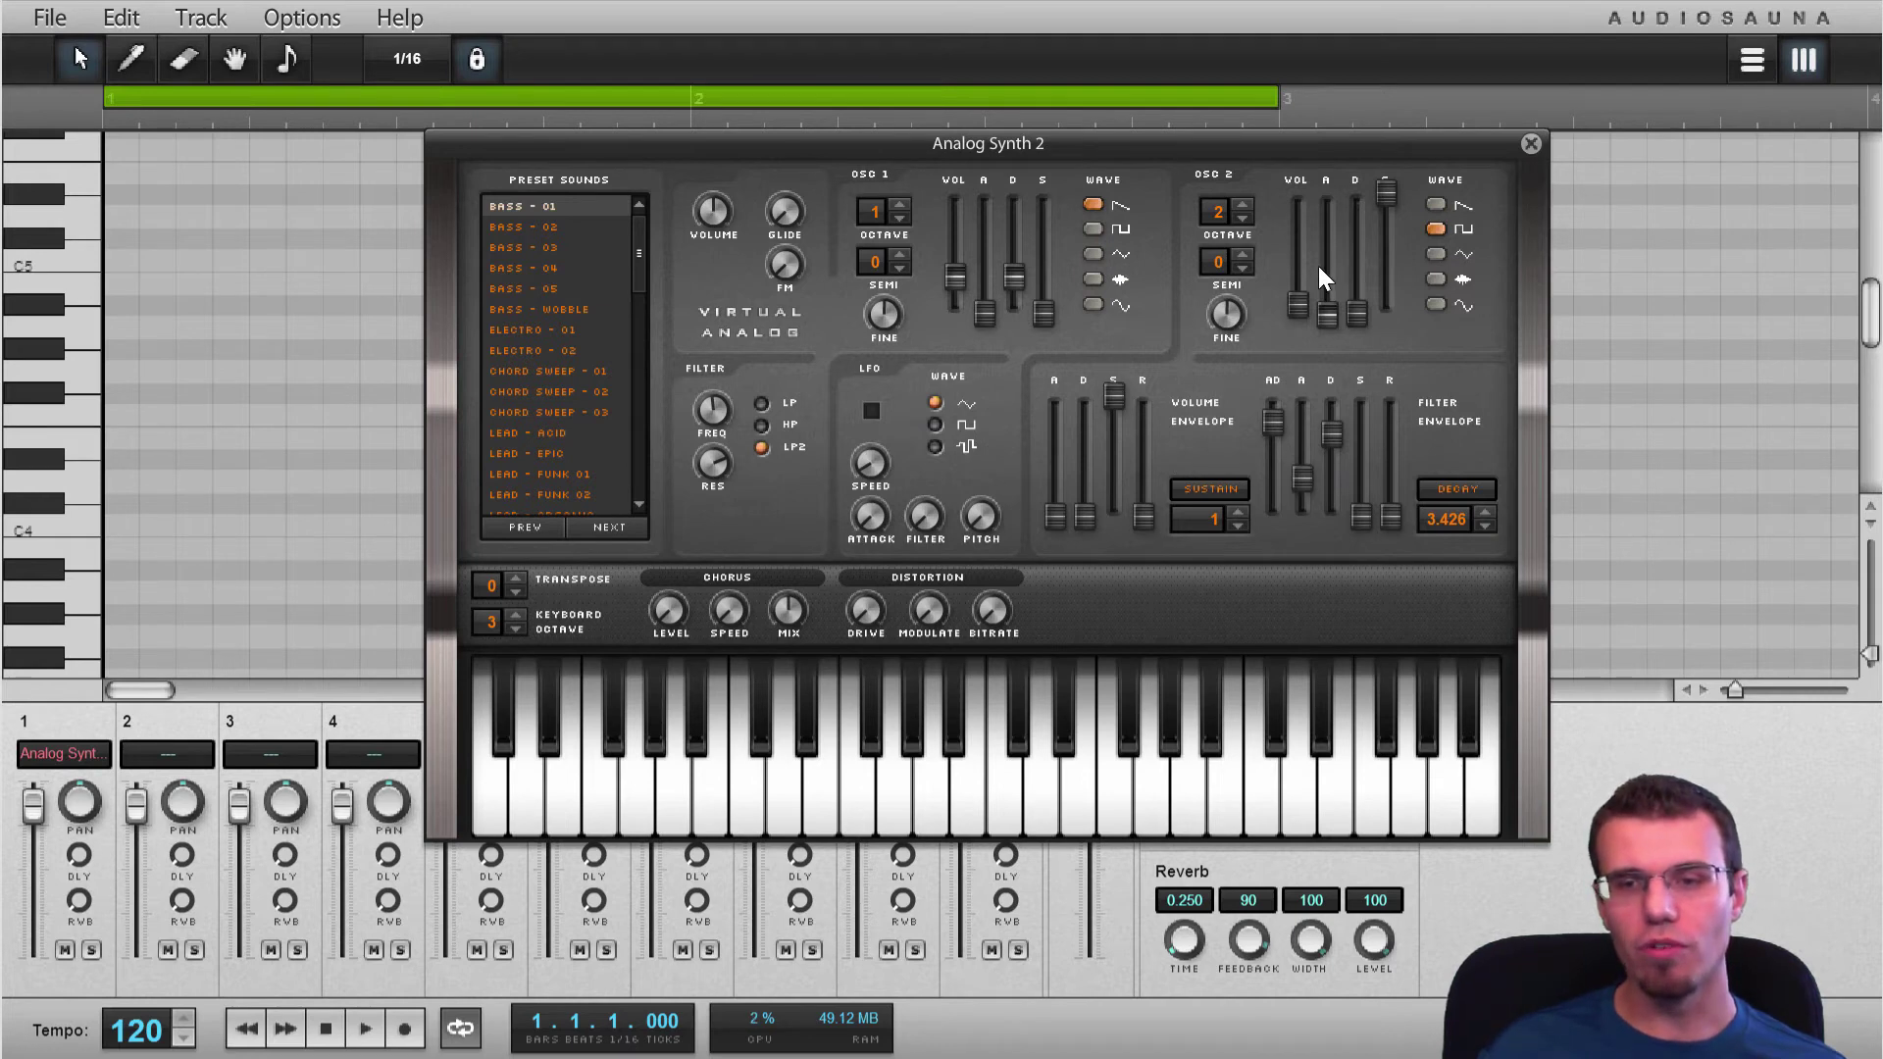
{"action": "key", "text": "c"}
{"action": "left_click_drag", "start_coordinate": [1299, 304], "coordinate": [1301, 290]}
{"action": "key", "text": "c"}
{"action": "left_click_drag", "start_coordinate": [957, 273], "coordinate": [953, 265]}
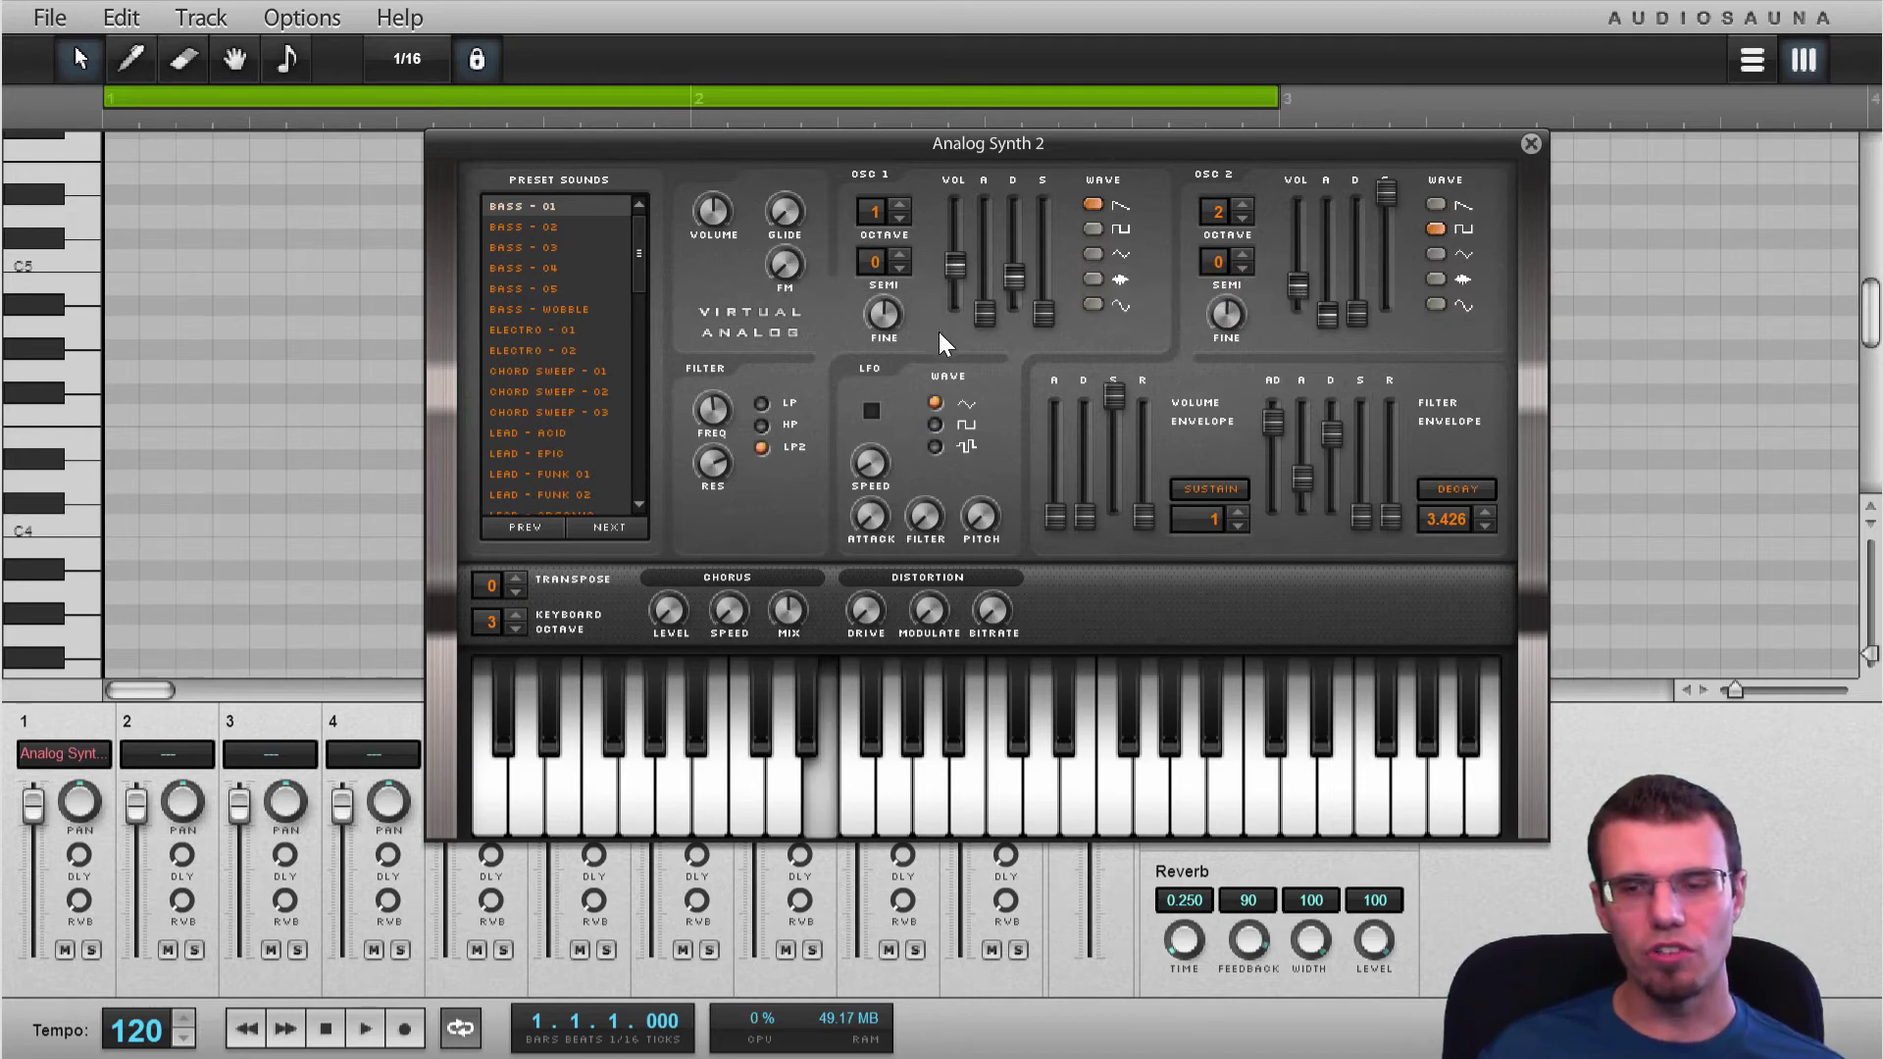
Set the filter envelope's release to 1.08 and the volume envelope's release to 1.204
{"action": "key", "text": "n"}
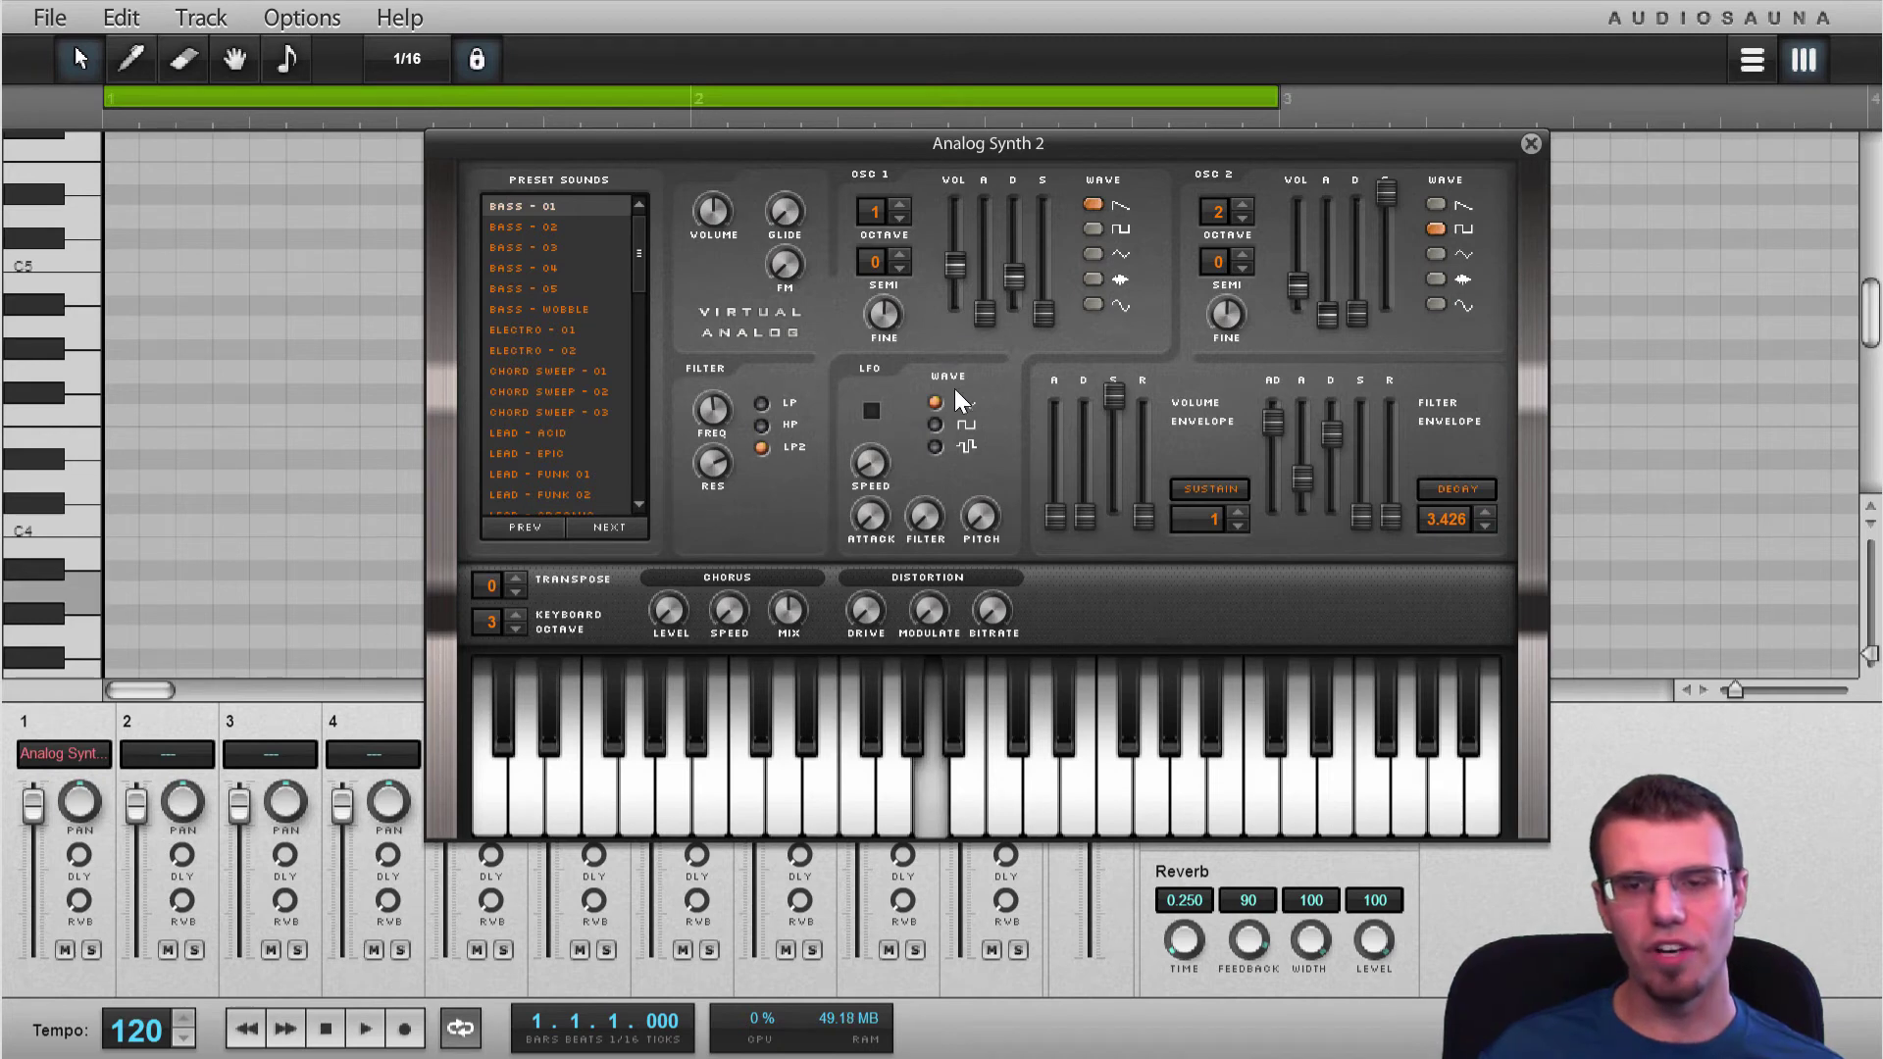
{"action": "key", "text": "v"}
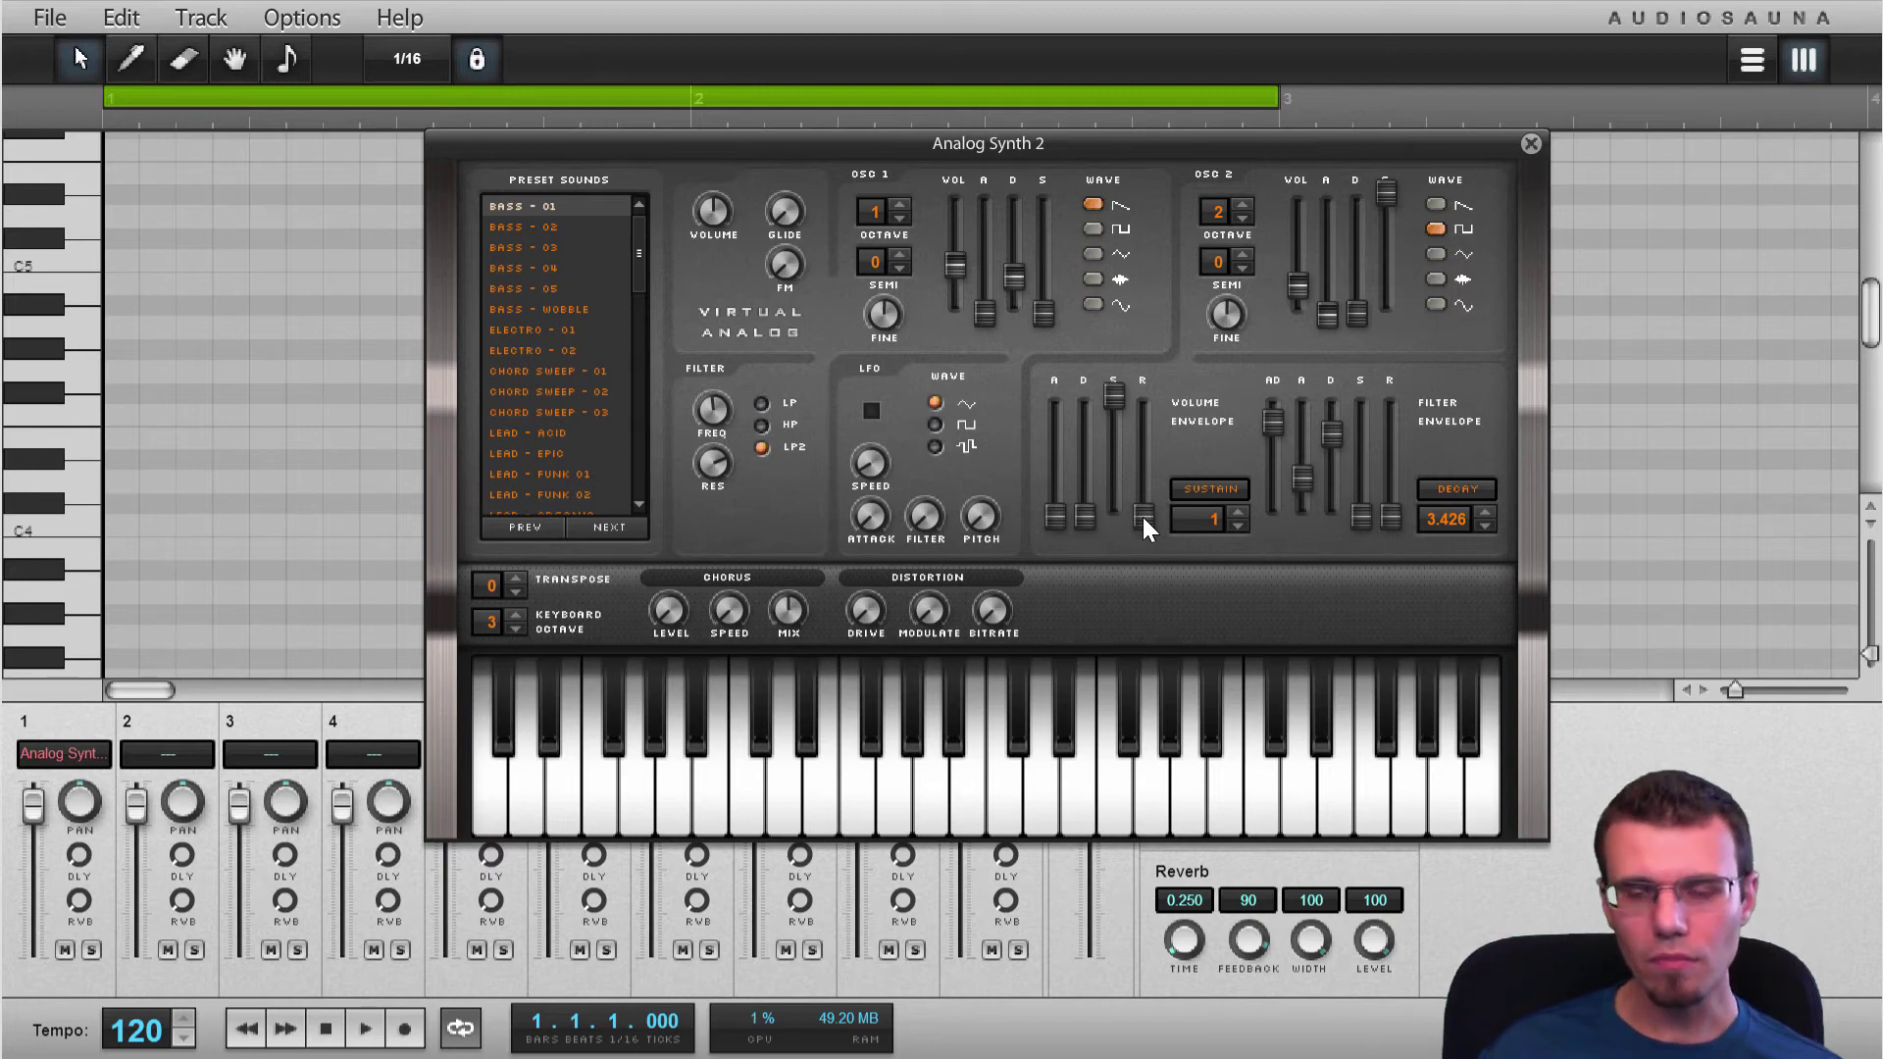
{"action": "key", "text": "n"}
{"action": "left_click_drag", "start_coordinate": [1403, 511], "coordinate": [1397, 484]}
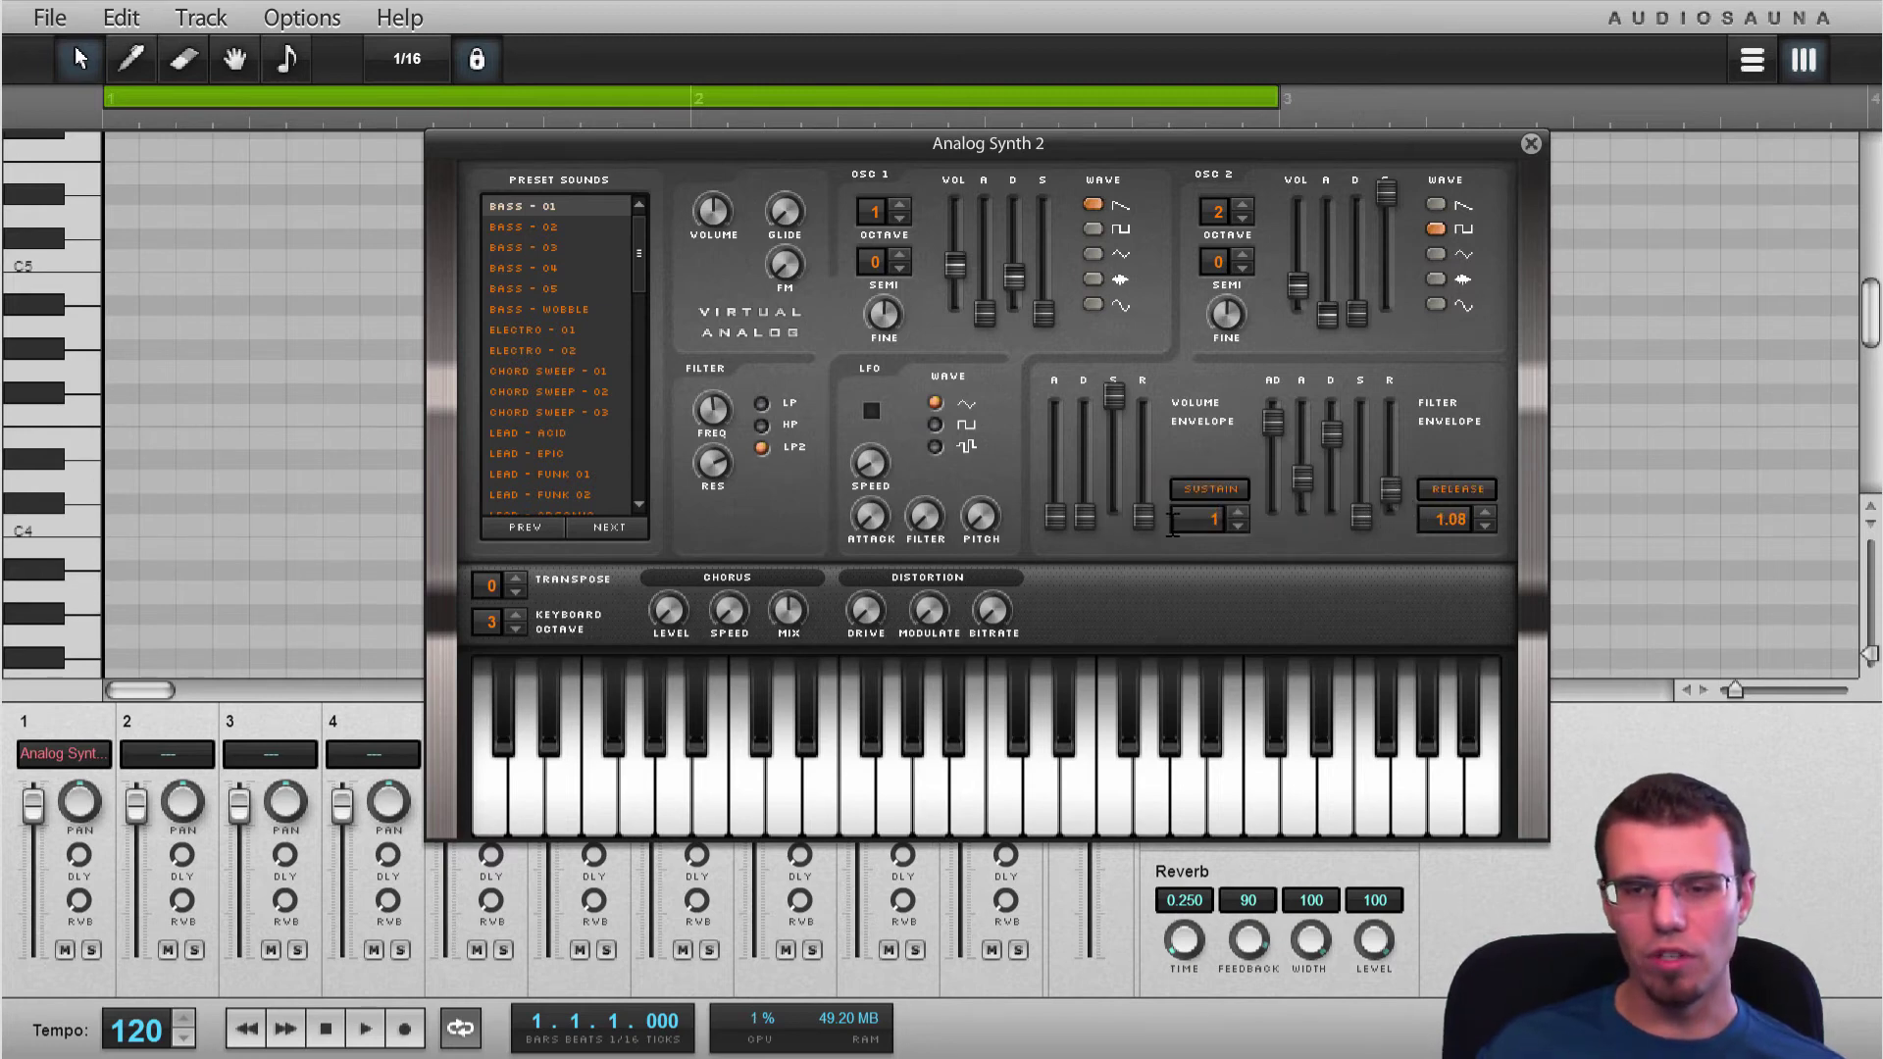
{"action": "left_click_drag", "start_coordinate": [1144, 518], "coordinate": [1142, 488]}
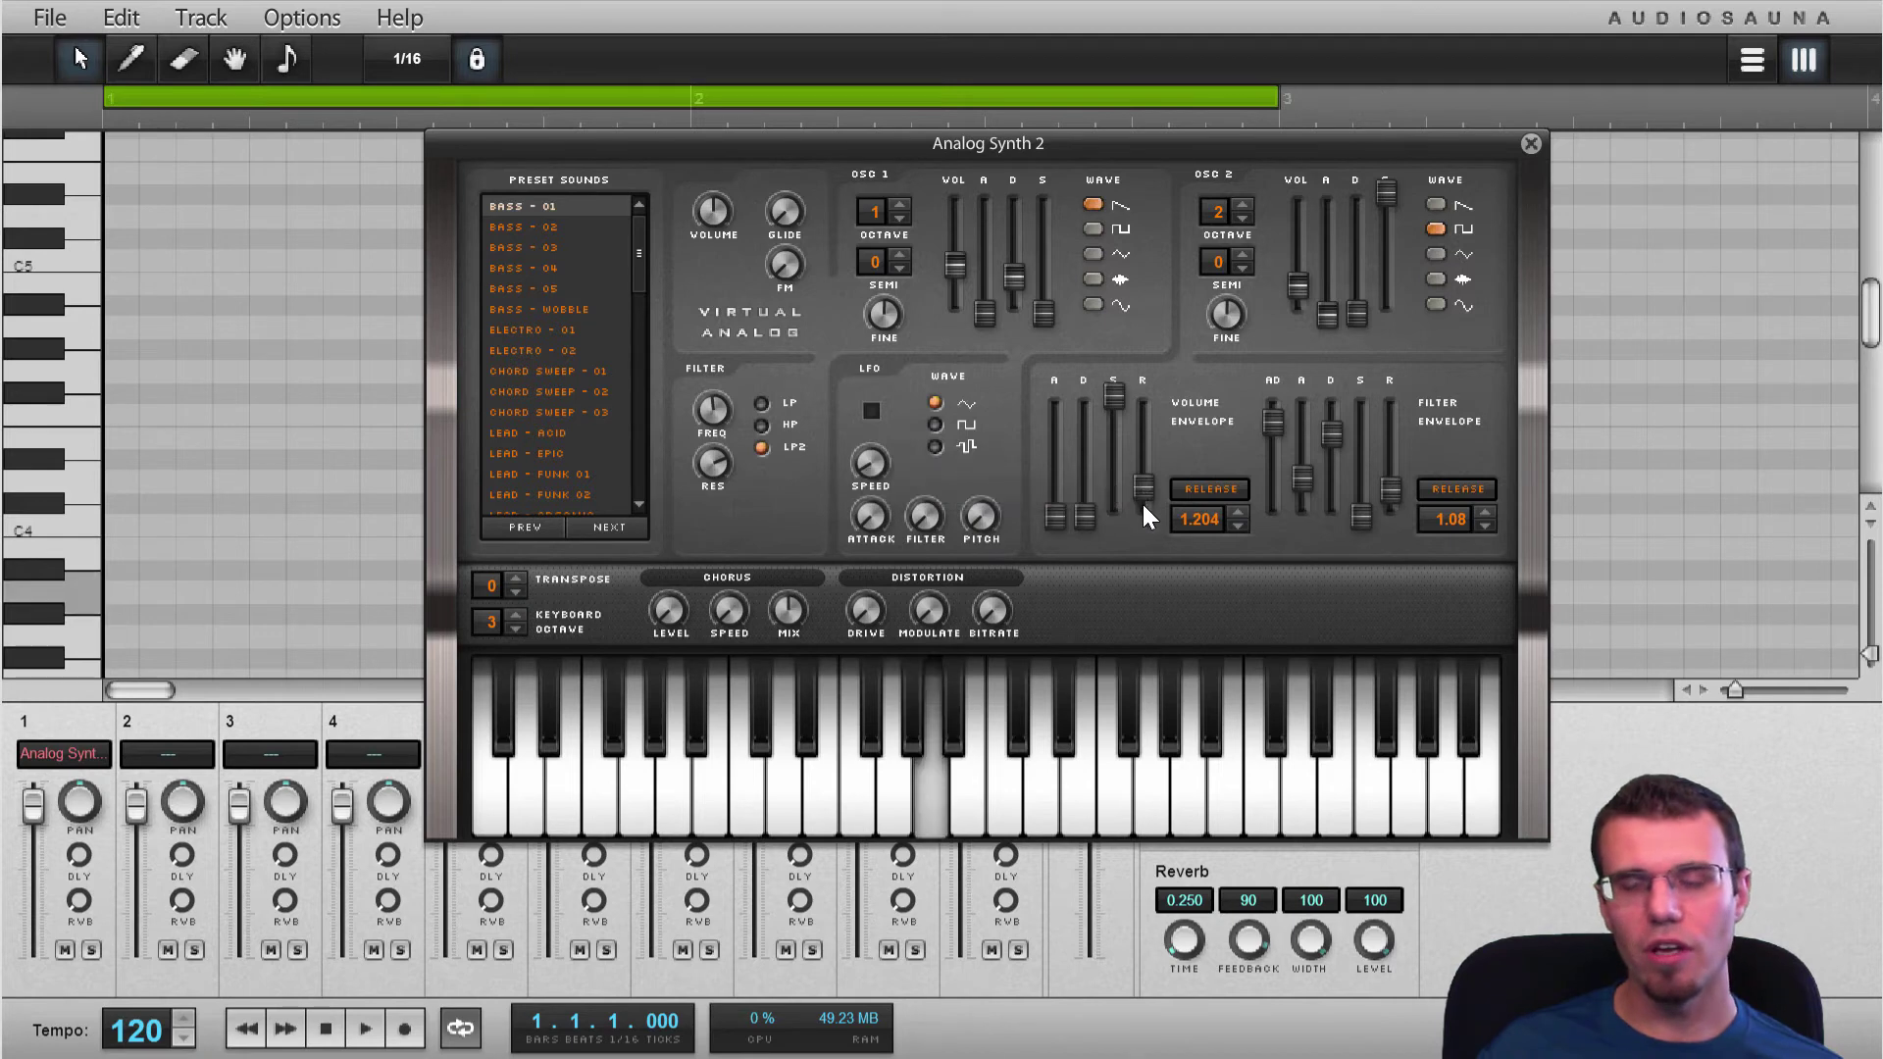
Play several separate notes to hear how the longer release lets them fade out
{"action": "key", "text": "n"}
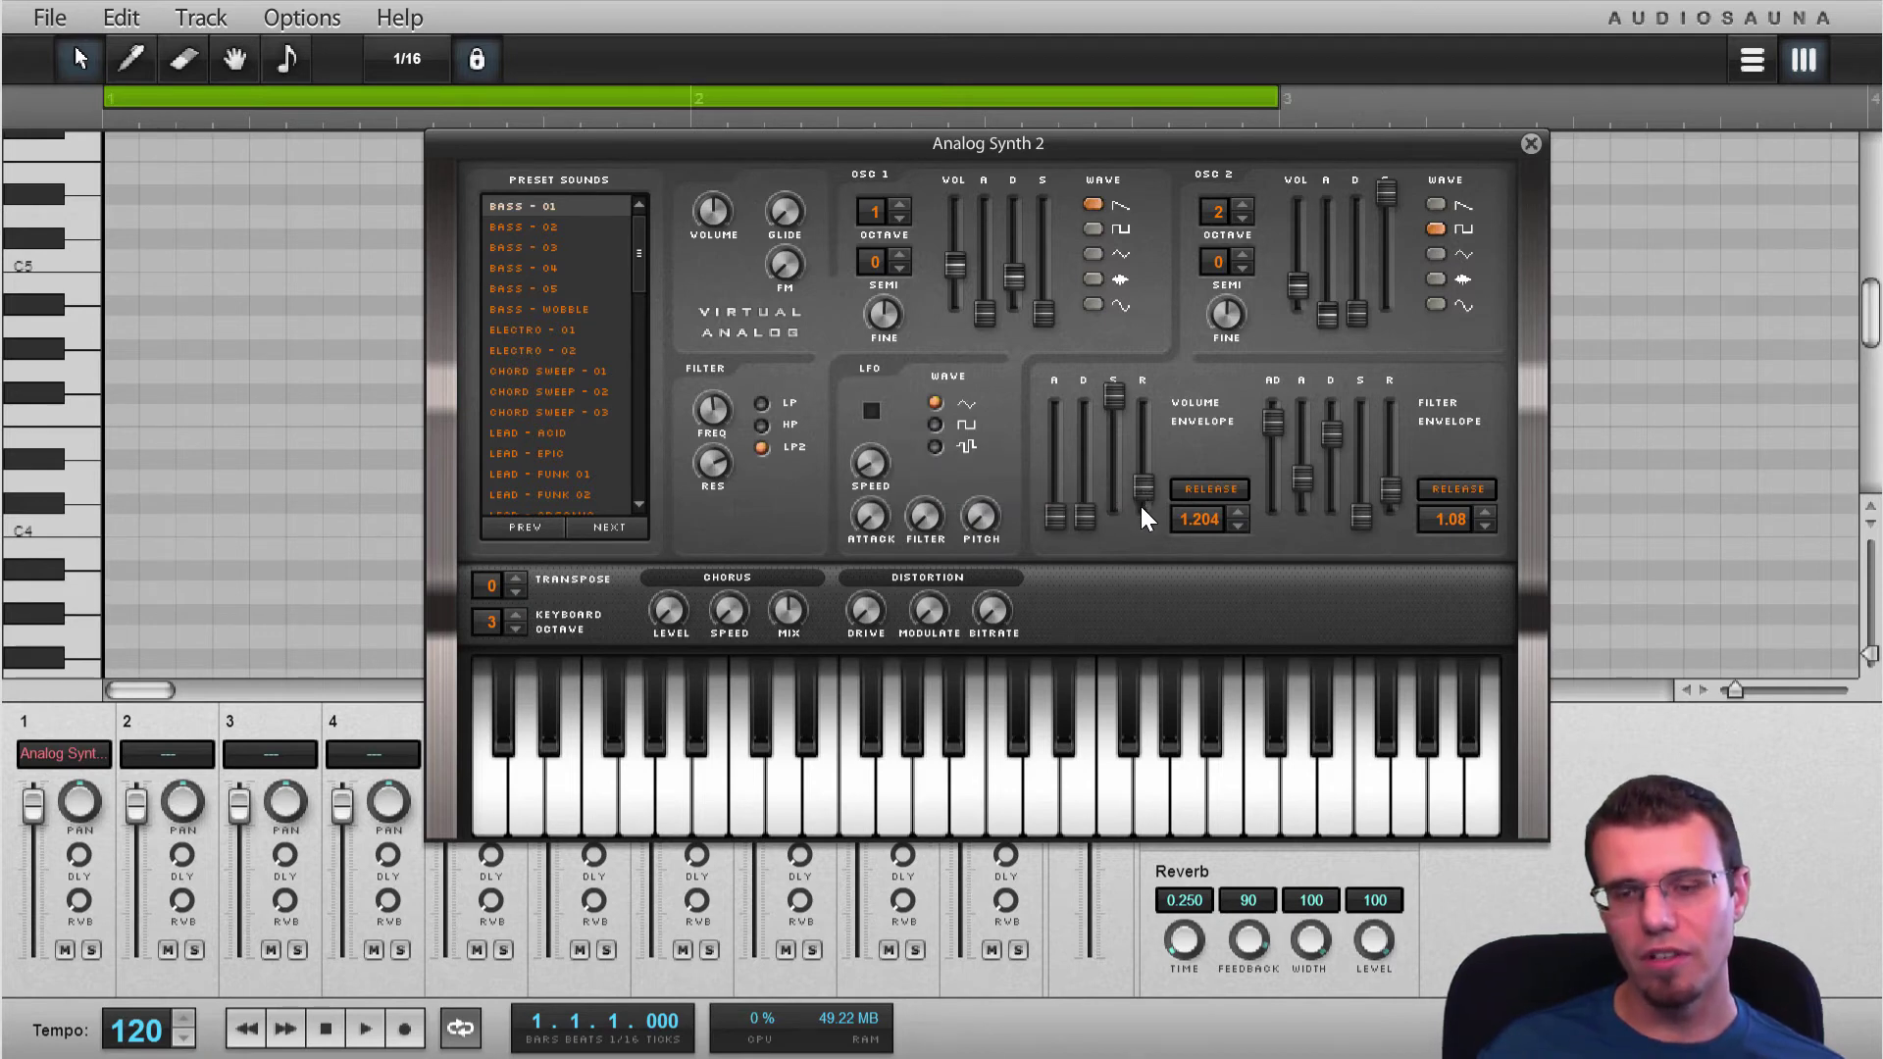
{"action": "key", "text": "v"}
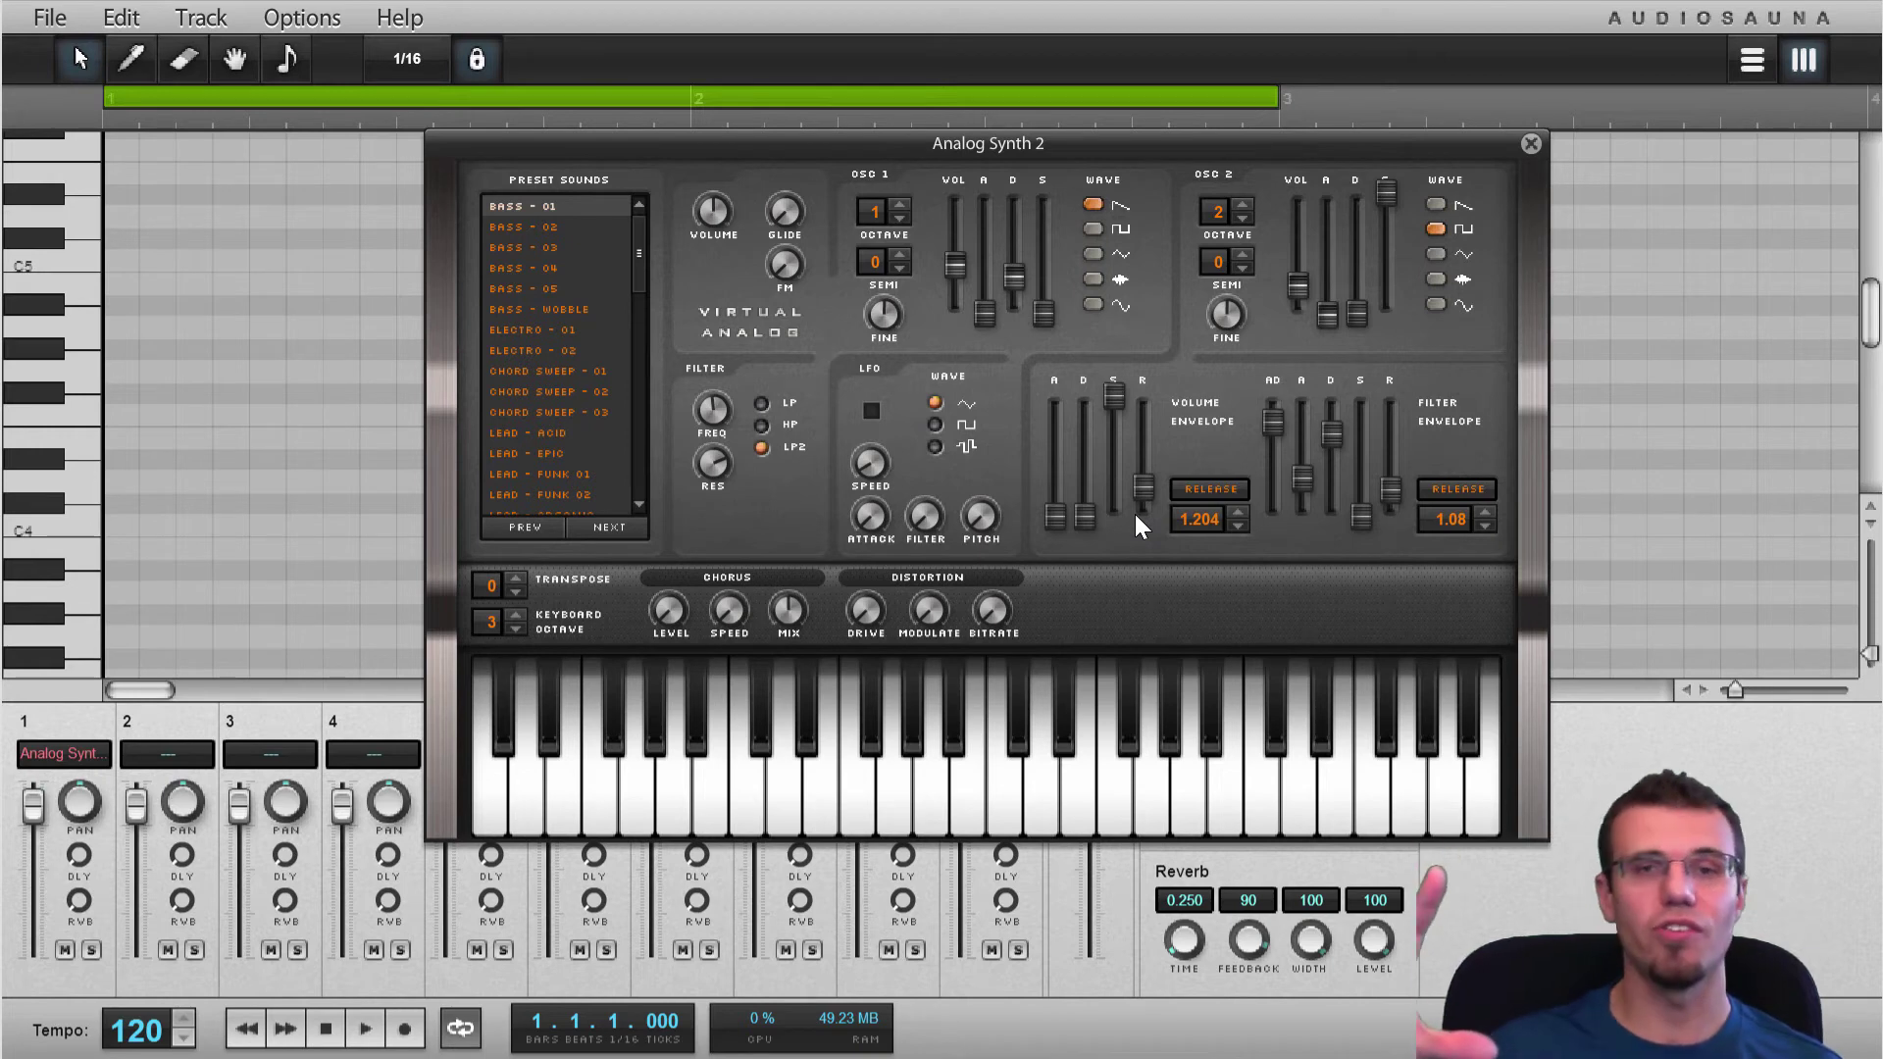
{"action": "key", "text": "n"}
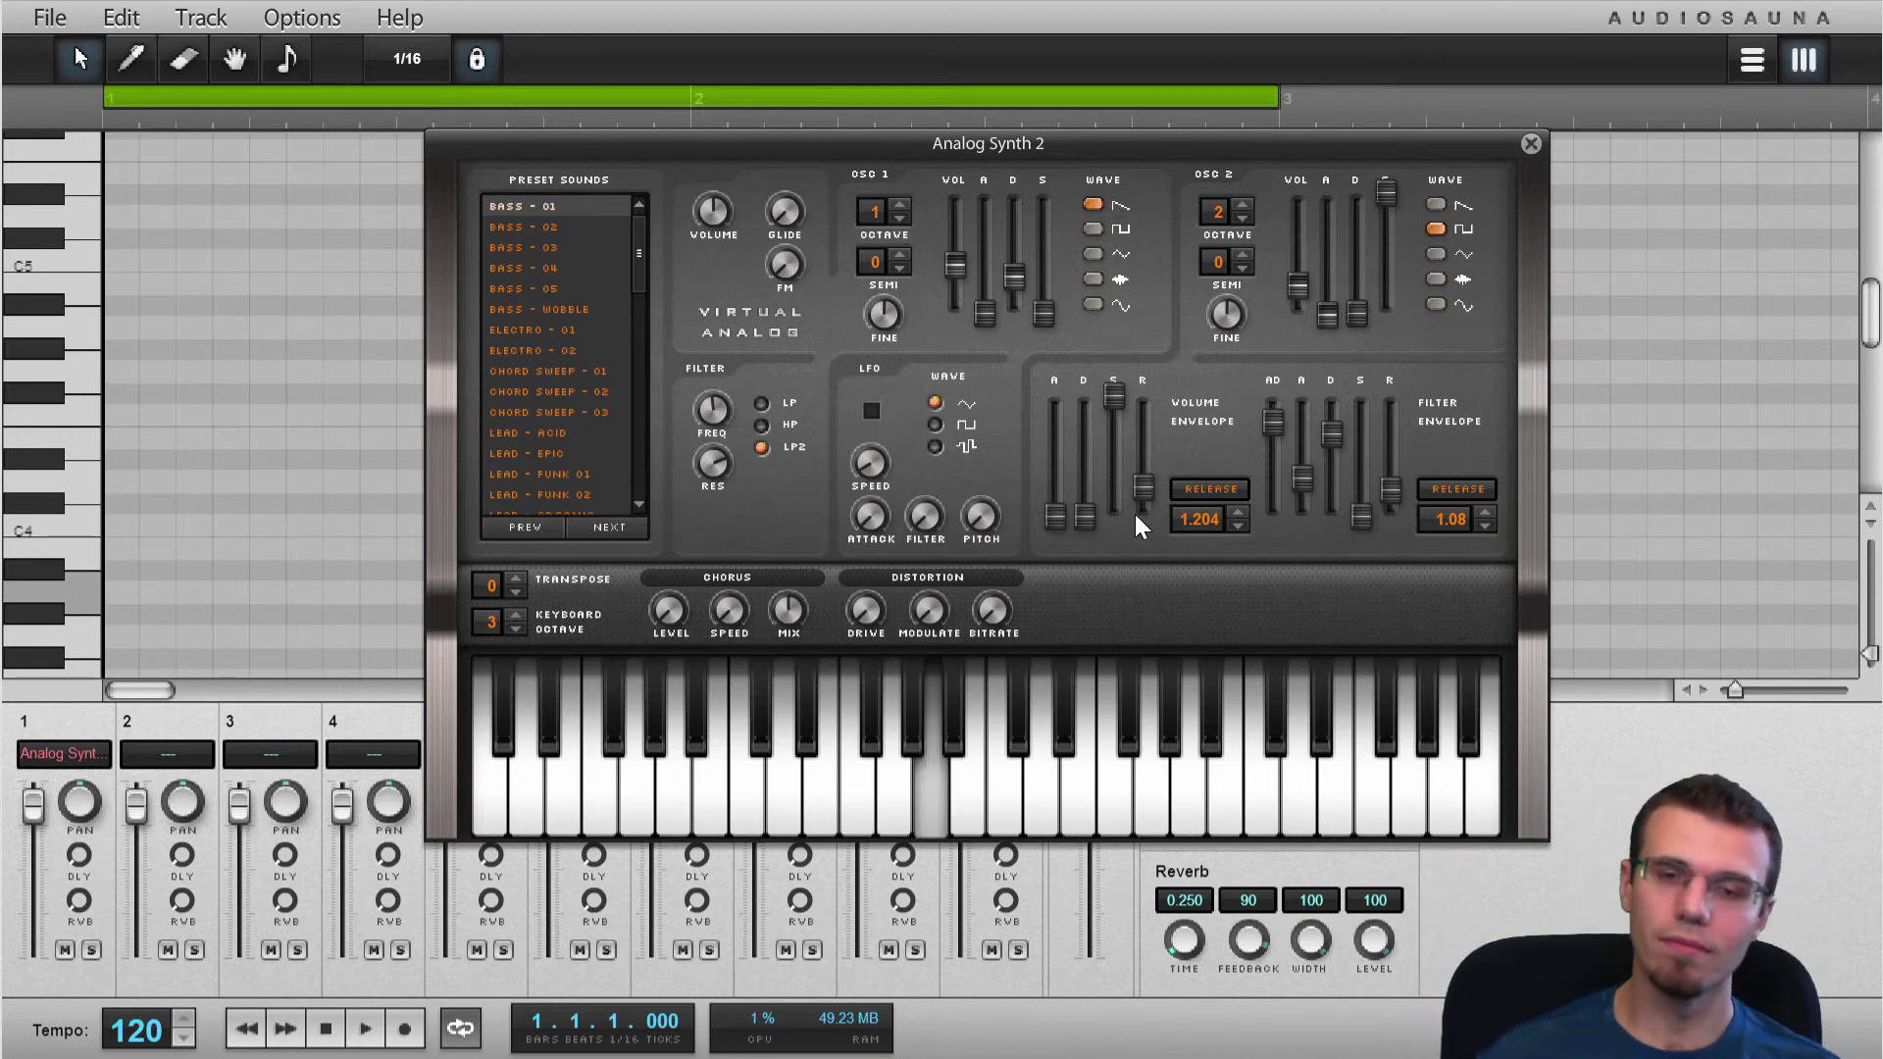
{"action": "key", "text": "v"}
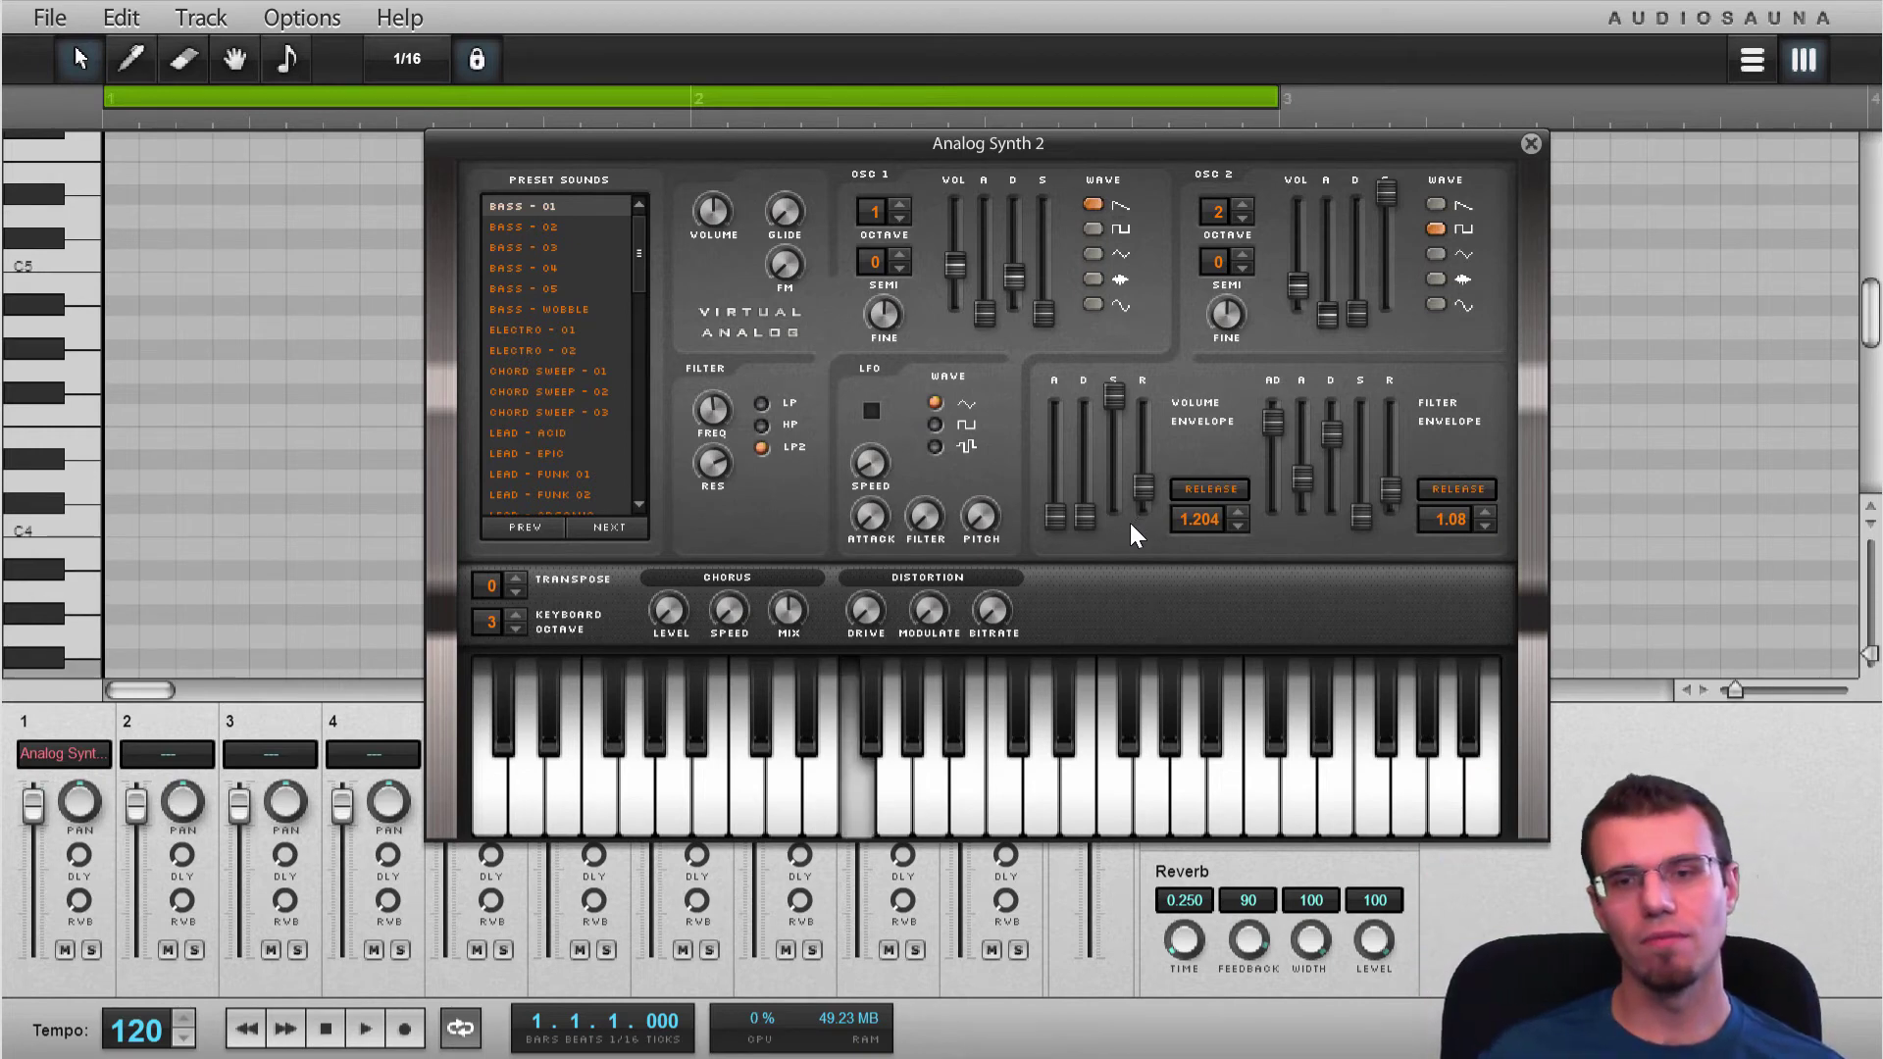
{"action": "key", "text": "n"}
{"action": "key", "text": "comma"}
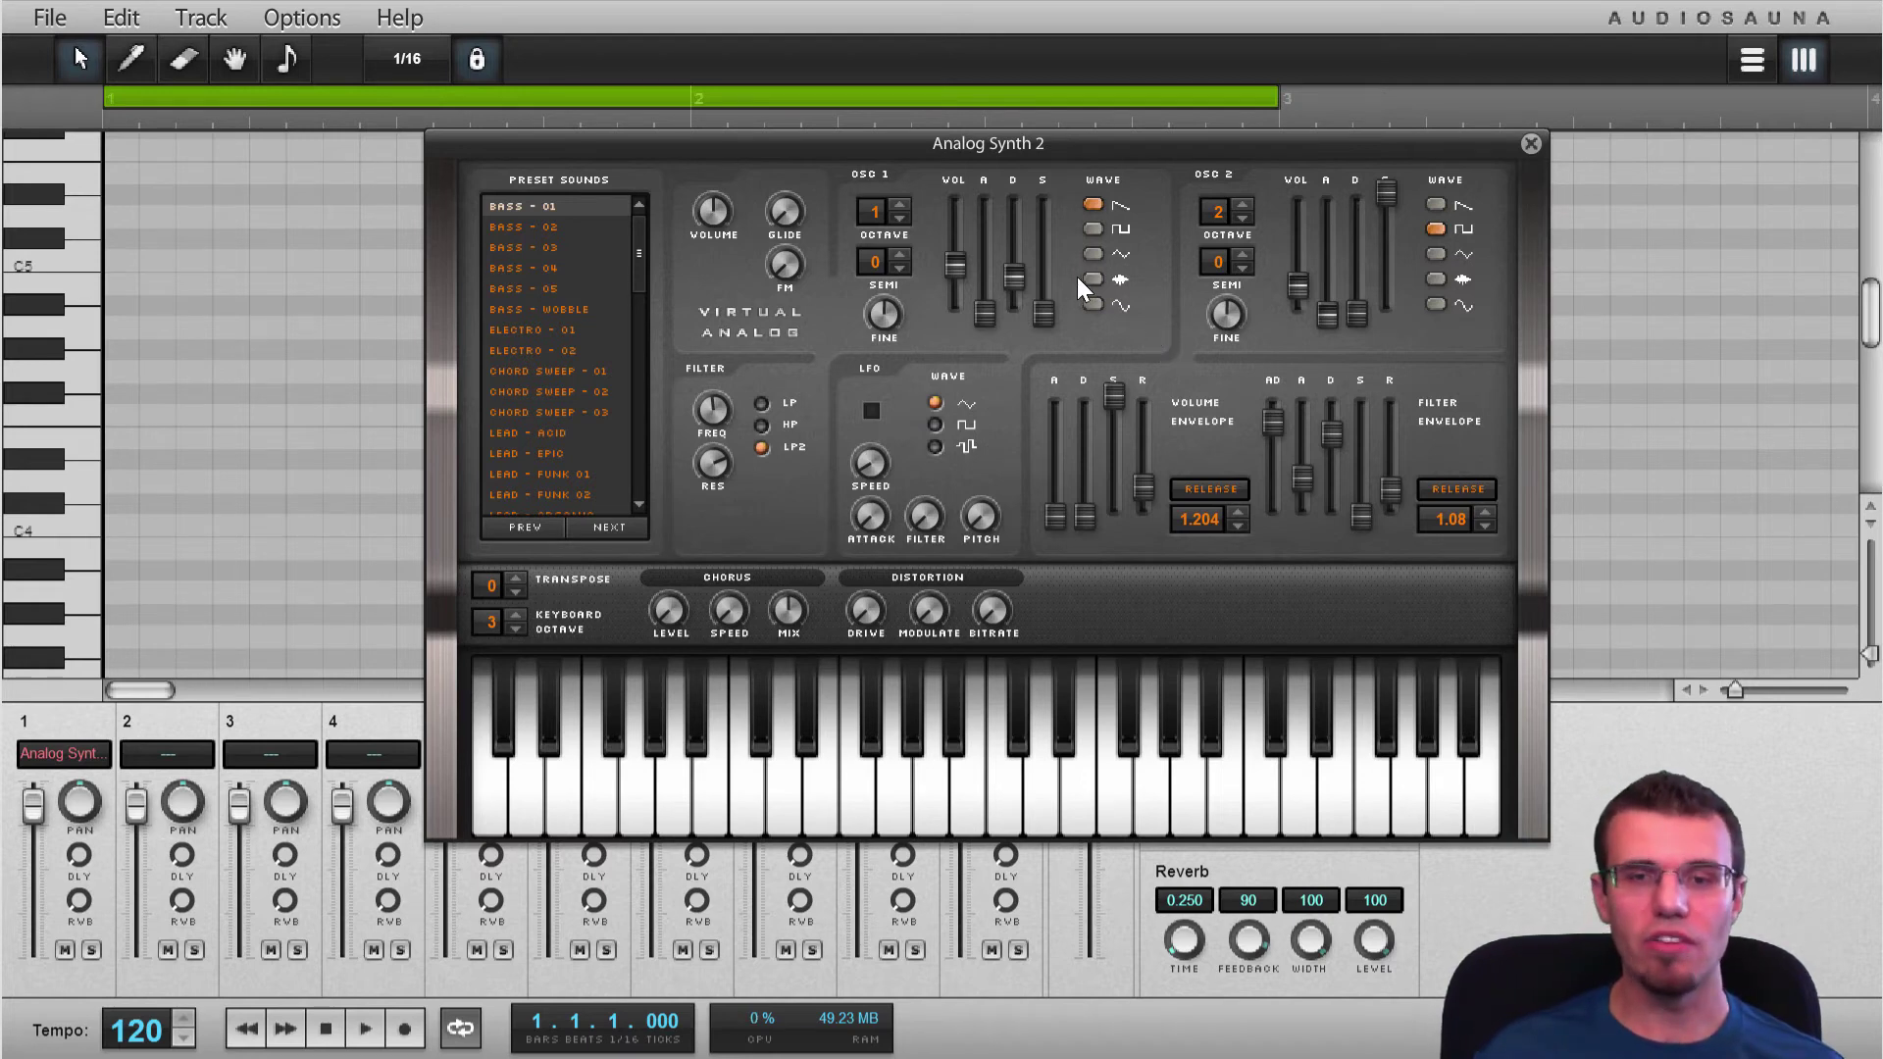
Return oscillator 1 to octave 0 and oscillator 2 to octave 1, and detune them slightly with their fine tuning
{"action": "left_click", "coordinate": [899, 218]}
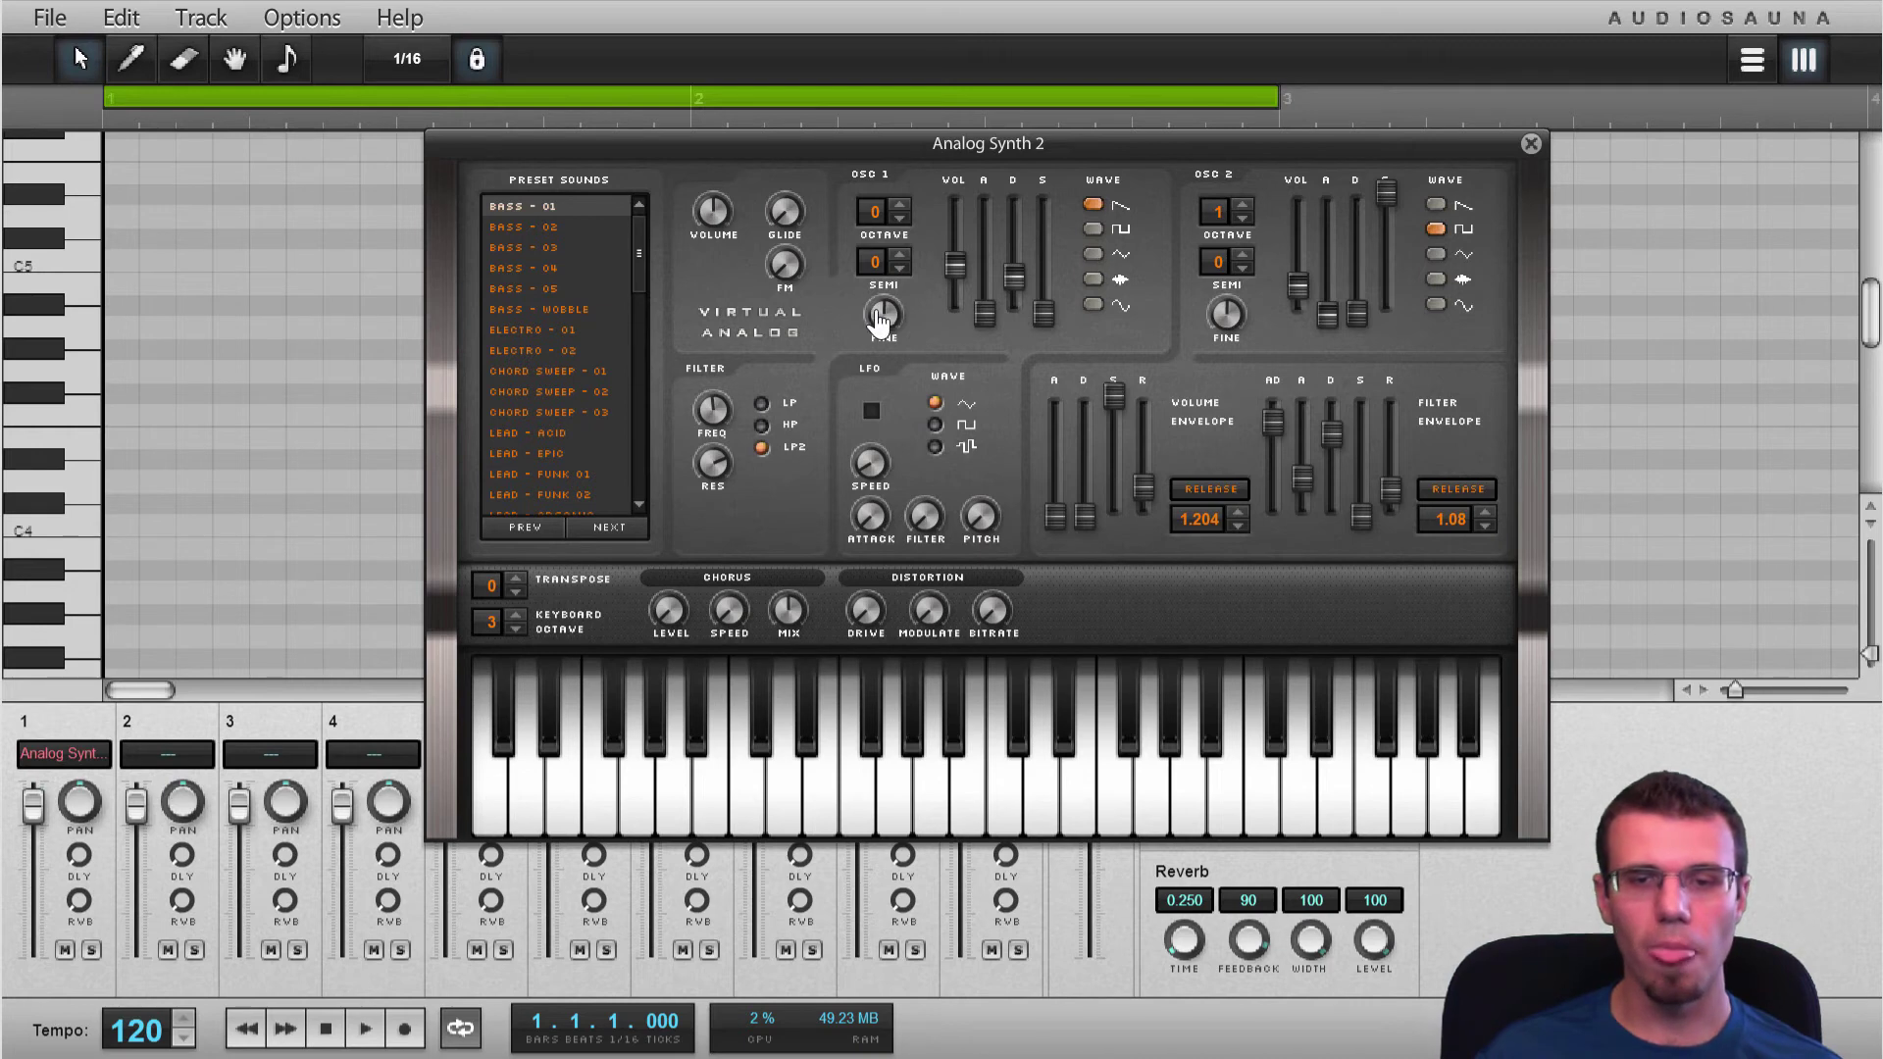
{"action": "left_click_drag", "start_coordinate": [883, 315], "coordinate": [880, 341]}
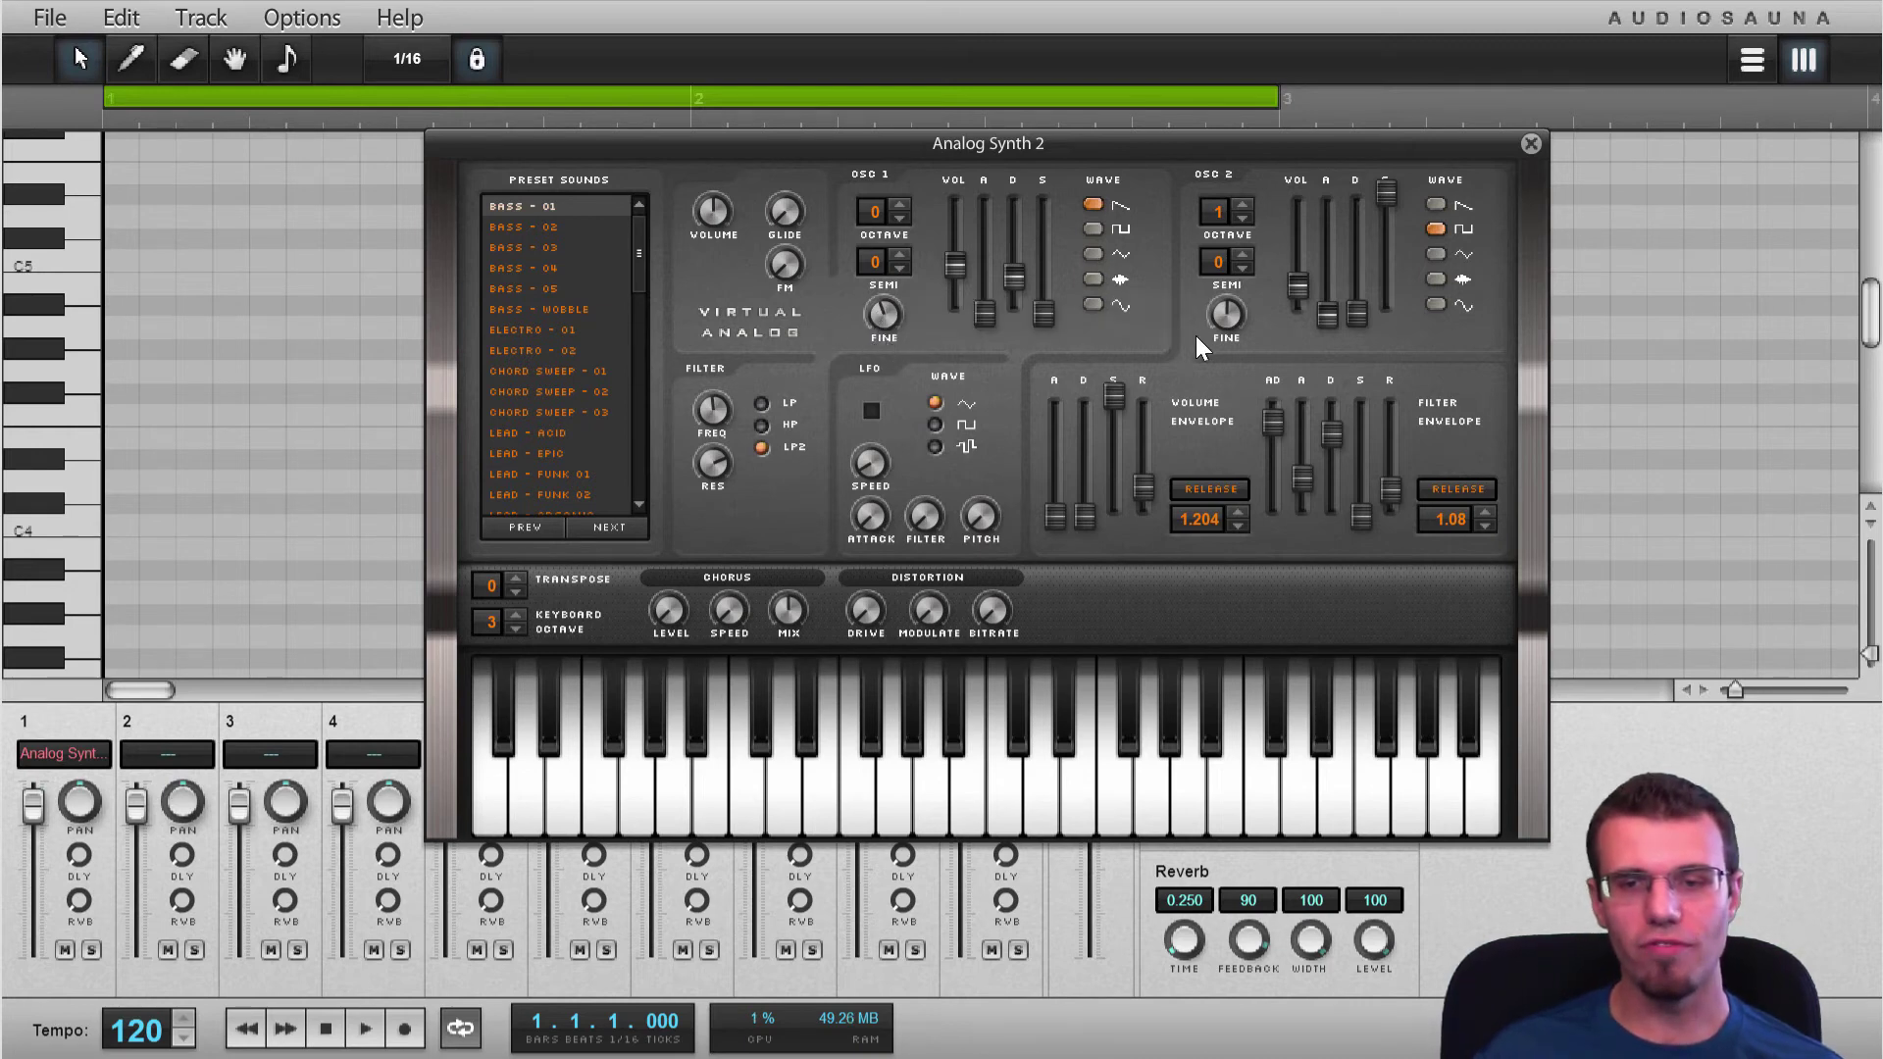
{"action": "left_click_drag", "start_coordinate": [1226, 316], "coordinate": [1232, 325]}
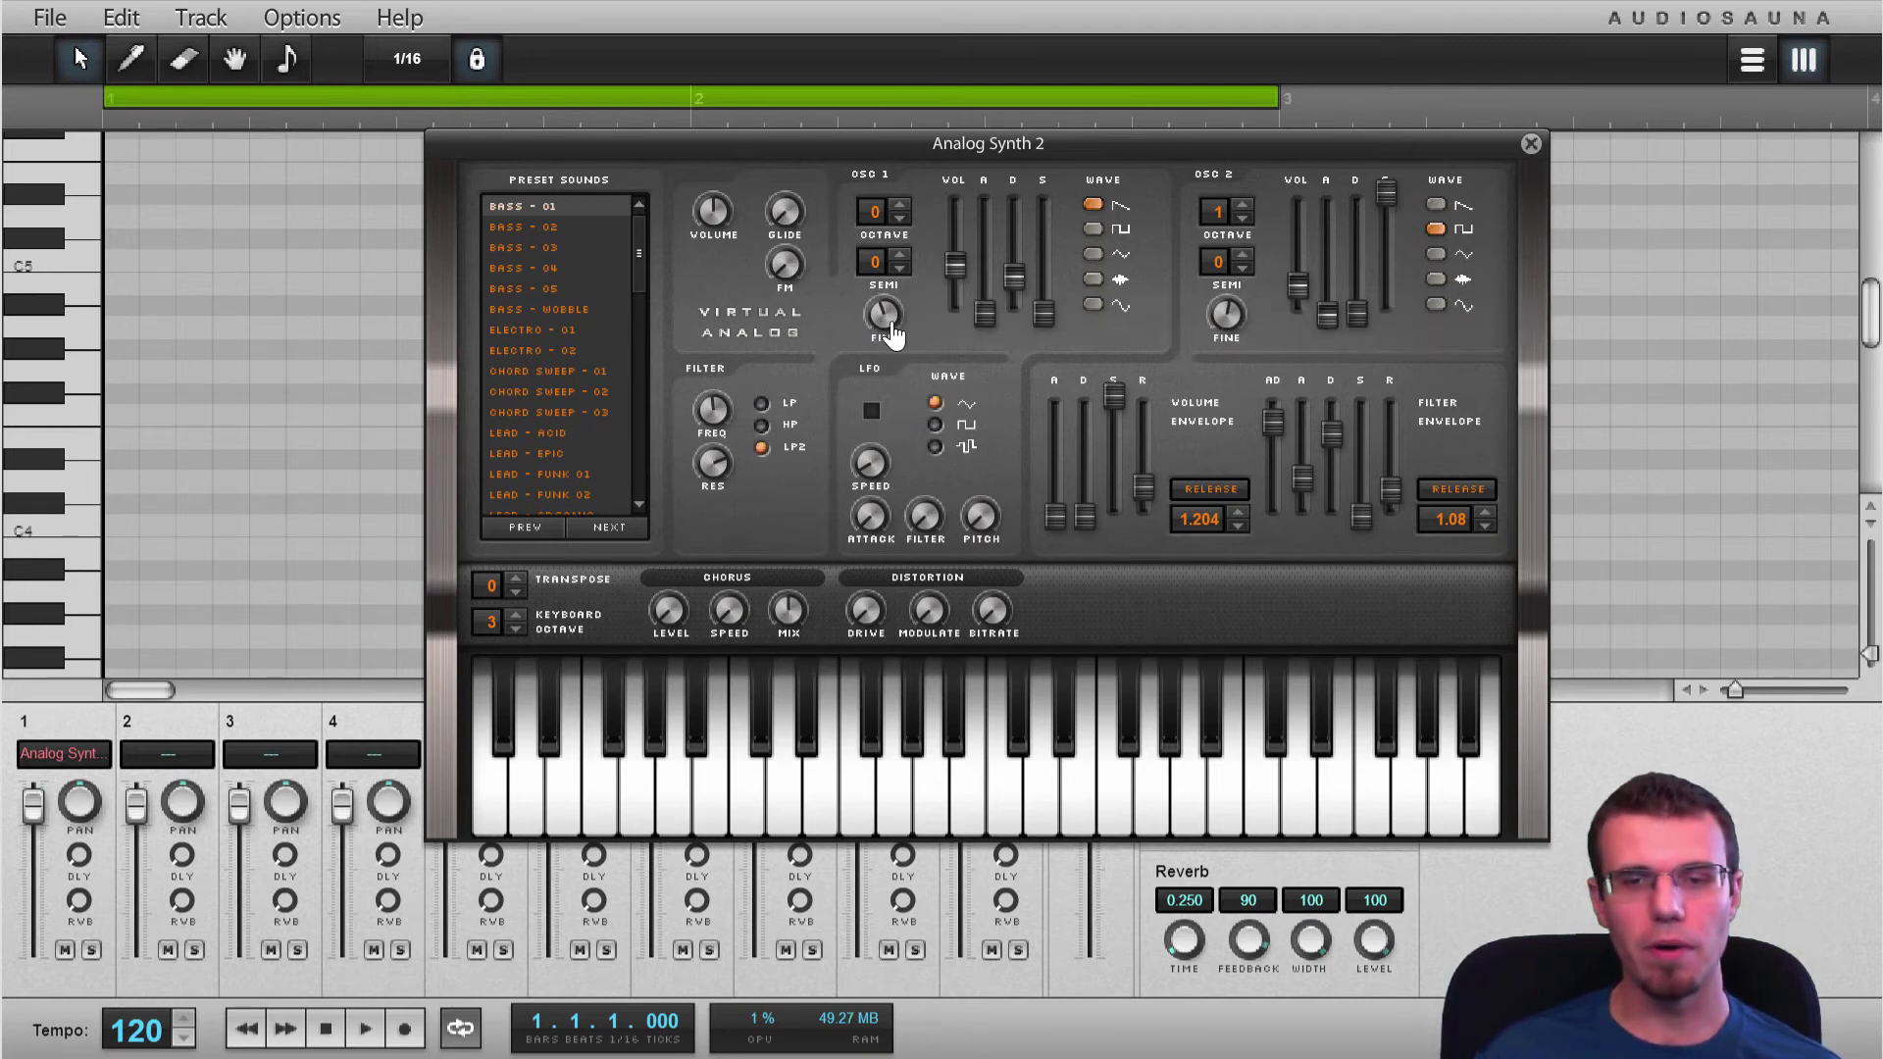
{"action": "mouse_move", "coordinate": [877, 333]}
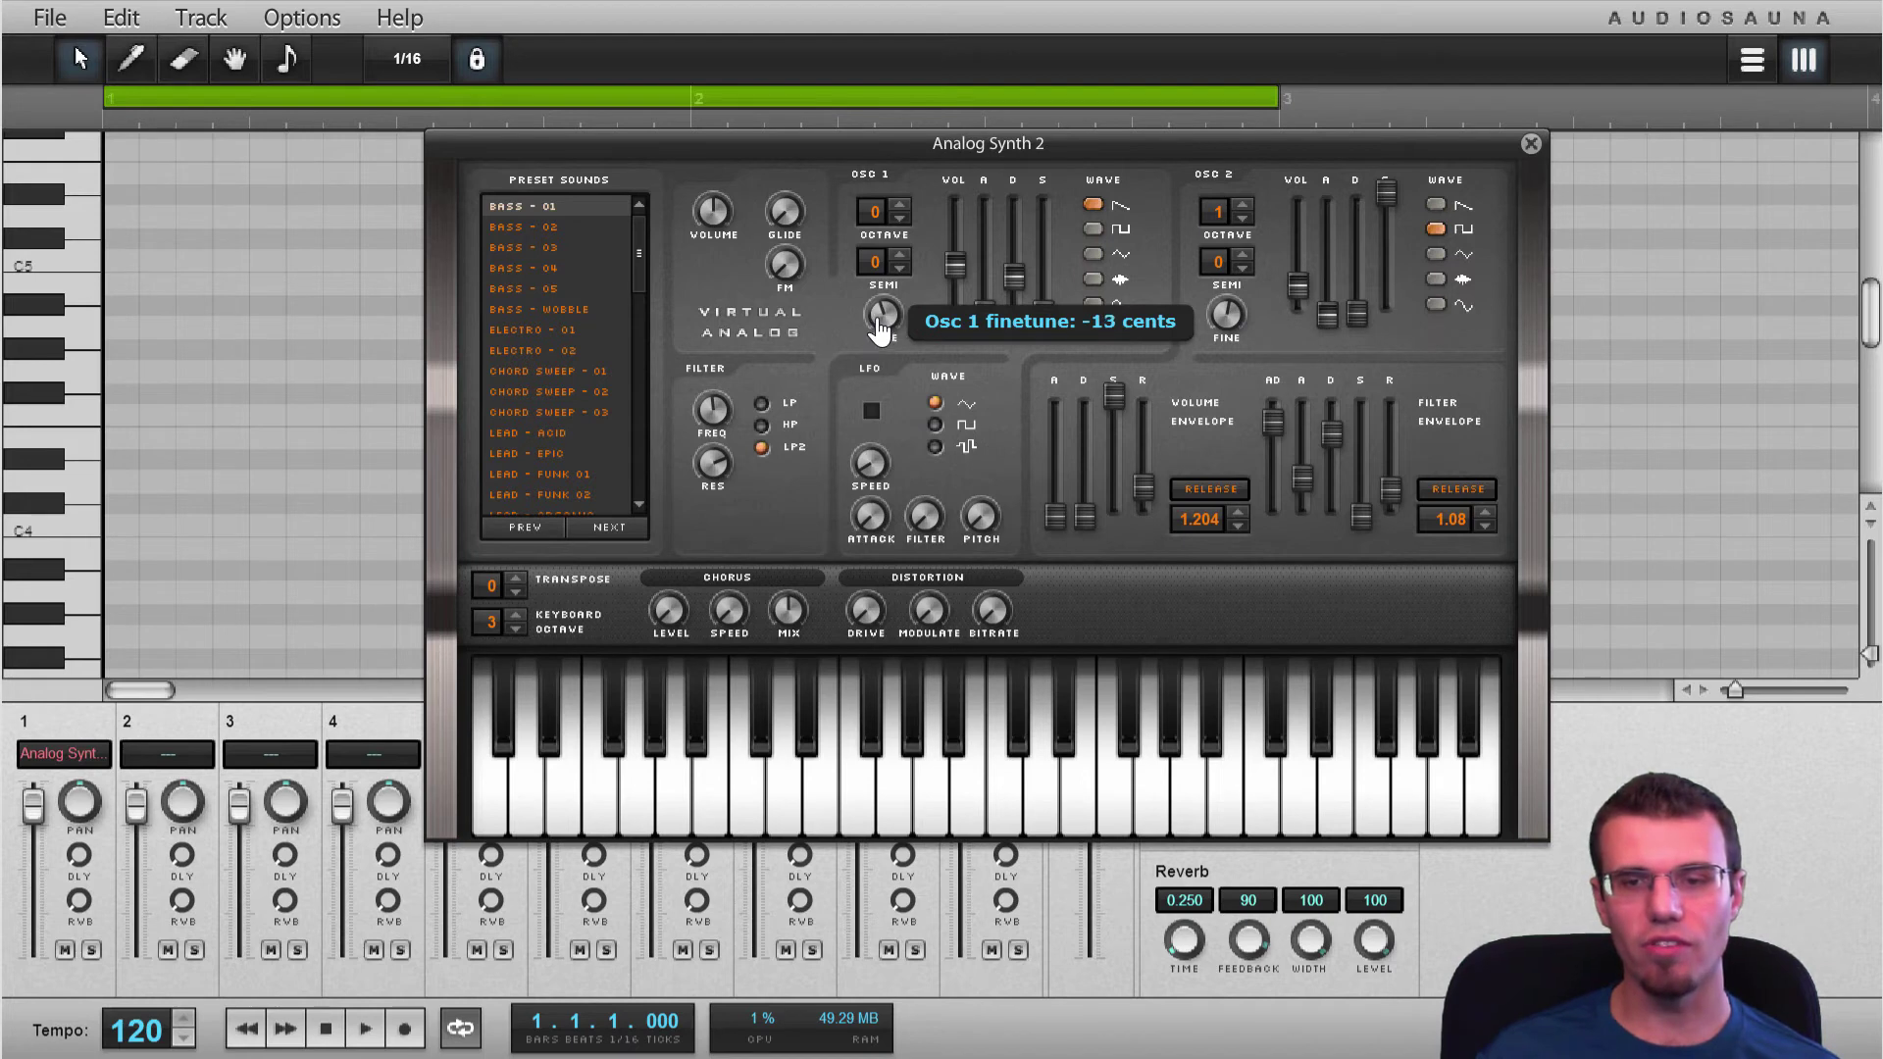
{"action": "left_click_drag", "start_coordinate": [880, 319], "coordinate": [883, 323]}
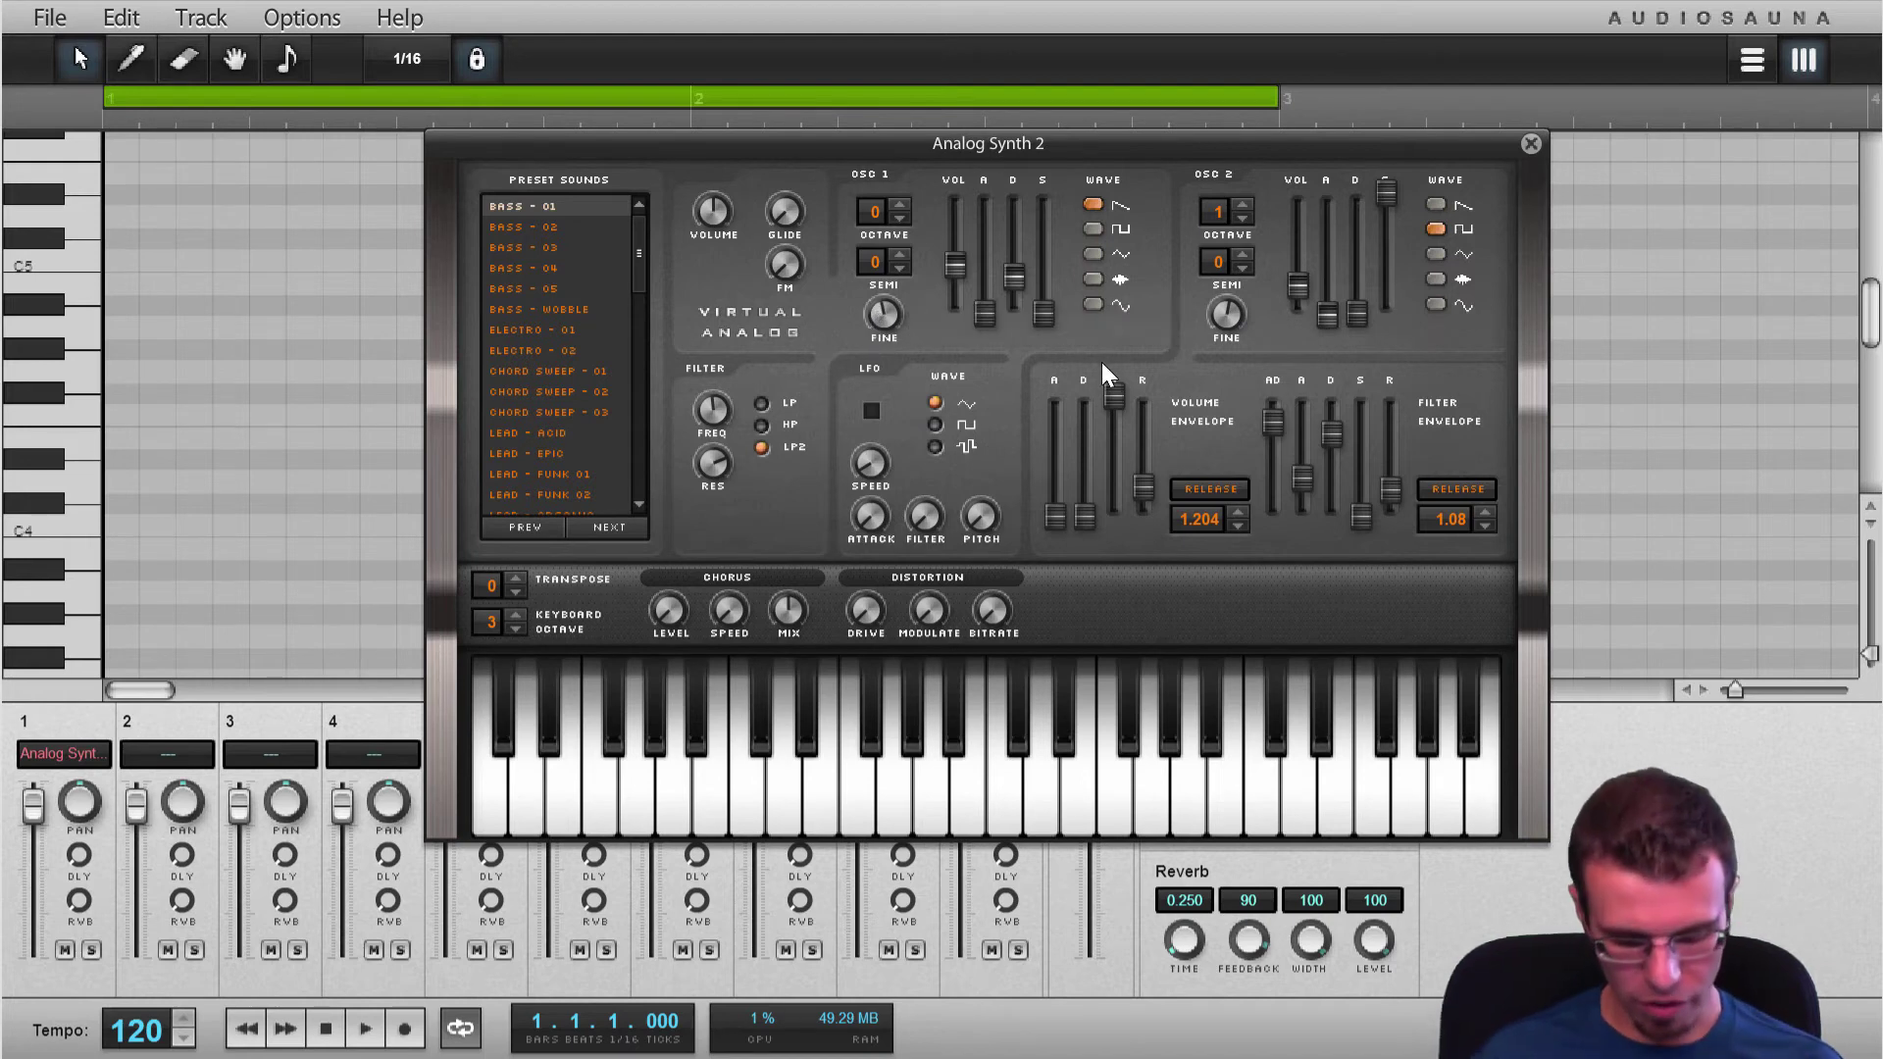
{"action": "key", "text": "n"}
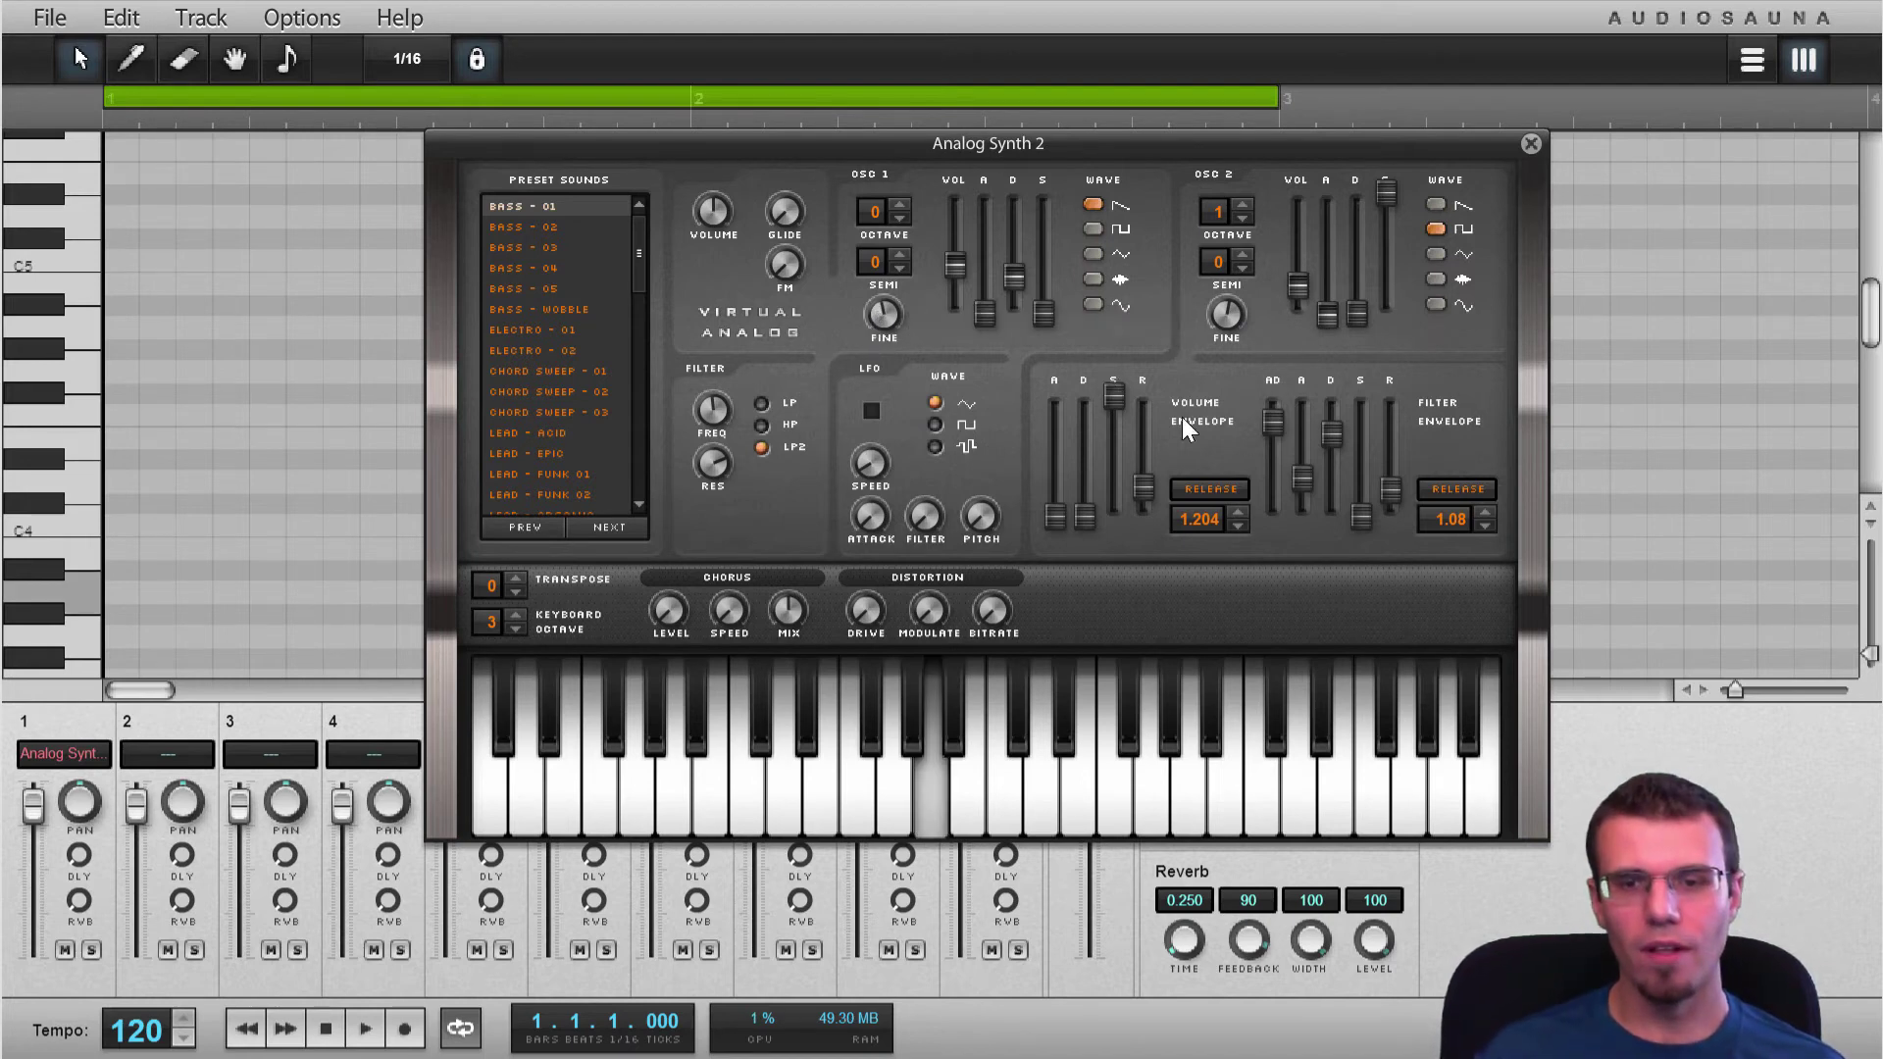
Set the filter envelope's attack depth and attack to 0 and its decay to 2.685, checking with a note
{"action": "left_click_drag", "start_coordinate": [1272, 421], "coordinate": [1291, 571]}
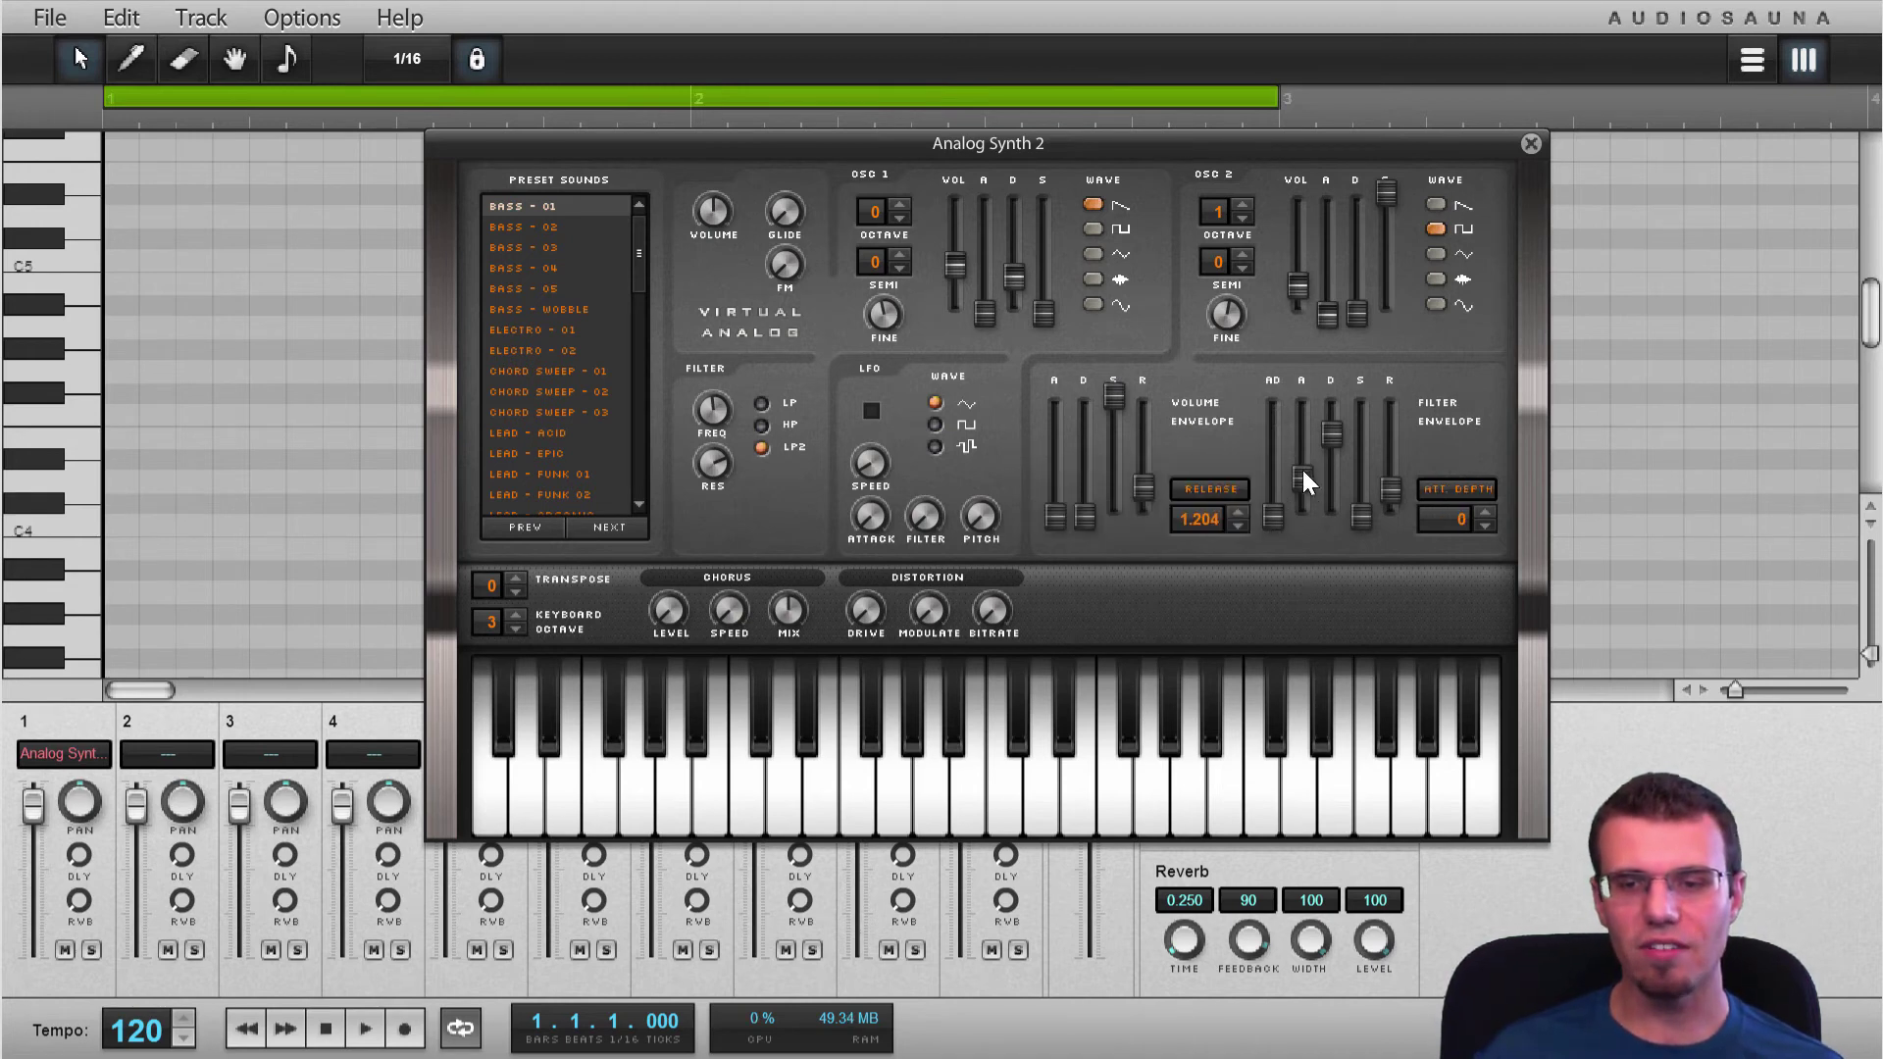
{"action": "left_click_drag", "start_coordinate": [1302, 472], "coordinate": [1315, 556]}
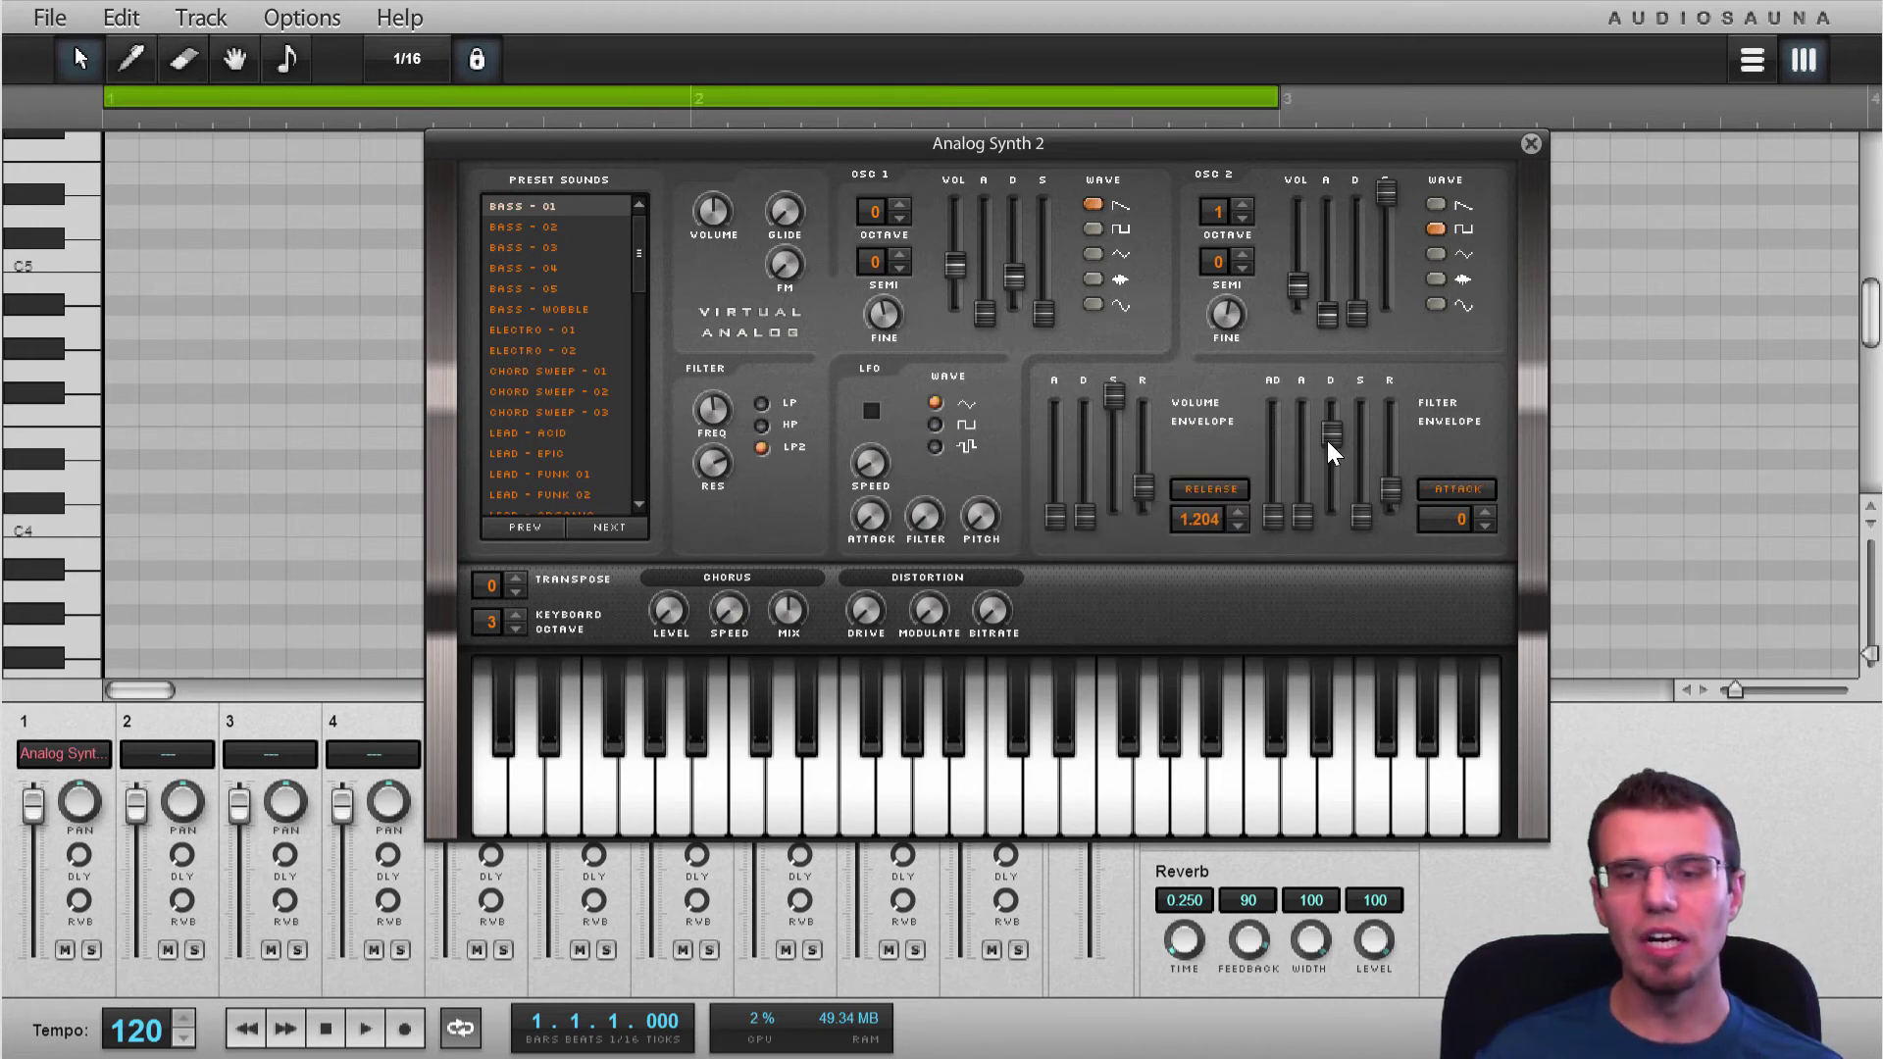
{"action": "key", "text": "n"}
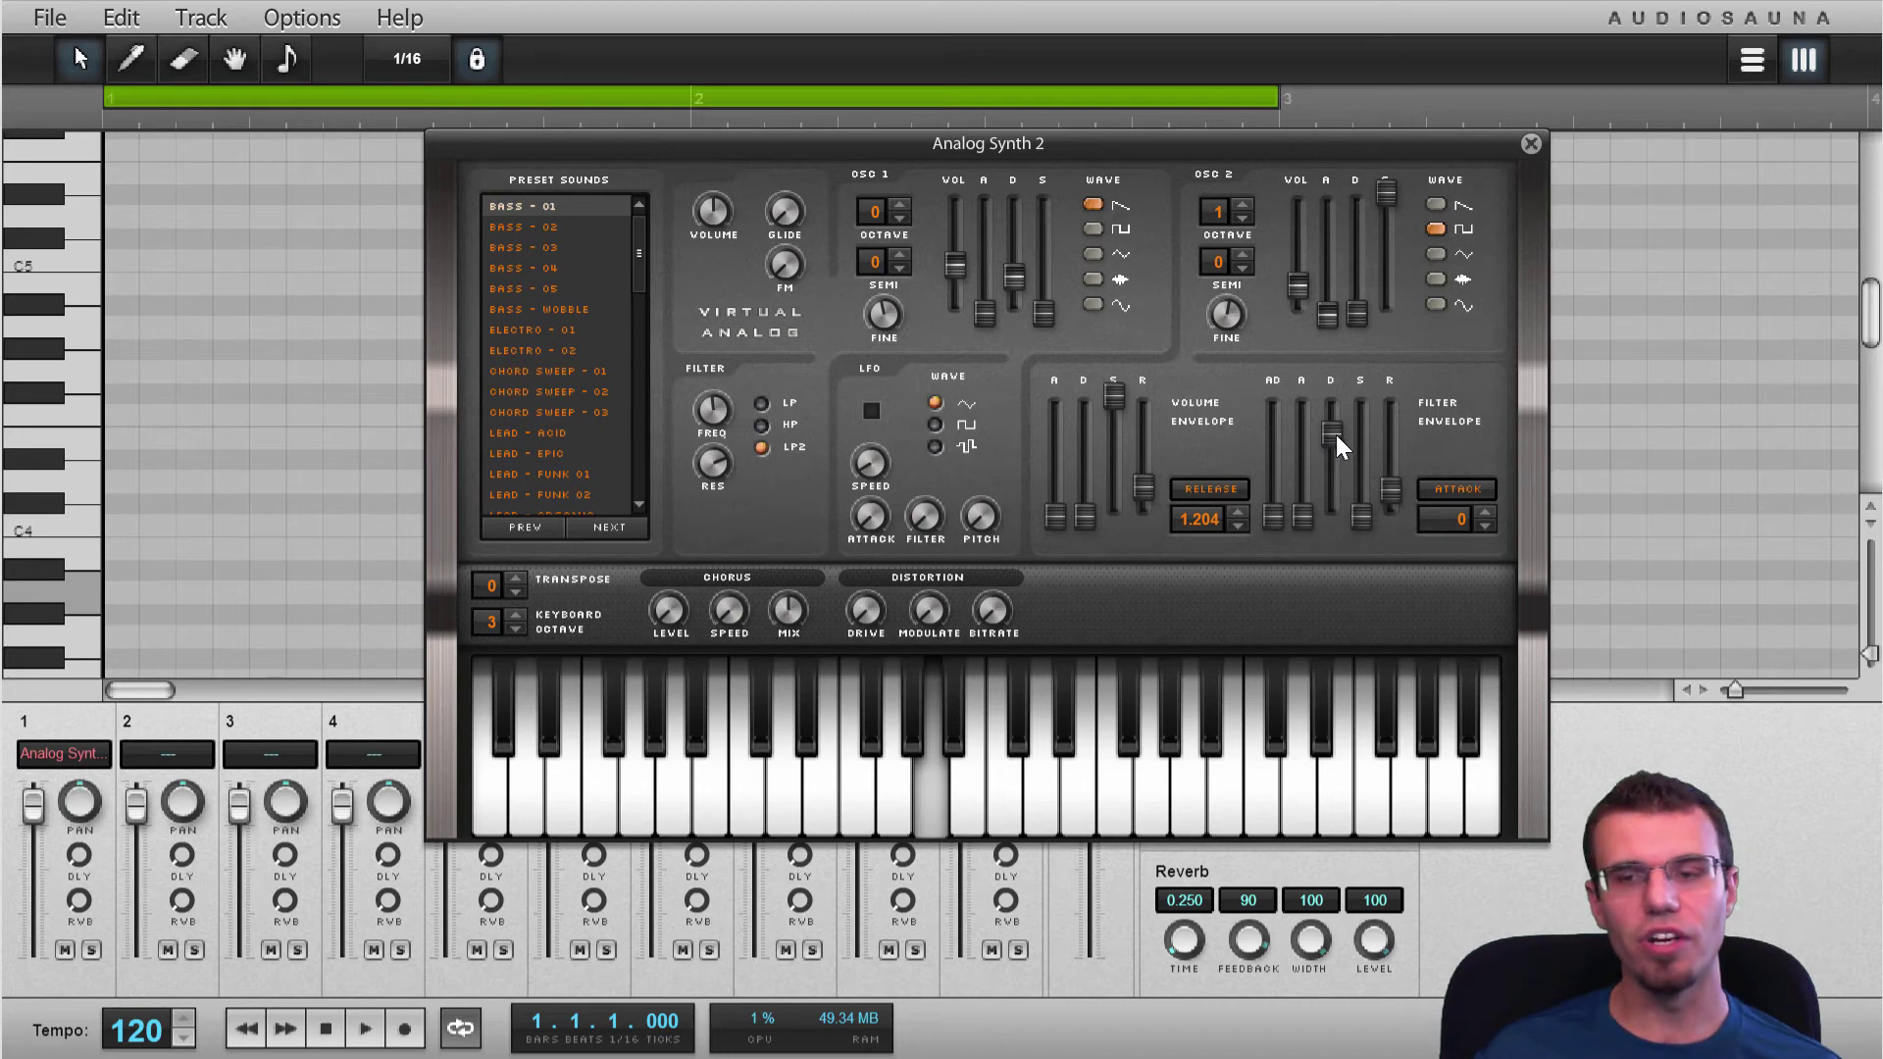
{"action": "left_click_drag", "start_coordinate": [1332, 436], "coordinate": [1331, 453]}
{"action": "key", "text": "n"}
Lower the filter's resonance and switch the filter type to LP while playing notes
{"action": "left_click_drag", "start_coordinate": [714, 465], "coordinate": [731, 610]}
{"action": "key", "text": "n"}
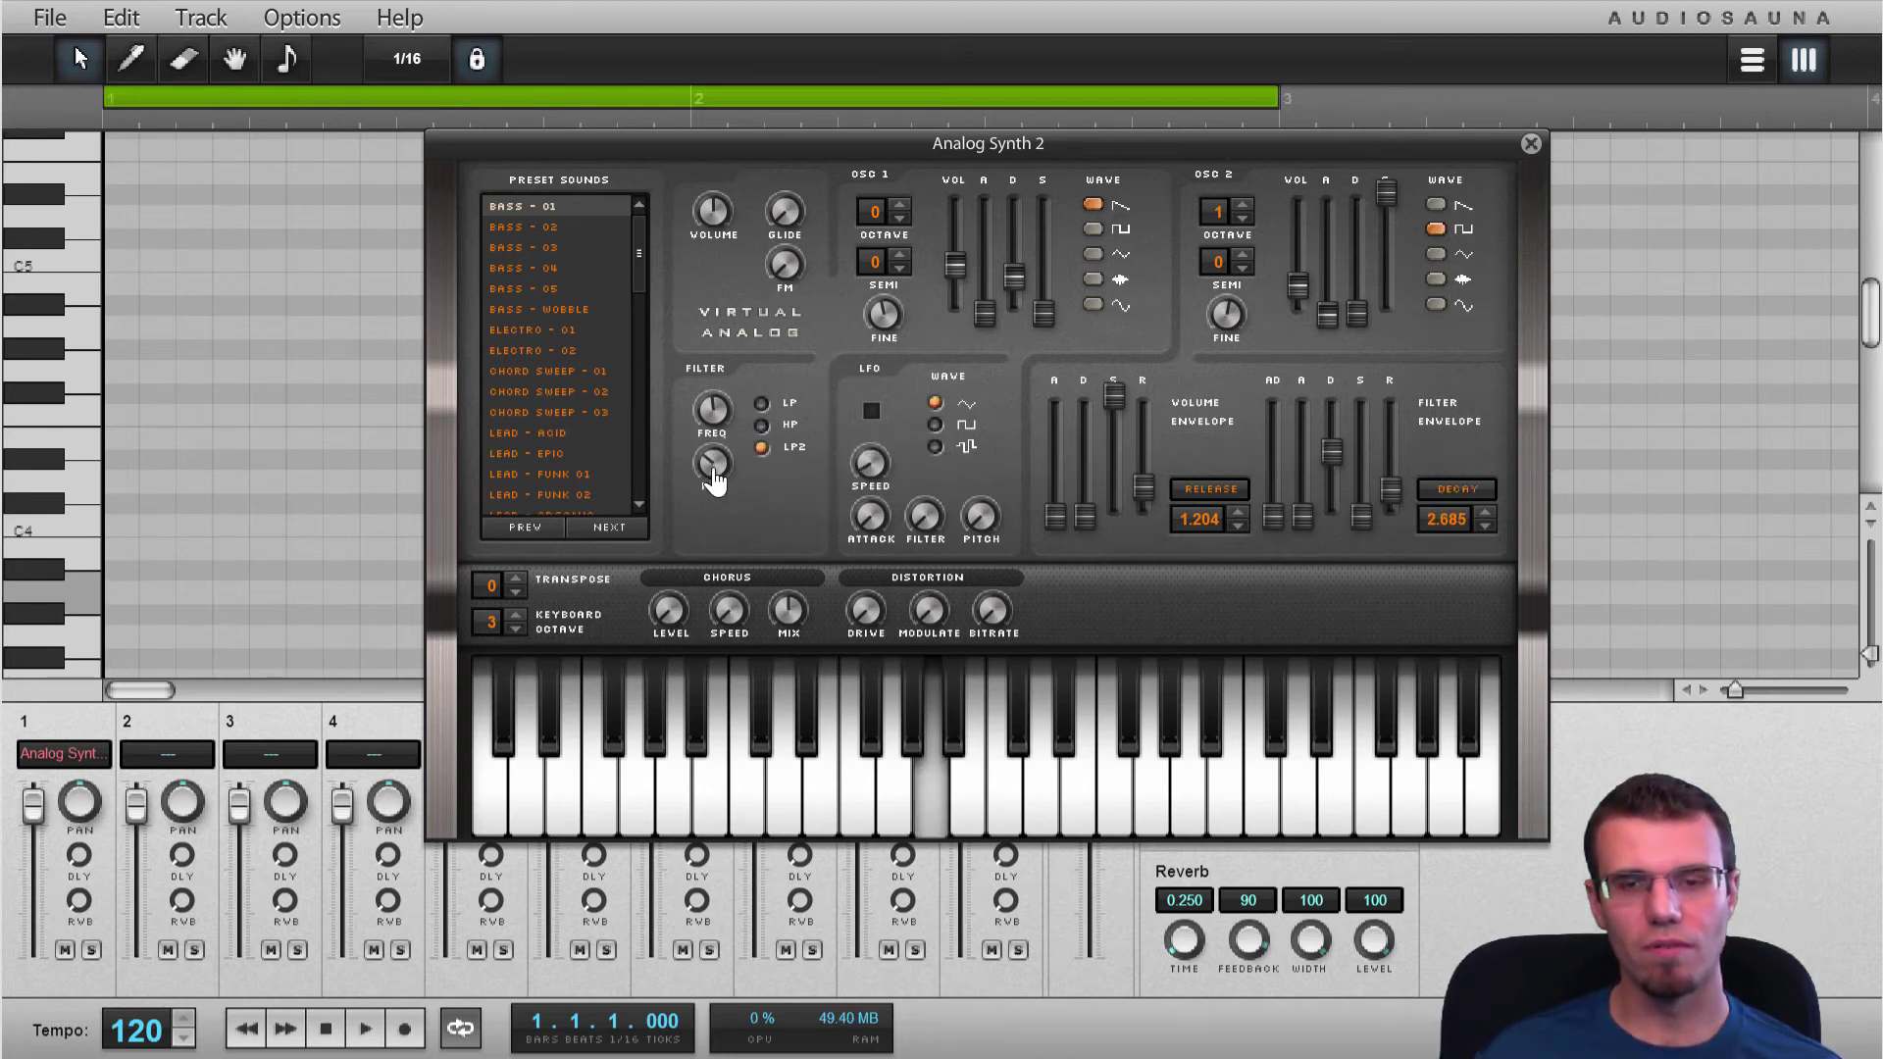
{"action": "left_click", "coordinate": [761, 403]}
{"action": "key", "text": "n"}
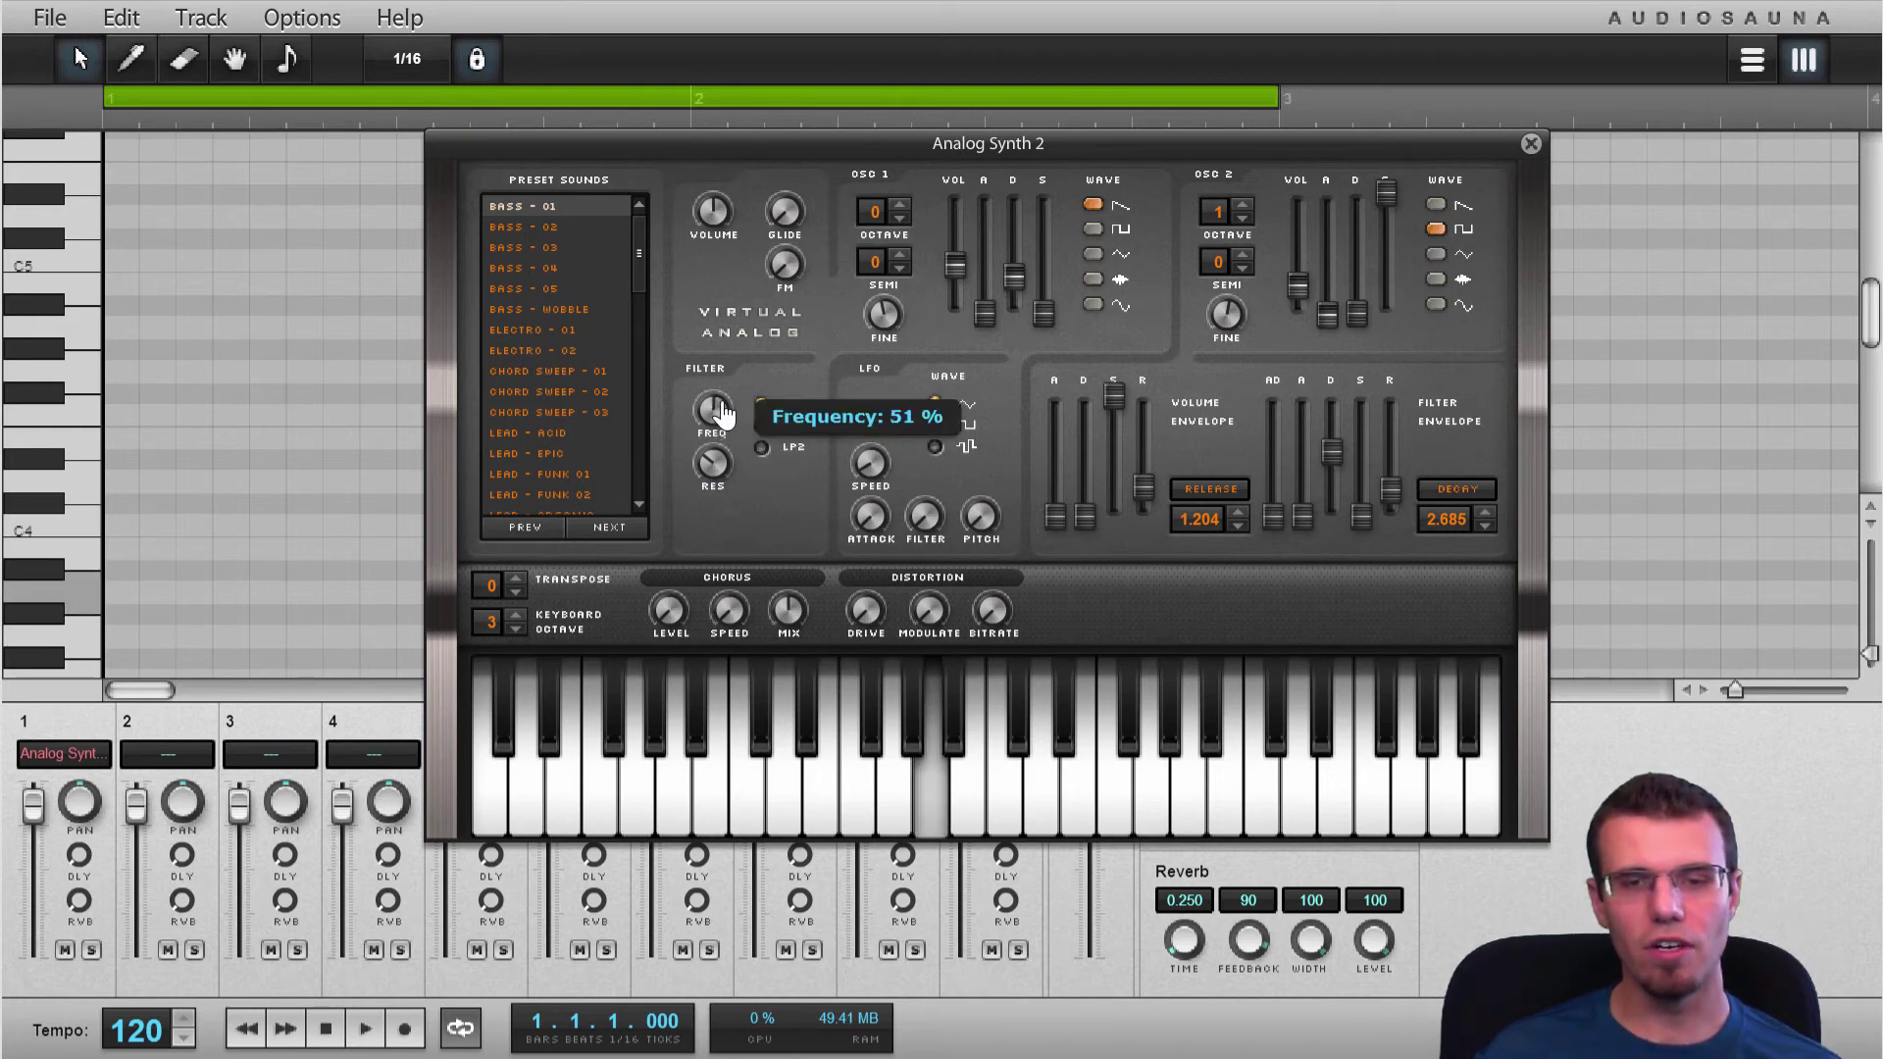
{"action": "key", "text": "n"}
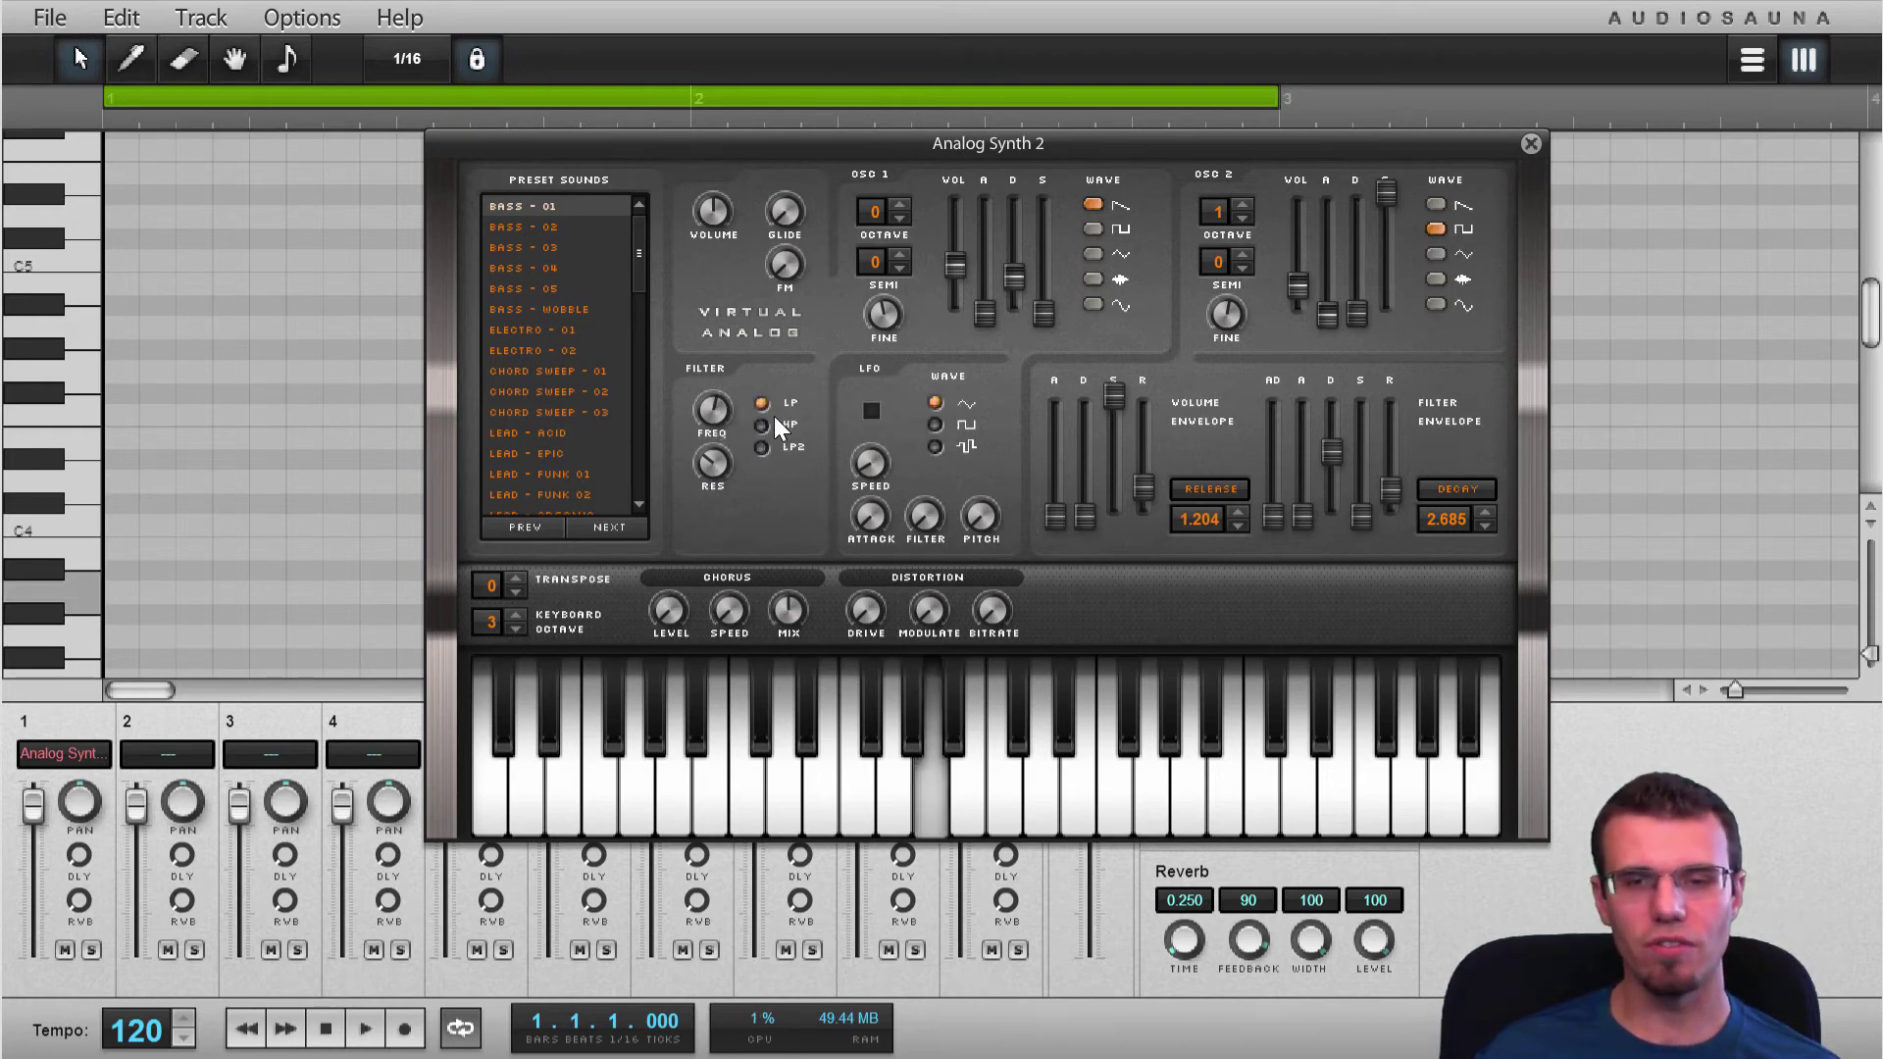
Switch oscillator 2's waveform to sawtooth and play notes to hear the change
{"action": "key", "text": "n"}
{"action": "key", "text": "n"}
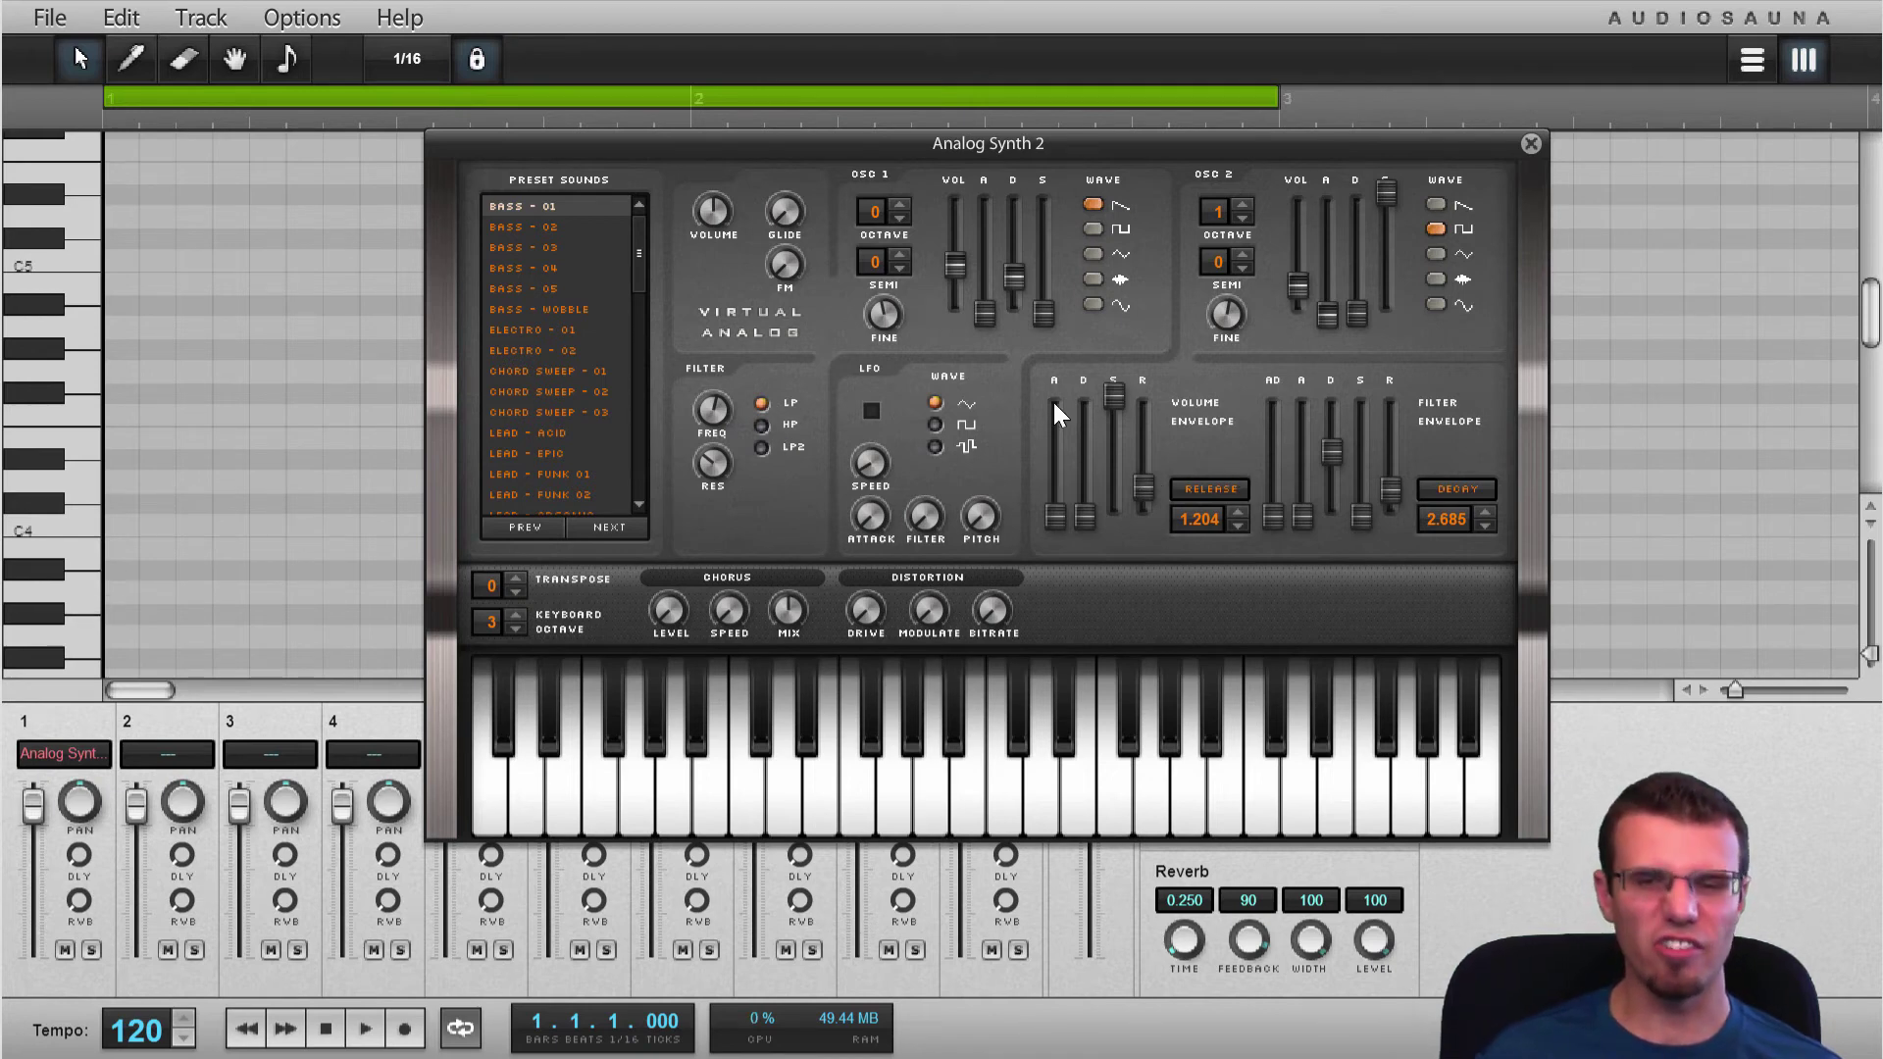
{"action": "key", "text": "n"}
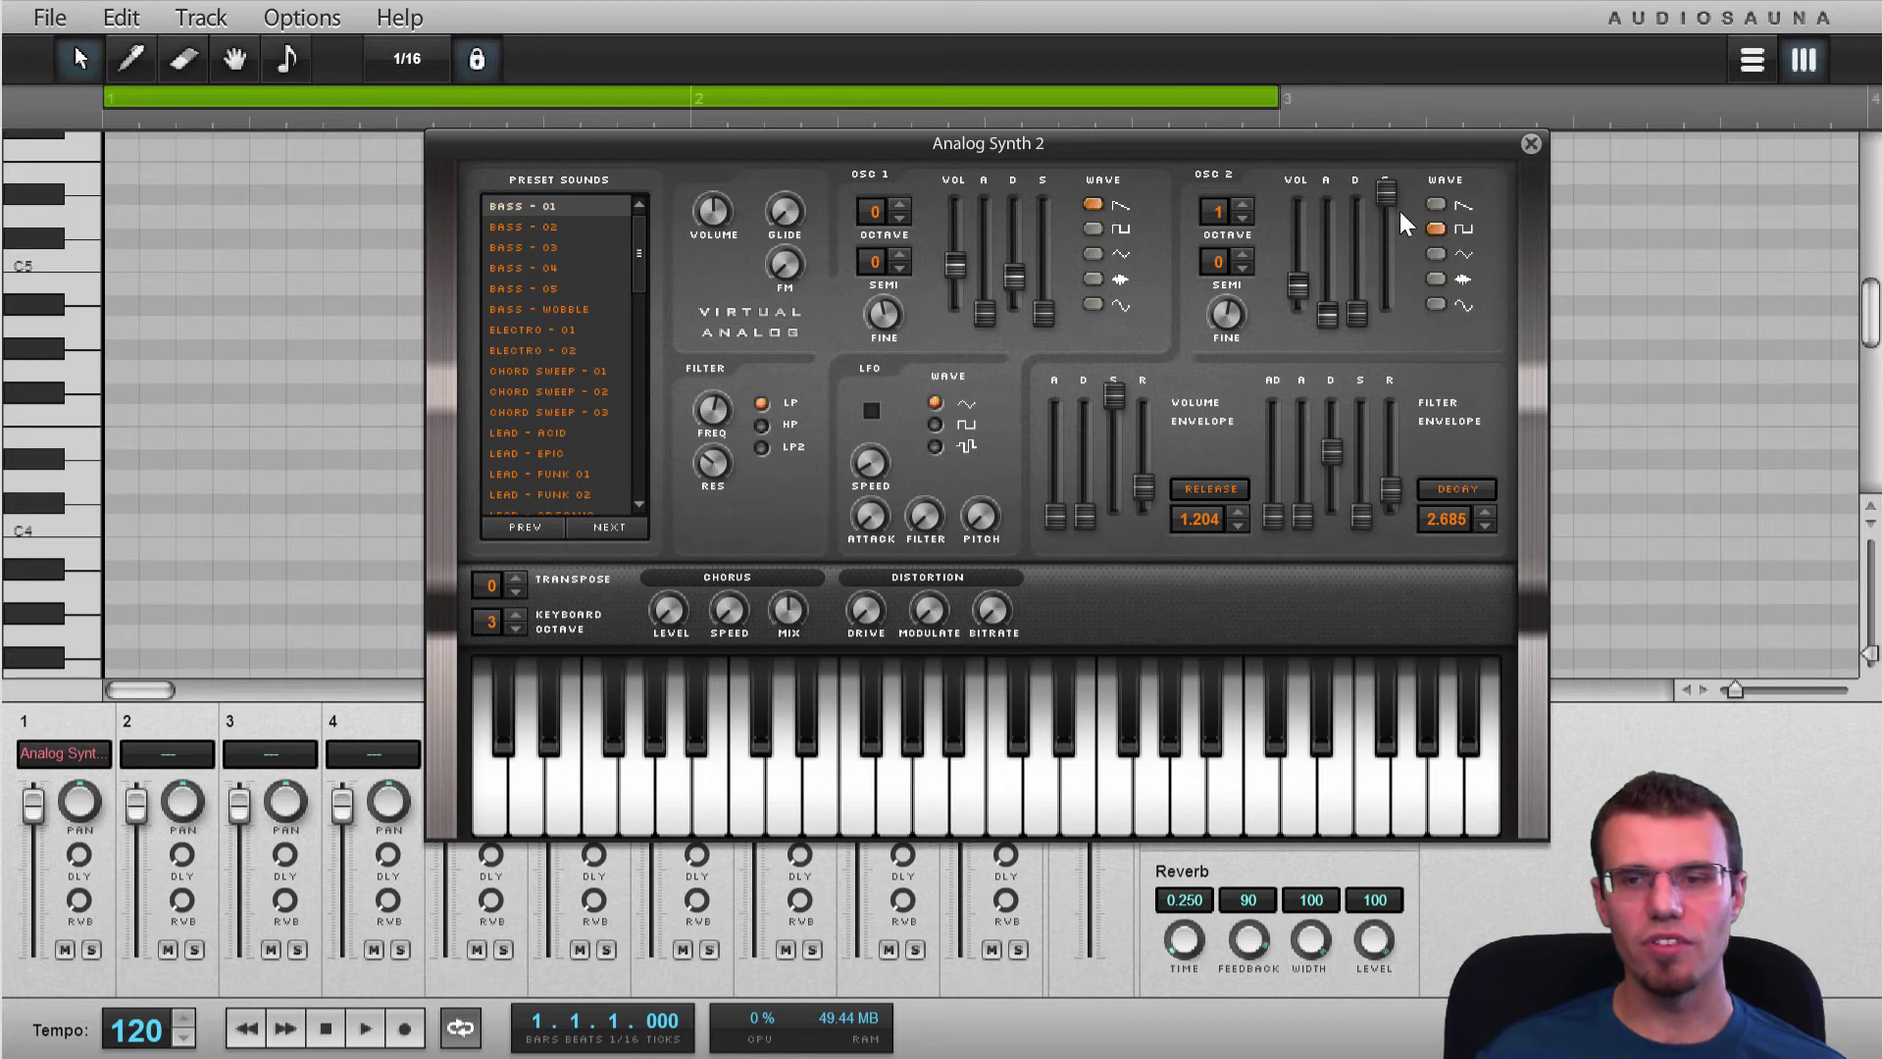
{"action": "key", "text": "n"}
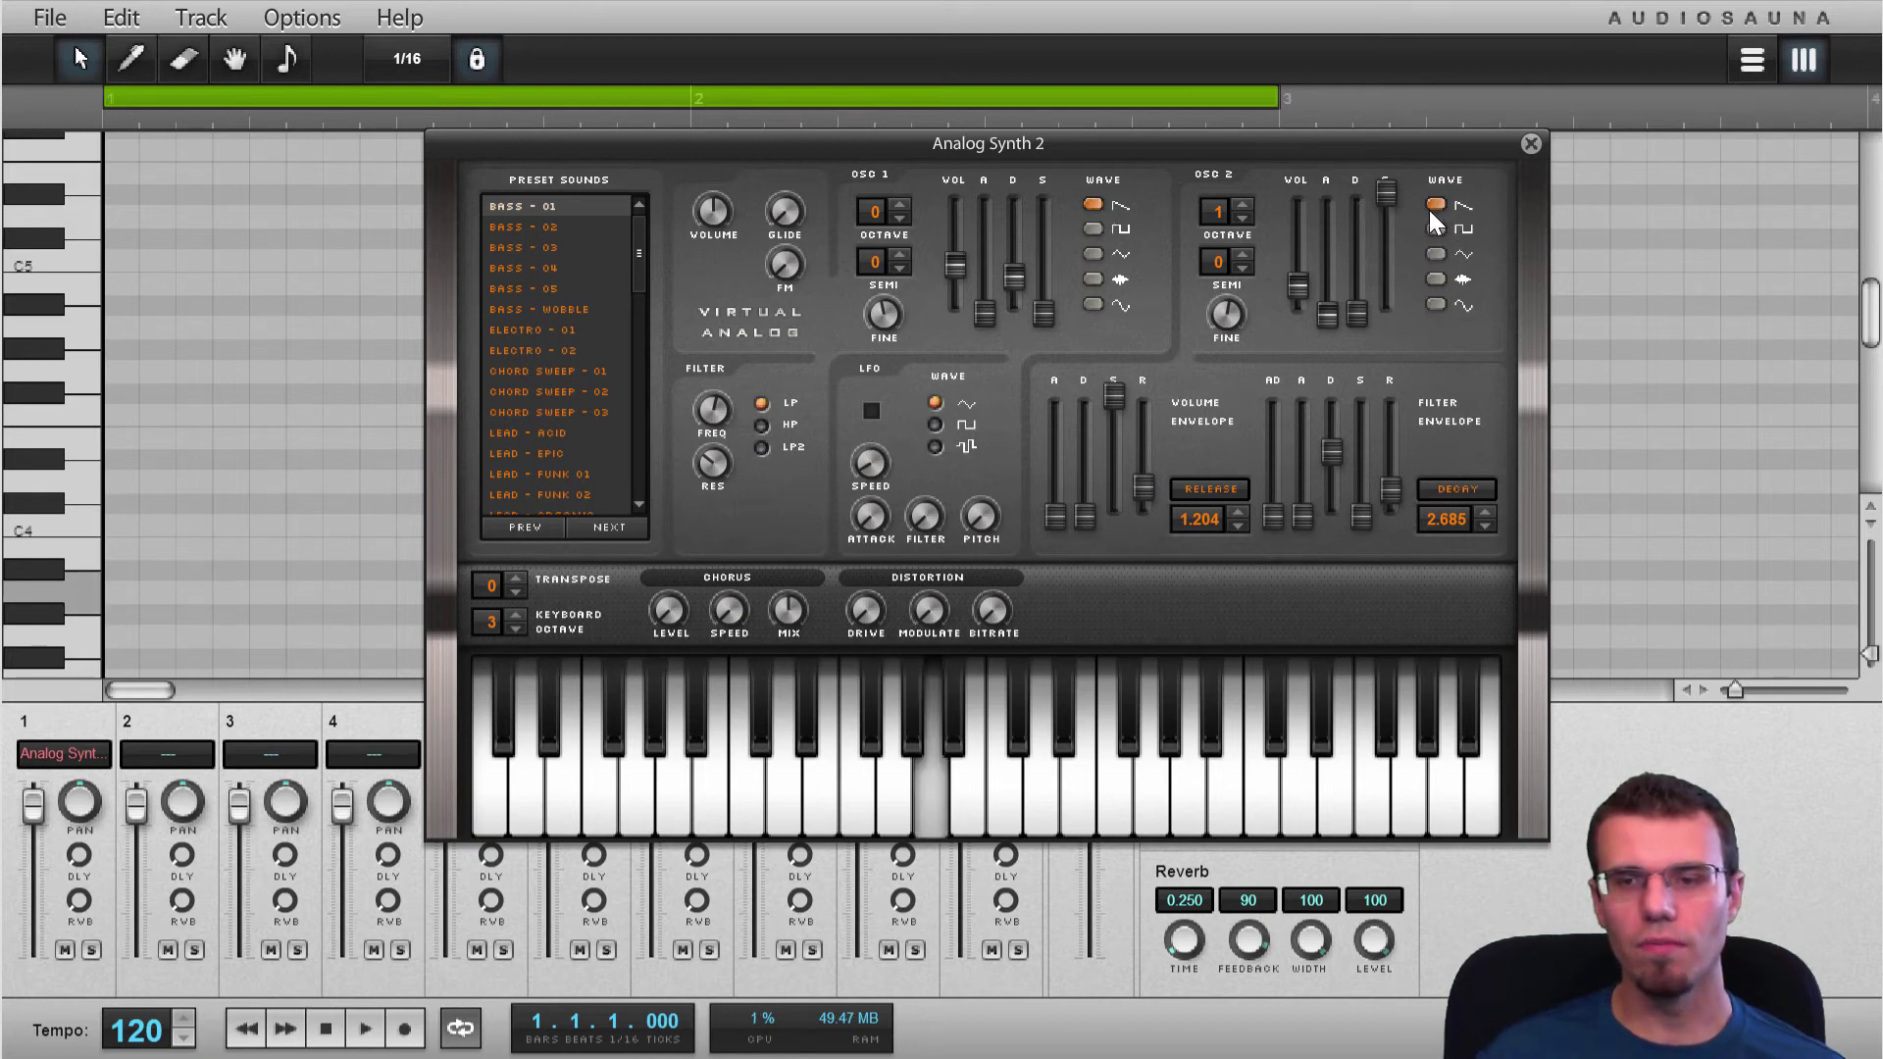
{"action": "key", "text": "n"}
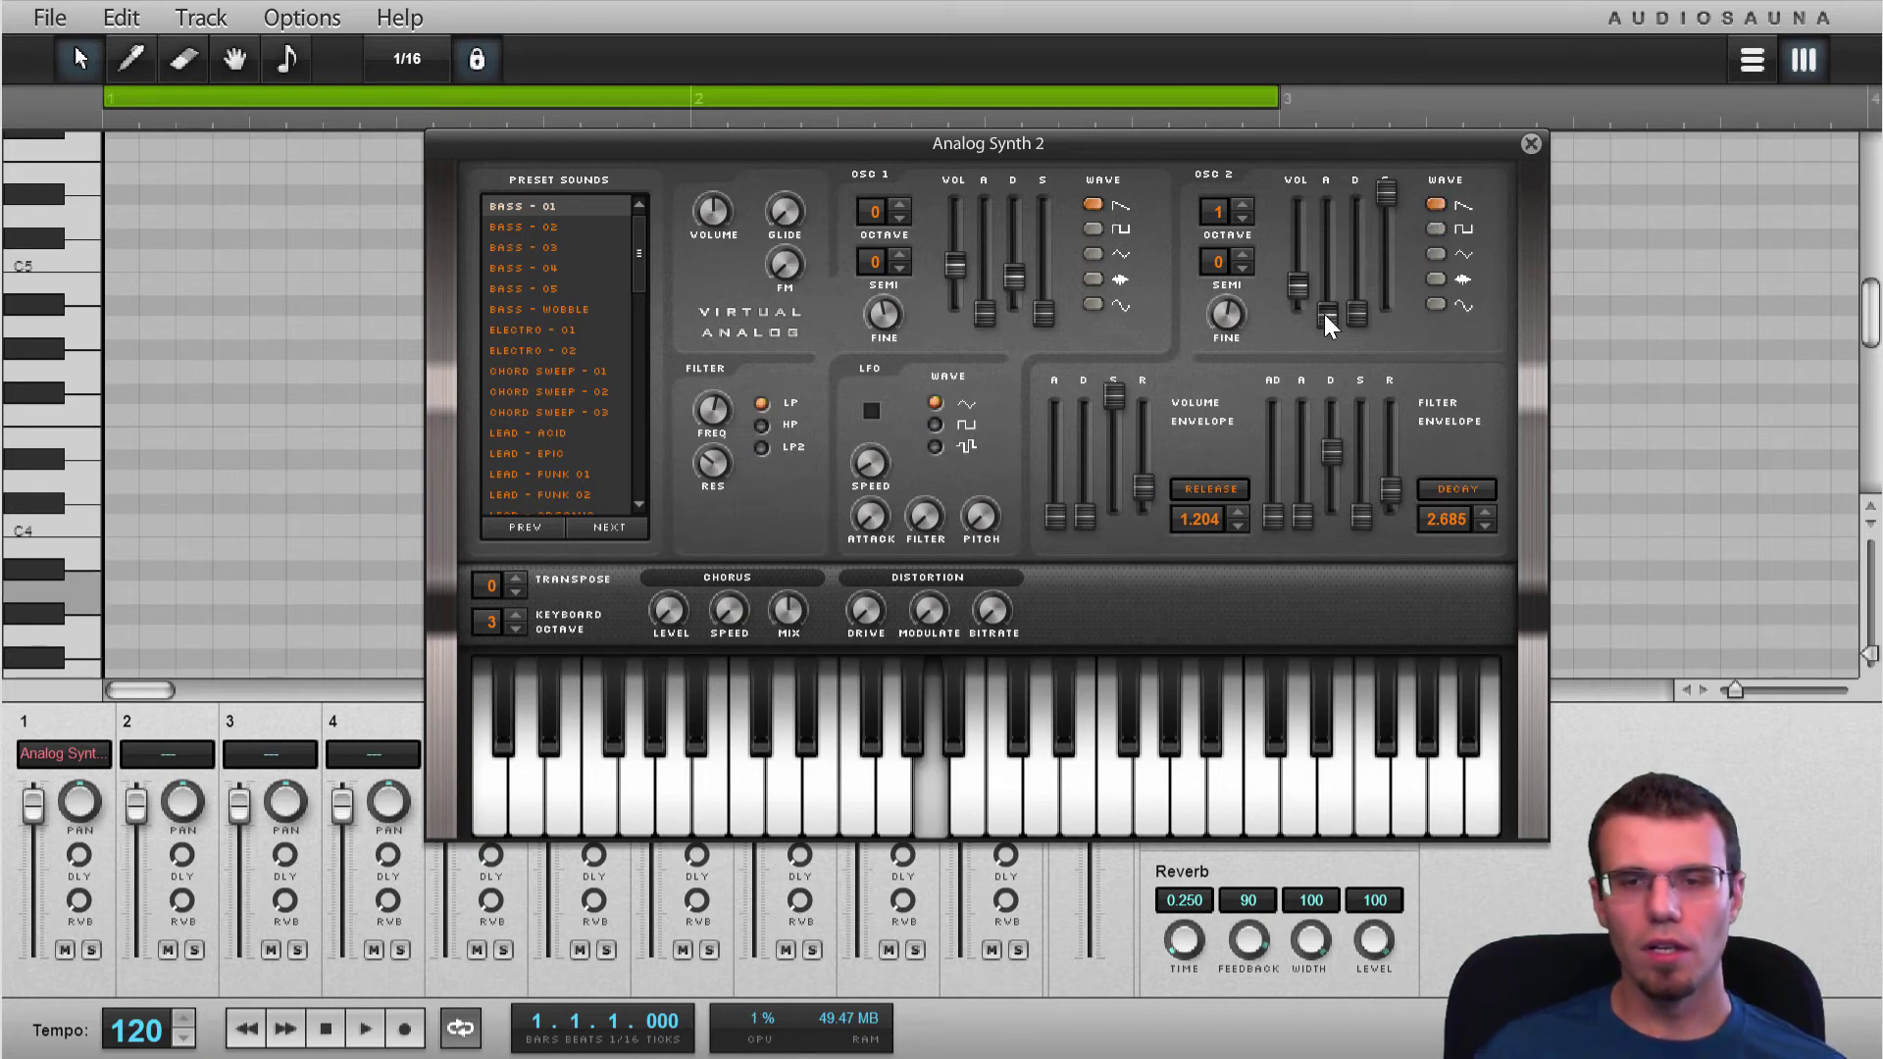
{"action": "key", "text": "n"}
Lower oscillator 1's decay to minimum and raise its sustain to maximum
{"action": "left_click_drag", "start_coordinate": [1357, 310], "coordinate": [1356, 284]}
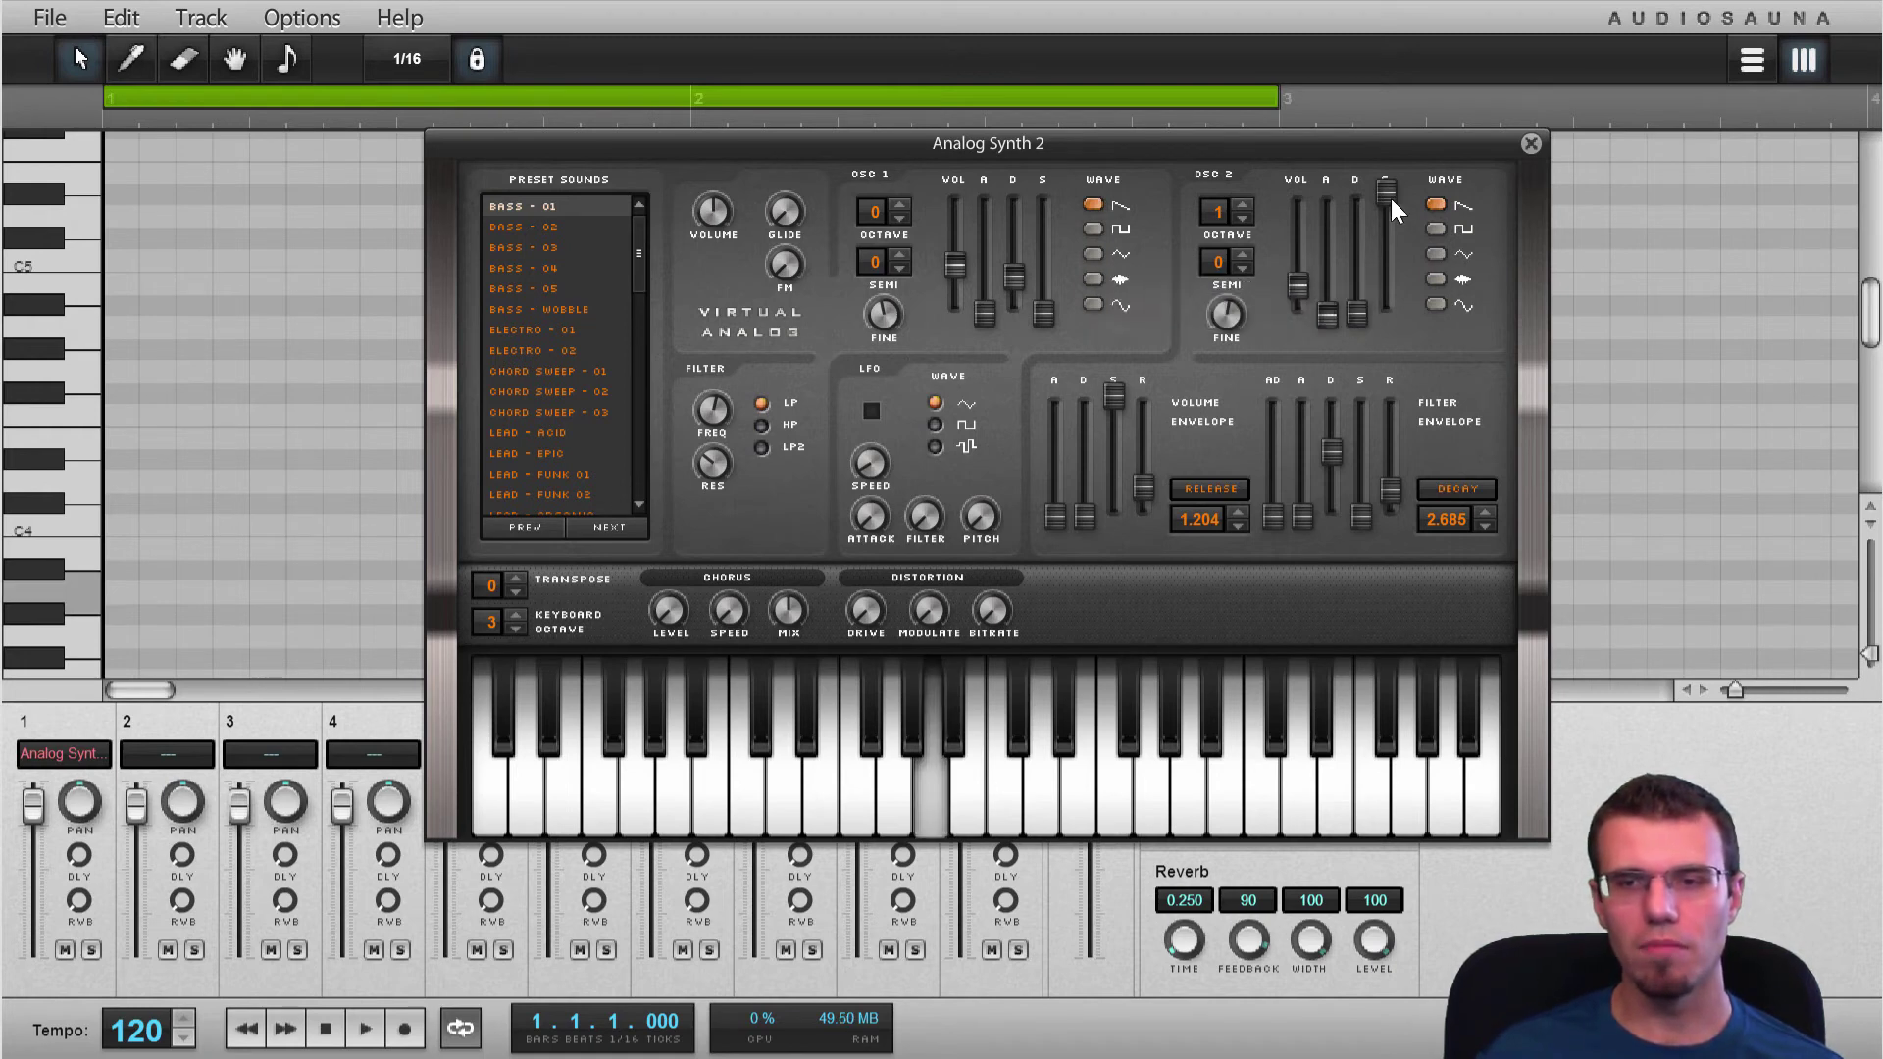
{"action": "left_click_drag", "start_coordinate": [1017, 280], "coordinate": [1062, 144]}
{"action": "key", "text": "n"}
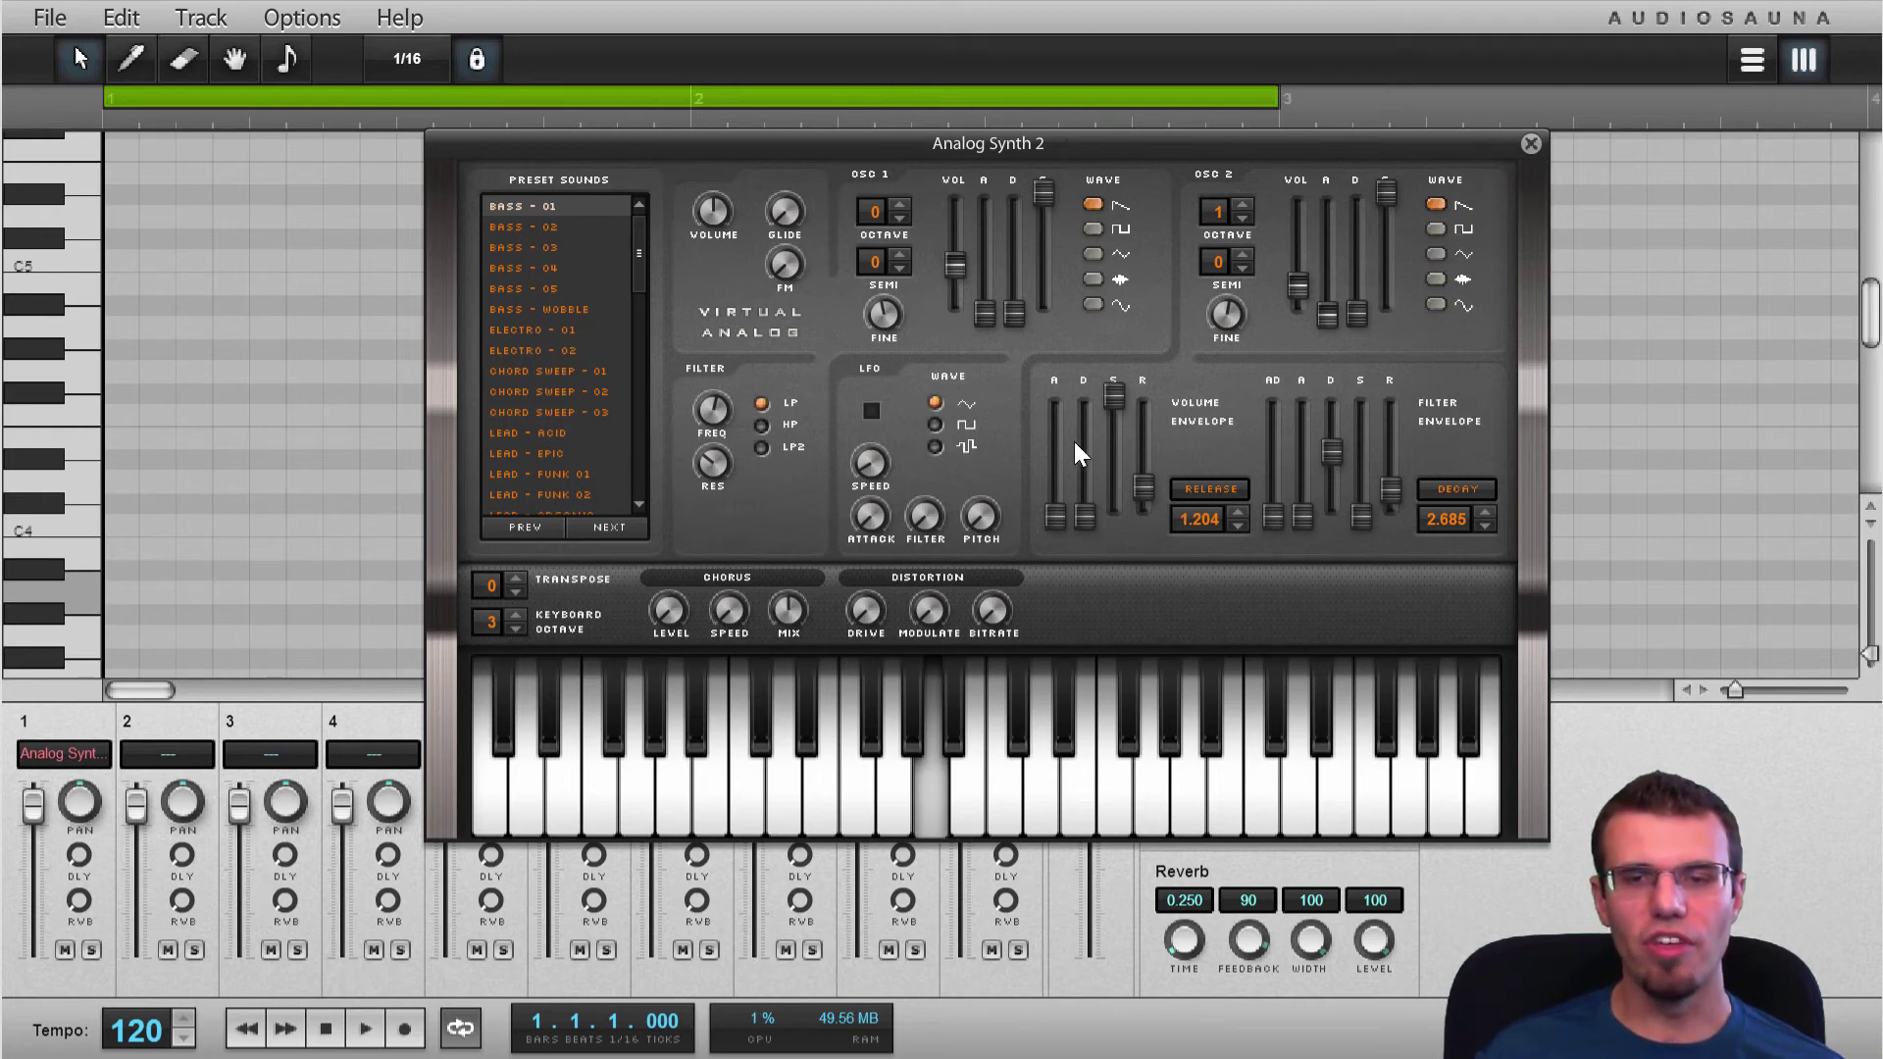
Set the volume envelope's decay to 1.327 and play a few notes to check it
{"action": "left_click_drag", "start_coordinate": [1086, 520], "coordinate": [1083, 487]}
{"action": "key", "text": "v"}
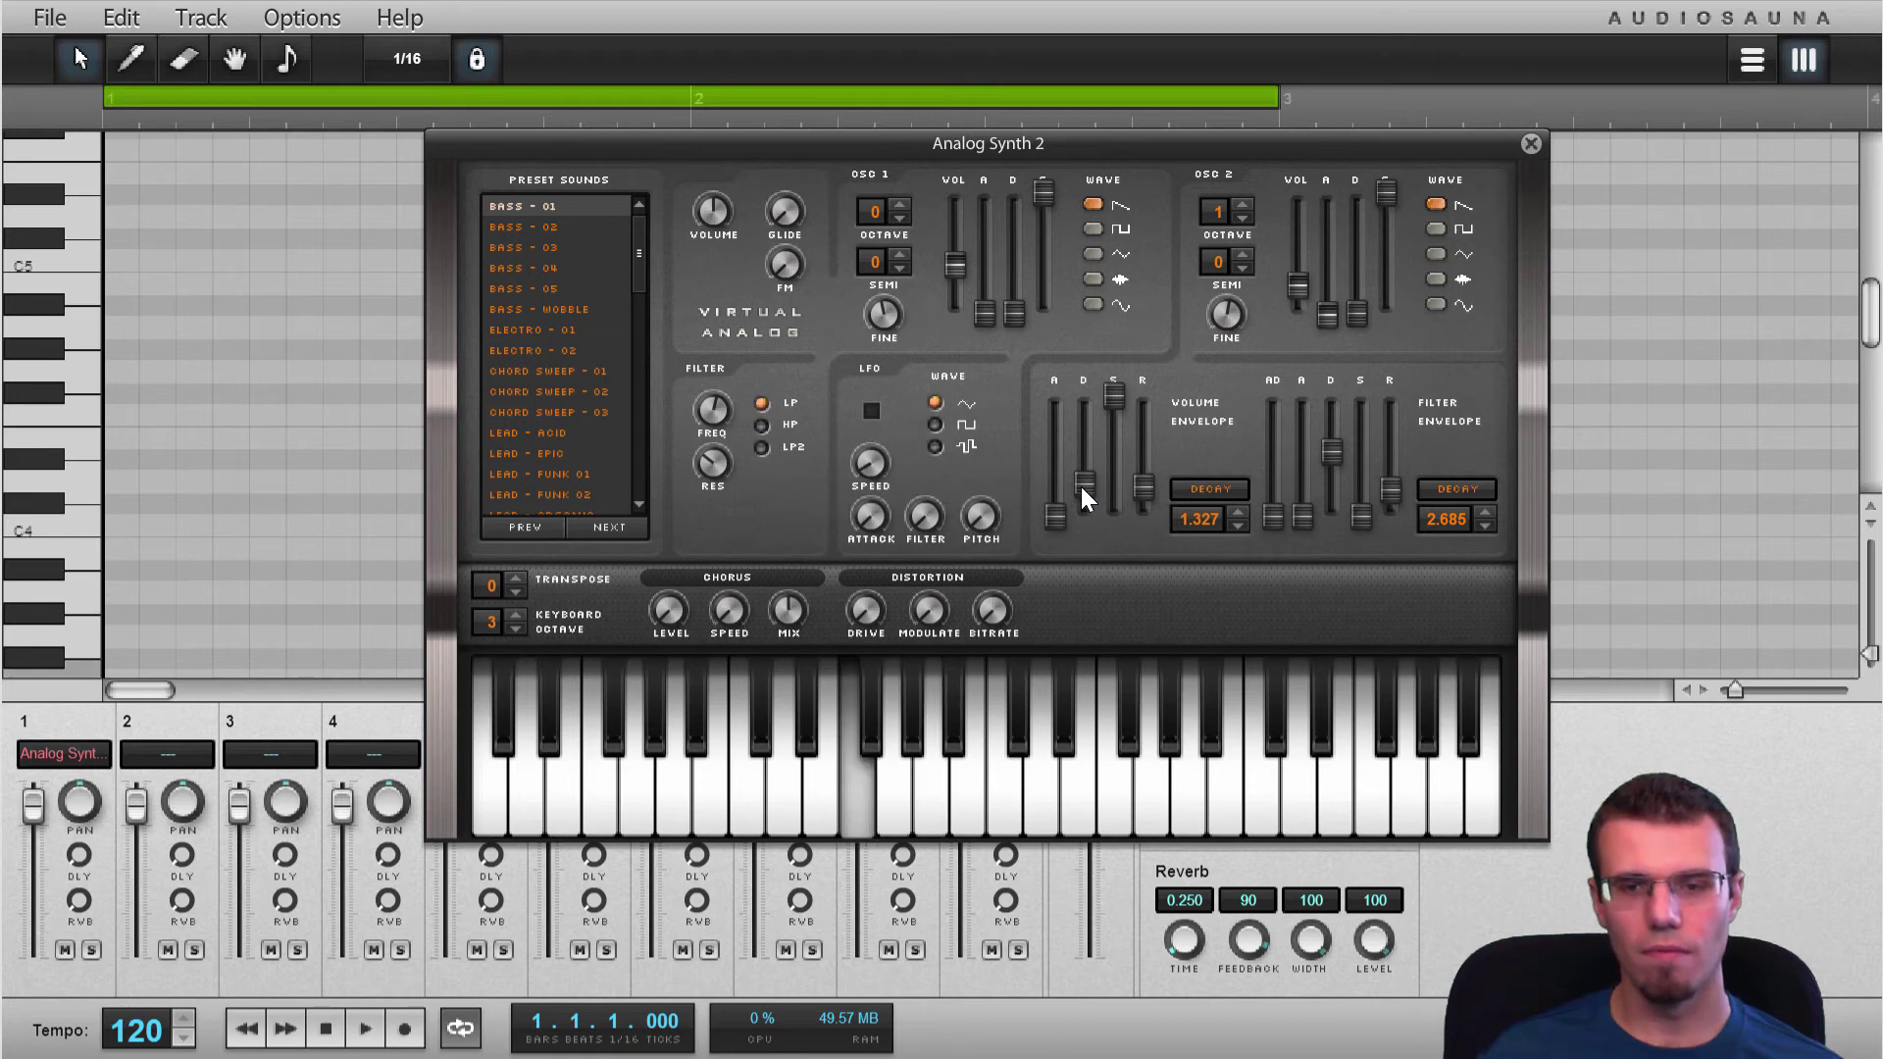
{"action": "key", "text": "n"}
{"action": "key", "text": "v"}
{"action": "key", "text": "b"}
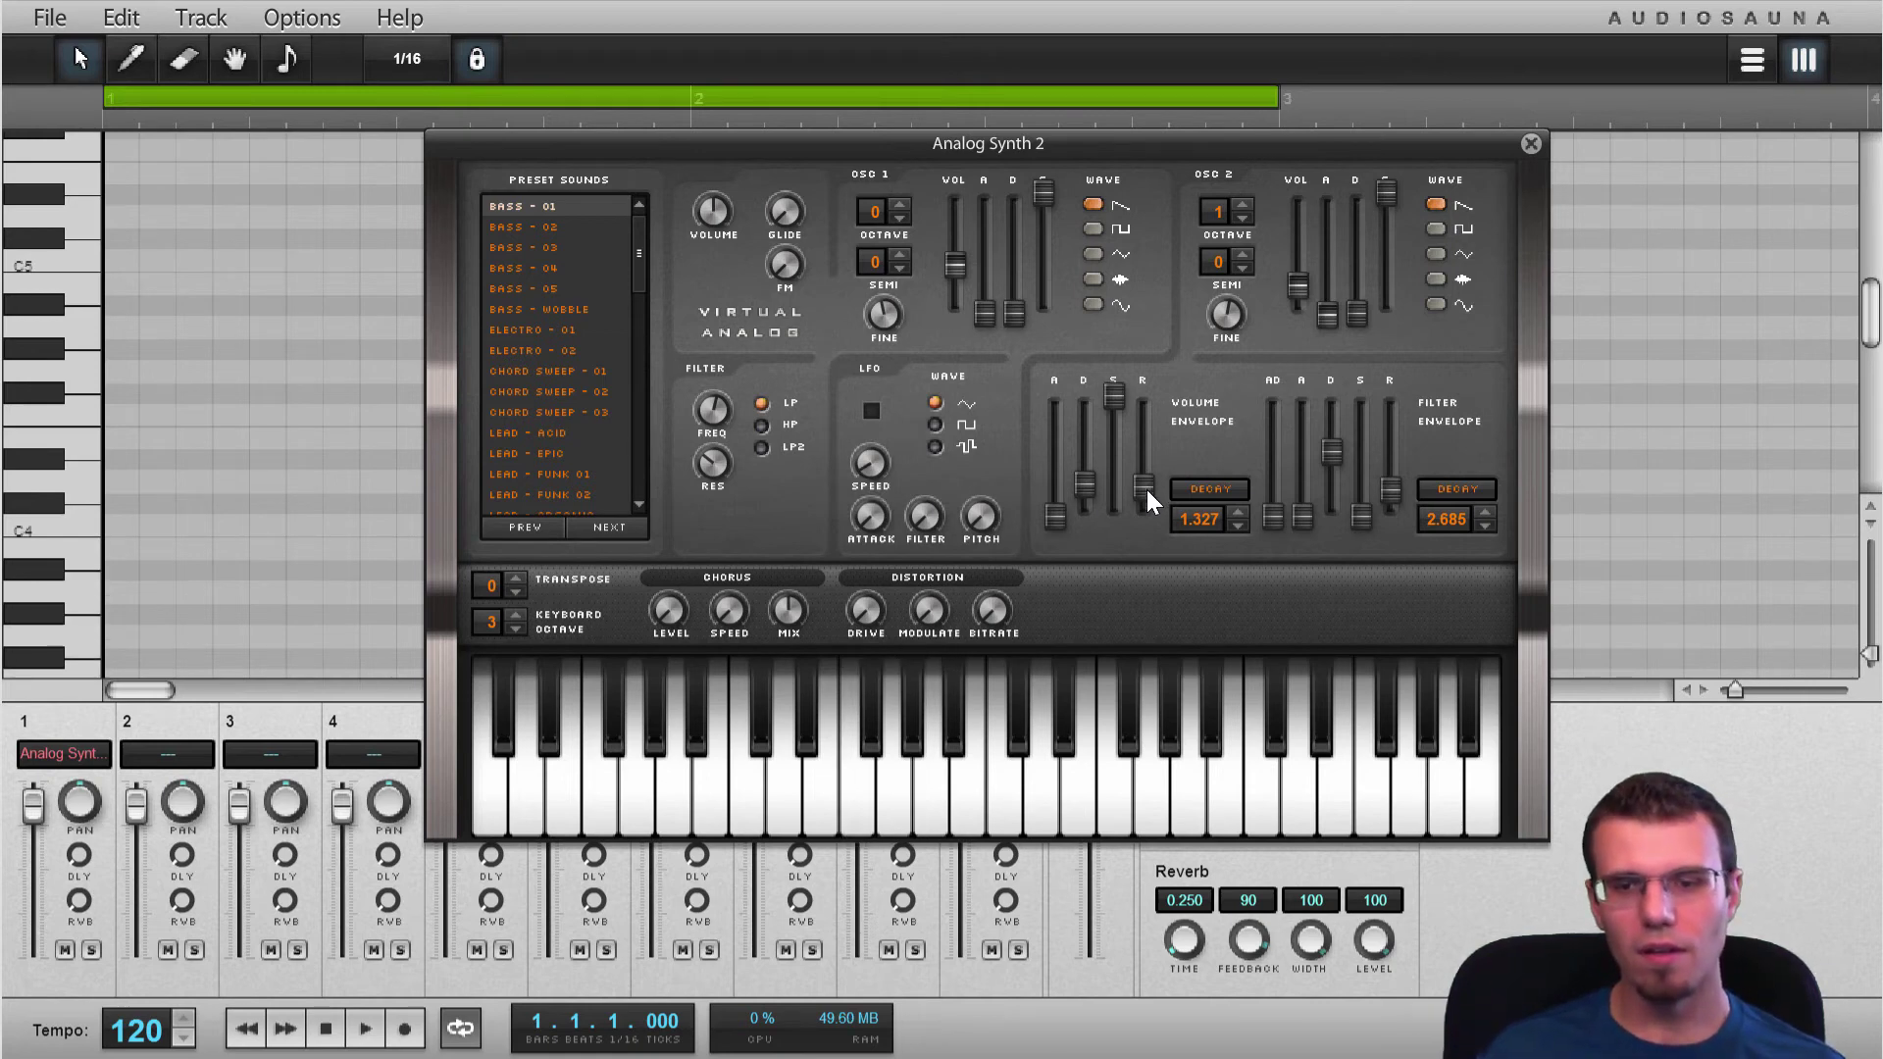
Shorten the volume envelope's release to 0.154 and play a few notes to hear the result
{"action": "left_click_drag", "start_coordinate": [1146, 491], "coordinate": [1142, 515]}
{"action": "key", "text": "n"}
{"action": "key", "text": "n"}
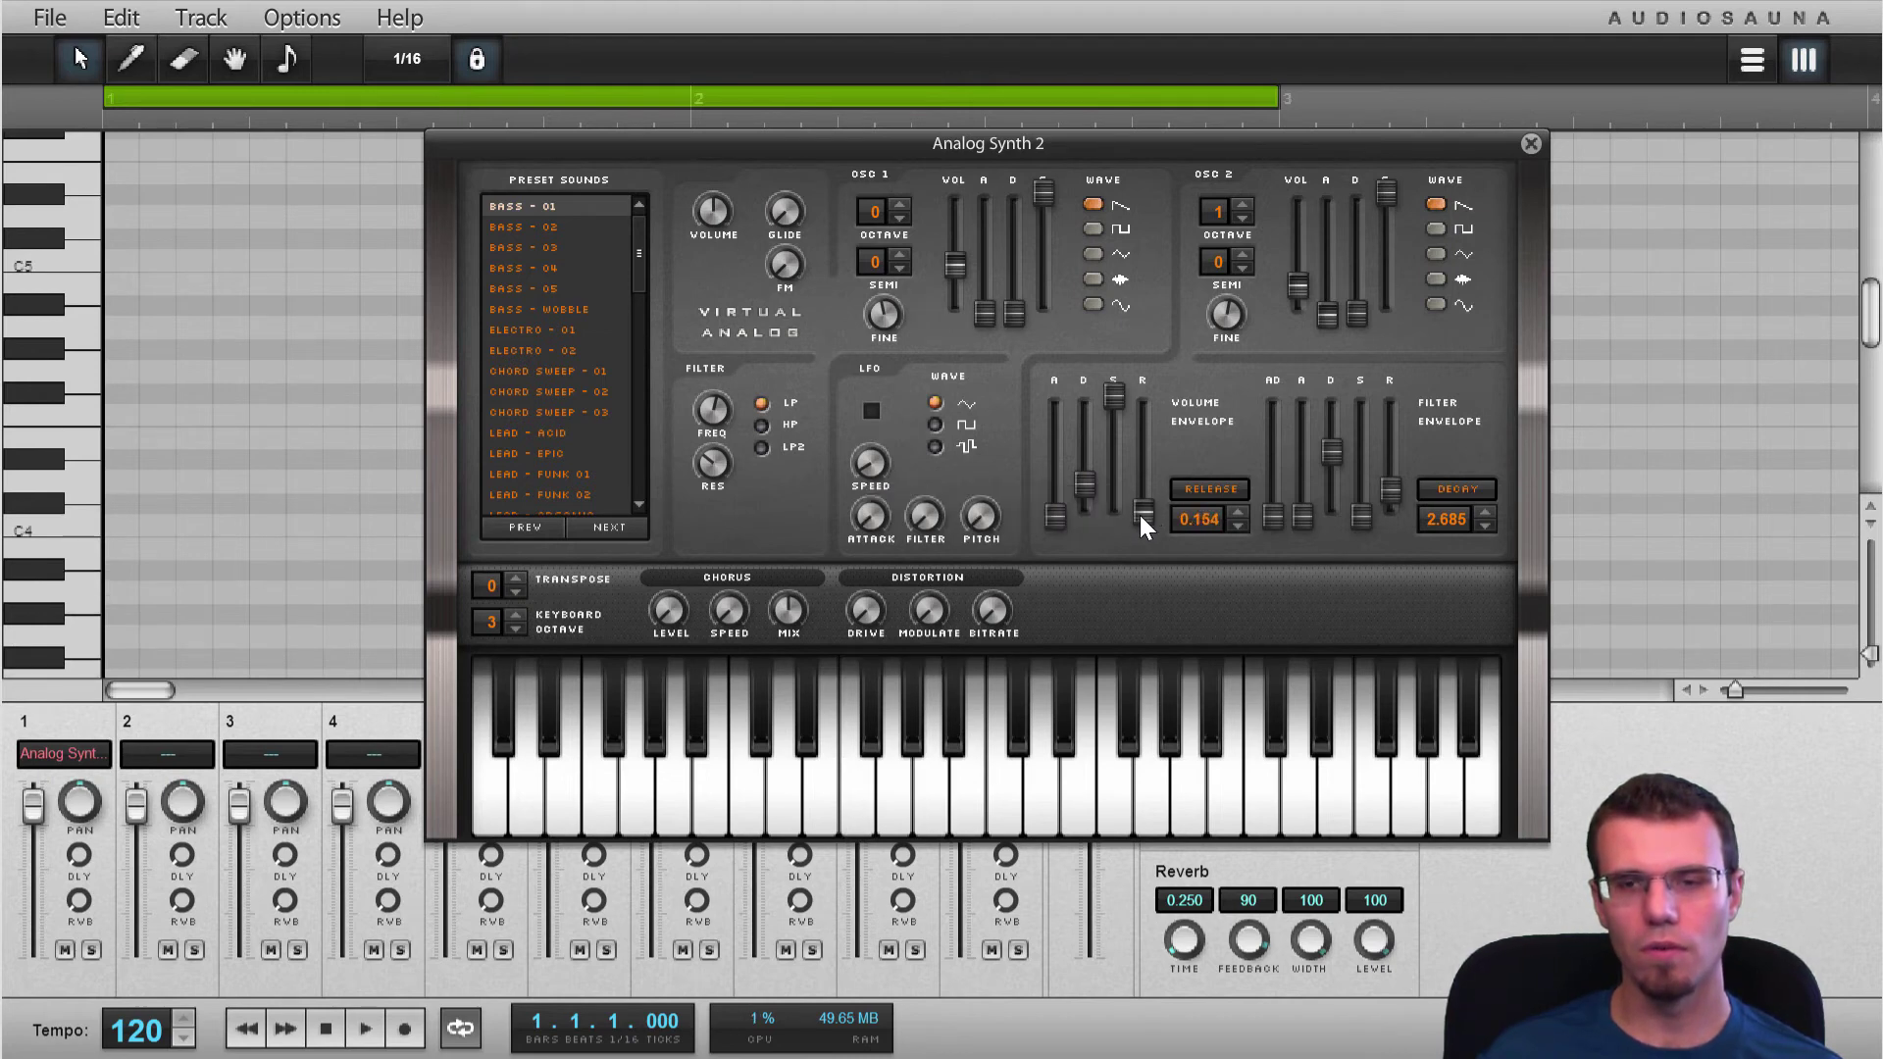
{"action": "key", "text": "v"}
{"action": "key", "text": "b"}
{"action": "key", "text": "n"}
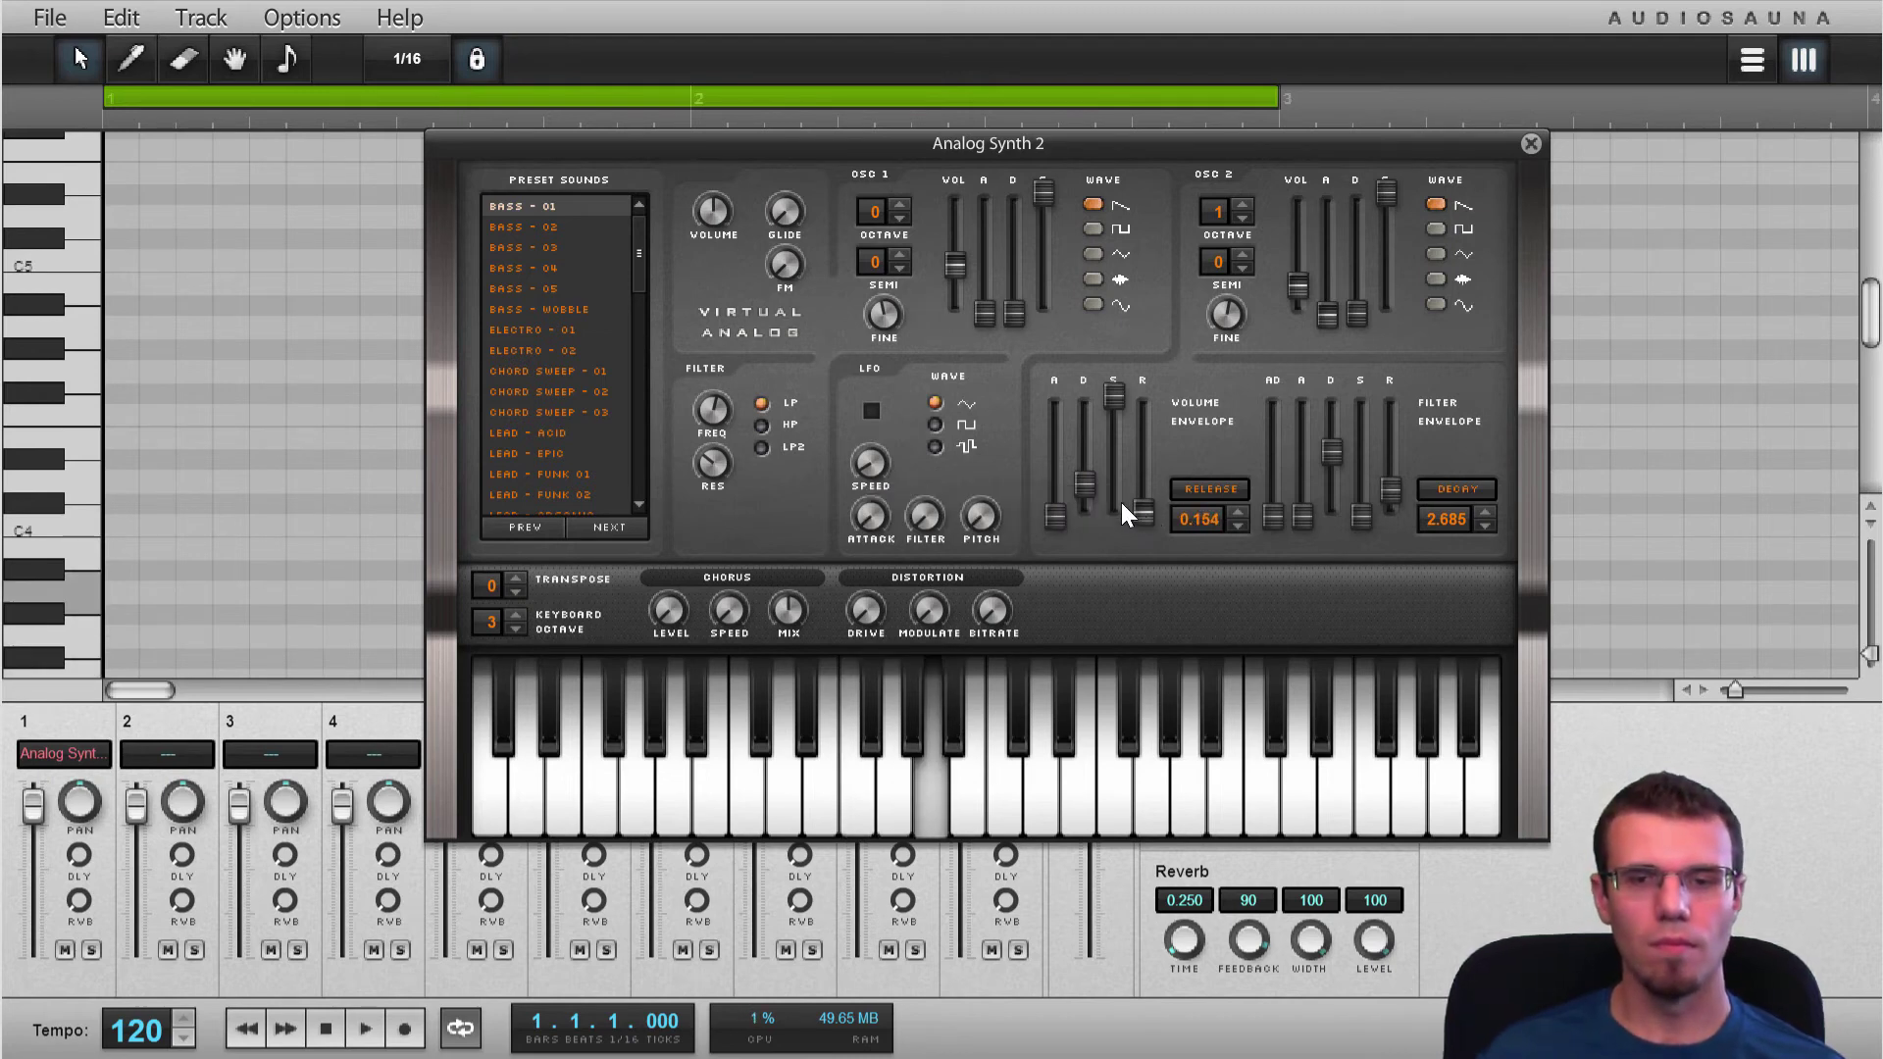
{"action": "mouse_move", "coordinate": [713, 434]}
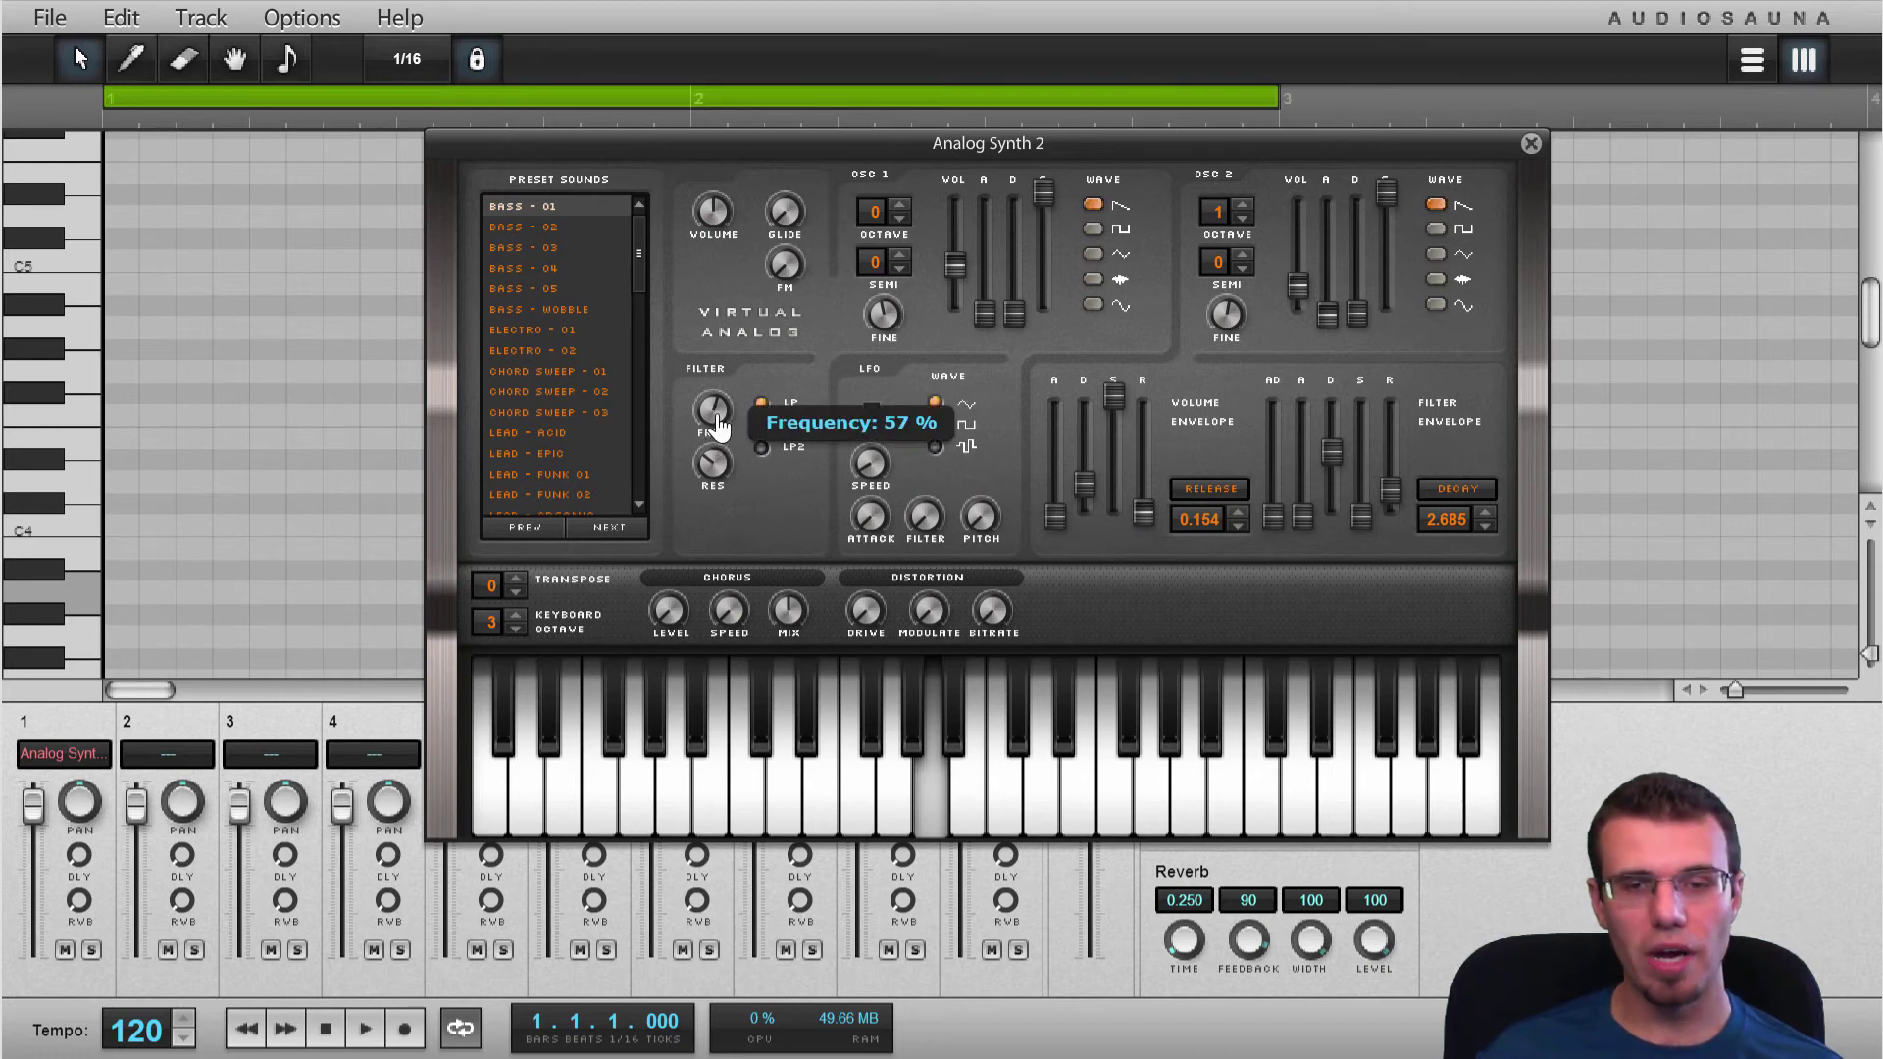
Raise the filter frequency above 57 % and play a few notes to hear the brighter sound
{"action": "left_click_drag", "start_coordinate": [719, 424], "coordinate": [717, 378]}
{"action": "key", "text": "v"}
{"action": "key", "text": "b"}
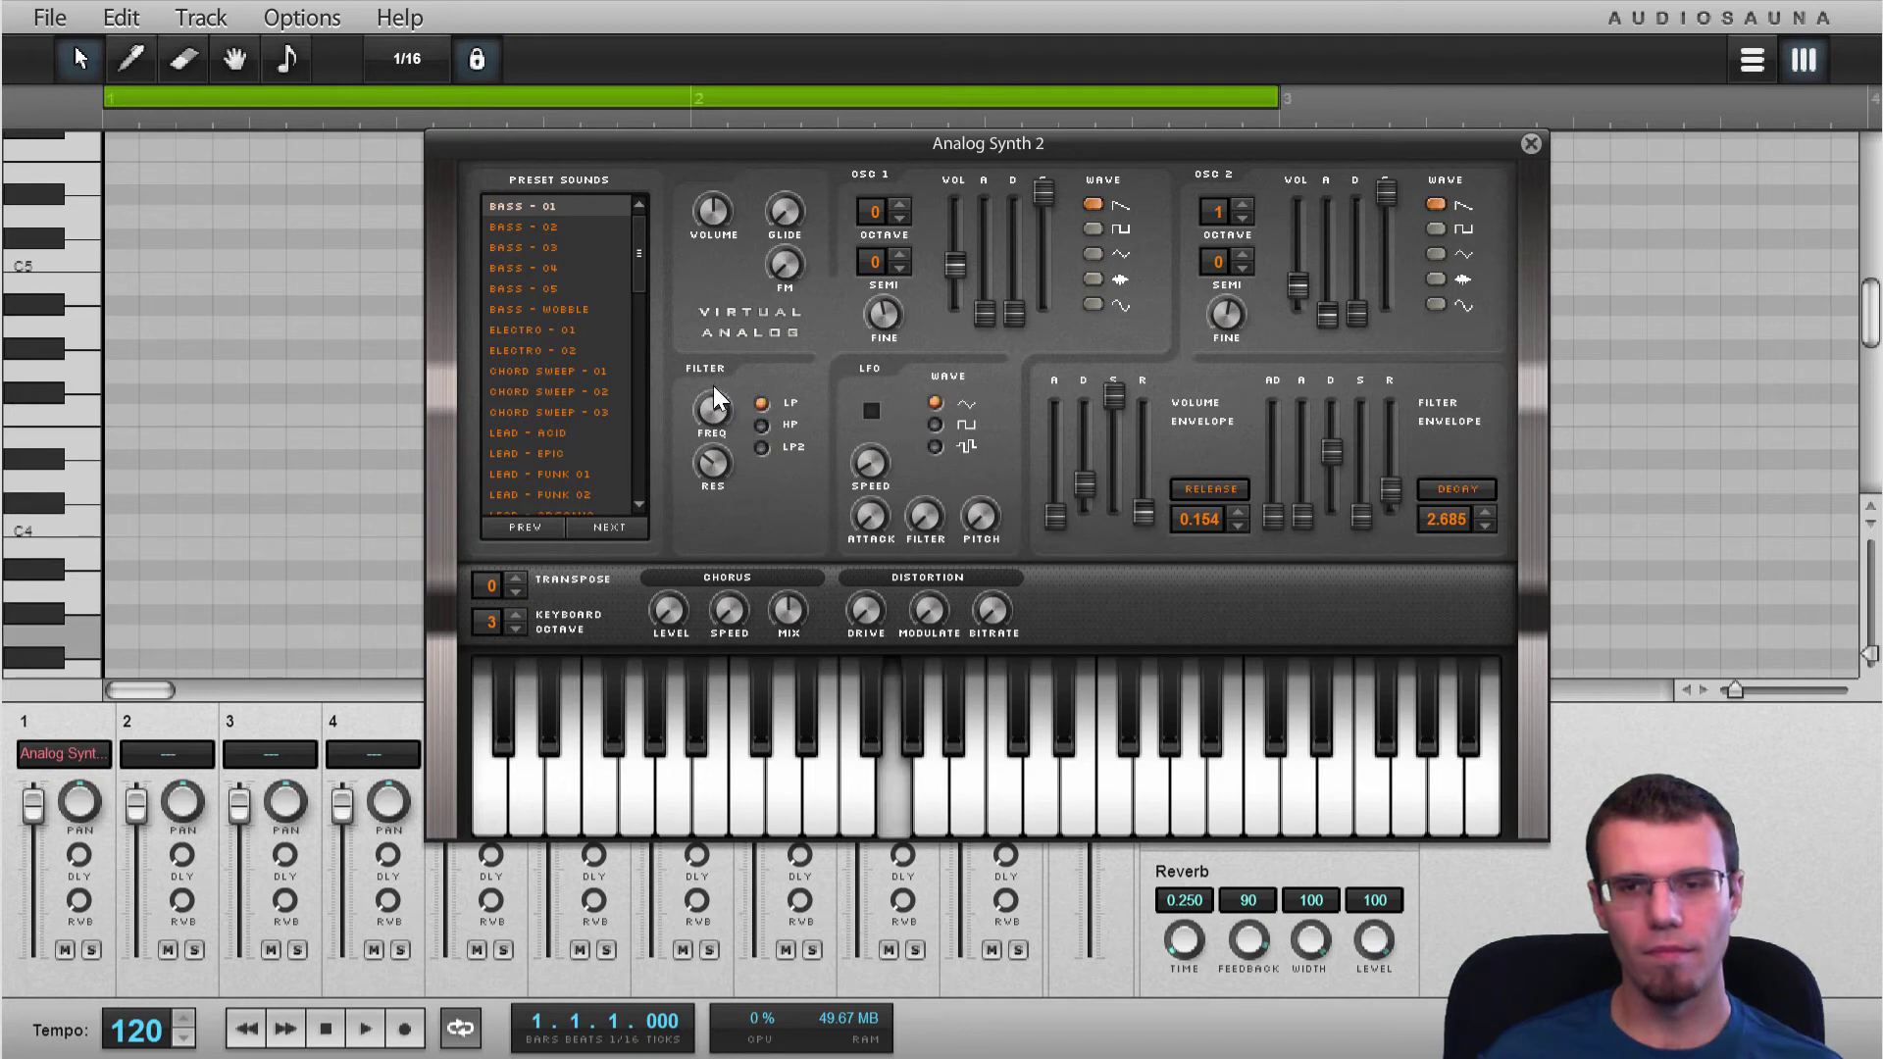
{"action": "key", "text": "b"}
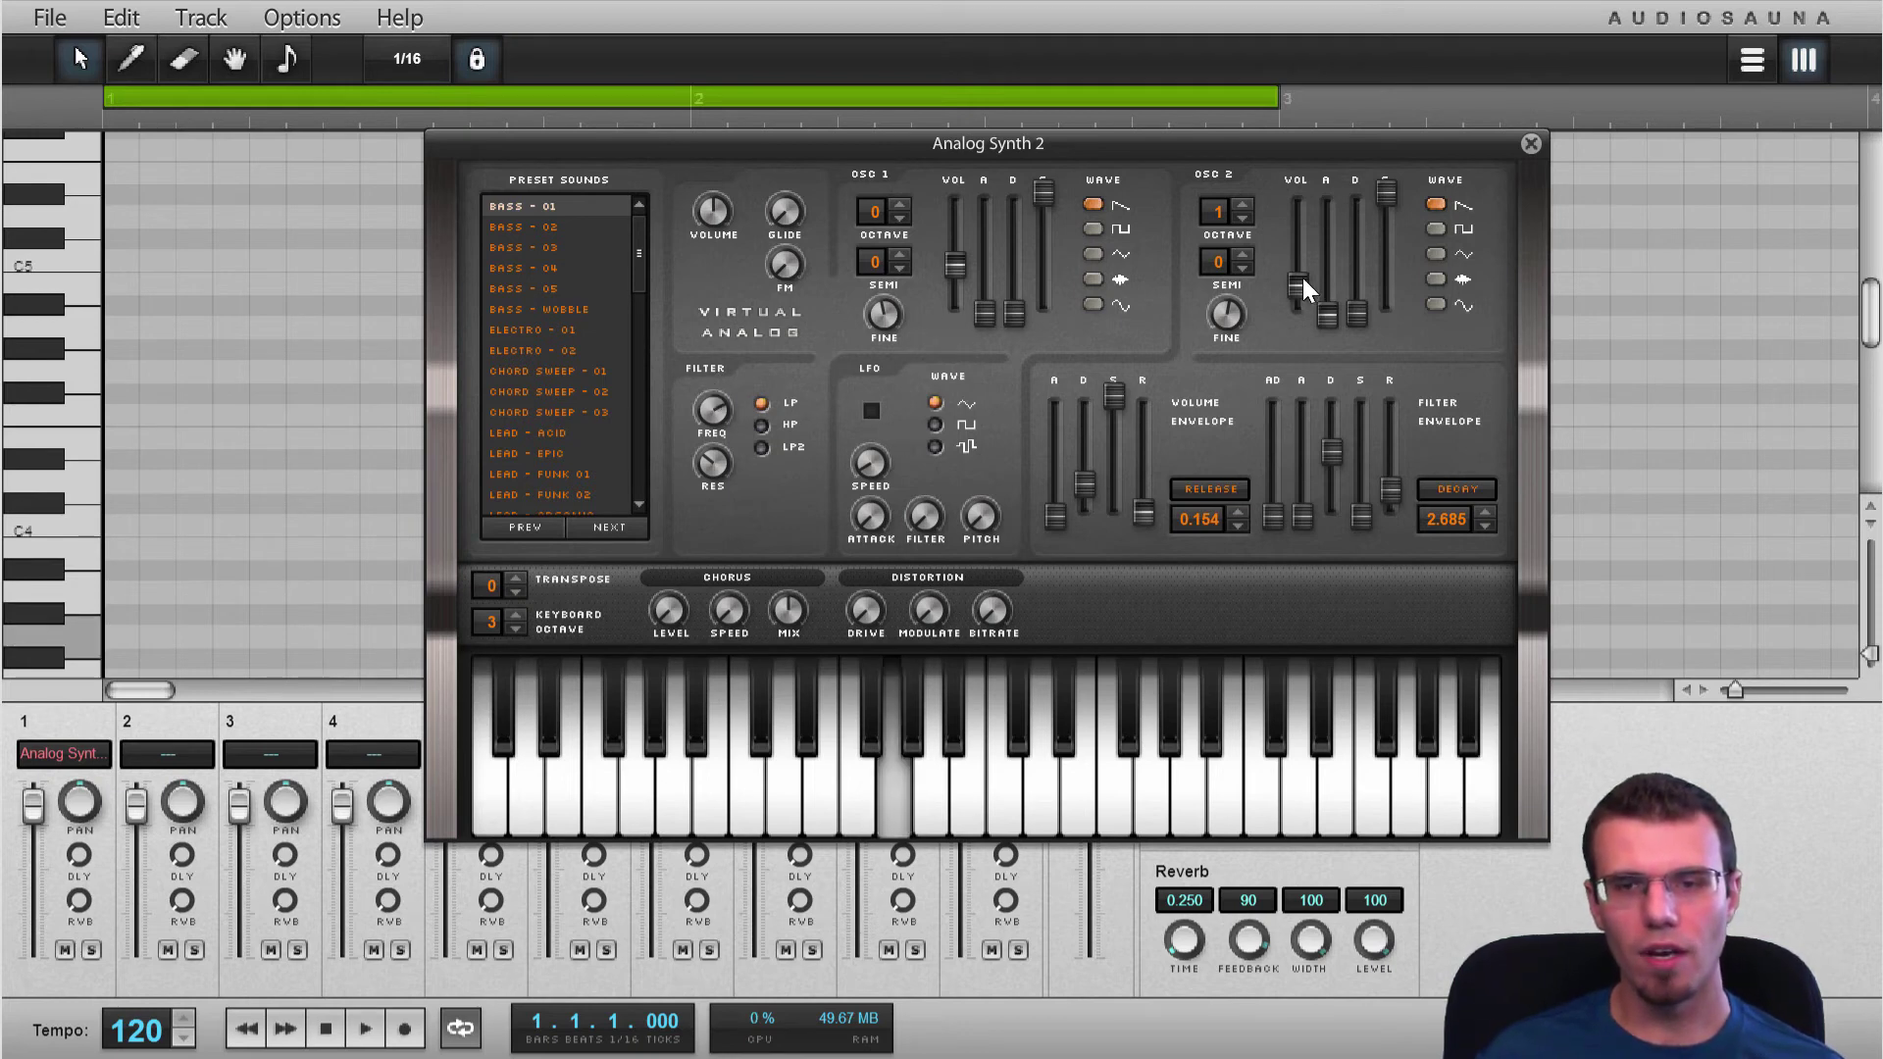
Raise oscillator 2's volume slightly and lower oscillator 1's to a matching level, checking the balance with a note
{"action": "left_click_drag", "start_coordinate": [1302, 281], "coordinate": [1301, 267]}
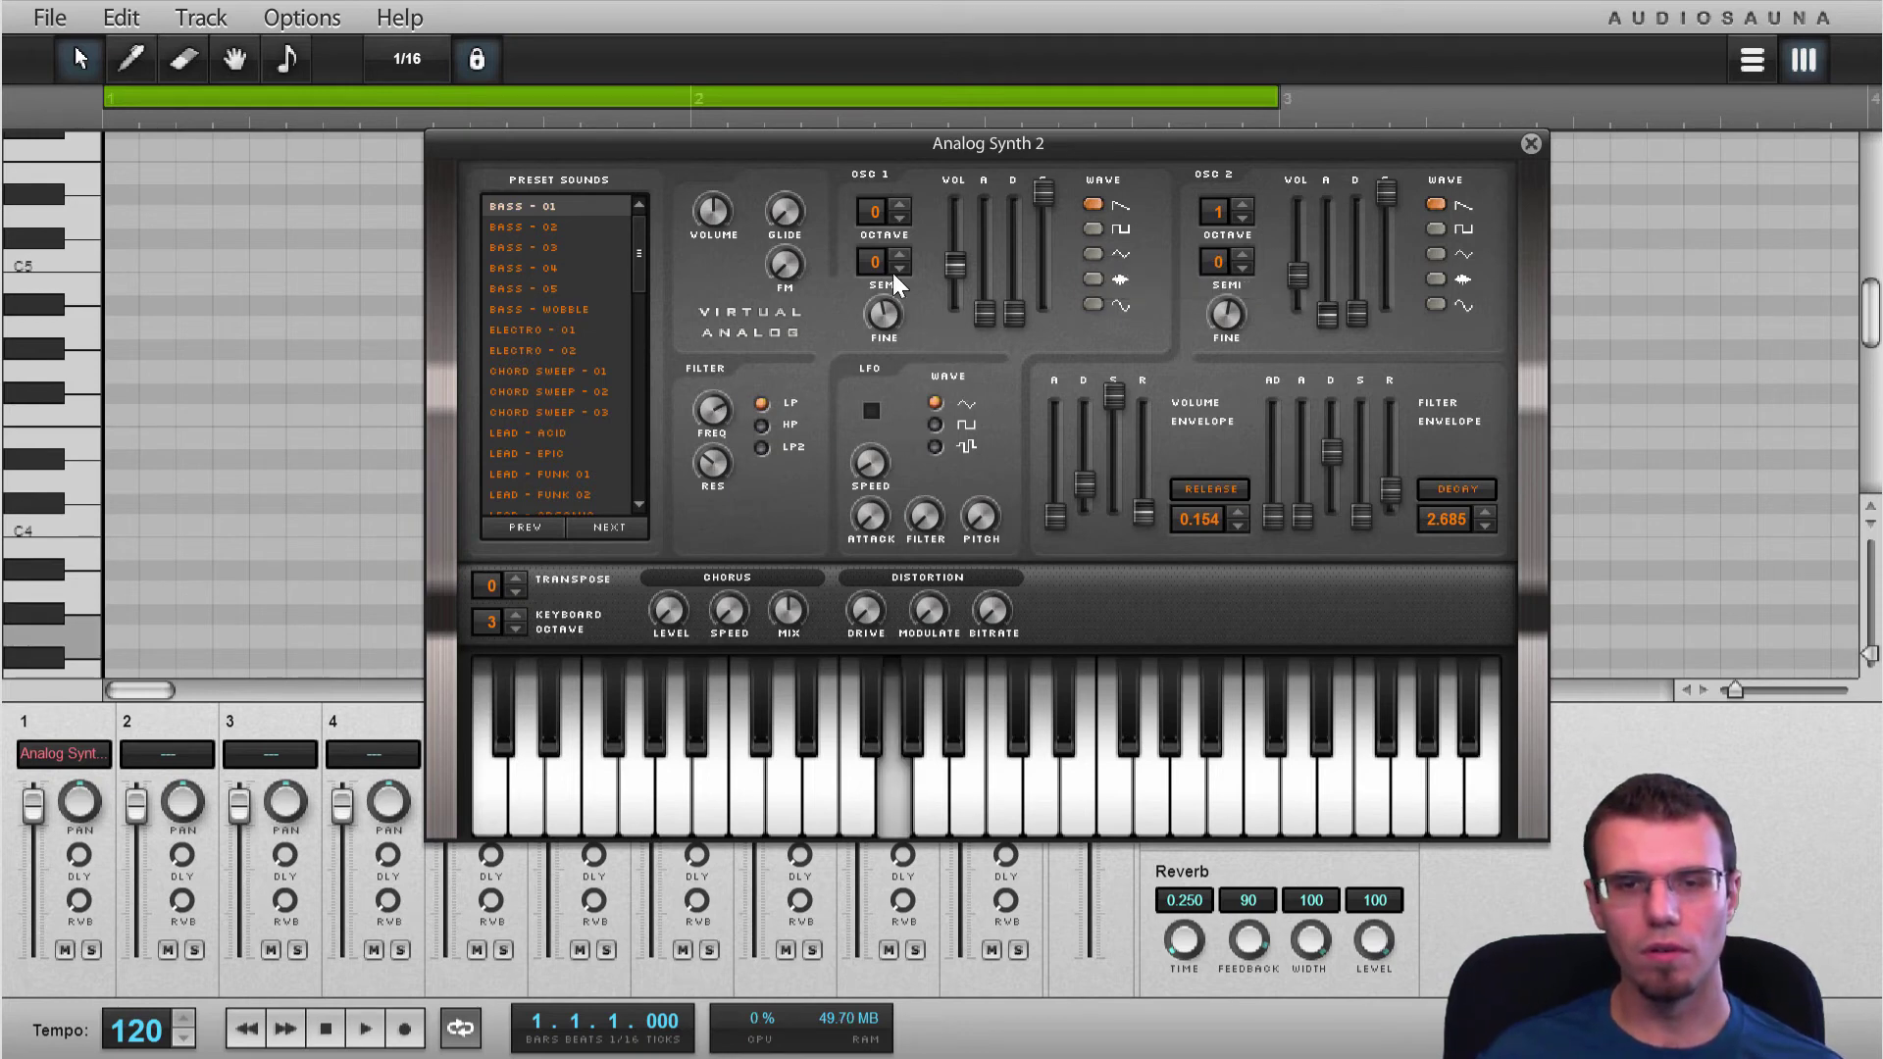
{"action": "left_click_drag", "start_coordinate": [956, 266], "coordinate": [899, 371]}
{"action": "key", "text": "v"}
Adjust the fine tuning of oscillators 2 and 1 and play several notes to hear the detuning
{"action": "left_click_drag", "start_coordinate": [1226, 316], "coordinate": [1232, 333]}
{"action": "left_click_drag", "start_coordinate": [891, 334], "coordinate": [903, 285]}
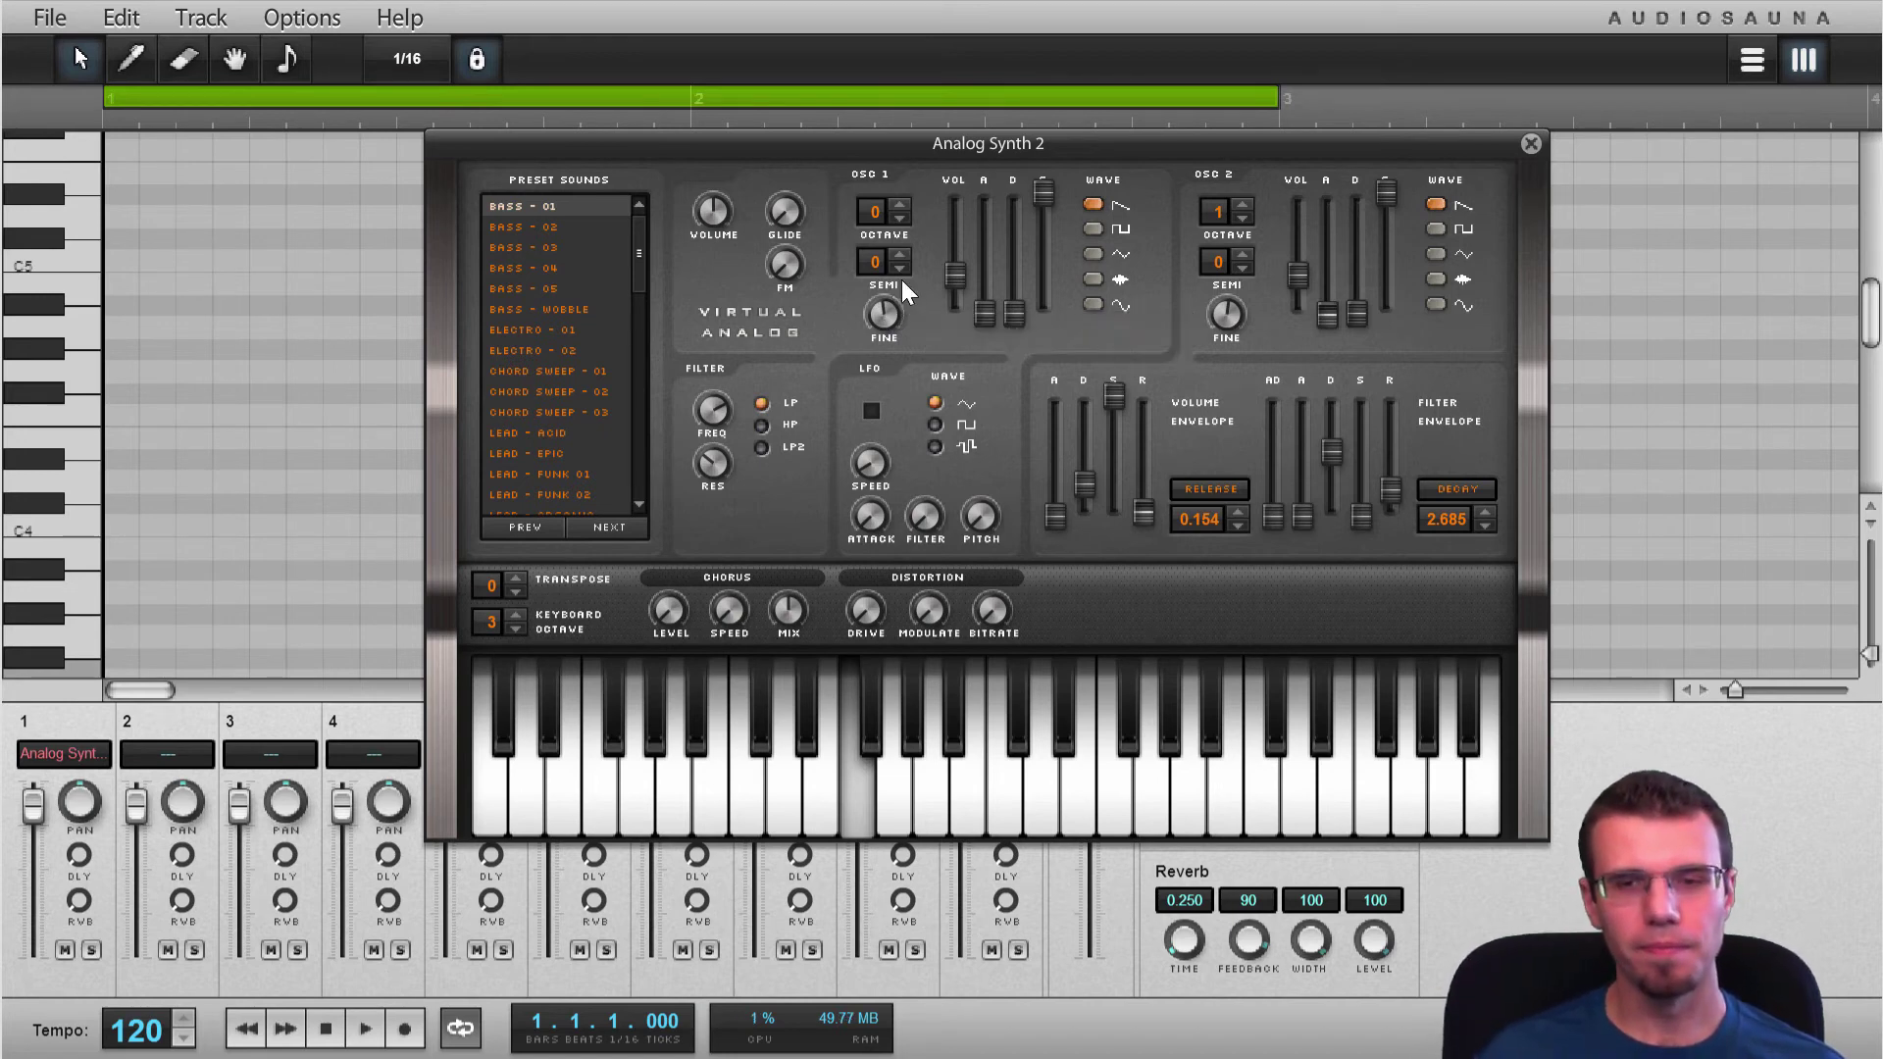
{"action": "key", "text": "h"}
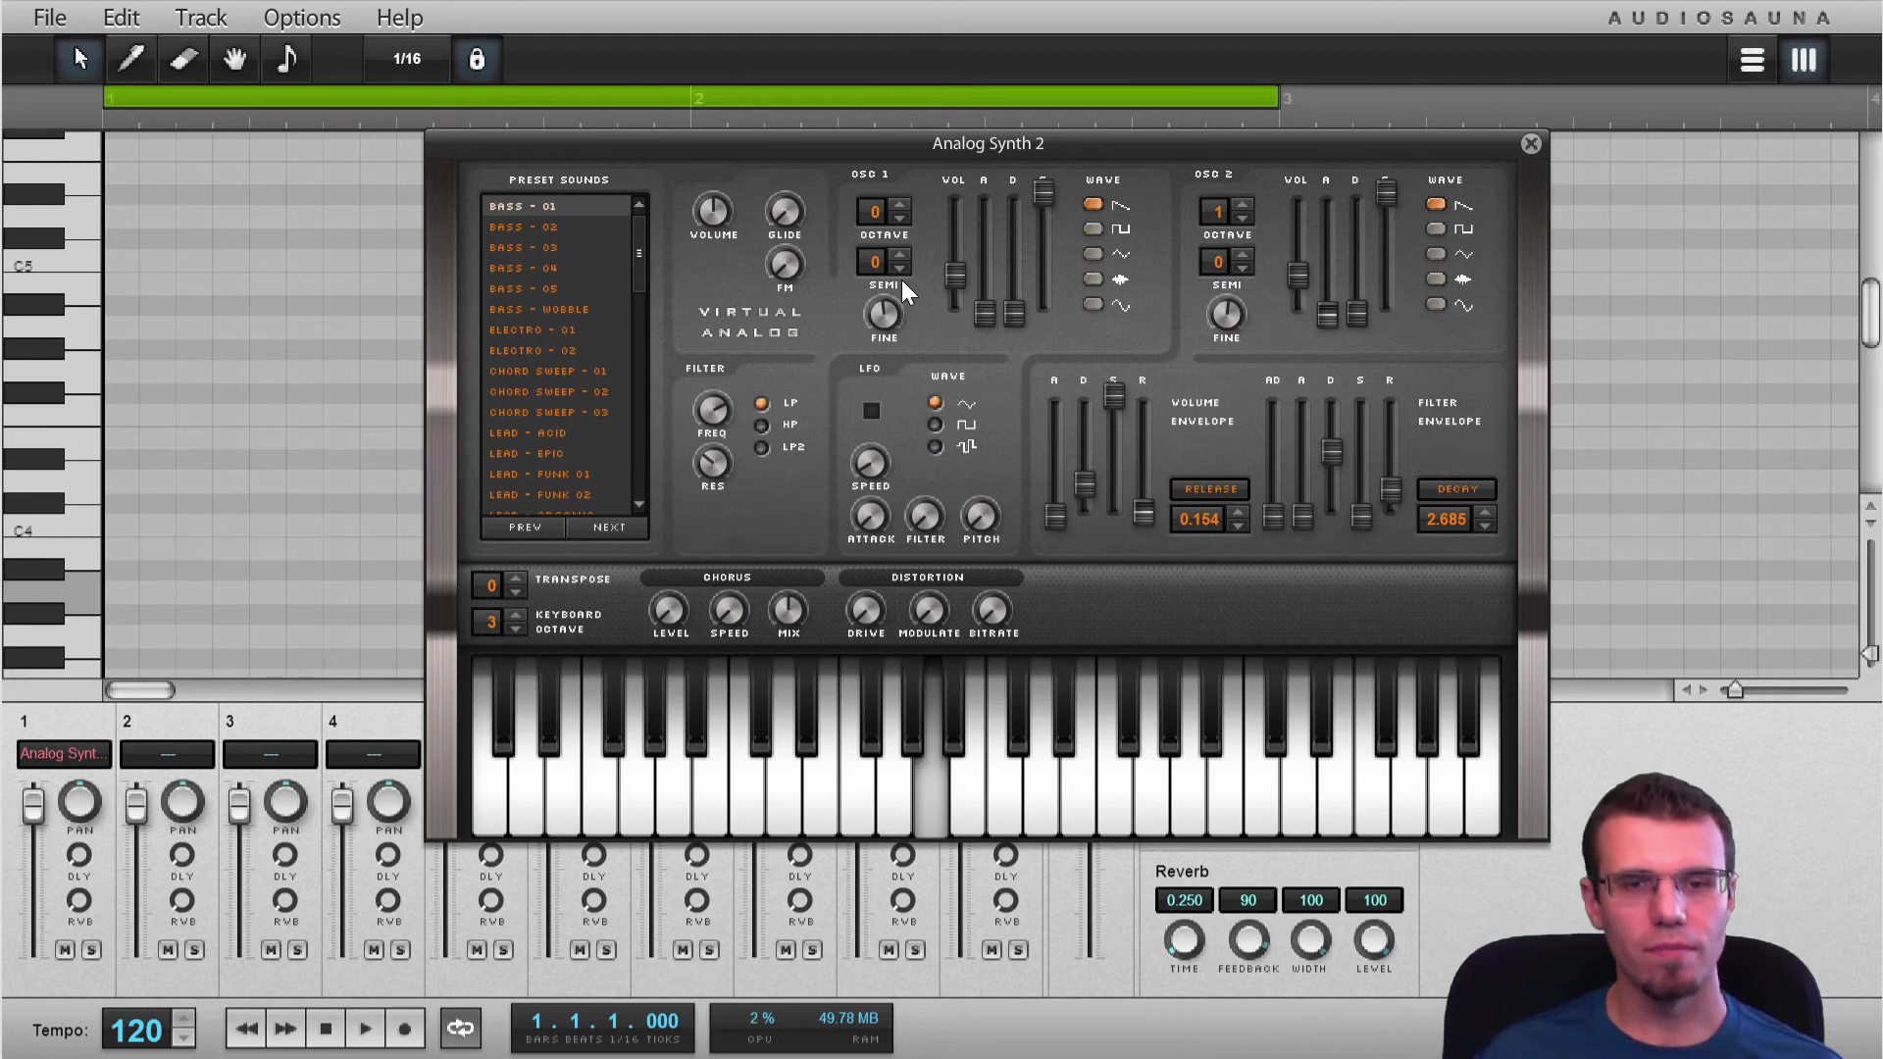
{"action": "key", "text": "g"}
{"action": "key", "text": "f"}
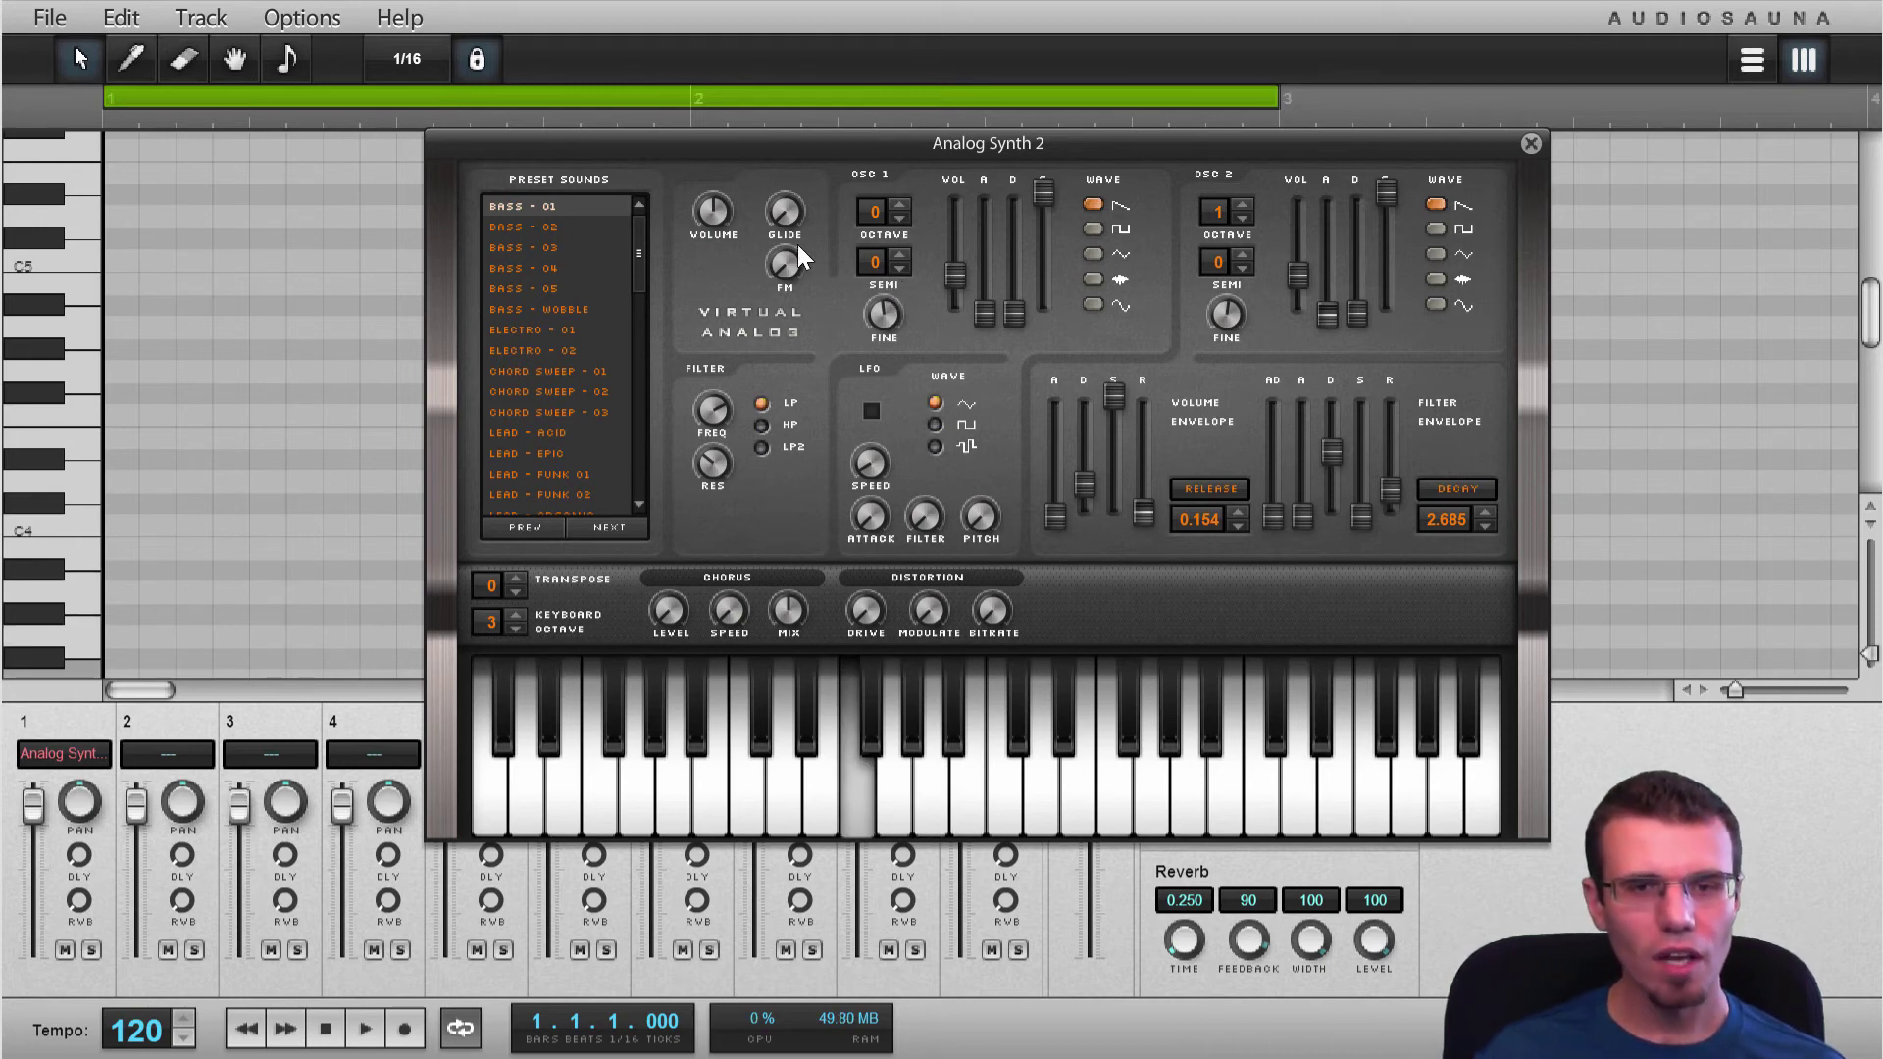
Raise the synth's glide and alternate between two notes to hear the pitch slide
{"action": "left_click_drag", "start_coordinate": [788, 229], "coordinate": [800, 179]}
{"action": "key", "text": "f"}
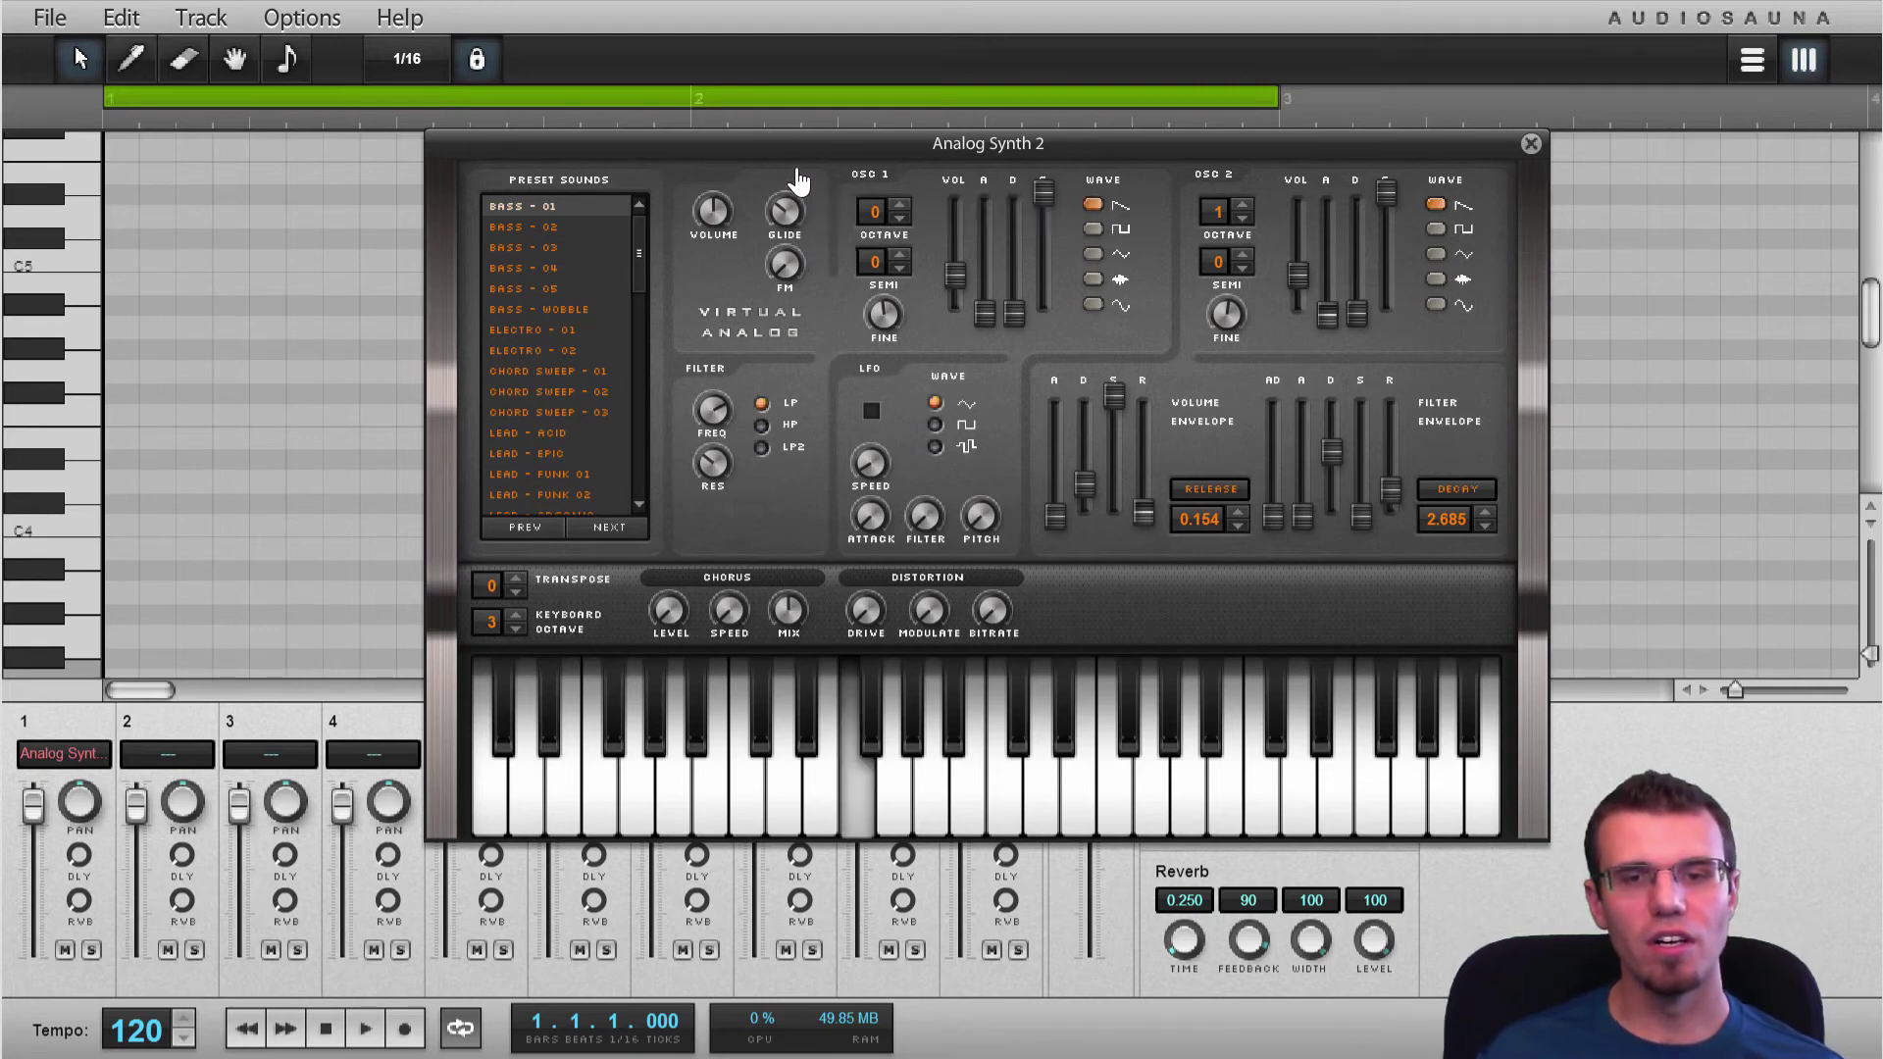
{"action": "key", "text": "h"}
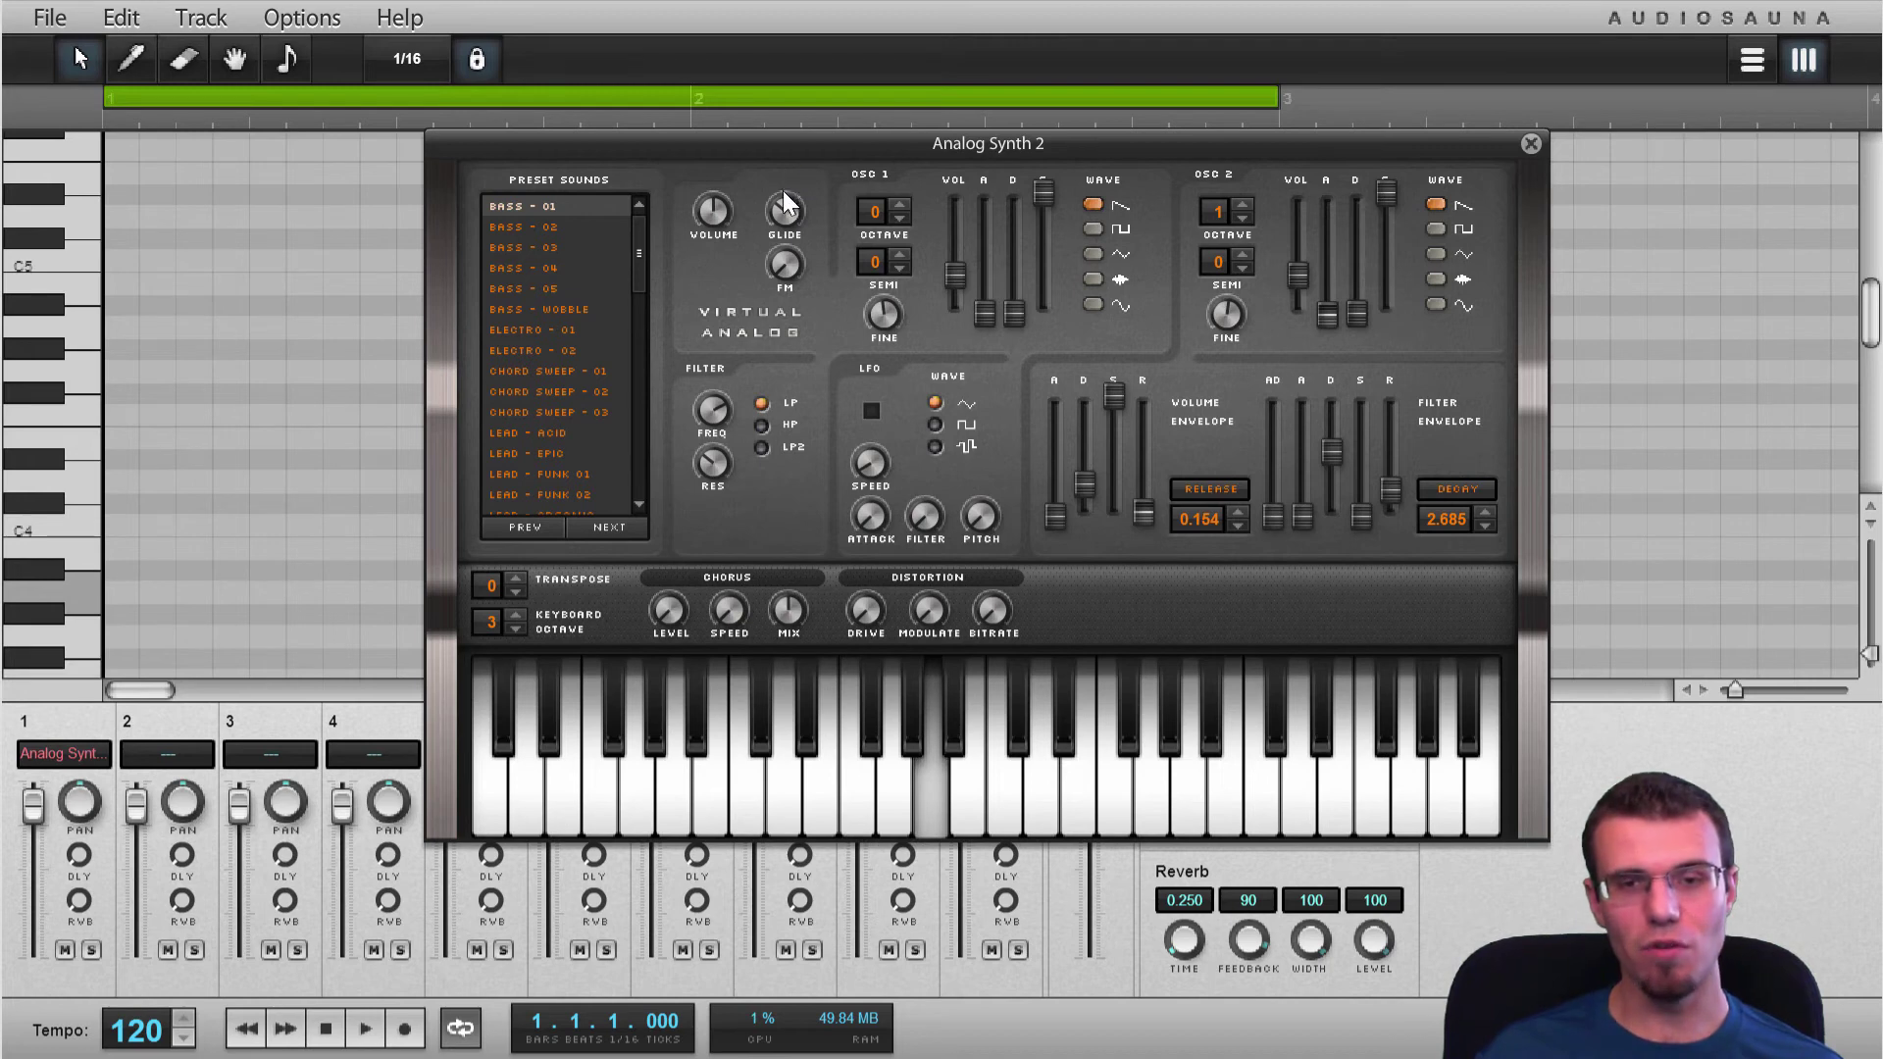
{"action": "key", "text": "f"}
Turn the glide back down to minimum and play a few notes to check the sound
{"action": "left_click_drag", "start_coordinate": [785, 211], "coordinate": [781, 304]}
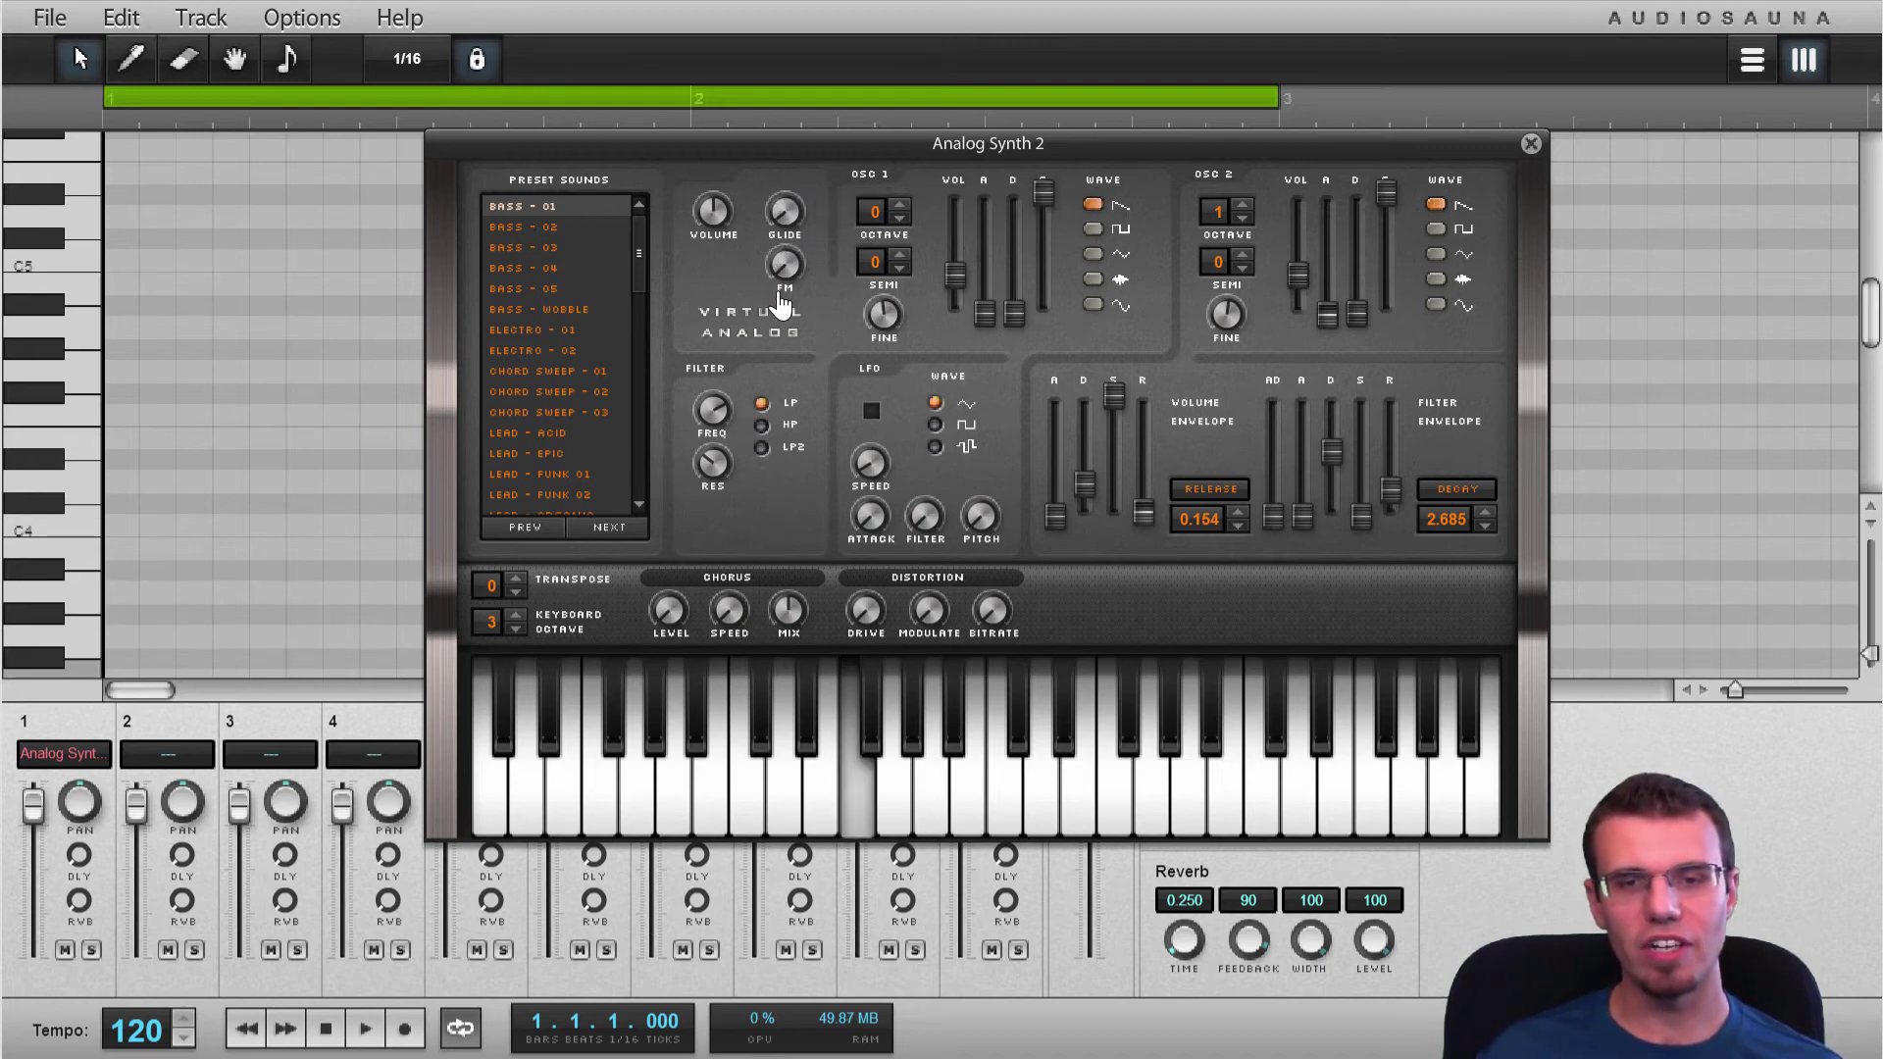
{"action": "key", "text": "h"}
{"action": "key", "text": "f"}
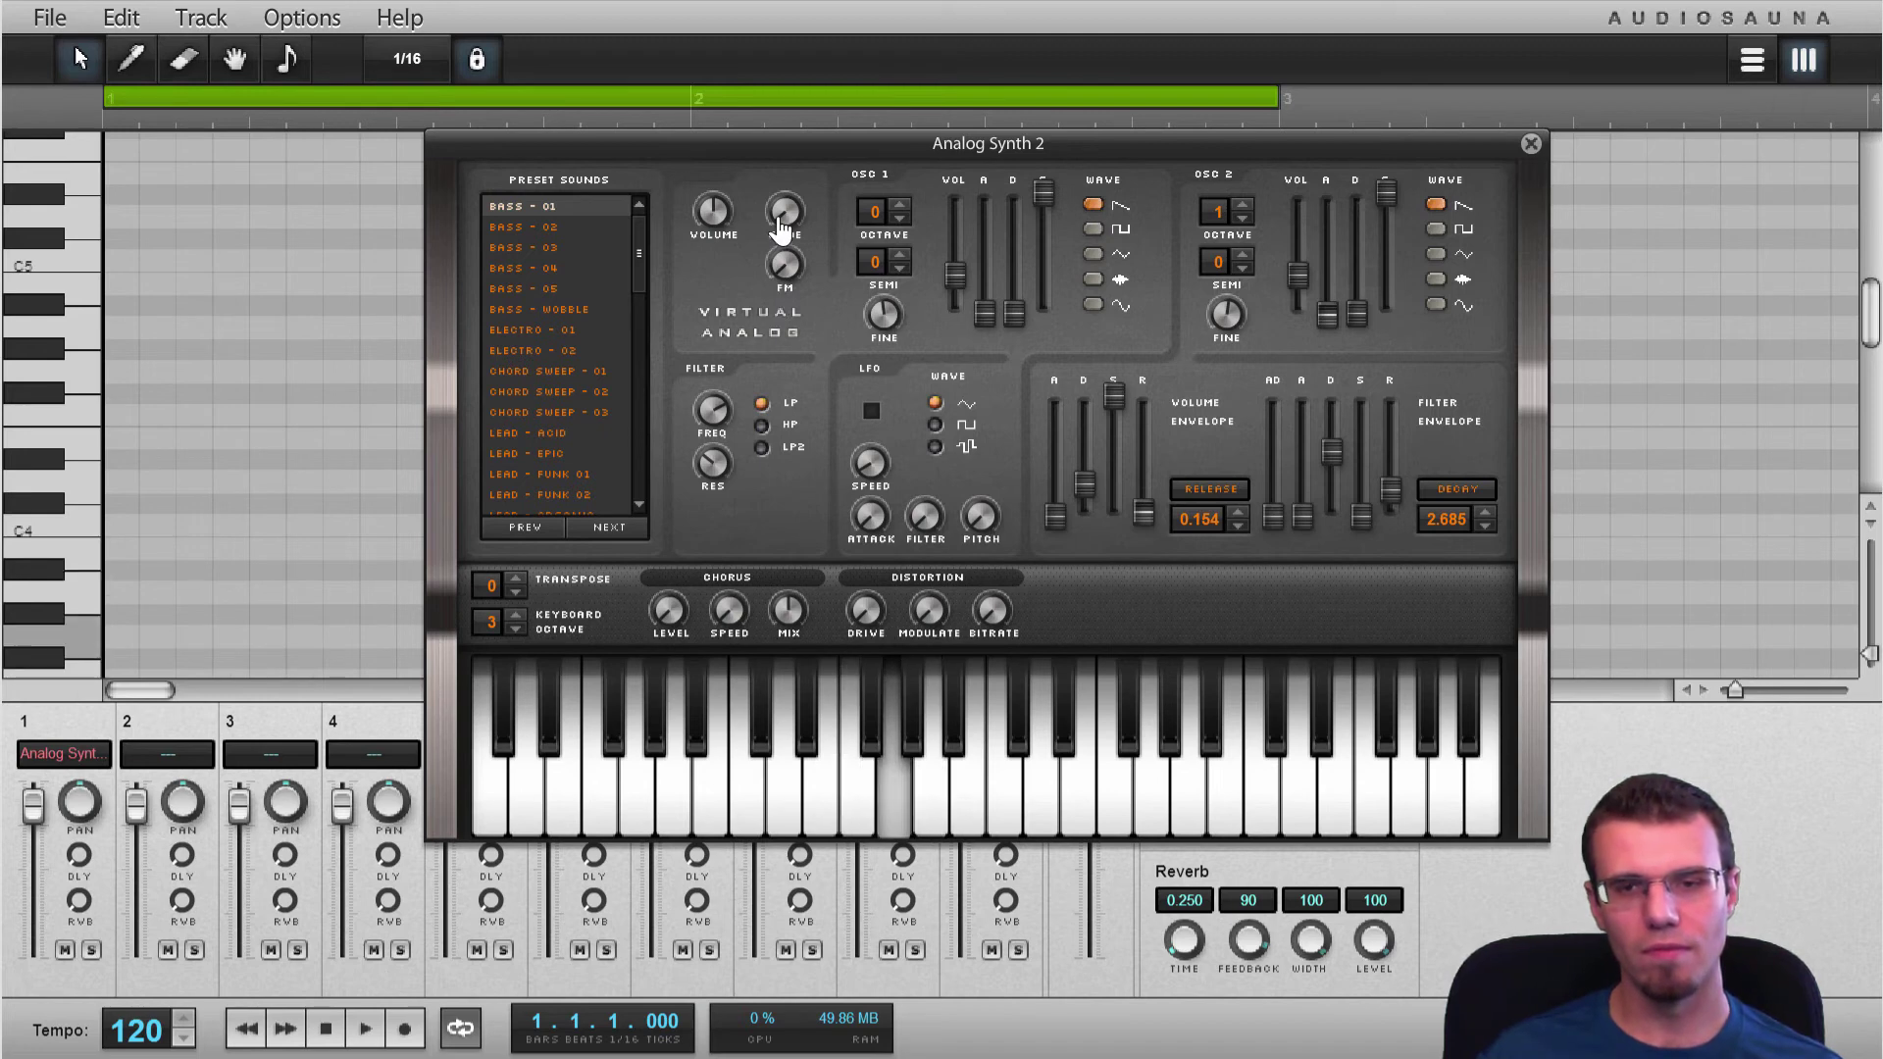
{"action": "key", "text": "g"}
{"action": "left_click_drag", "start_coordinate": [790, 224], "coordinate": [785, 304]}
{"action": "key", "text": "f"}
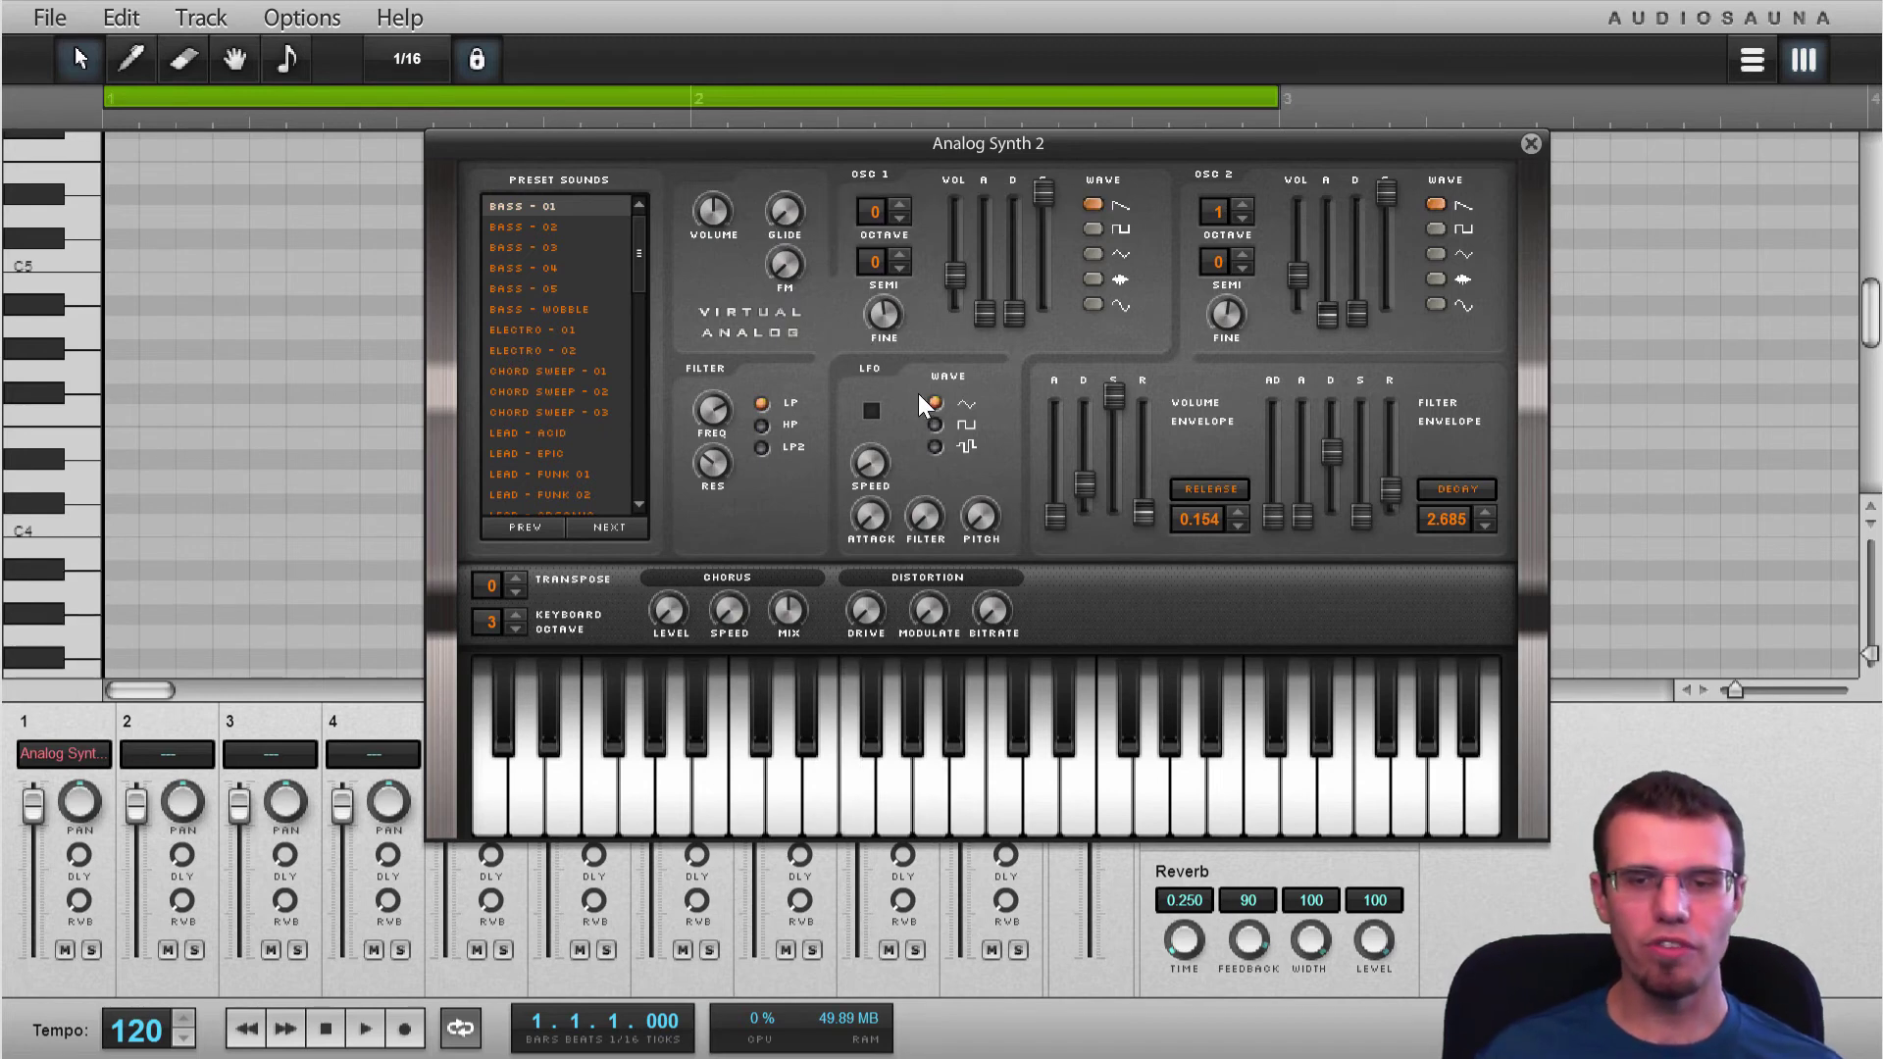
{"action": "key", "text": "h"}
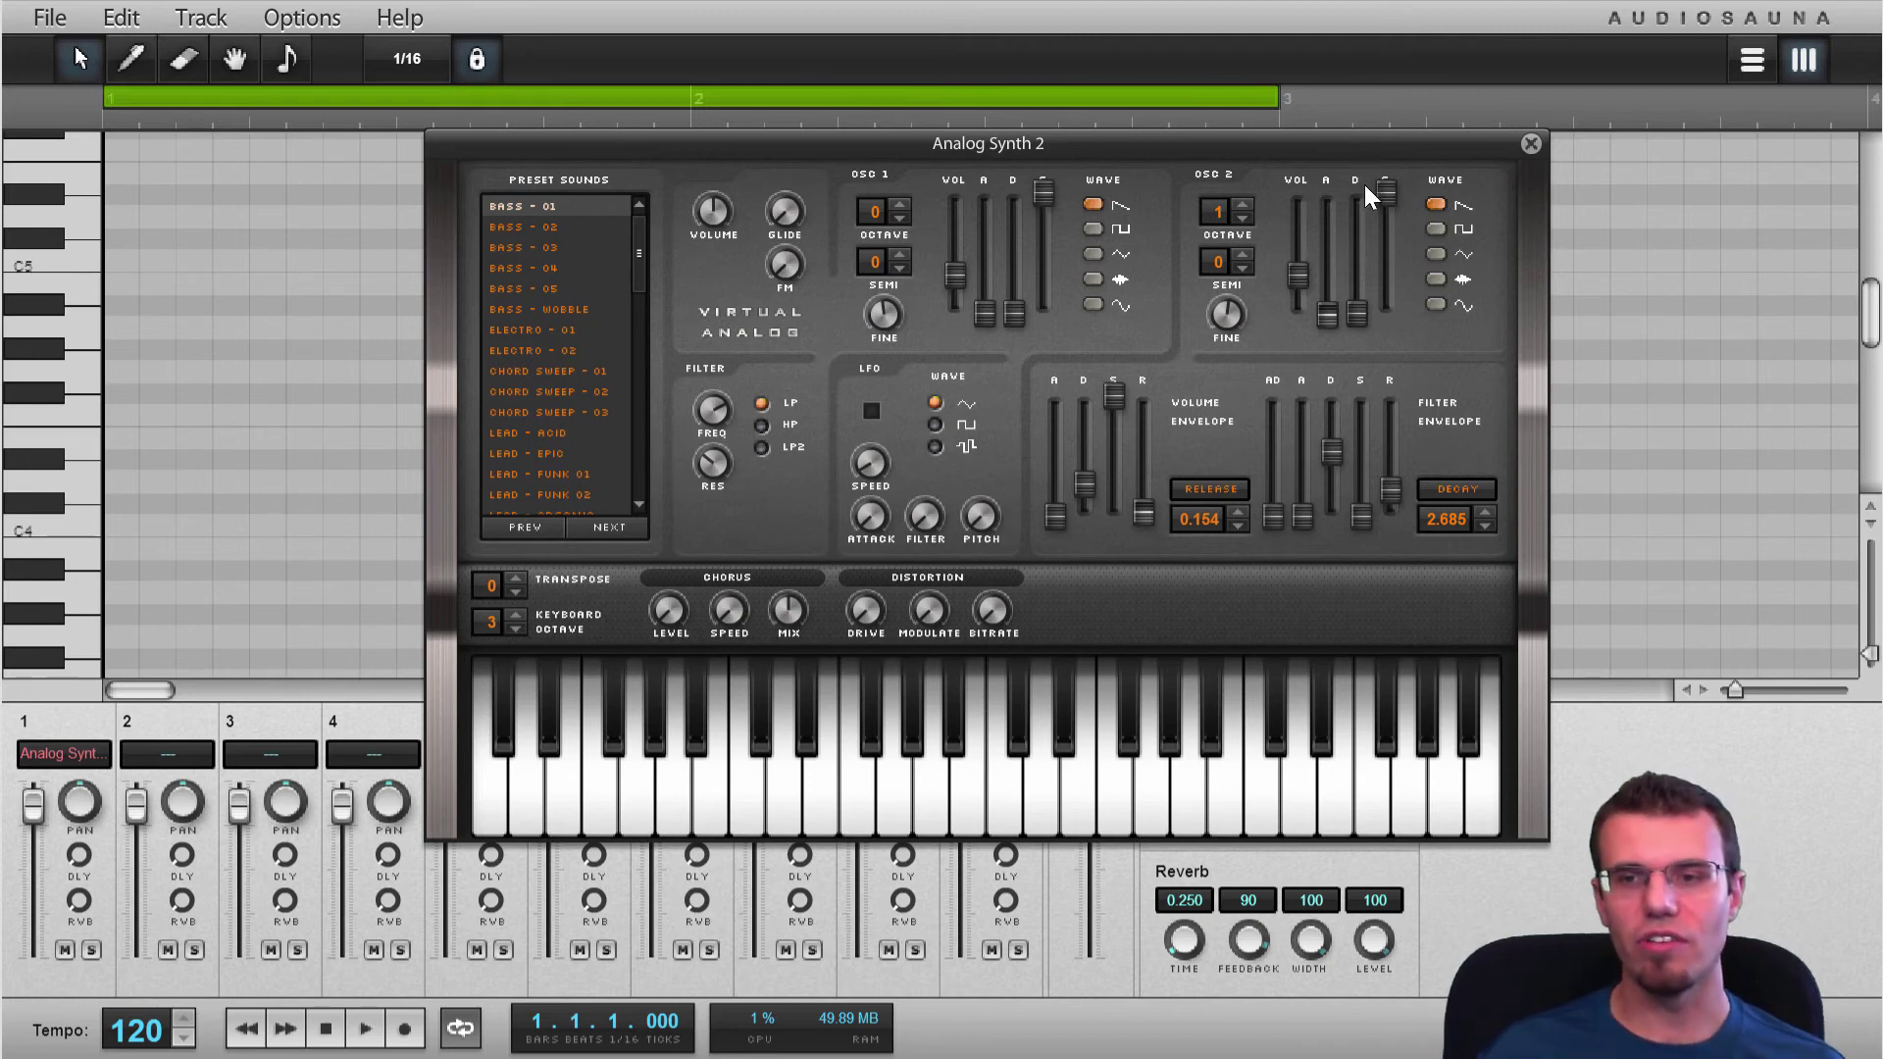
Close the synth window, reopen it from mixer channel 1 and close it again
{"action": "left_click", "coordinate": [1531, 145]}
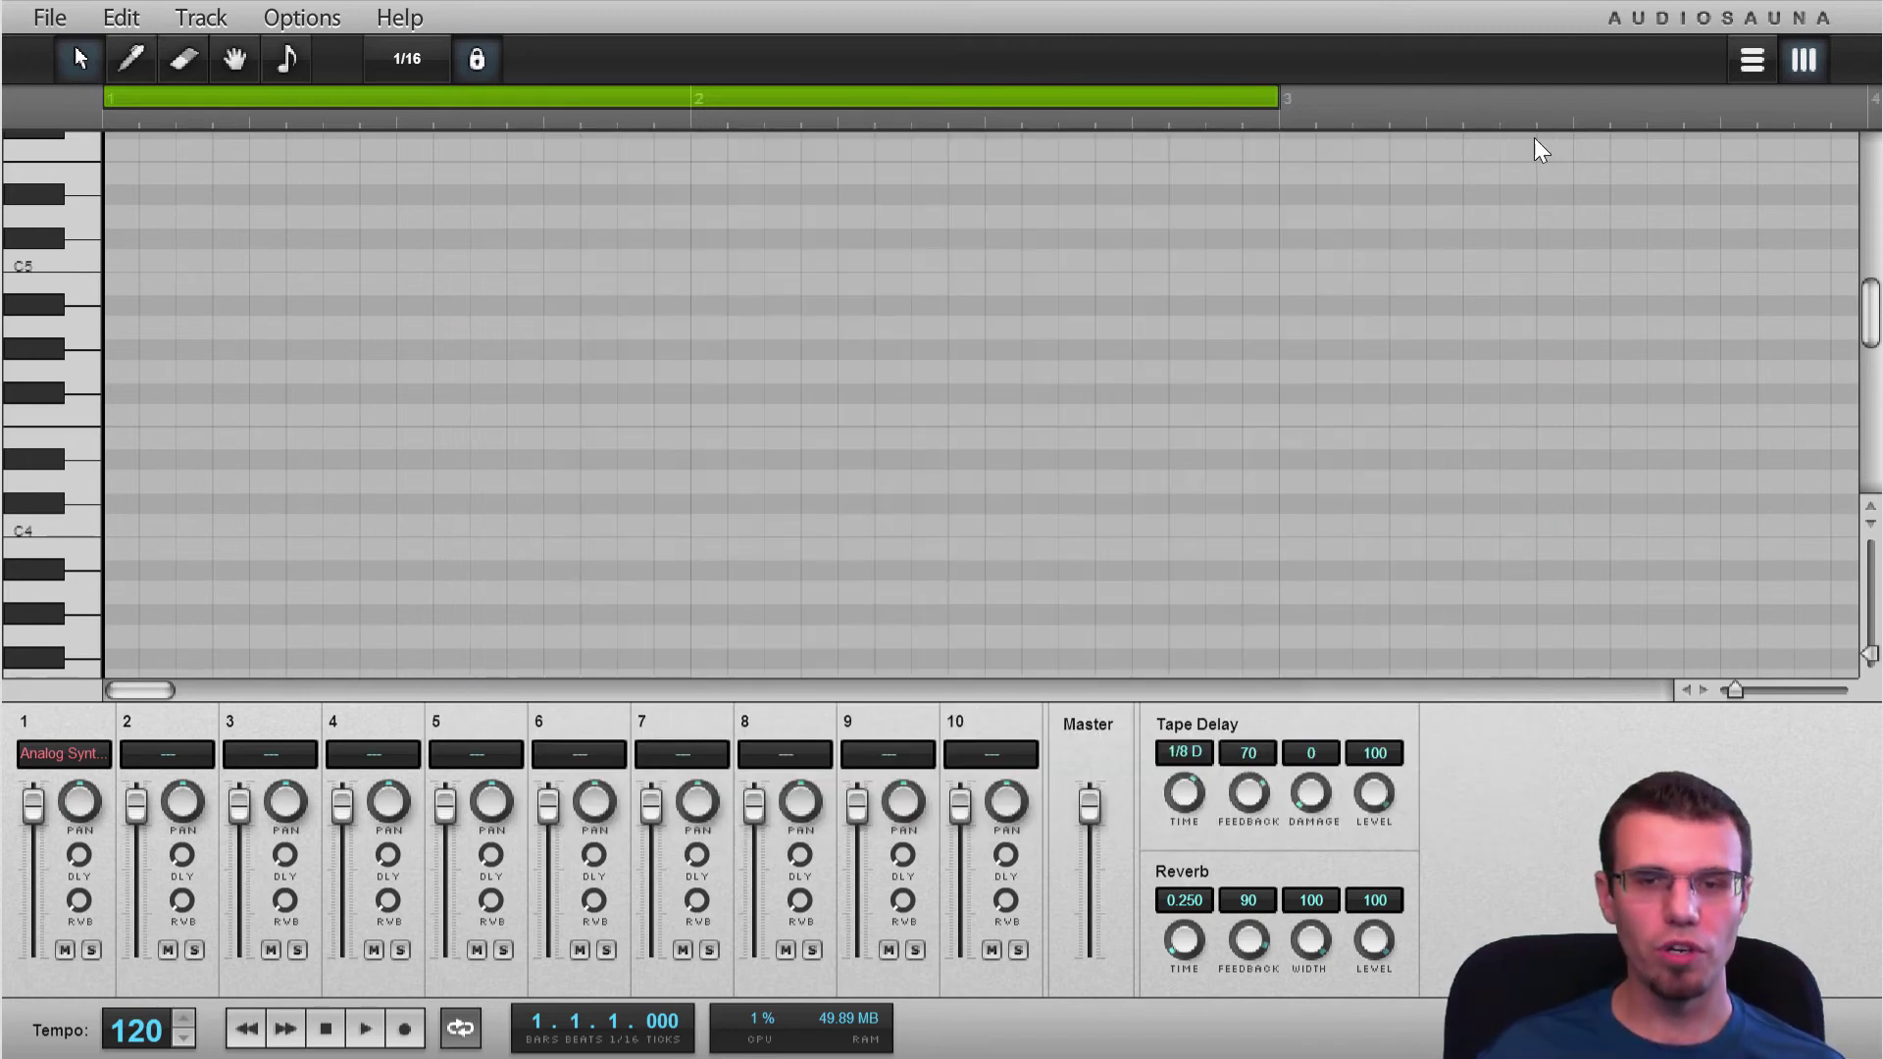
{"action": "left_click", "coordinate": [73, 765]}
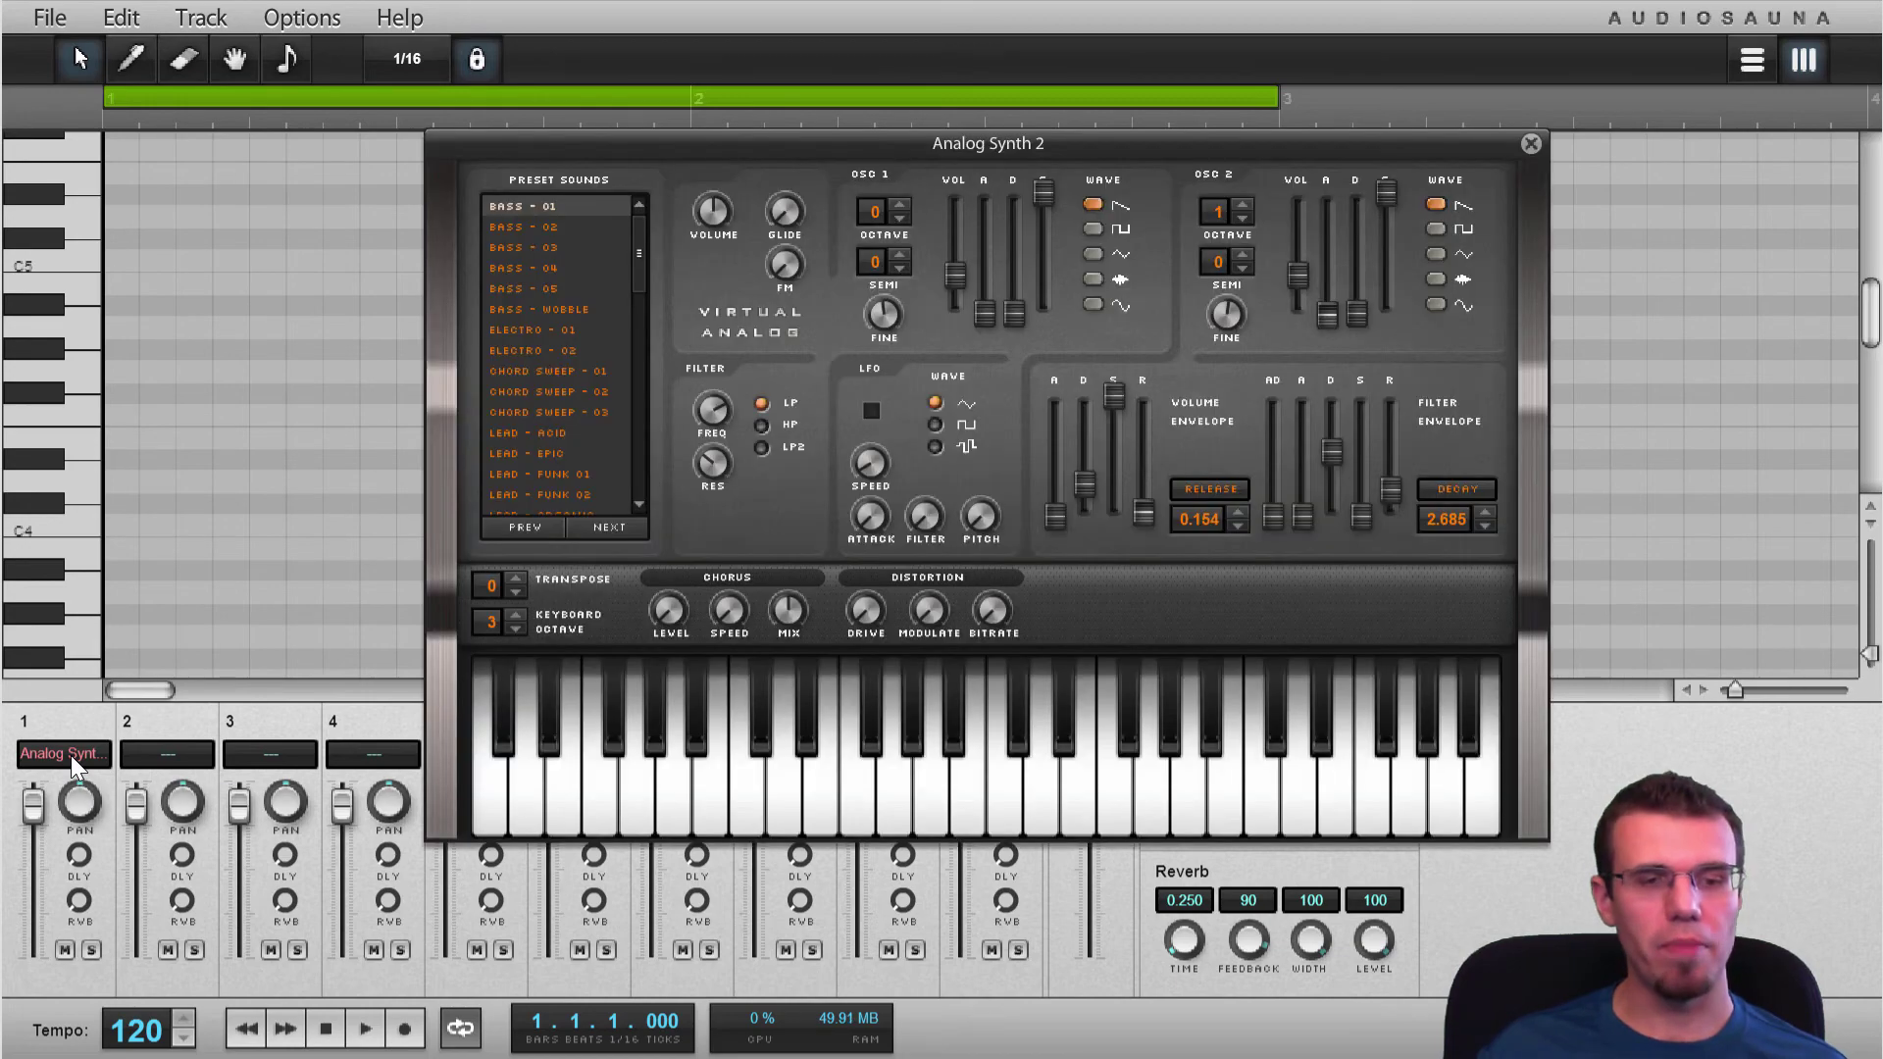
{"action": "left_click", "coordinate": [1530, 145]}
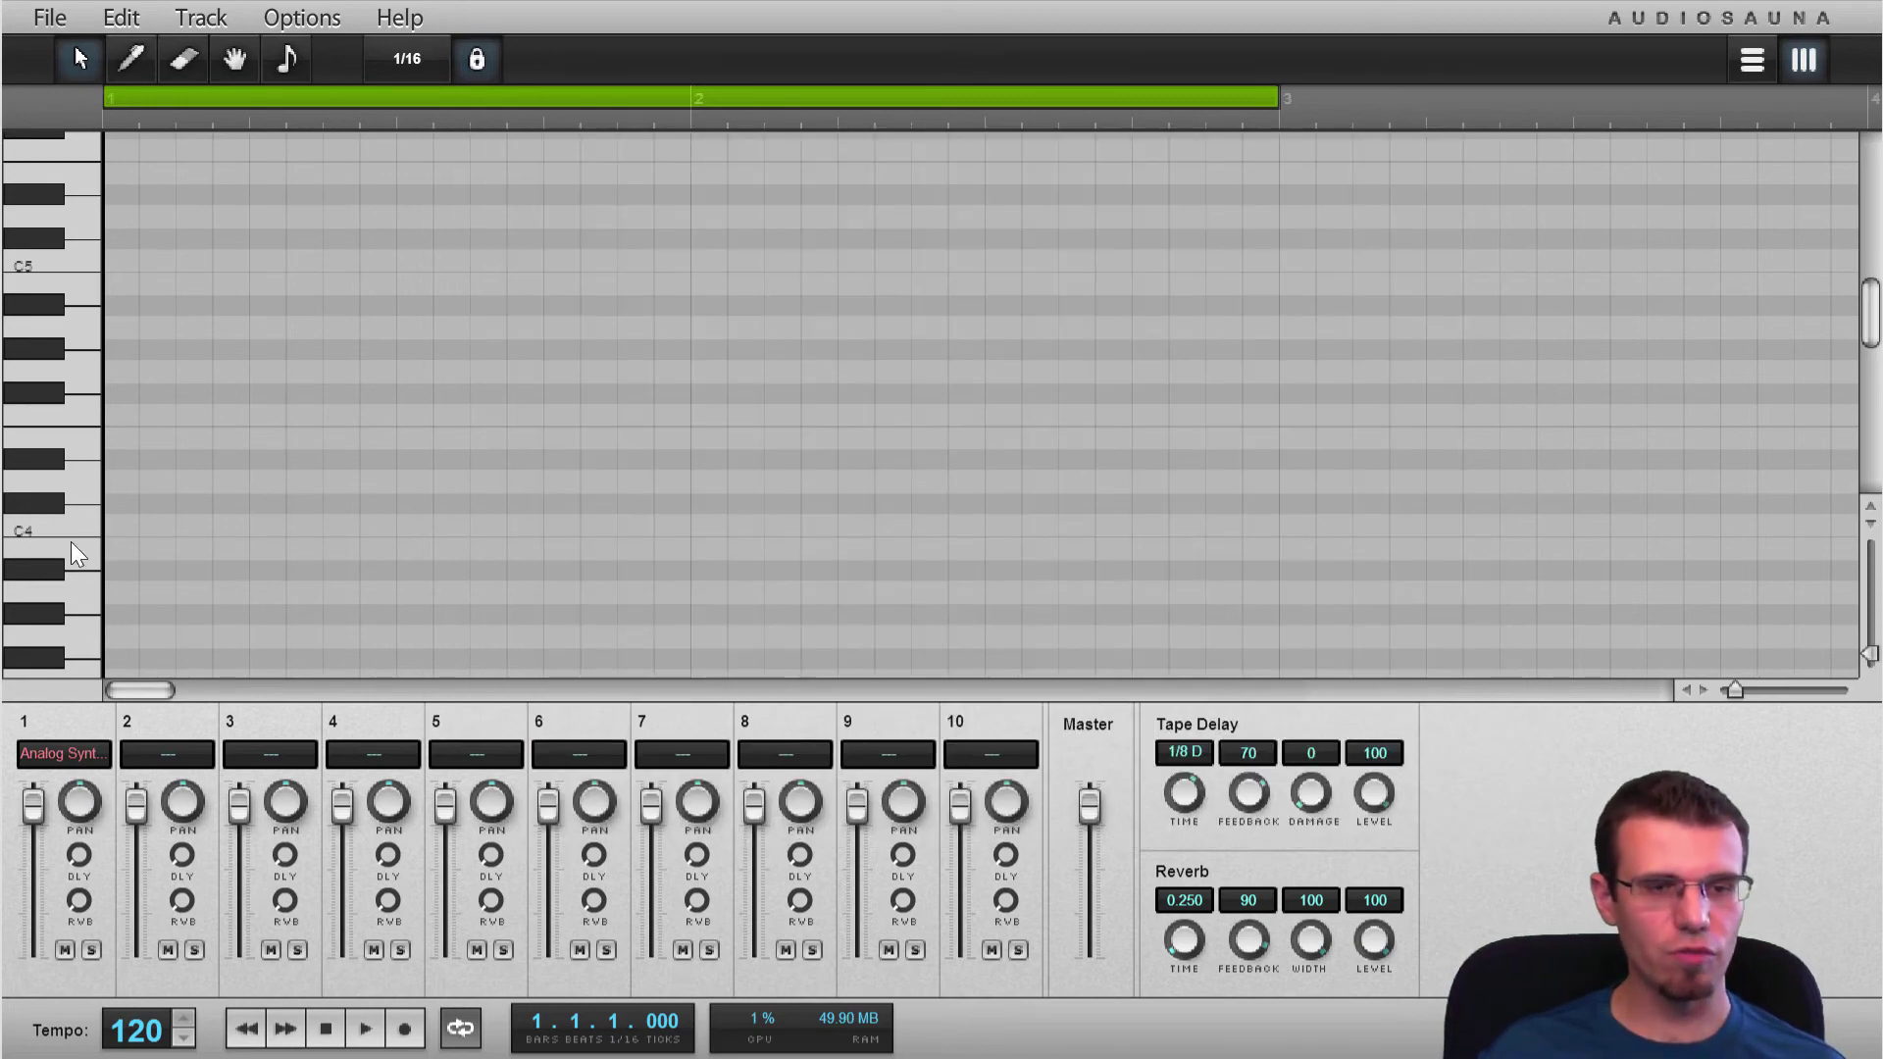
Bring the C2 to C3 range into the piano roll and audition E2 and its neighbouring key
{"action": "left_click_drag", "start_coordinate": [1872, 319], "coordinate": [1876, 431]}
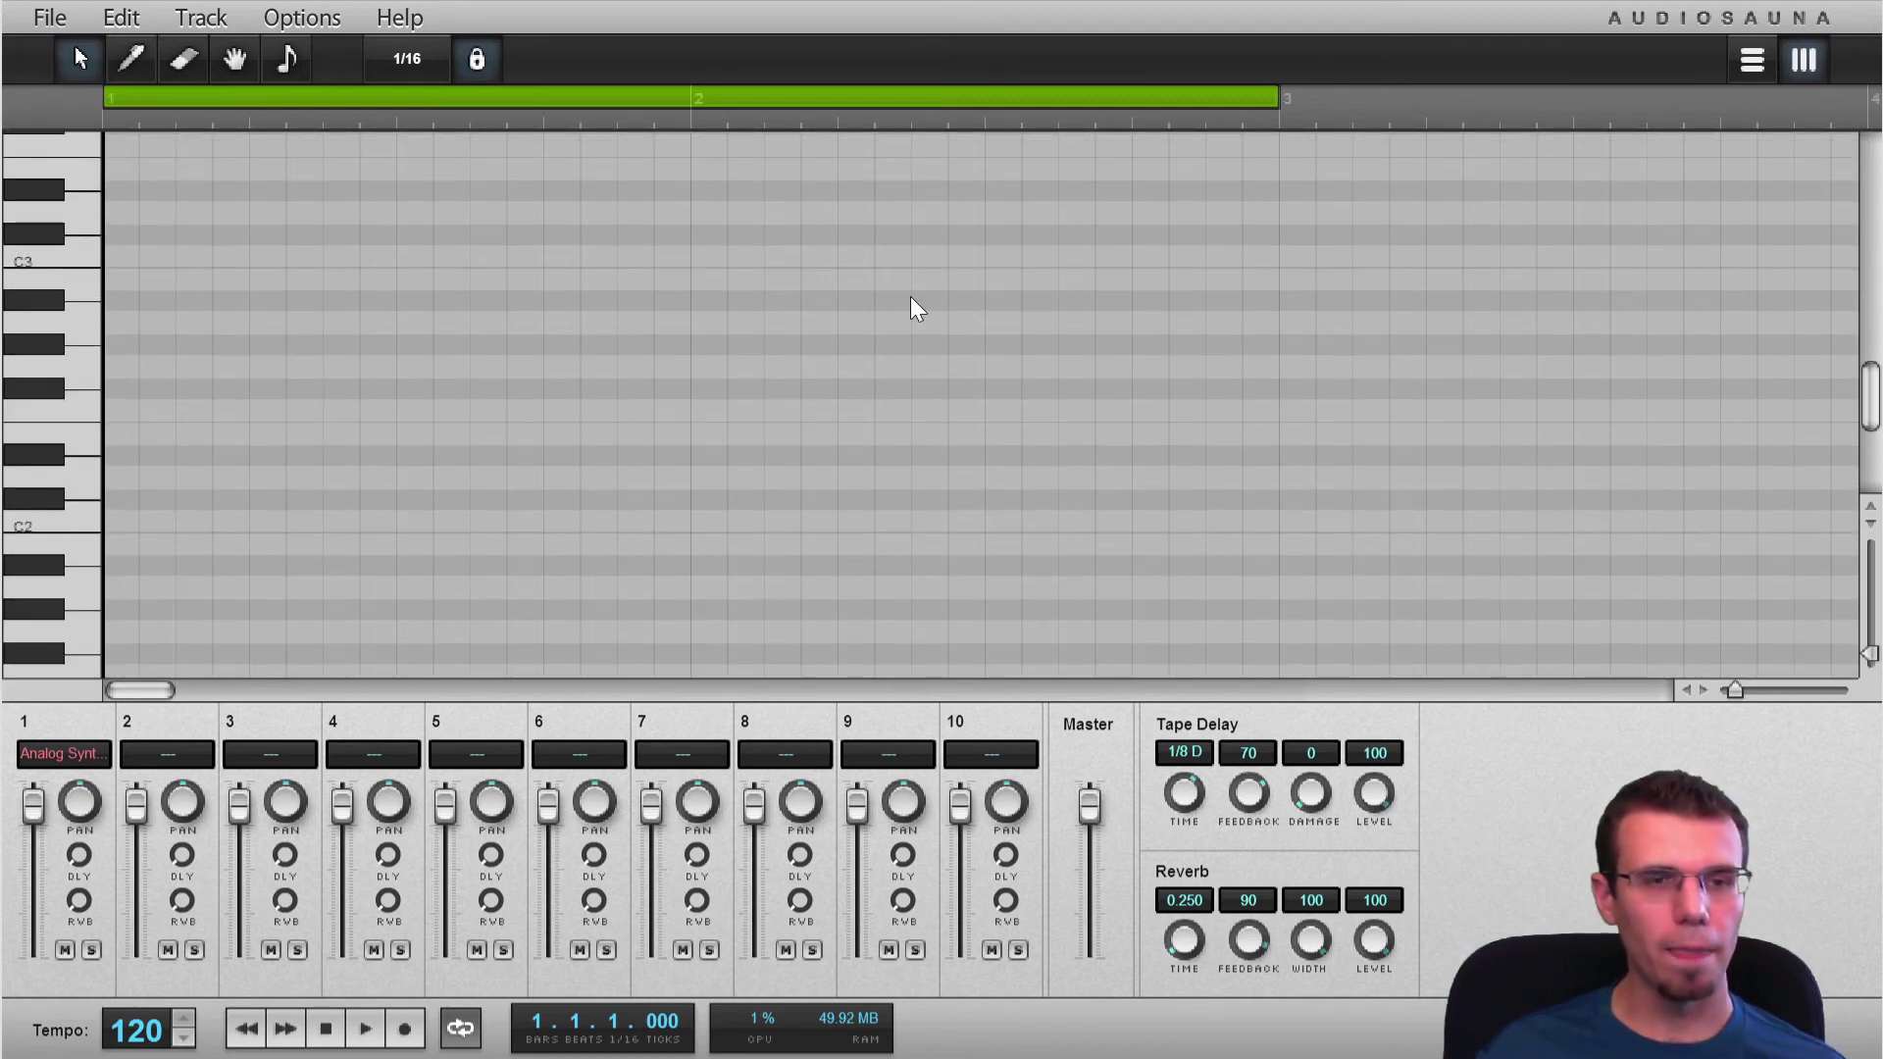
{"action": "left_click", "coordinate": [80, 435]}
{"action": "left_click", "coordinate": [78, 434]}
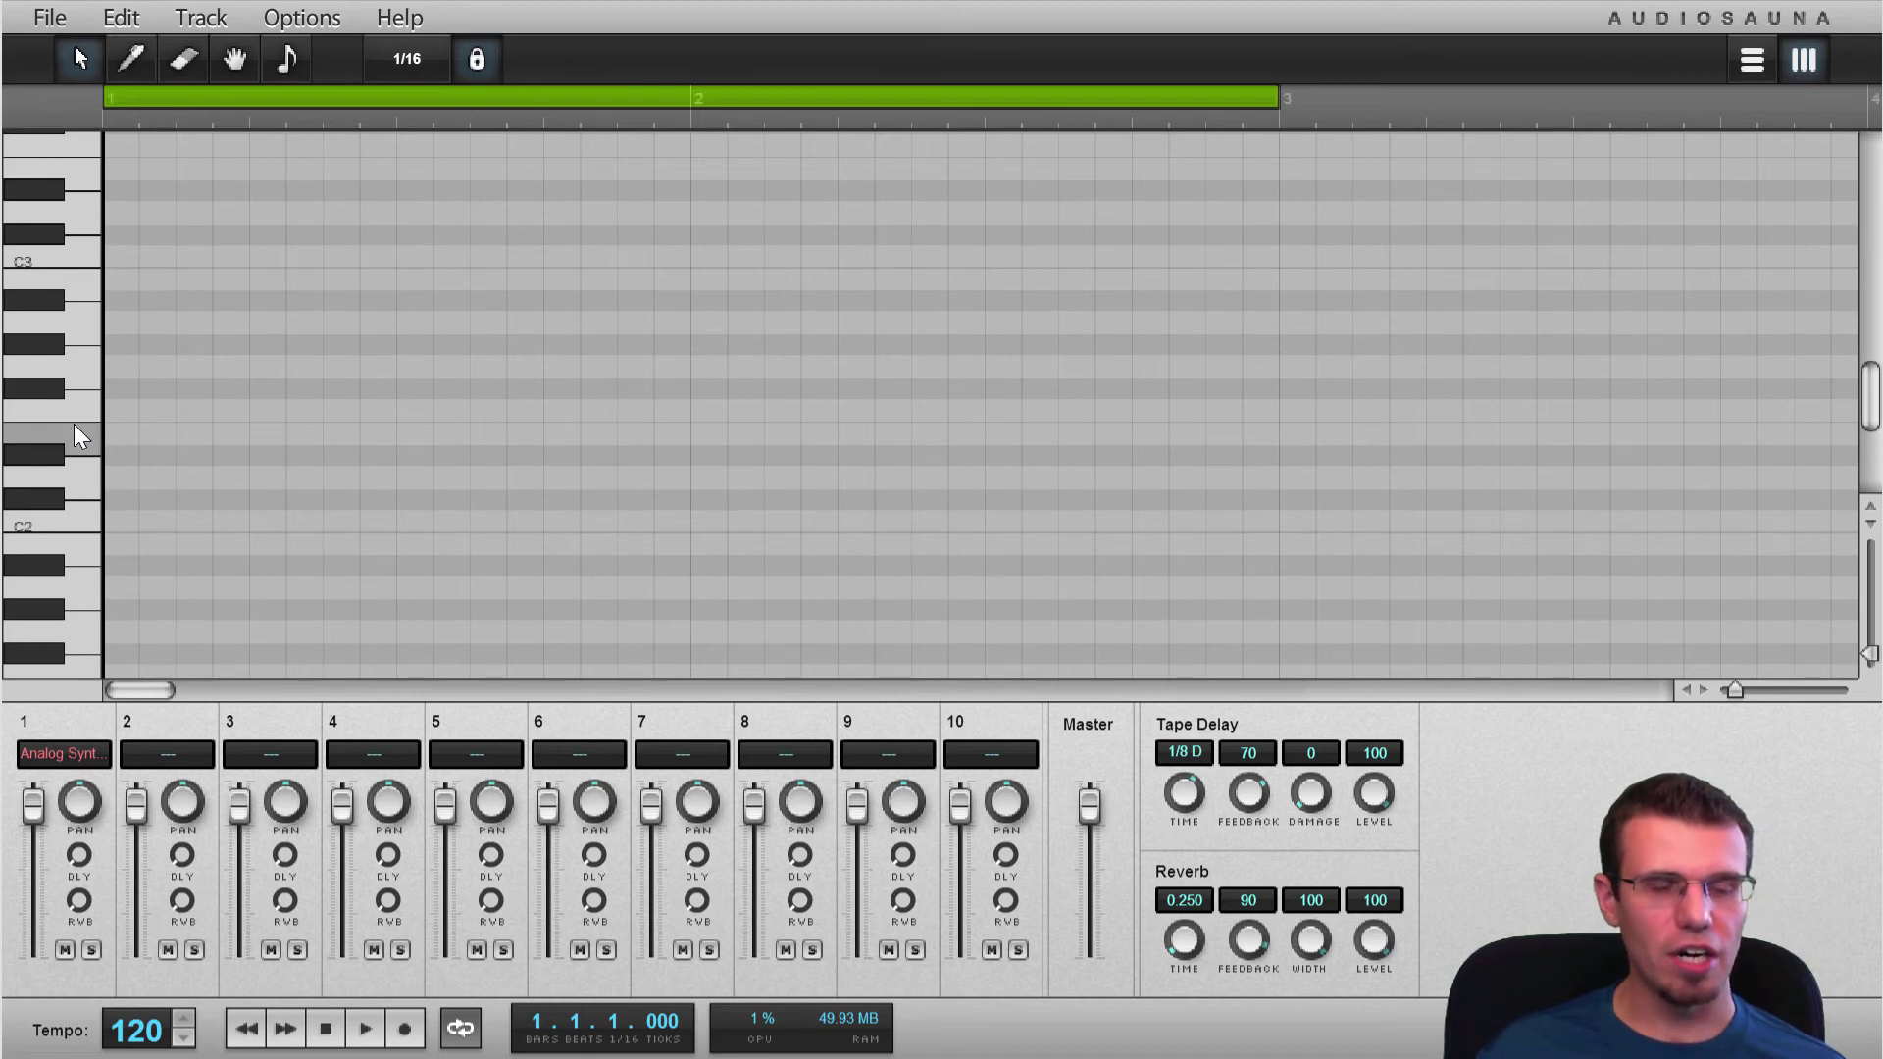
{"action": "left_click", "coordinate": [73, 457]}
{"action": "left_click", "coordinate": [79, 435]}
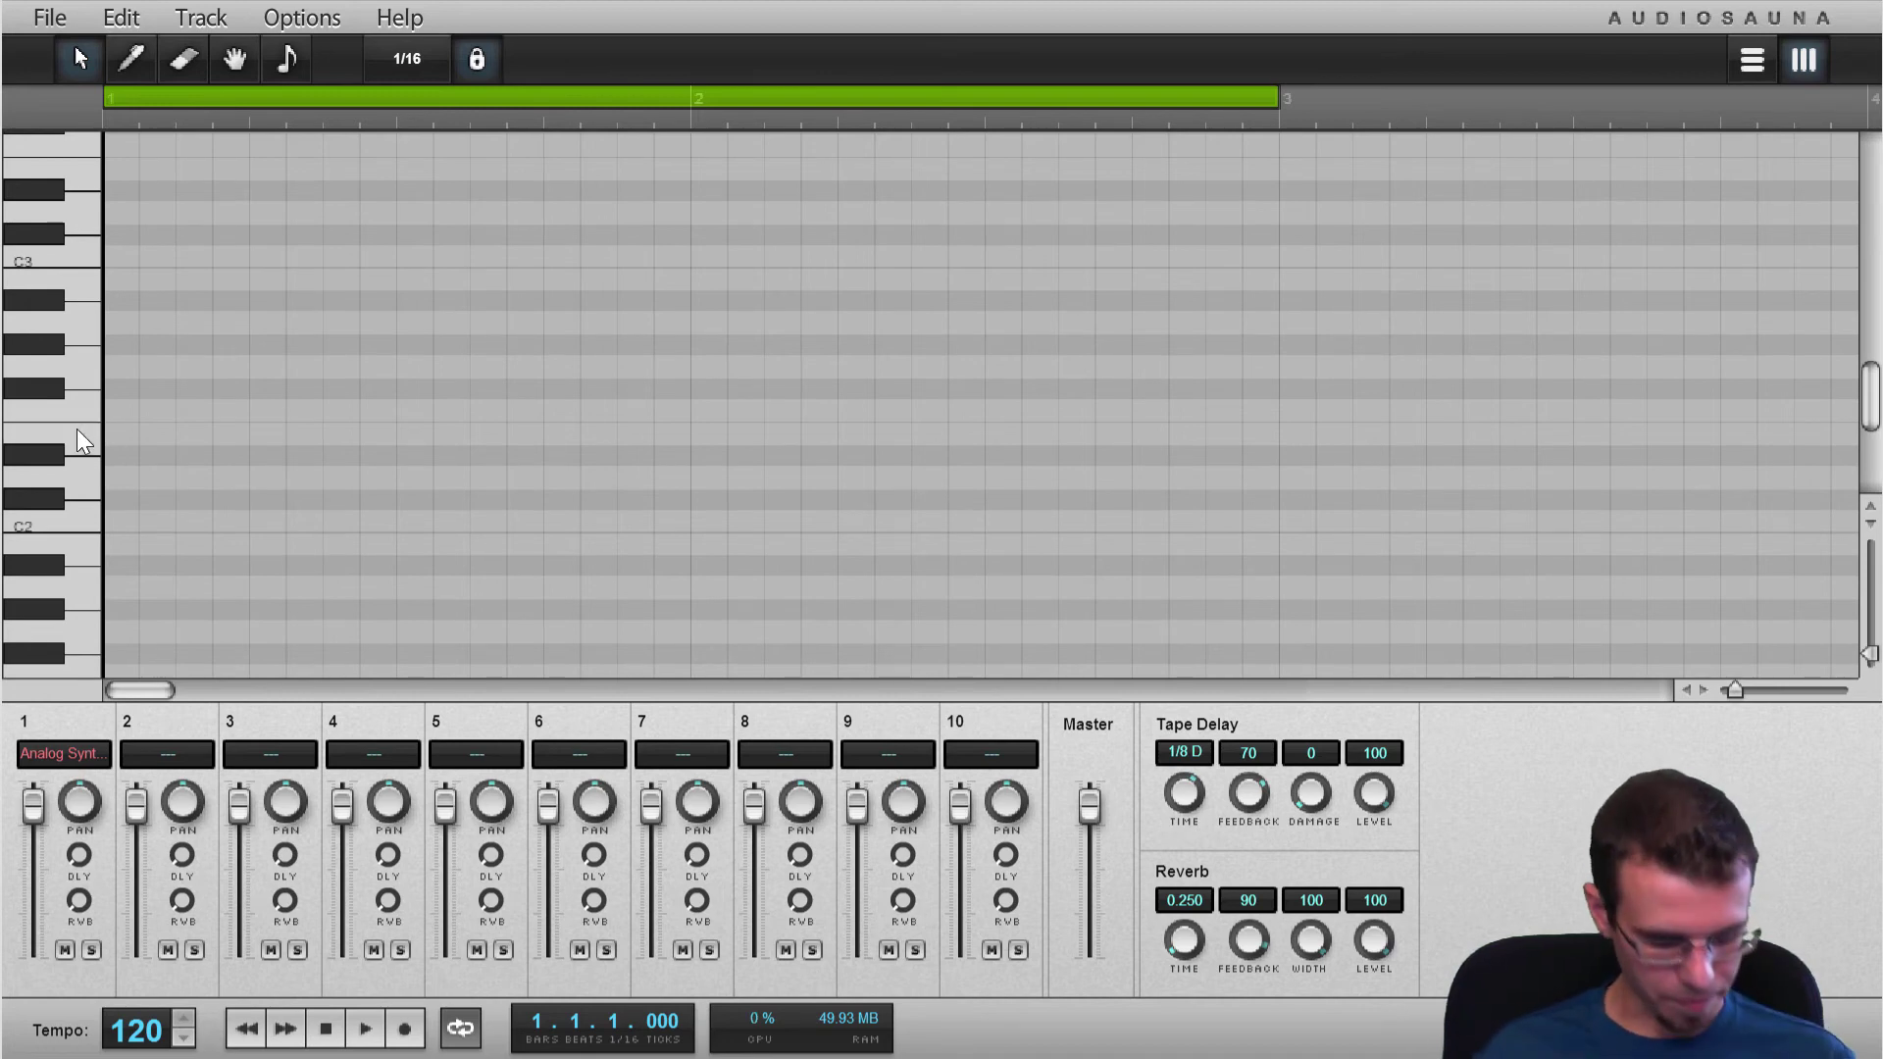
Switch through the piano roll's editing tools, from selection to the note velocity tool
{"action": "left_click", "coordinate": [131, 59]}
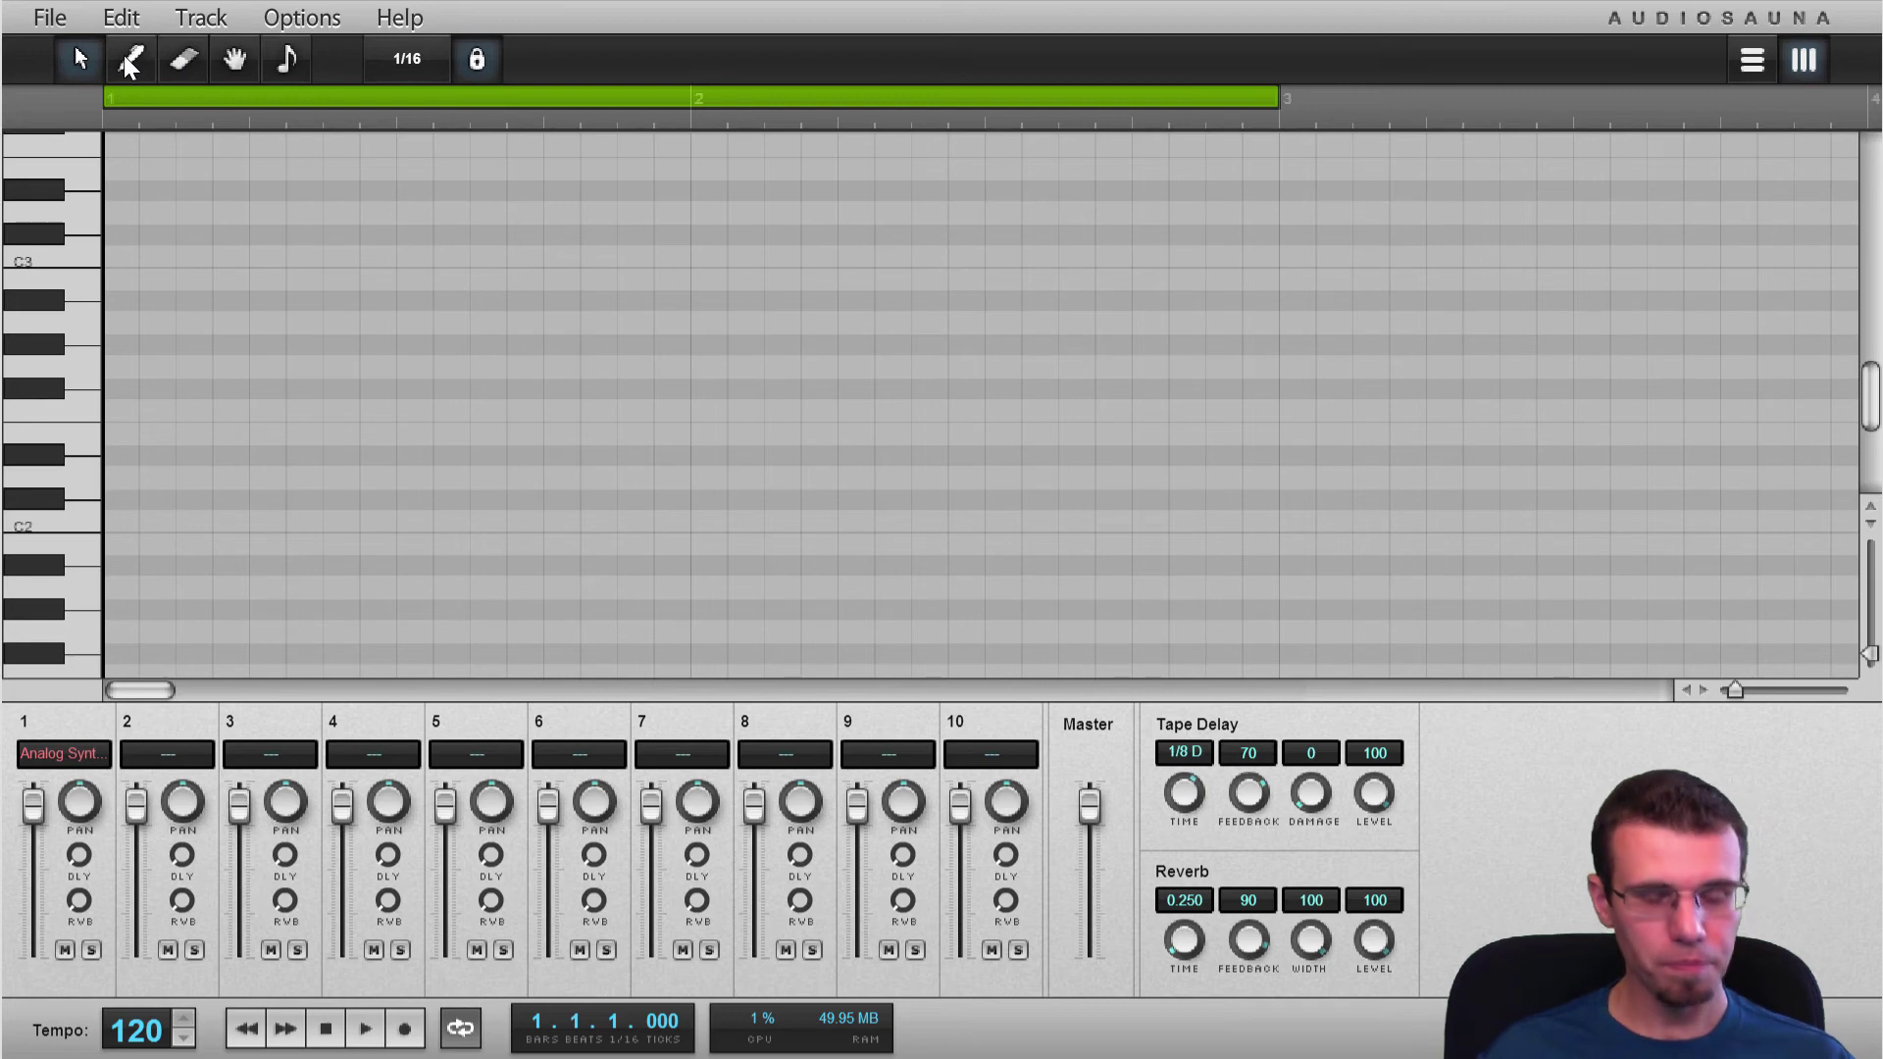
{"action": "key", "text": "3"}
{"action": "key", "text": "4"}
{"action": "key", "text": "5"}
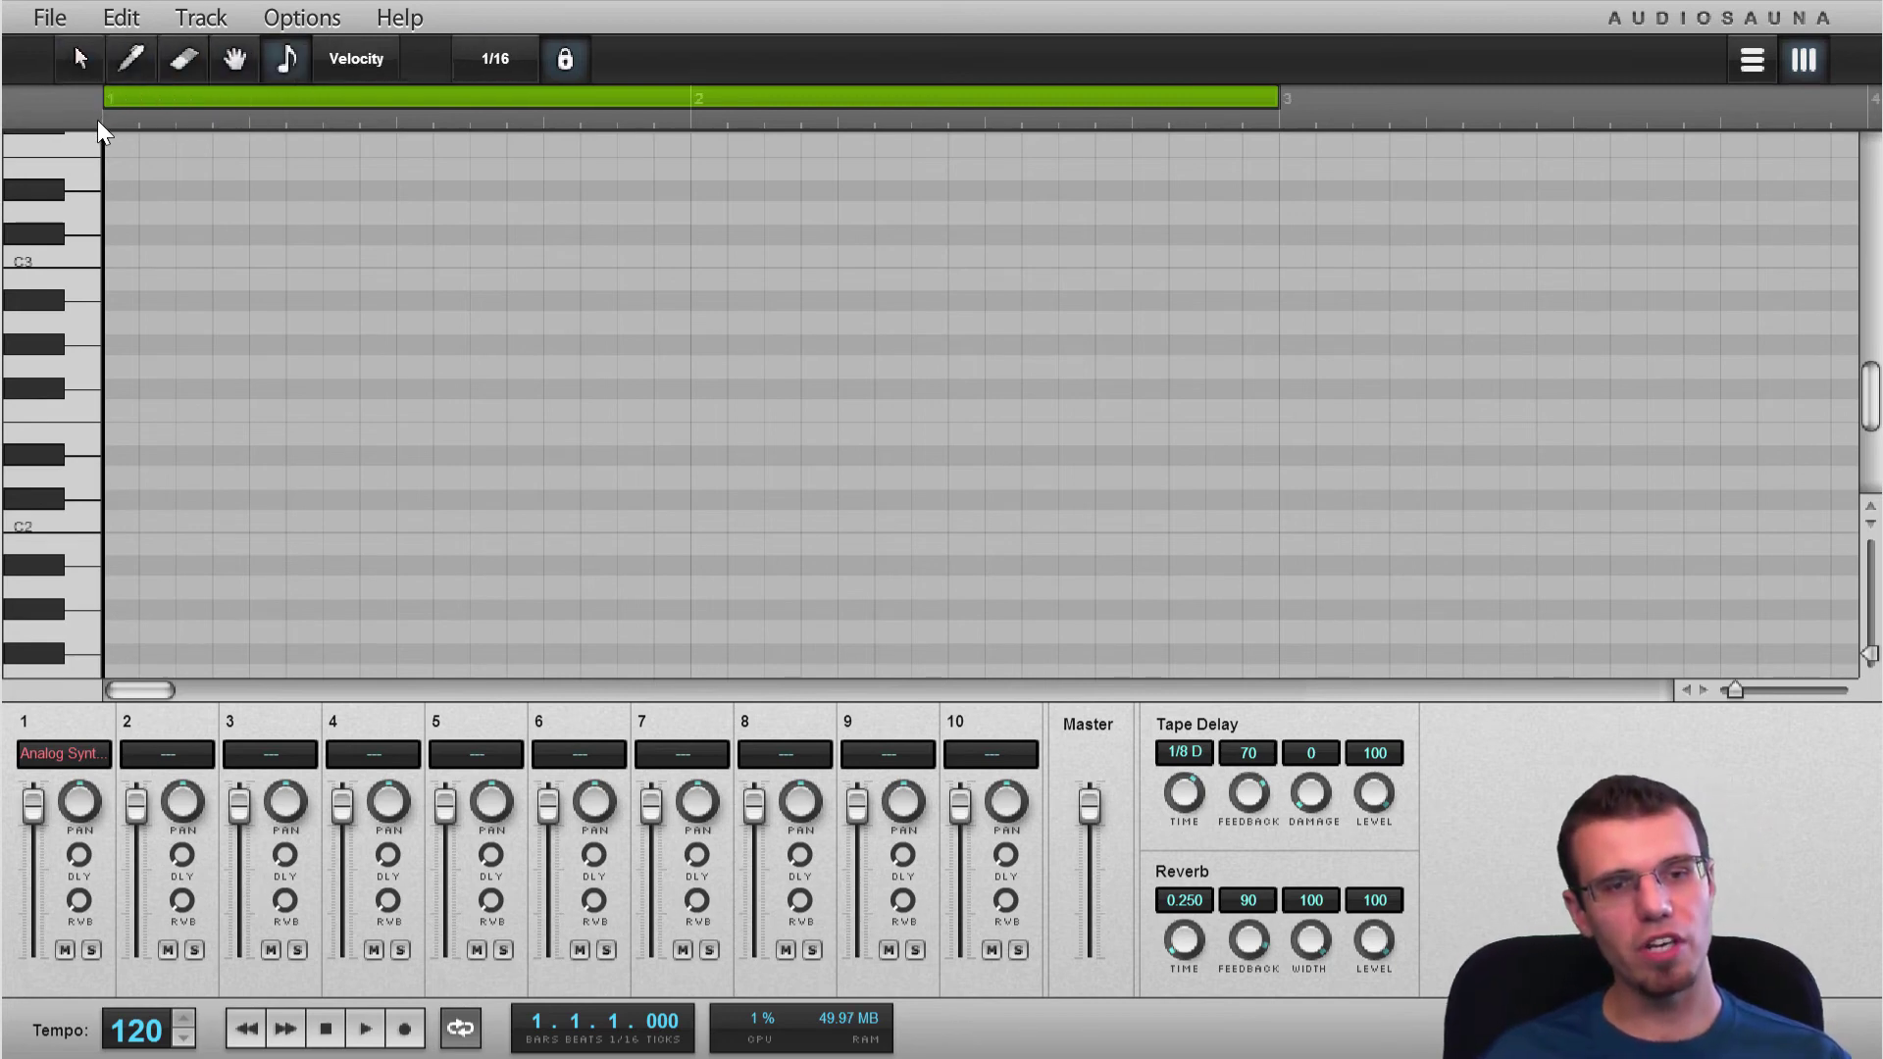
{"action": "key", "text": "1"}
{"action": "key", "text": "2"}
{"action": "key", "text": "3"}
{"action": "key", "text": "4"}
{"action": "key", "text": "5"}
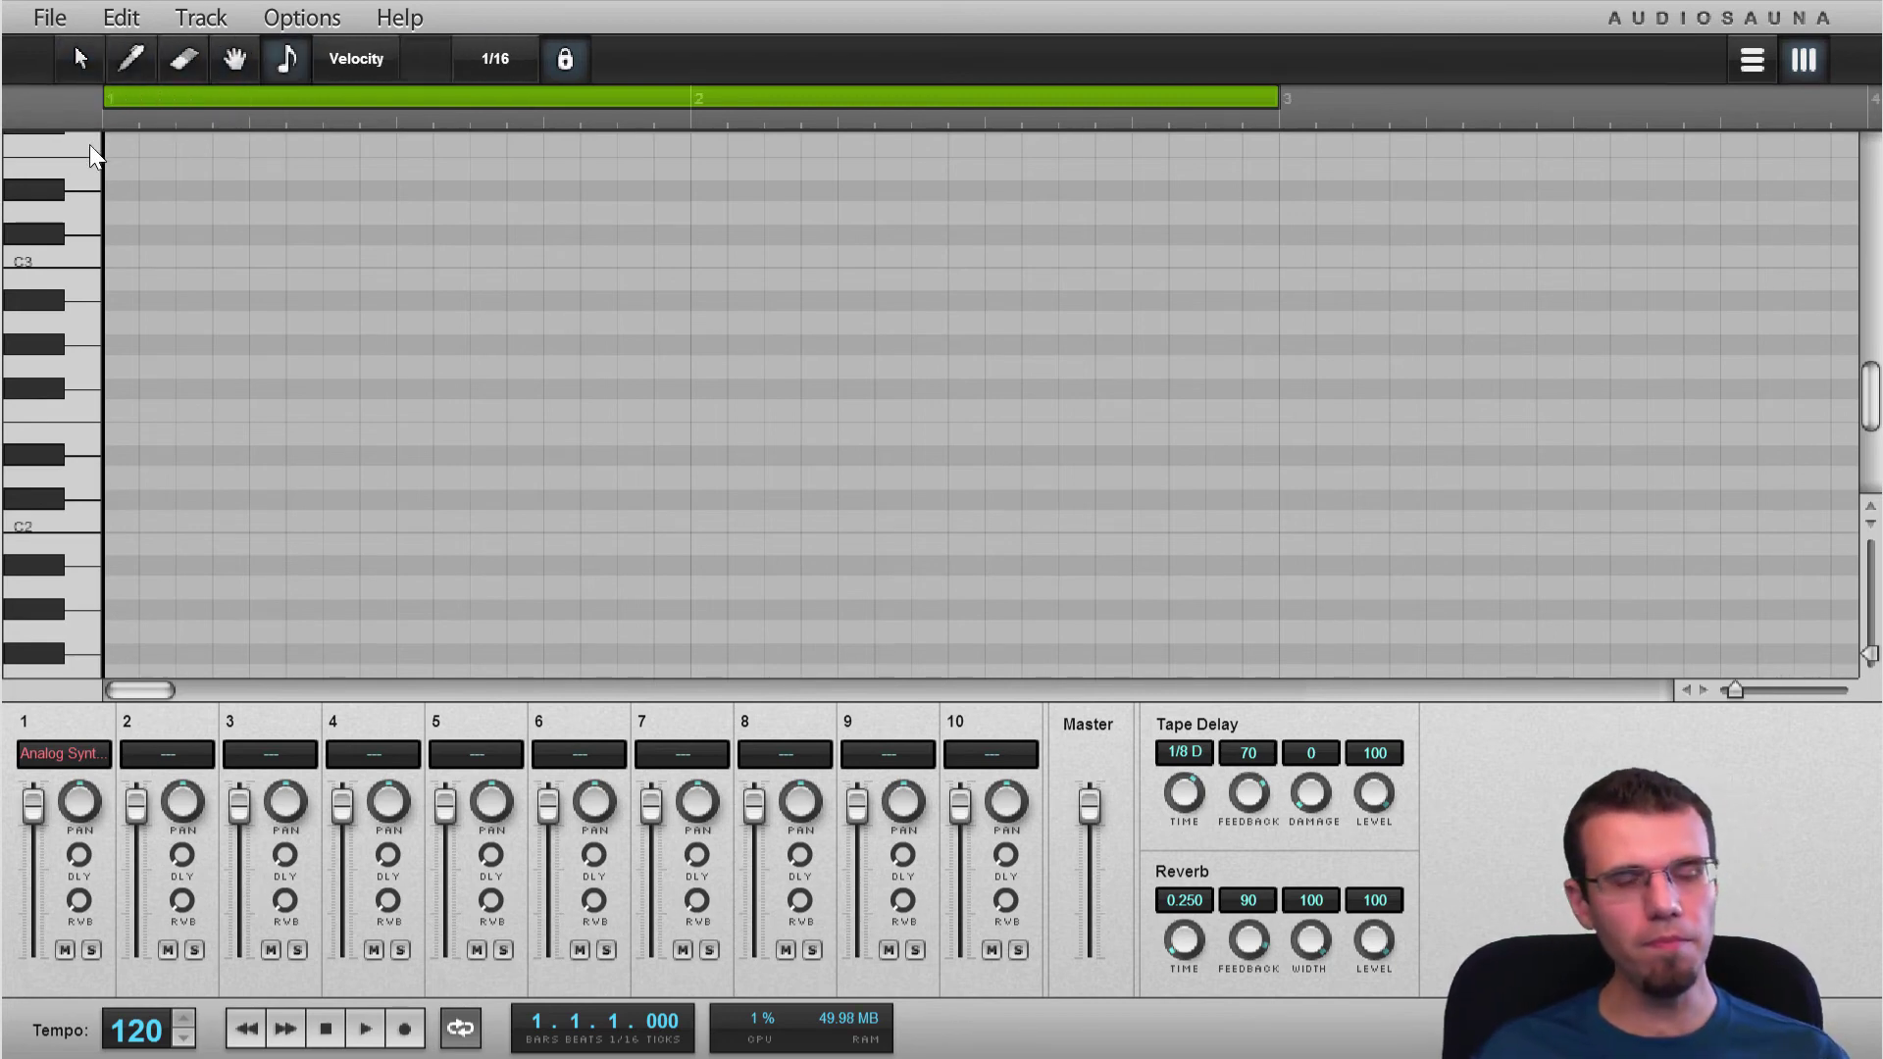
With the draw tool, enter nine consecutive 1/16 notes alternating between E2 and E3 from the start of bar 1
{"action": "key", "text": "2"}
{"action": "key", "text": "3"}
{"action": "key", "text": "2"}
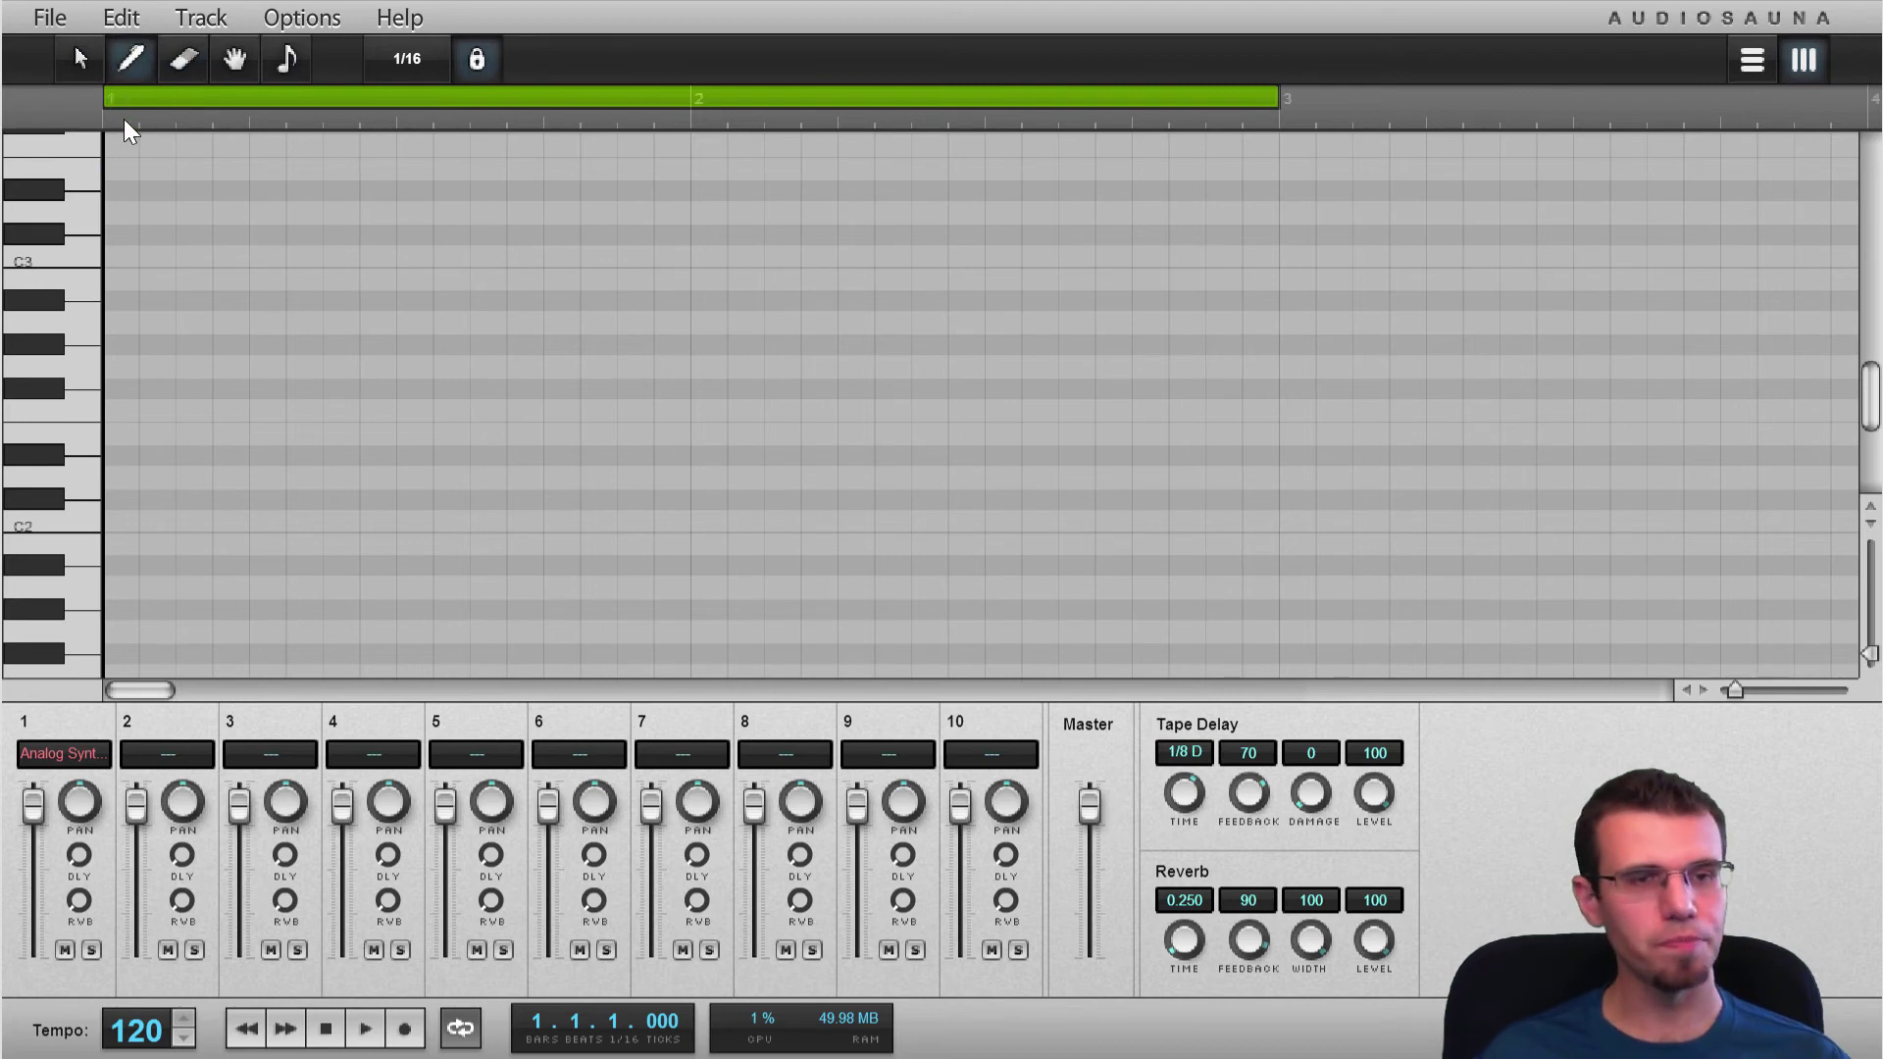
{"action": "left_click", "coordinate": [122, 434]}
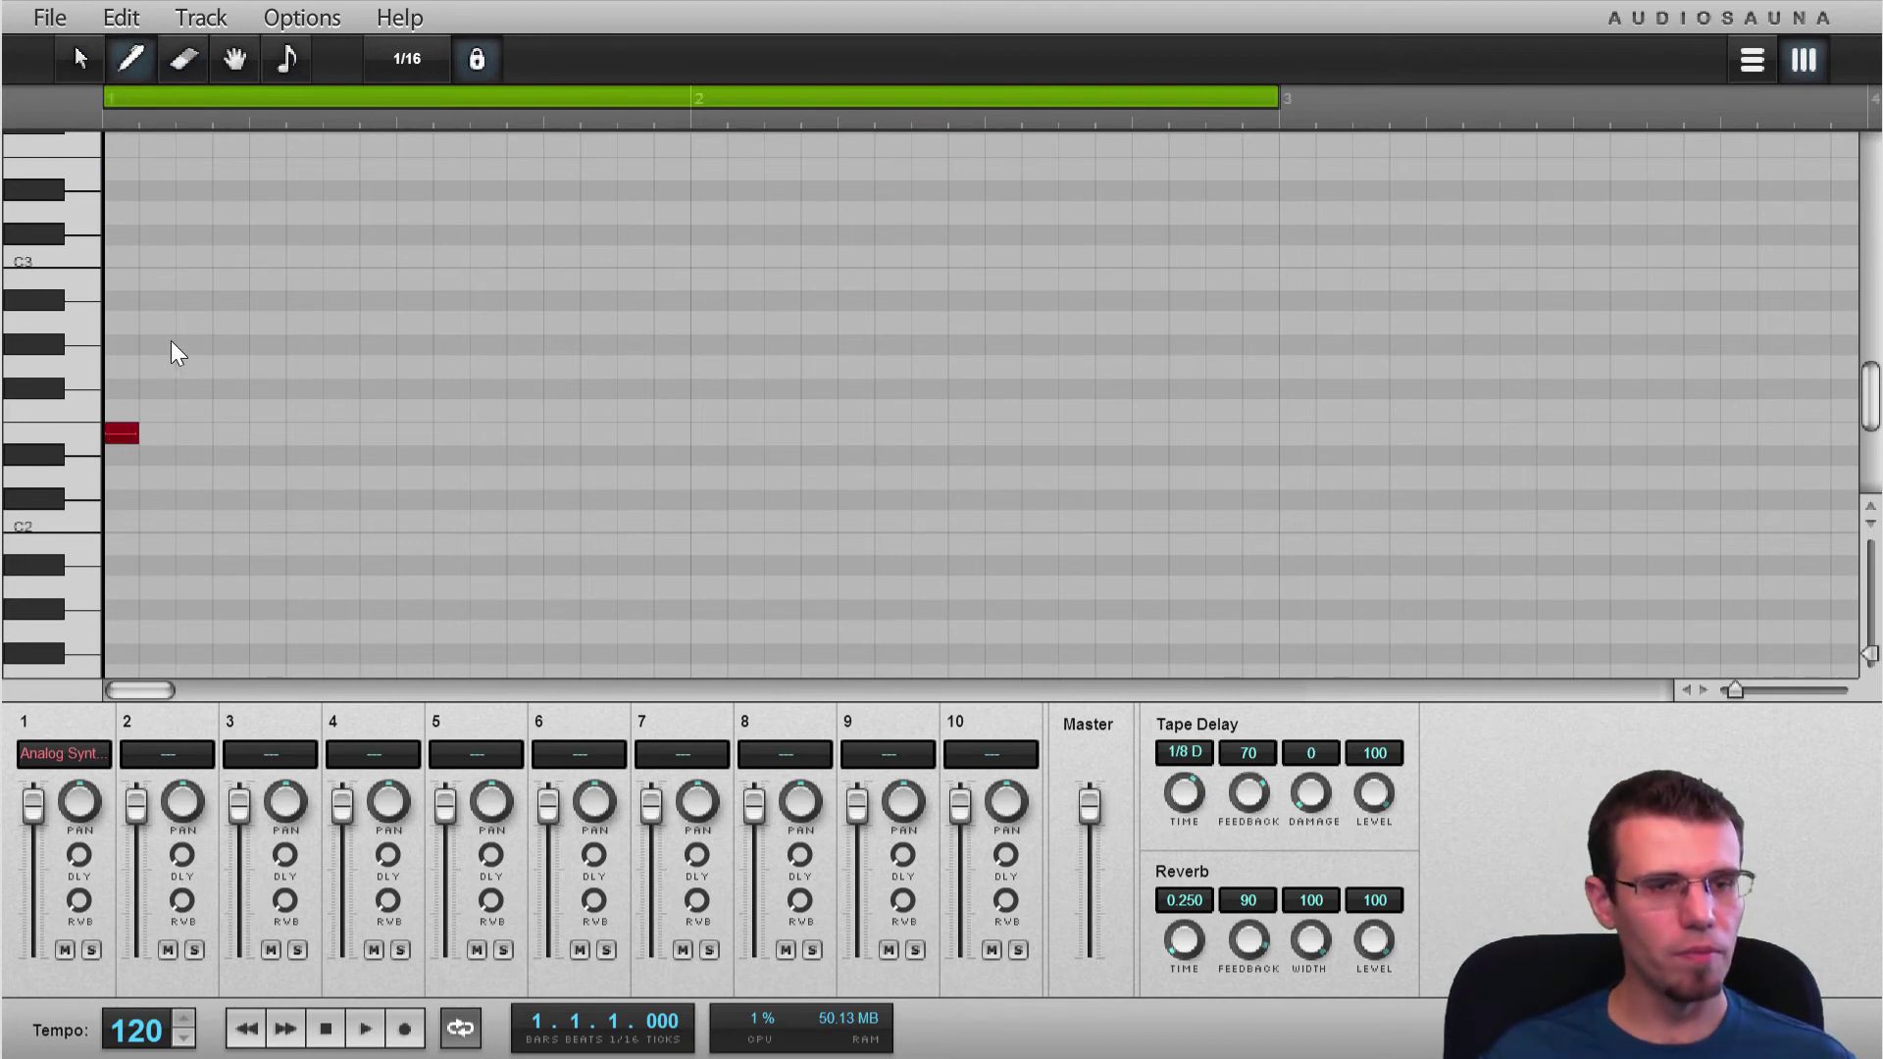
{"action": "left_click", "coordinate": [157, 167]}
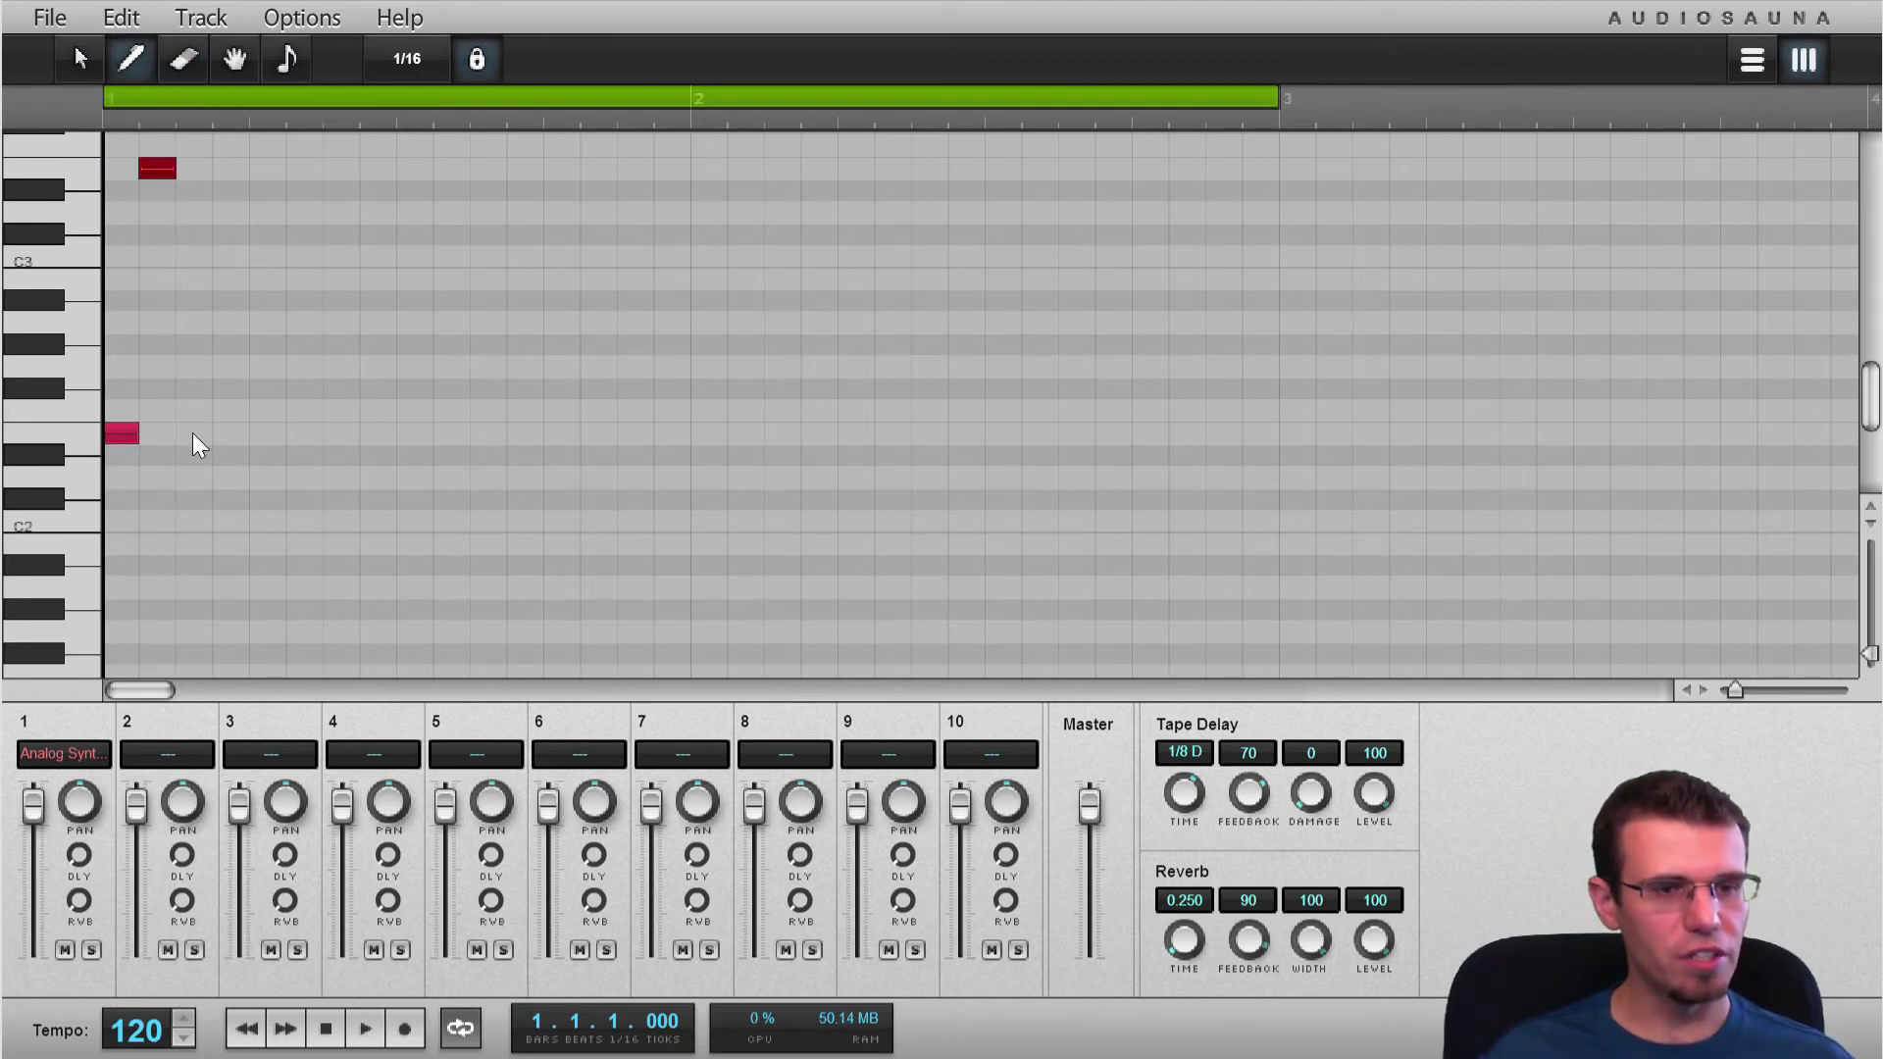
{"action": "left_click", "coordinate": [193, 434]}
{"action": "left_click", "coordinate": [230, 168]}
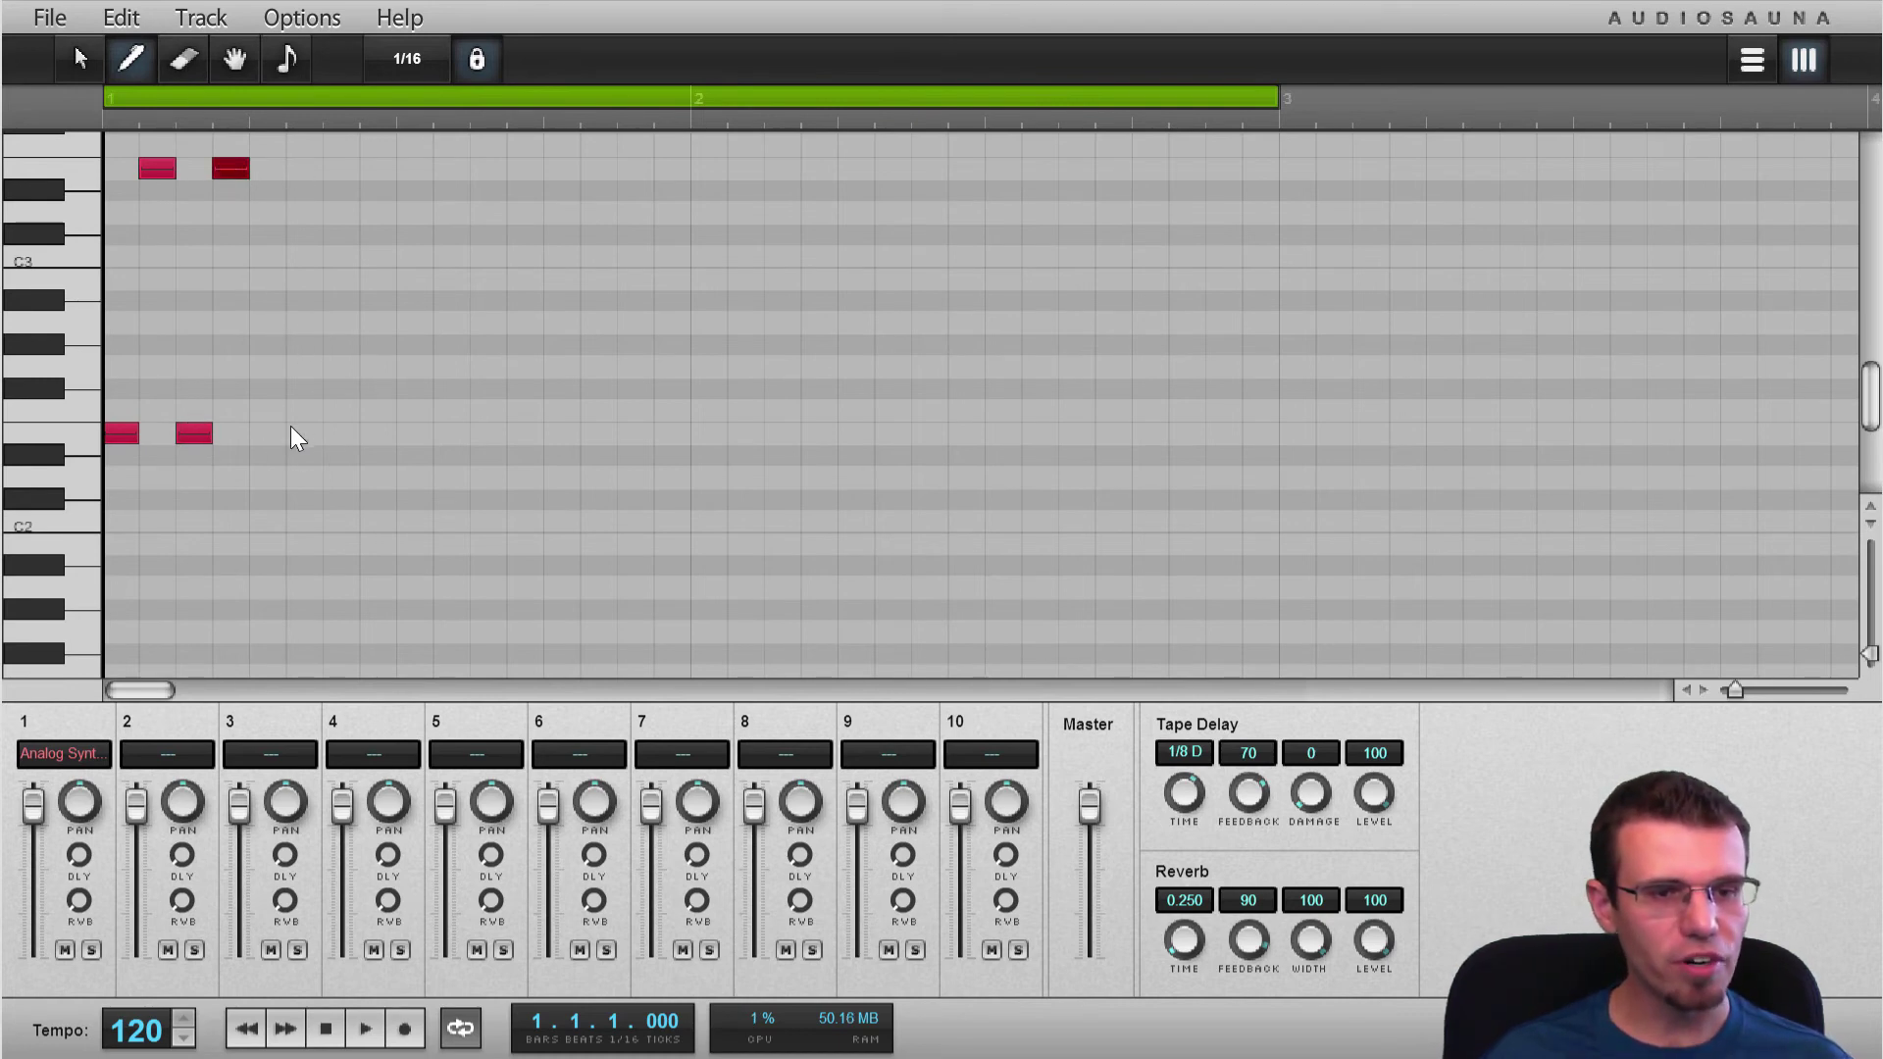
{"action": "left_click", "coordinate": [267, 434]}
{"action": "left_click", "coordinate": [306, 168]}
{"action": "left_click", "coordinate": [330, 434]}
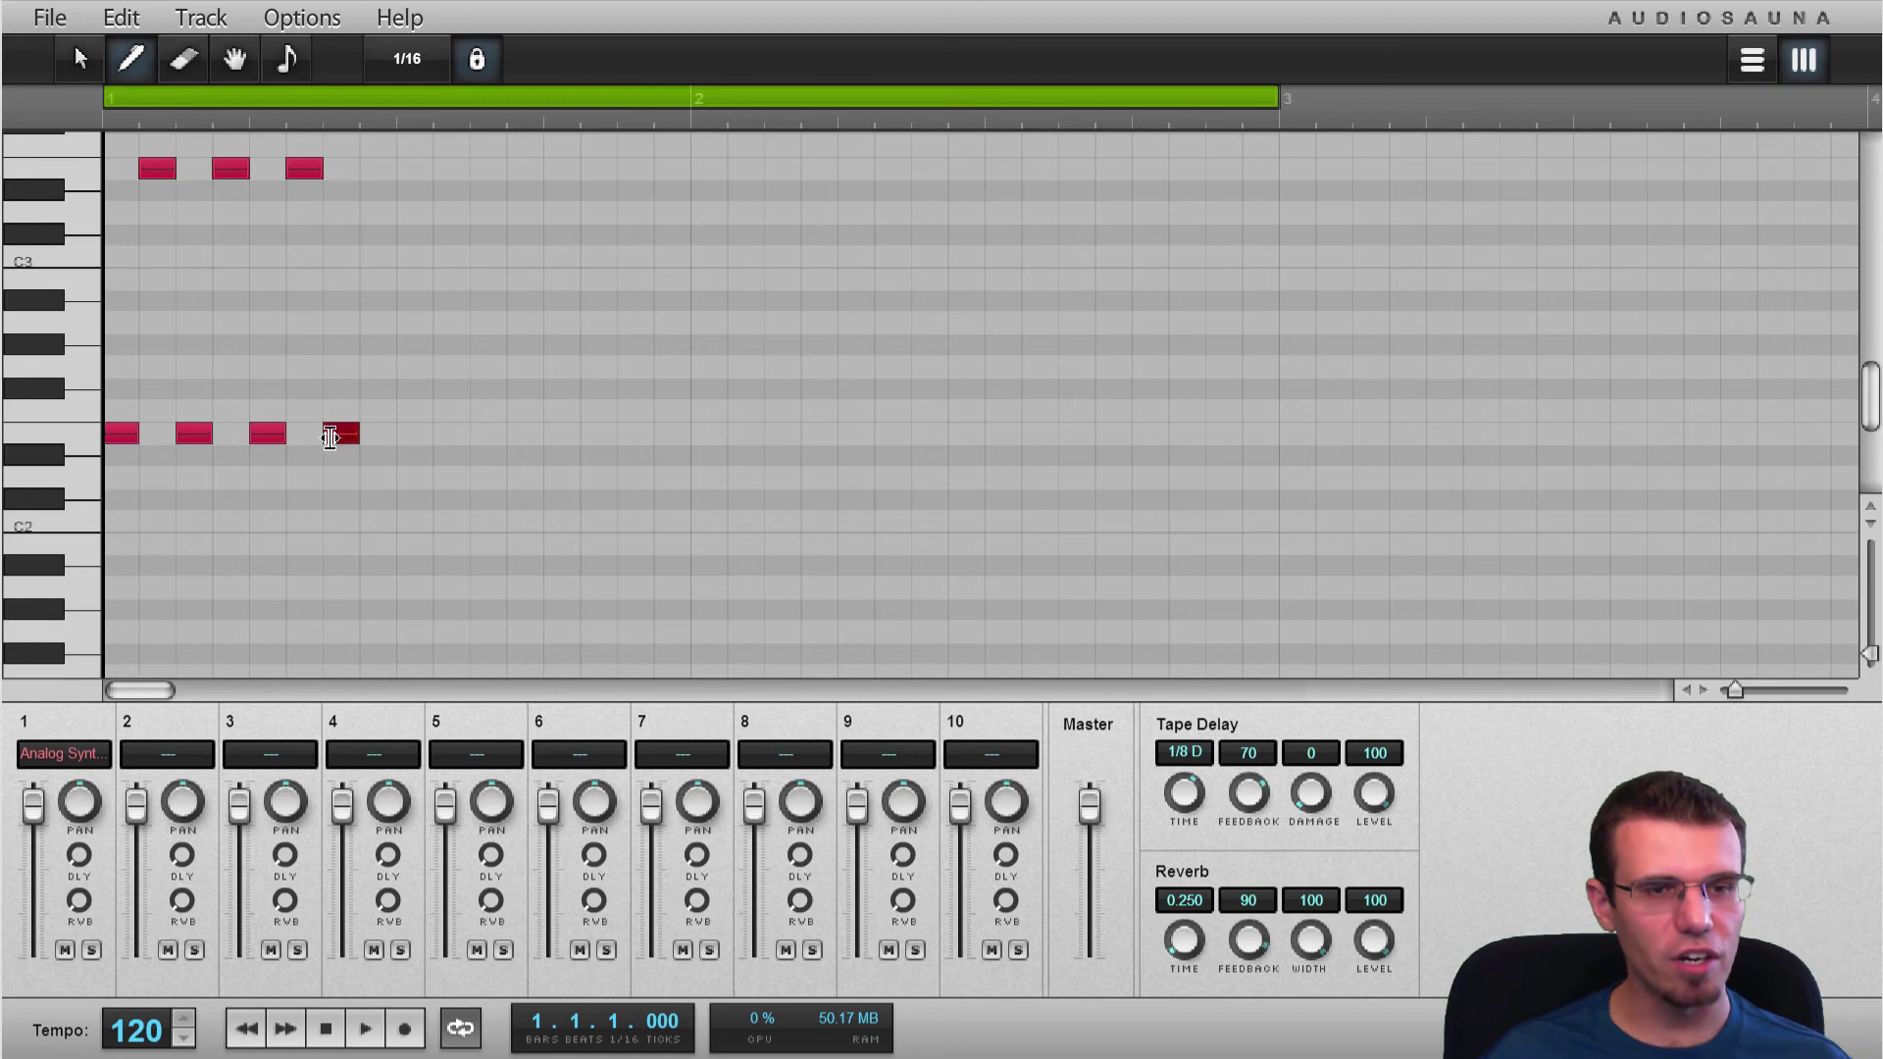
{"action": "left_click", "coordinate": [377, 168]}
{"action": "left_click", "coordinate": [413, 433]}
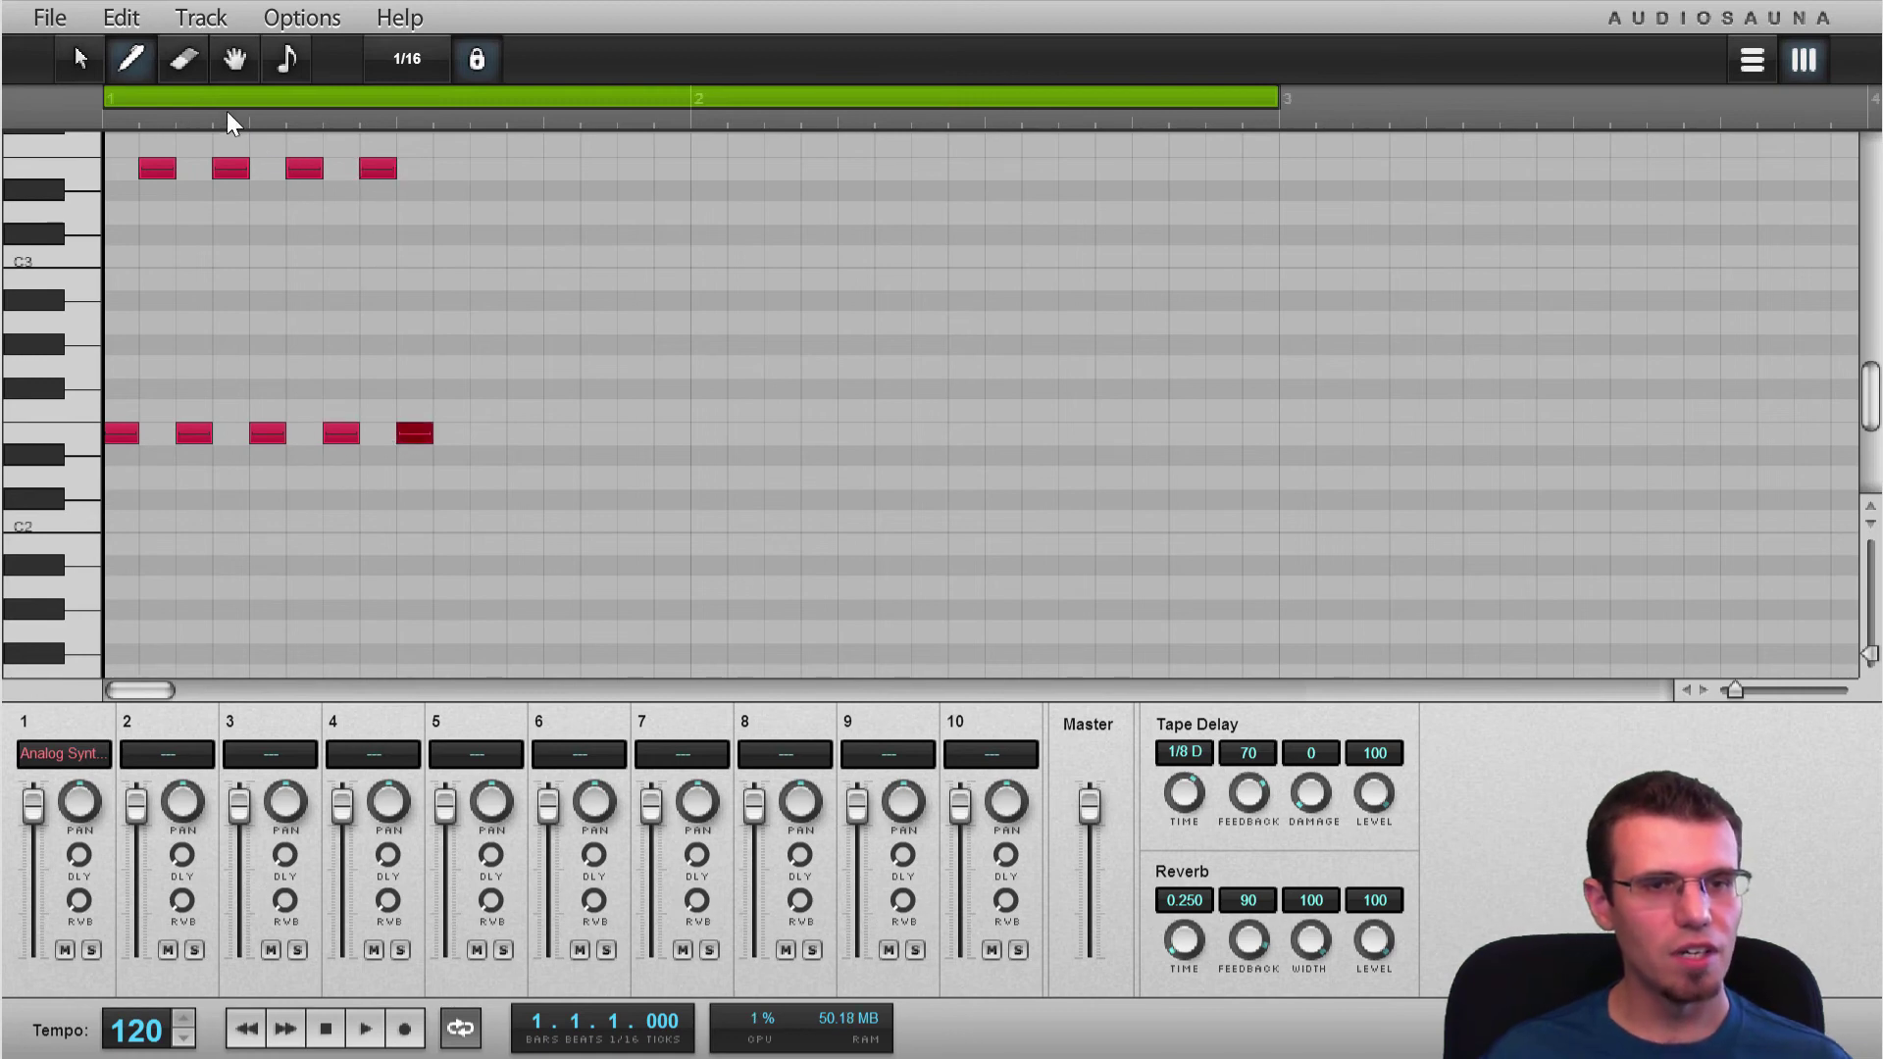
Play the drawn bass pattern from the start, restart it and stop playback
{"action": "key", "text": "space"}
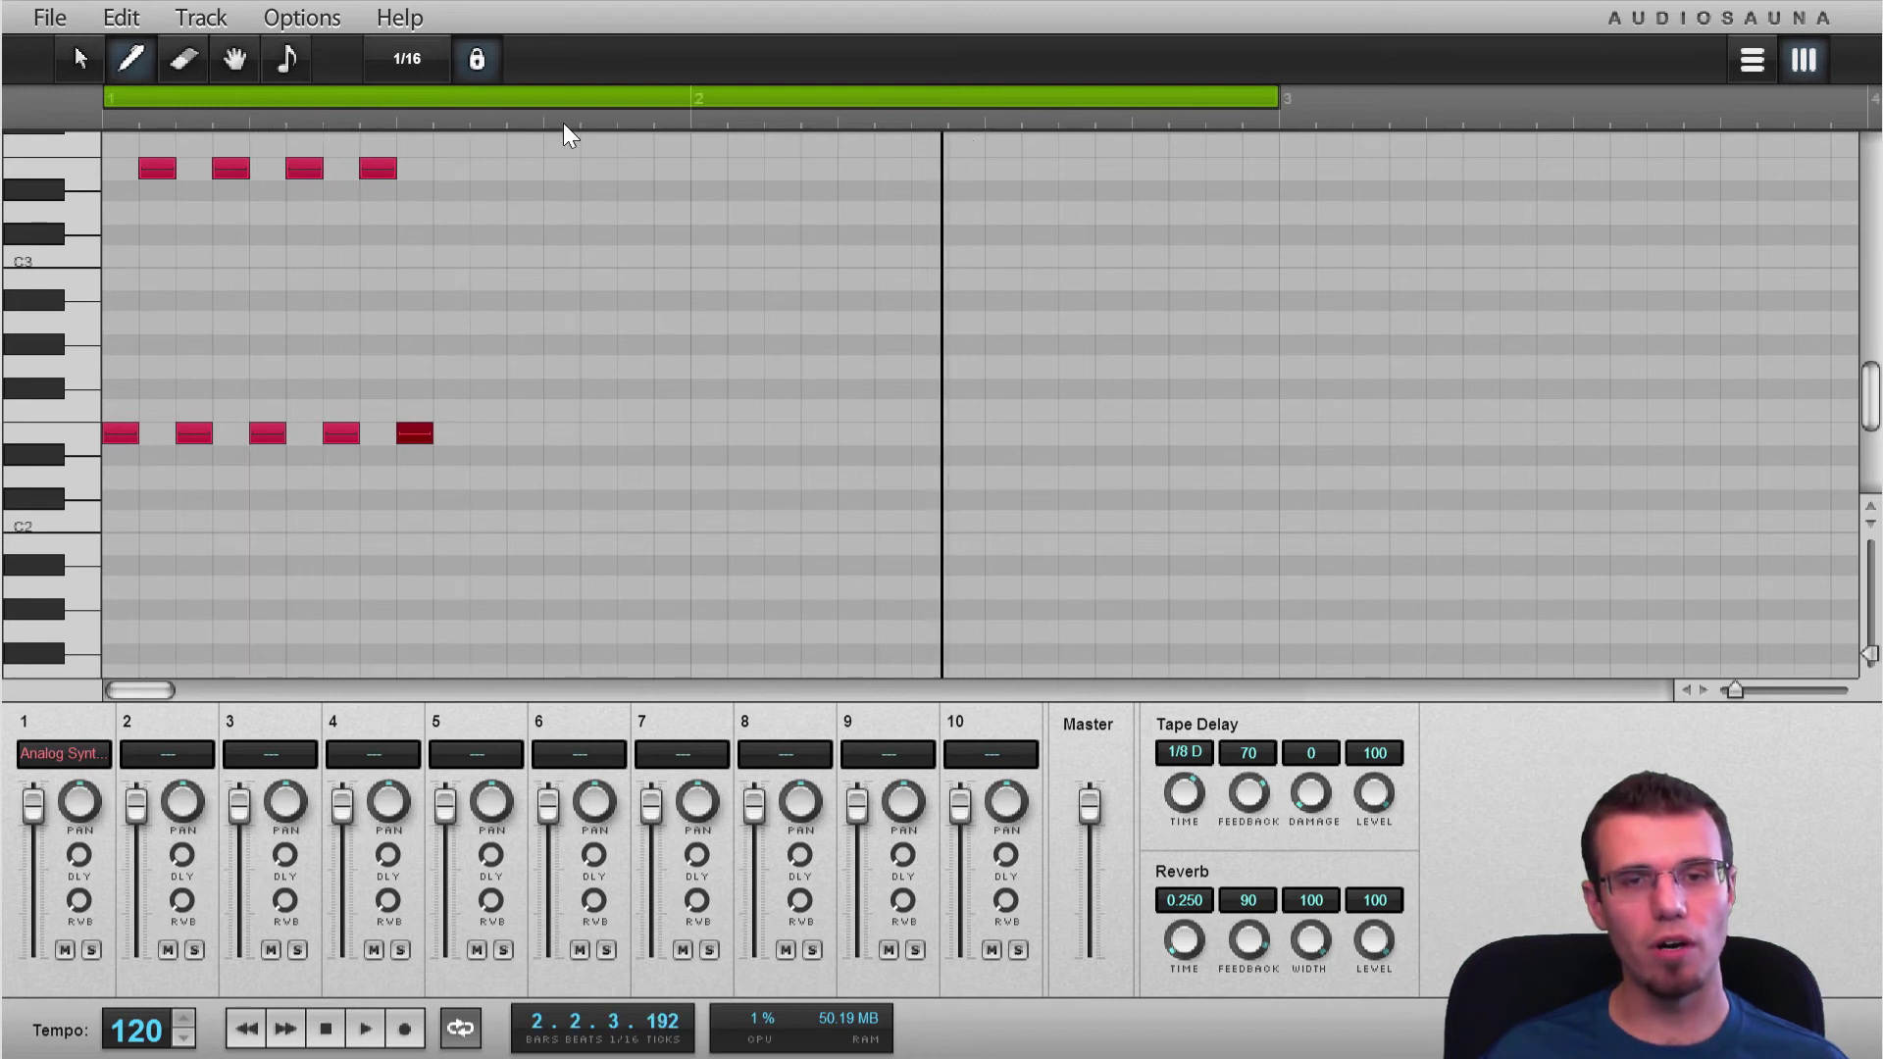
{"action": "key", "text": "space"}
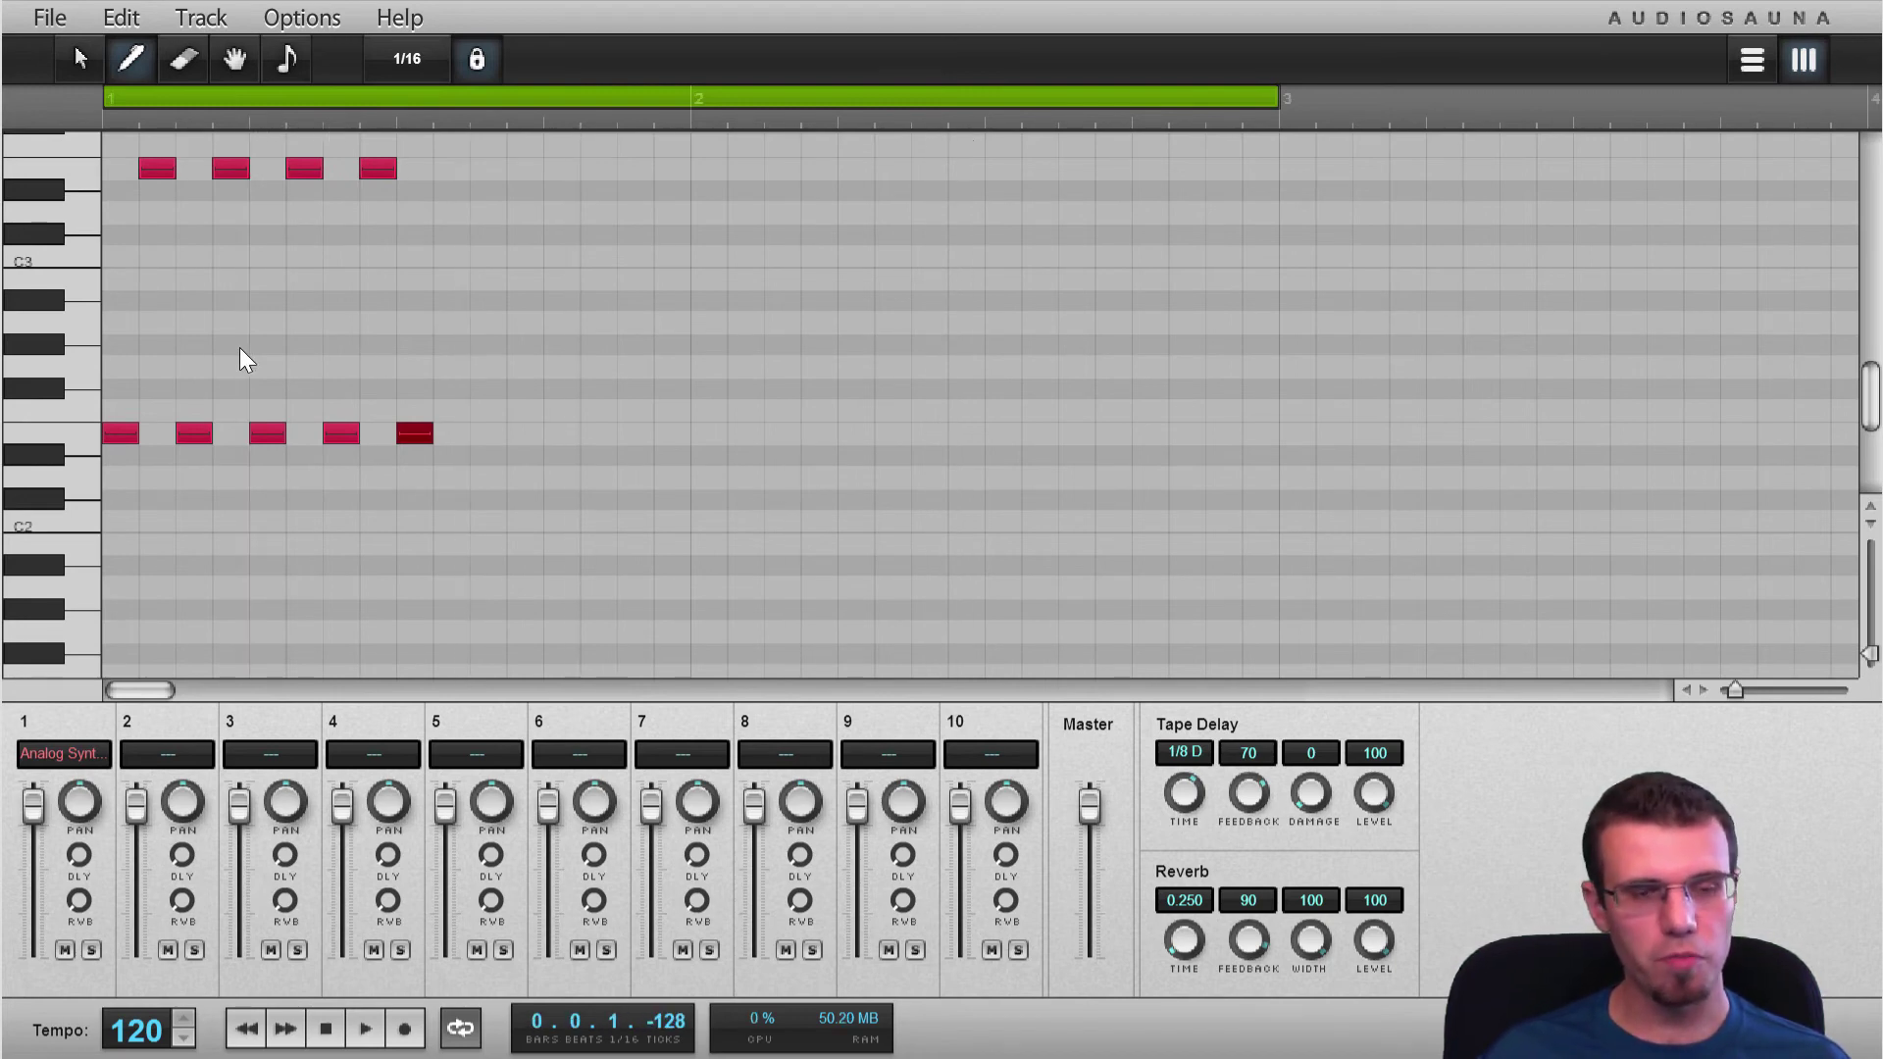
{"action": "key", "text": "space"}
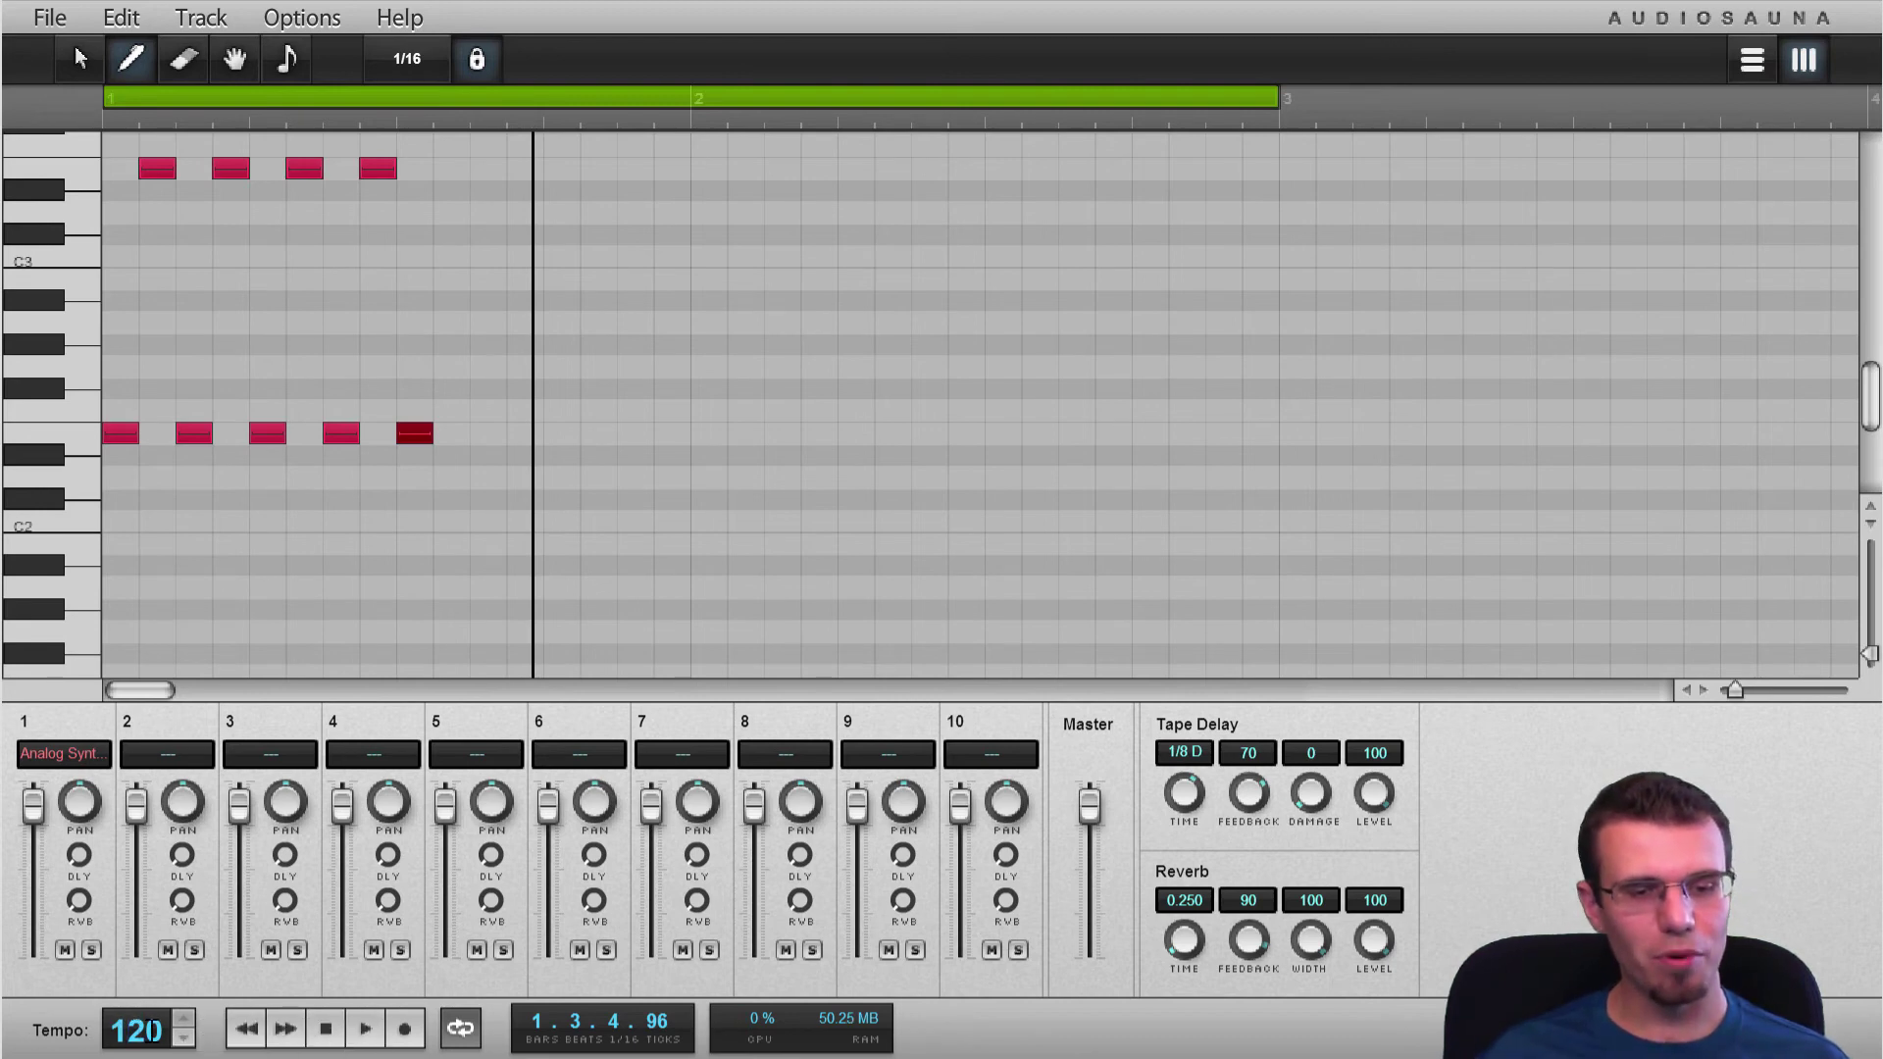
Set the song tempo to 70
{"action": "left_click", "coordinate": [138, 1030]}
{"action": "key", "text": "BackSpace"}
{"action": "key", "text": "BackSpace"}
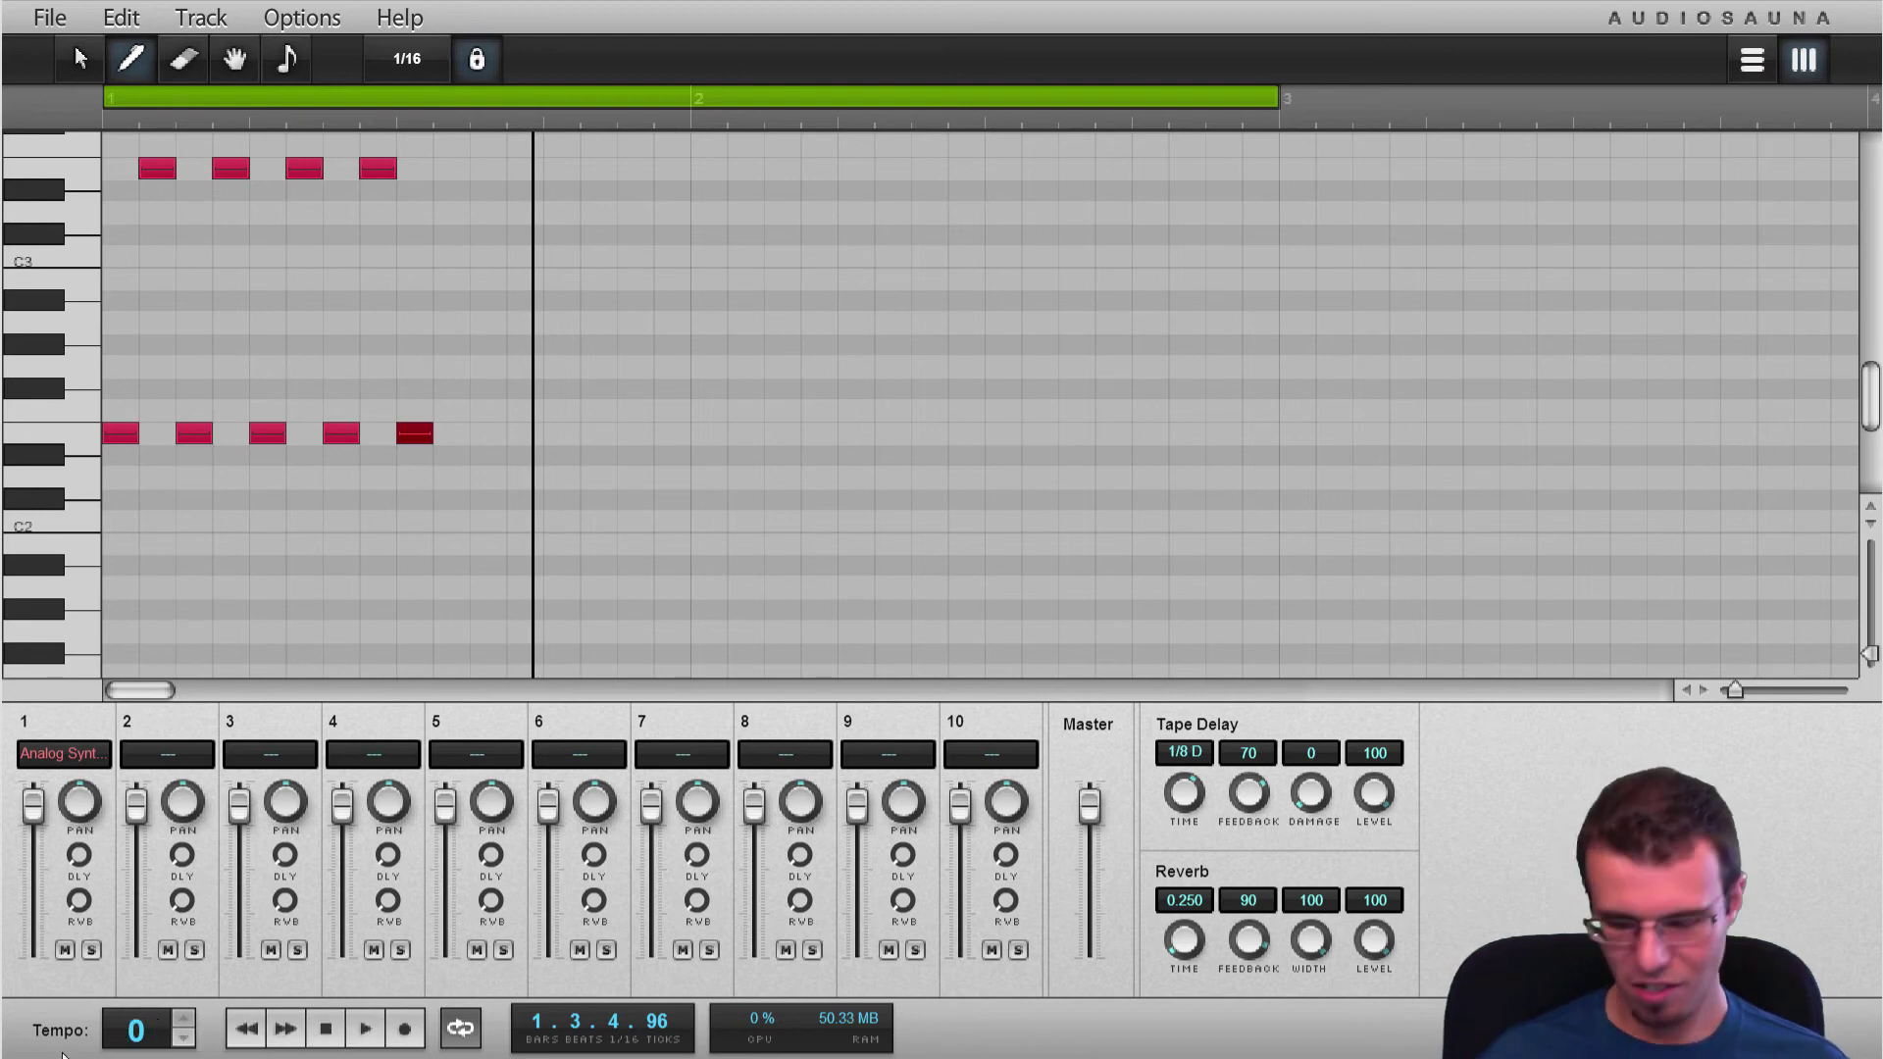
{"action": "type", "text": "7"}
{"action": "key", "text": "Return"}
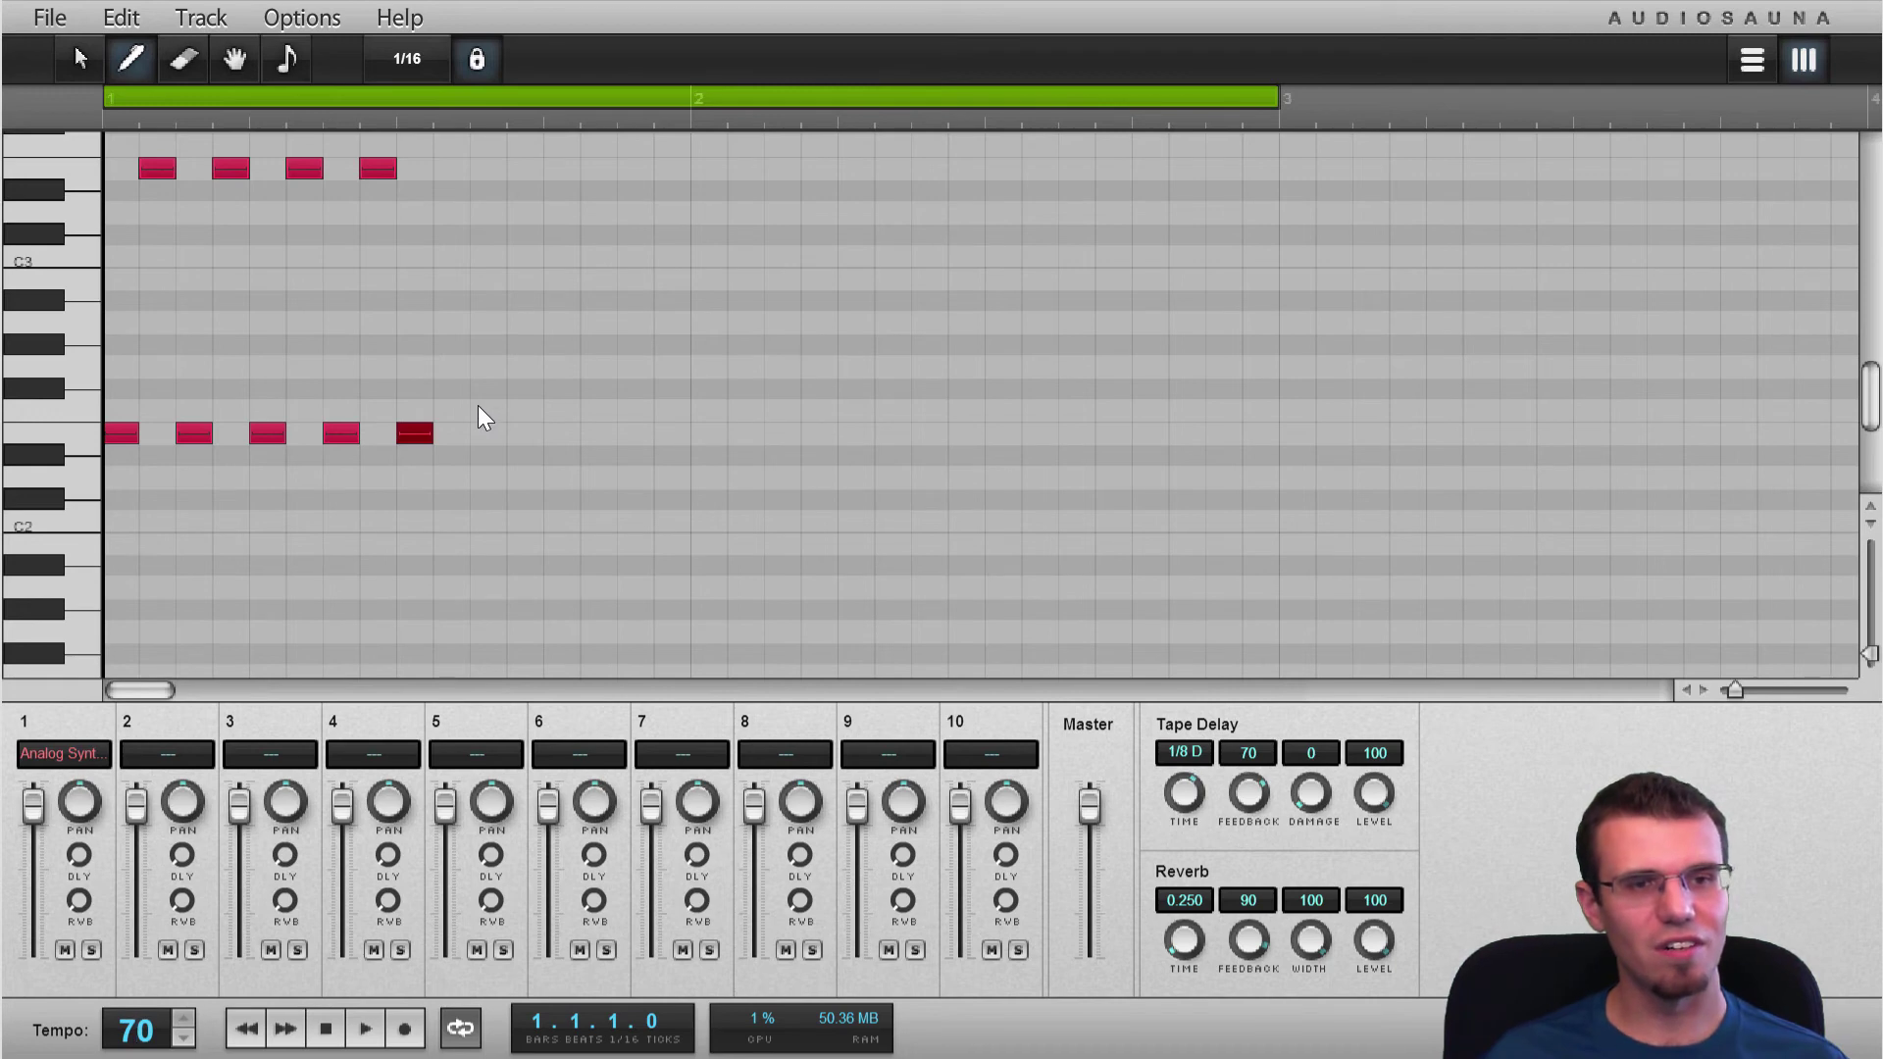
Play the note pattern at the new tempo, stop it and bring slightly higher octaves into the piano roll
{"action": "key", "text": "space"}
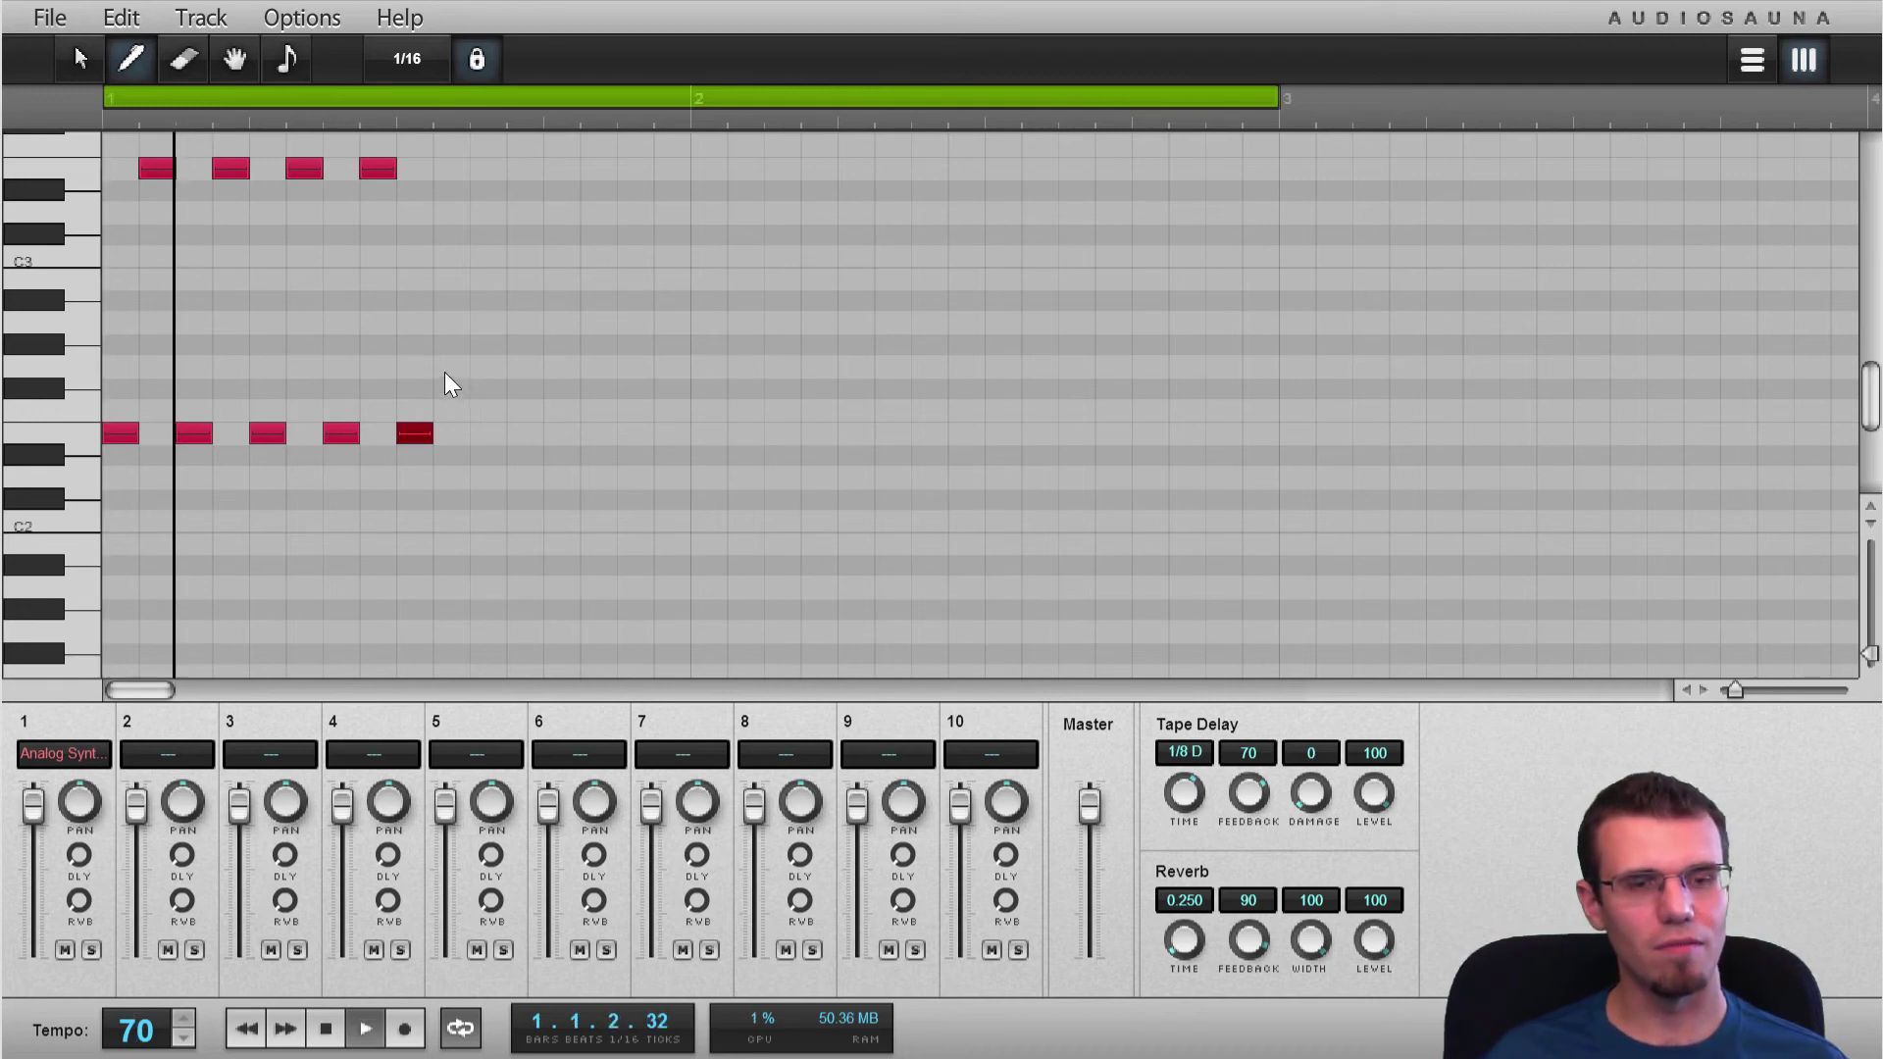
{"action": "key", "text": "space"}
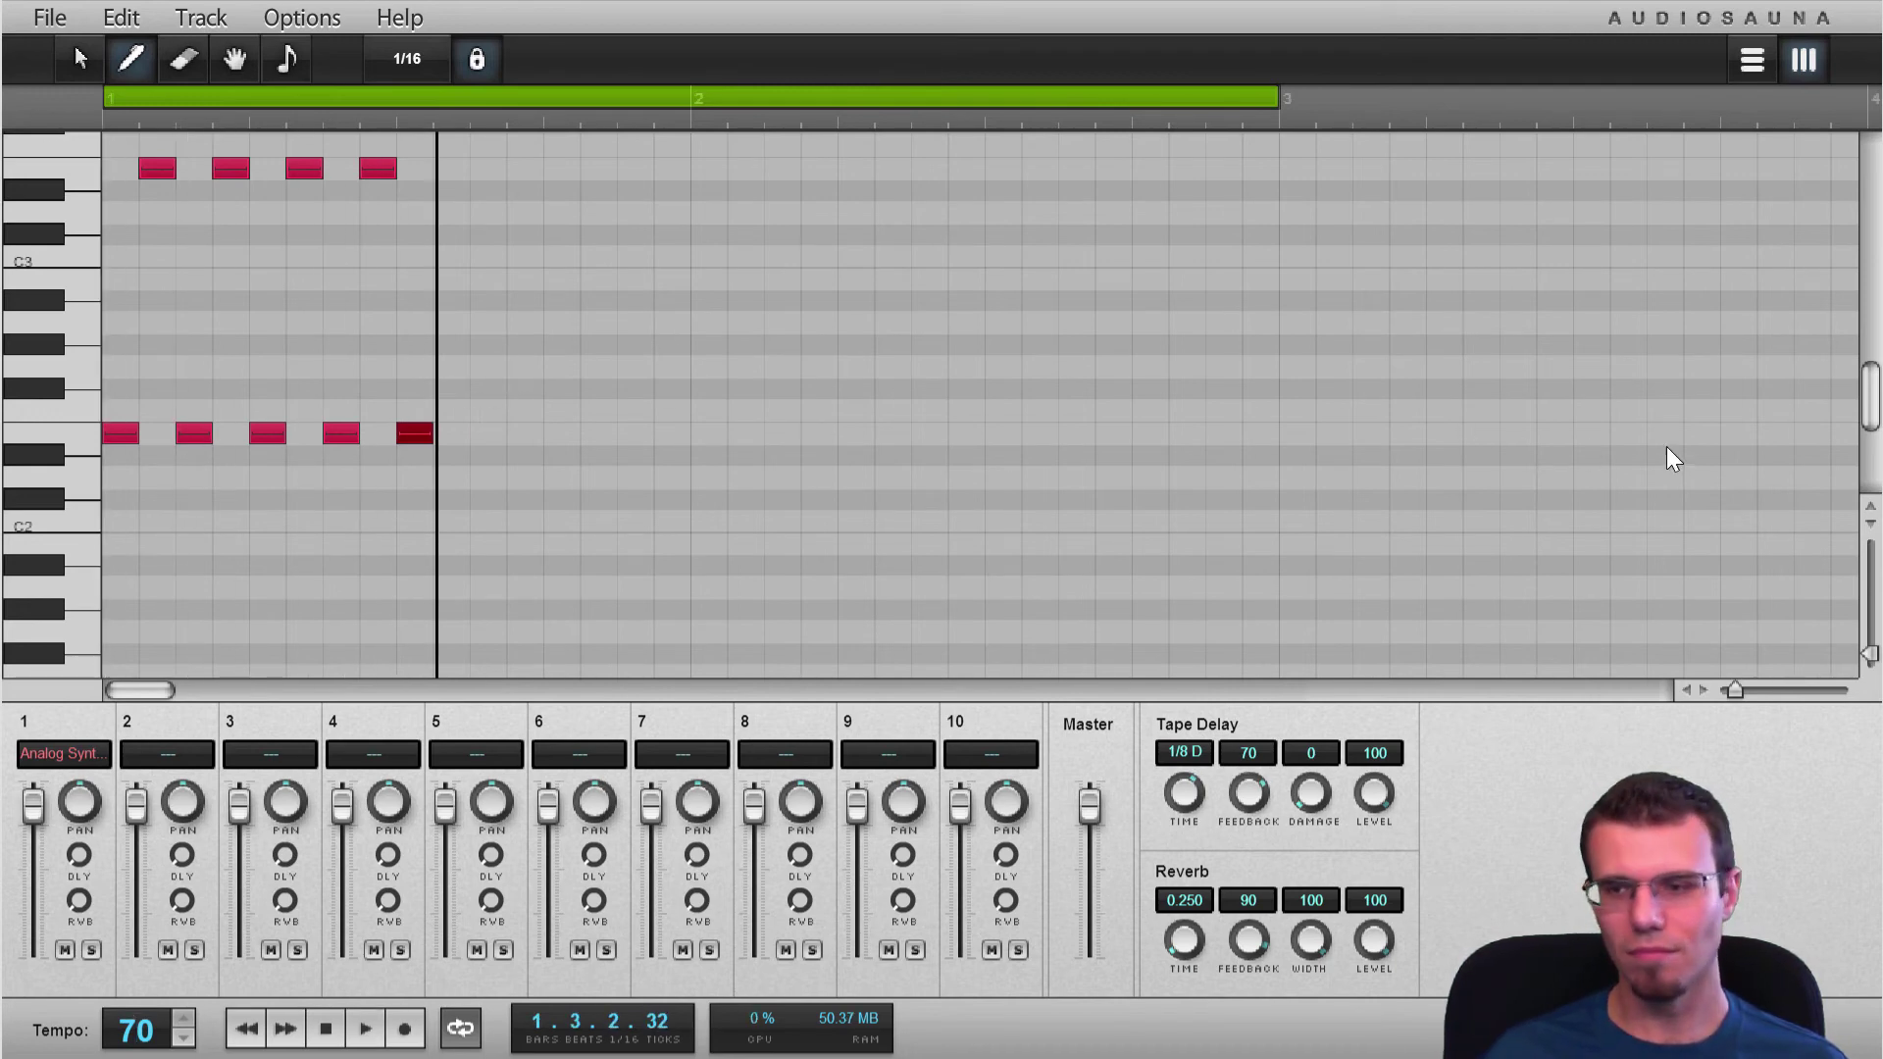
{"action": "left_click_drag", "start_coordinate": [1866, 422], "coordinate": [1866, 407]}
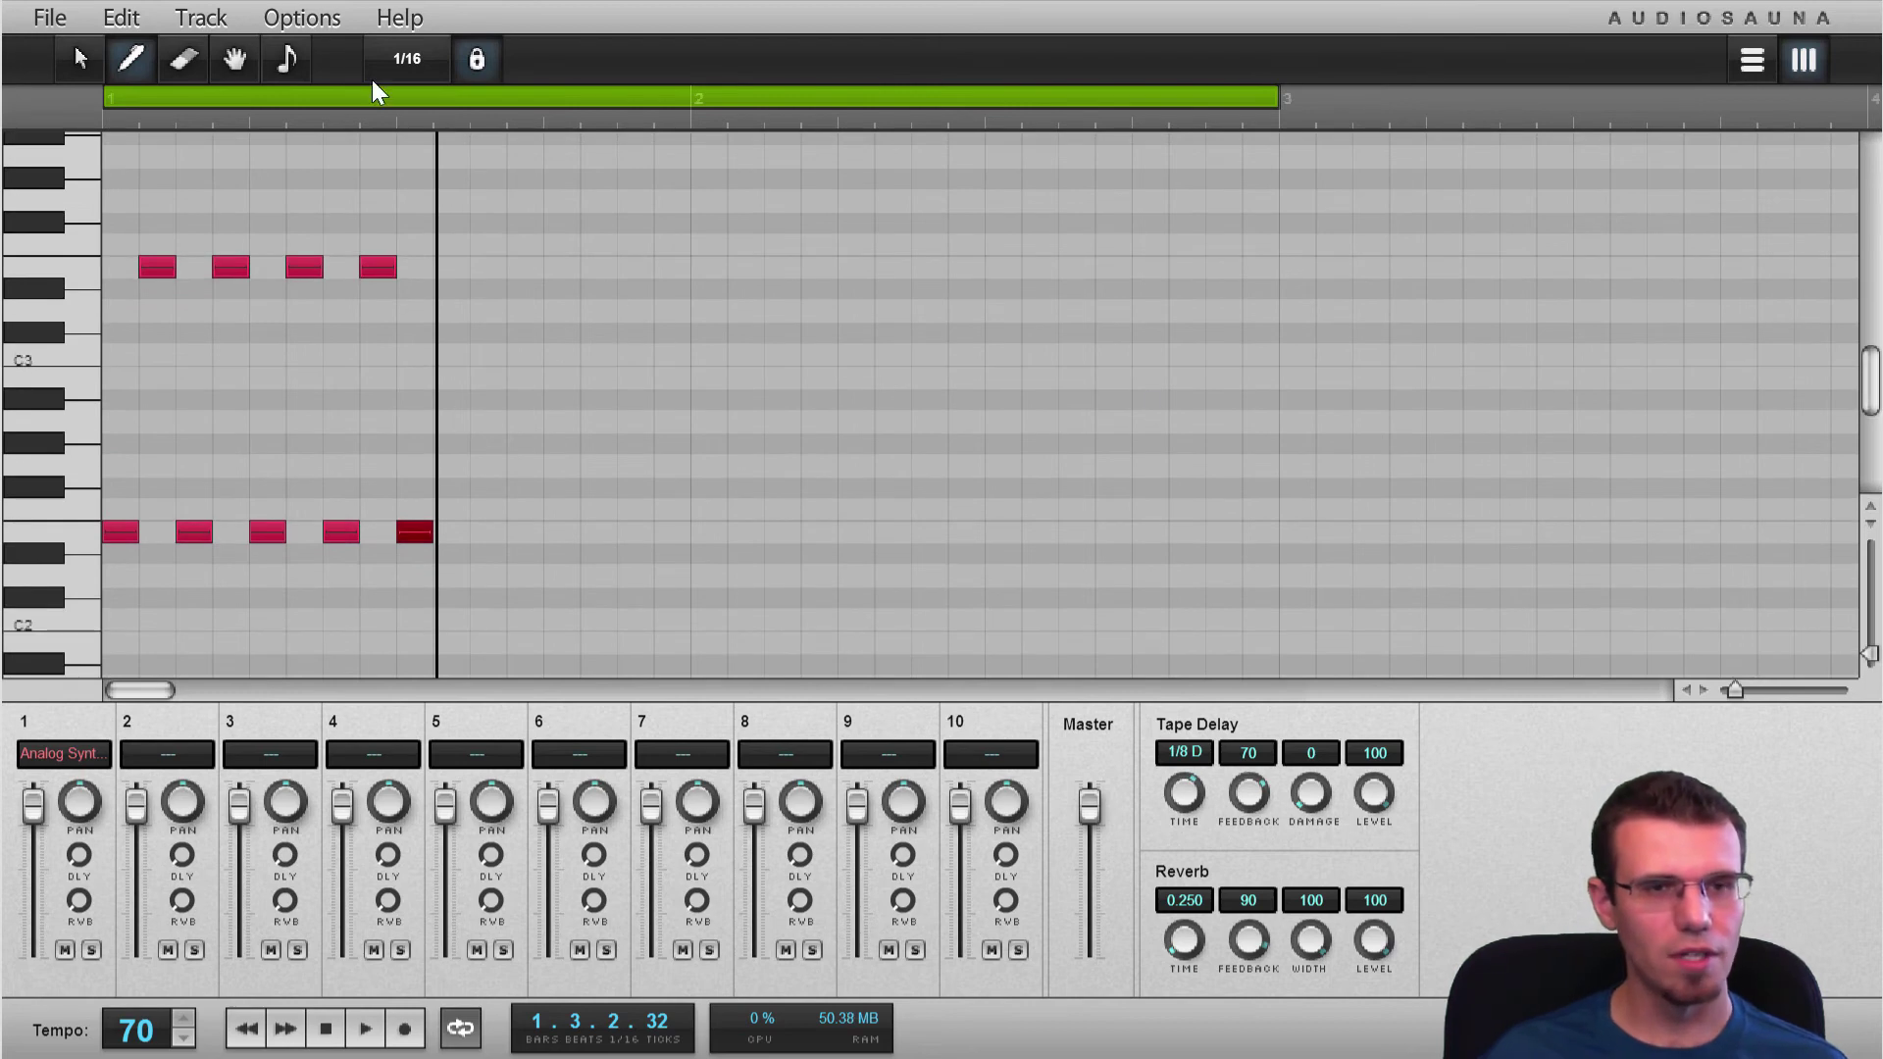
Fill the rest of bar 1 with seven 1/16 notes alternating between E3 and E2, starting with E3
{"action": "left_click", "coordinate": [451, 267]}
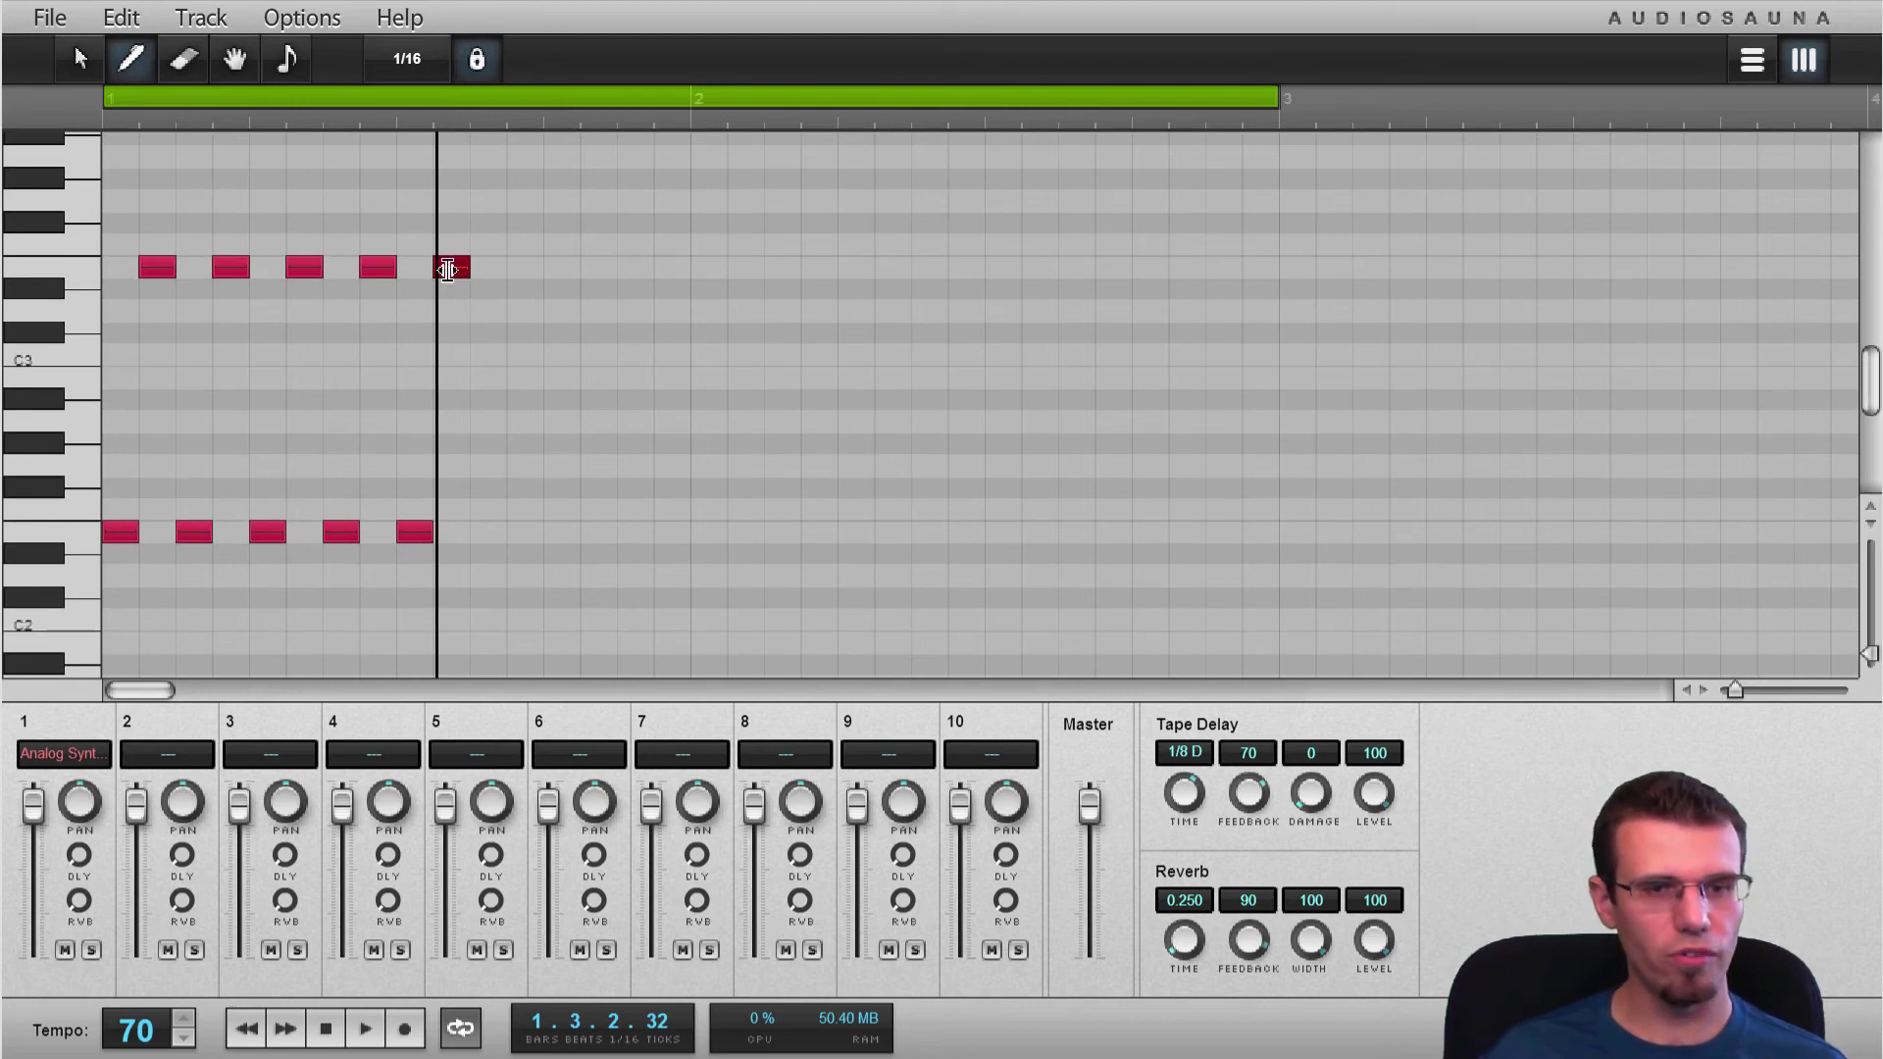
{"action": "left_click", "coordinate": [487, 532]}
{"action": "left_click", "coordinate": [524, 267]}
{"action": "left_click", "coordinate": [561, 531]}
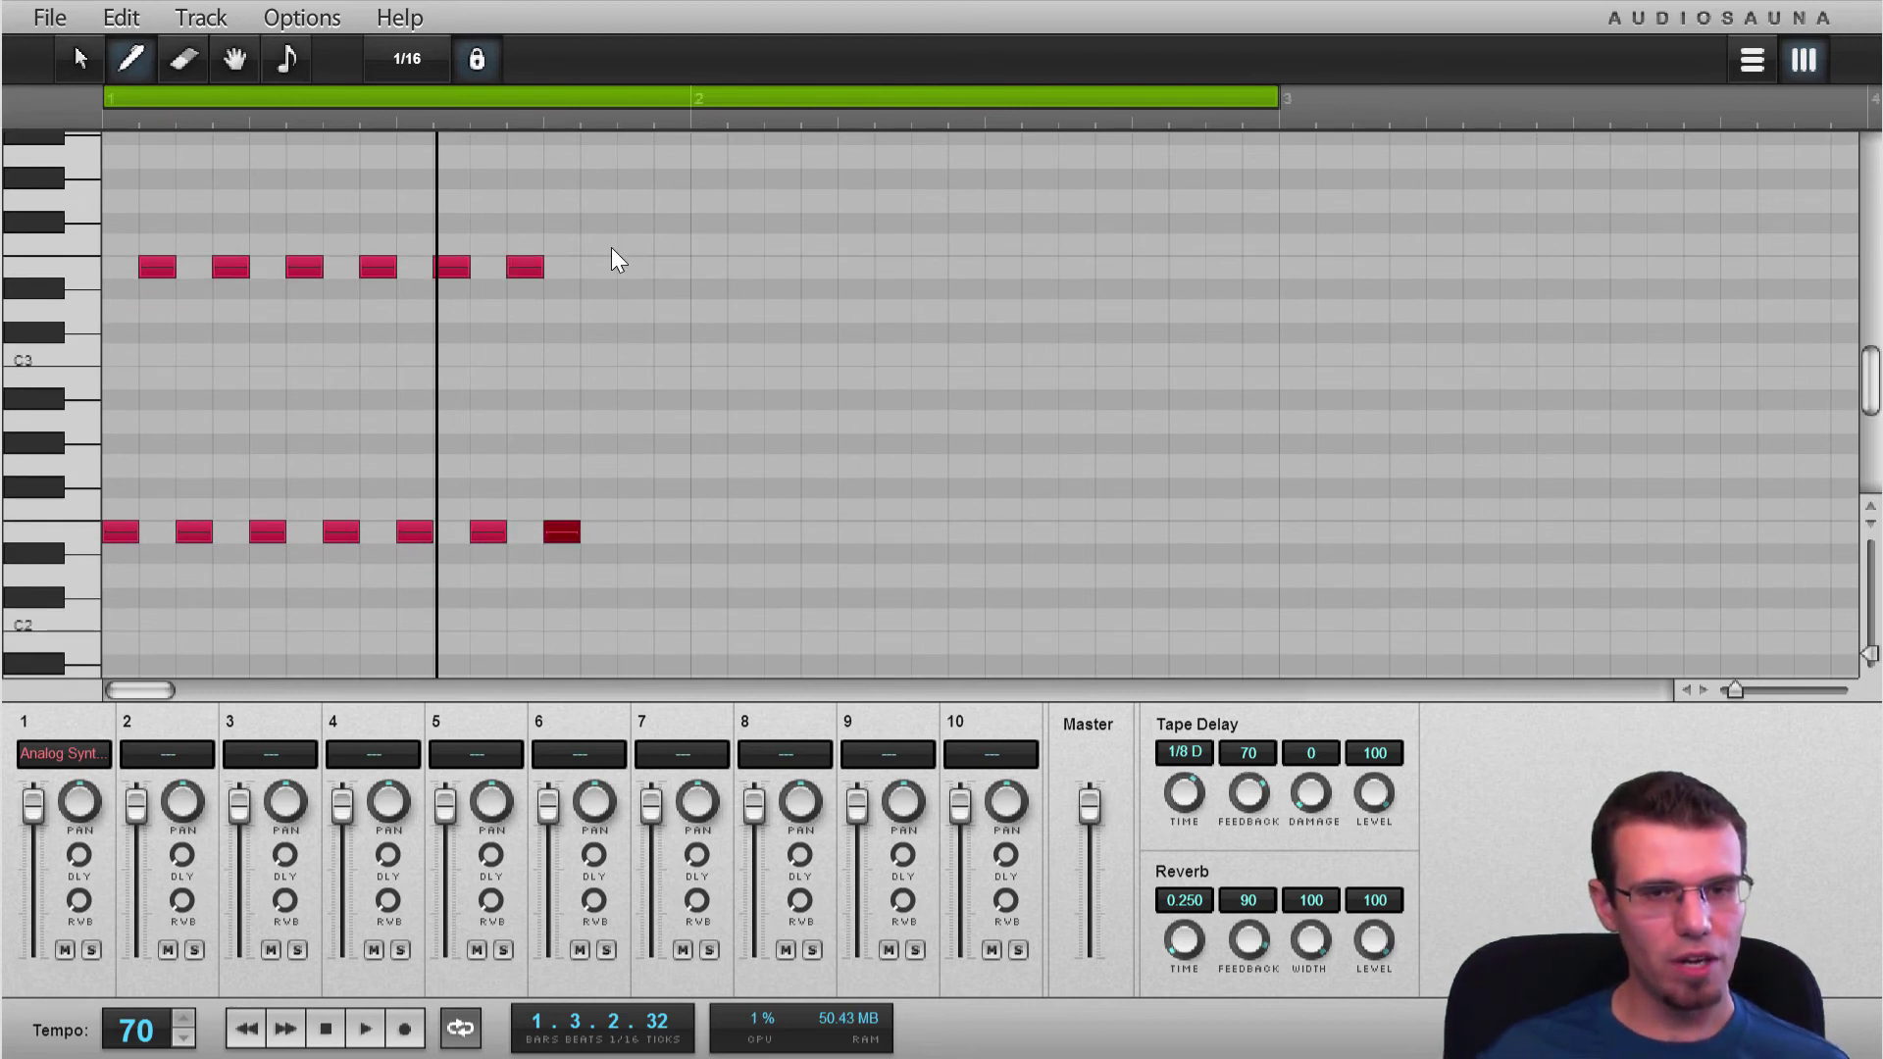
{"action": "left_click", "coordinate": [598, 266]}
{"action": "left_click", "coordinate": [635, 532]}
{"action": "left_click", "coordinate": [672, 267]}
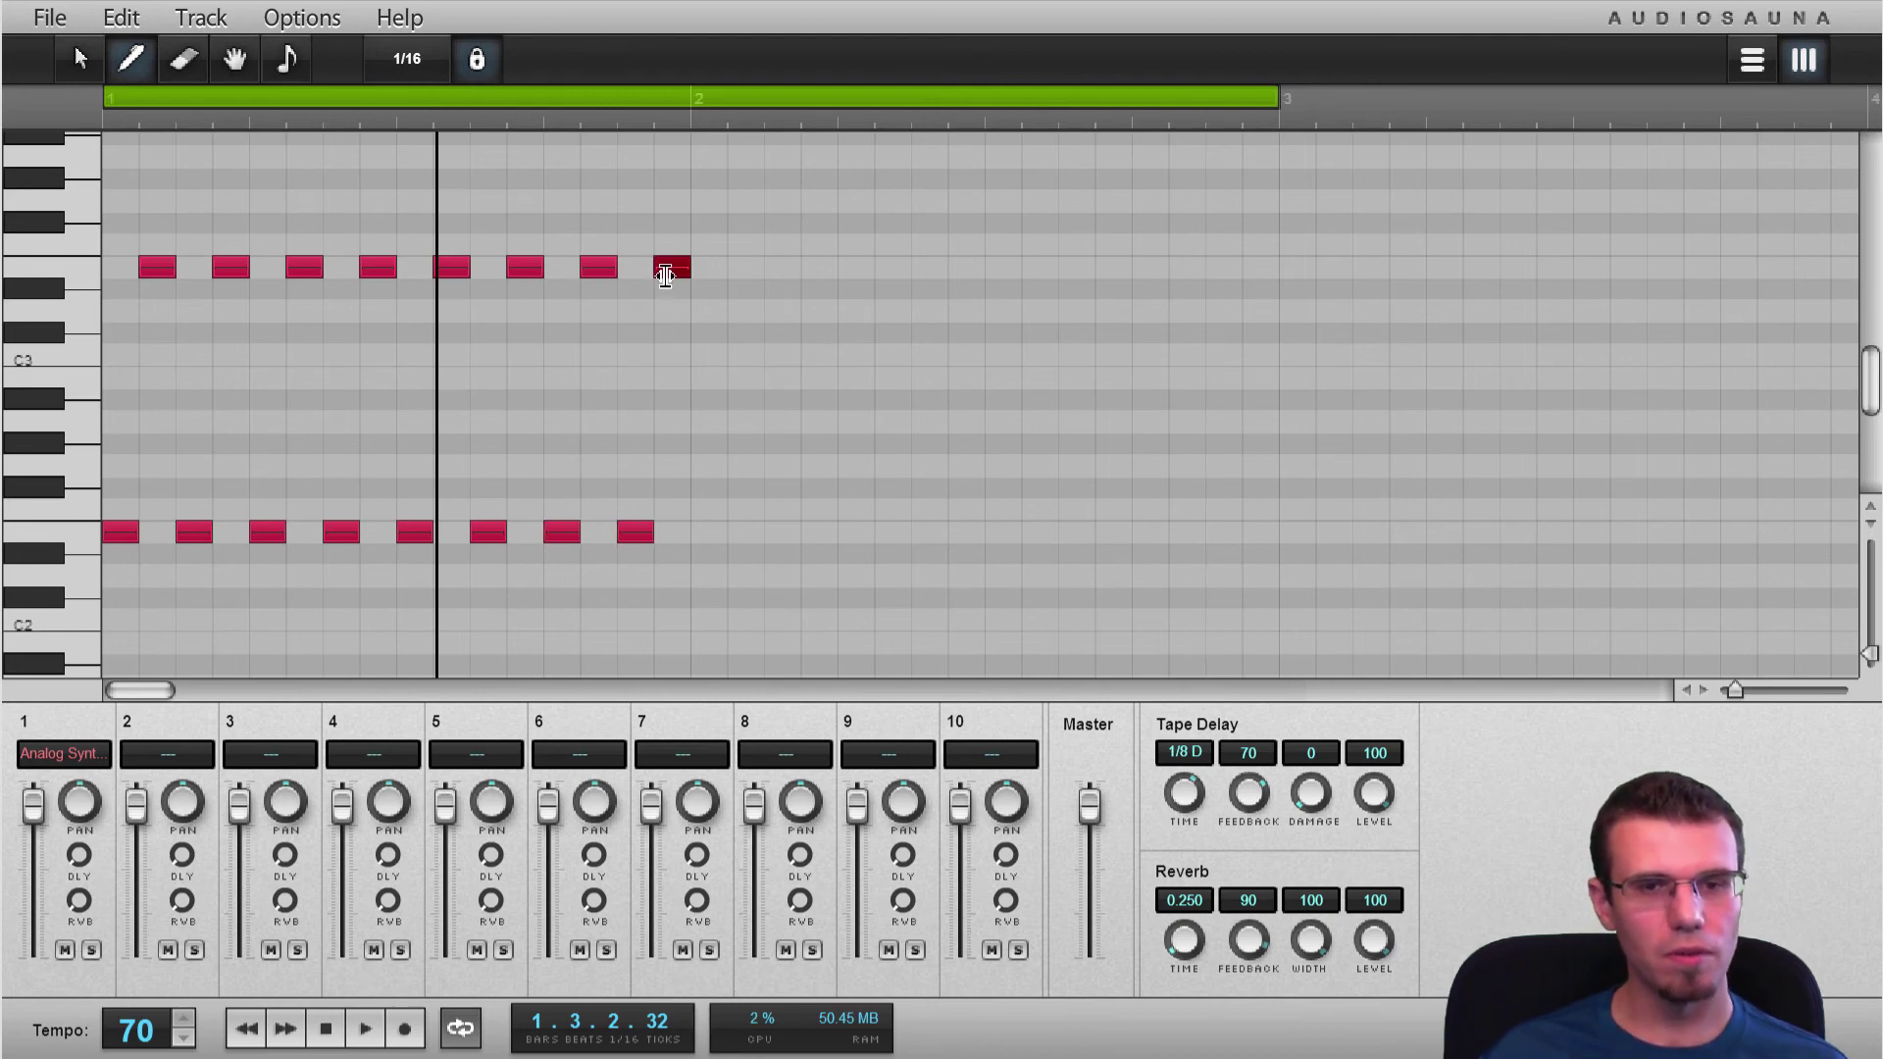
Place 1/16 notes on A2 at the first and third sixteenths of bar 2, with an A3 note on the second sixteenth
{"action": "left_click", "coordinate": [714, 422]}
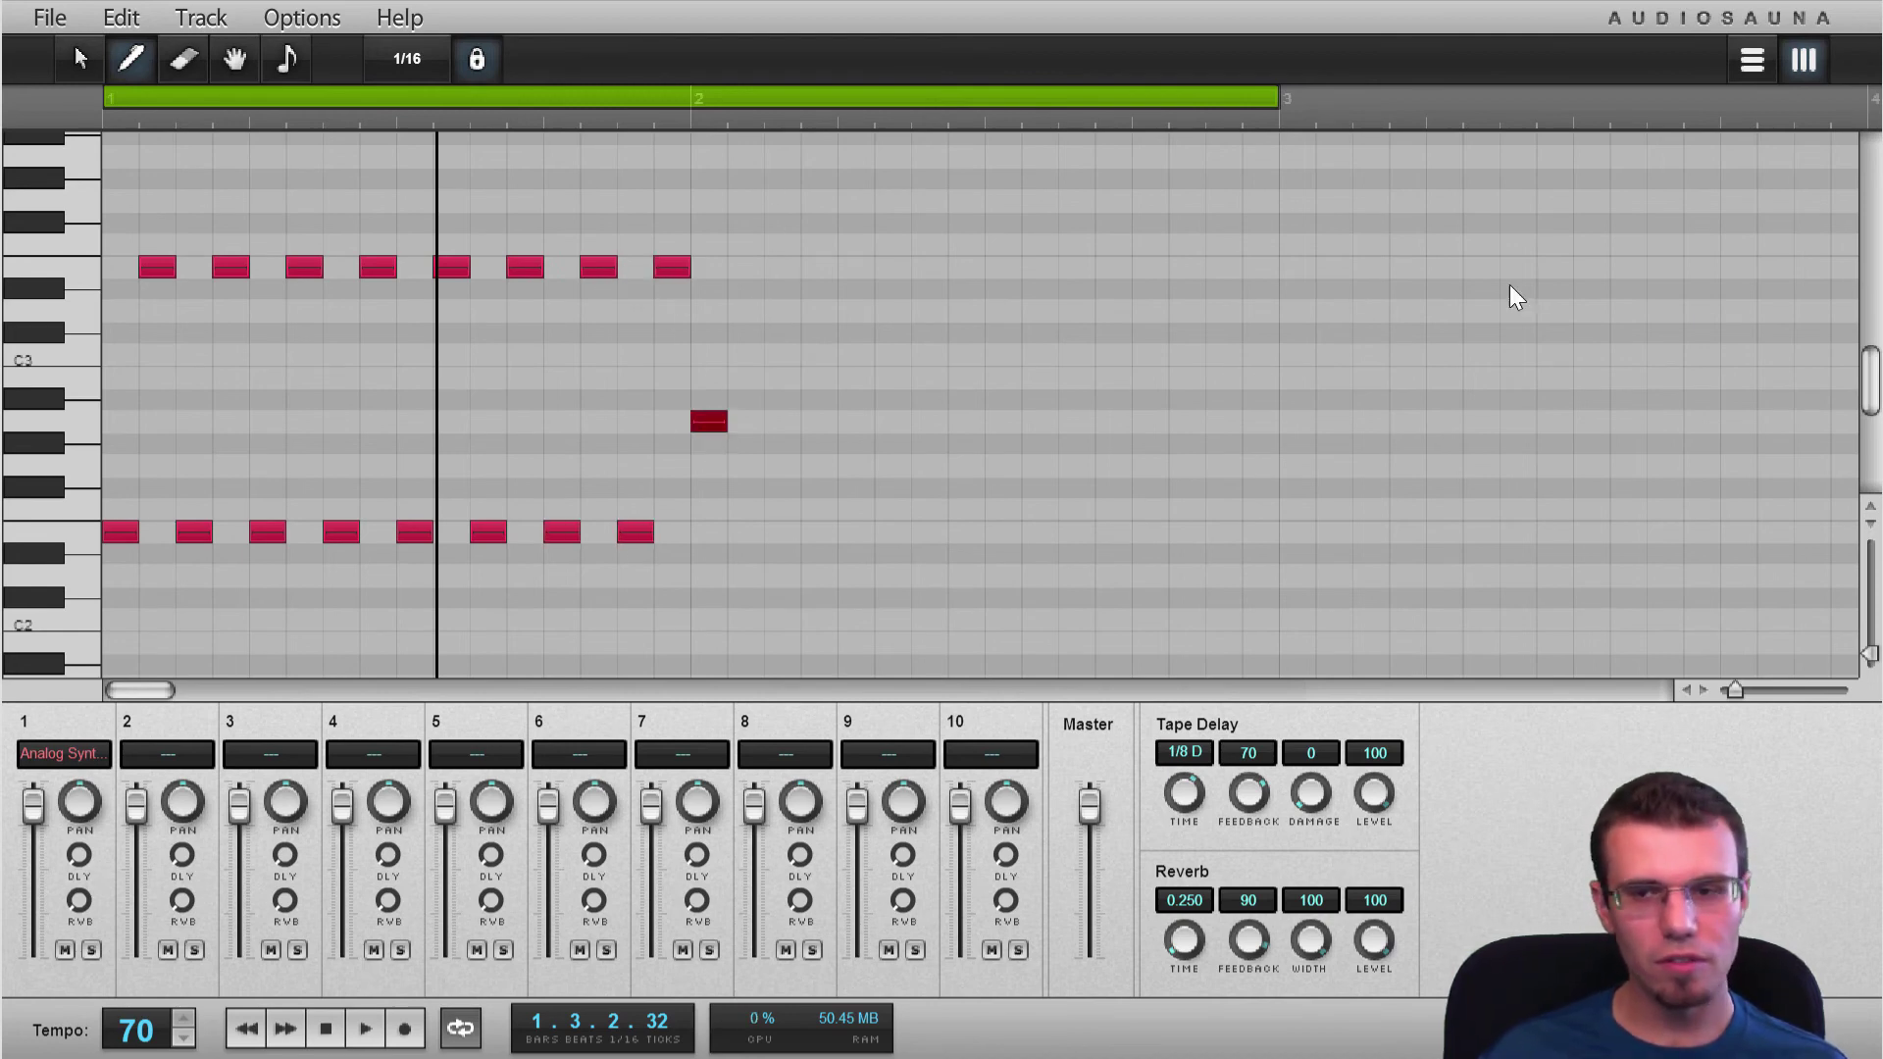
{"action": "left_click_drag", "start_coordinate": [1867, 383], "coordinate": [1774, 357]}
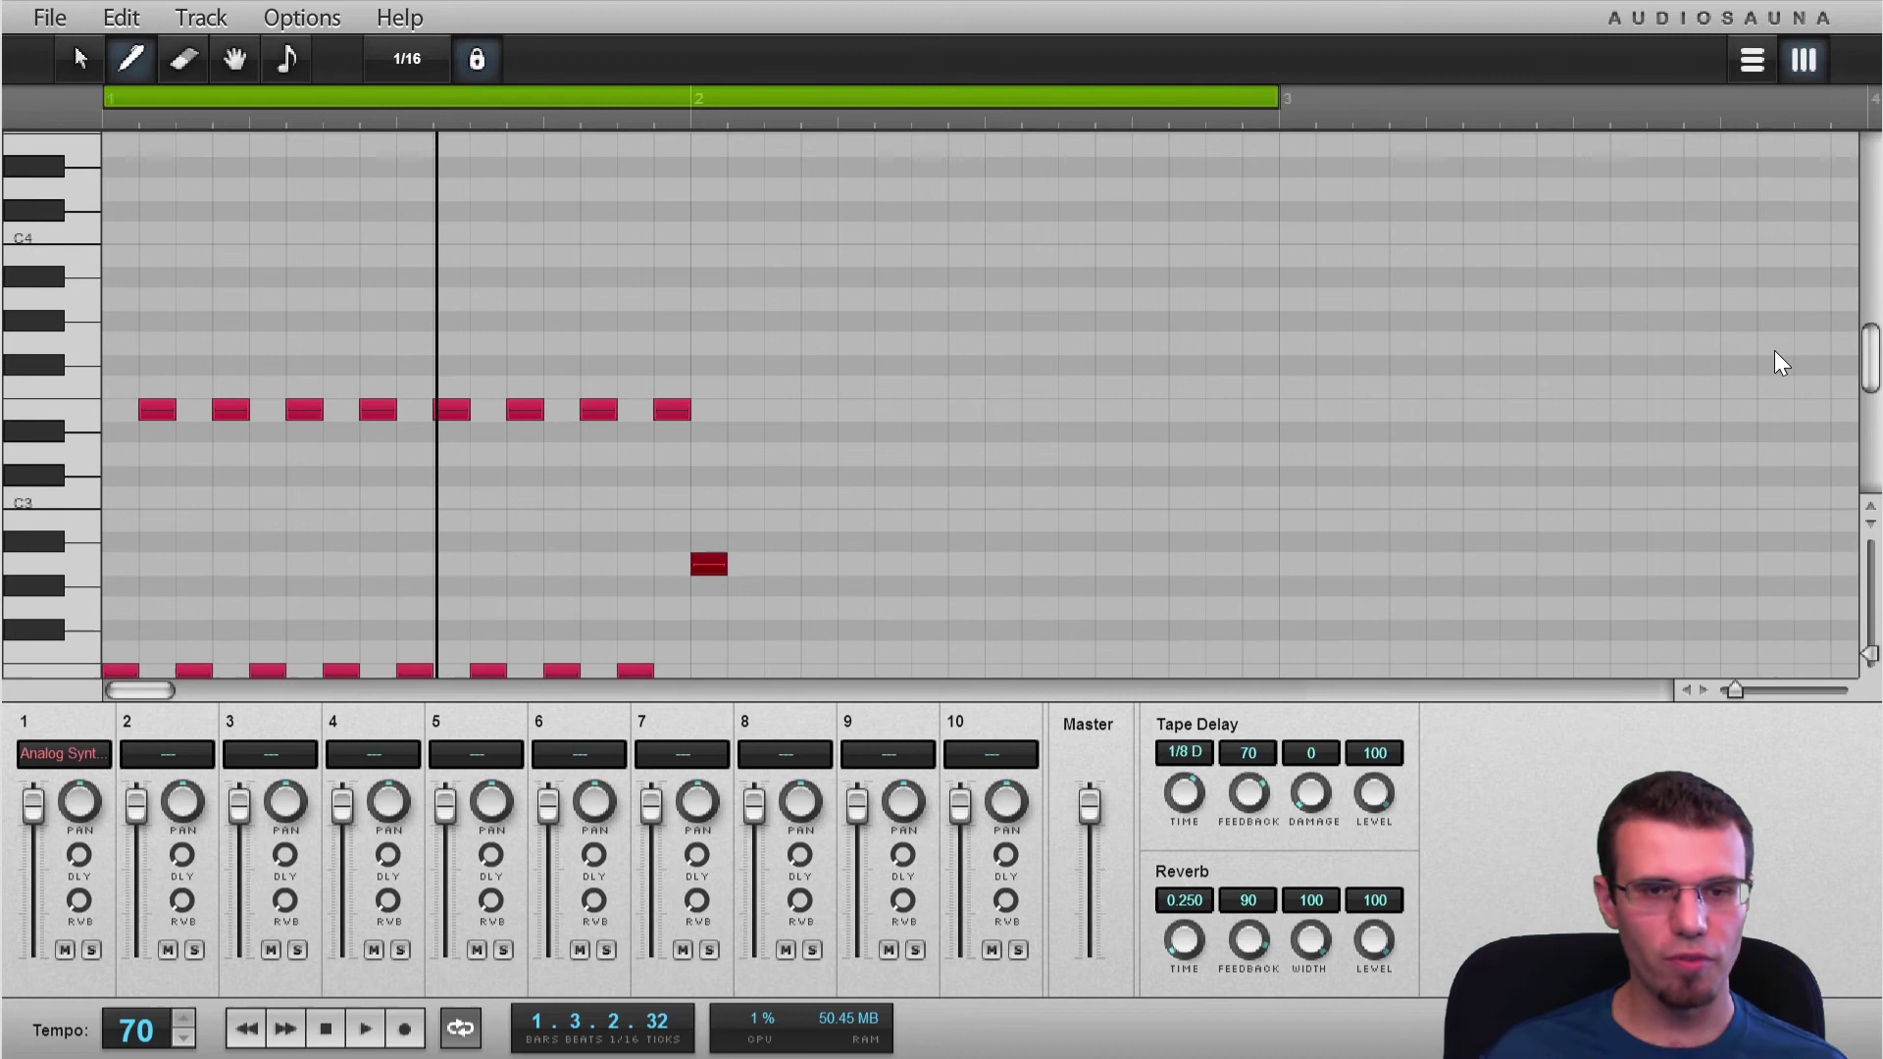
{"action": "left_click", "coordinate": [703, 300]}
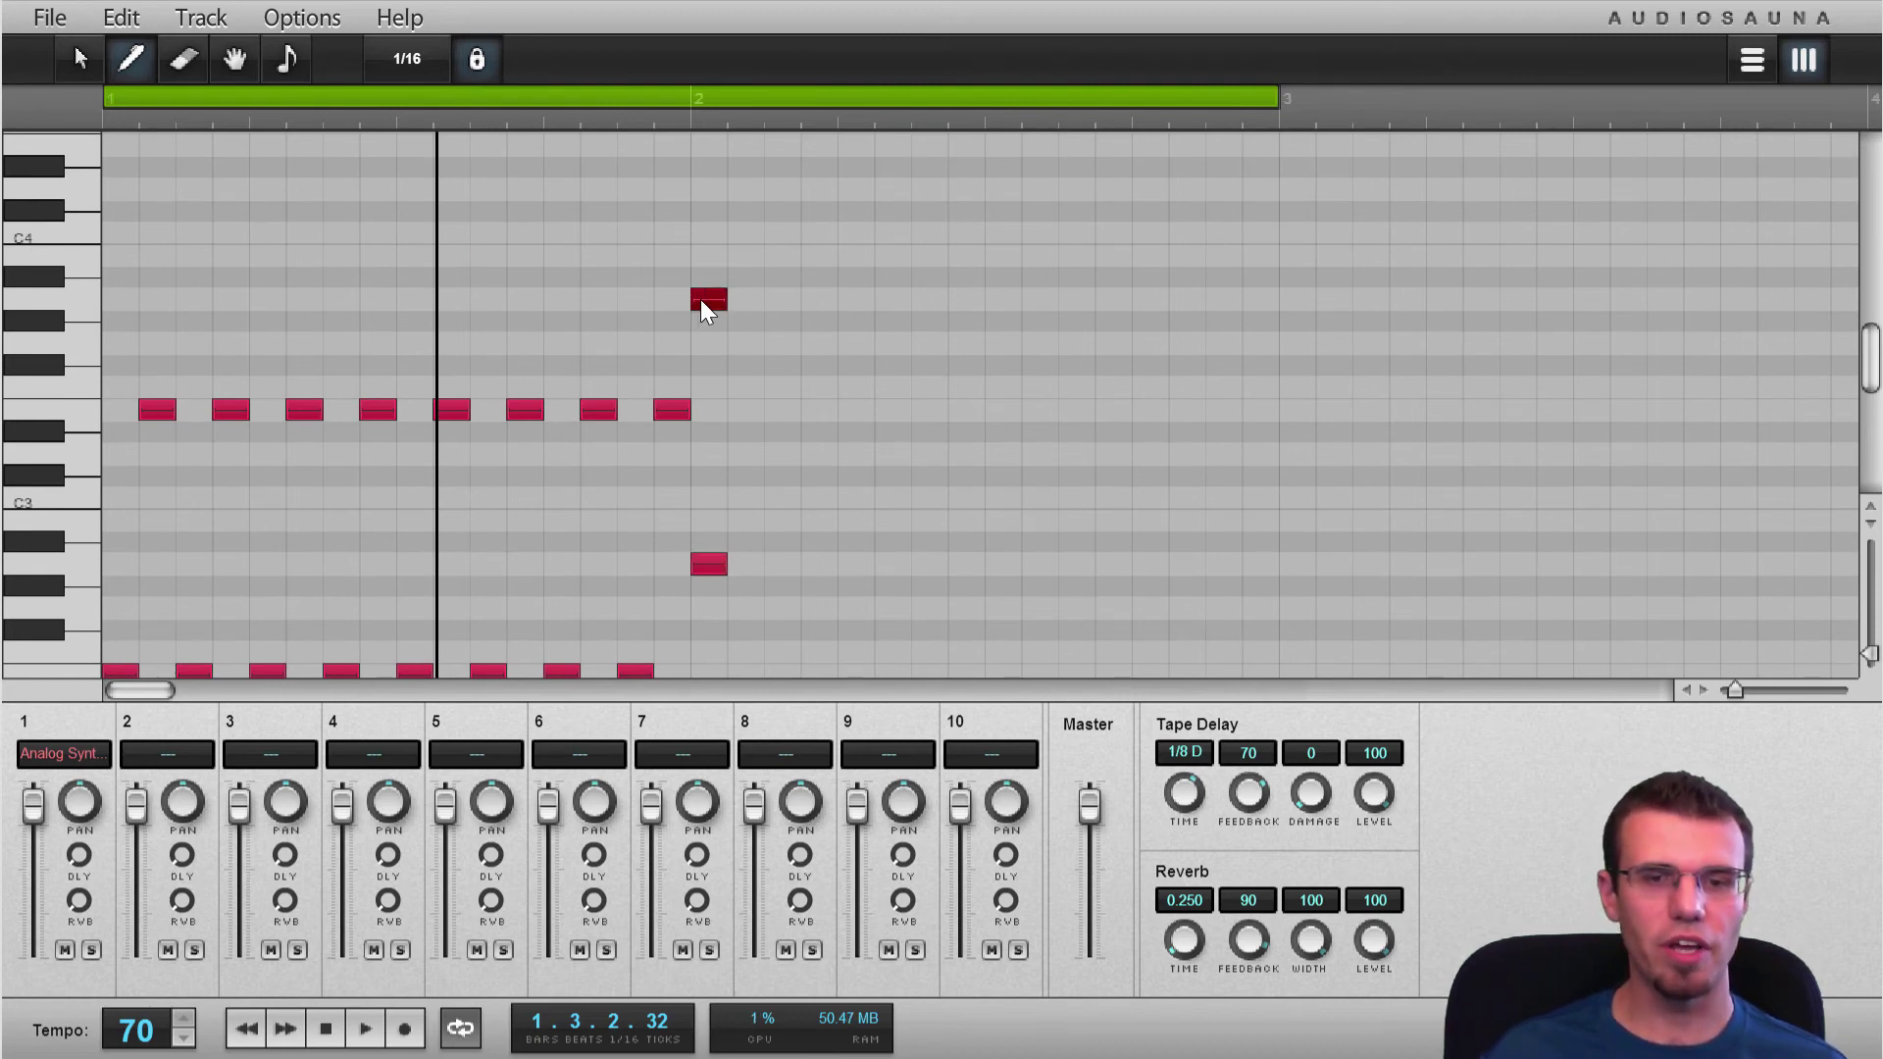
{"action": "left_click", "coordinate": [782, 564]}
{"action": "key", "text": "1"}
{"action": "left_click", "coordinate": [756, 299]}
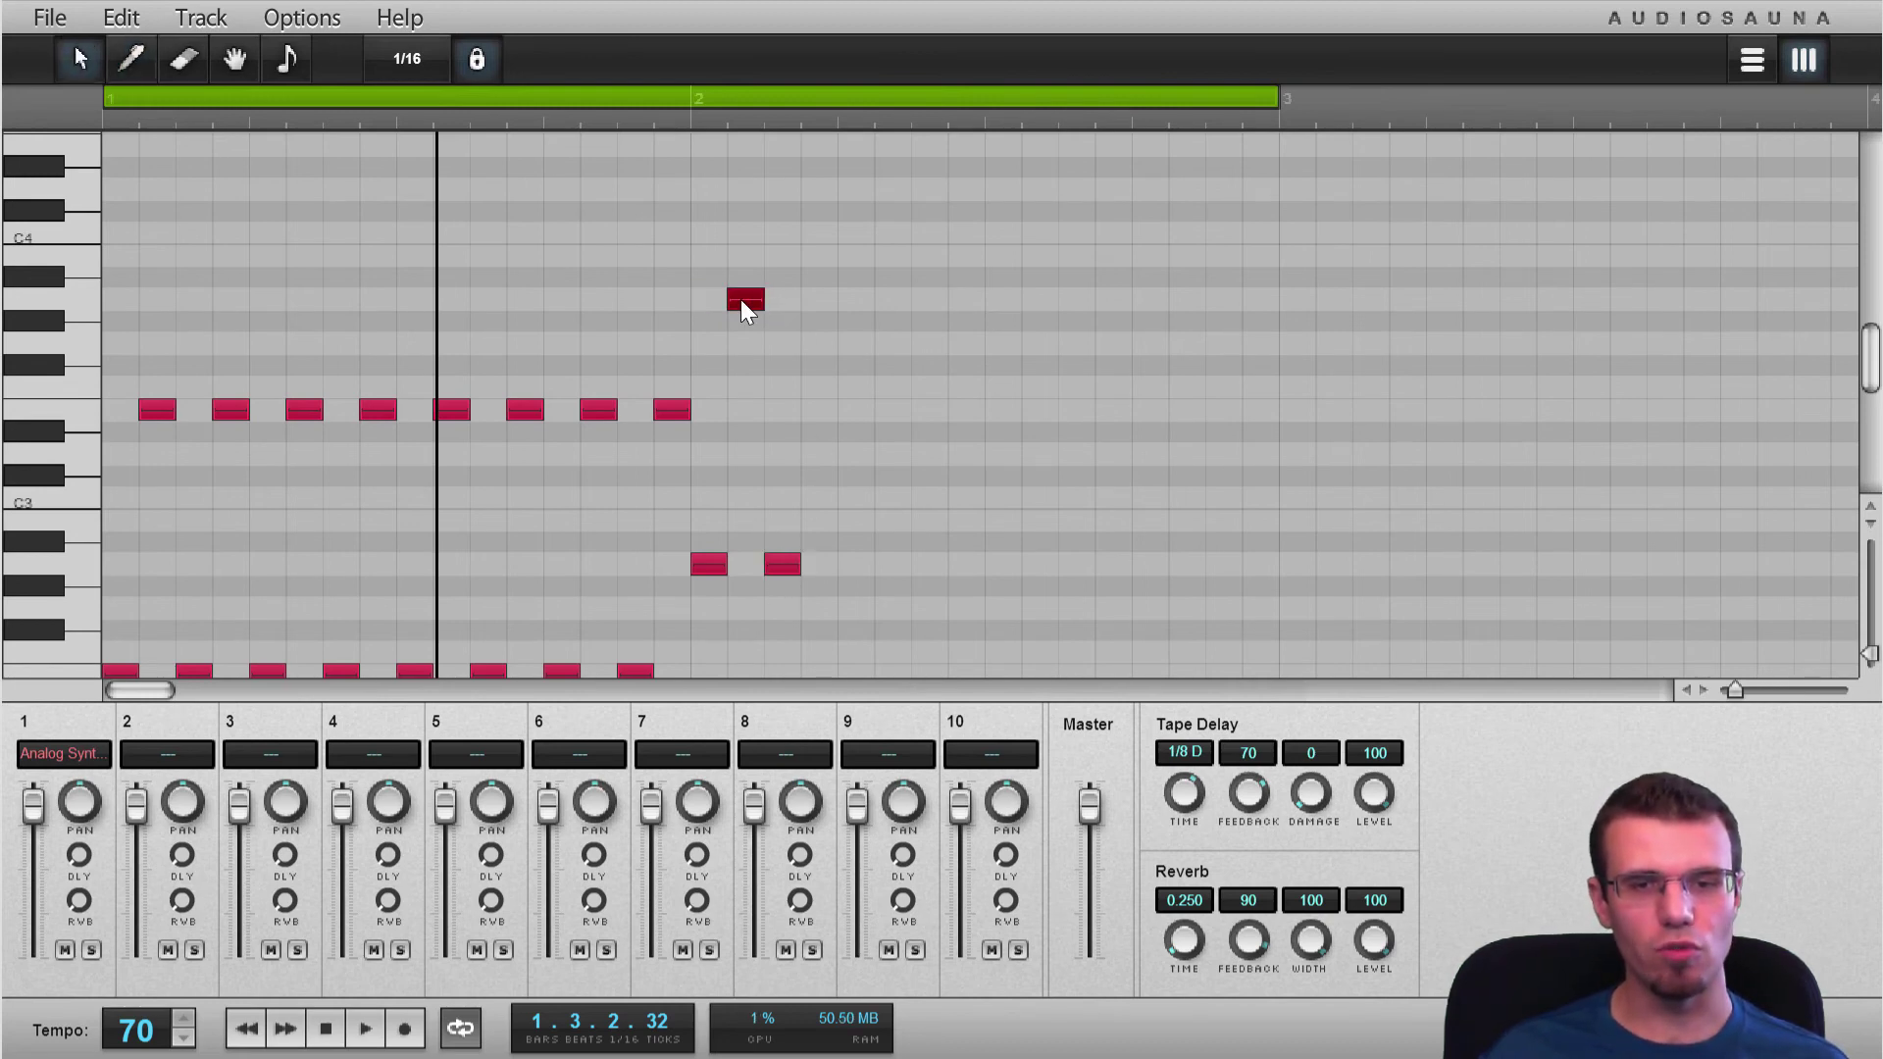
With the draw tool, continue alternating A3 and A2 1/16 notes up to the middle of bar 2
{"action": "key", "text": "2"}
{"action": "left_click", "coordinate": [820, 299]}
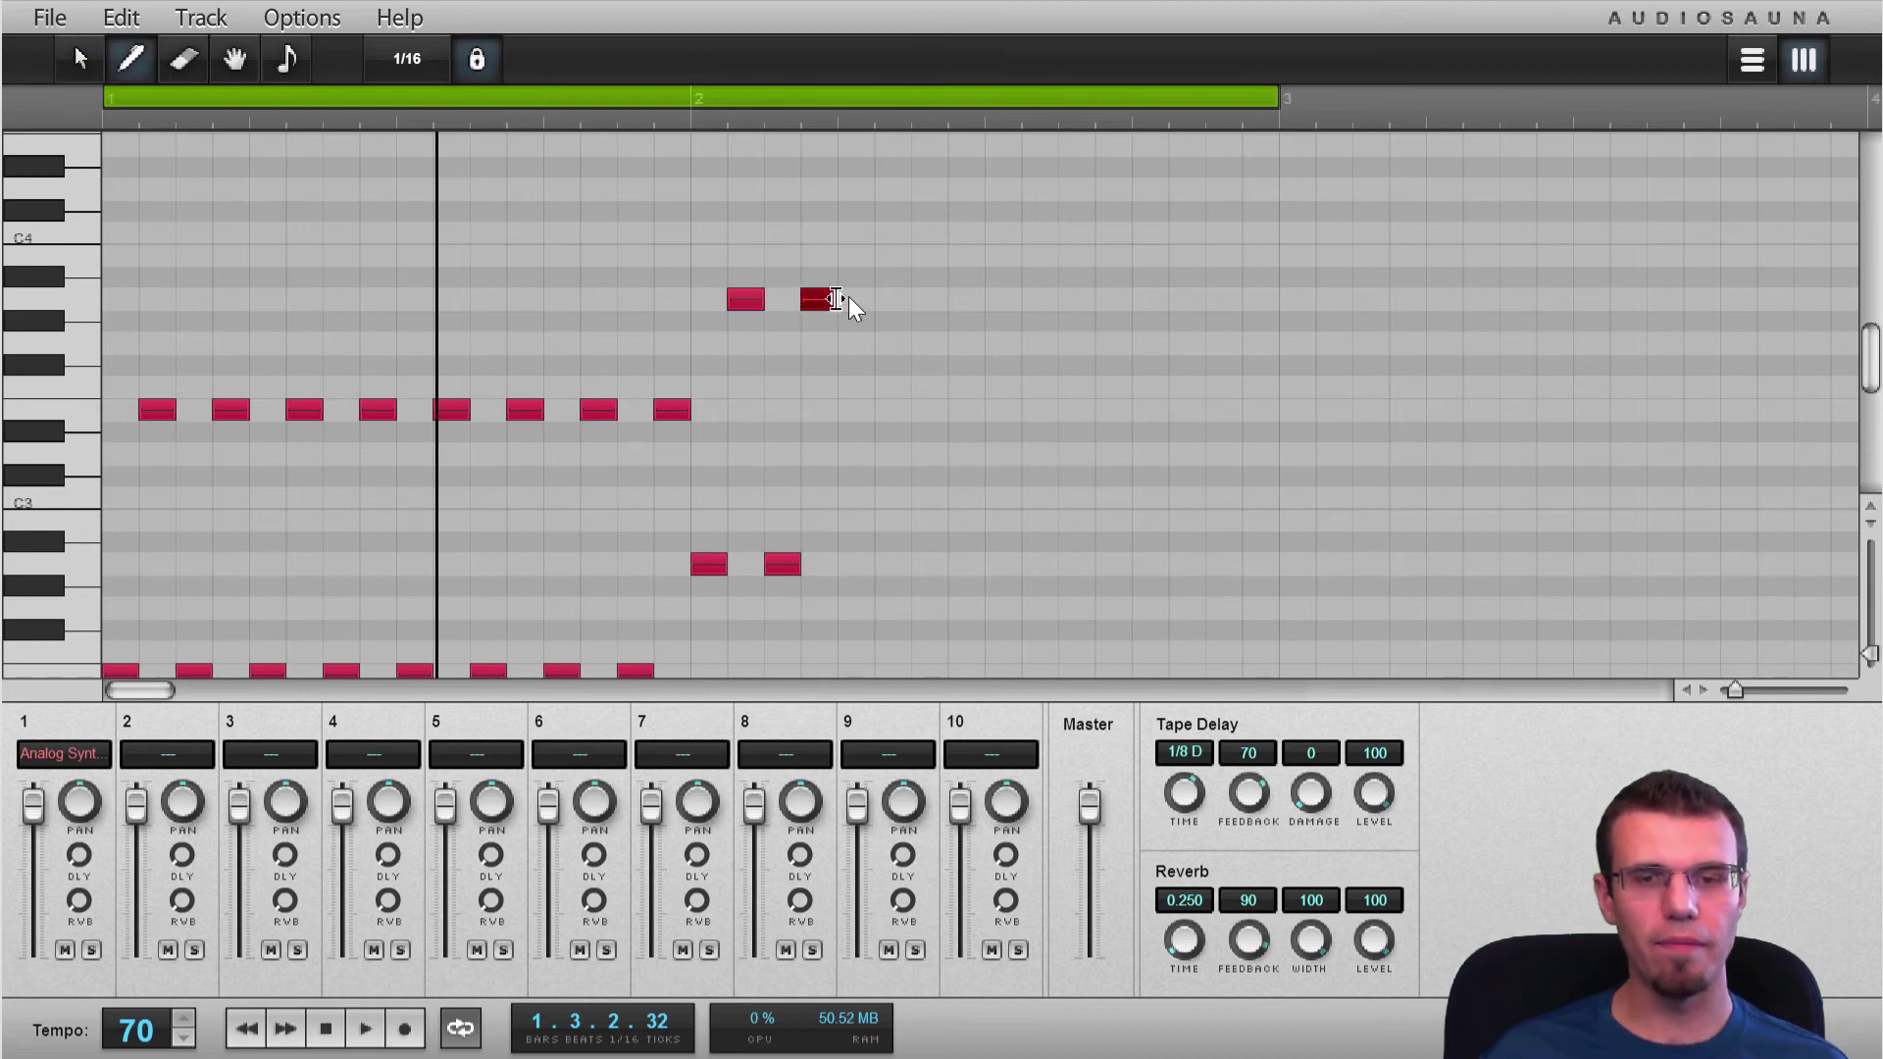
{"action": "left_click", "coordinate": [856, 564]}
{"action": "left_click", "coordinate": [892, 299]}
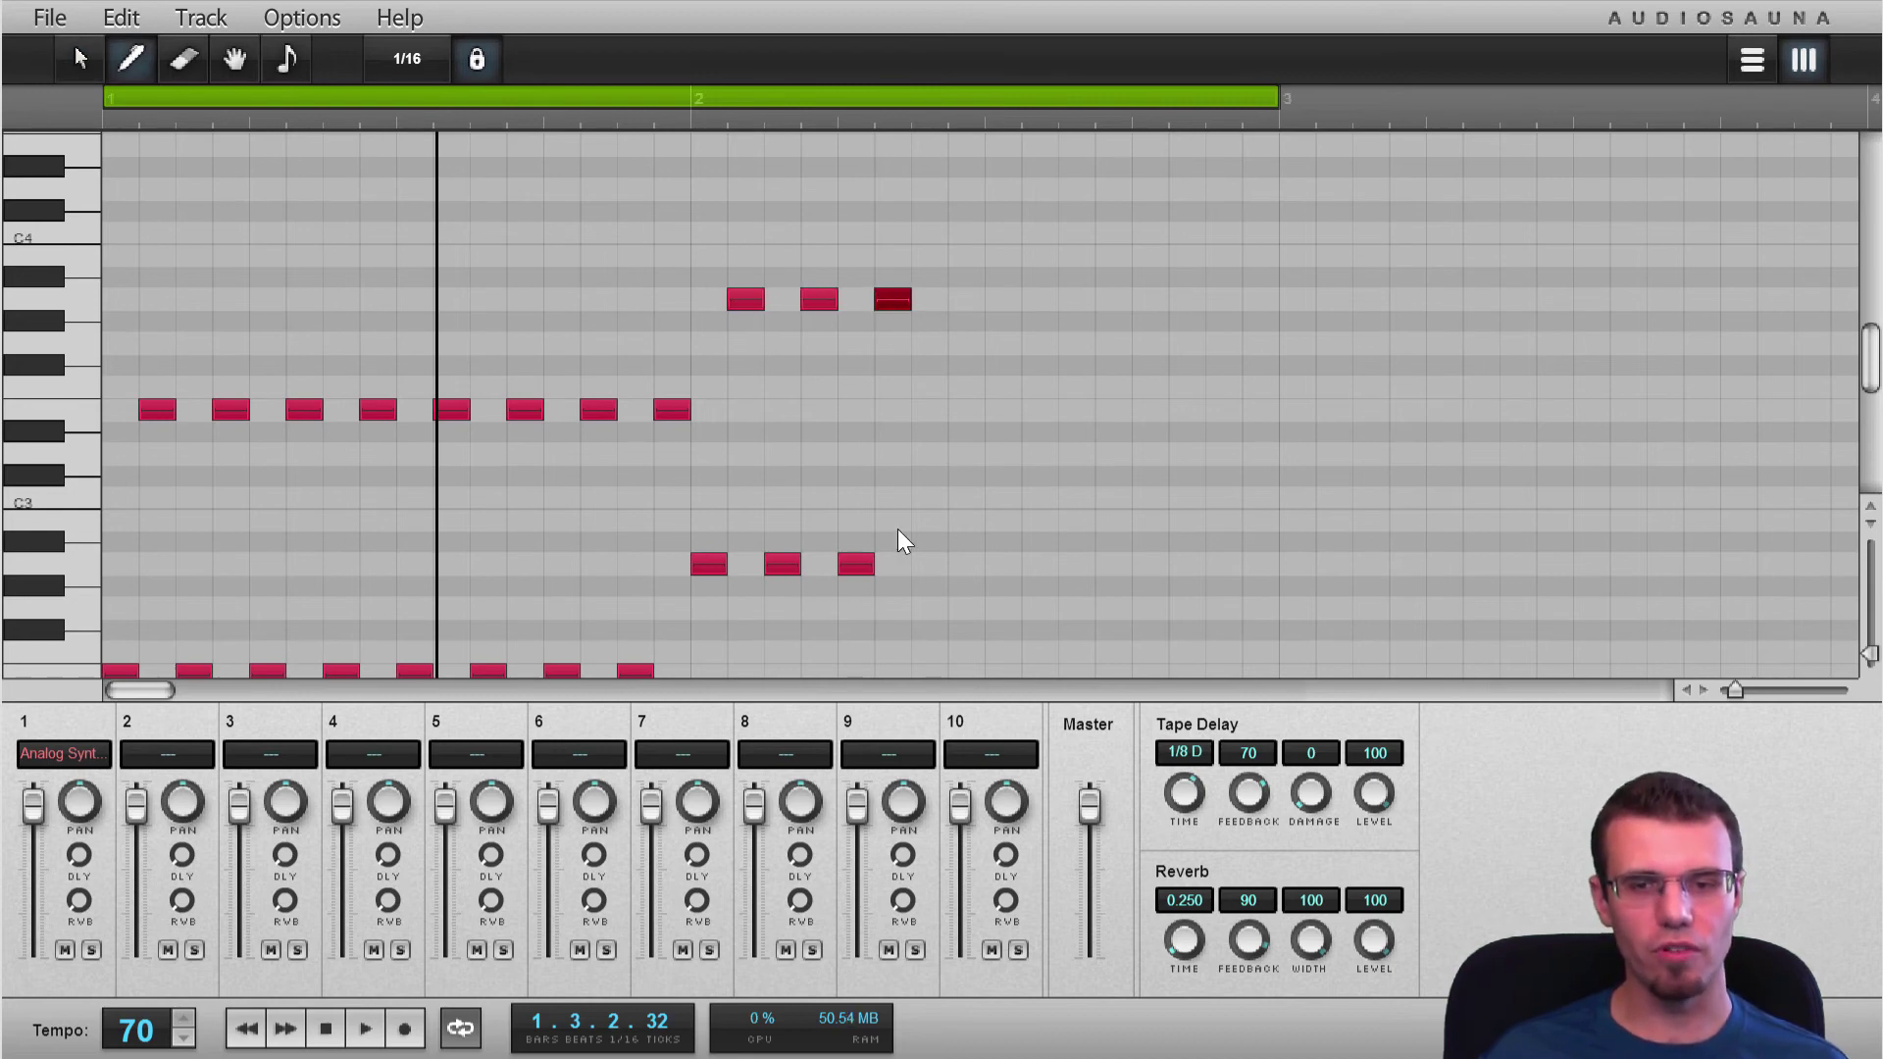
{"action": "left_click", "coordinate": [929, 564]}
{"action": "left_click", "coordinate": [966, 299]}
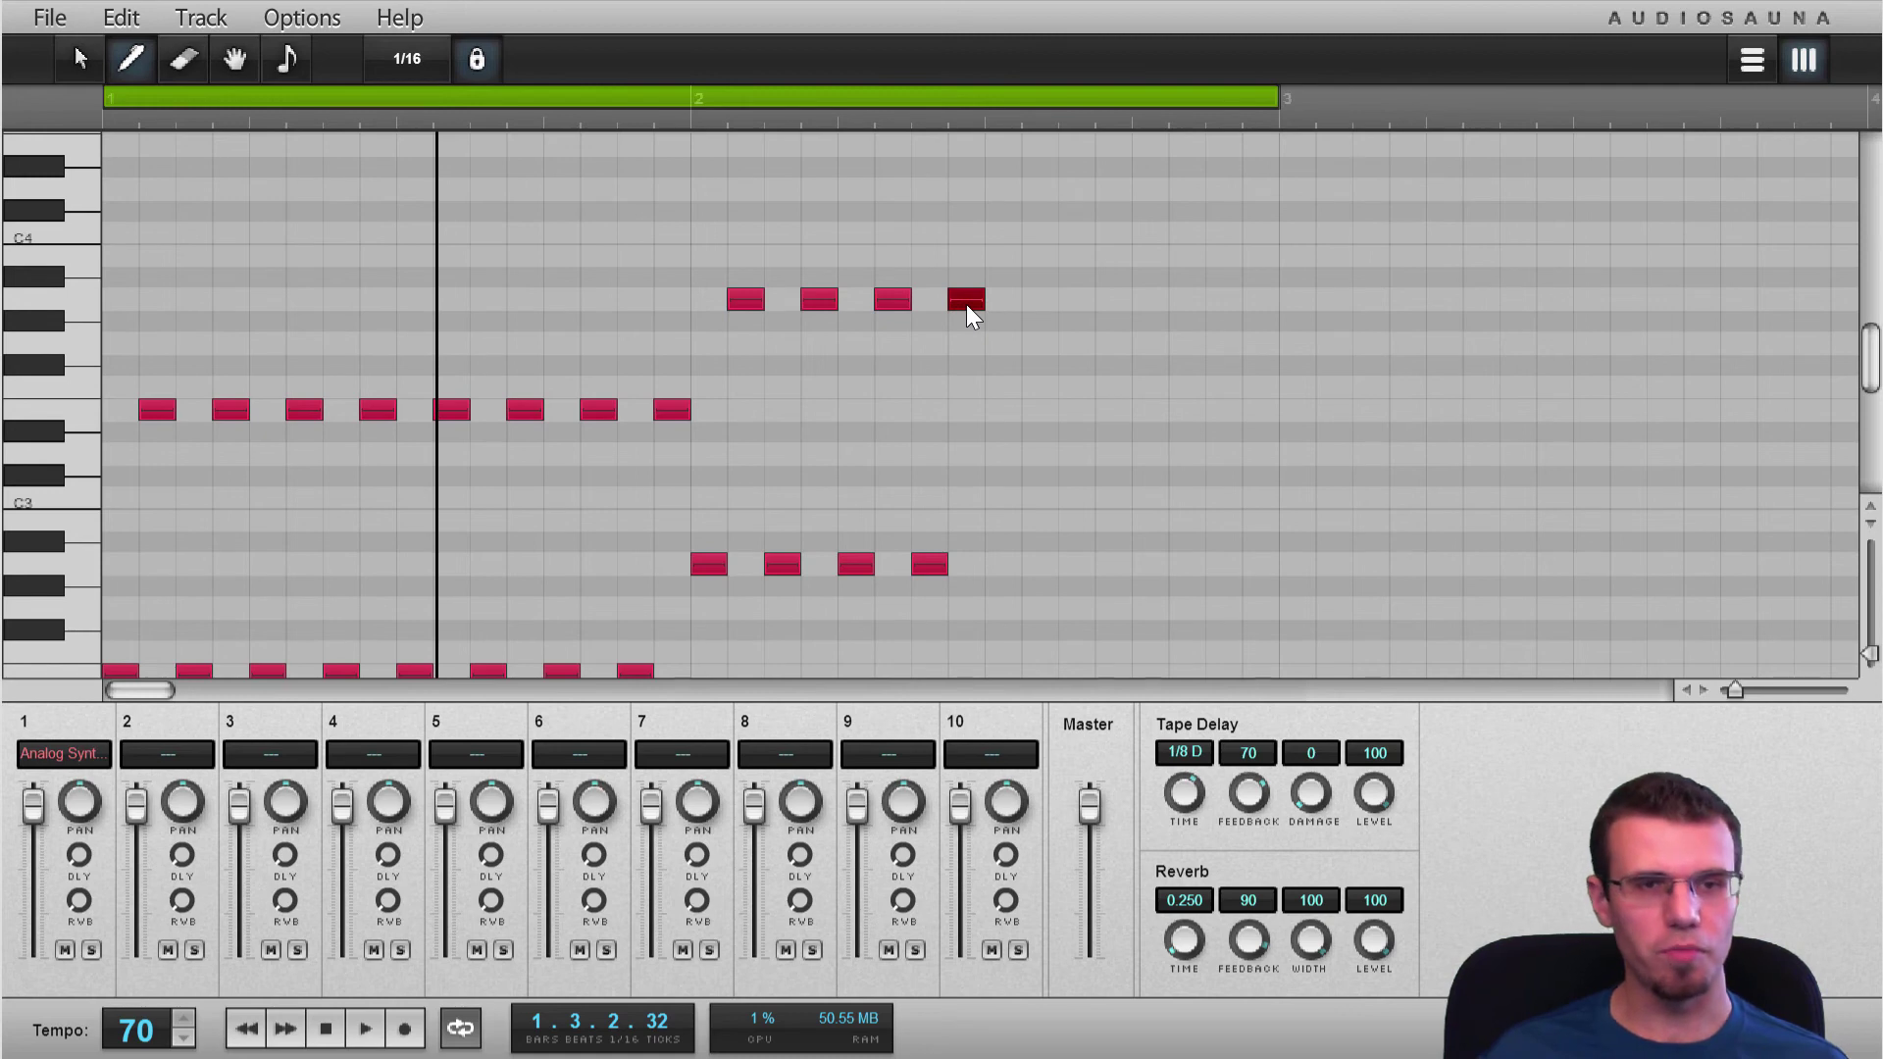
Fill the second half of bar 2 with eight 1/16 notes alternating between B2 and B3, and play the pattern back
{"action": "left_click", "coordinate": [1003, 520]}
{"action": "left_click", "coordinate": [1040, 255]}
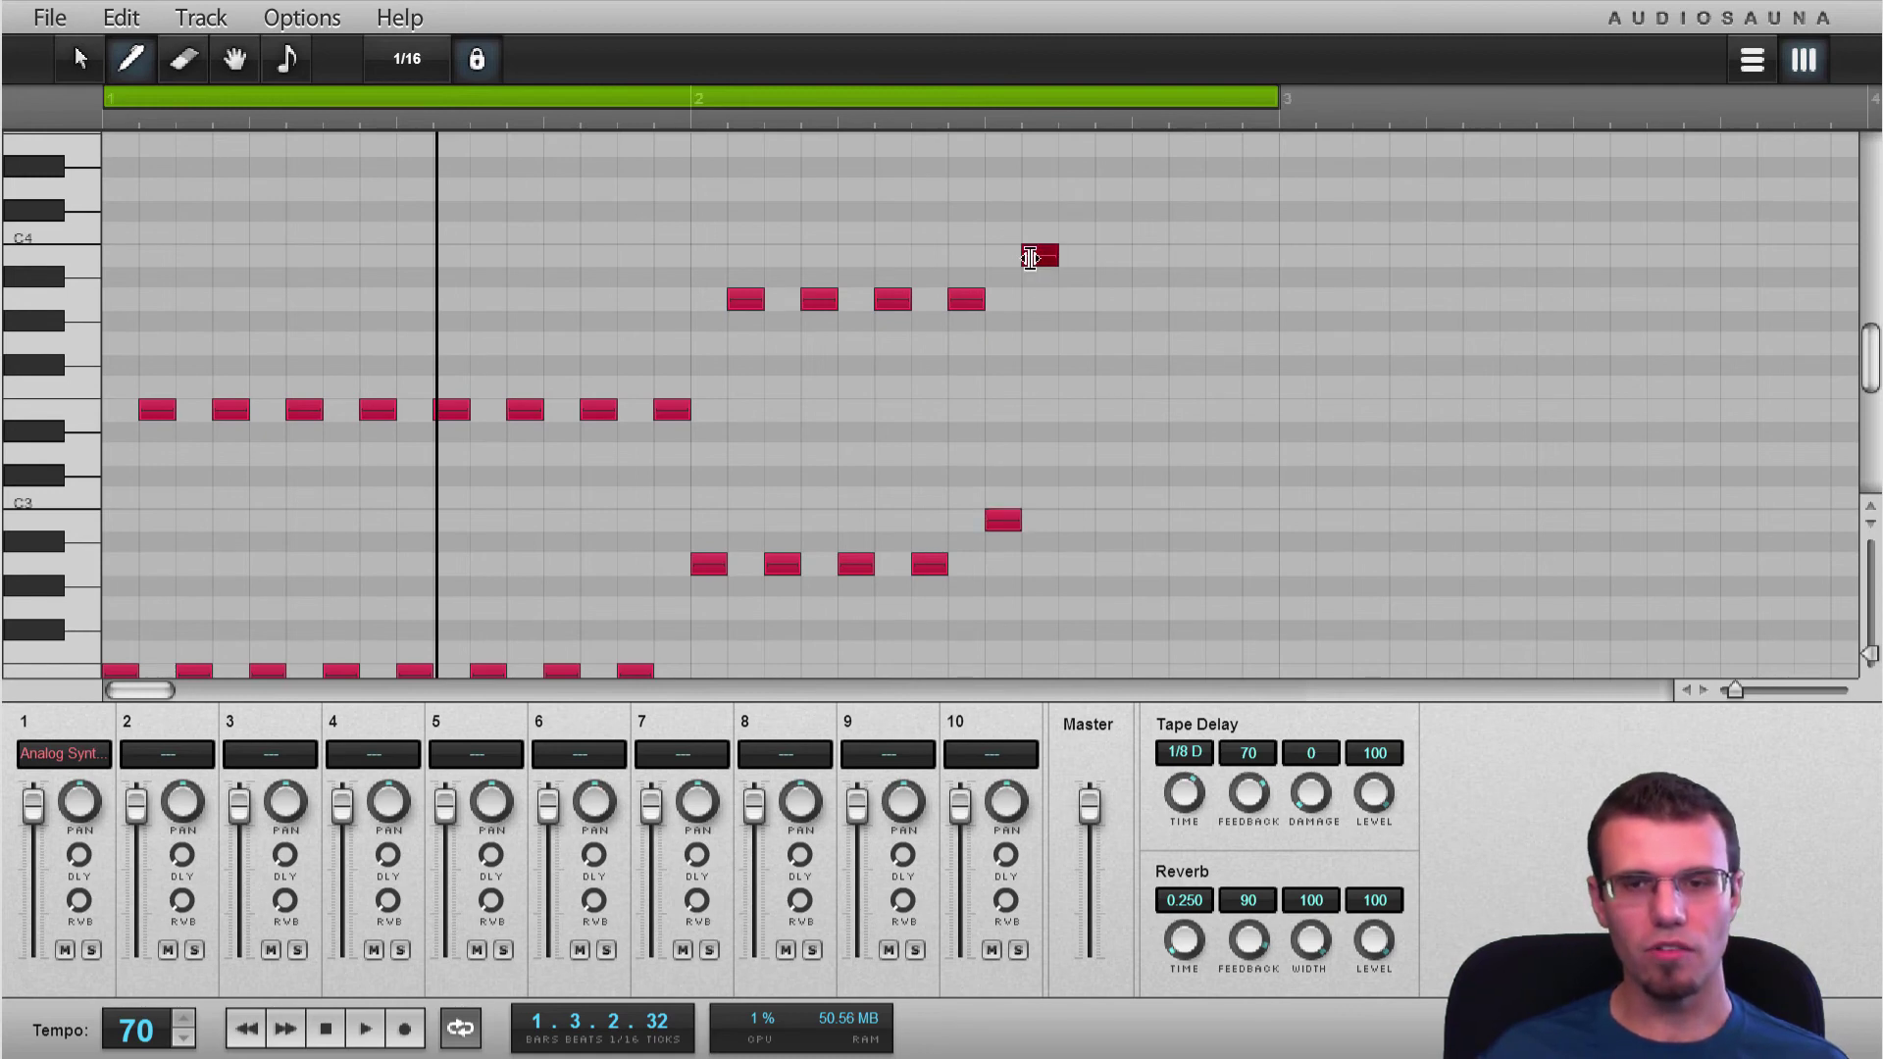
{"action": "left_click", "coordinate": [1076, 520]}
{"action": "left_click", "coordinate": [1113, 256]}
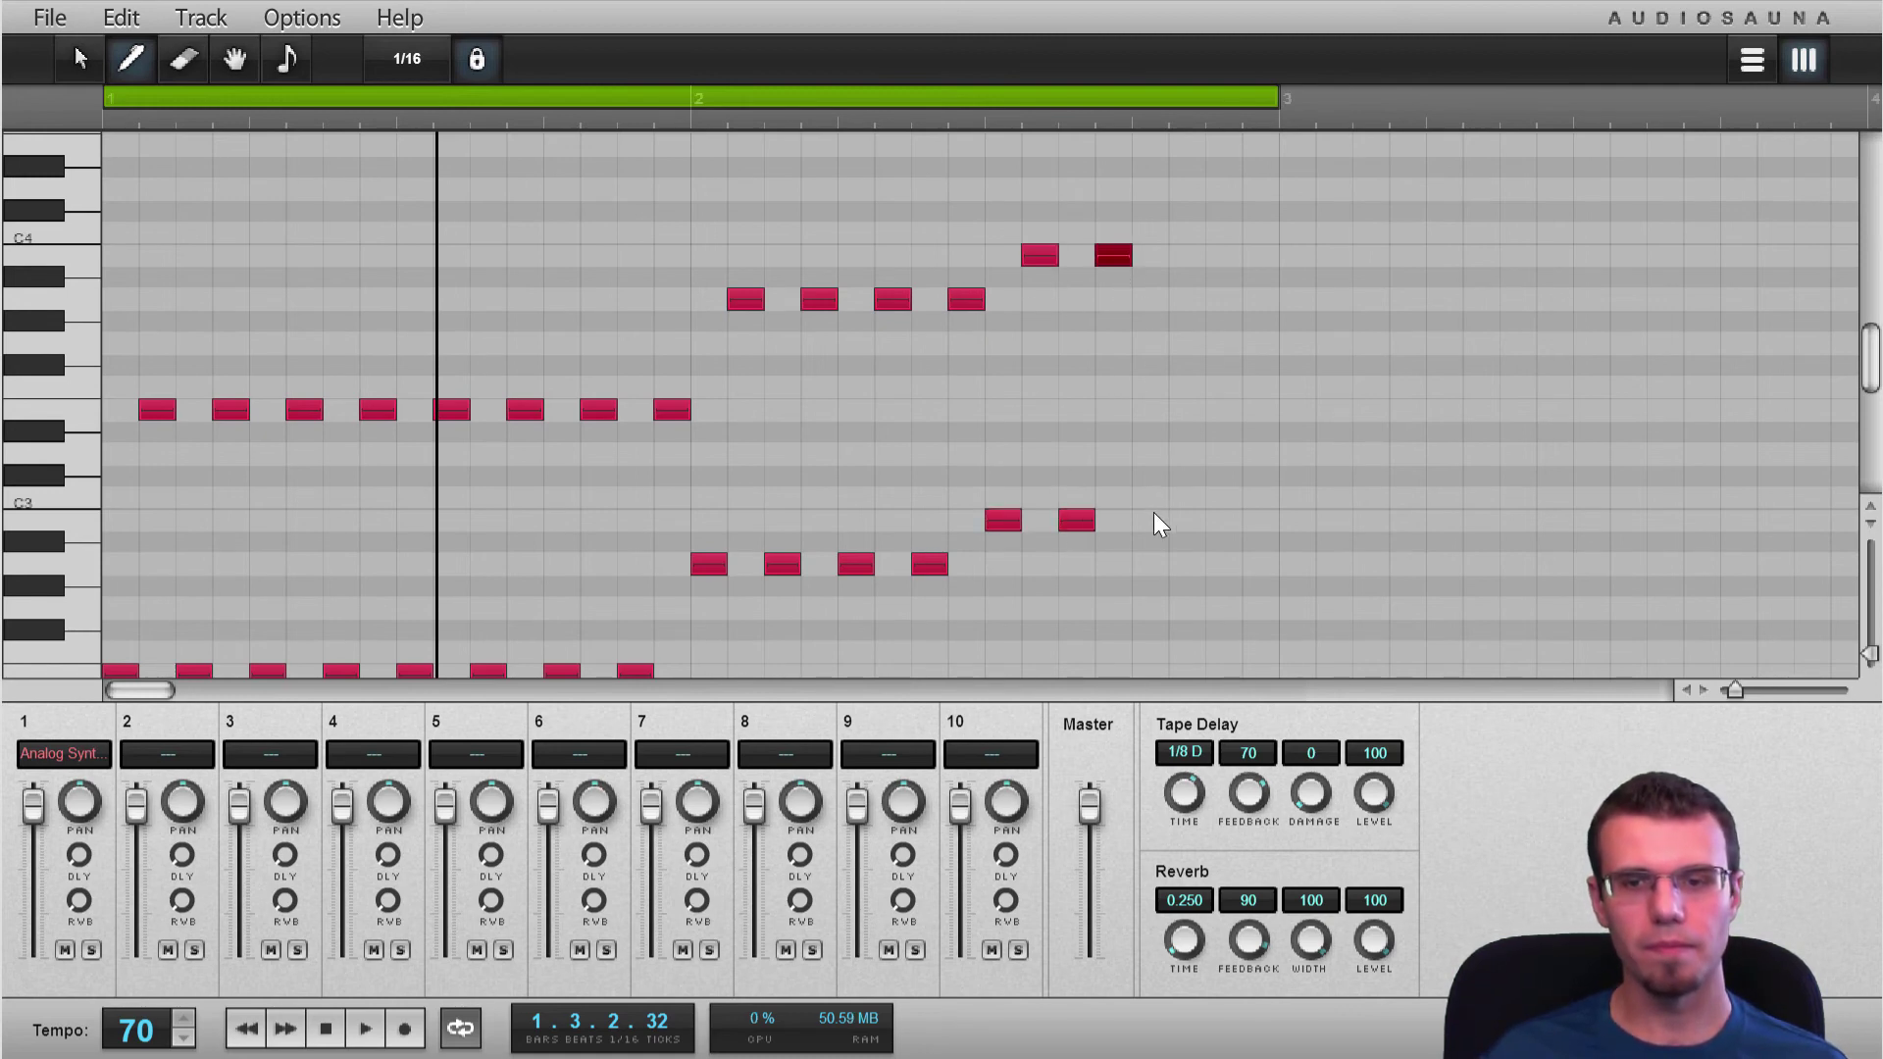
{"action": "left_click", "coordinate": [1150, 520]}
{"action": "left_click", "coordinate": [1187, 255]}
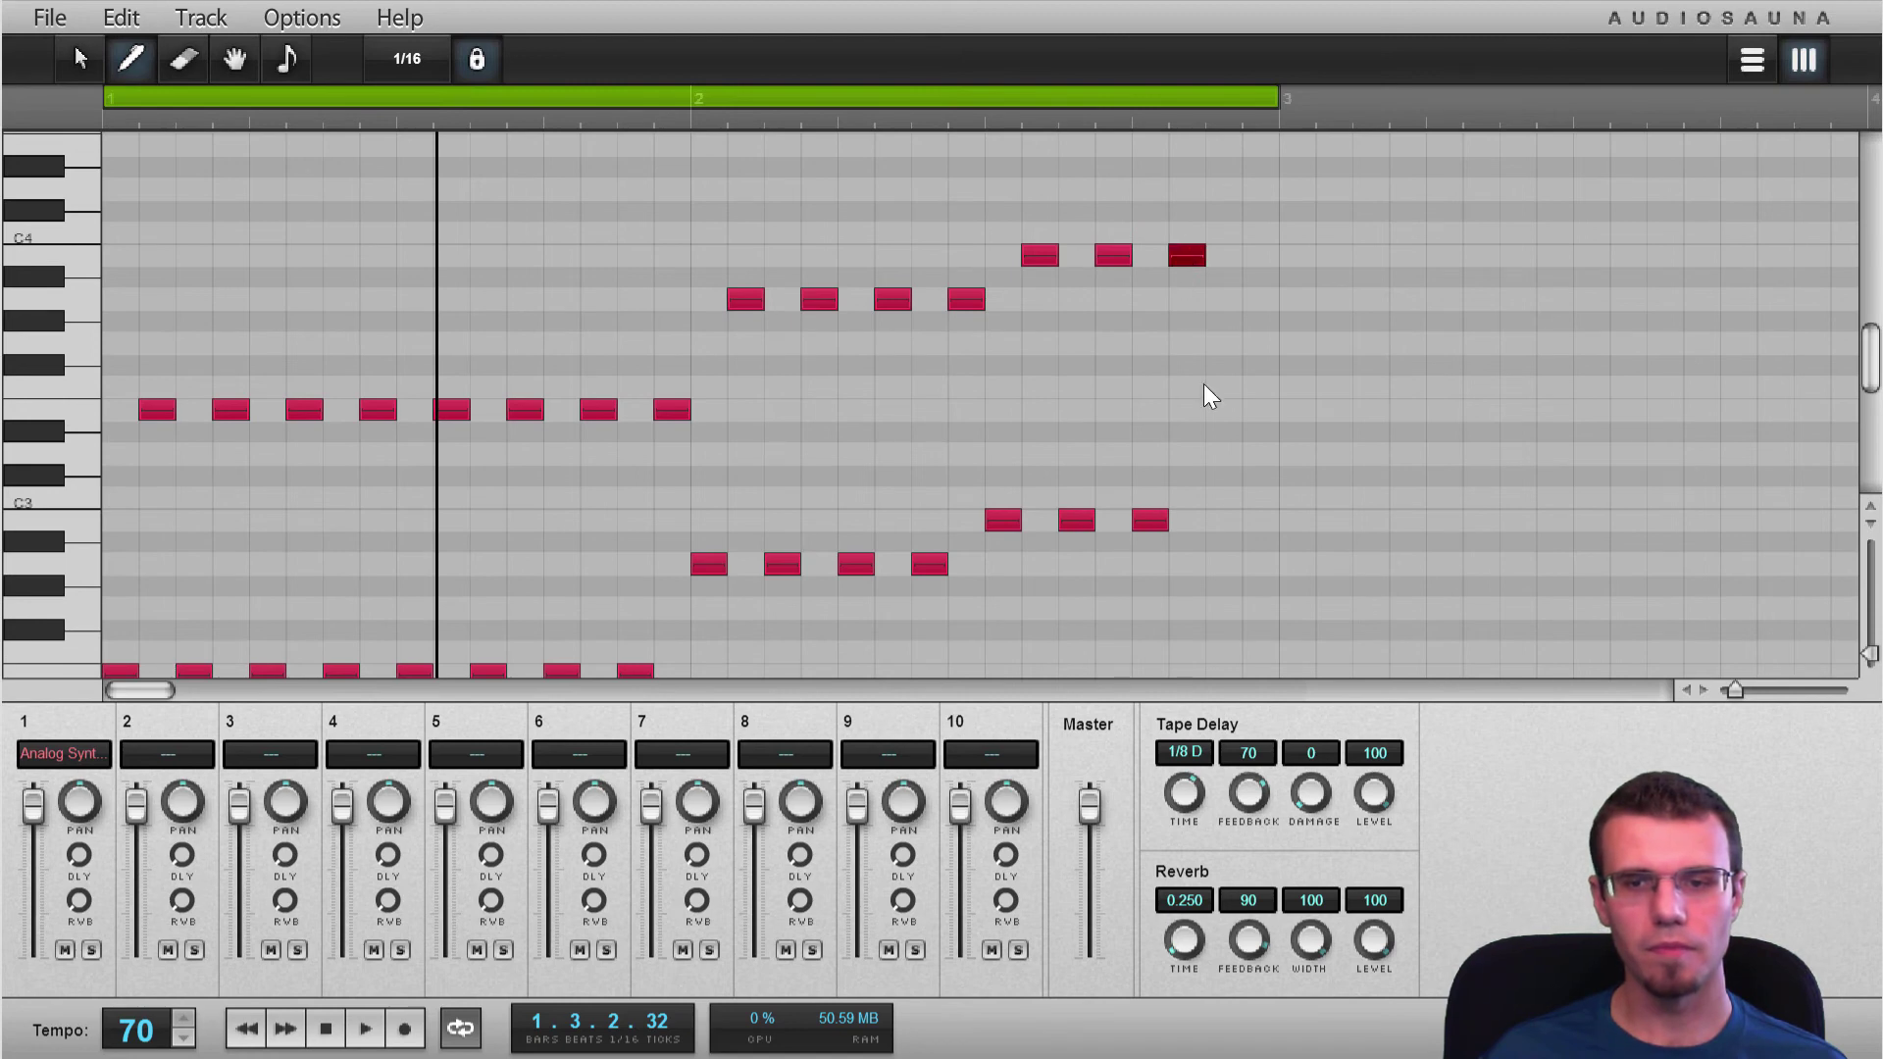
{"action": "left_click", "coordinate": [1223, 521]}
{"action": "left_click", "coordinate": [1260, 256]}
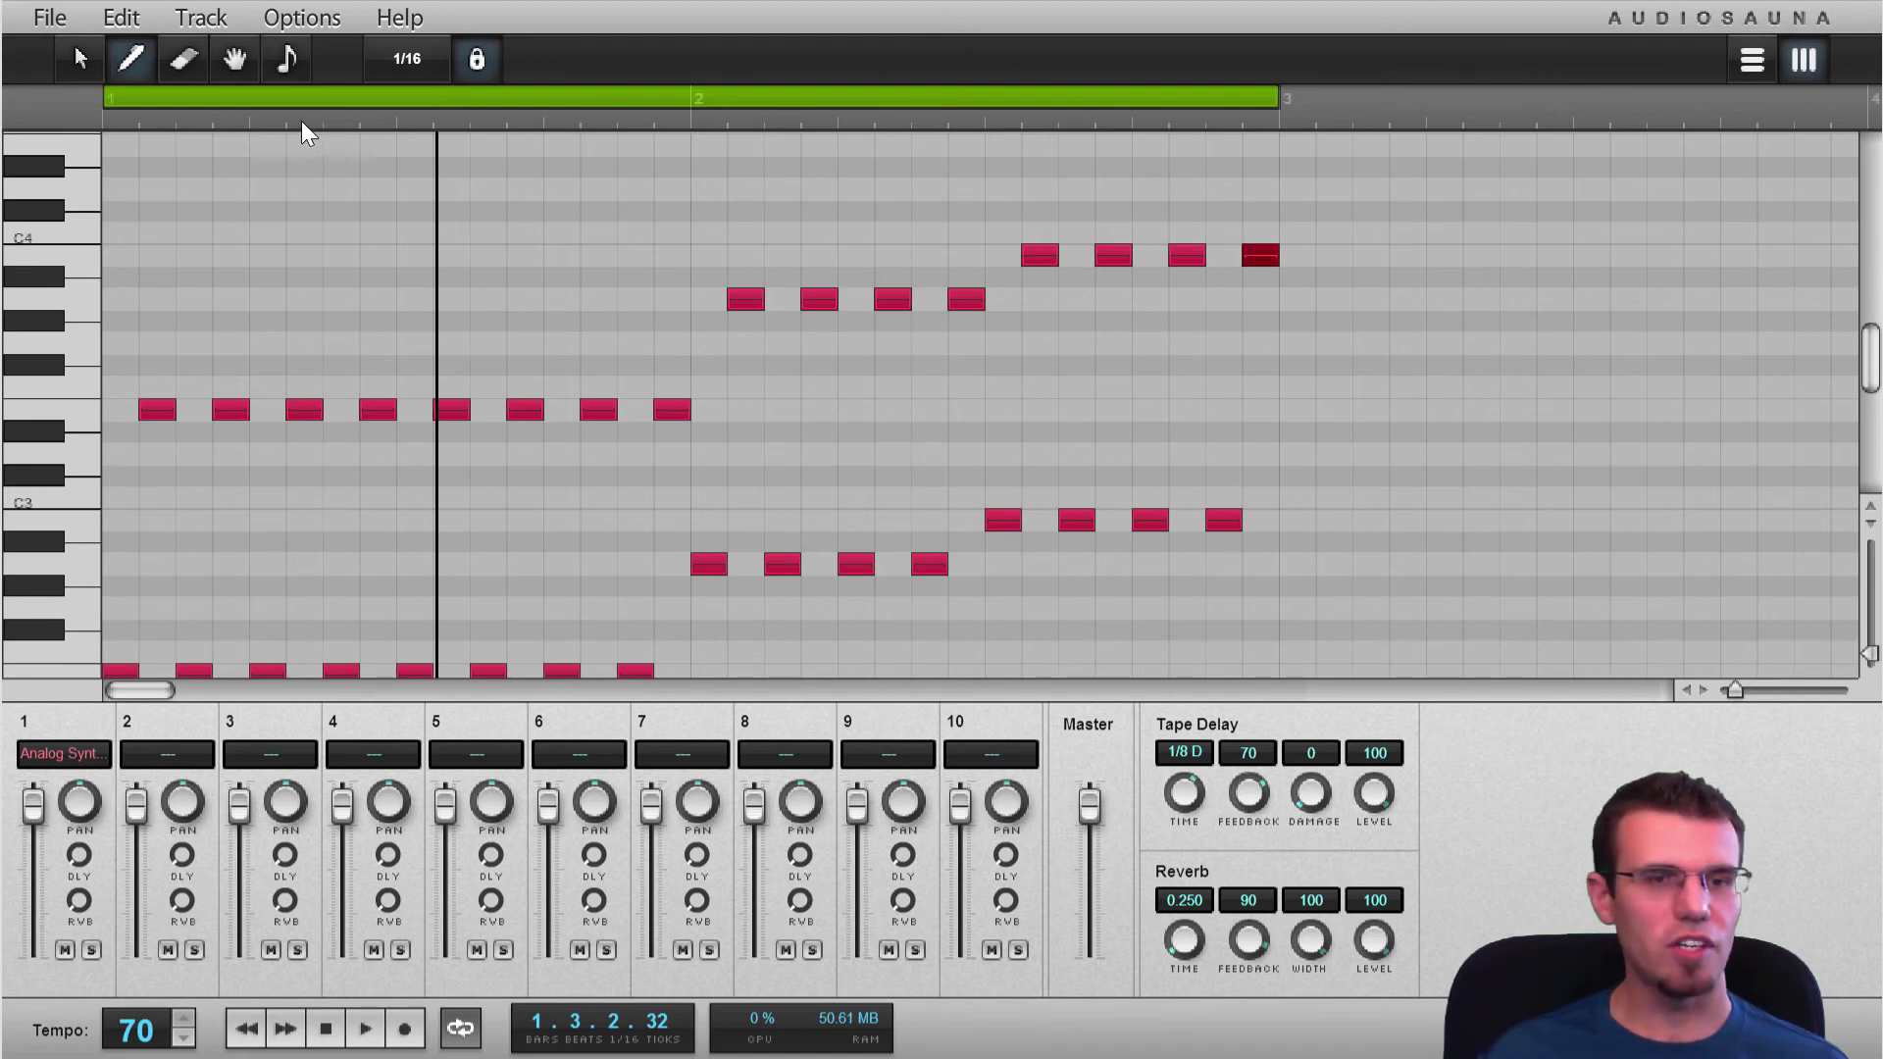
{"action": "key", "text": "space"}
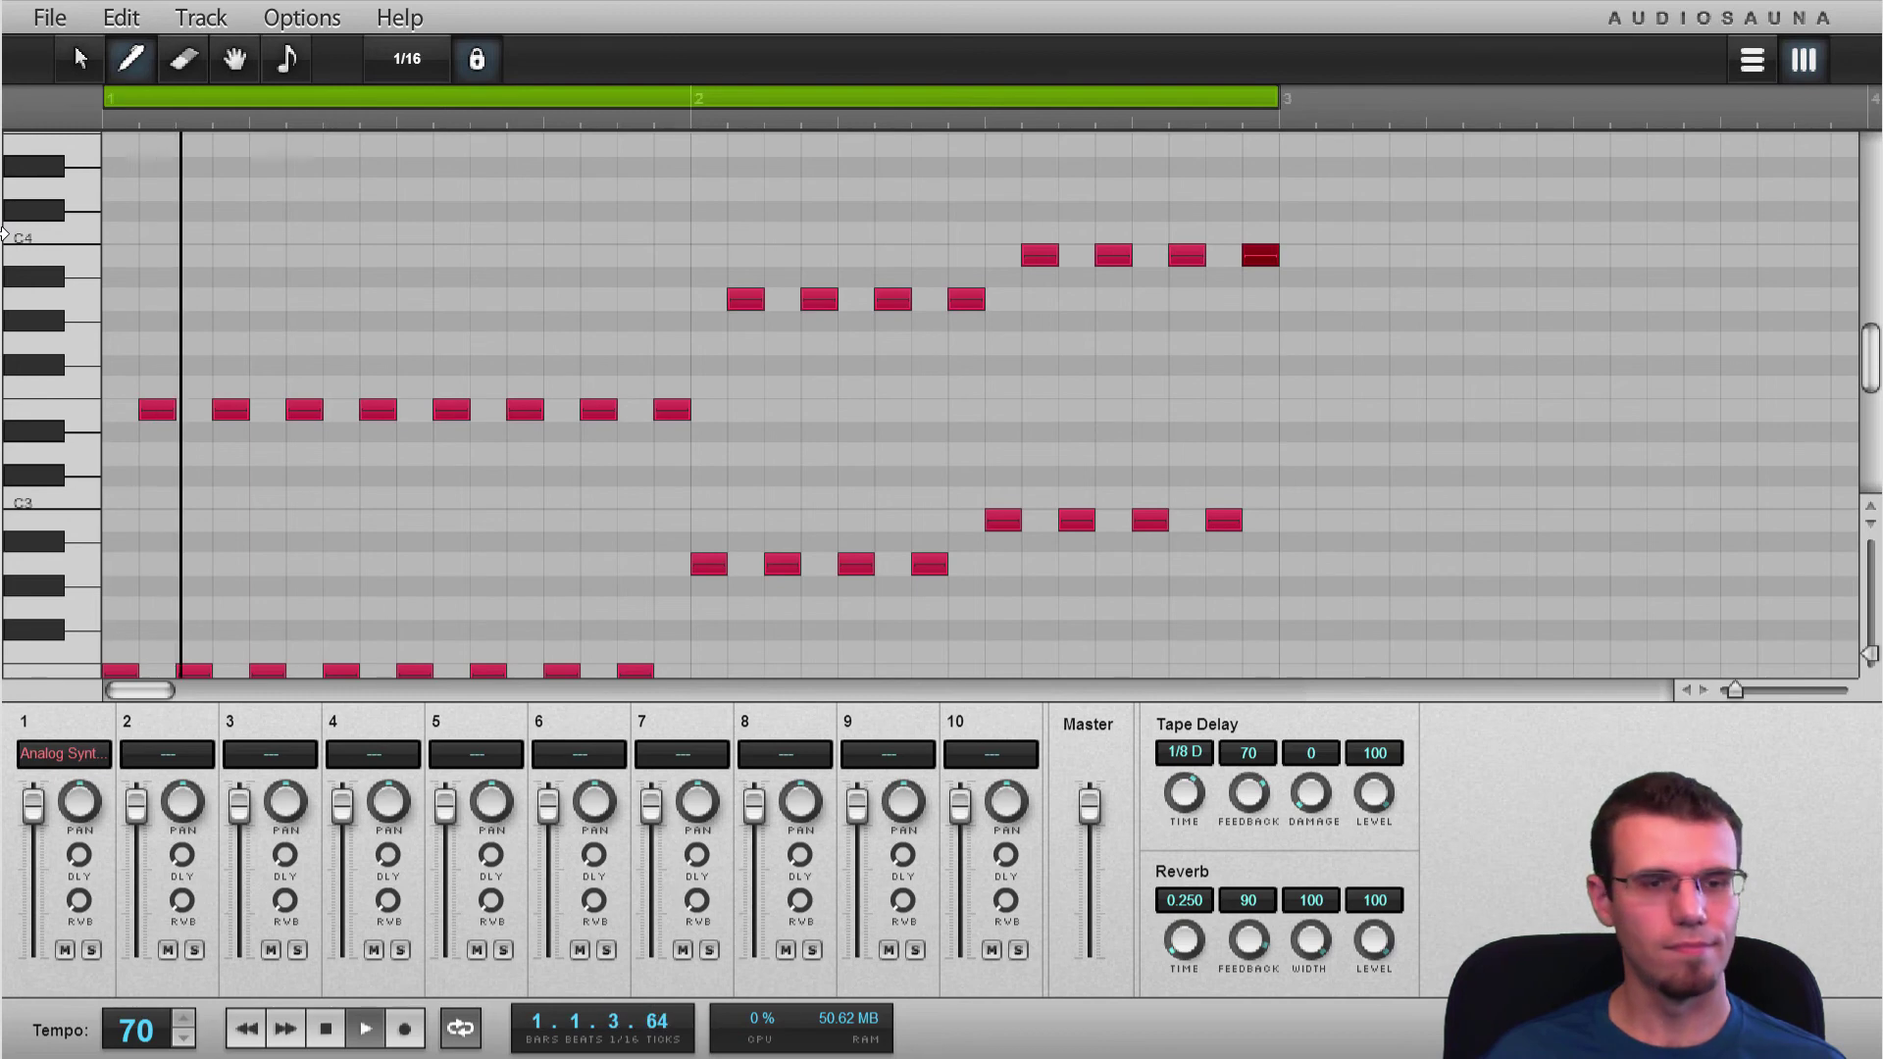
{"action": "key", "text": "space"}
Add a rising run of 1/16 melody notes B3, E4, F#4 and G4 starting on the second sixteenth of bar 1
{"action": "scroll", "coordinate": [1868, 367], "scroll_direction": "down", "scroll_amount": 1}
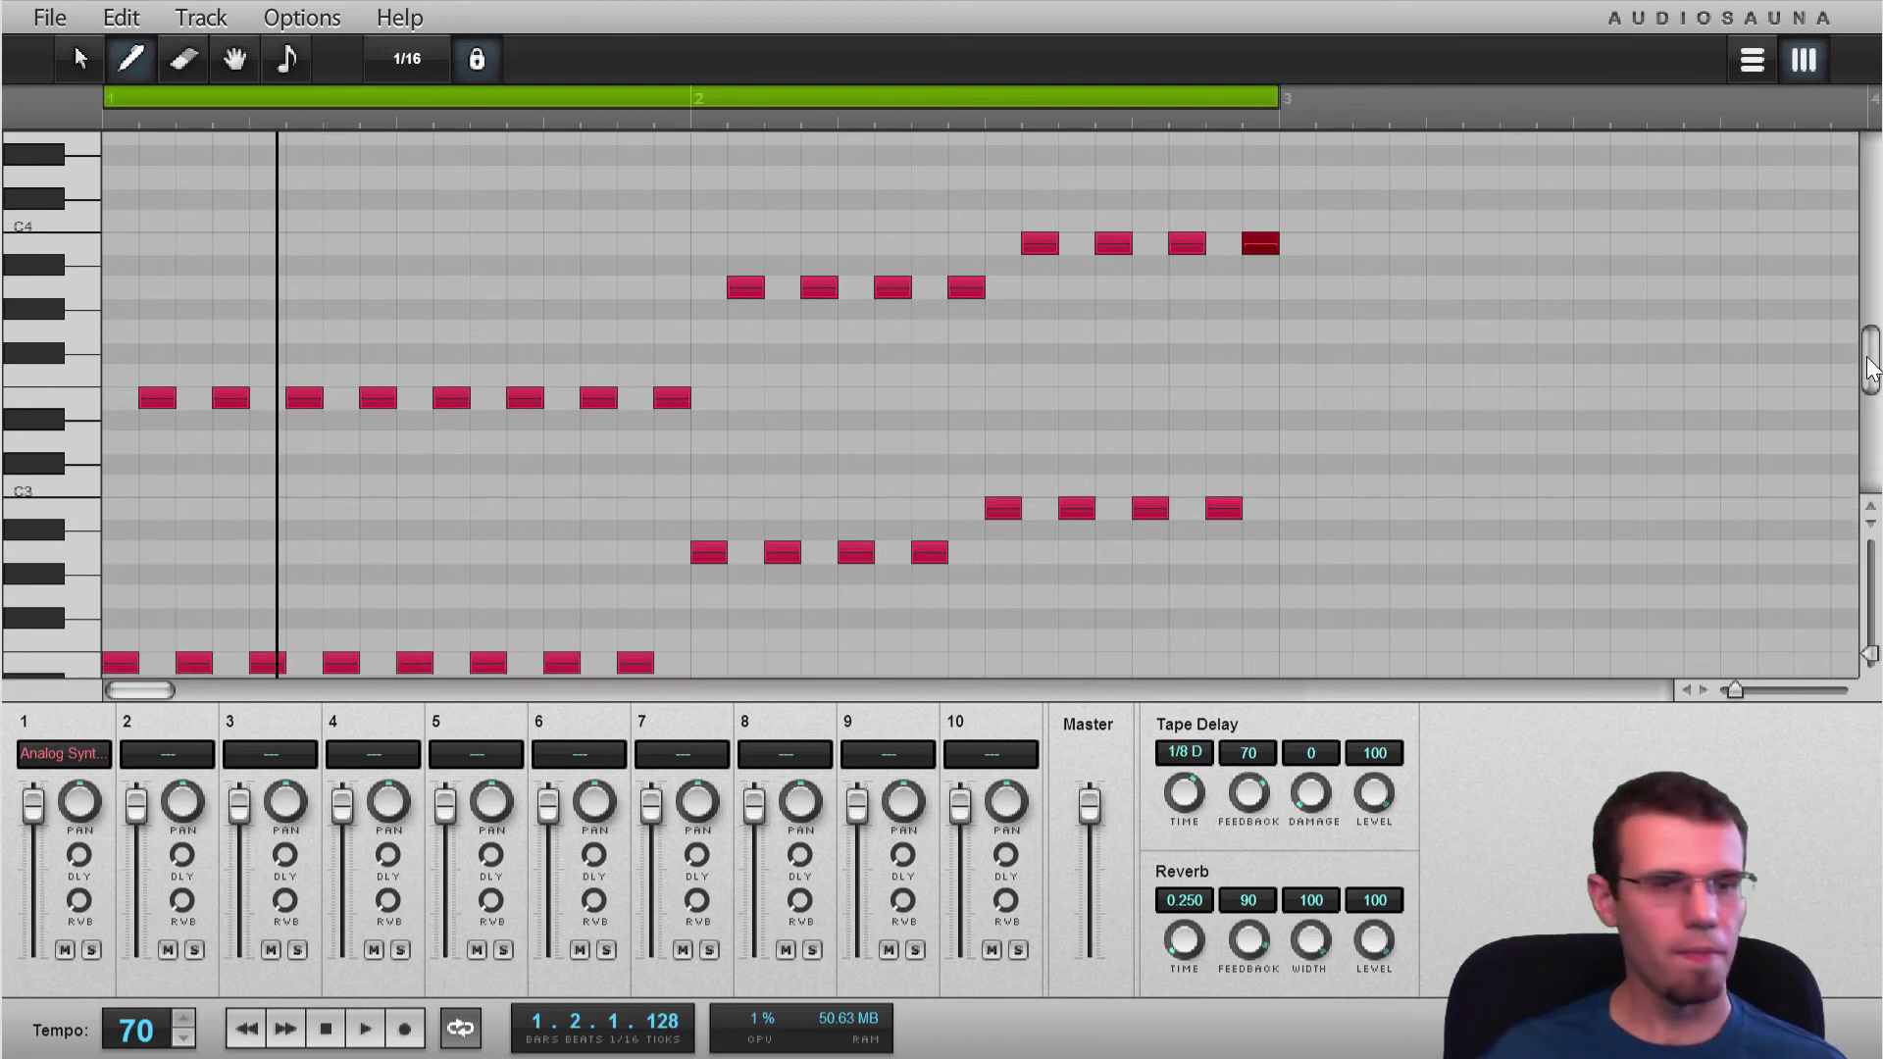
{"action": "left_click_drag", "start_coordinate": [1869, 367], "coordinate": [1869, 343]}
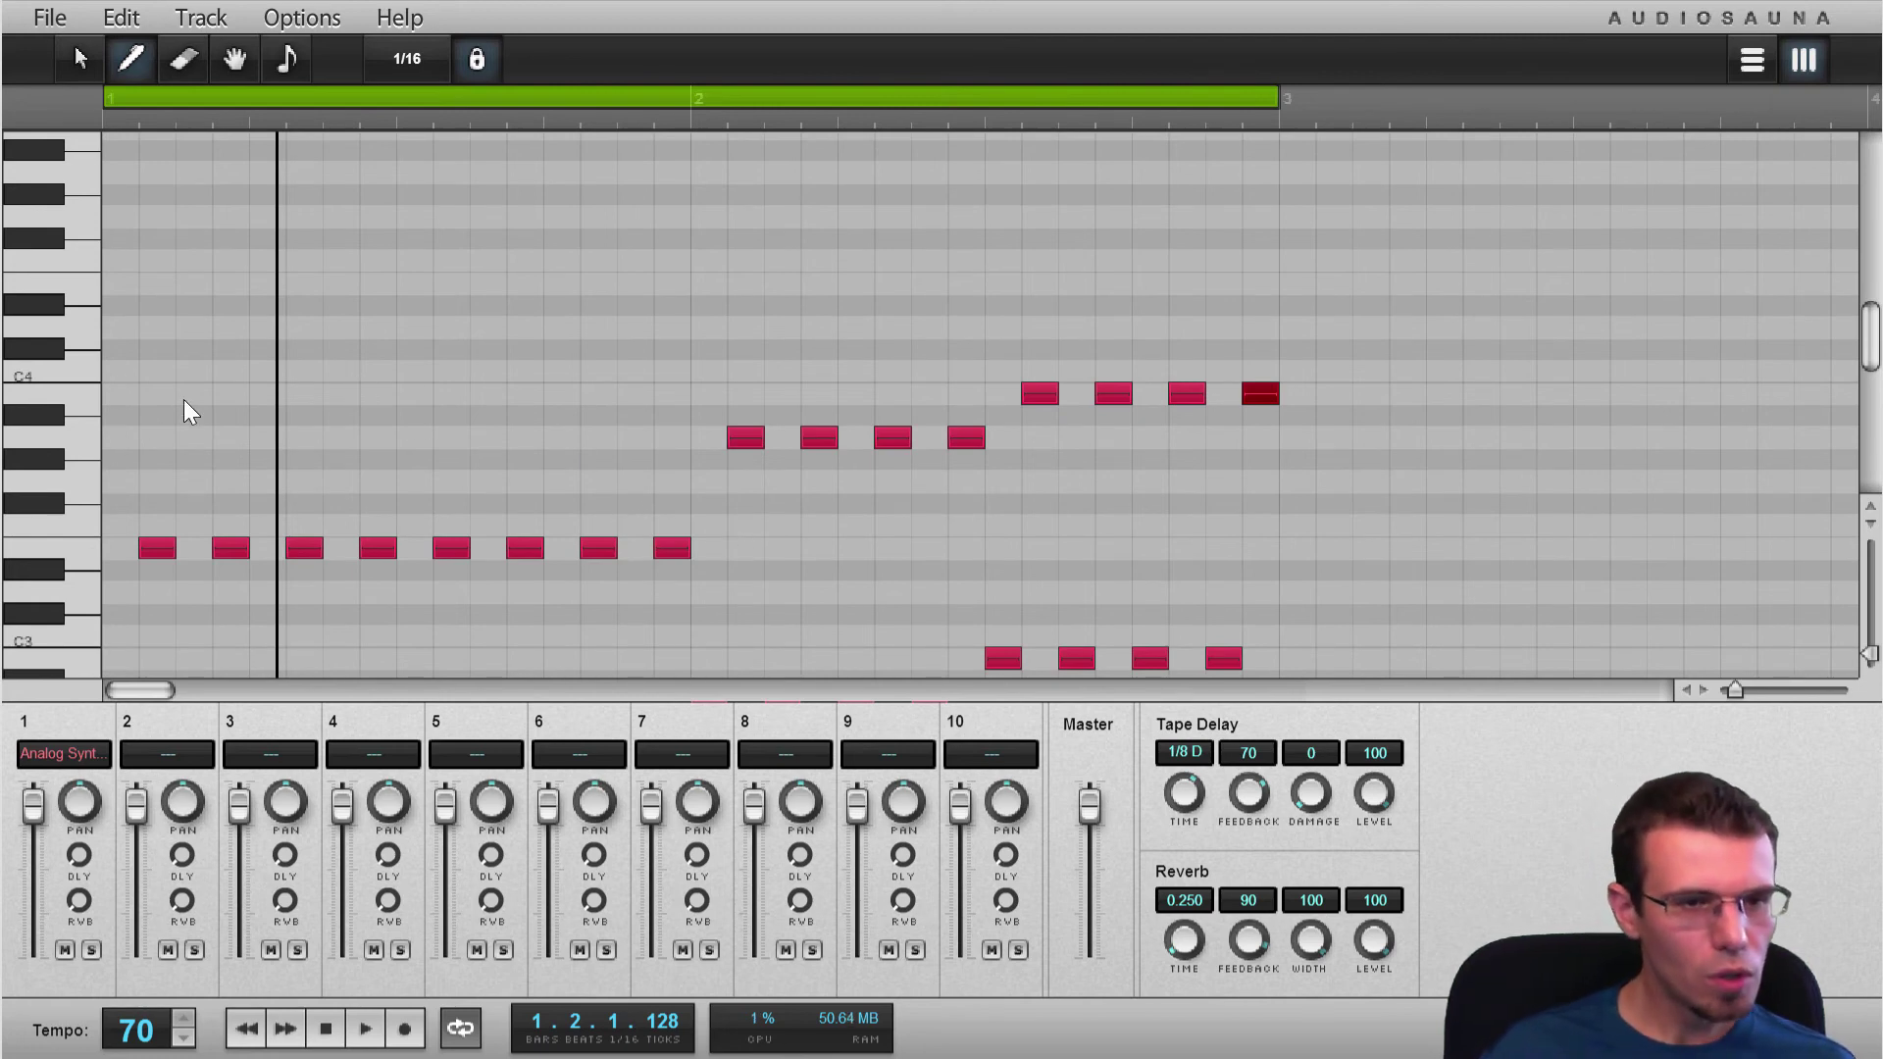
{"action": "left_click", "coordinate": [157, 395]}
{"action": "left_click", "coordinate": [203, 281]}
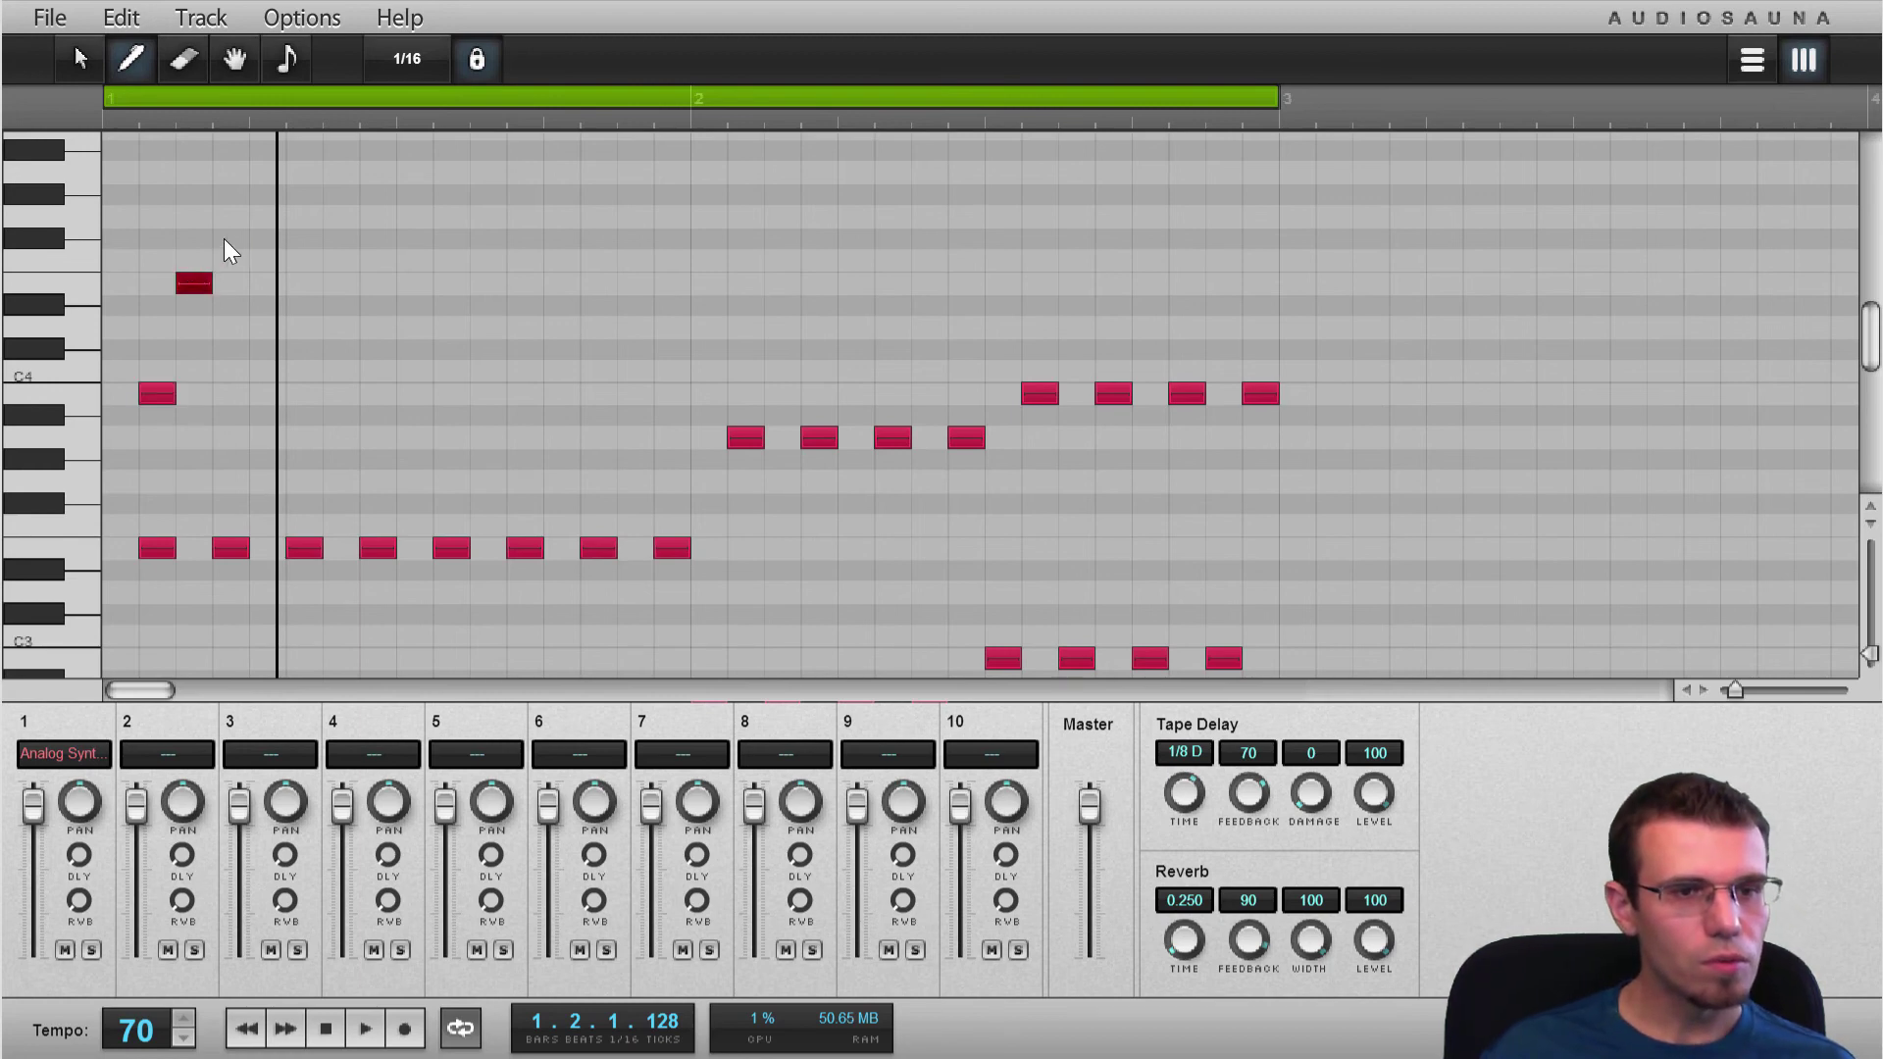
{"action": "left_click", "coordinate": [231, 239]}
{"action": "left_click", "coordinate": [268, 216]}
Complete bar 1's melody with B3 on sixteenths 6, 8, 10 and 12, then E4, F#4, G4, F#4, and play it back
{"action": "left_click", "coordinate": [304, 395]}
{"action": "left_click", "coordinate": [378, 394]}
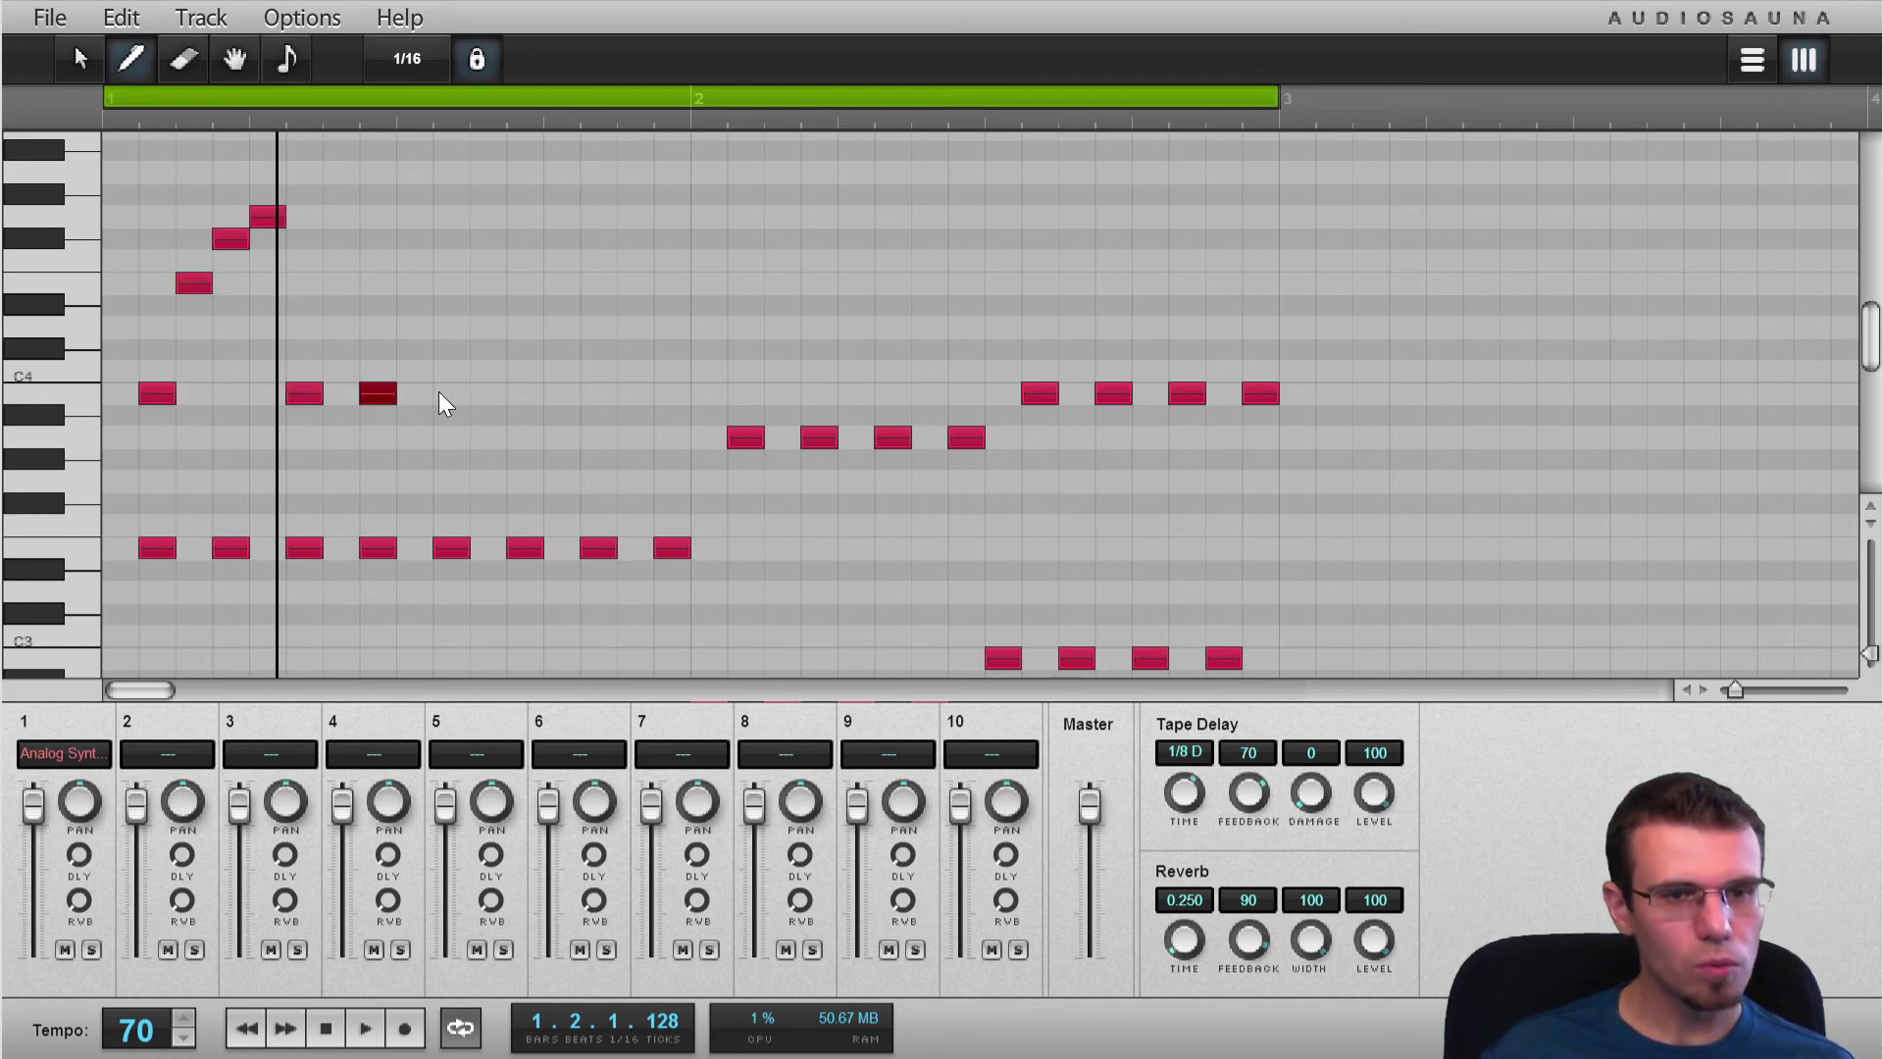
{"action": "left_click", "coordinate": [449, 396]}
{"action": "left_click", "coordinate": [521, 392]}
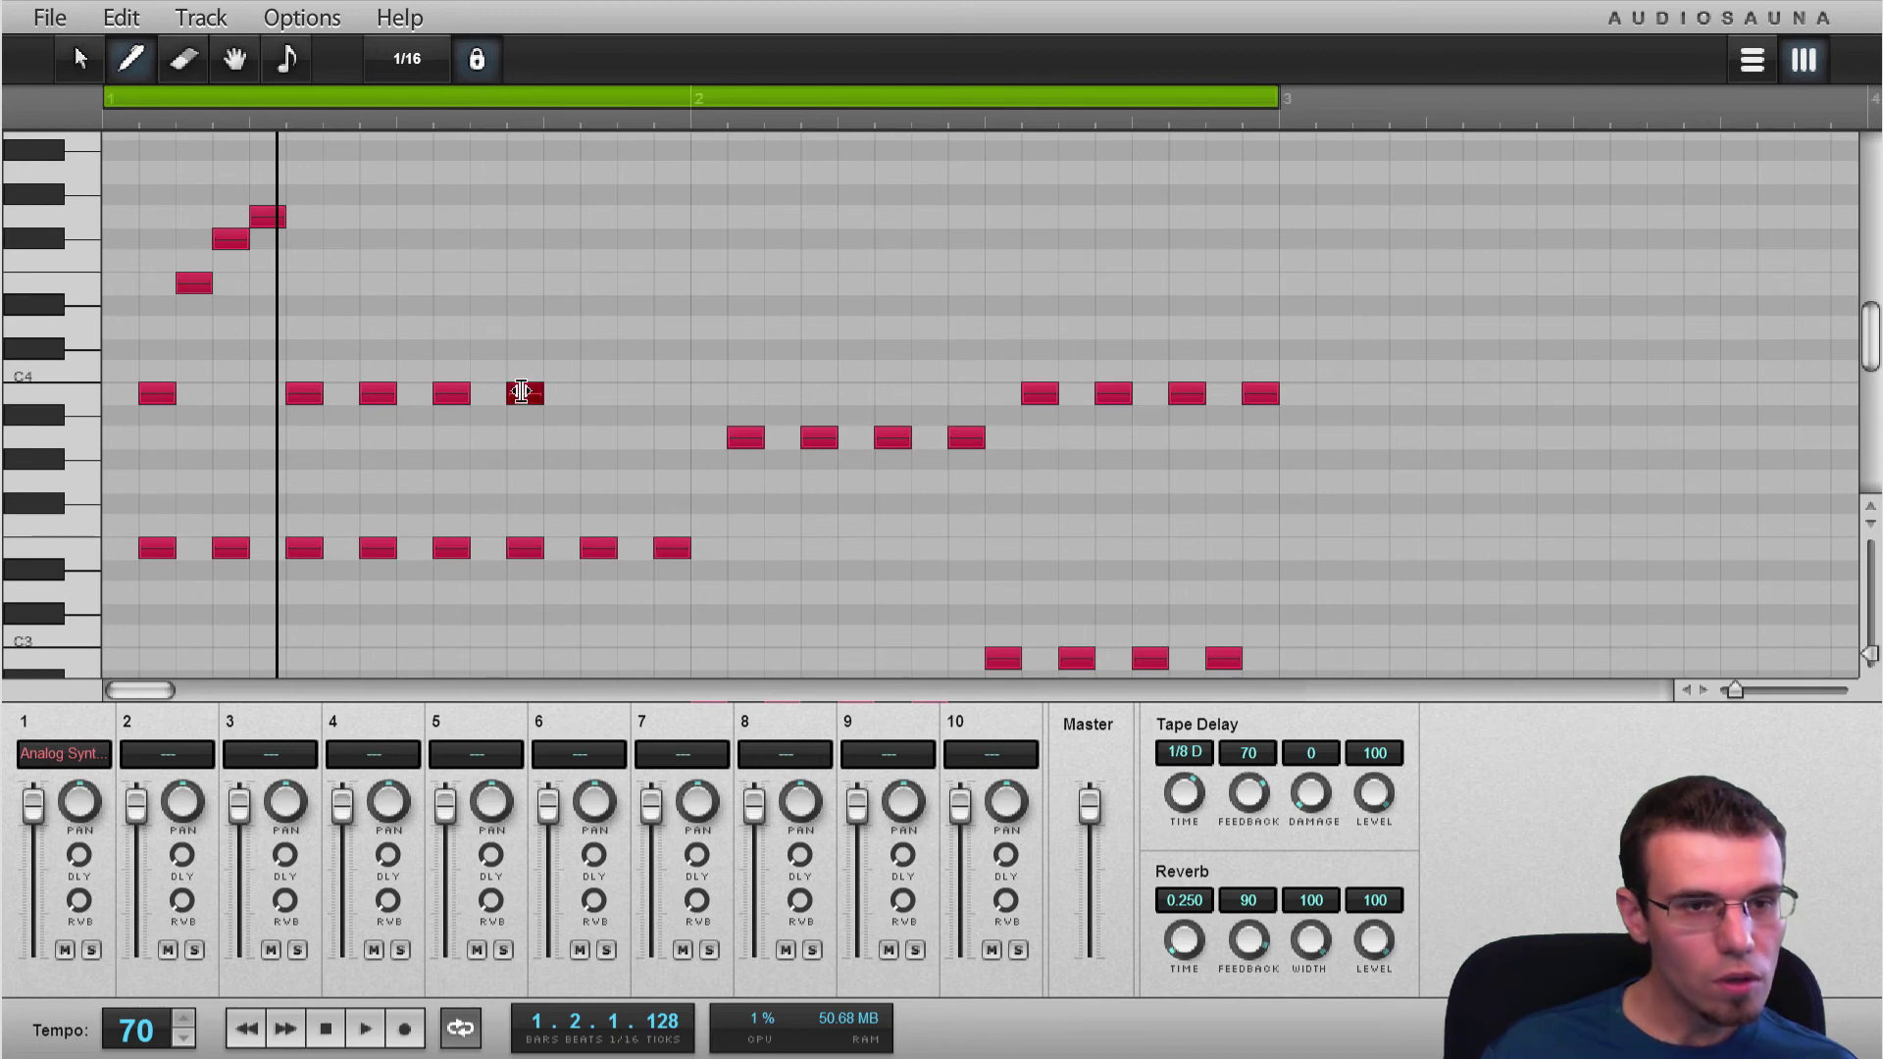
{"action": "left_click", "coordinate": [554, 281]}
{"action": "left_click", "coordinate": [637, 216]}
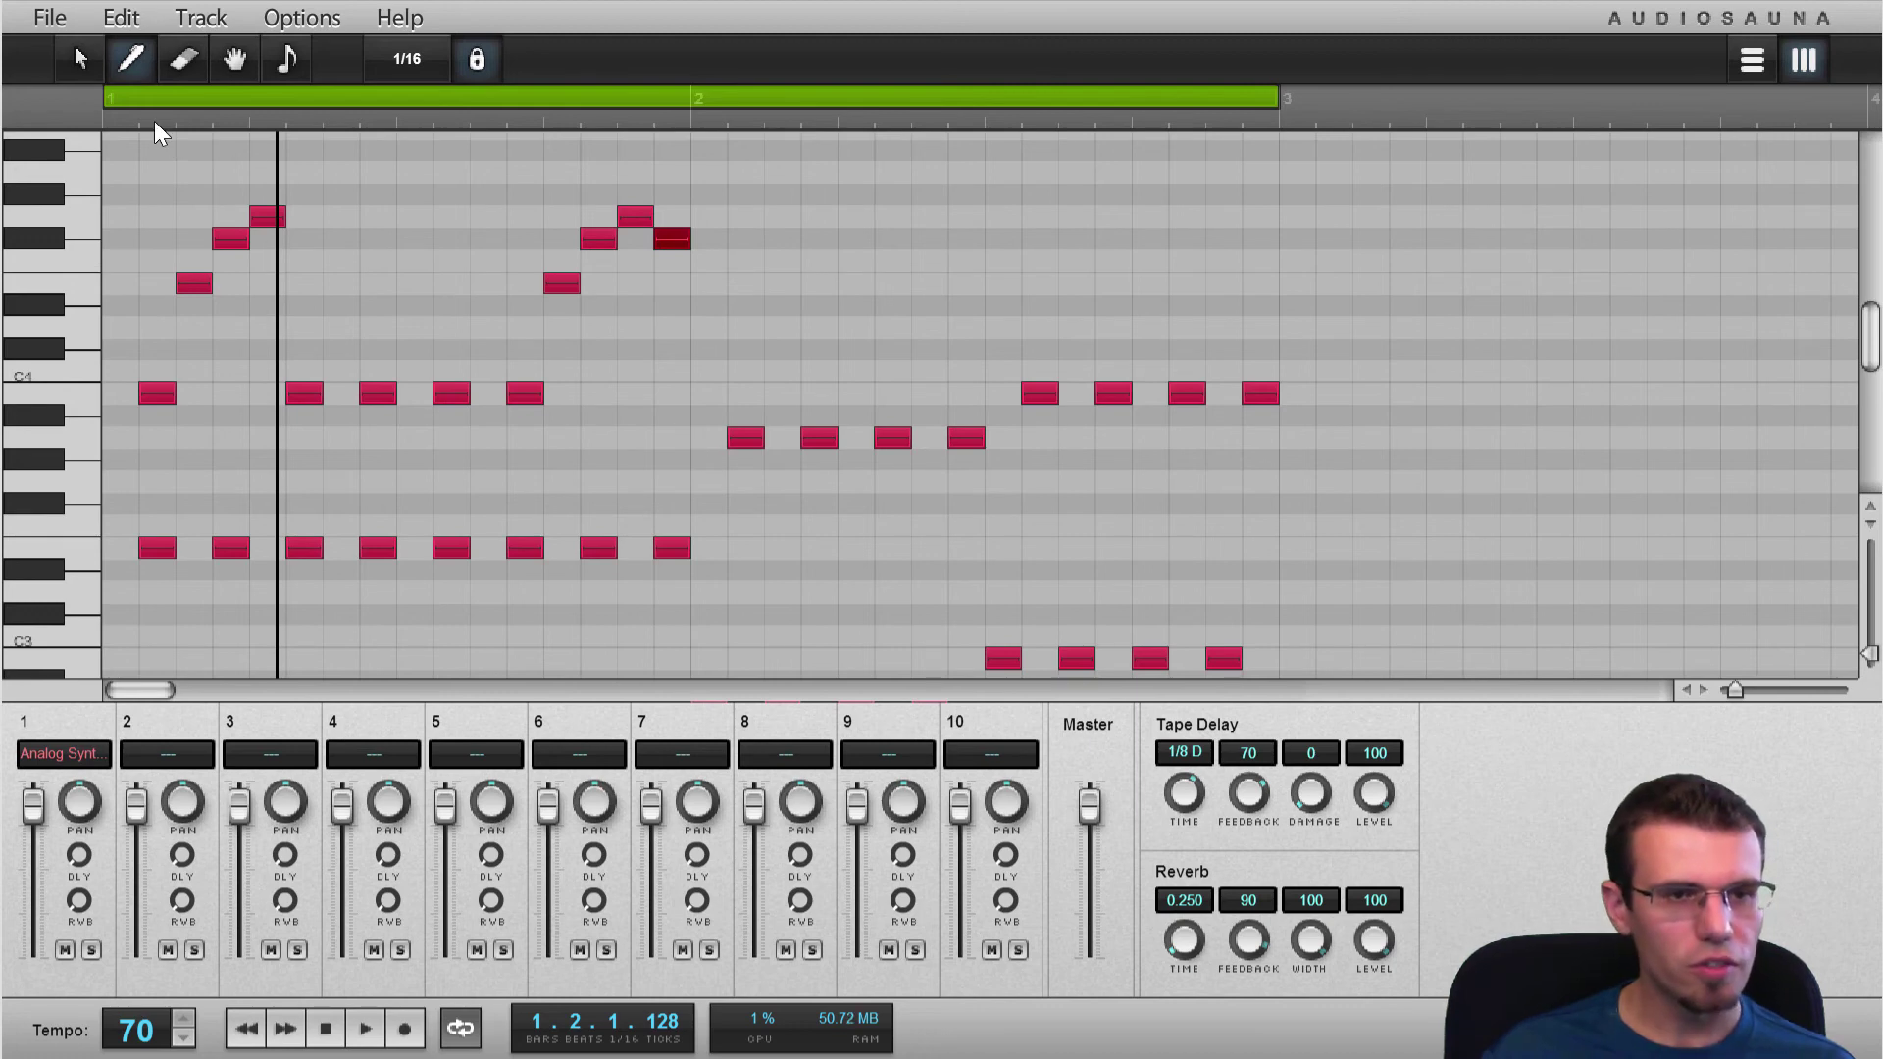
{"action": "key", "text": "space"}
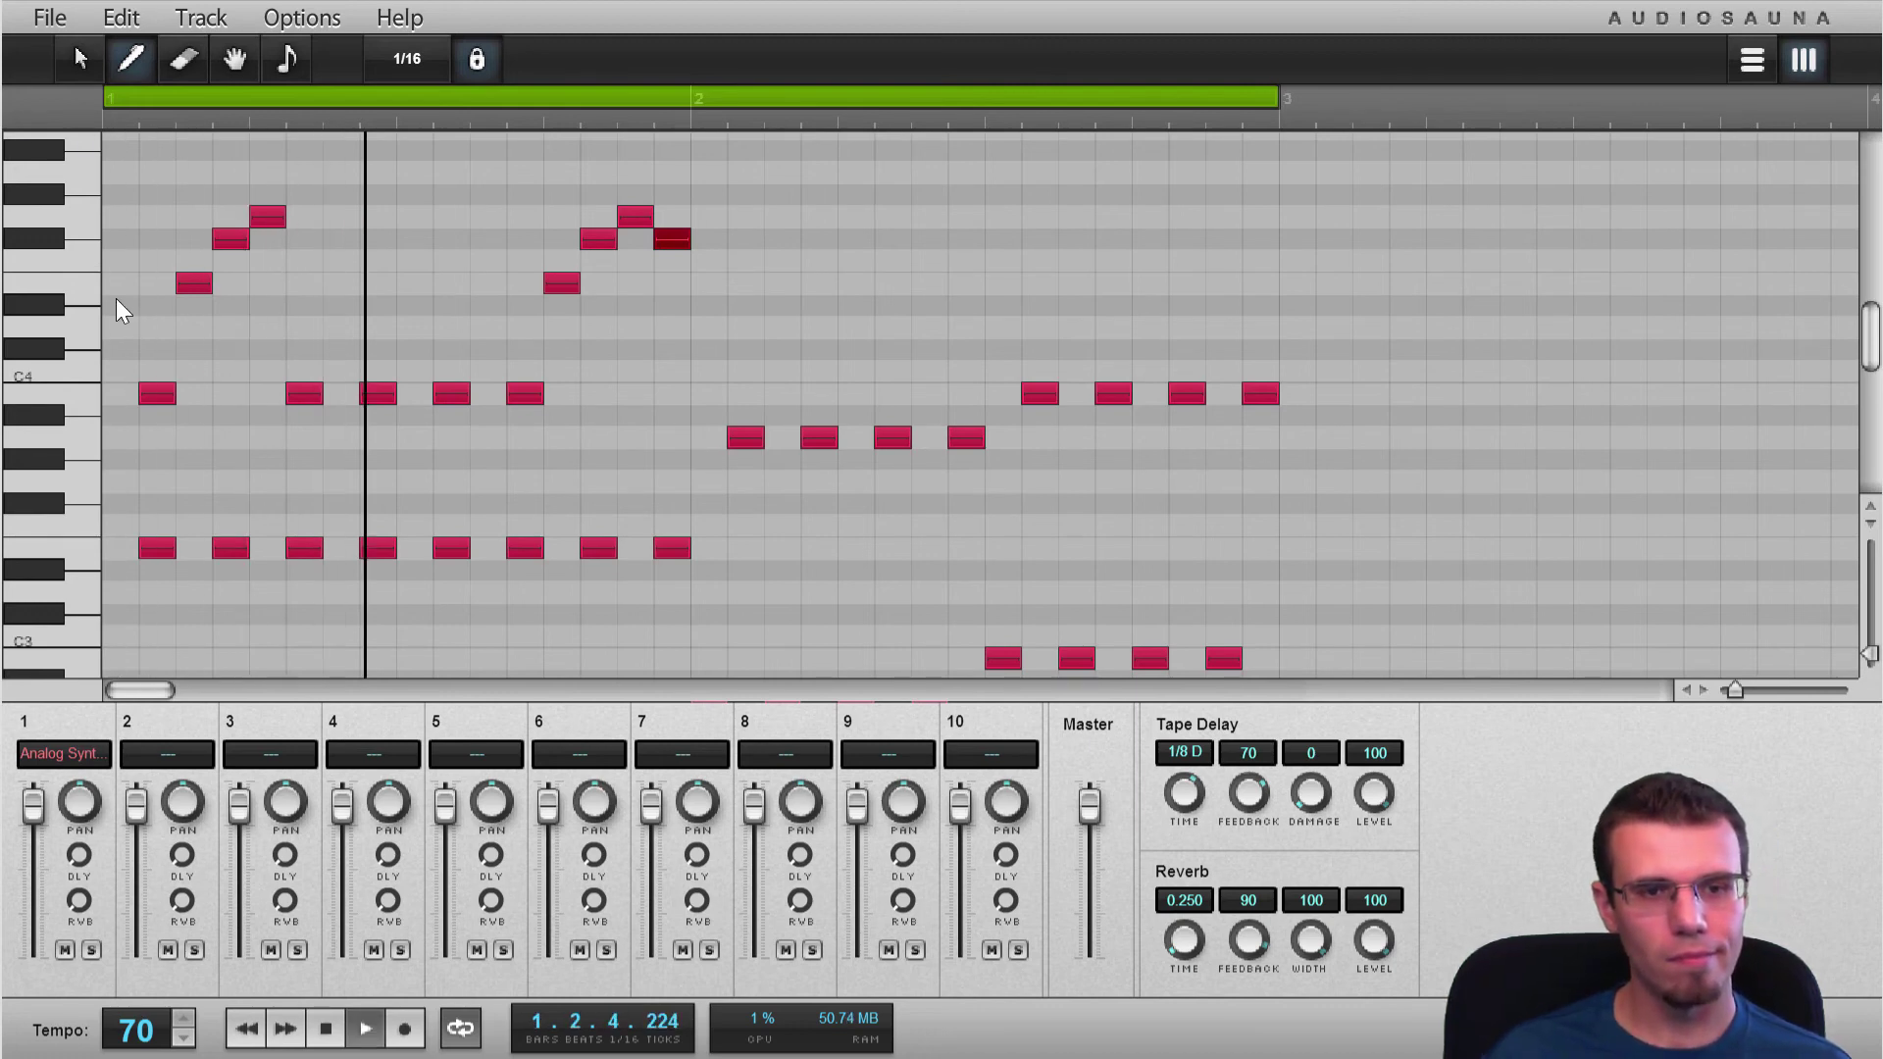
In bar 2's first half, add 1/16 melody notes D4, F#4, D4 on sixteenths 2–4 and D4, F#4, G4 on sixteenths 6–8
{"action": "left_click", "coordinate": [742, 325]}
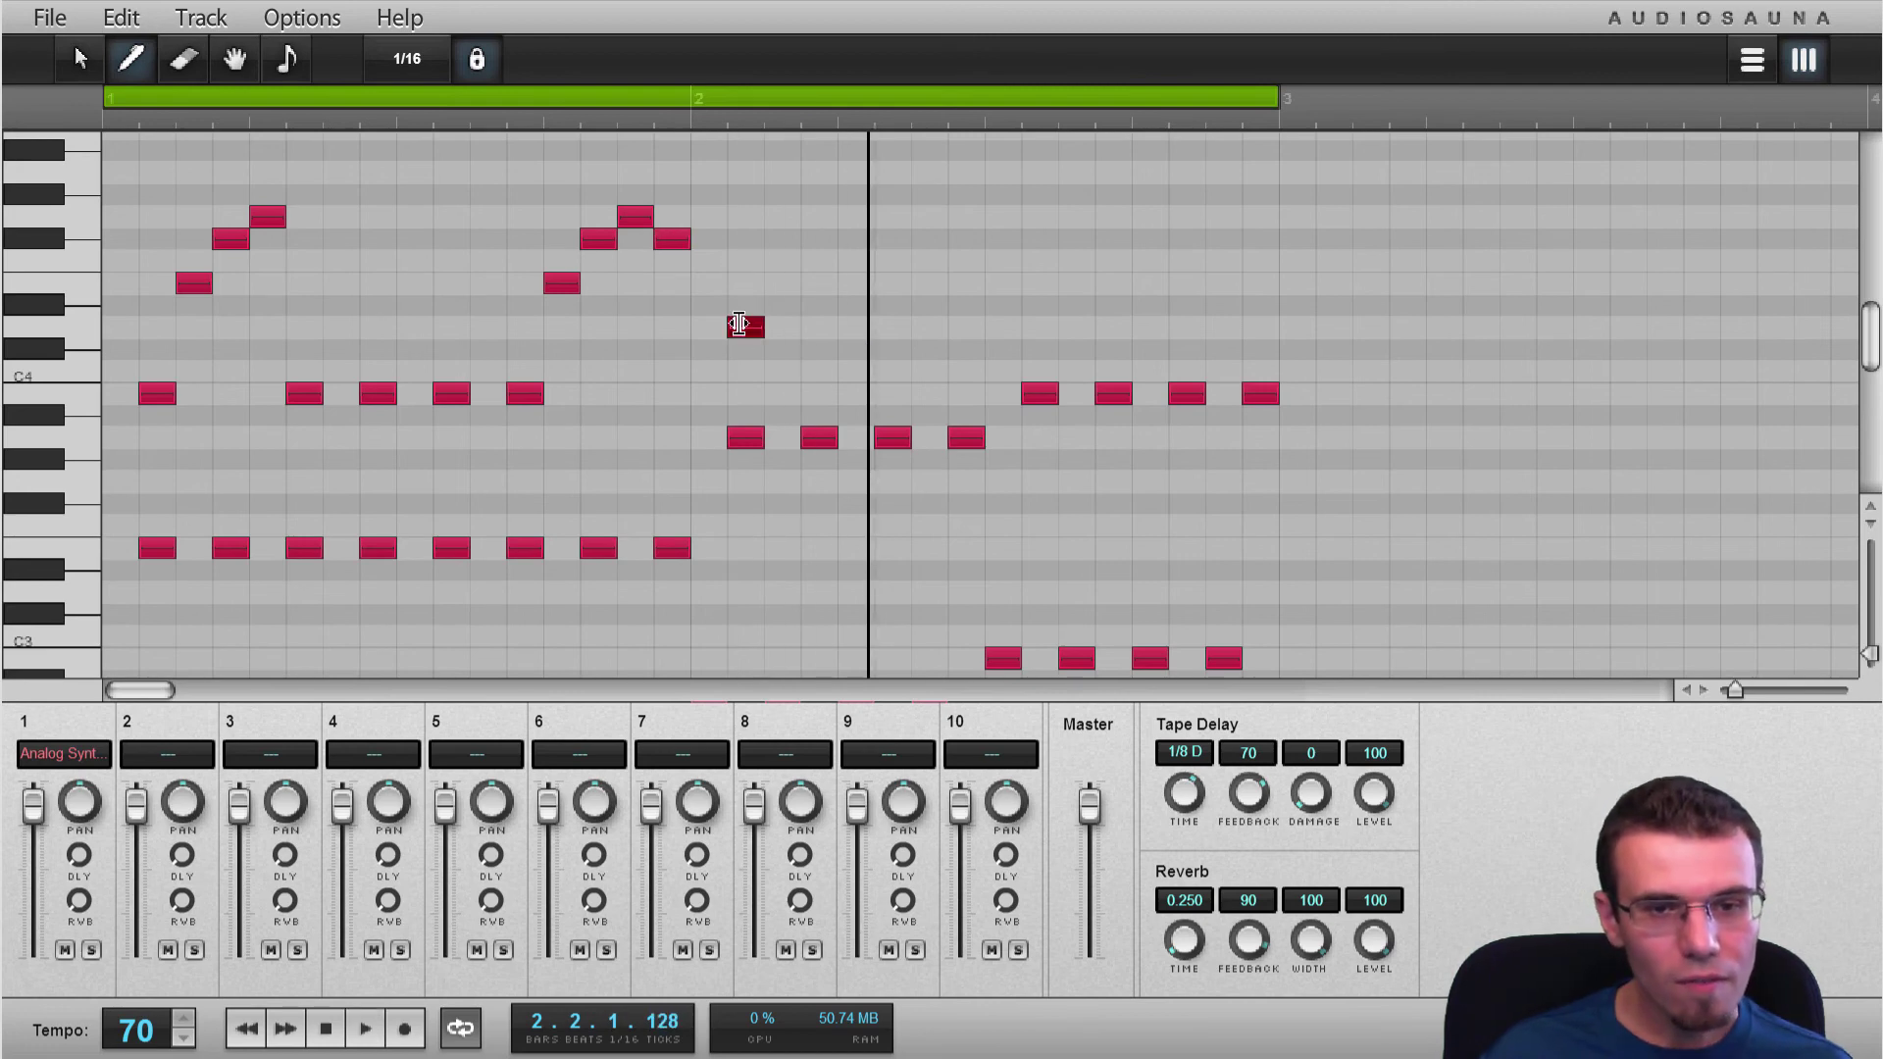
{"action": "left_click", "coordinate": [783, 239]}
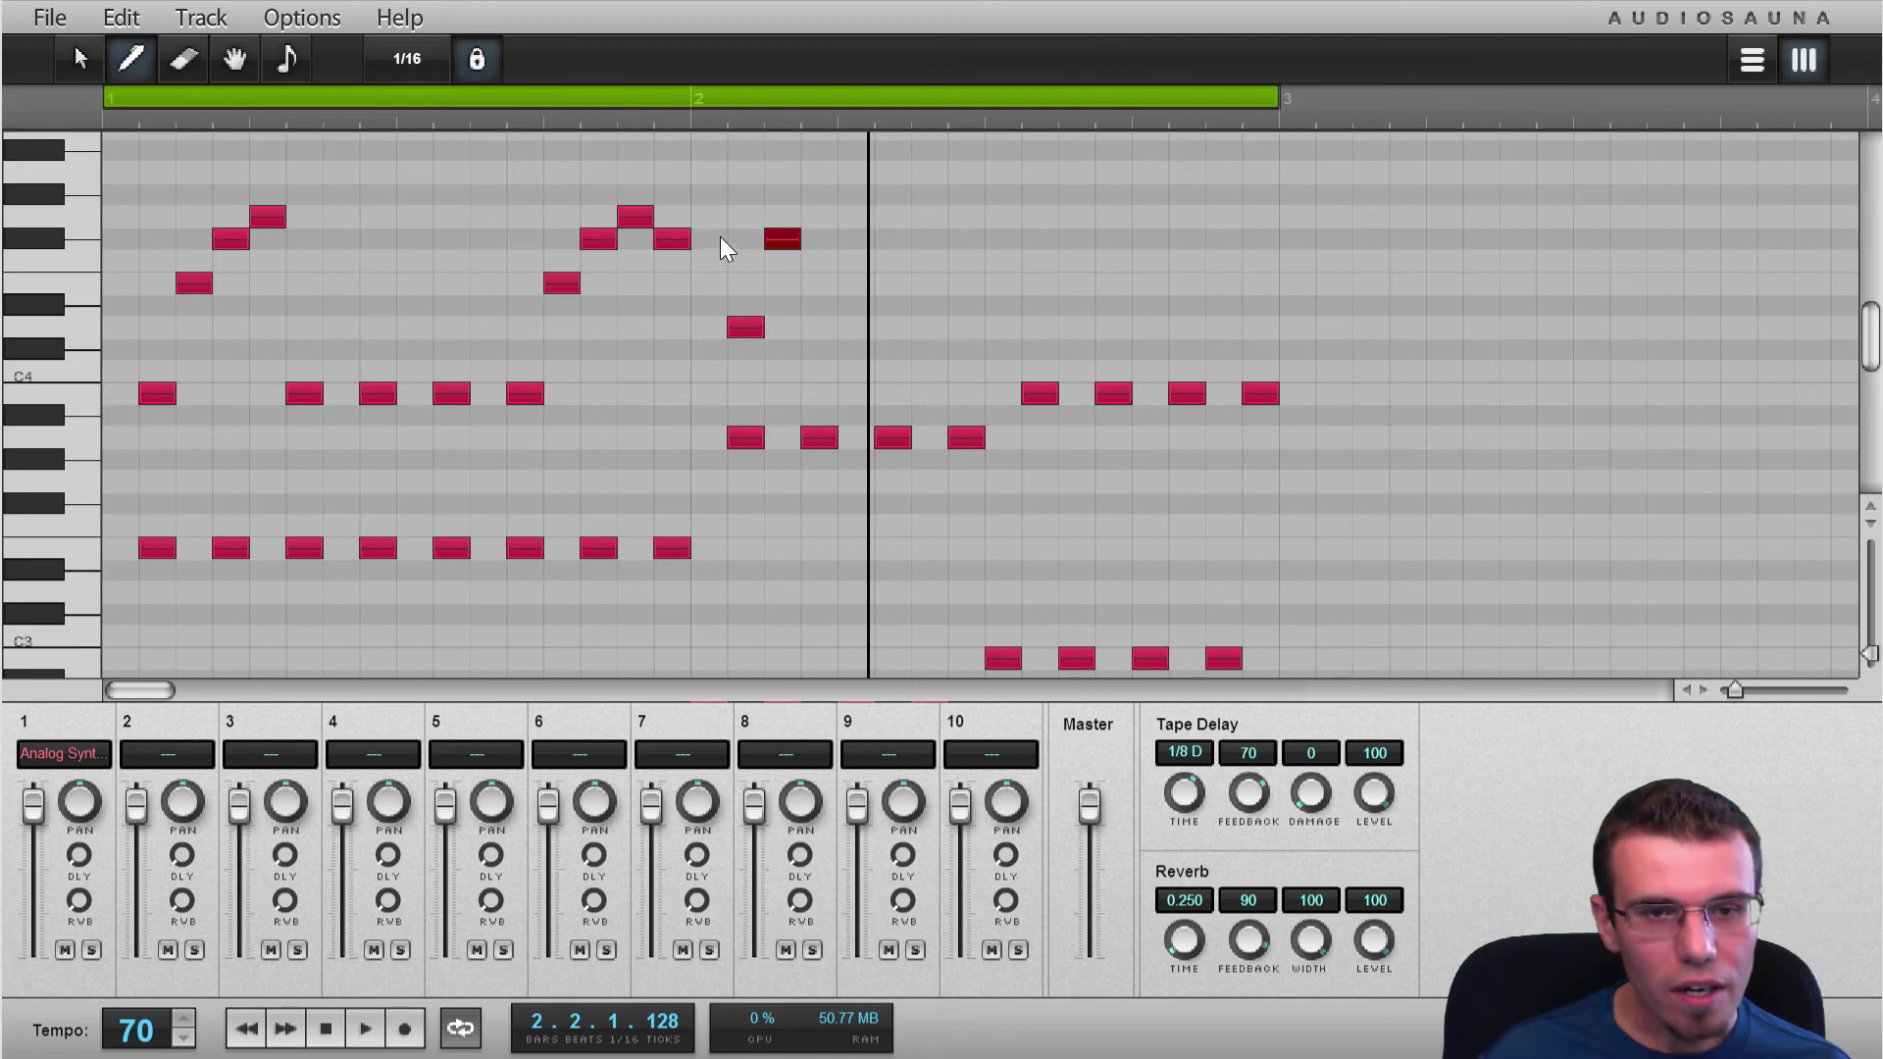
{"action": "left_click", "coordinate": [819, 326]}
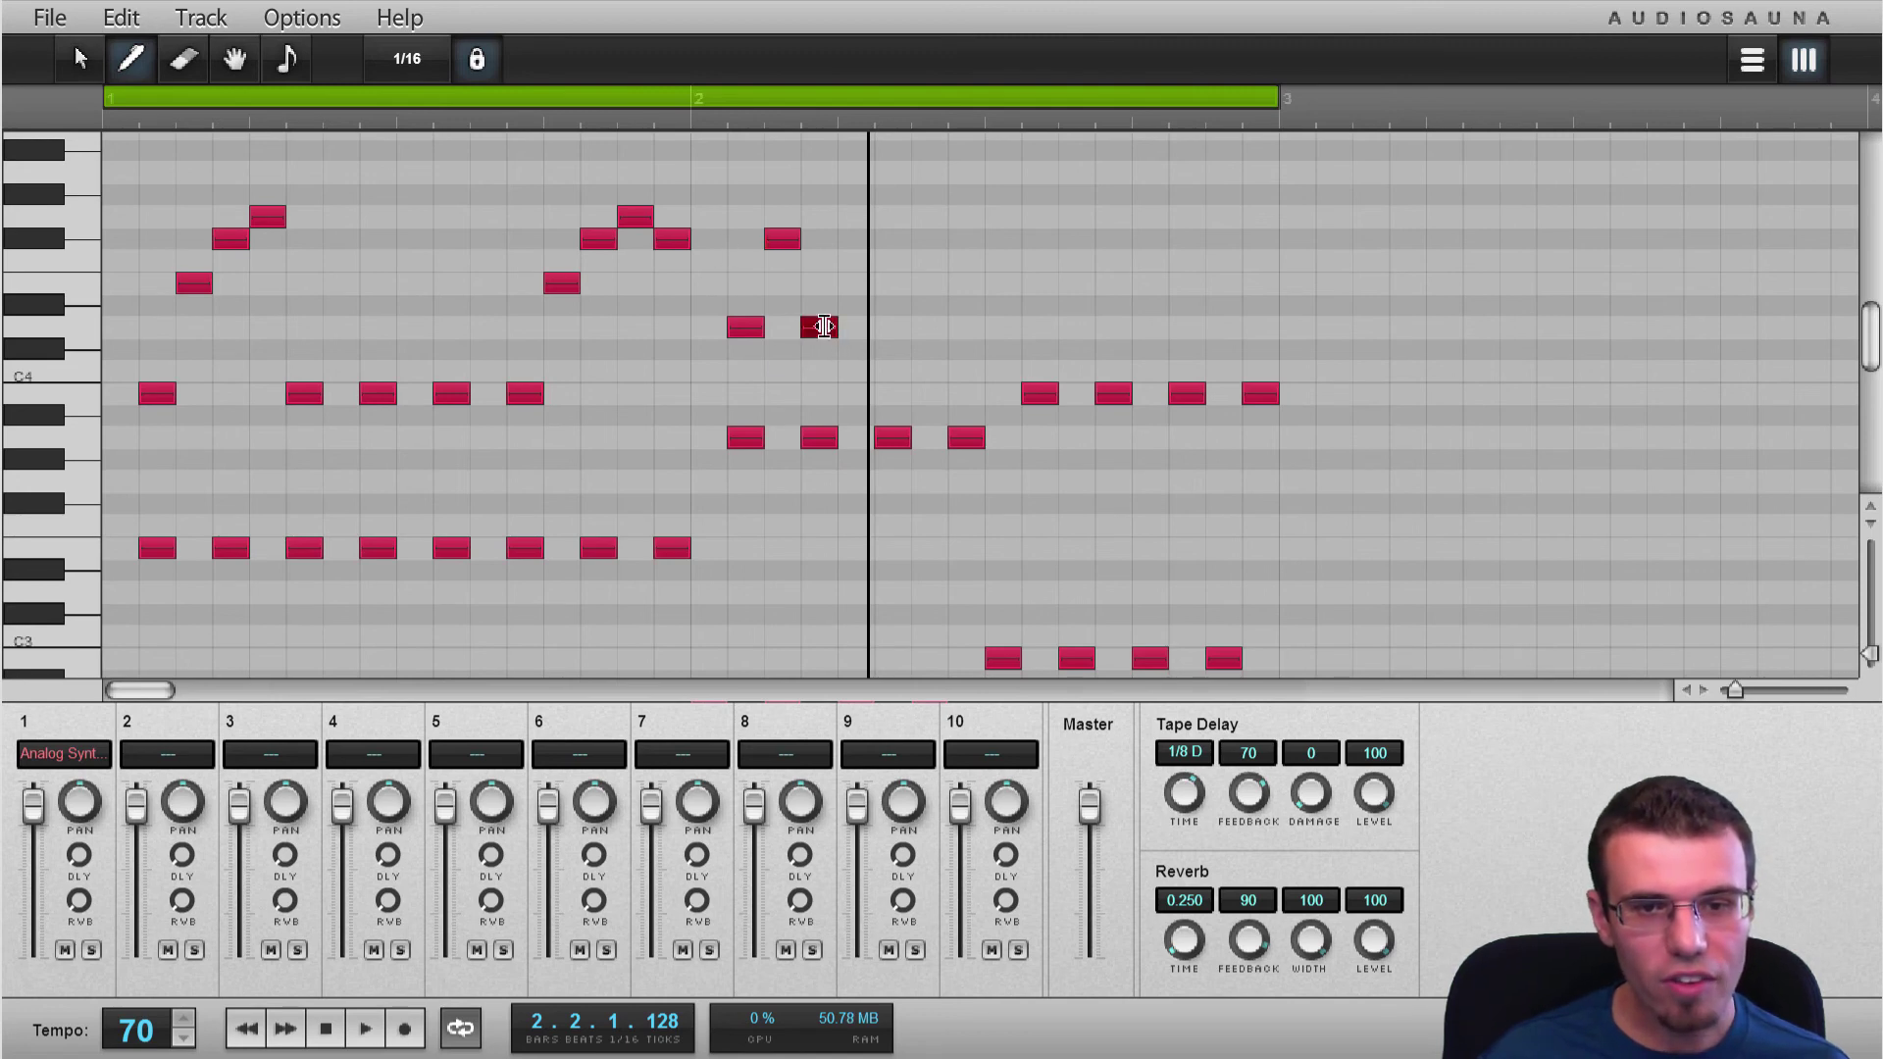
{"action": "left_click", "coordinate": [889, 330]}
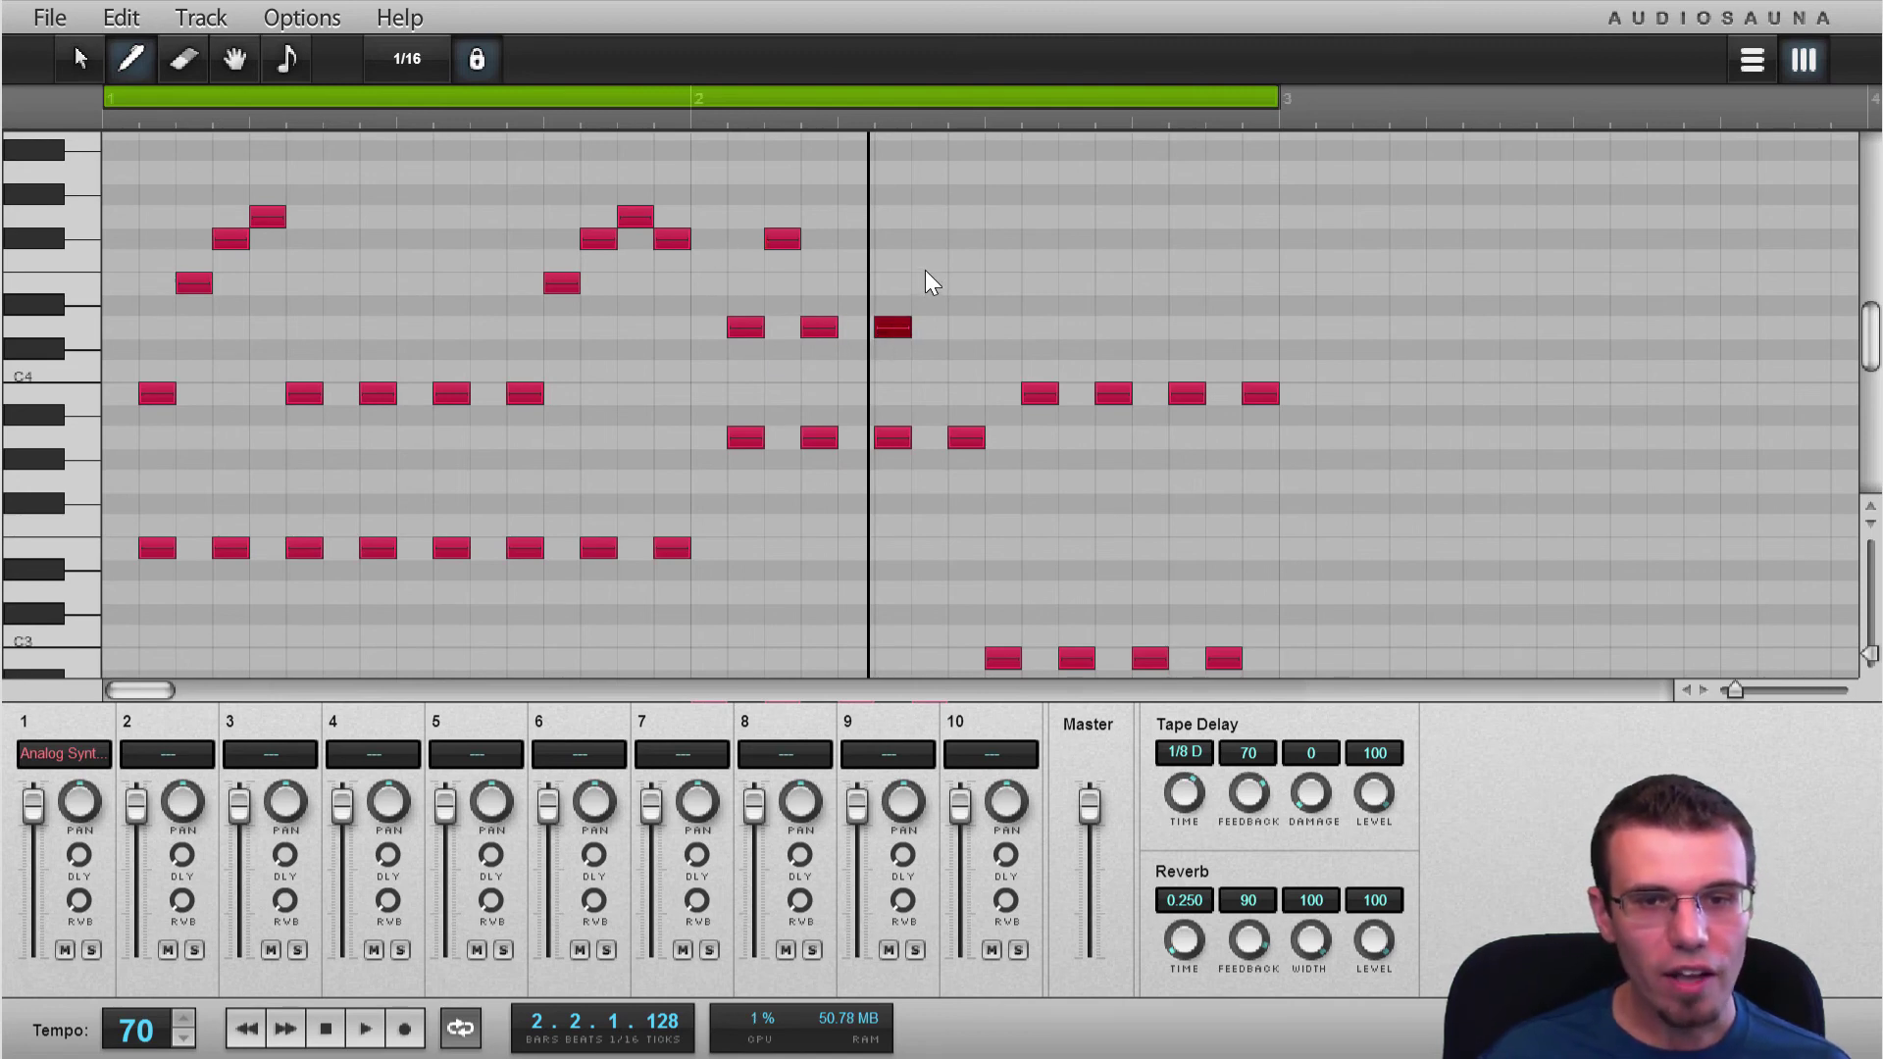
{"action": "left_click", "coordinate": [929, 238]}
{"action": "left_click", "coordinate": [968, 217]}
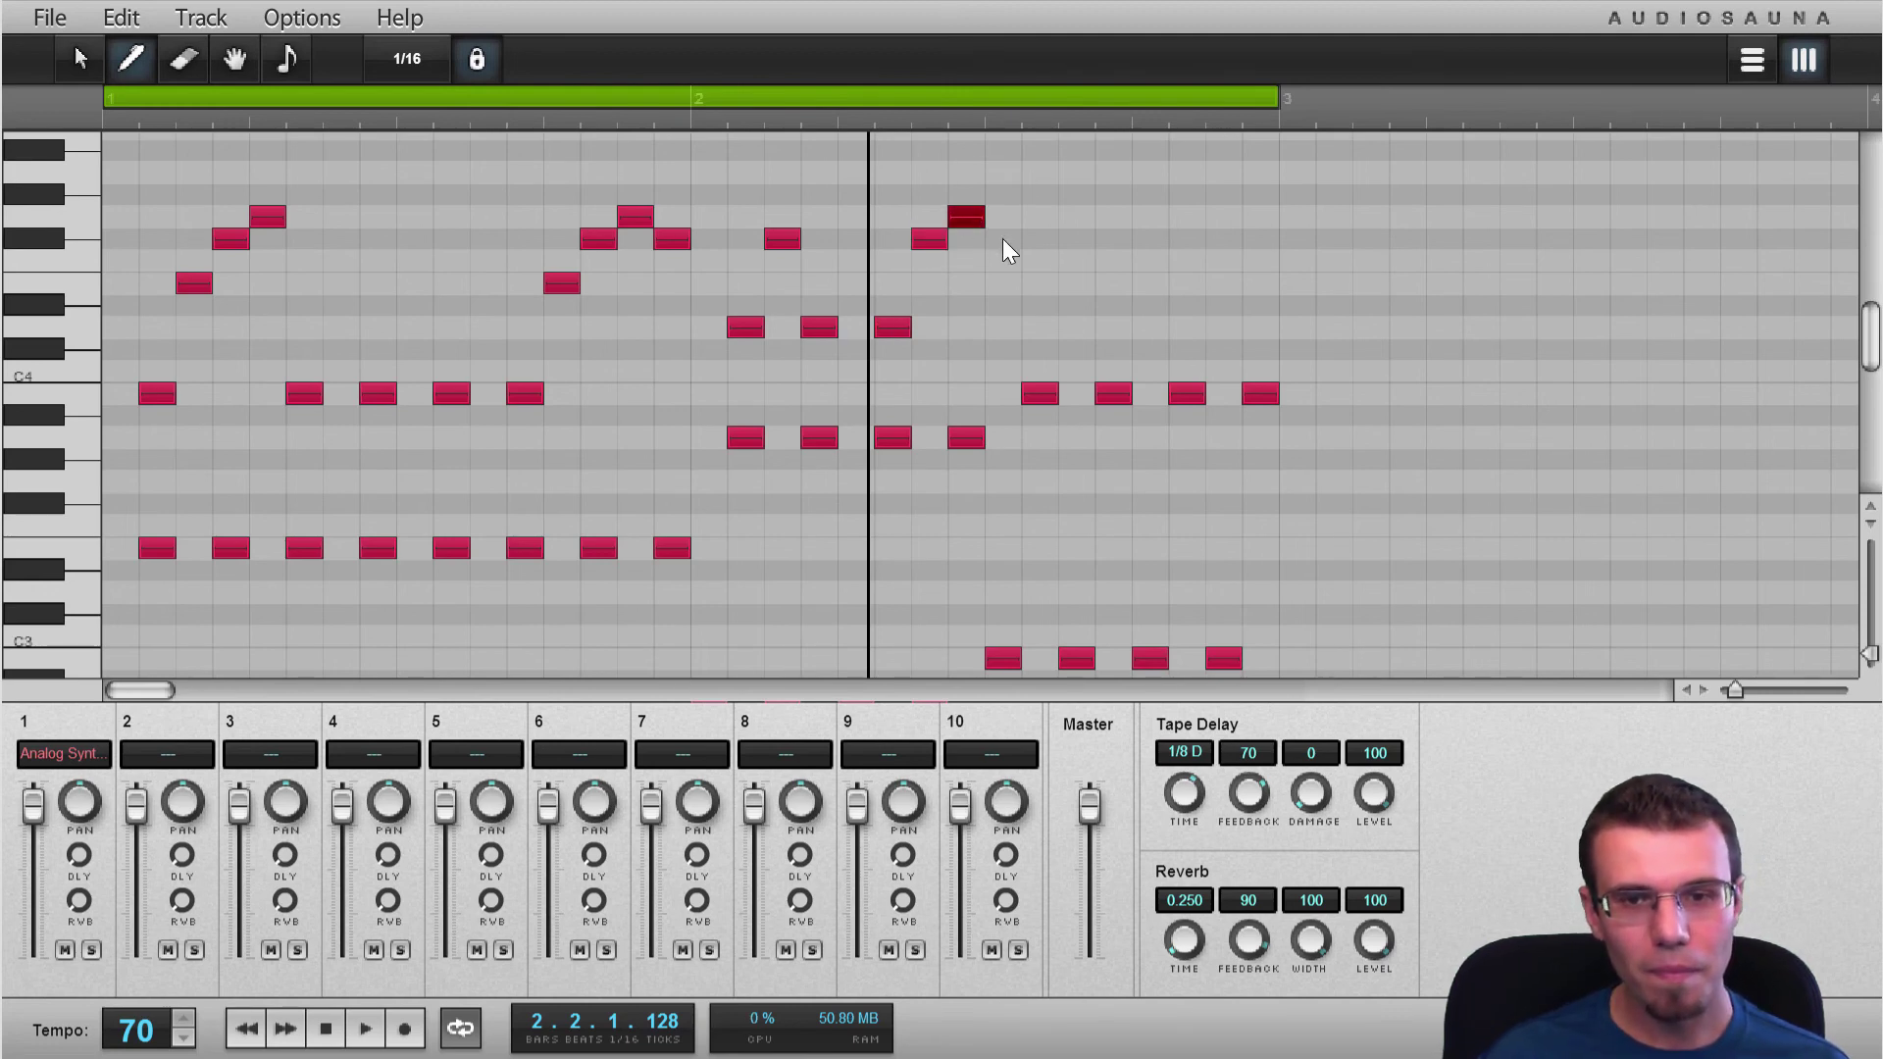
In bar 2's second half, add melody notes F#4, D4, F#4 on sixteenths 9–11, F#4 on 13 and 15, and E4 on 16
{"action": "left_click", "coordinate": [1032, 327]}
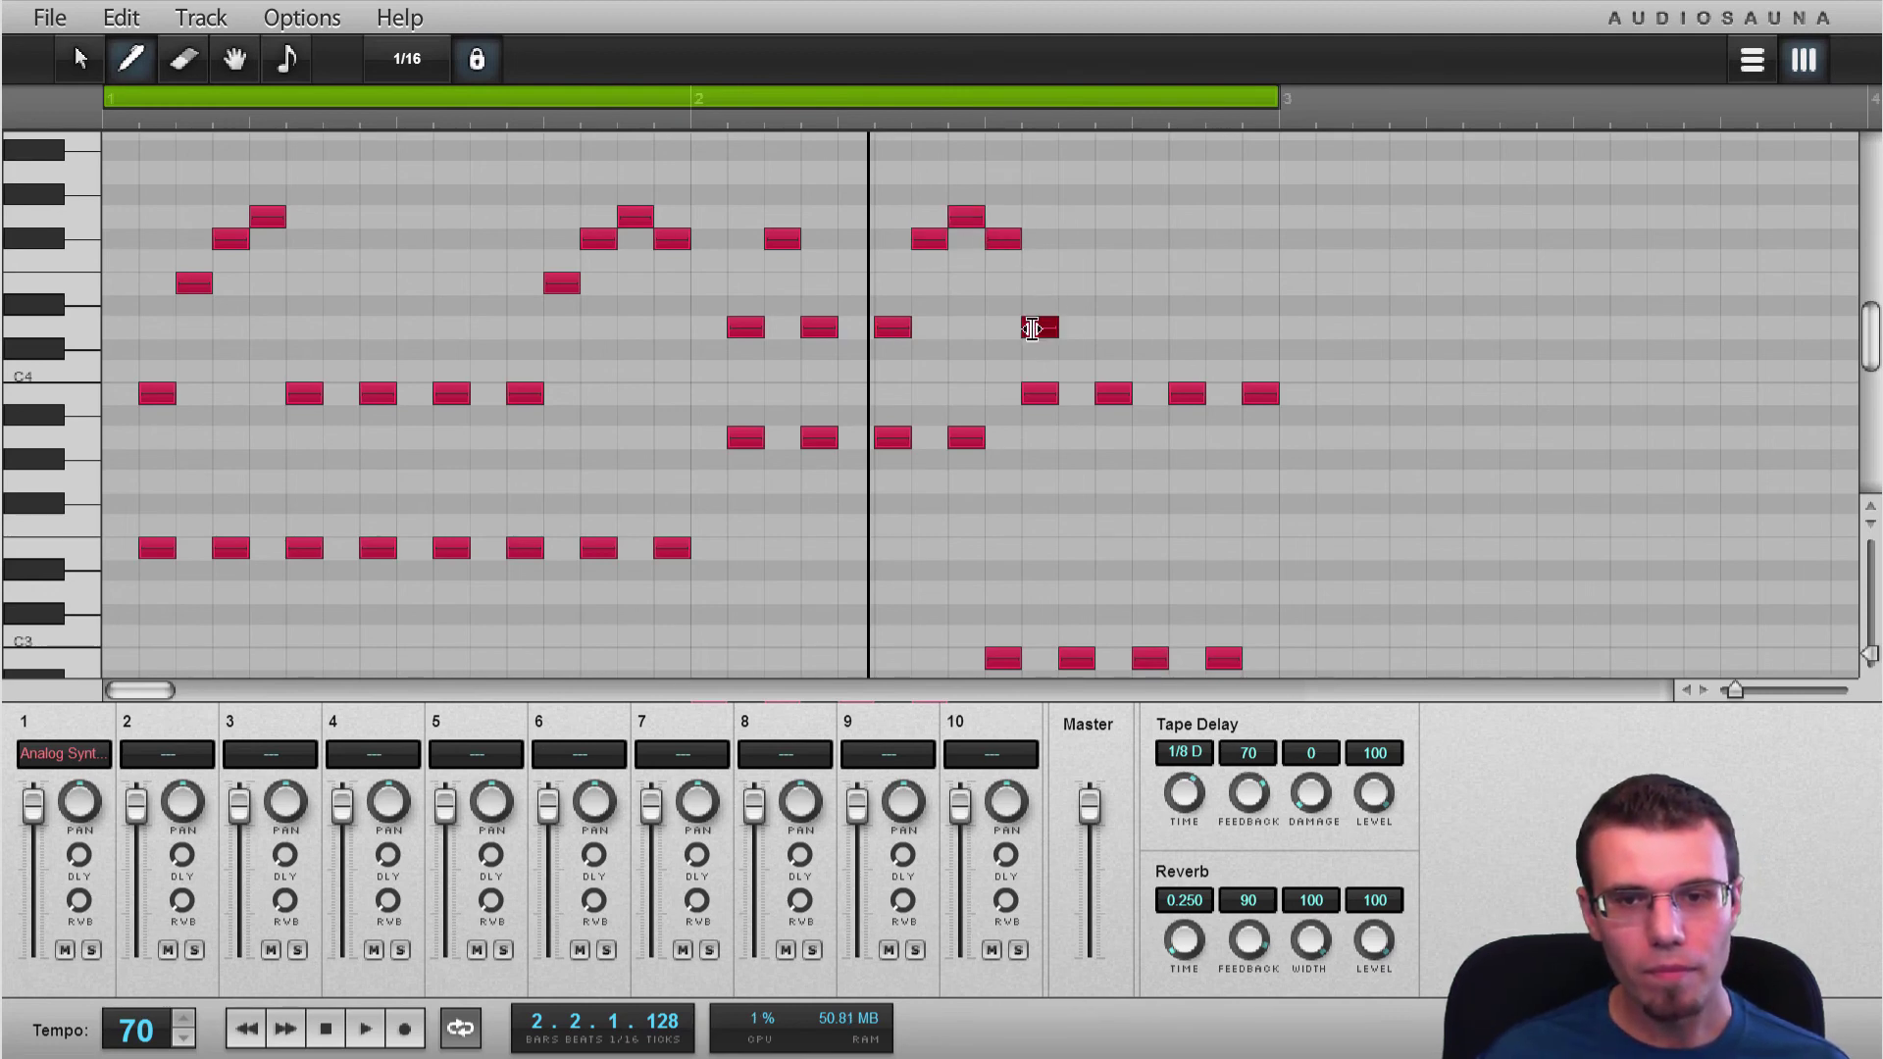
{"action": "left_click", "coordinate": [1074, 239]}
{"action": "left_click", "coordinate": [1147, 239]}
{"action": "left_click", "coordinate": [1214, 238]}
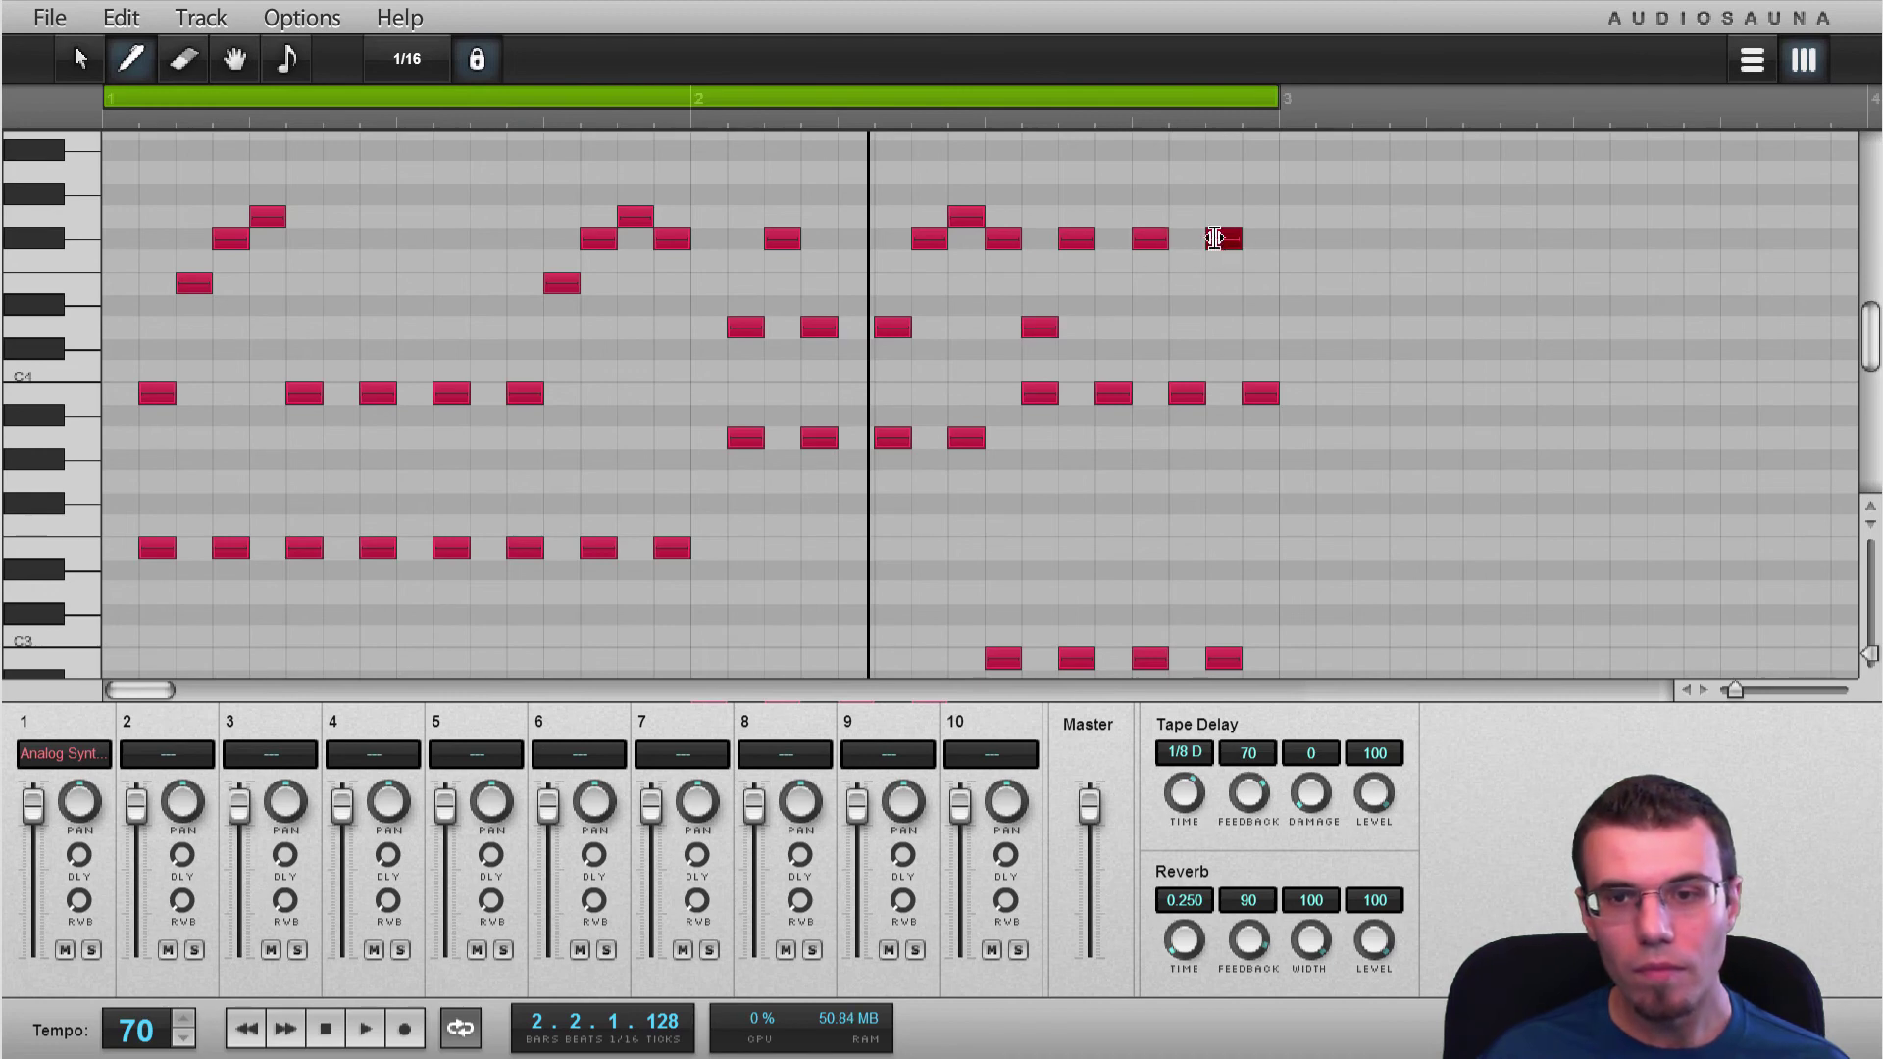
{"action": "left_click", "coordinate": [1264, 283]}
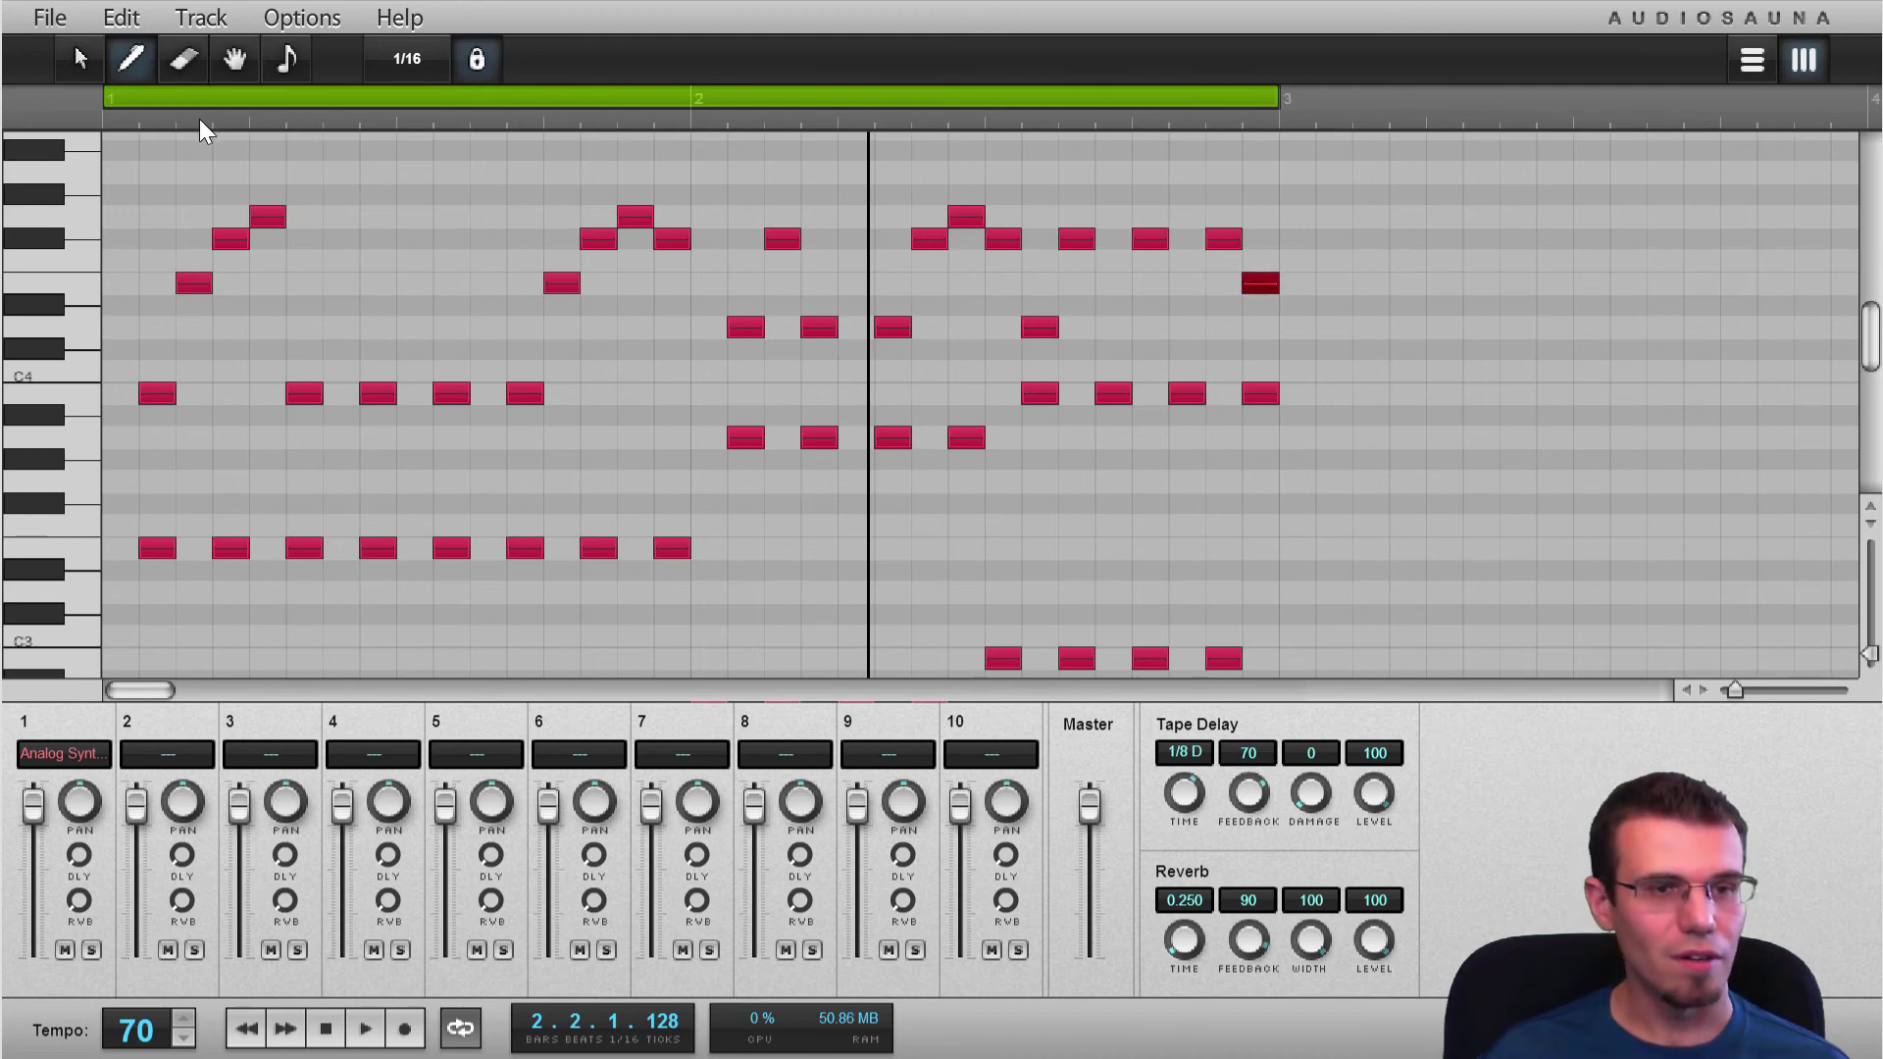
Play the two-bar pattern with its melody, restart it from the beginning and stop playback
{"action": "key", "text": "space"}
{"action": "key", "text": "space"}
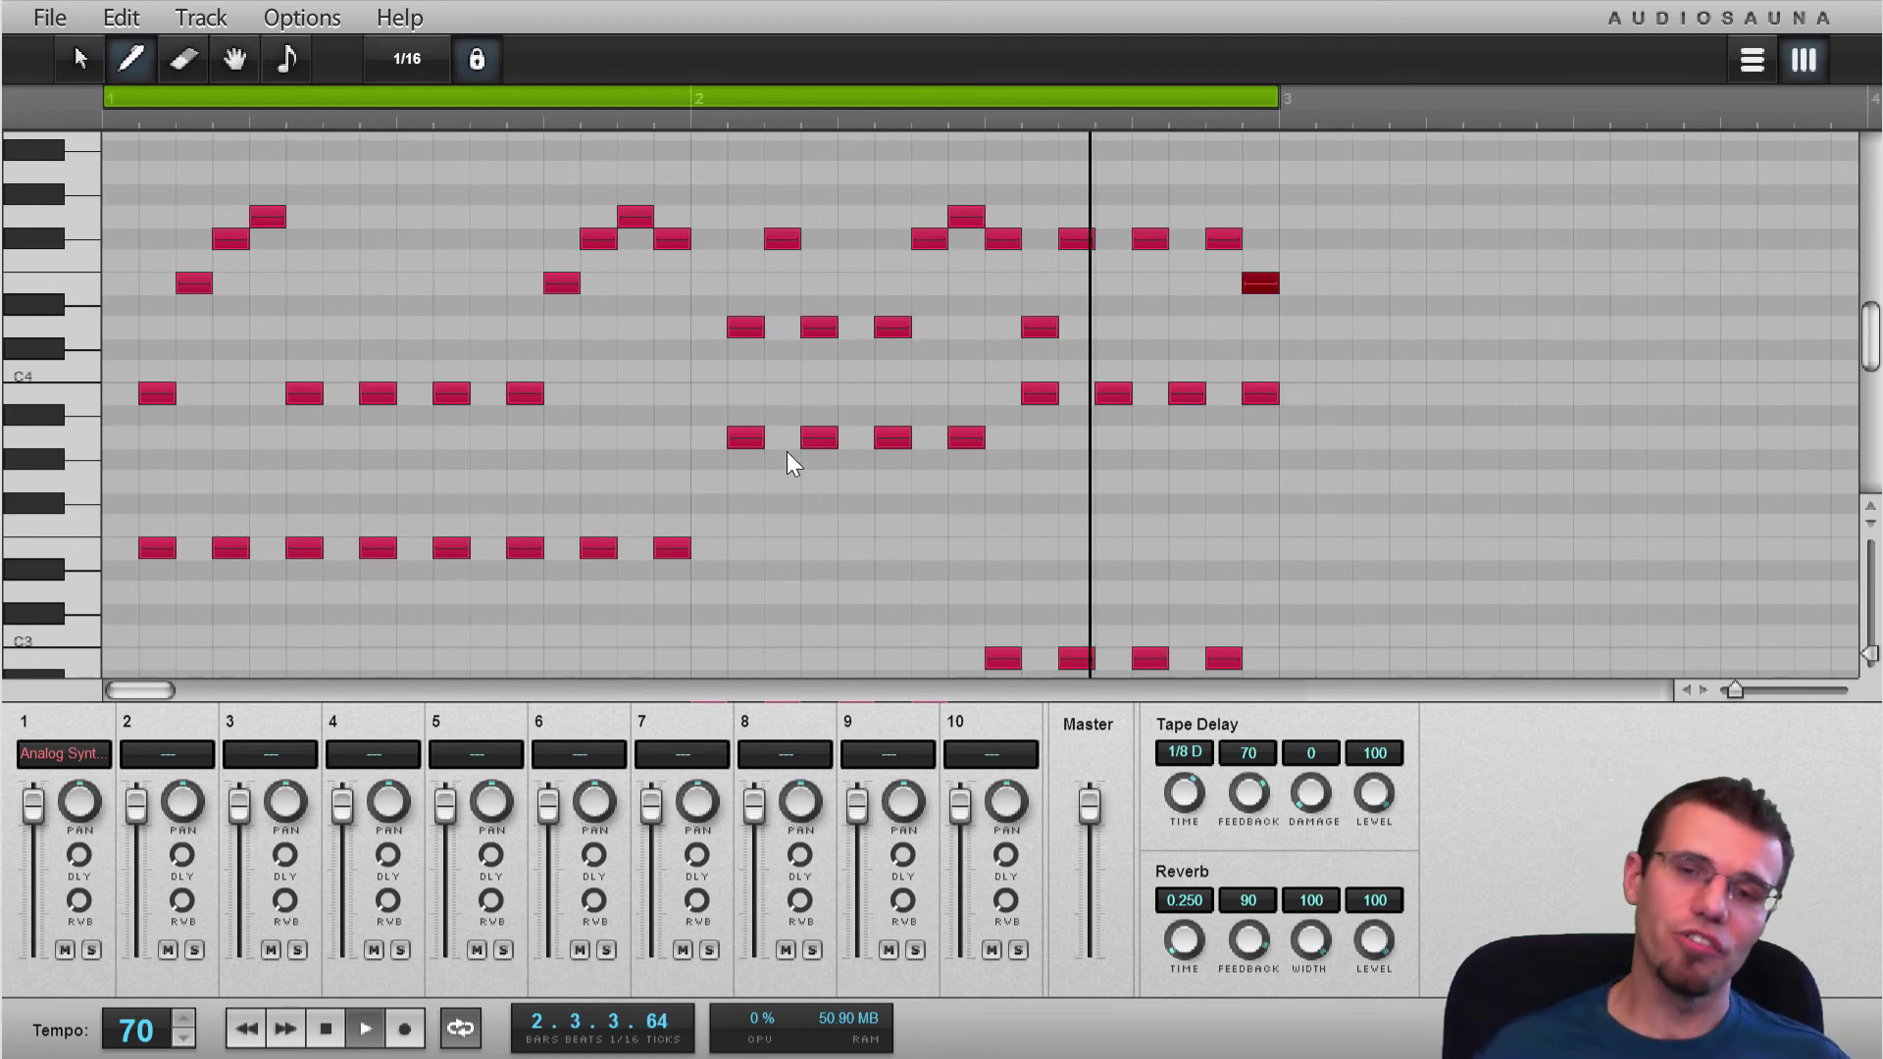
{"action": "key", "text": "space"}
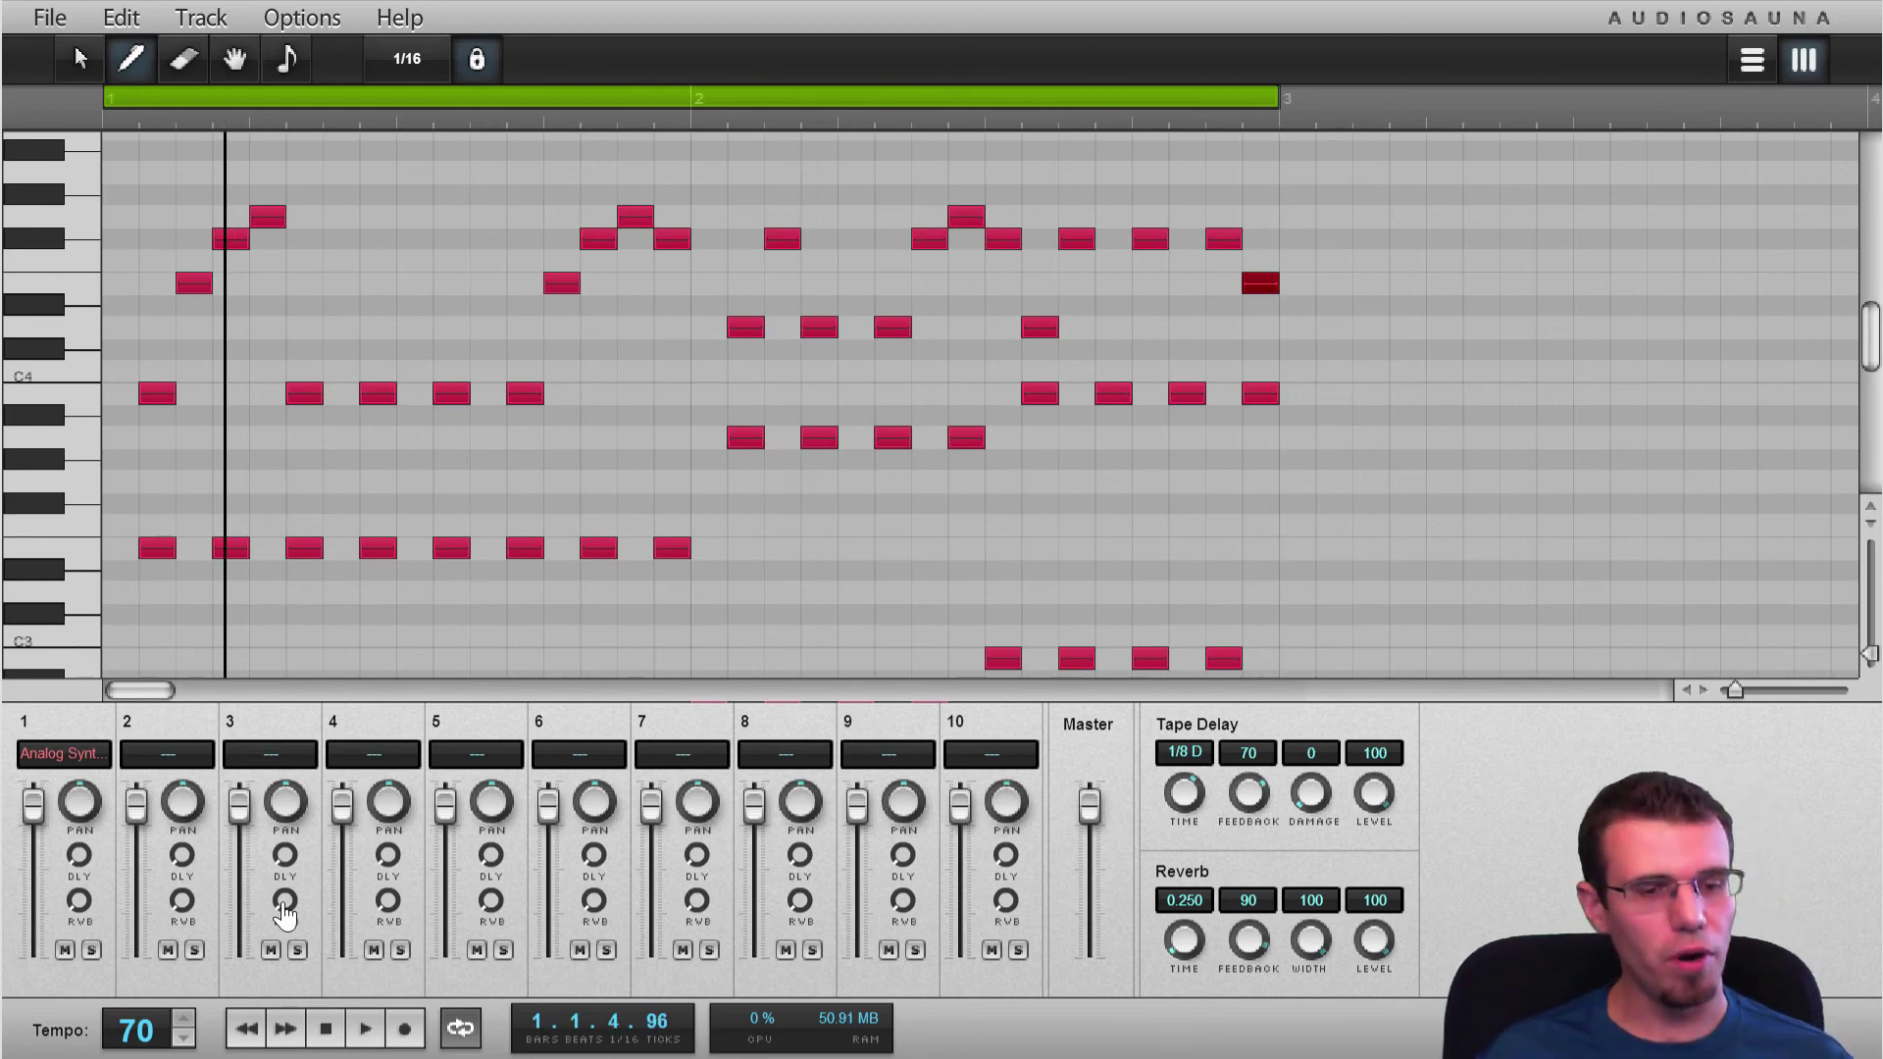
Open track 1's analog synth, play the pattern from the beginning and set the filter resonance to 44%
{"action": "left_click", "coordinate": [72, 759]}
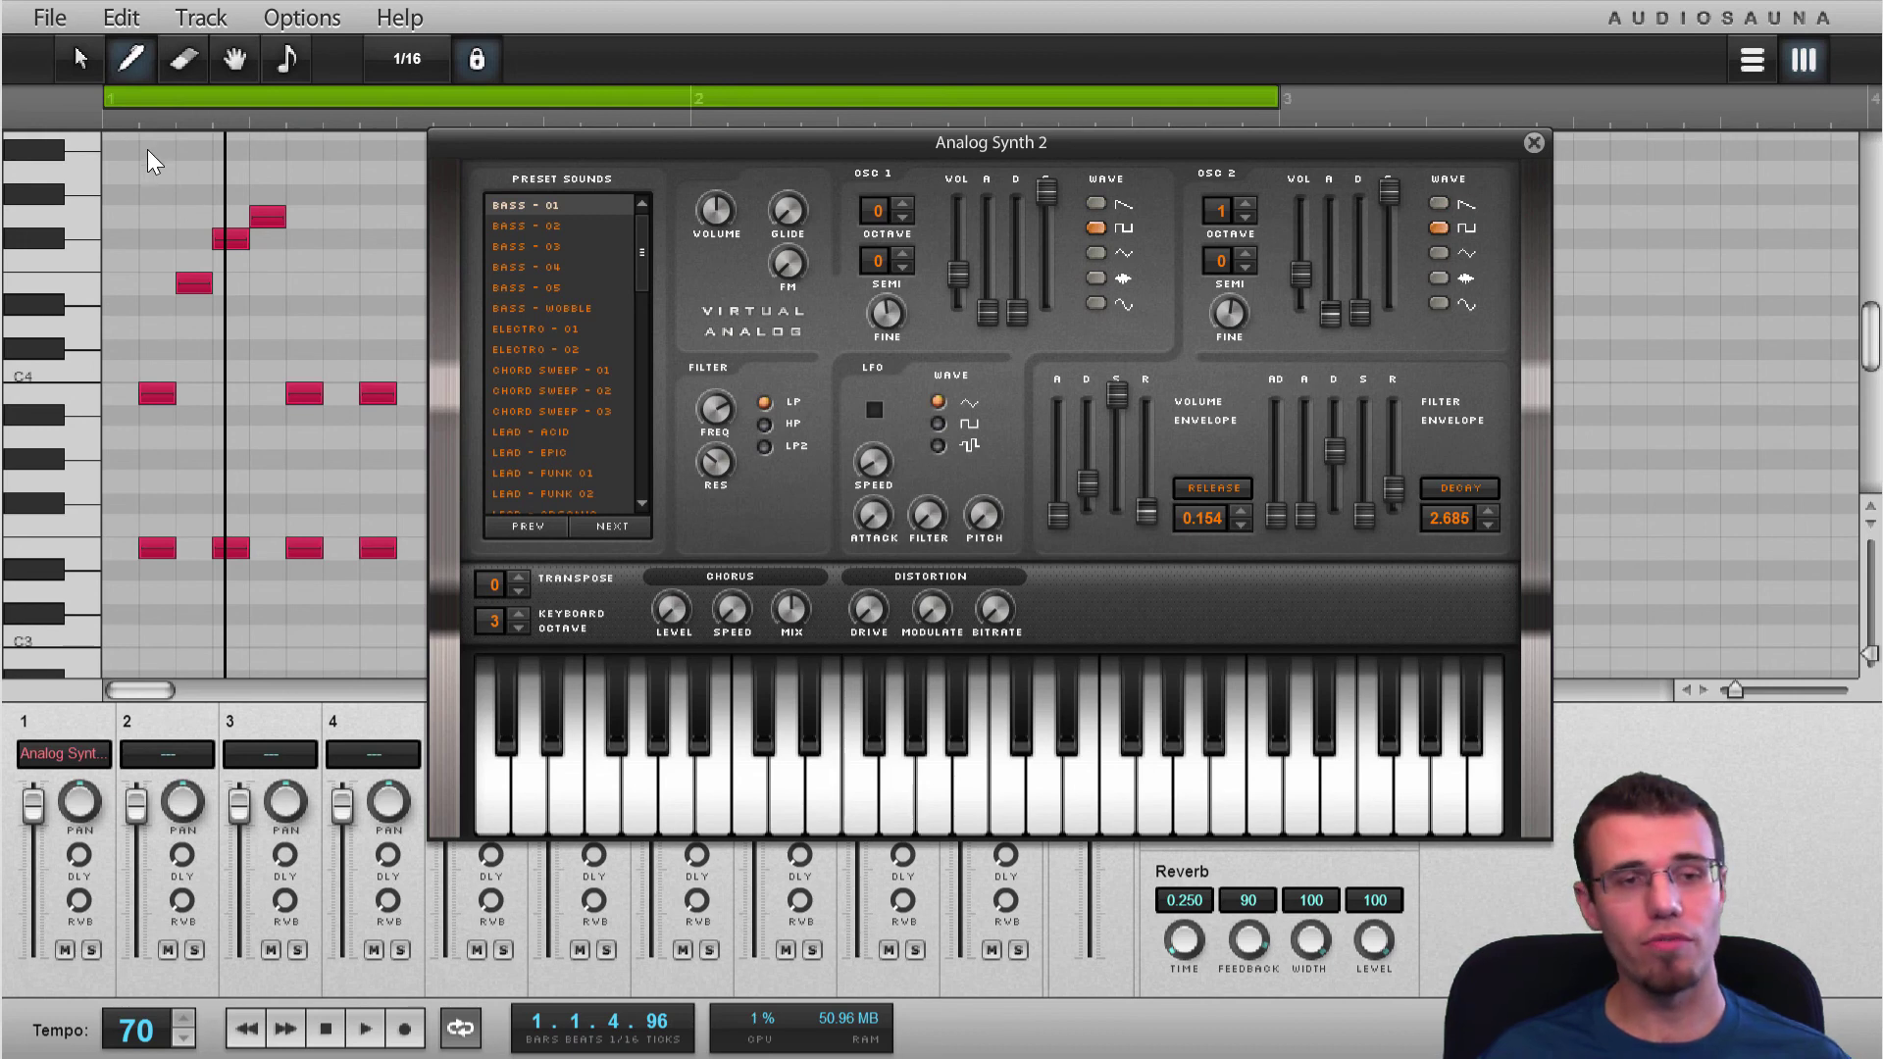
{"action": "left_click", "coordinate": [120, 121]}
{"action": "key", "text": "space"}
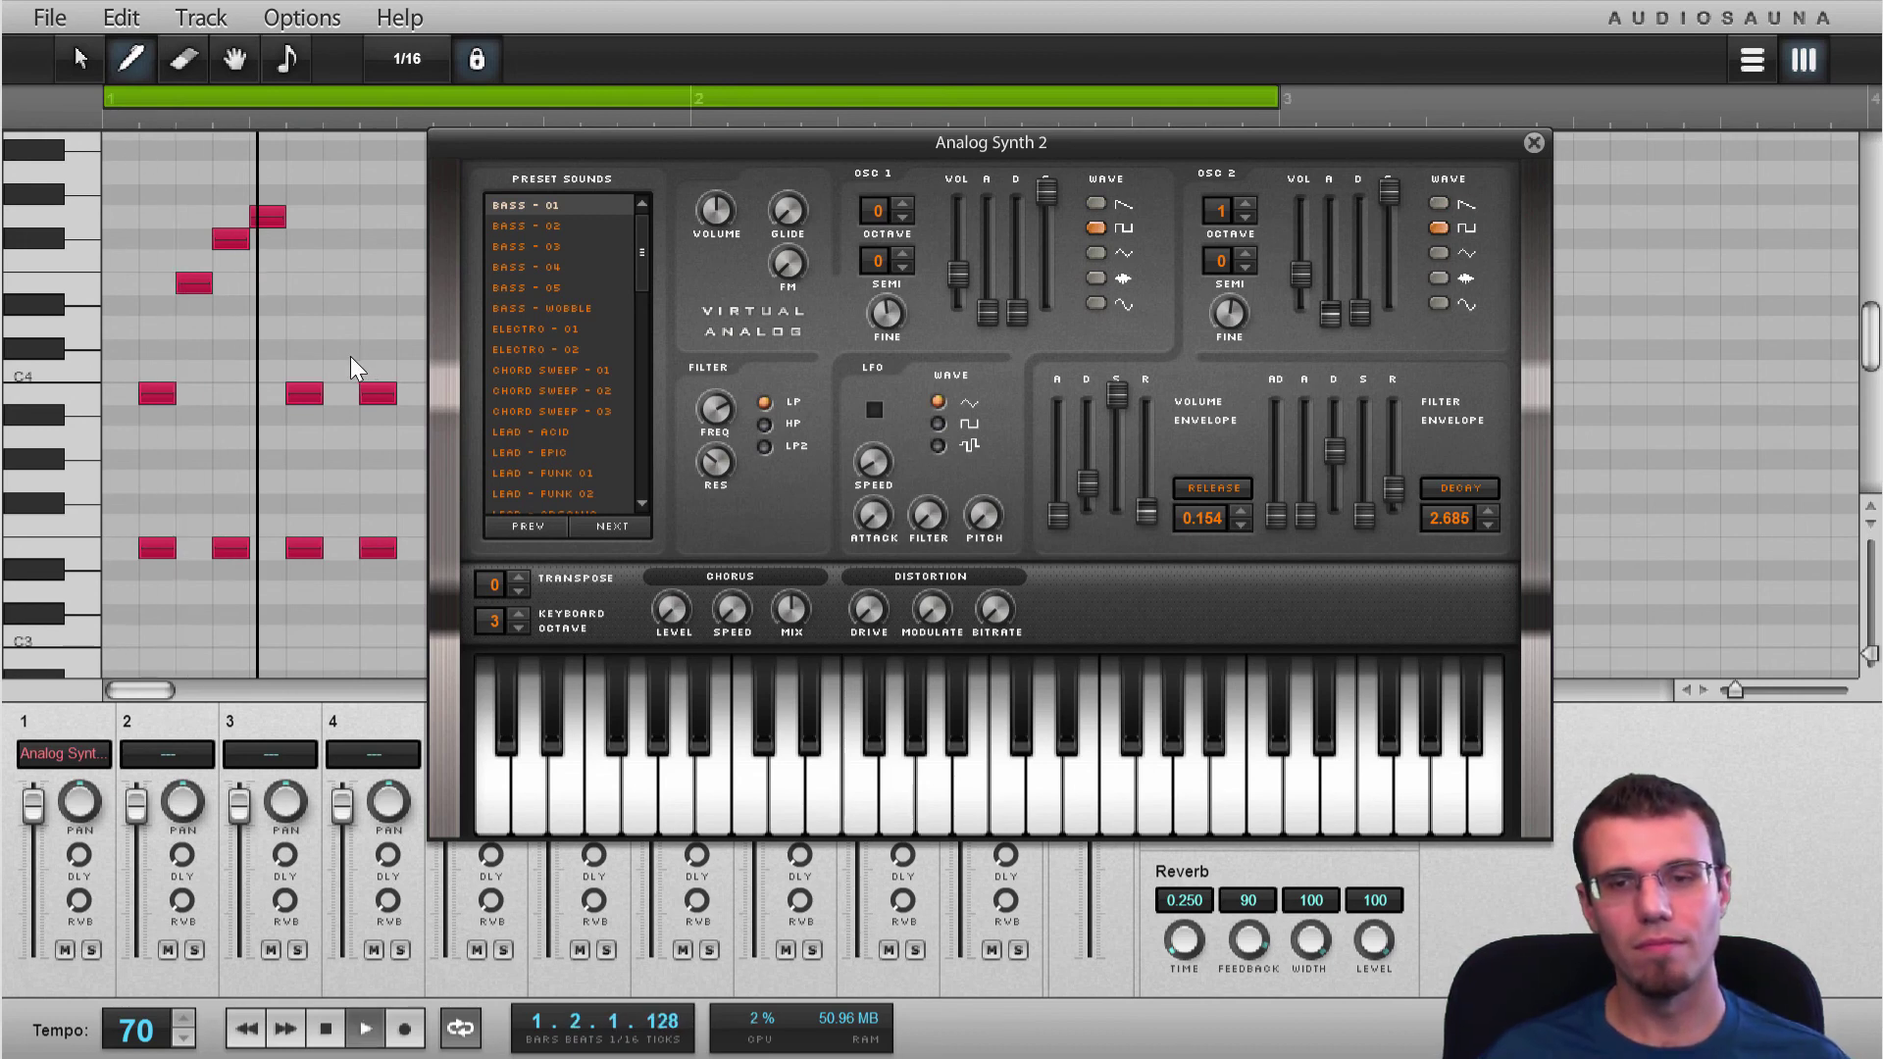
{"action": "left_click_drag", "start_coordinate": [717, 422], "coordinate": [730, 521]}
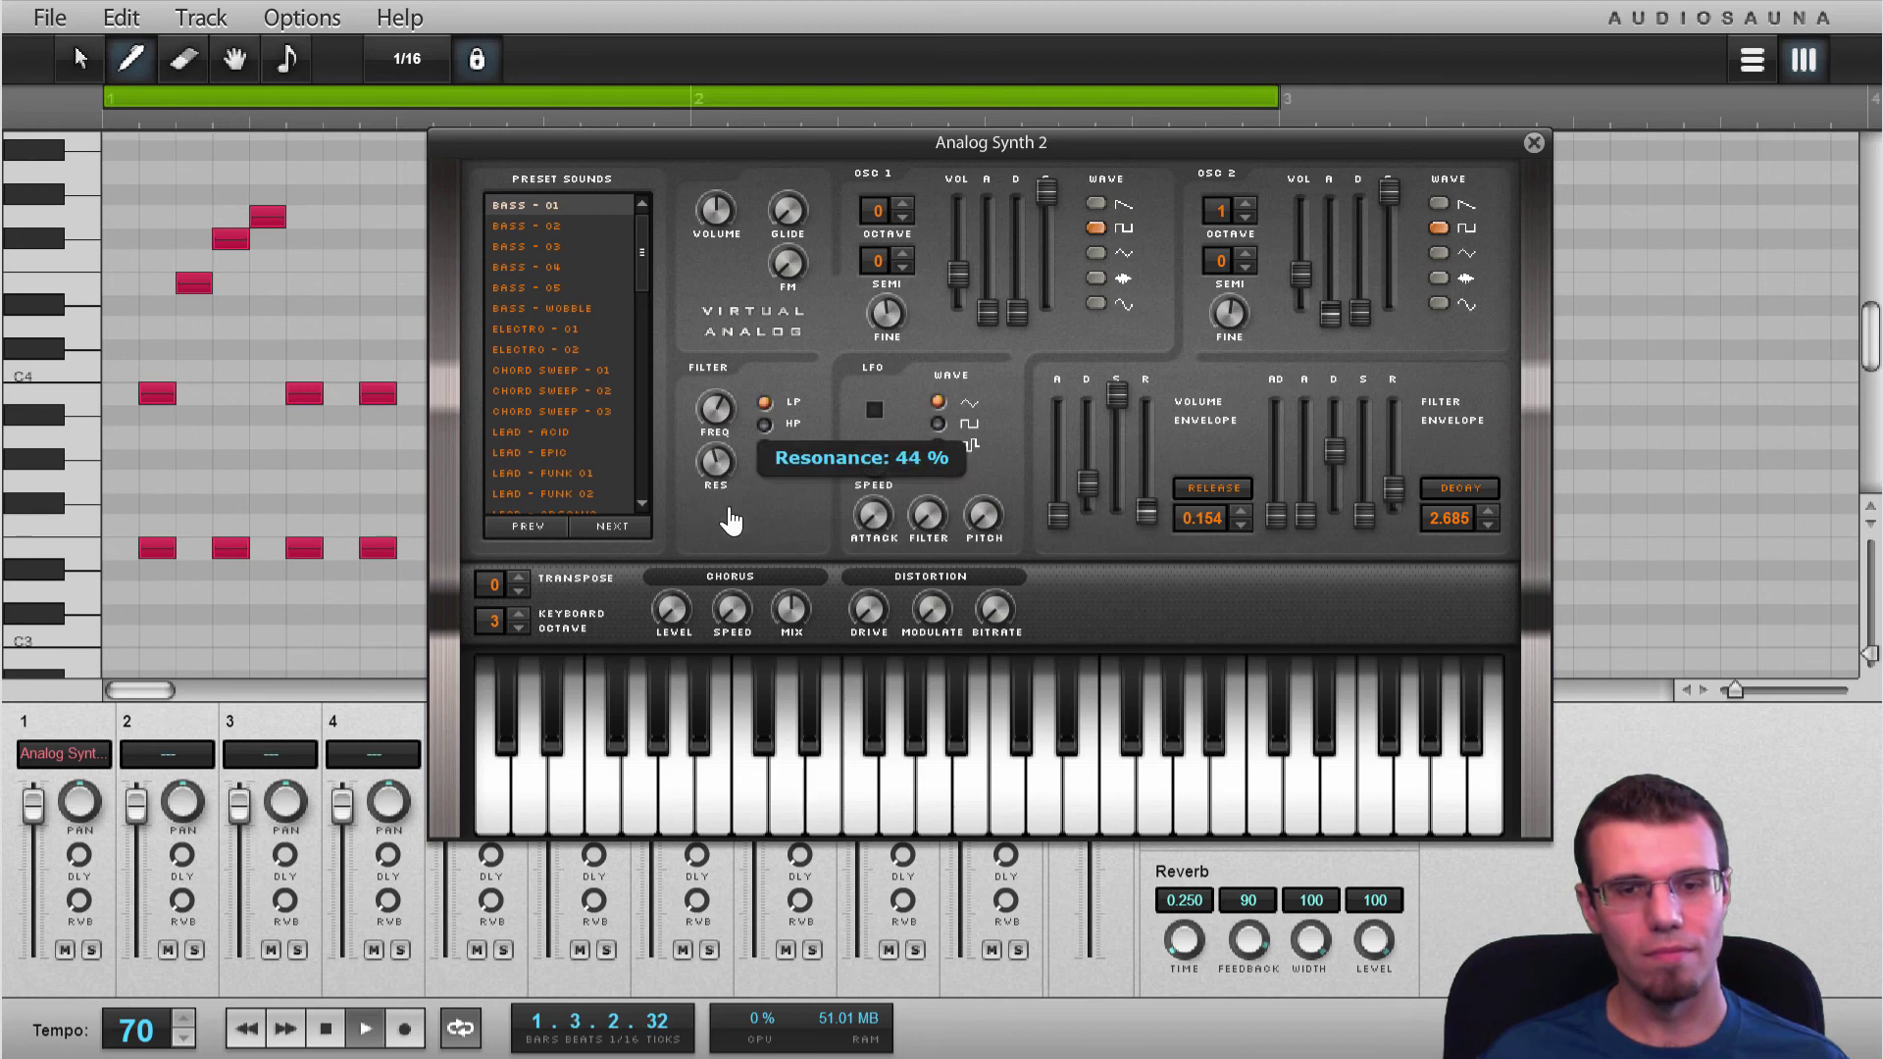
Switch both oscillators to the fifth waveform, the sine, and slightly adjust the filter frequency
{"action": "left_click", "coordinate": [1104, 301]}
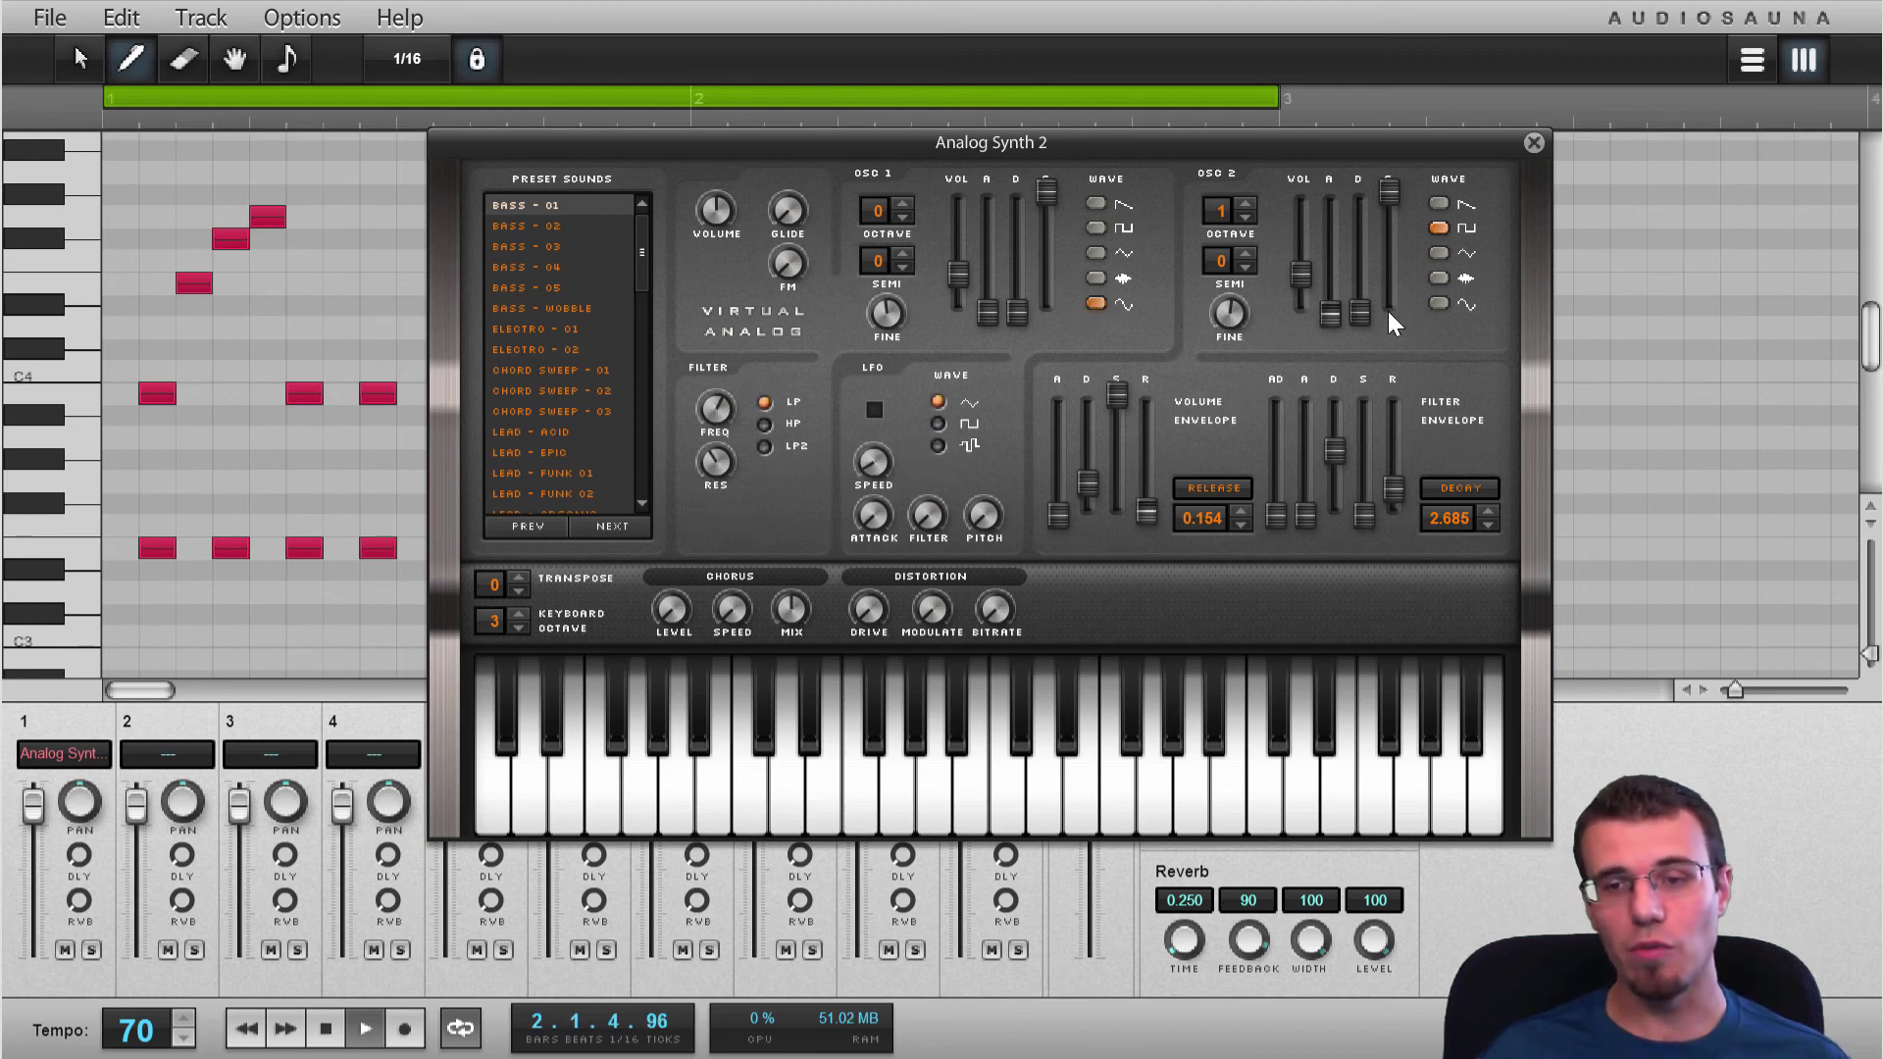
{"action": "left_click", "coordinate": [1439, 303]}
{"action": "left_click_drag", "start_coordinate": [715, 408], "coordinate": [719, 413]}
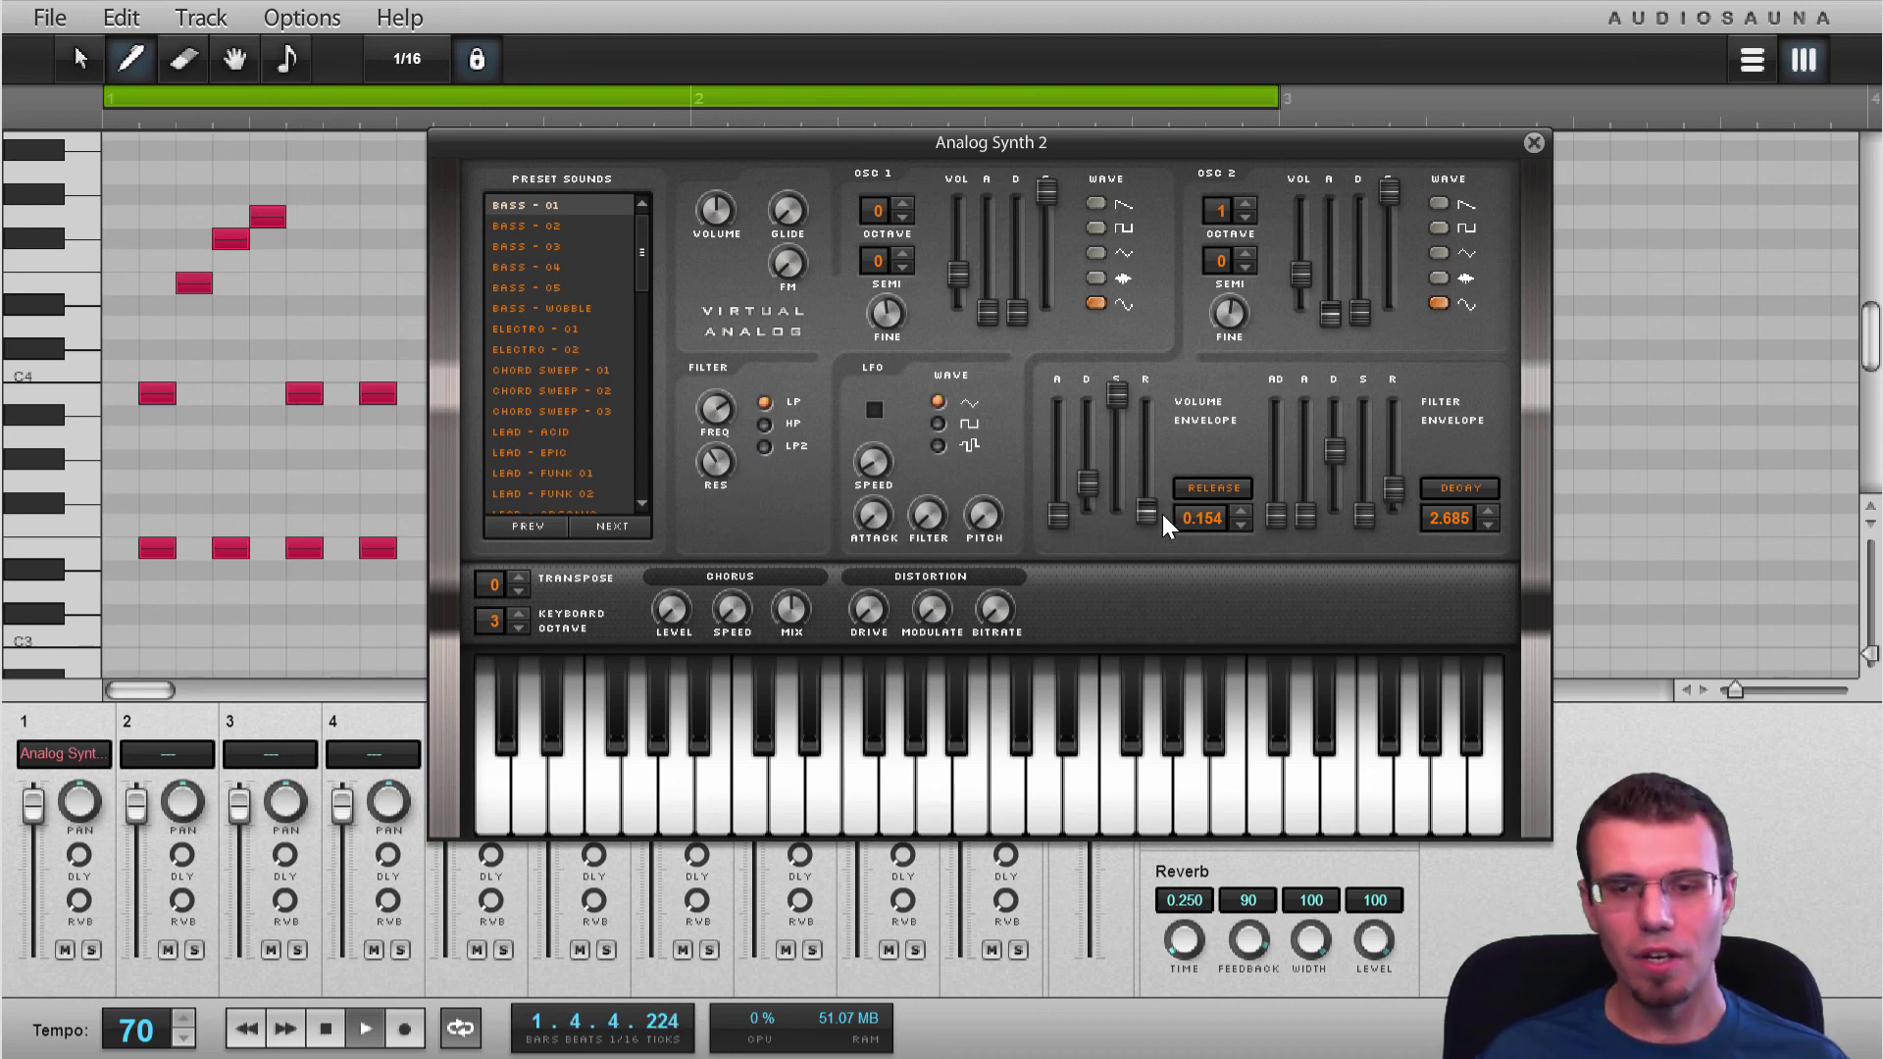
Set the volume envelope's release to 0.772 and the octaves of oscillators 1 and 2 to 1 and 2, then close the synth
{"action": "left_click_drag", "start_coordinate": [1149, 503], "coordinate": [1152, 486]}
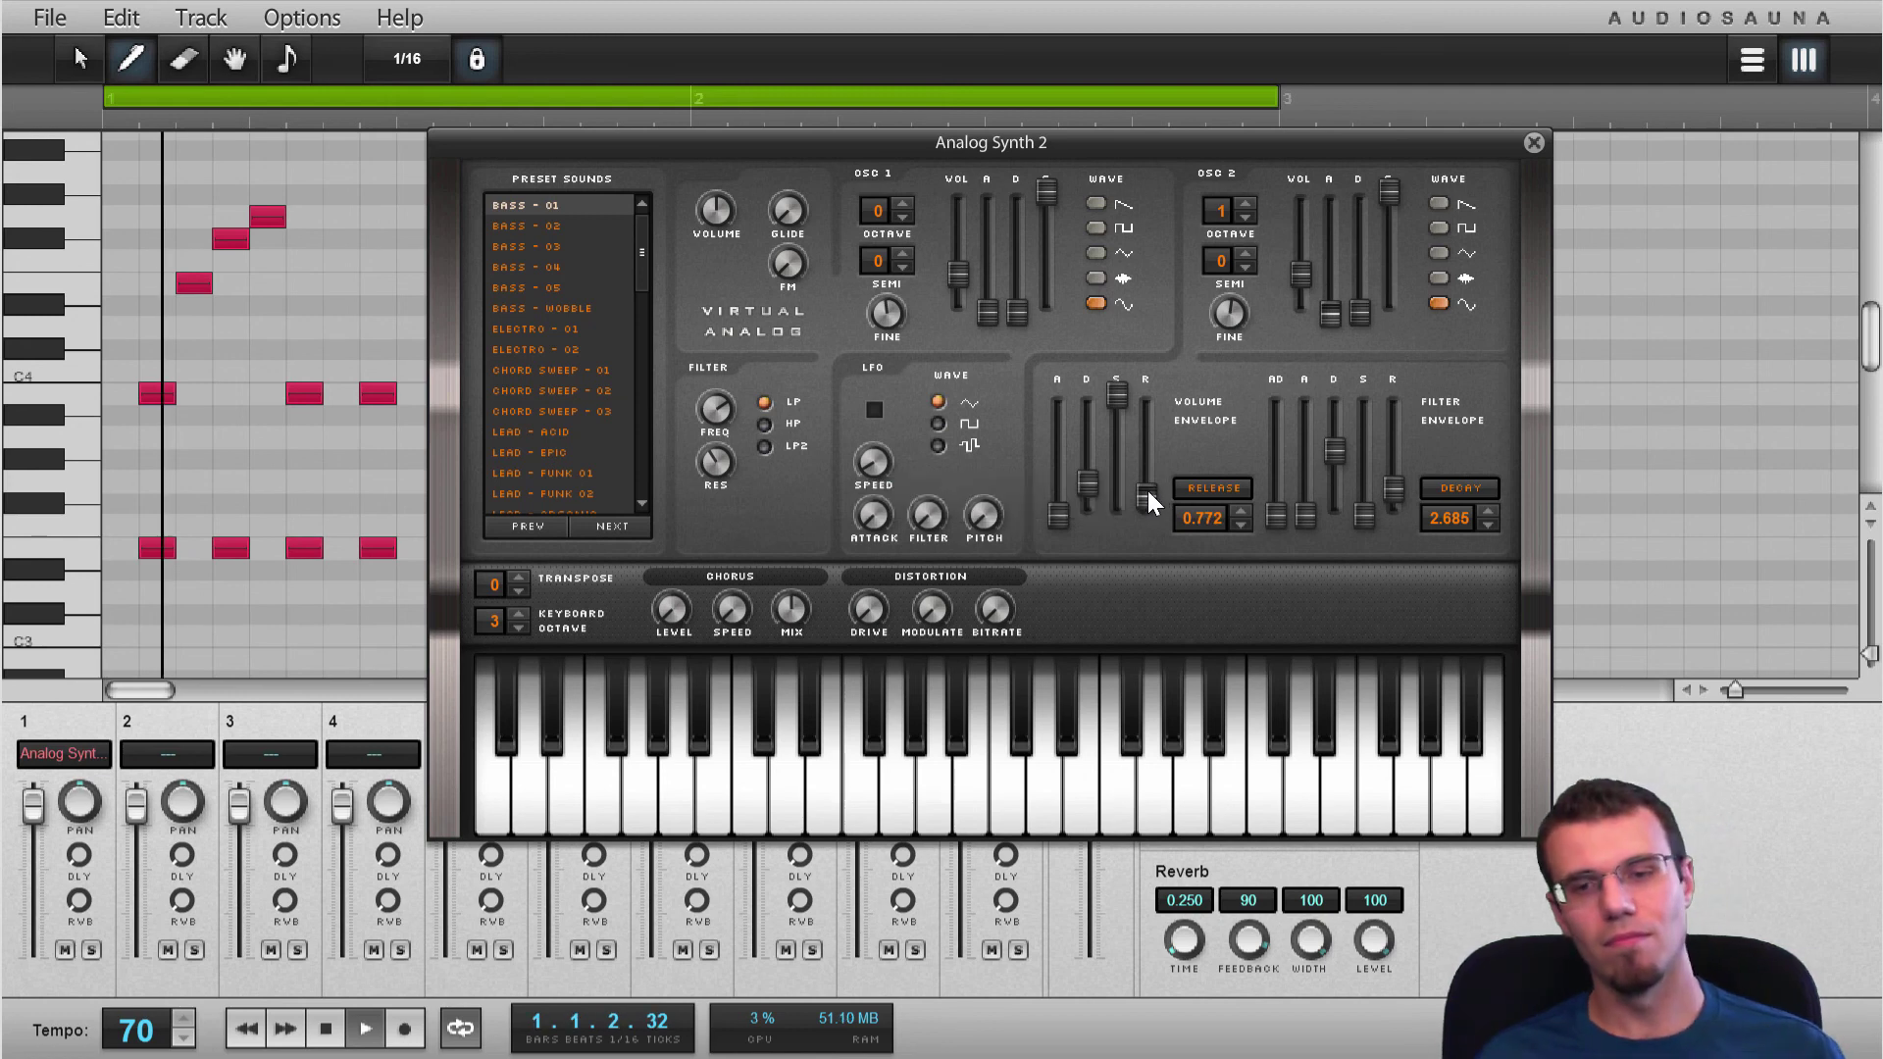
{"action": "left_click", "coordinate": [903, 203]}
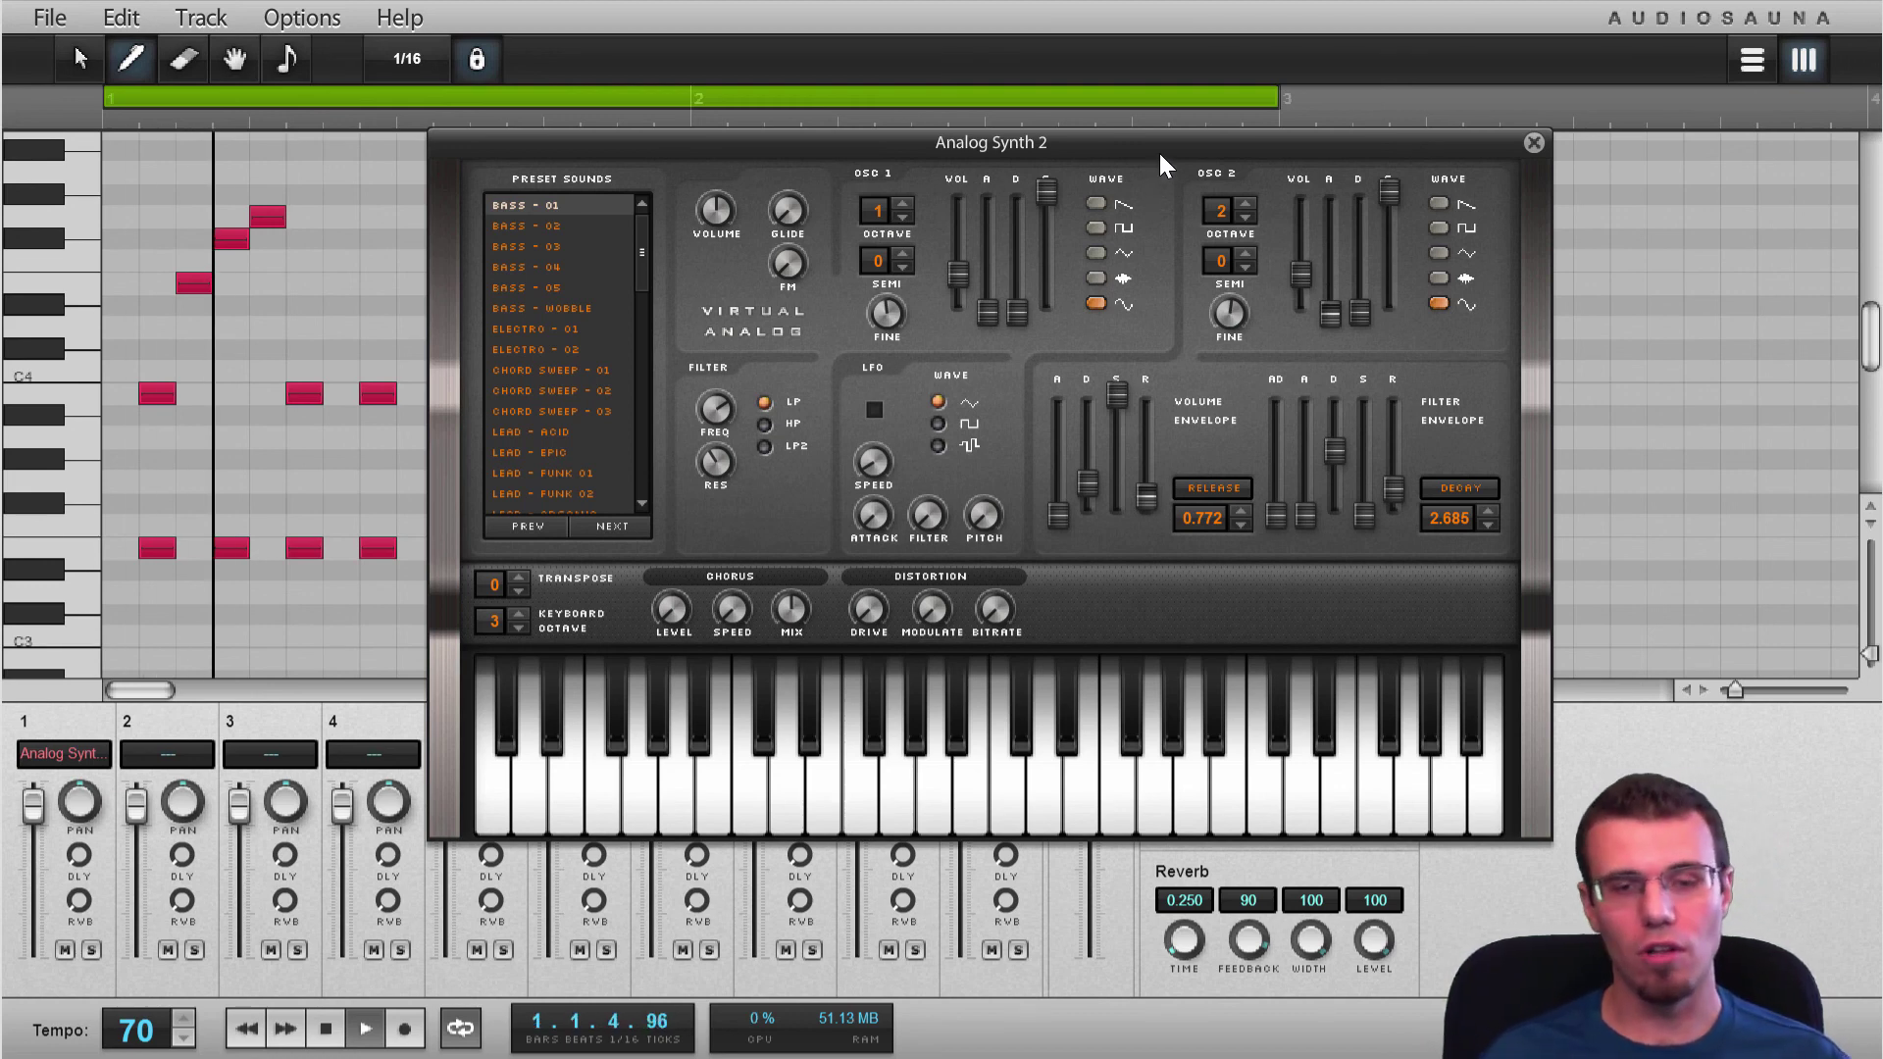
{"action": "left_click", "coordinate": [210, 121]}
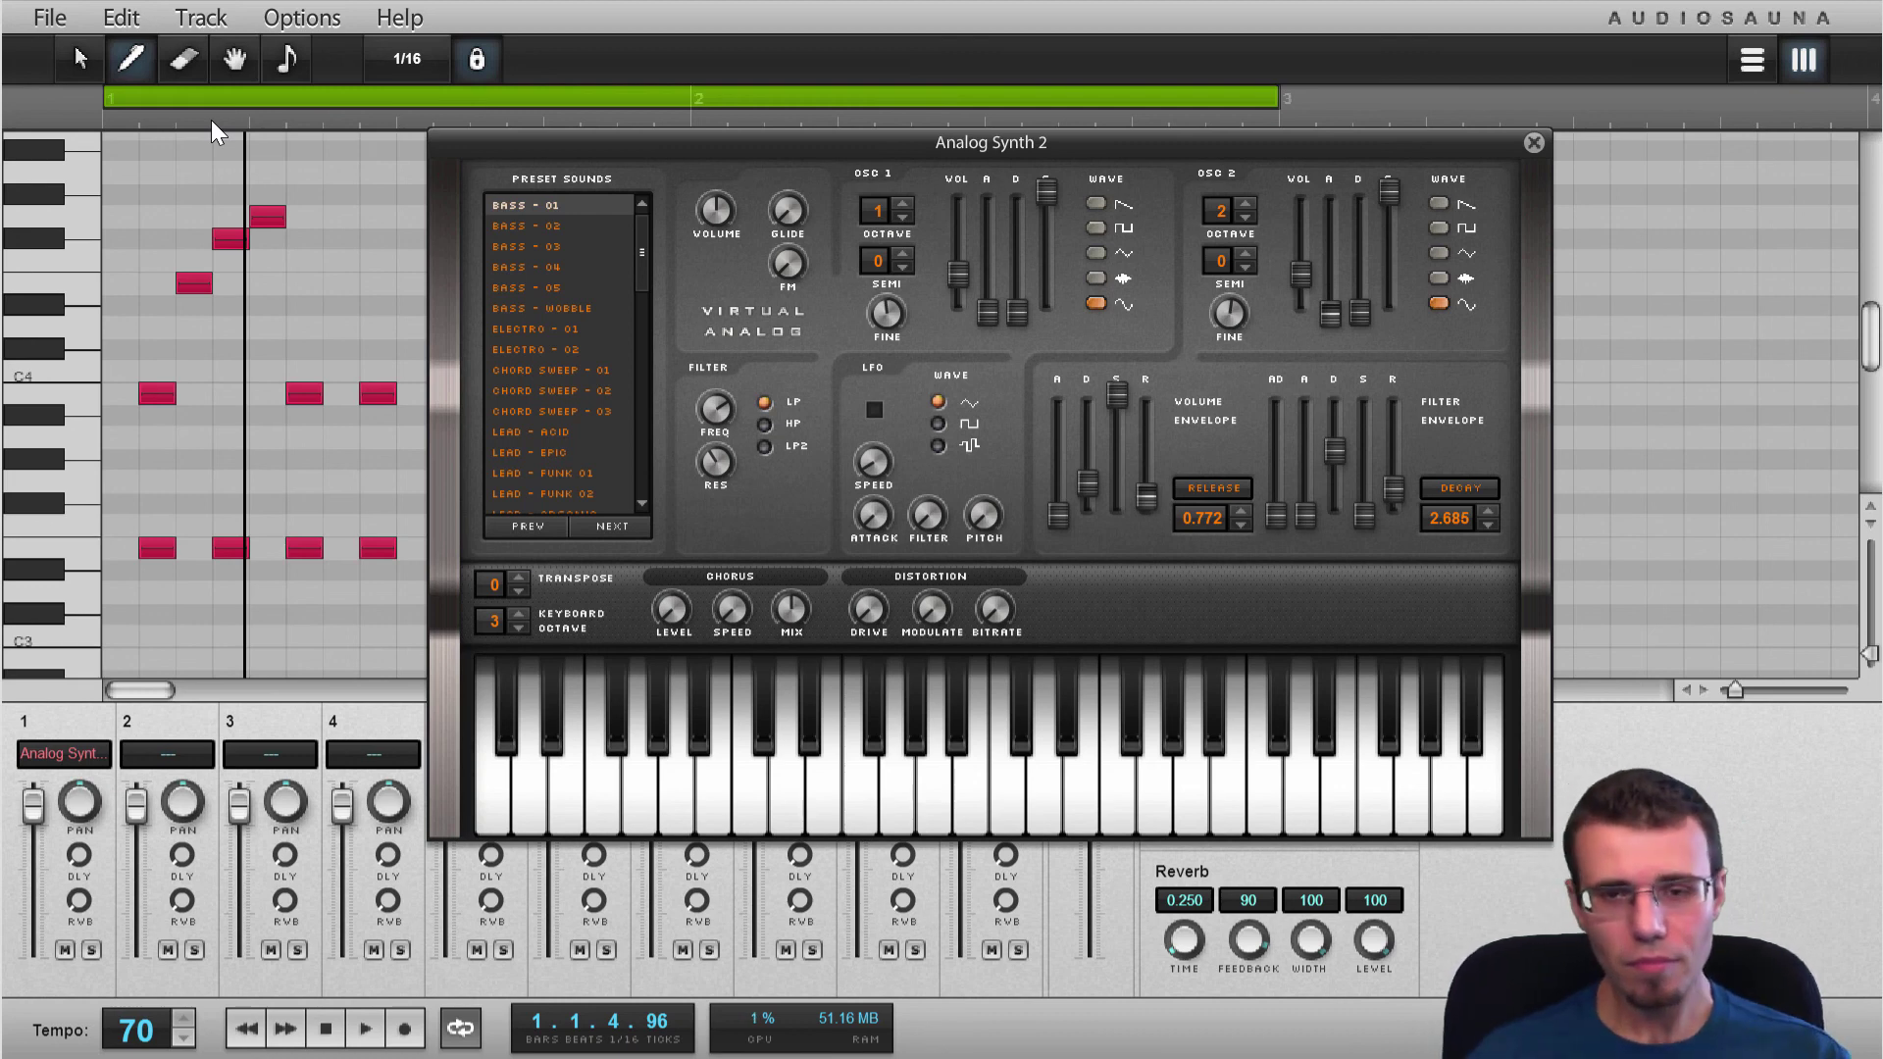
{"action": "left_click", "coordinate": [1534, 145]}
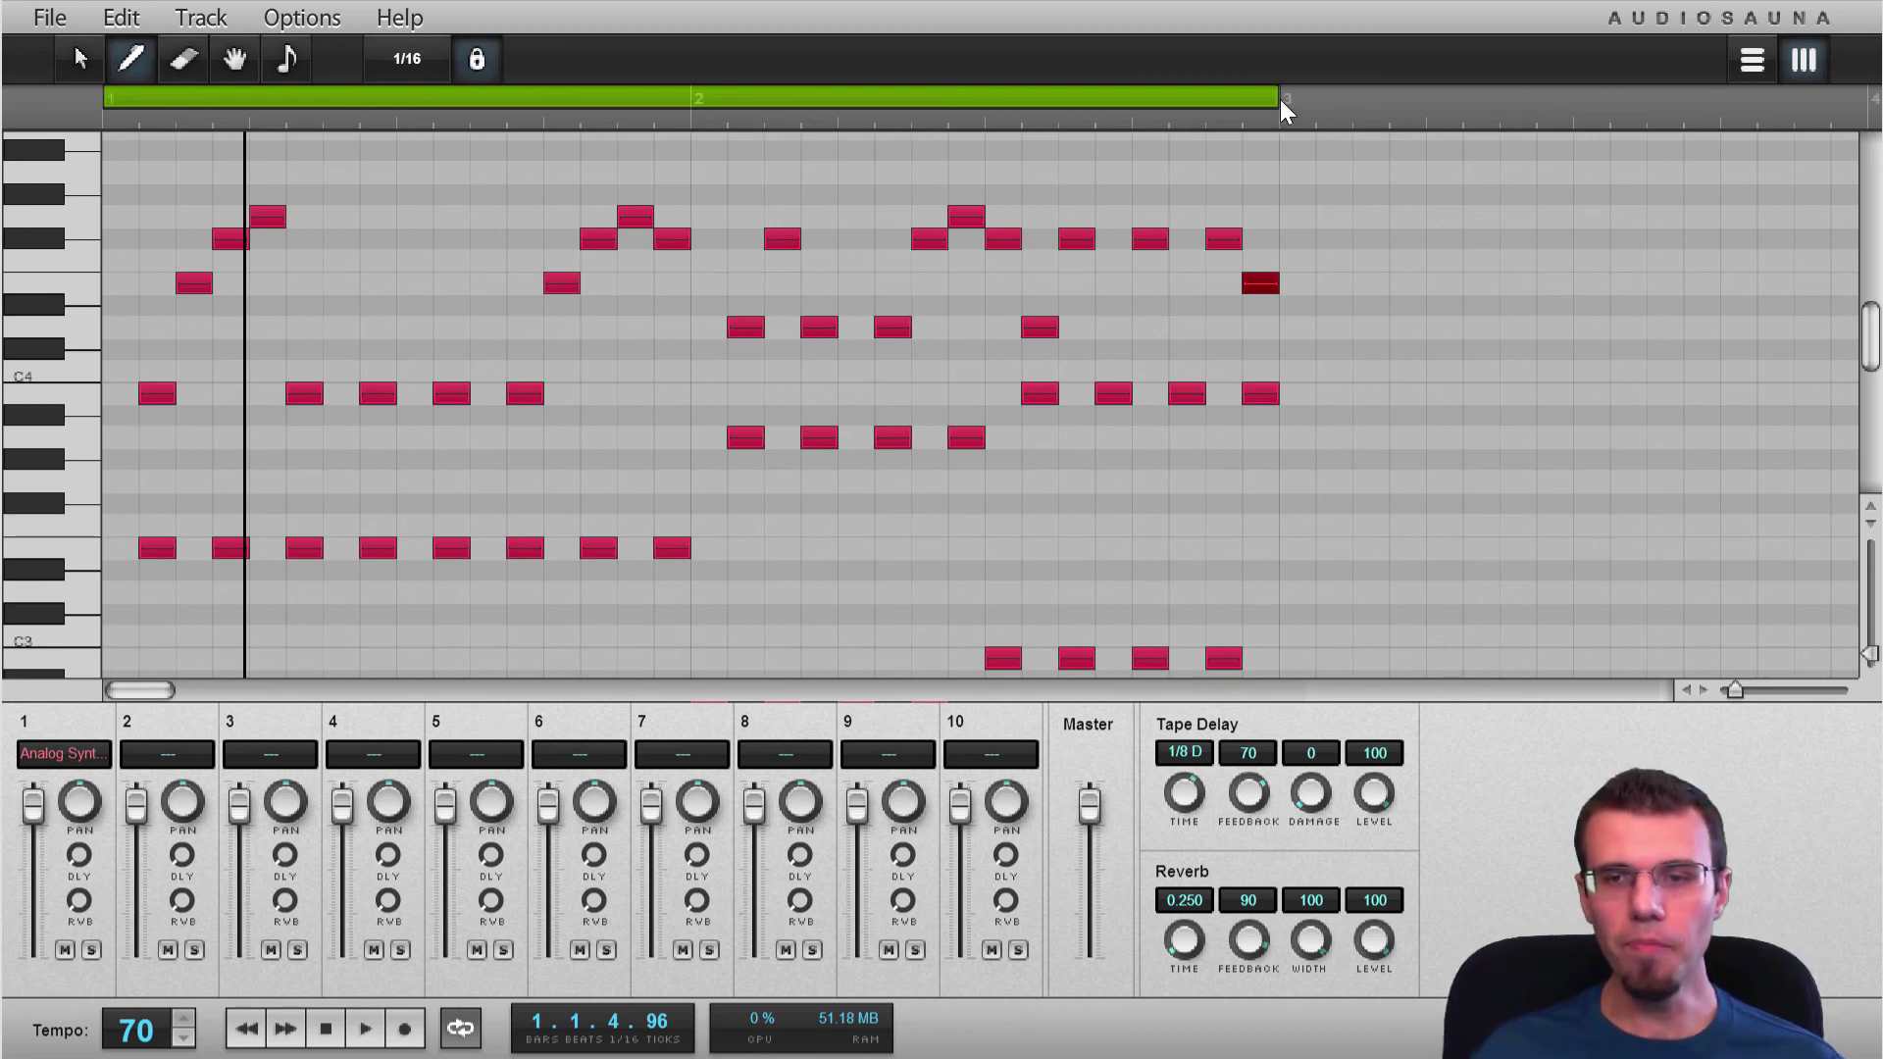
Export the two-bar loop as a WAV audio file named Super Cool Hit Song on the Desktop
{"action": "left_click_drag", "start_coordinate": [1257, 100], "coordinate": [1146, 93]}
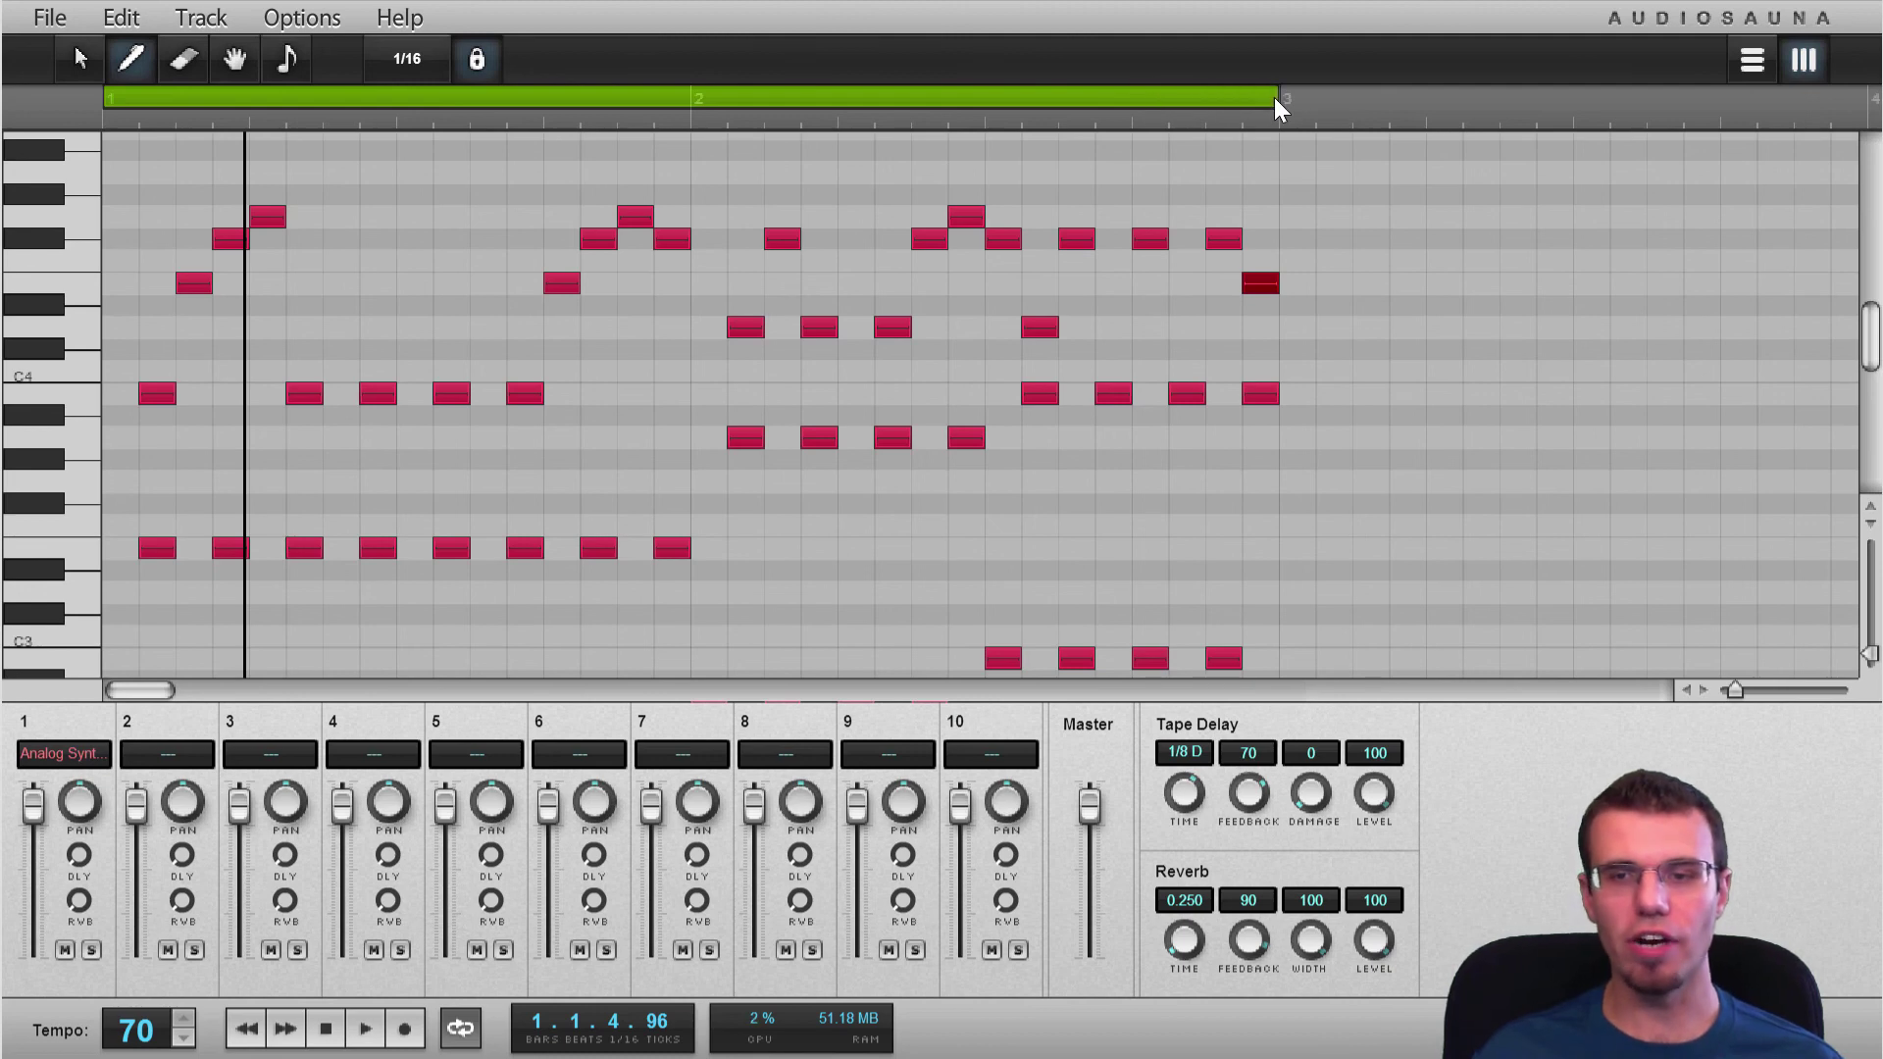
{"action": "left_click", "coordinate": [50, 22]}
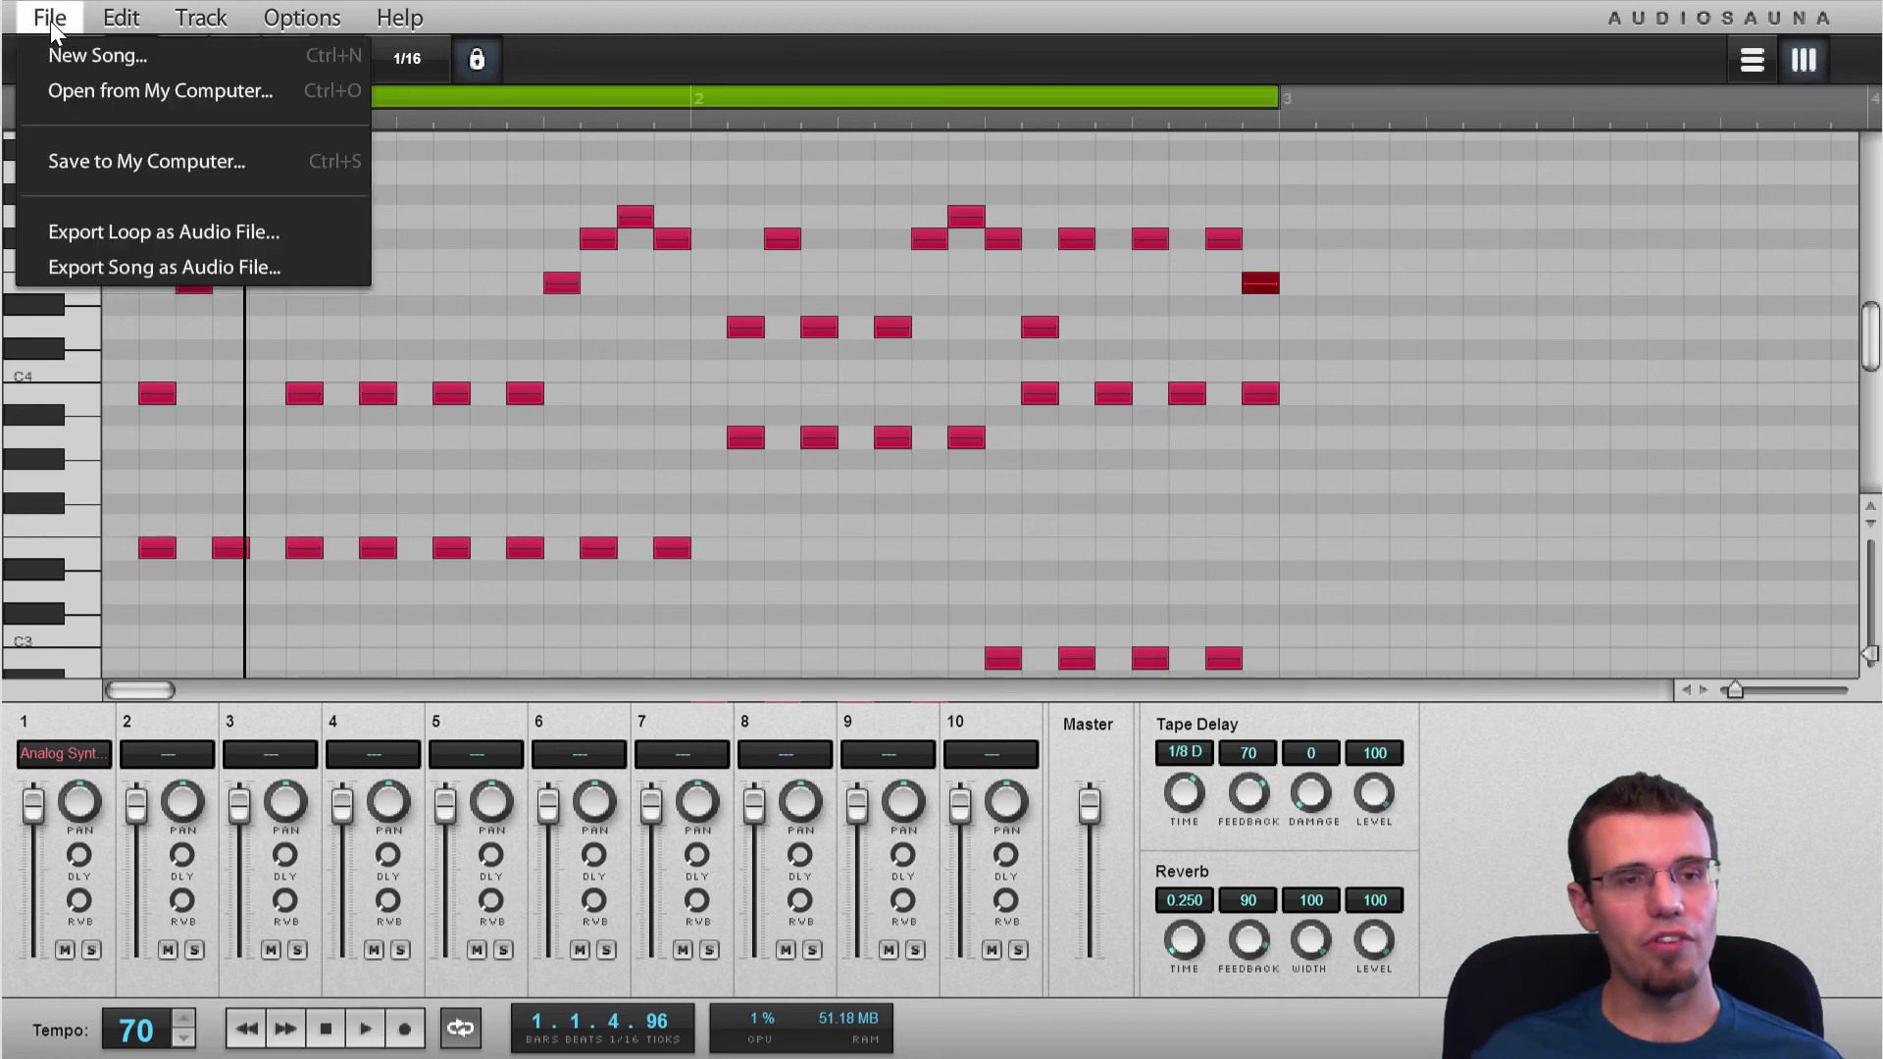
{"action": "left_click", "coordinate": [168, 241]}
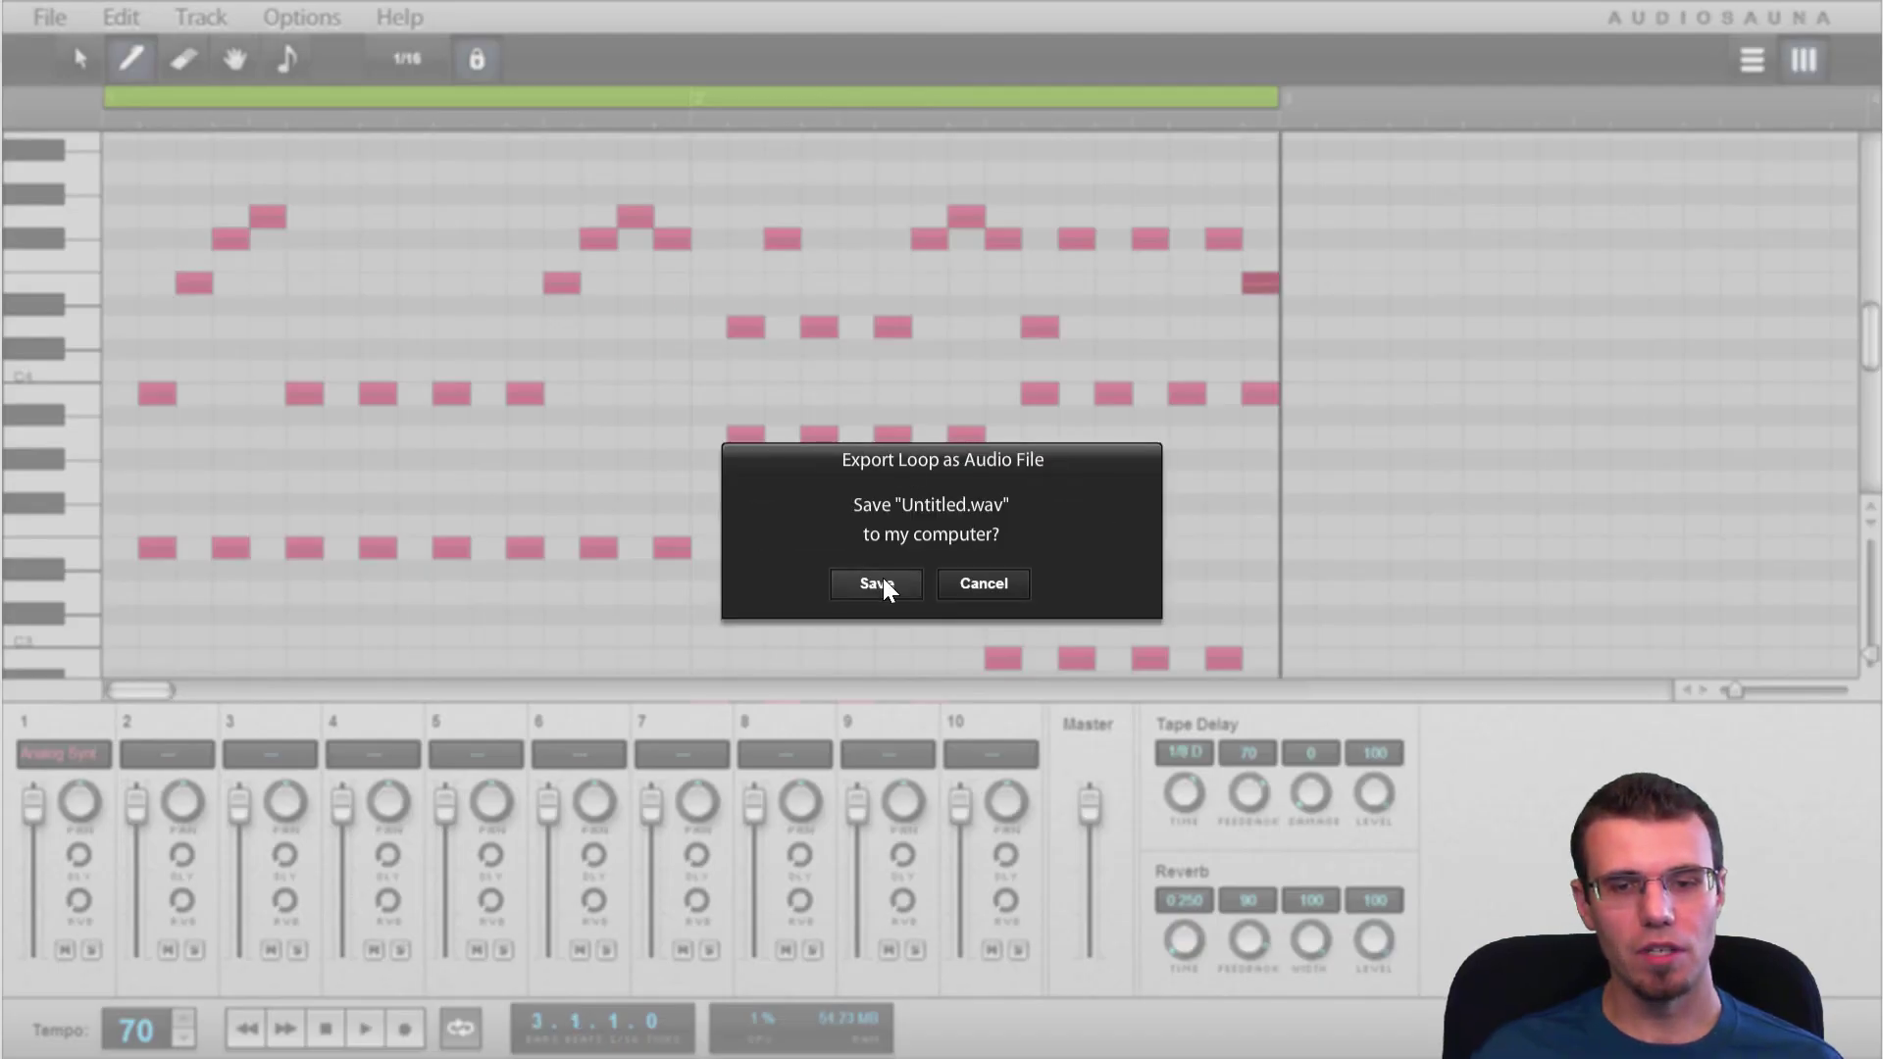
{"action": "left_click", "coordinate": [883, 583]}
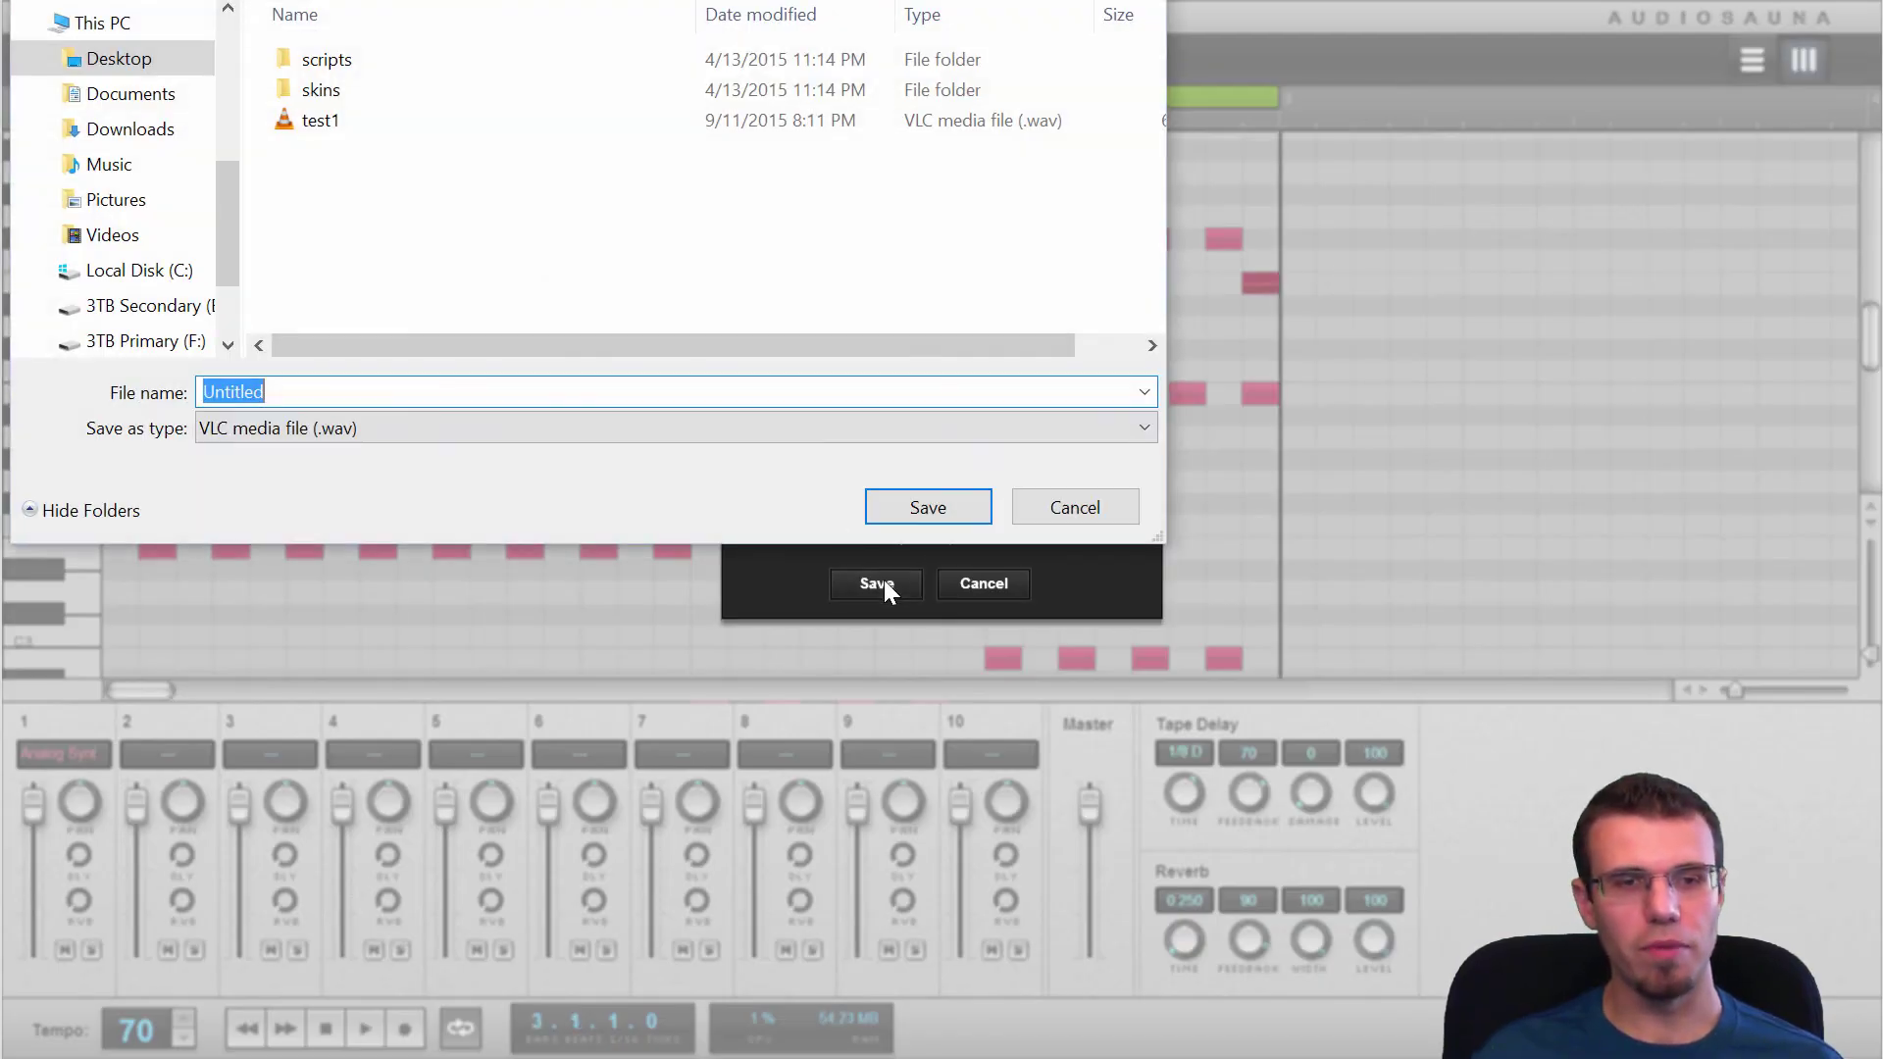
{"action": "left_click", "coordinate": [142, 65]}
{"action": "left_click", "coordinate": [388, 397]}
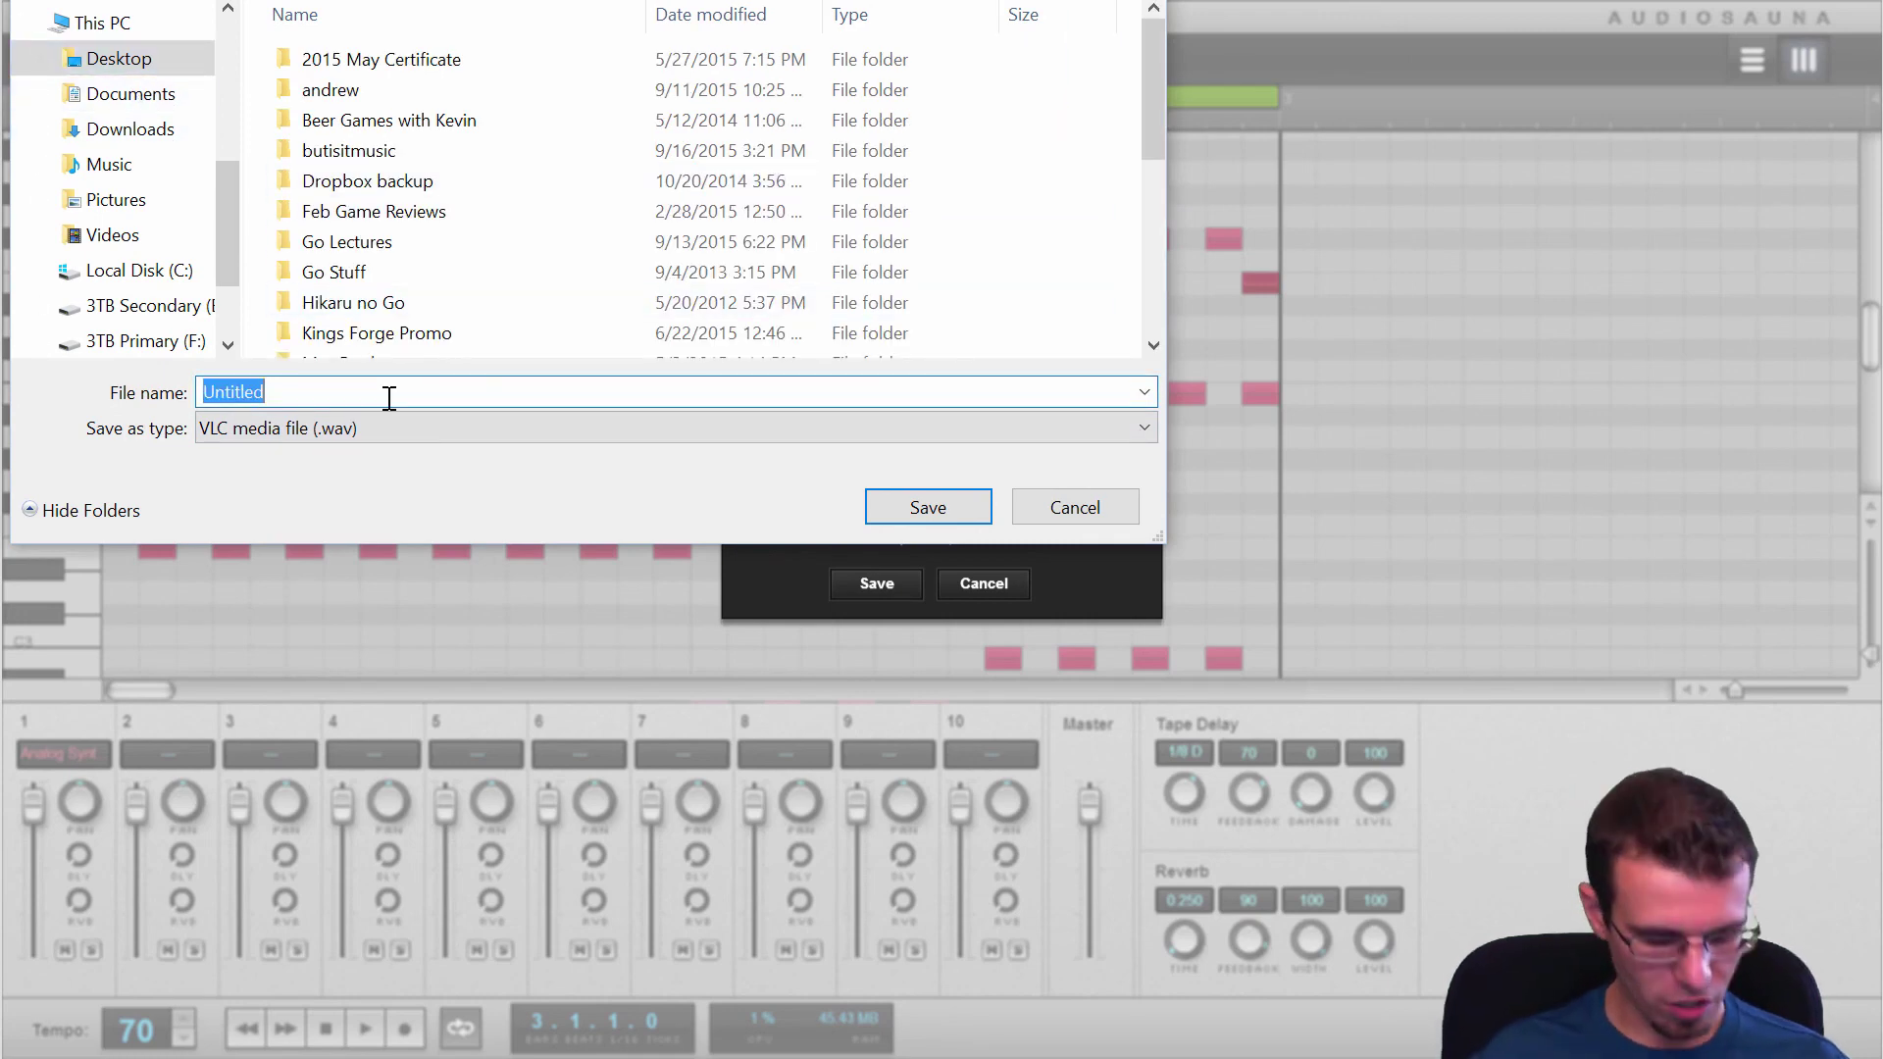
{"action": "type", "text": "Super Cool "}
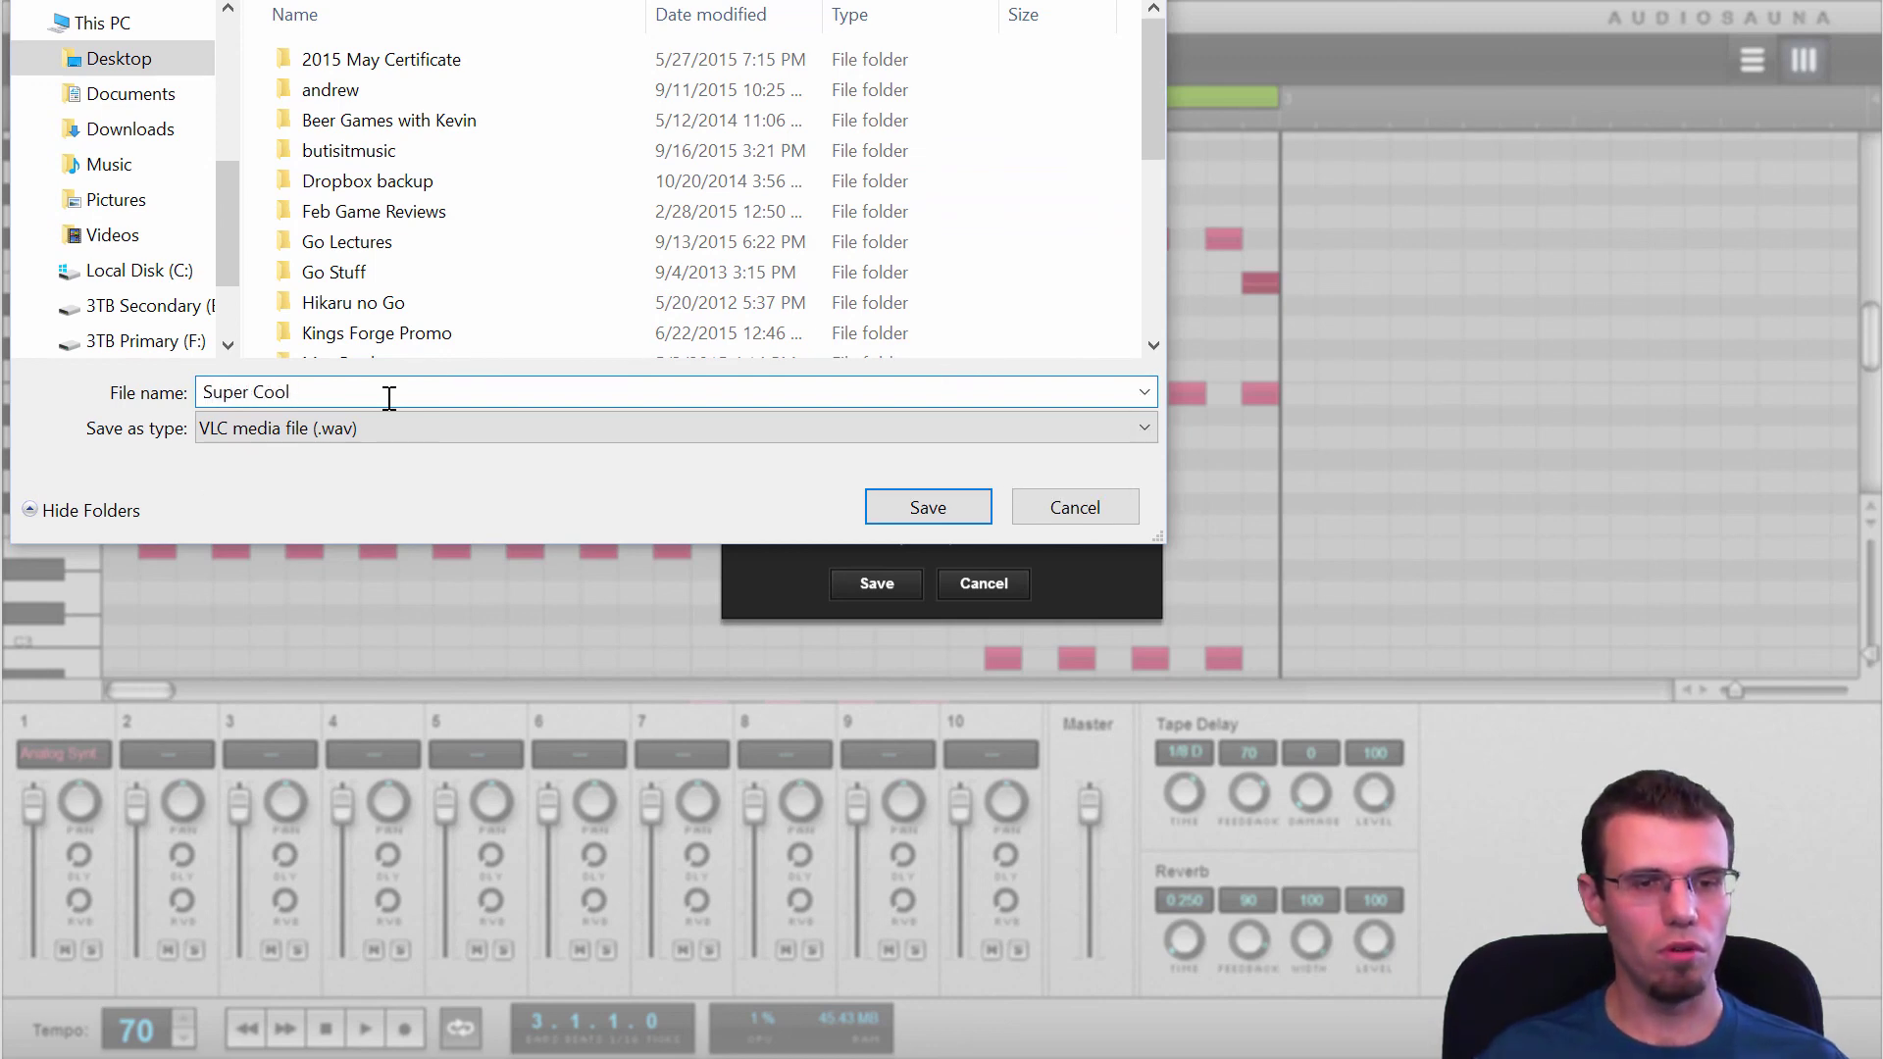
{"action": "type", "text": "Hit Song"}
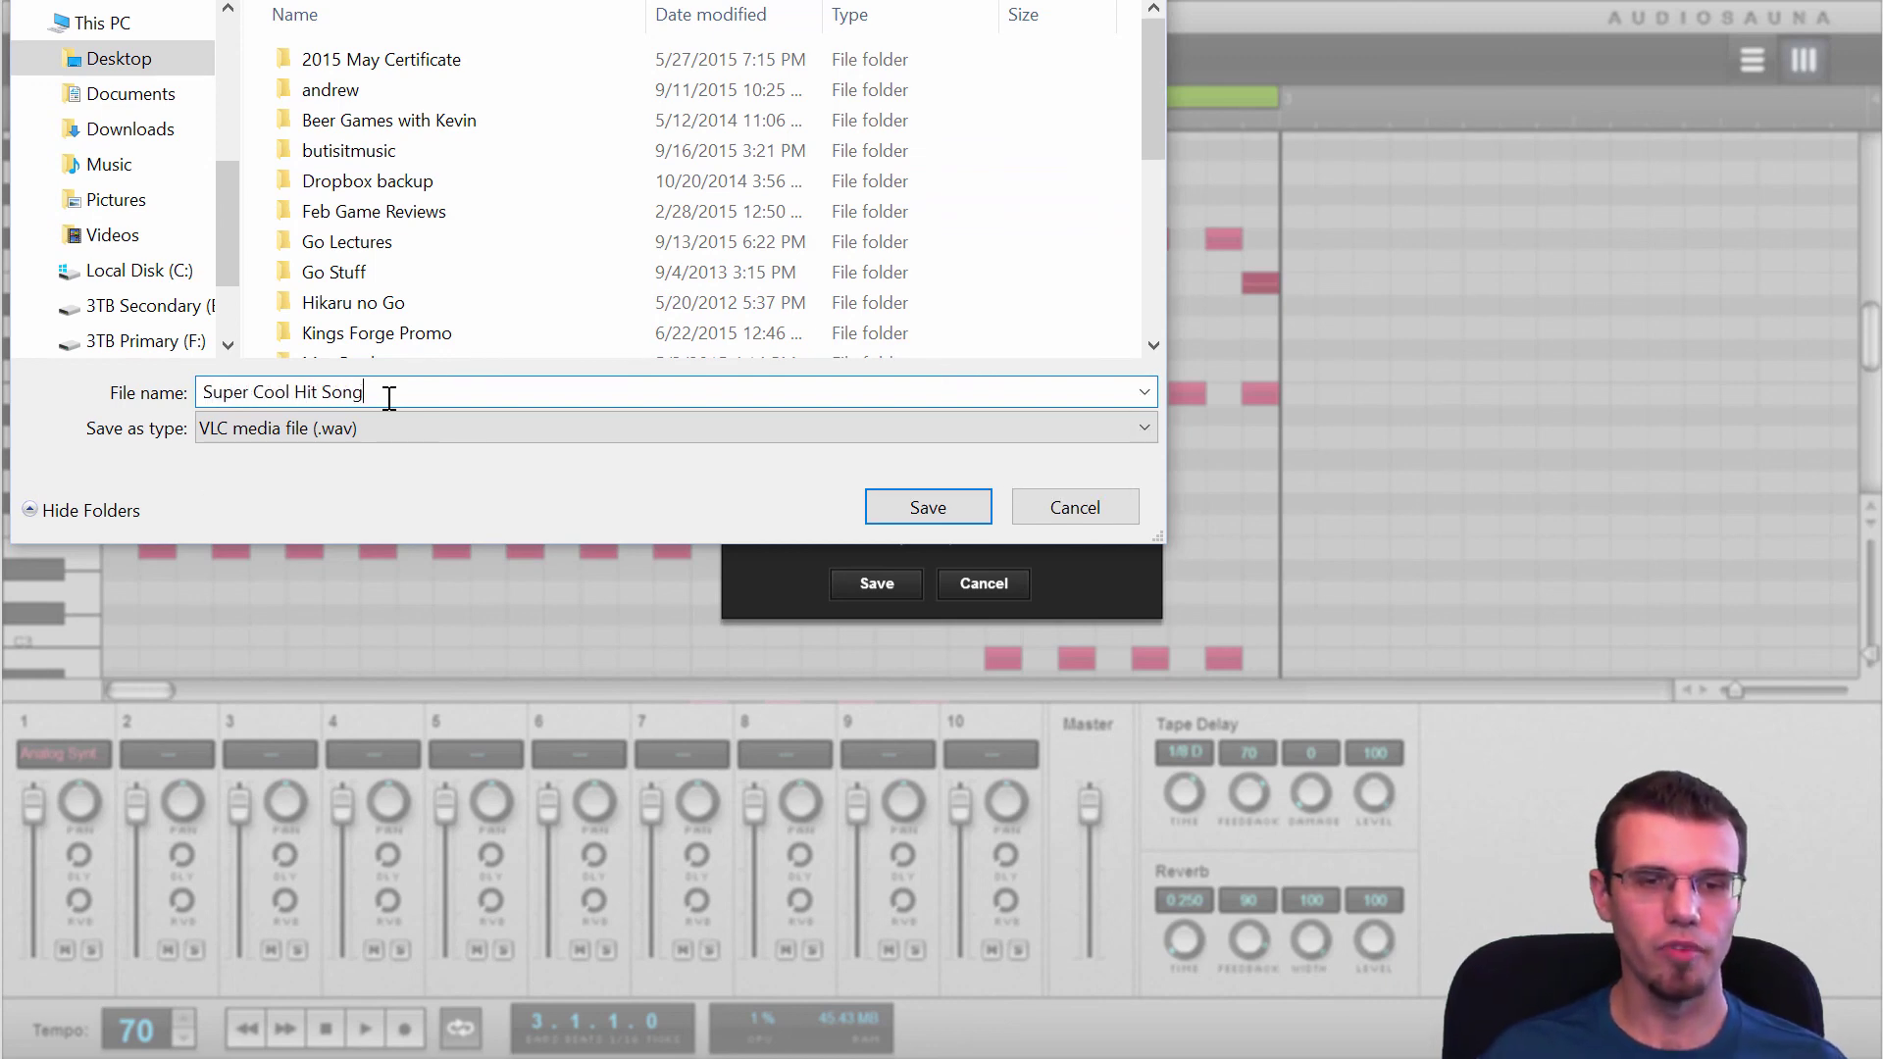
{"action": "key", "text": "Return"}
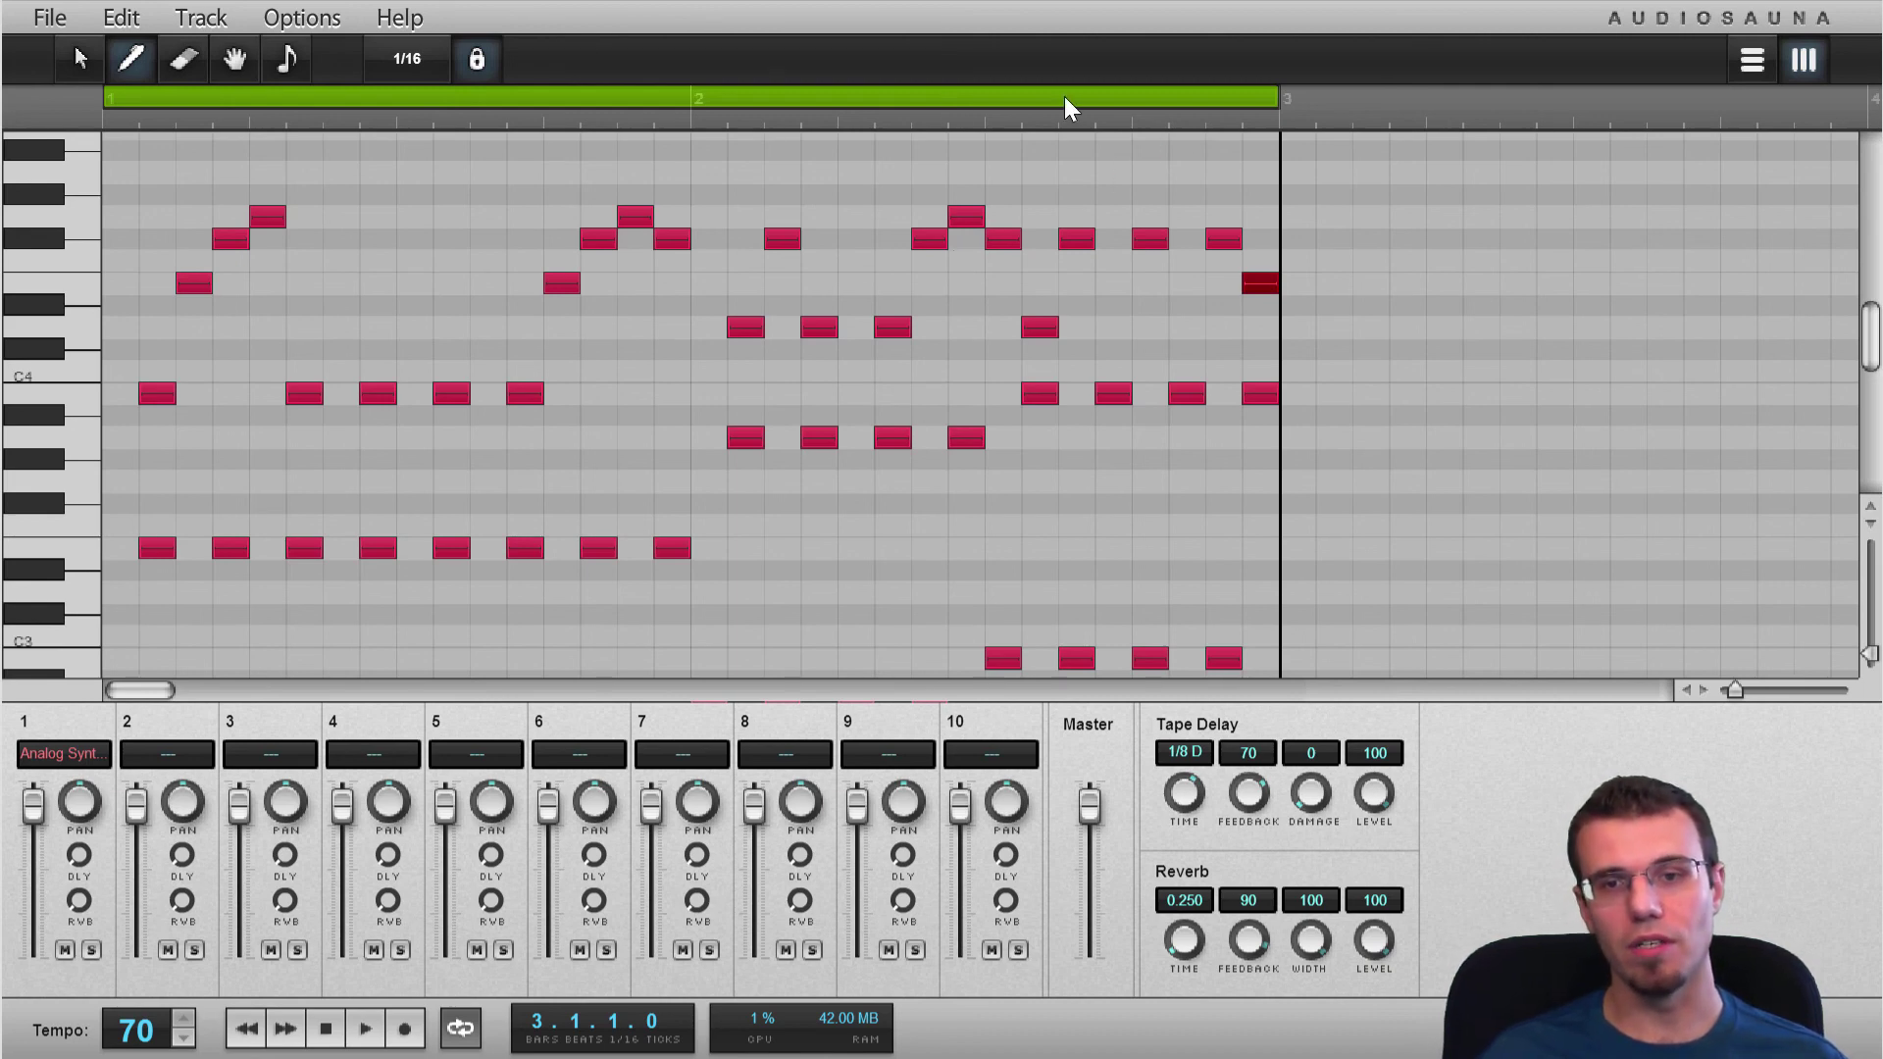
Move the playhead back through the pattern to the beginning of bar 1
{"action": "left_click_drag", "start_coordinate": [1049, 118], "coordinate": [839, 140]}
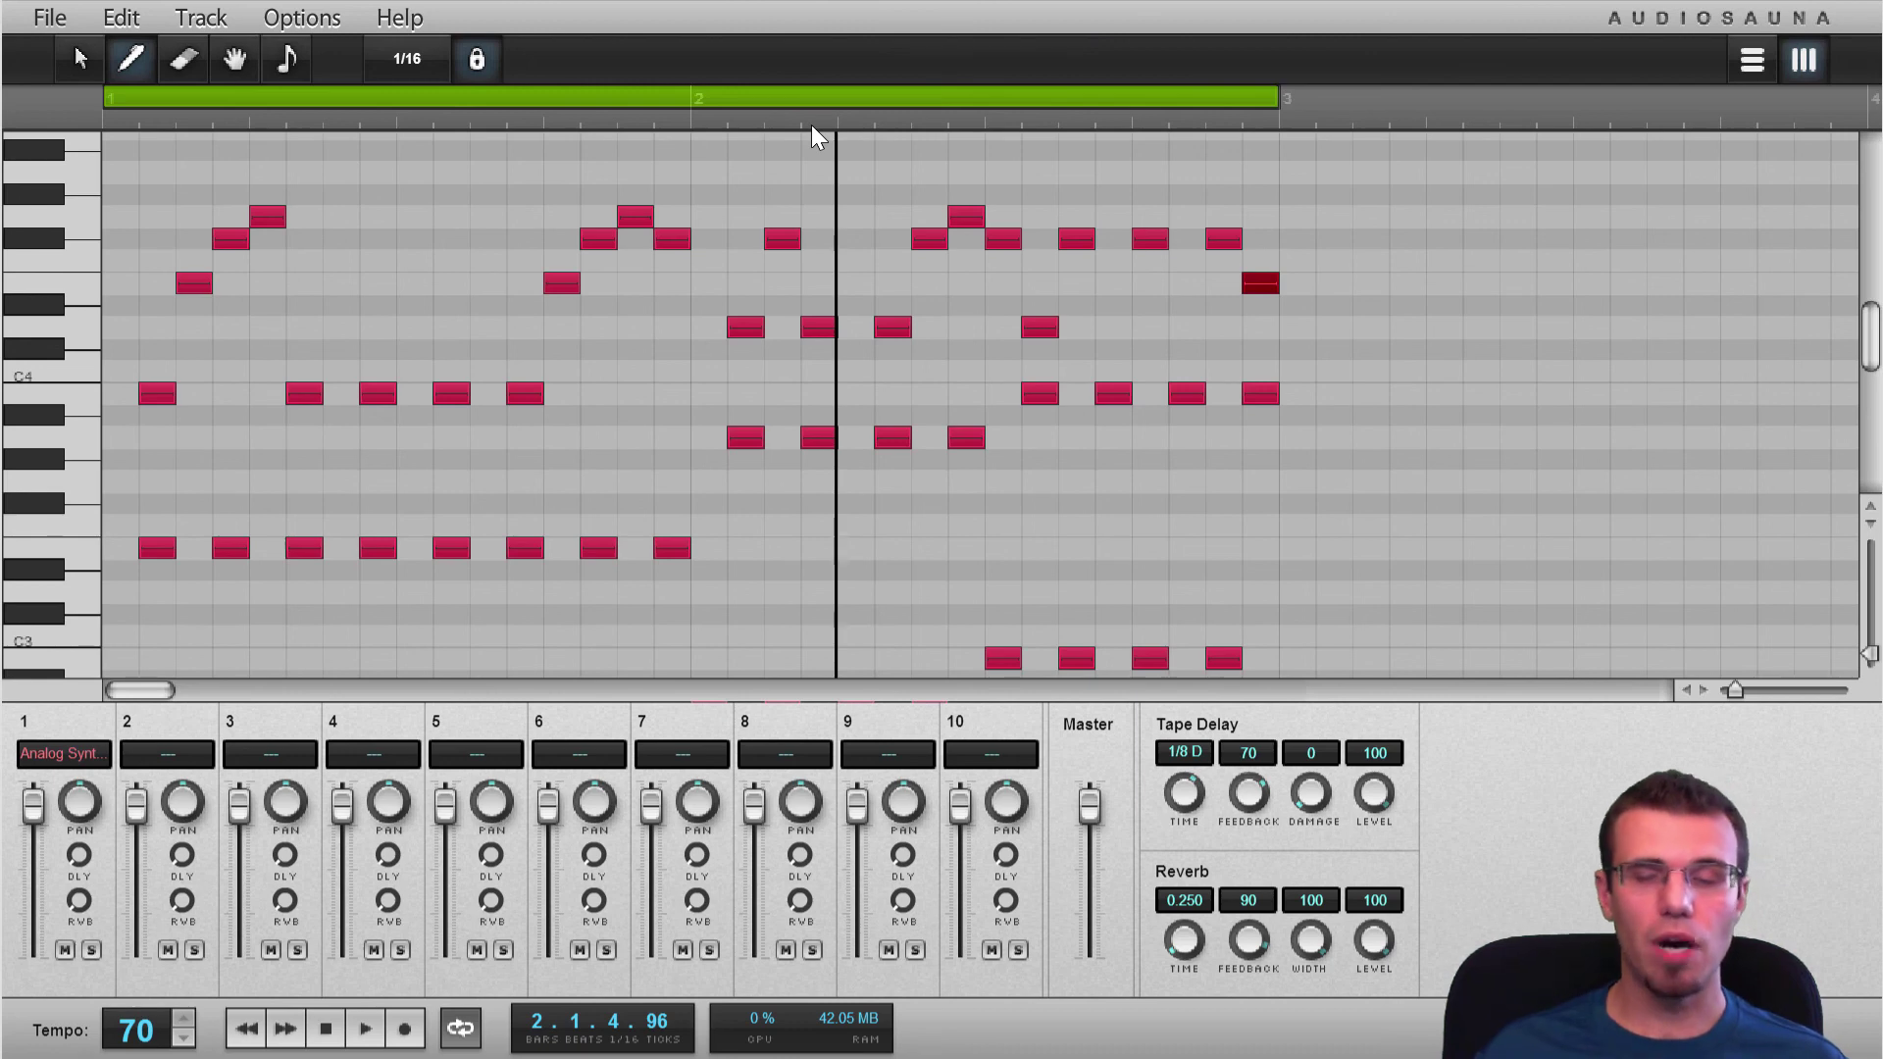
{"action": "left_click_drag", "start_coordinate": [807, 121], "coordinate": [77, 120]}
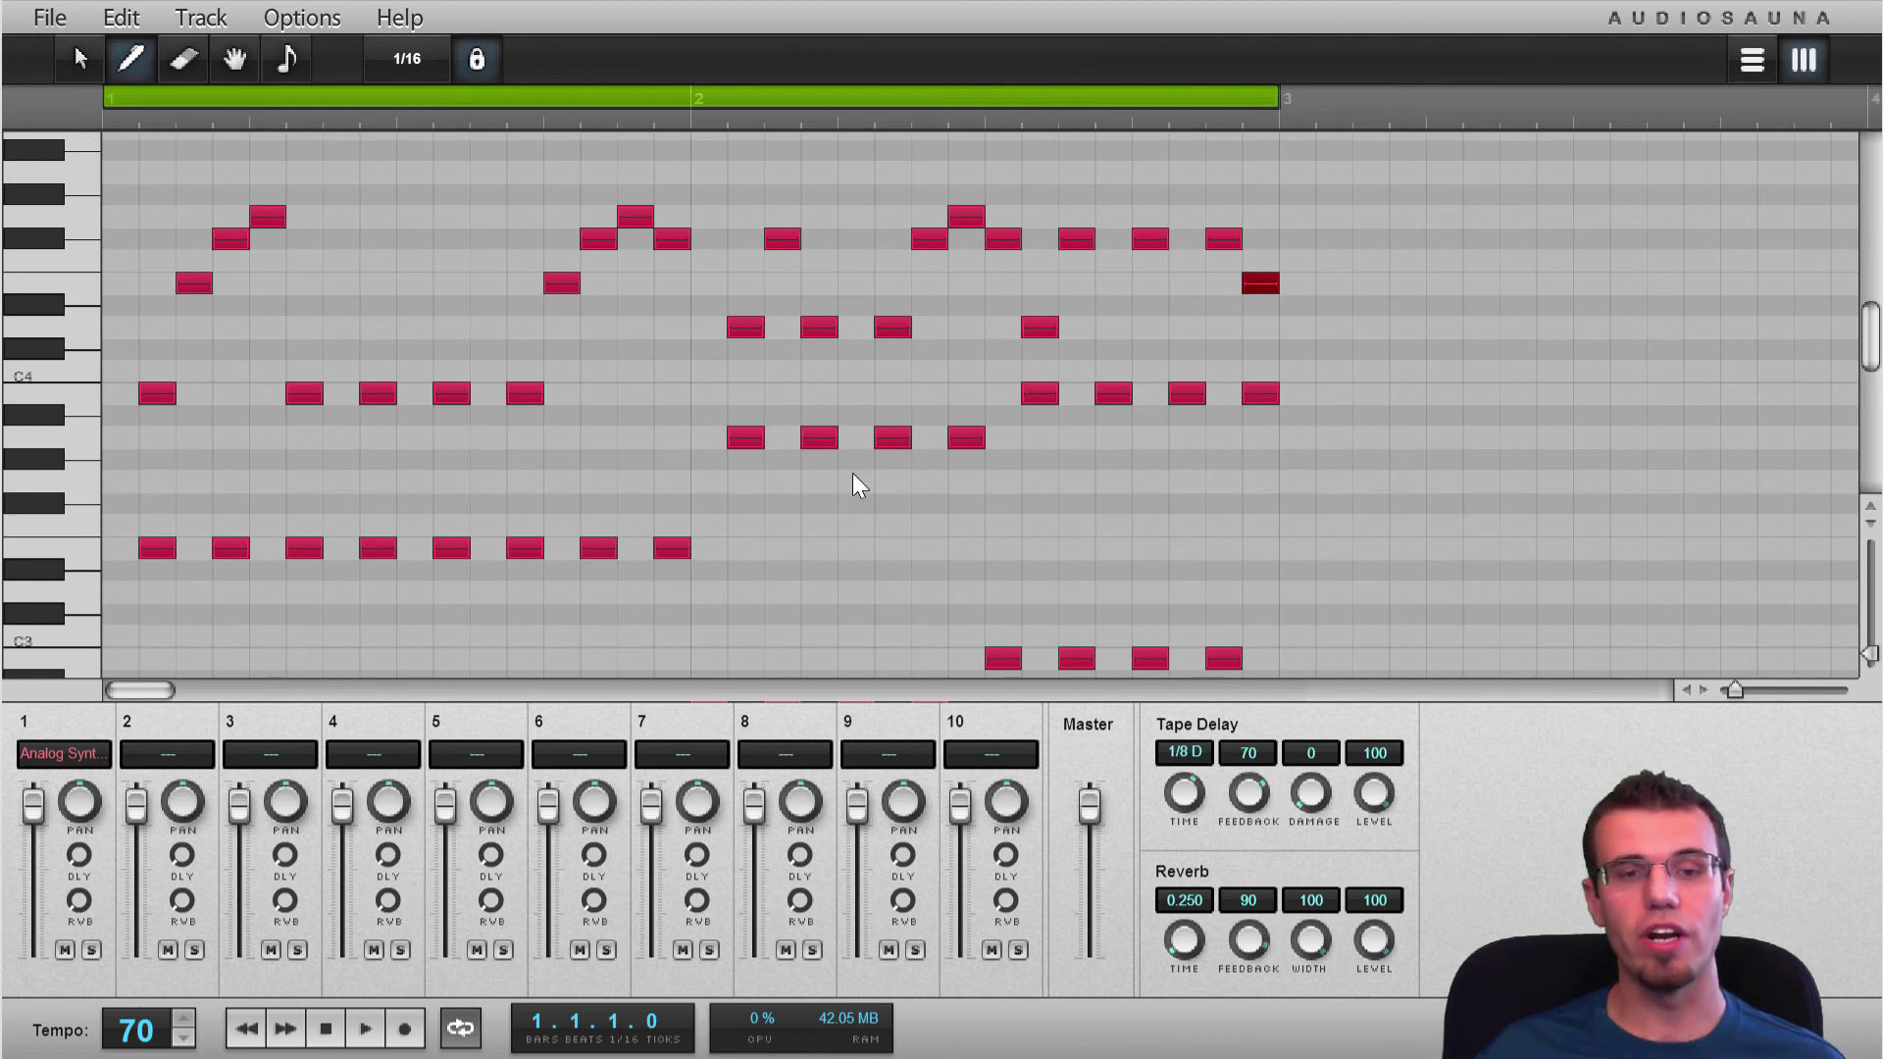